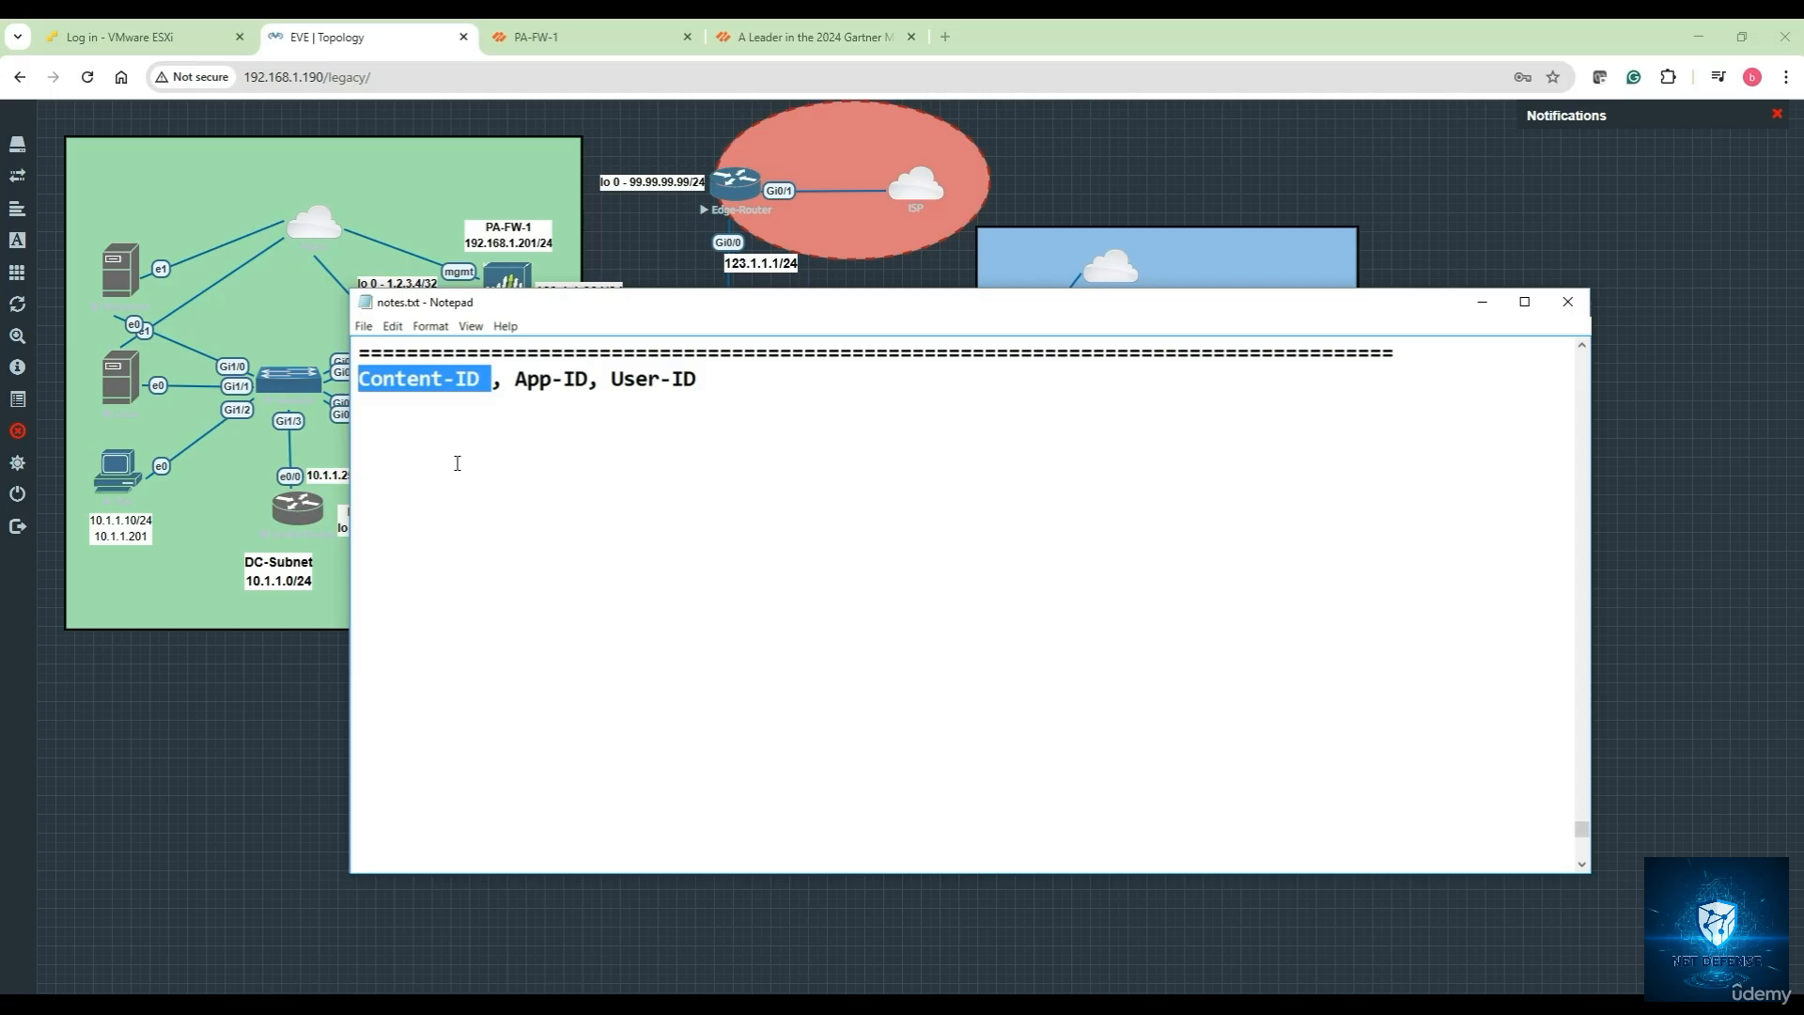
# Highlight App-ID in the heading and add a row of = signs beneath it
pyautogui.click(506, 426)
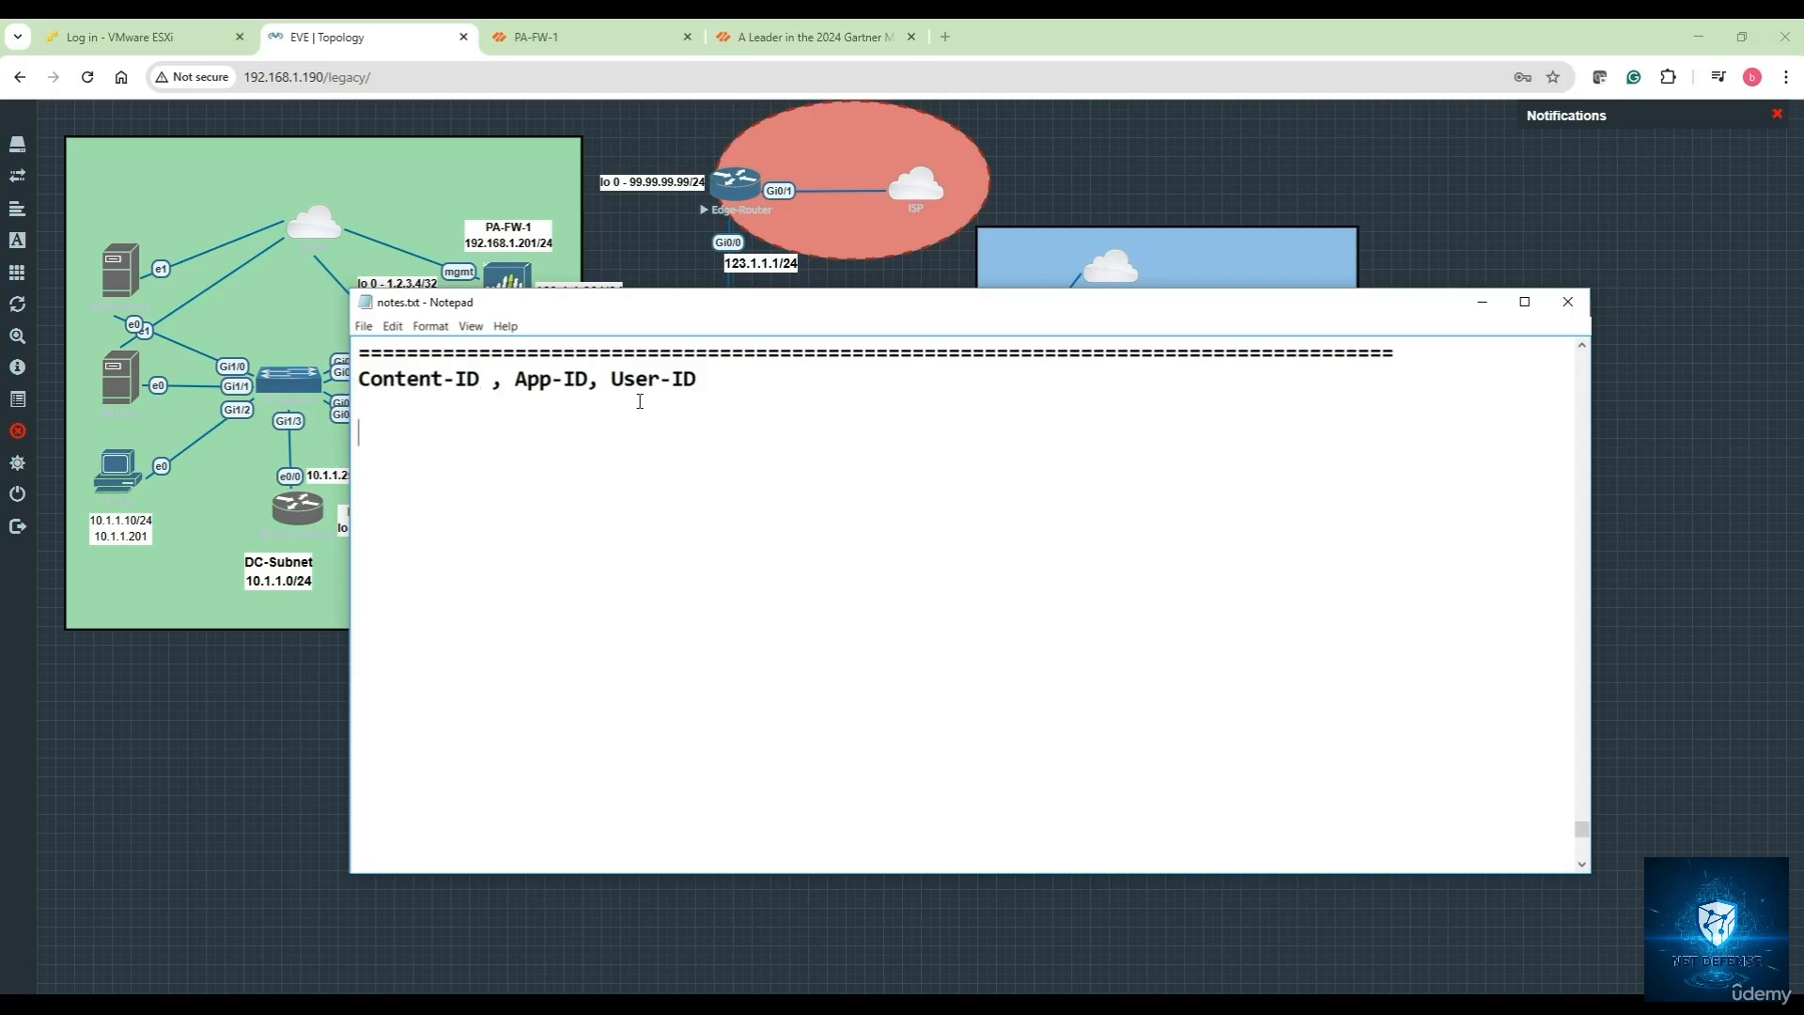
pyautogui.moveTo(589, 379); pyautogui.dragTo(516, 374)
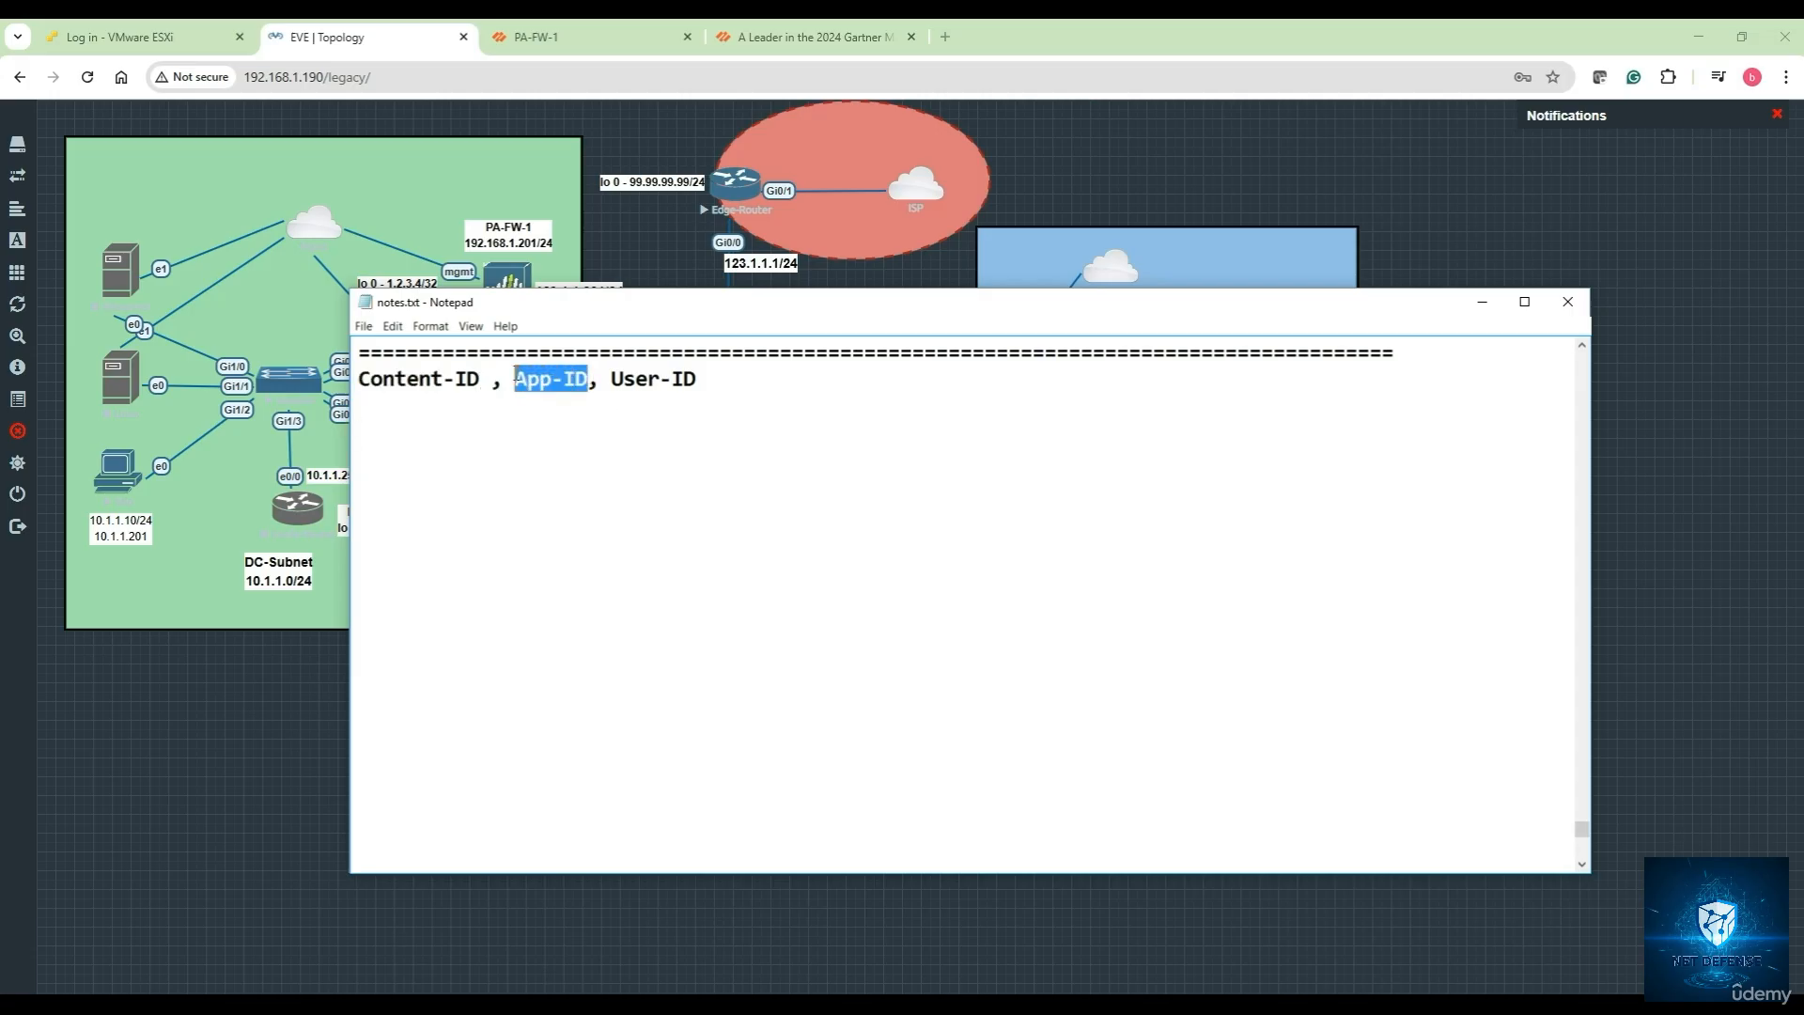
pyautogui.click(587, 419)
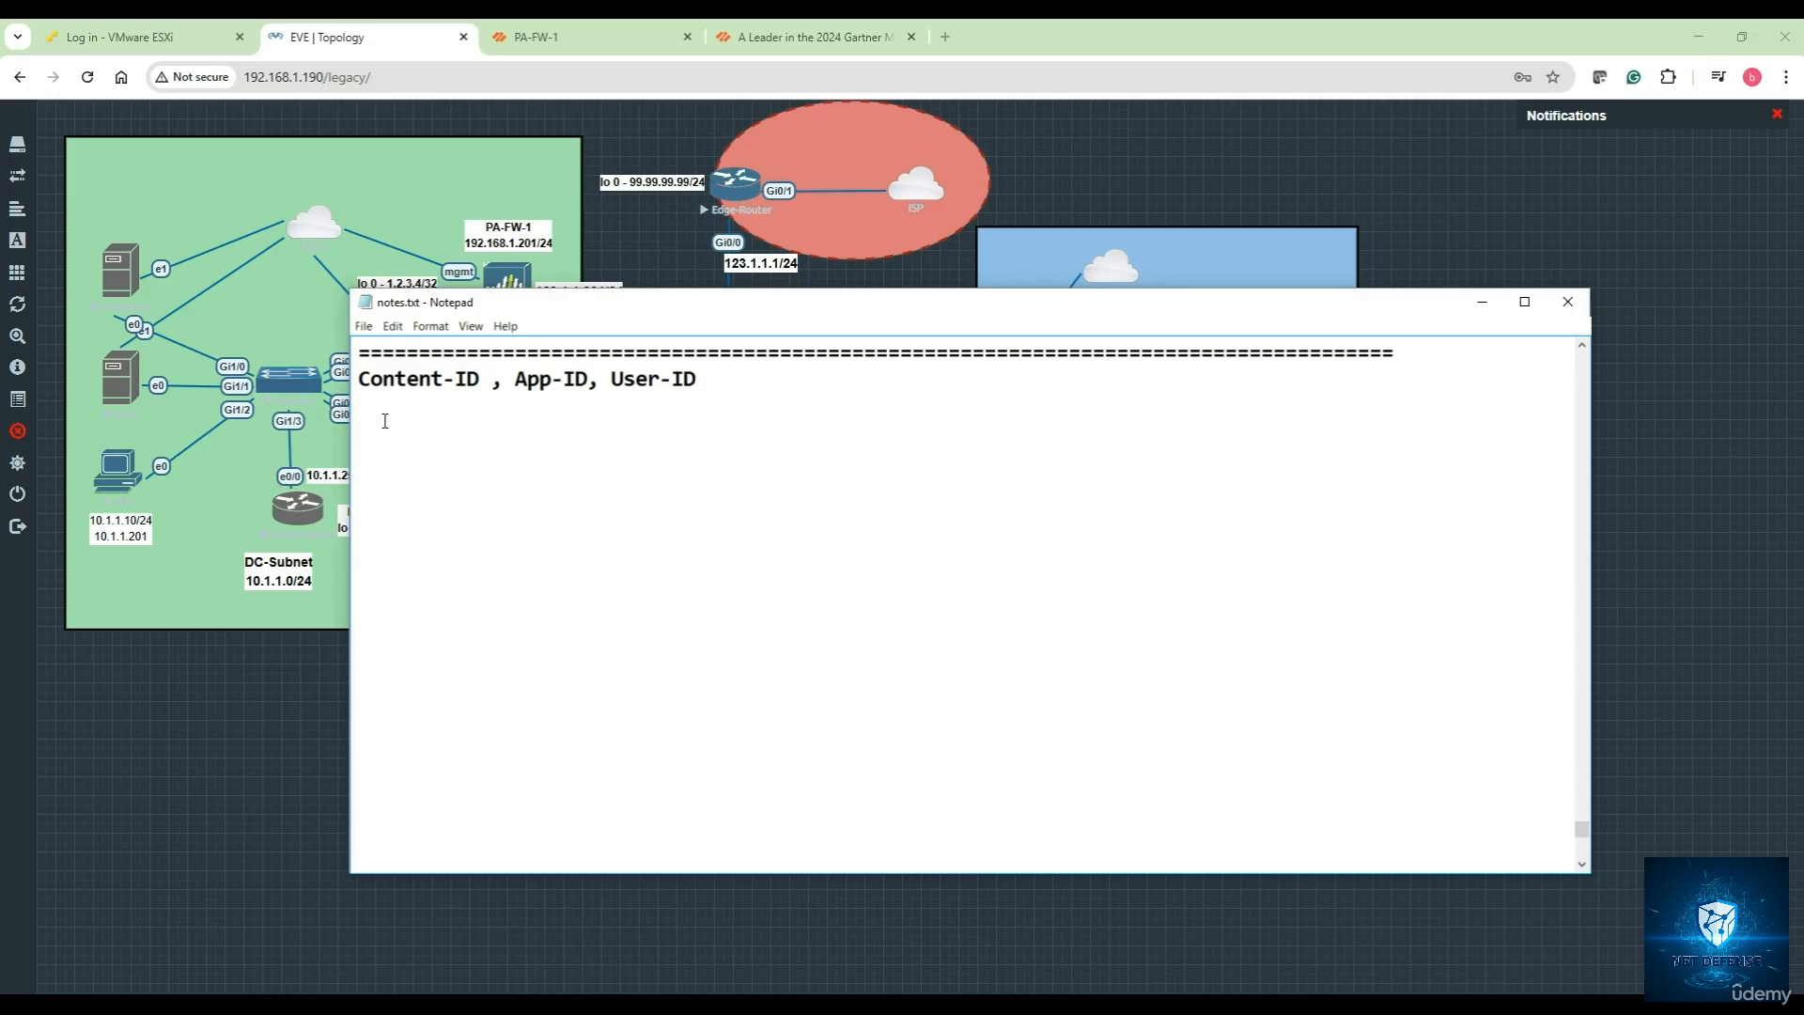
pyautogui.write('======================================================')
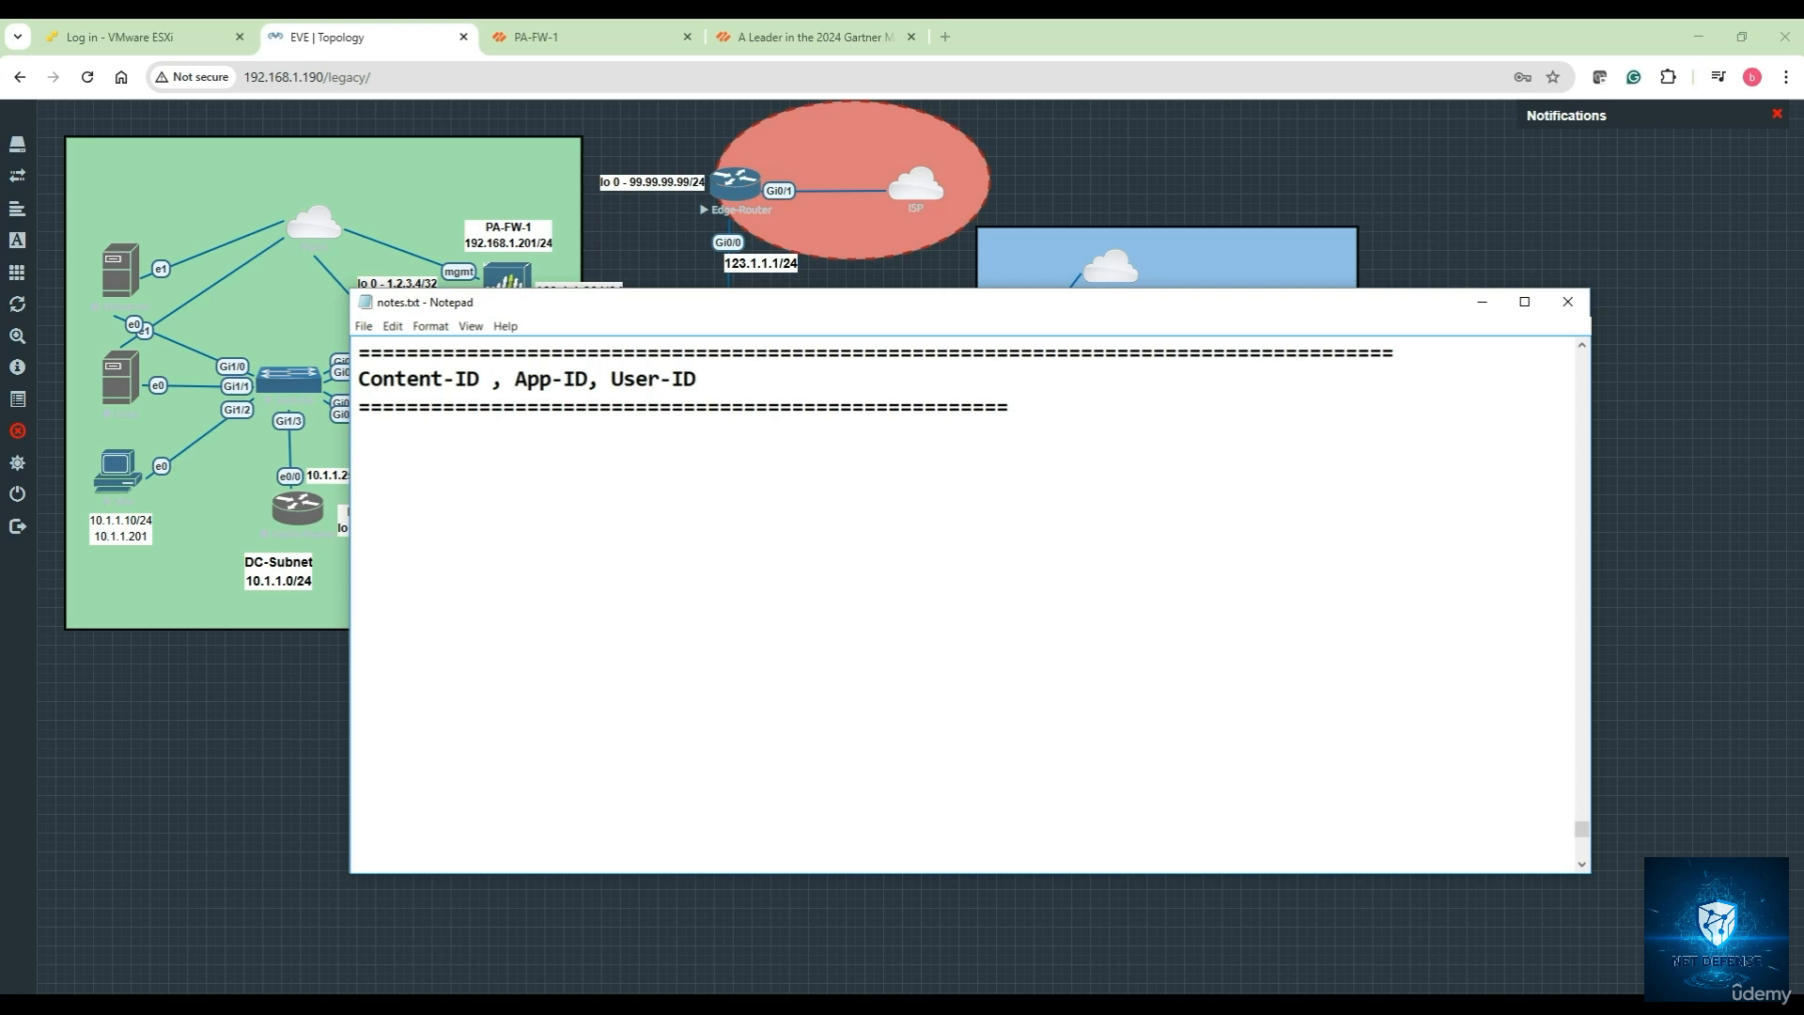
# Type 'Appication-ID AKA APP-ID - Technology that identifies the applications traversing the network, regardless of port…'
pyautogui.click(358, 432)
pyautogui.write('Appication-I')
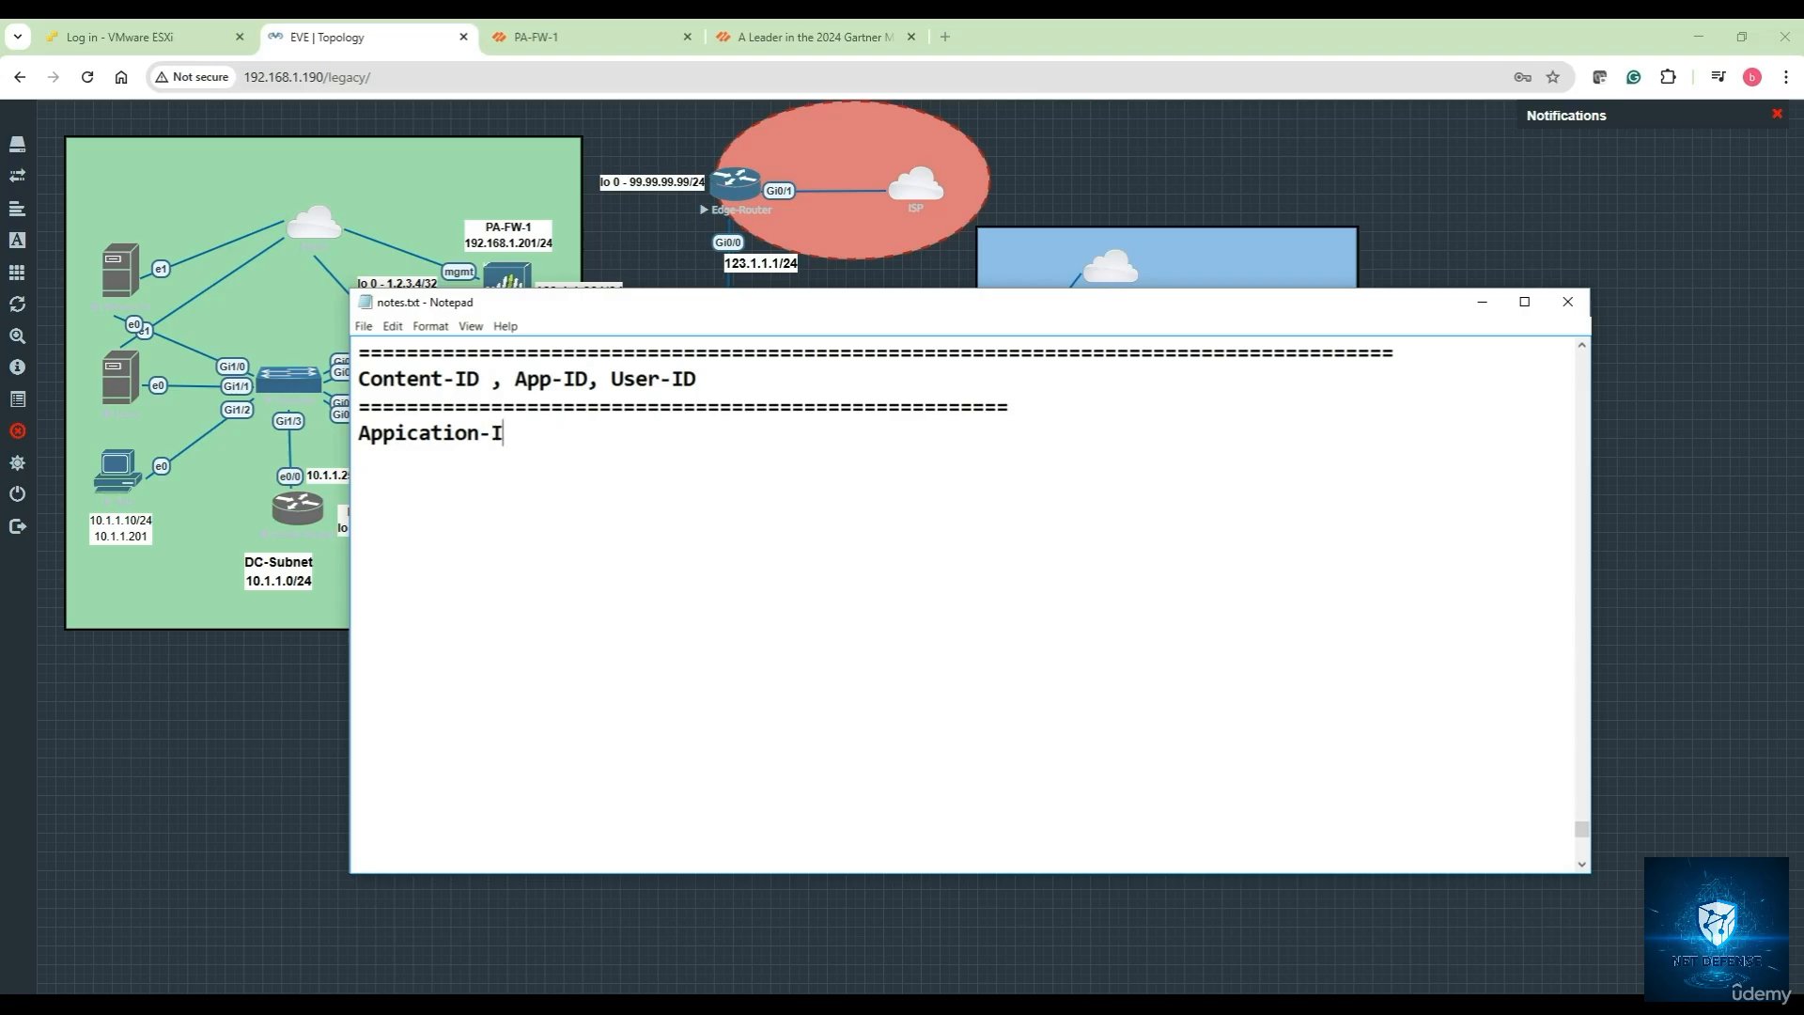
pyautogui.write('D AKA Ap')
pyautogui.write('-ID')
pyautogui.press('BackSpace')
pyautogui.press('BackSpace')
pyautogui.press('BackSpace')
pyautogui.press('BackSpace')
pyautogui.press('BackSpace')
pyautogui.write('p')
pyautogui.press('BackSpace')
pyautogui.write('PP-ID')
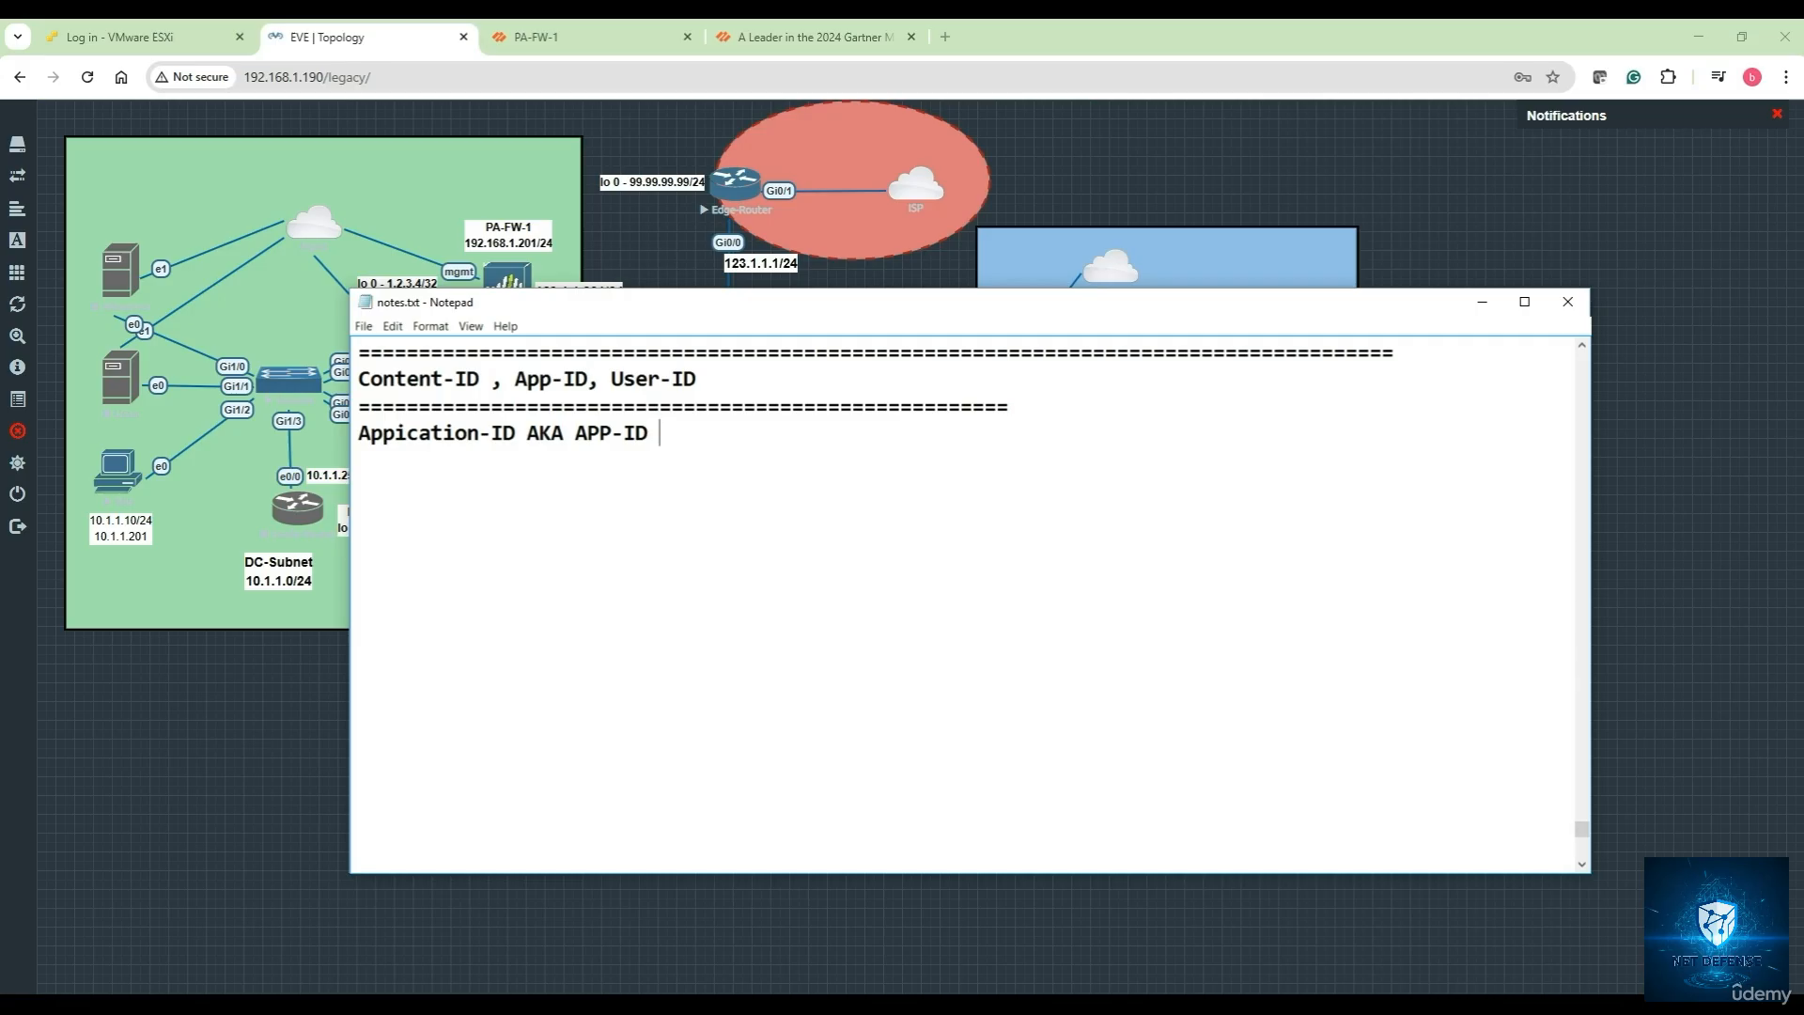
pyautogui.write('- Technology ')
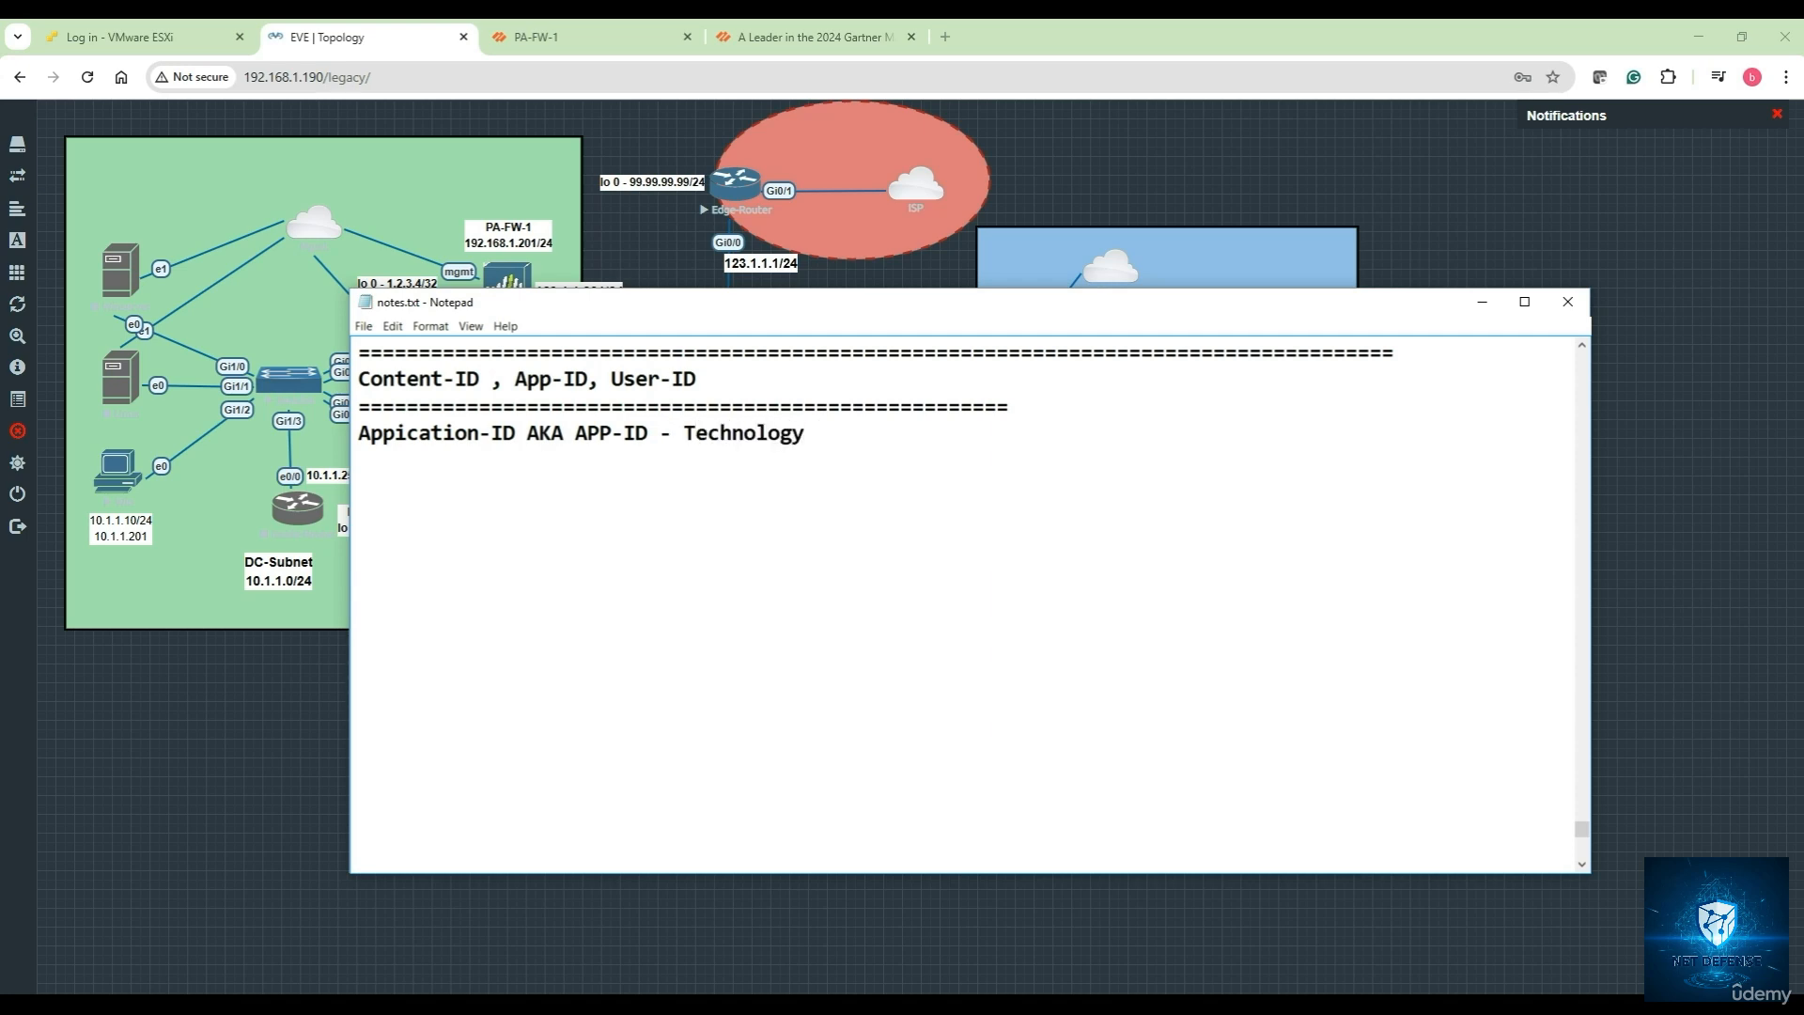
pyautogui.write('that identifies the')
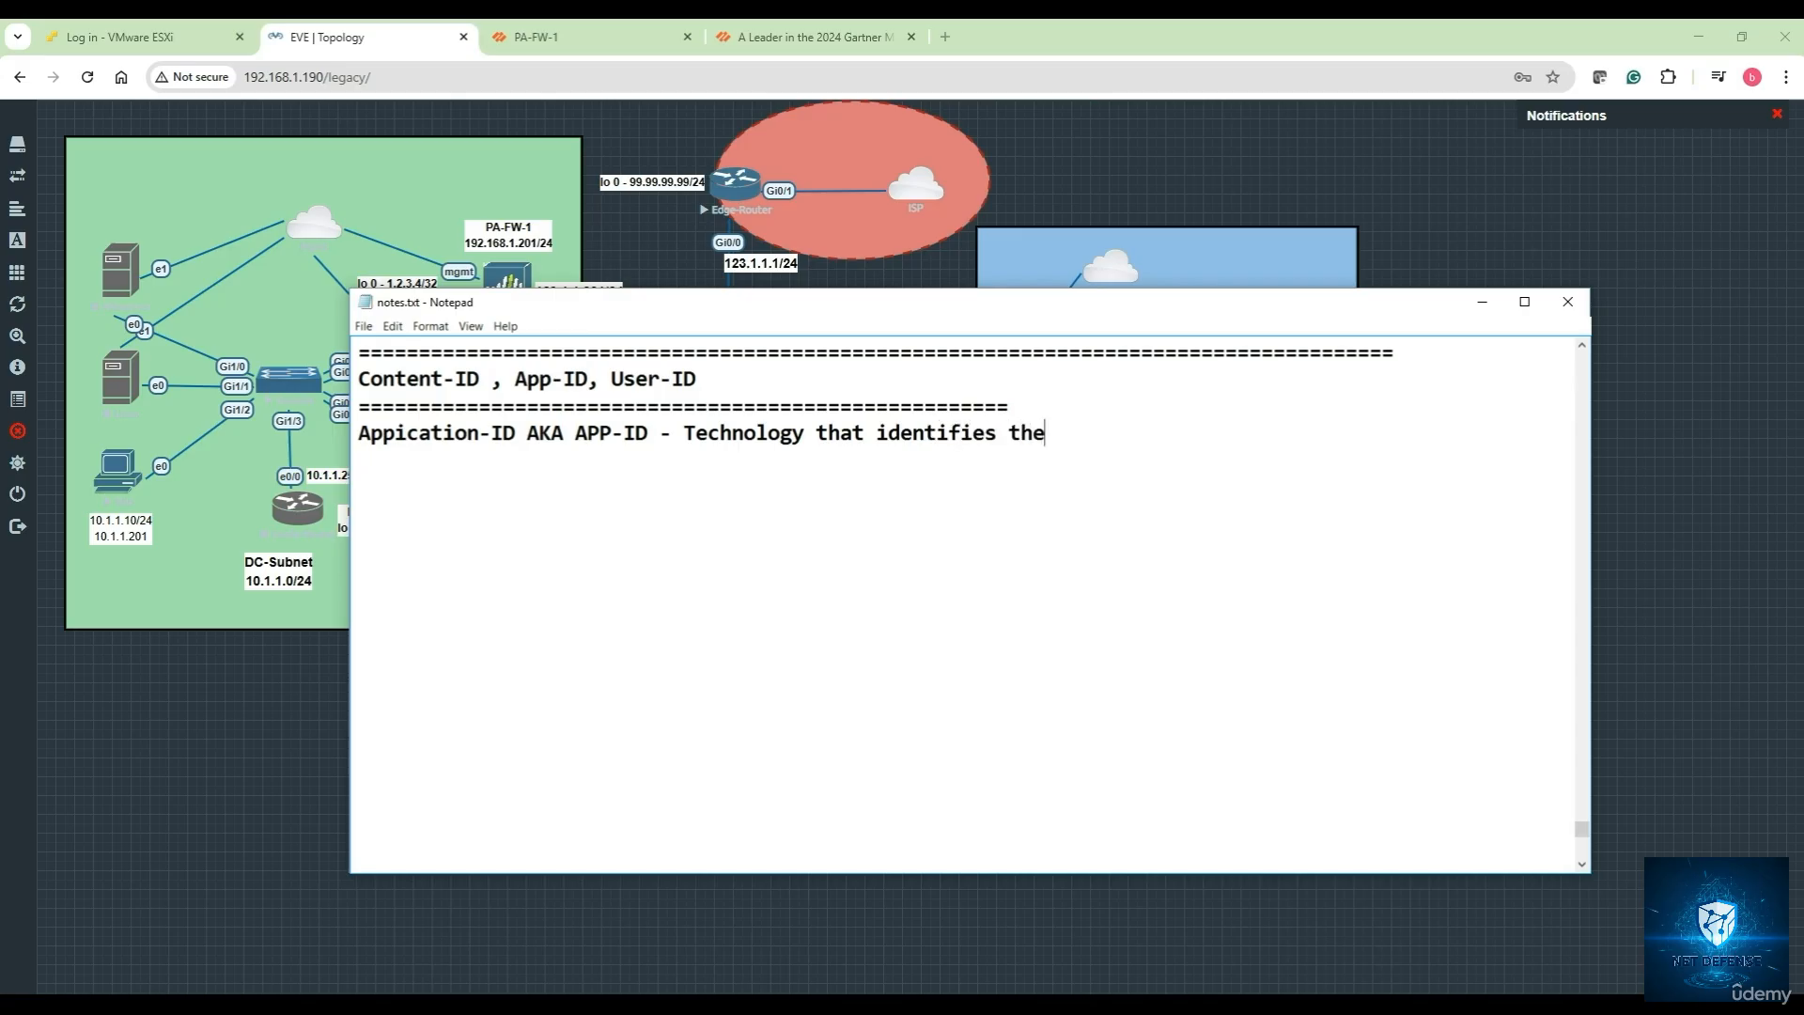
pyautogui.write(' applications')
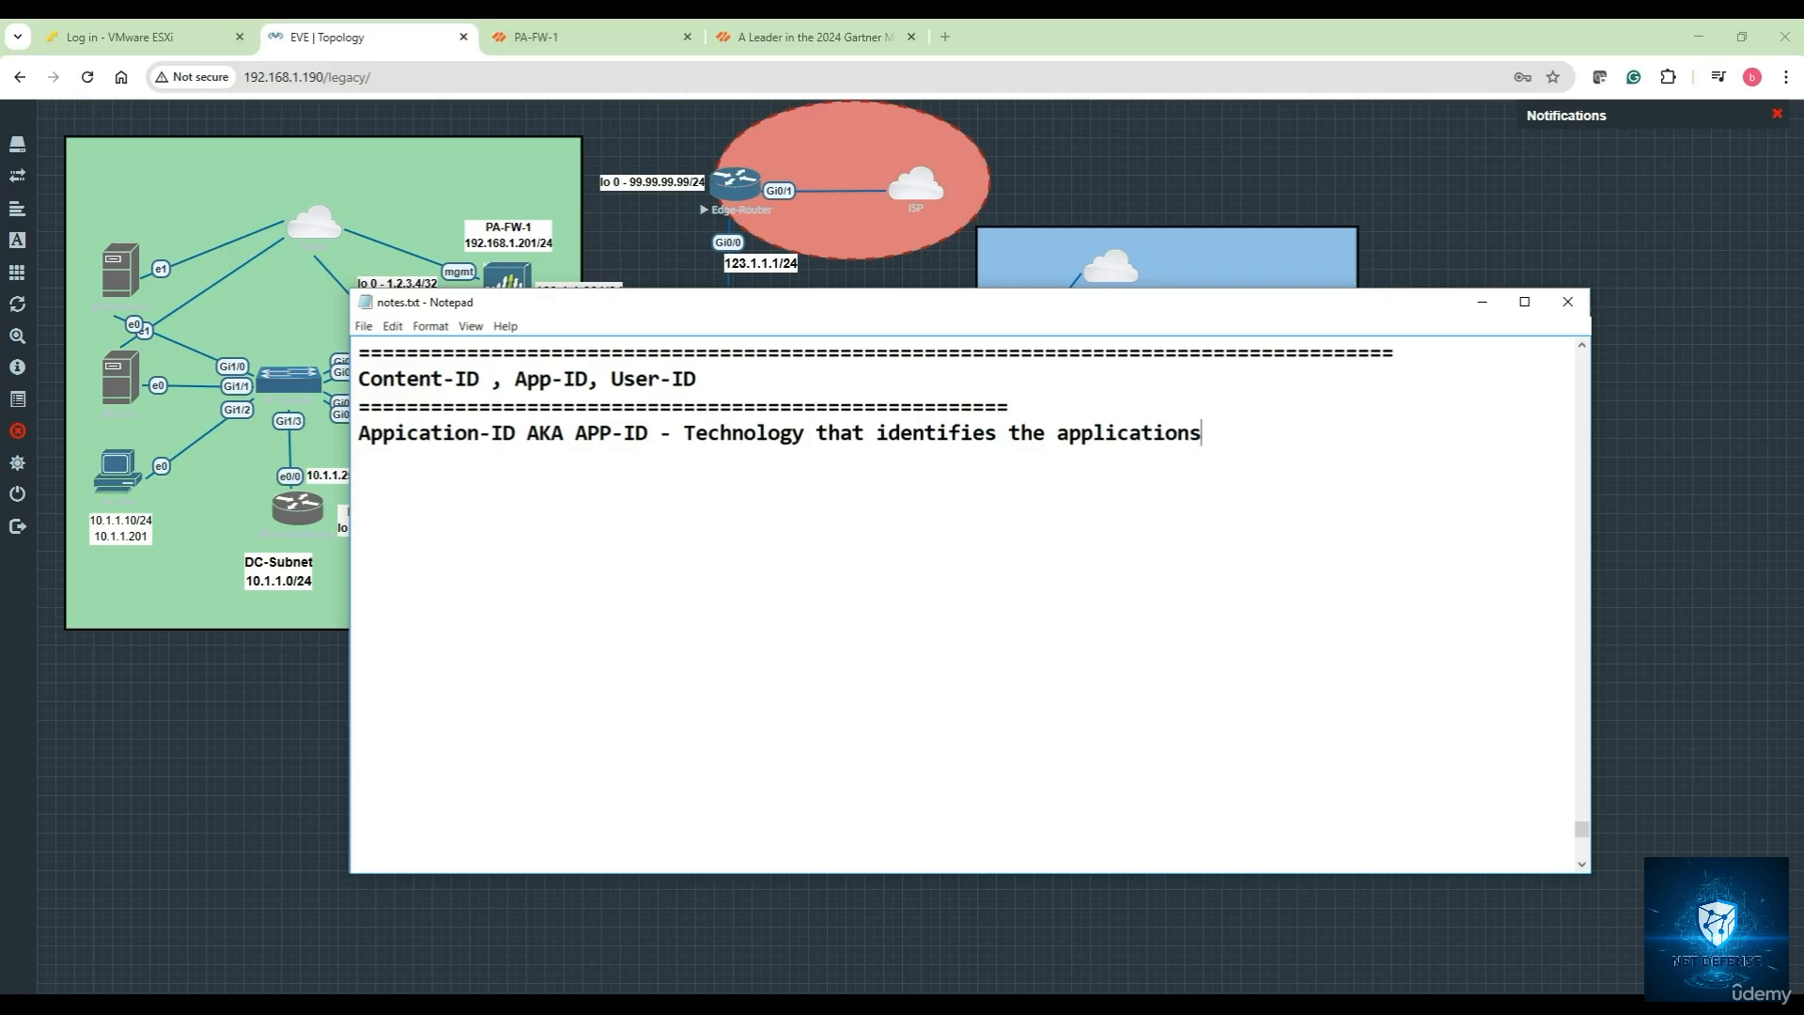
pyautogui.write(' traversing the network')
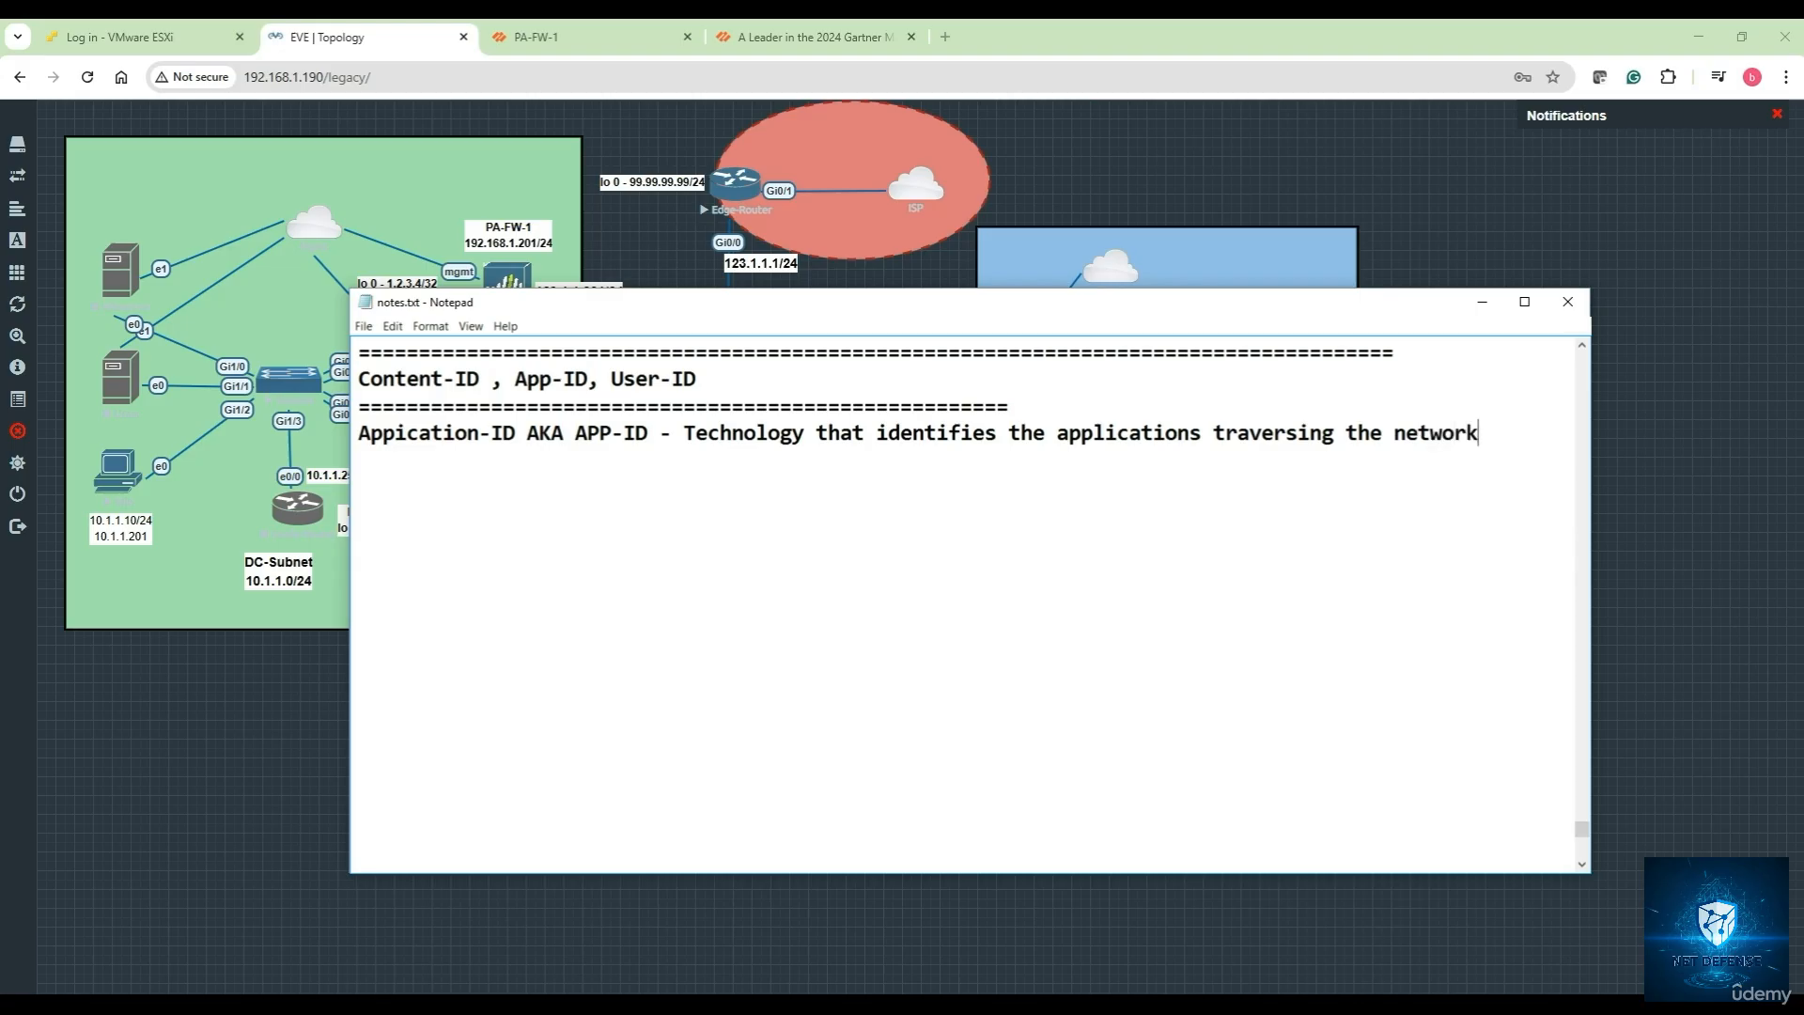
pyautogui.write(', regardless ')
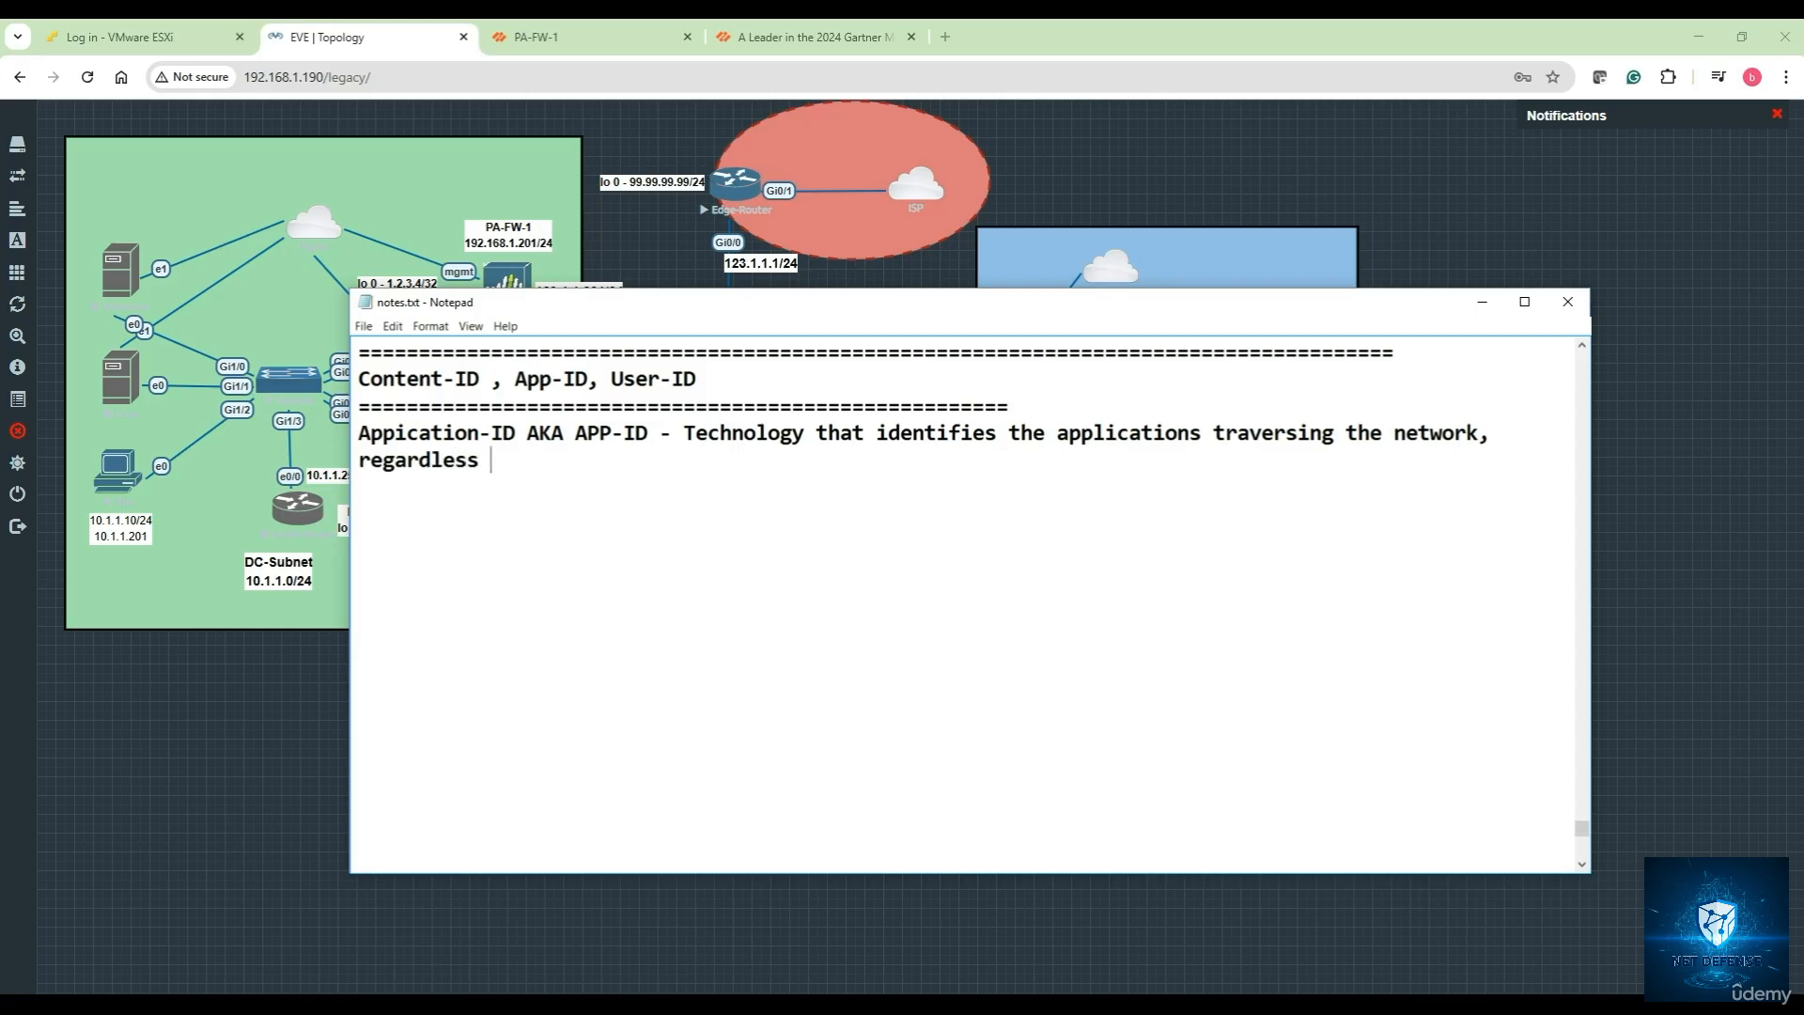
pyautogui.write('of port, protocol')
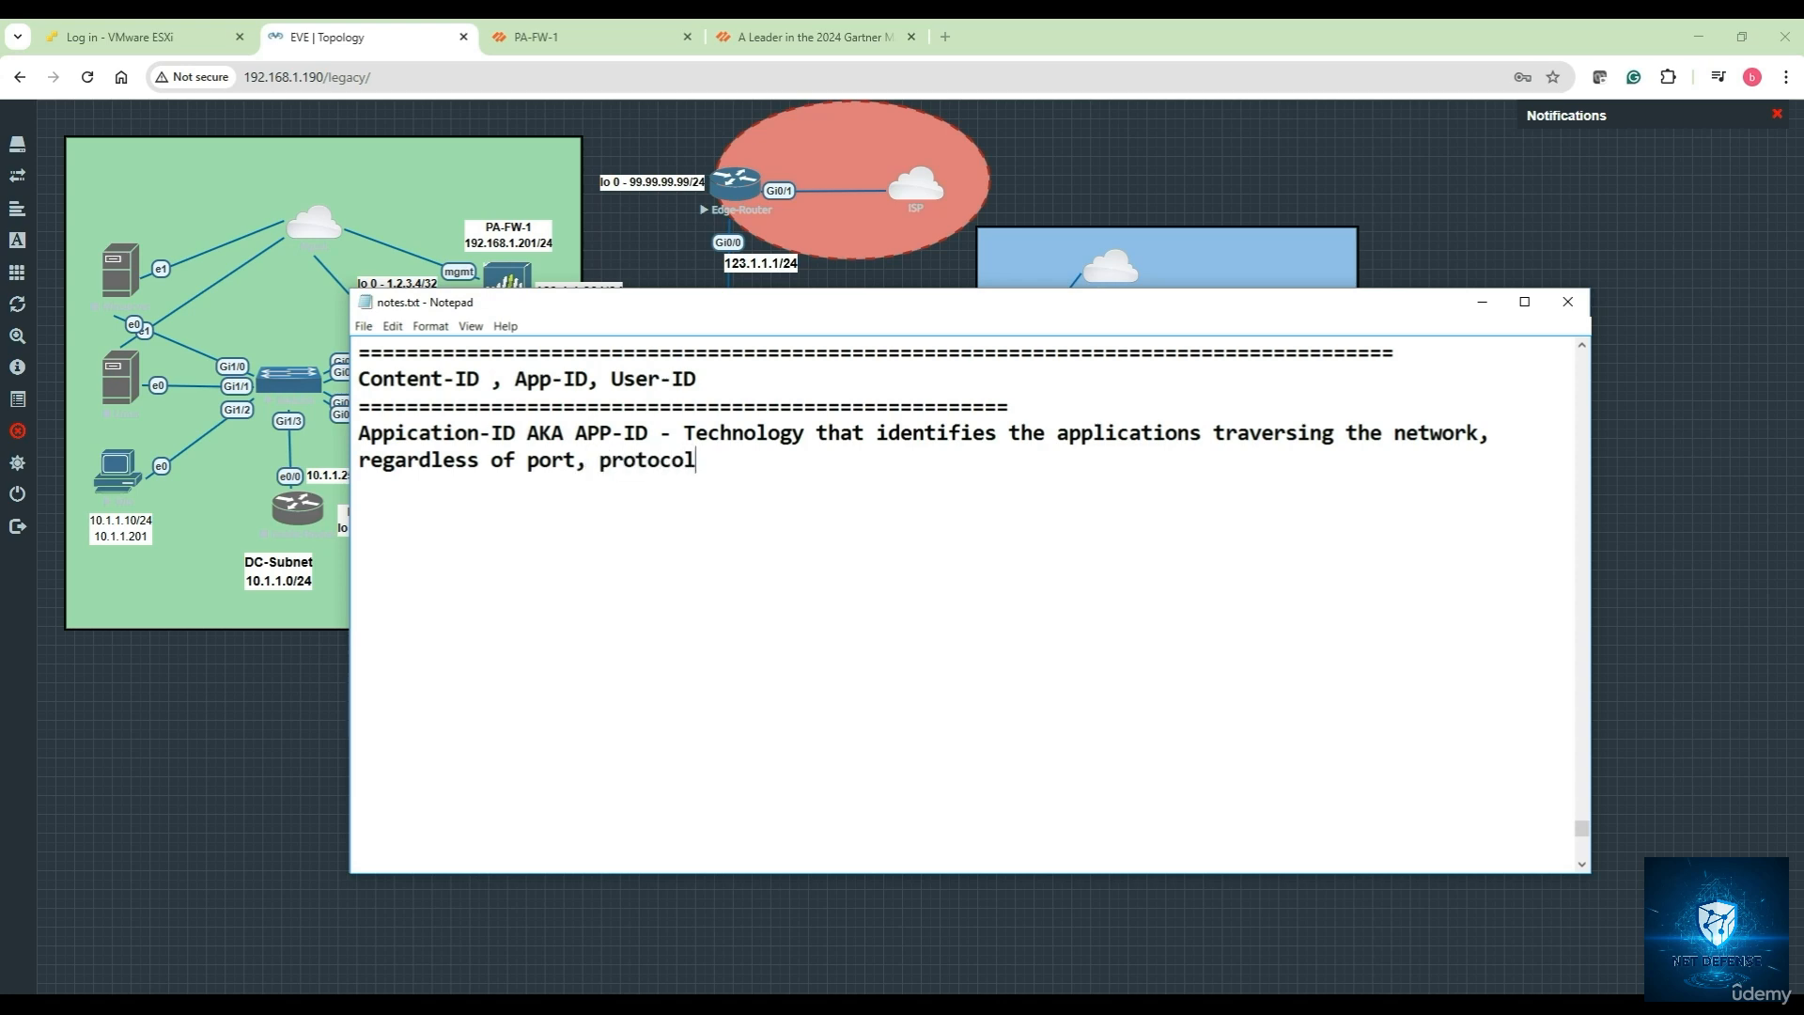
pyautogui.write('s or encryption')
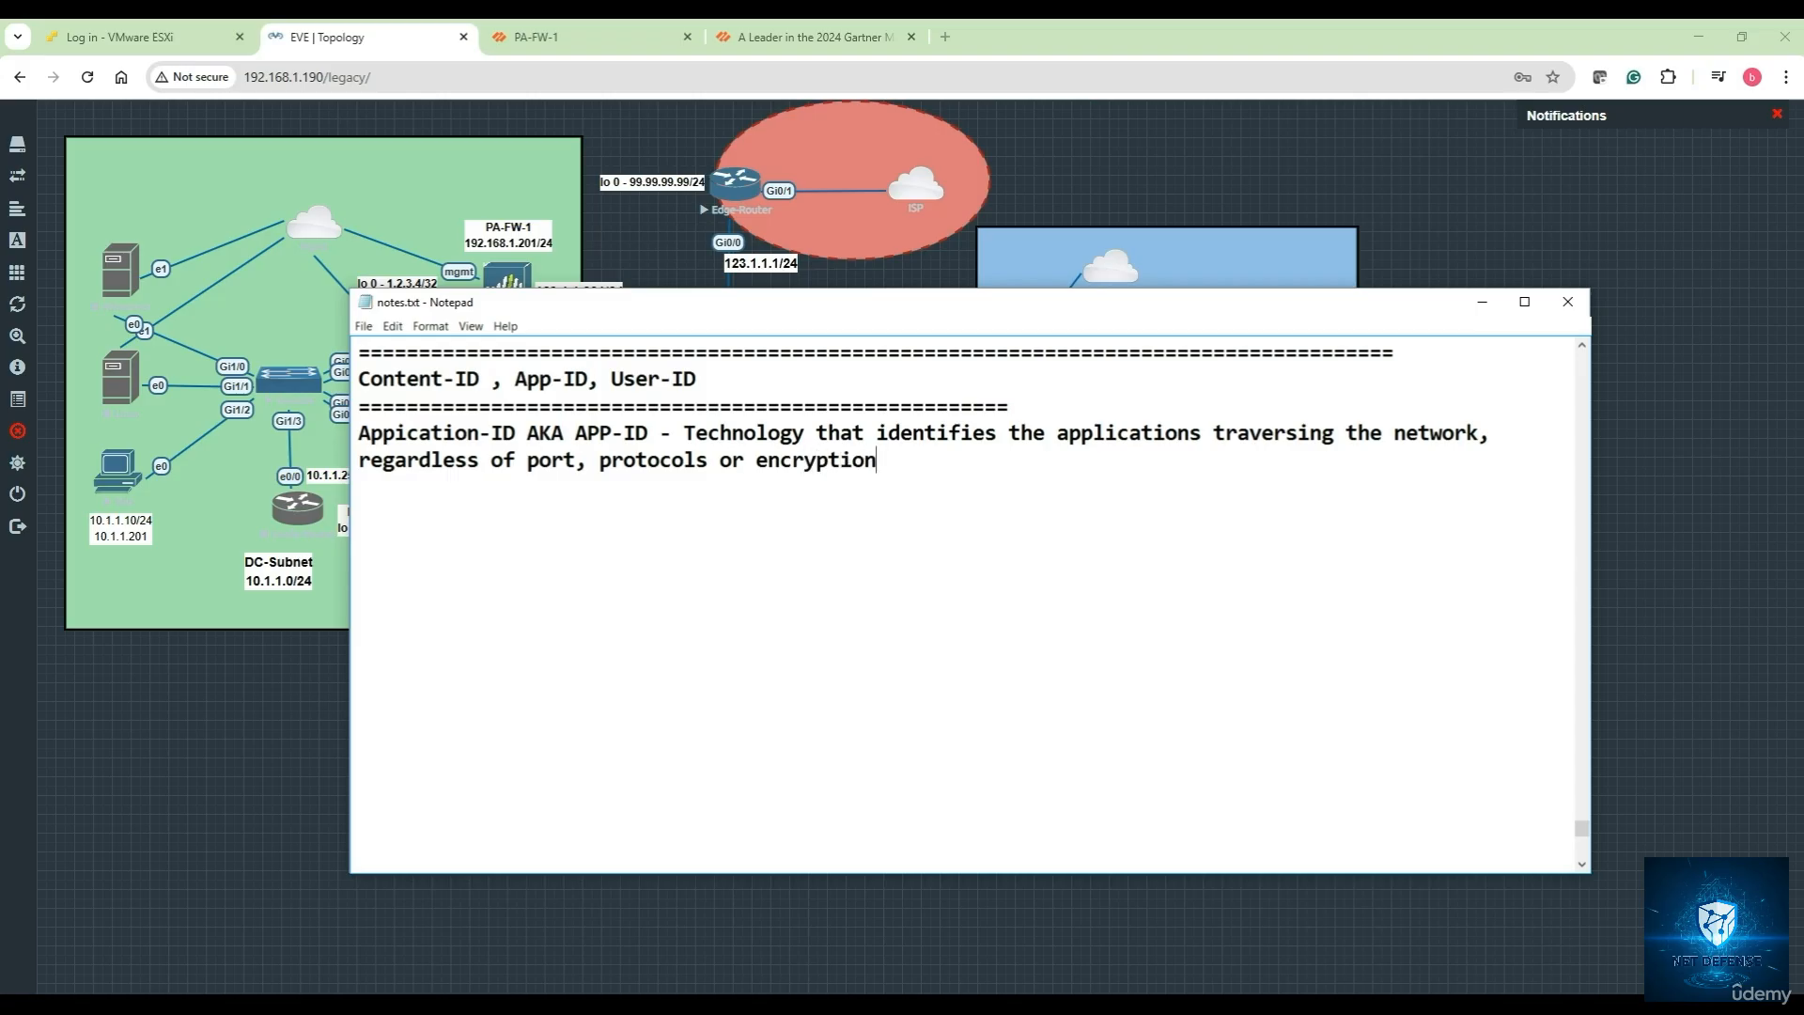
pyautogui.write('.')
pyautogui.press('Return')
# Add the 'How App-ID works:' heading with = underline and point '1. Traffic Classification:'
pyautogui.write('How App-ID w')
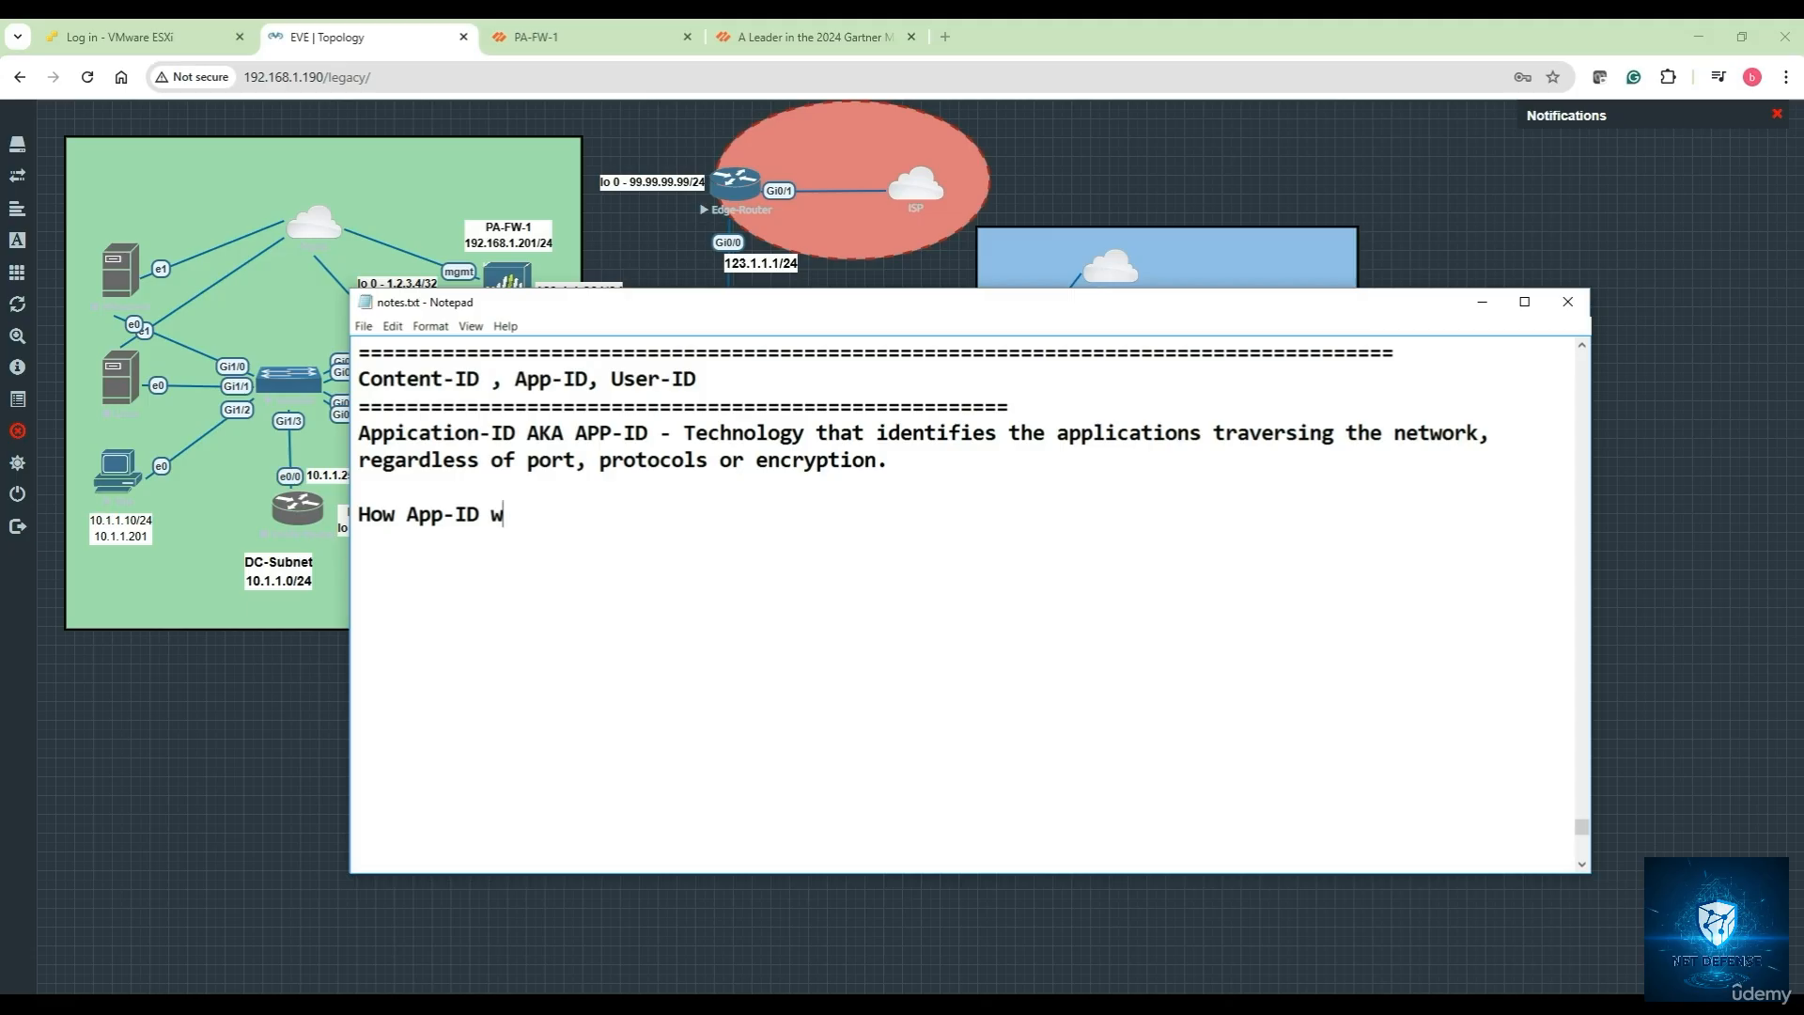
pyautogui.write('orks: ')
pyautogui.write('===================')
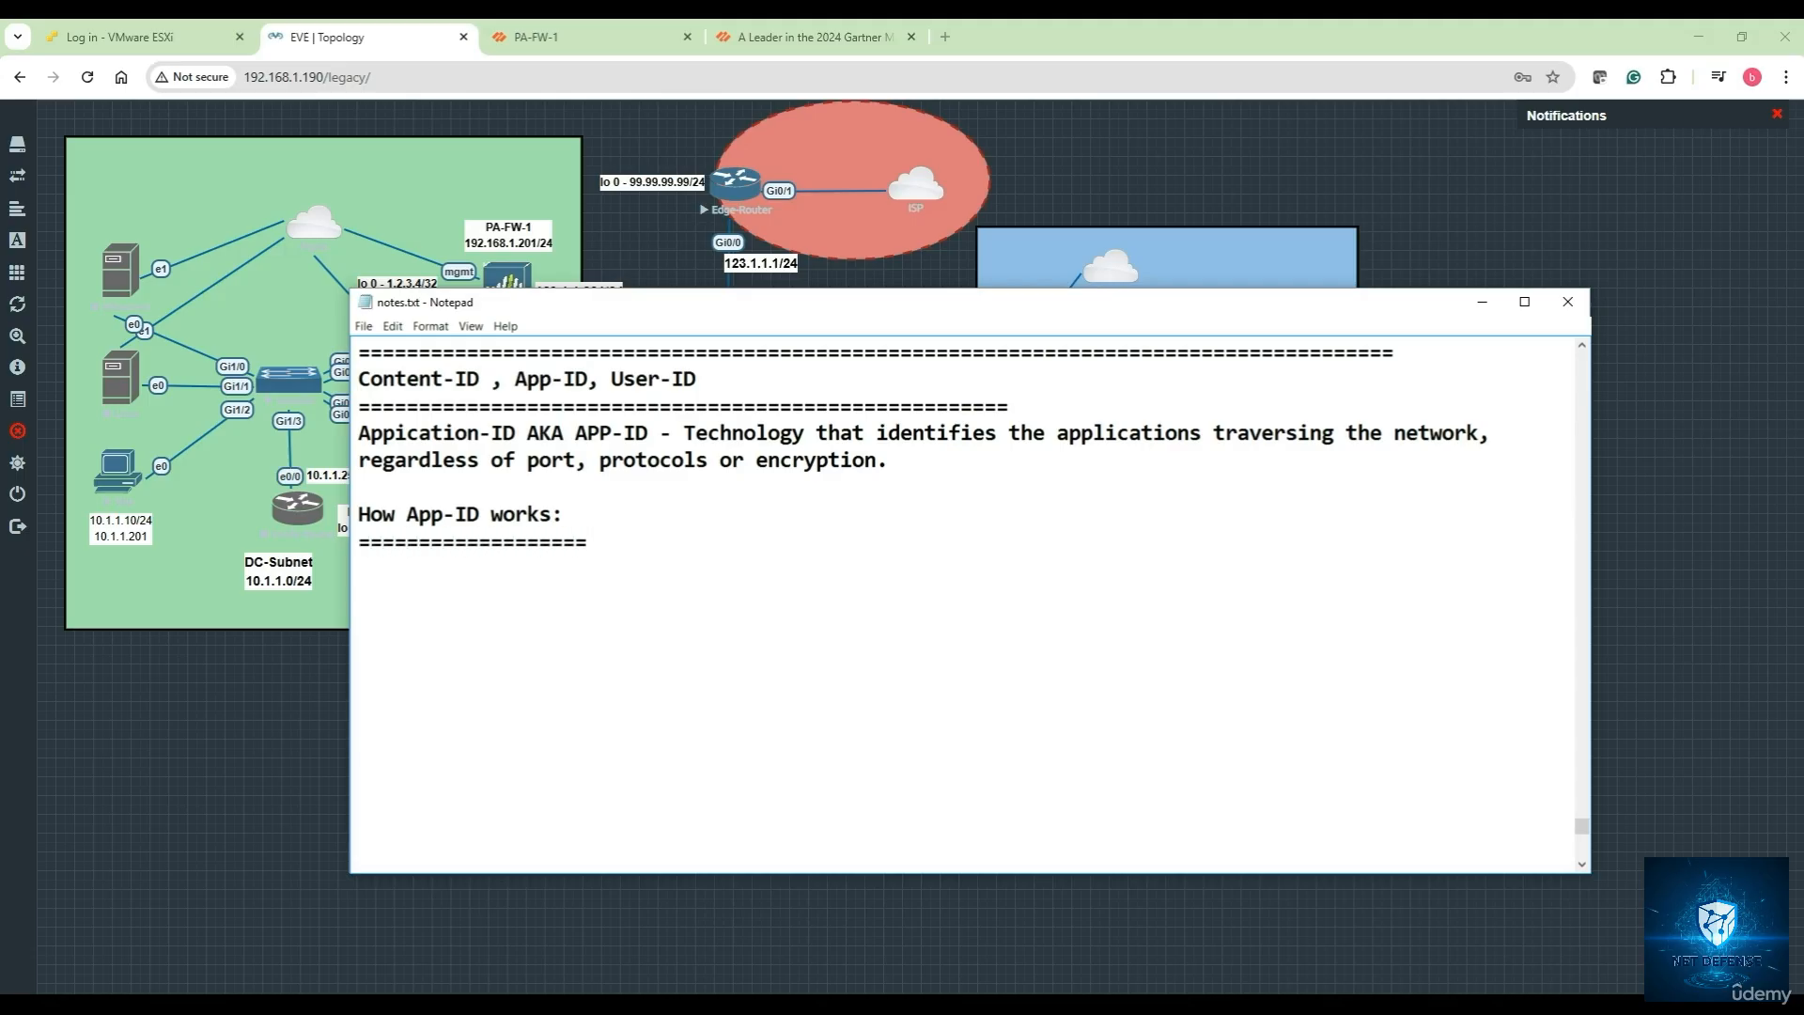
pyautogui.press('Return')
pyautogui.write('1. Traffic Classif')
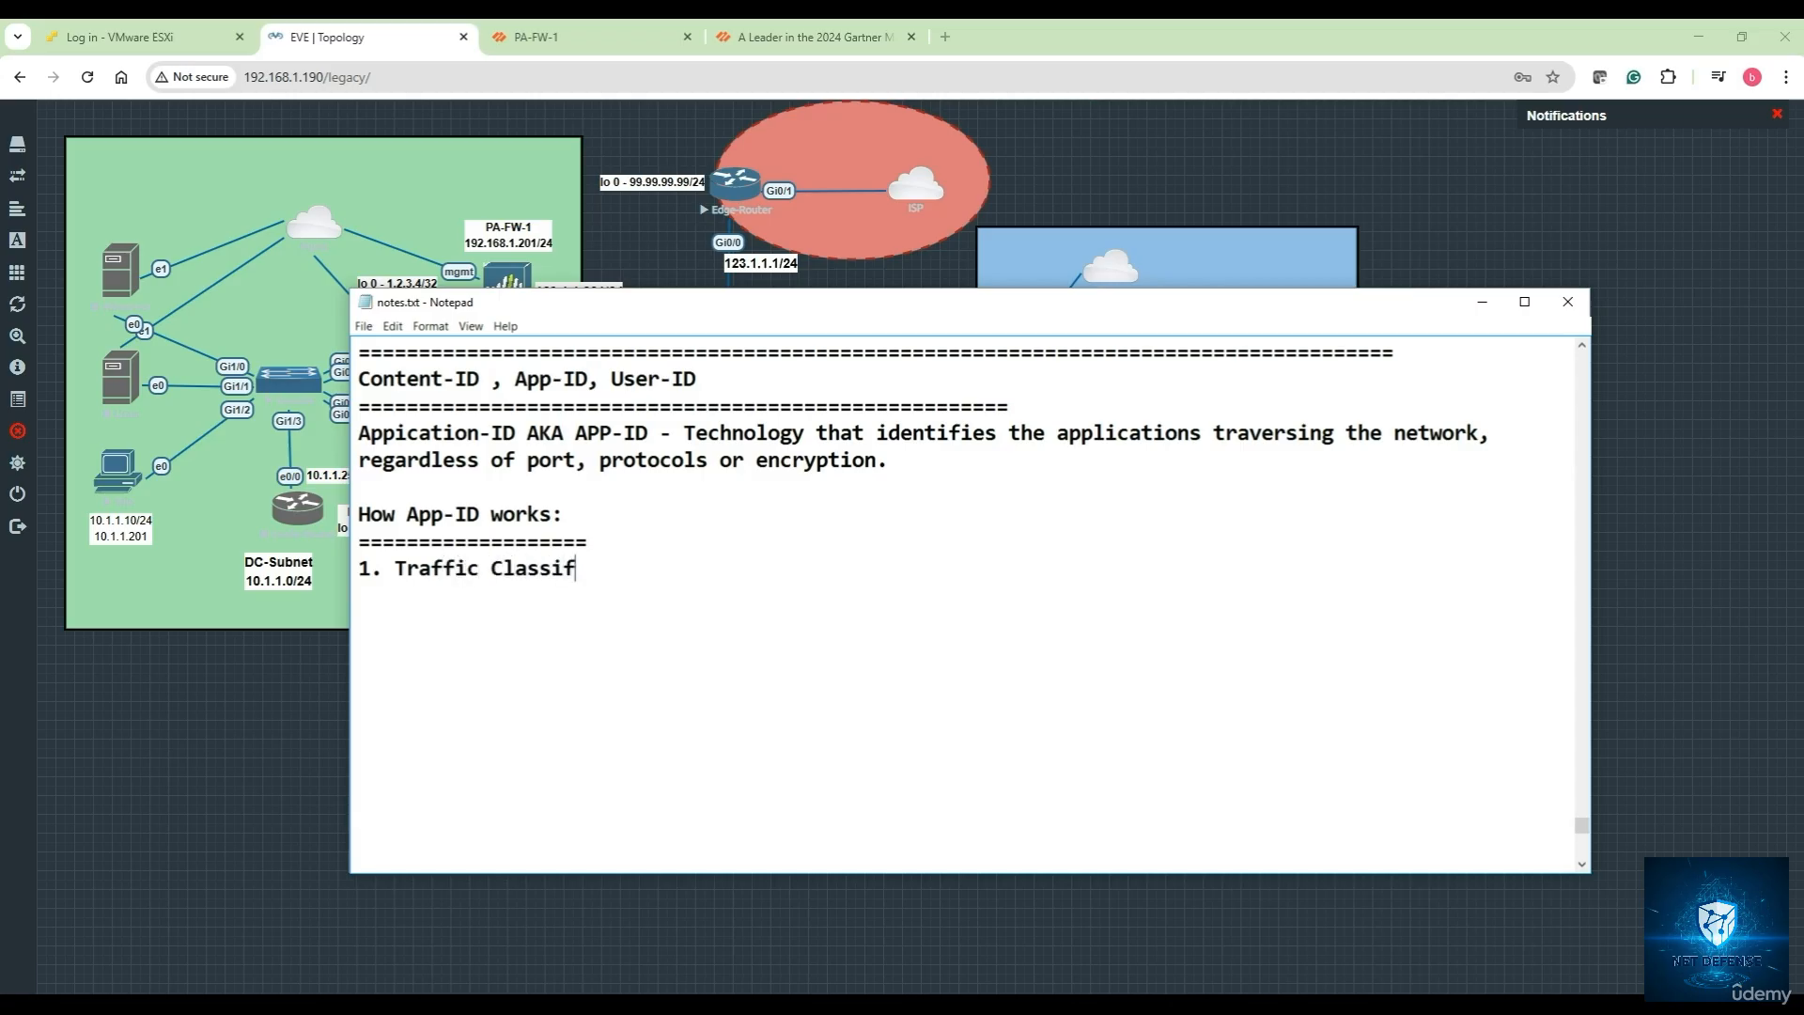
pyautogui.write('ication')
pyautogui.write(':')
# Add points '2. Policy Enforcement:' and '3. Real time updates:'
pyautogui.write('2. ')
pyautogui.write('Po')
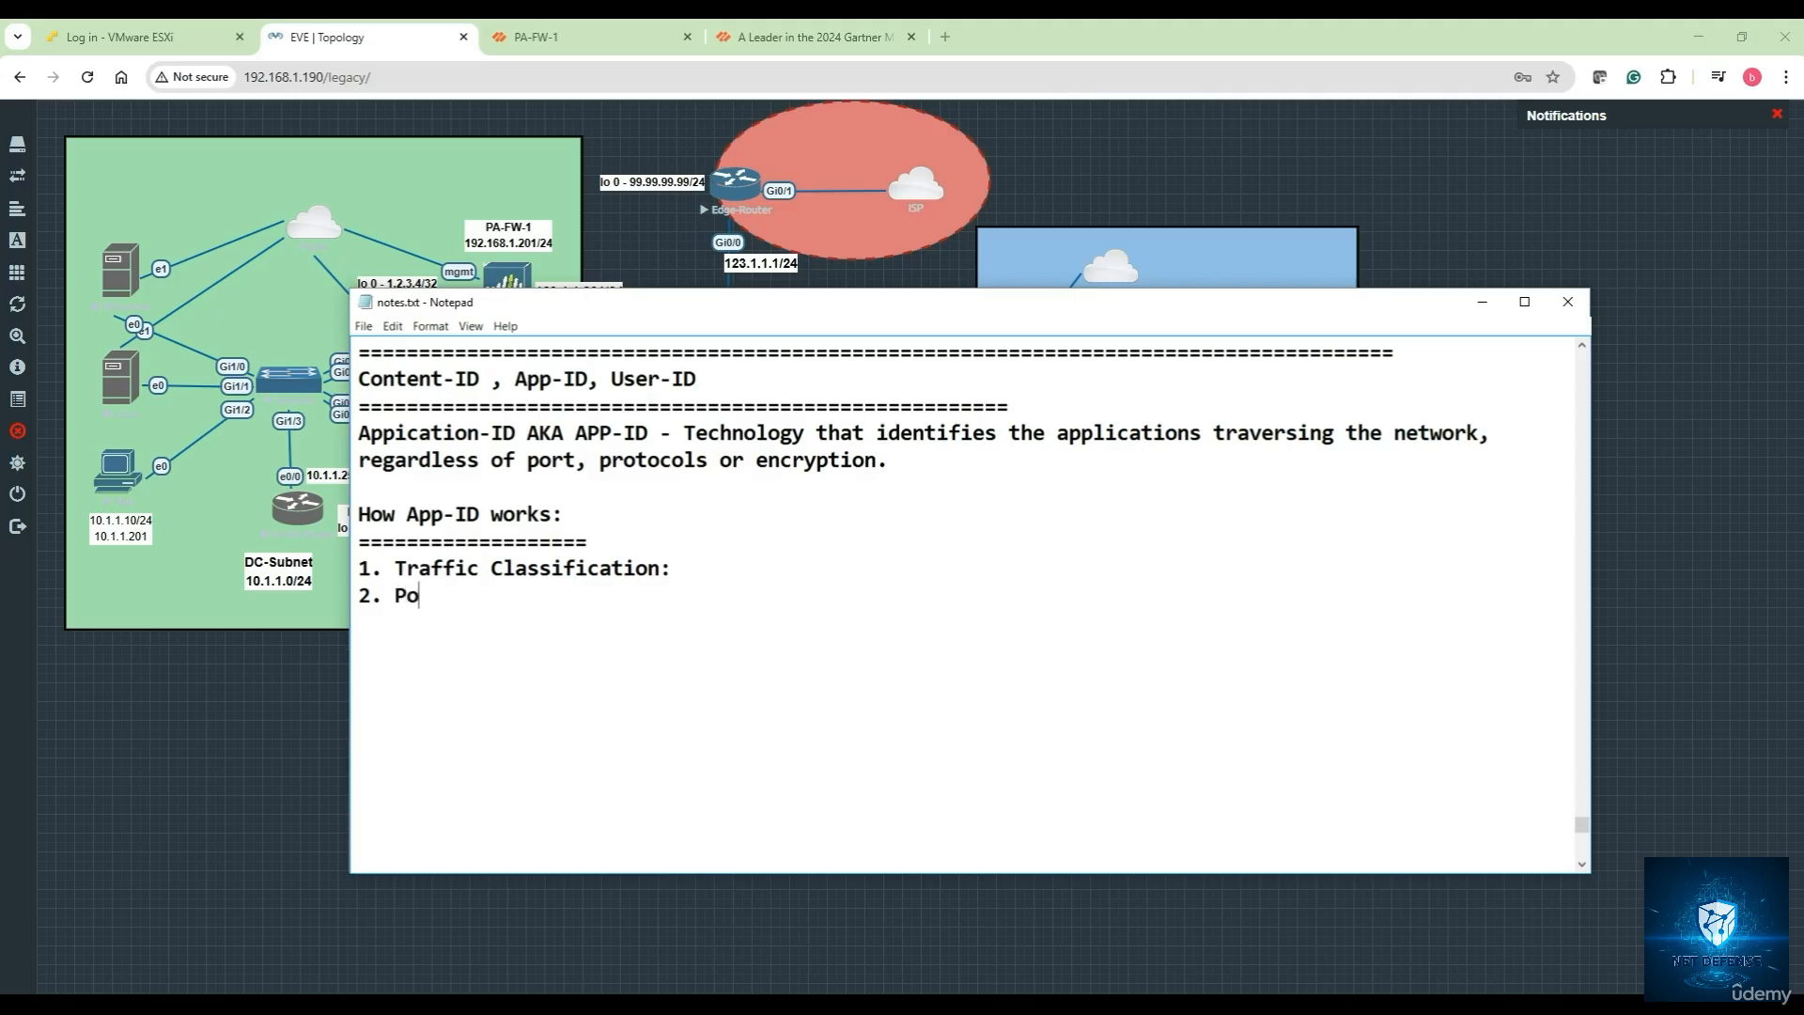
pyautogui.write('licy Enforec')
pyautogui.press('BackSpace')
pyautogui.press('BackSpace')
pyautogui.write('cement:')
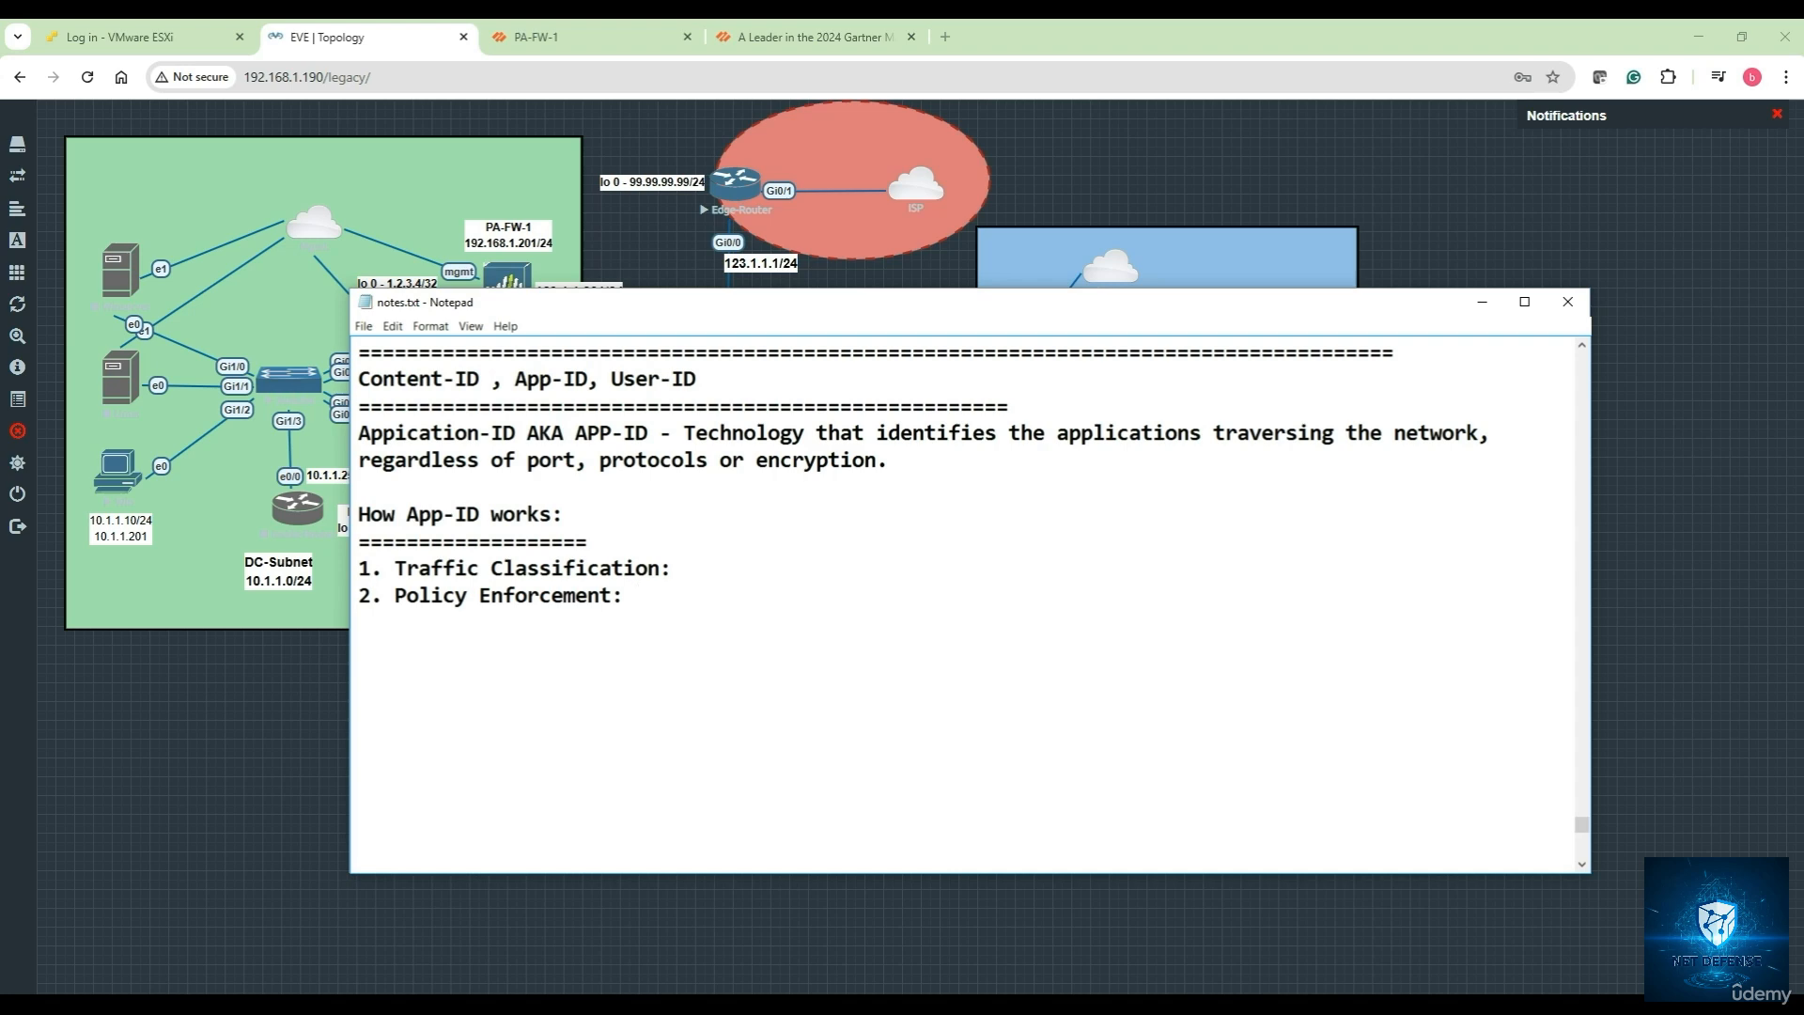
pyautogui.press('Return')
pyautogui.write('3. Real time updates:')
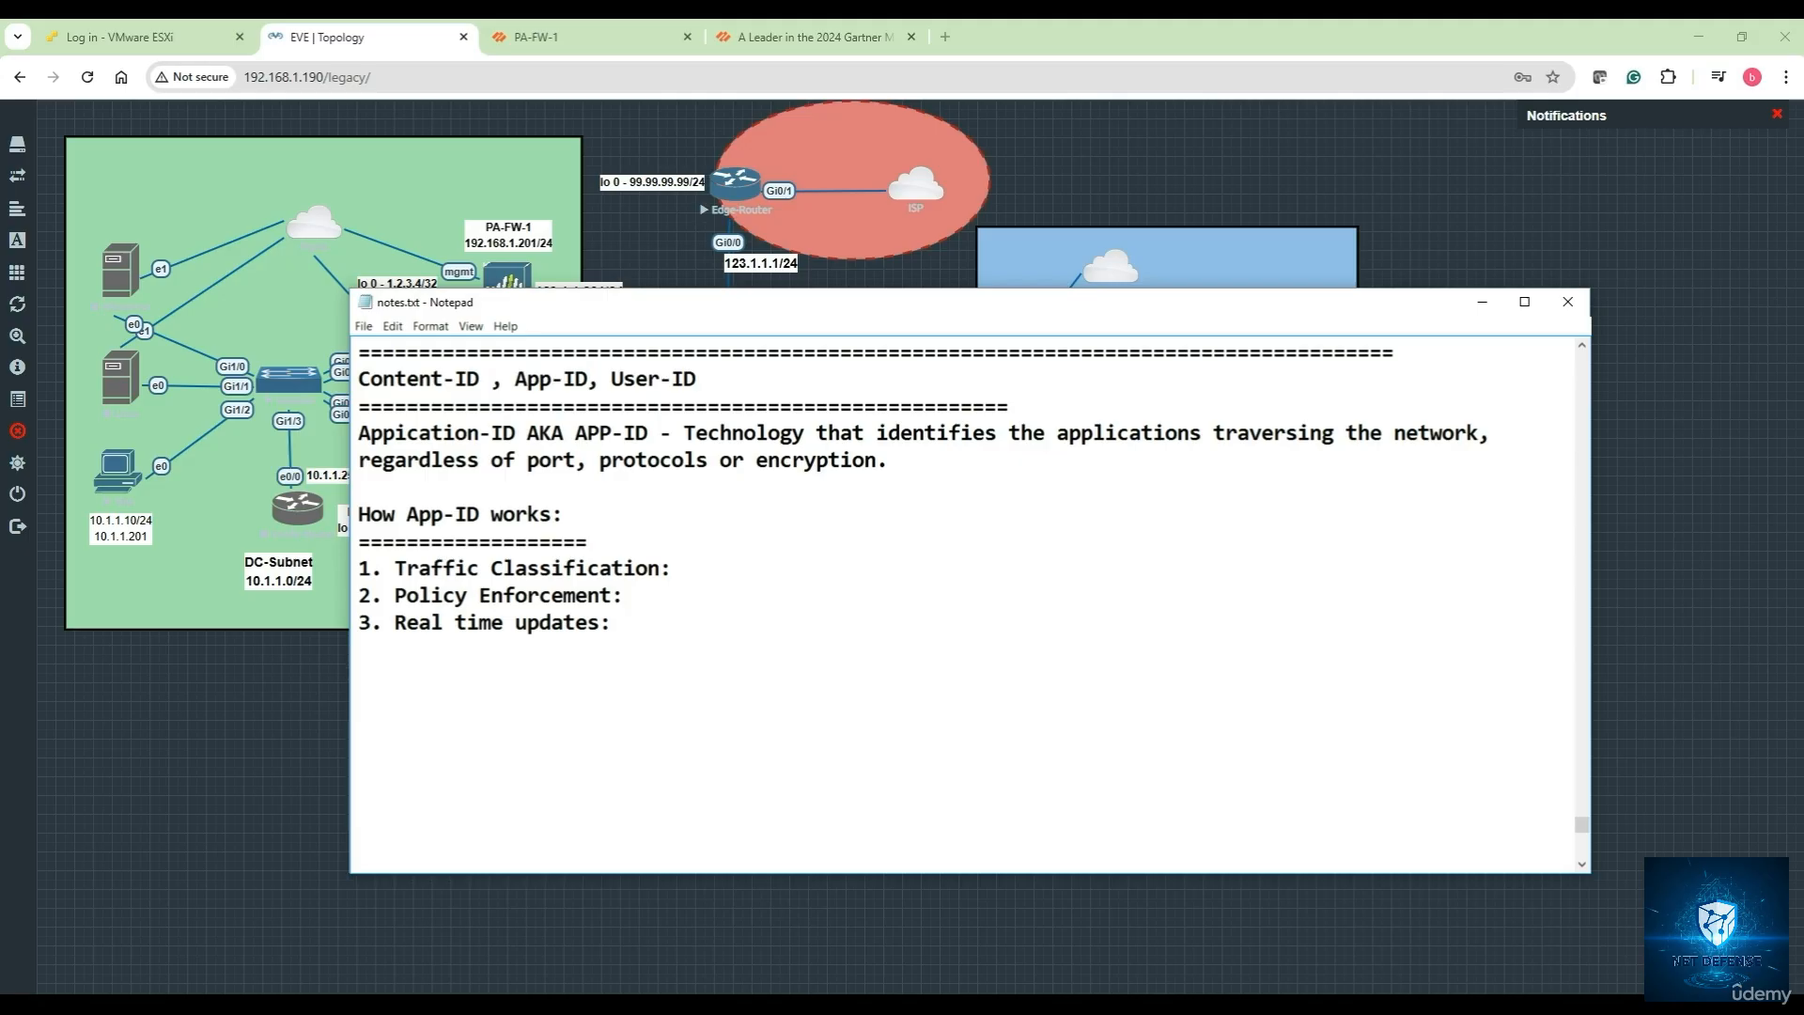
# Minimize Notepad and mark the DC-Subnet PC and the PA-FW-1 firewall on the topology
pyautogui.click(1482, 301)
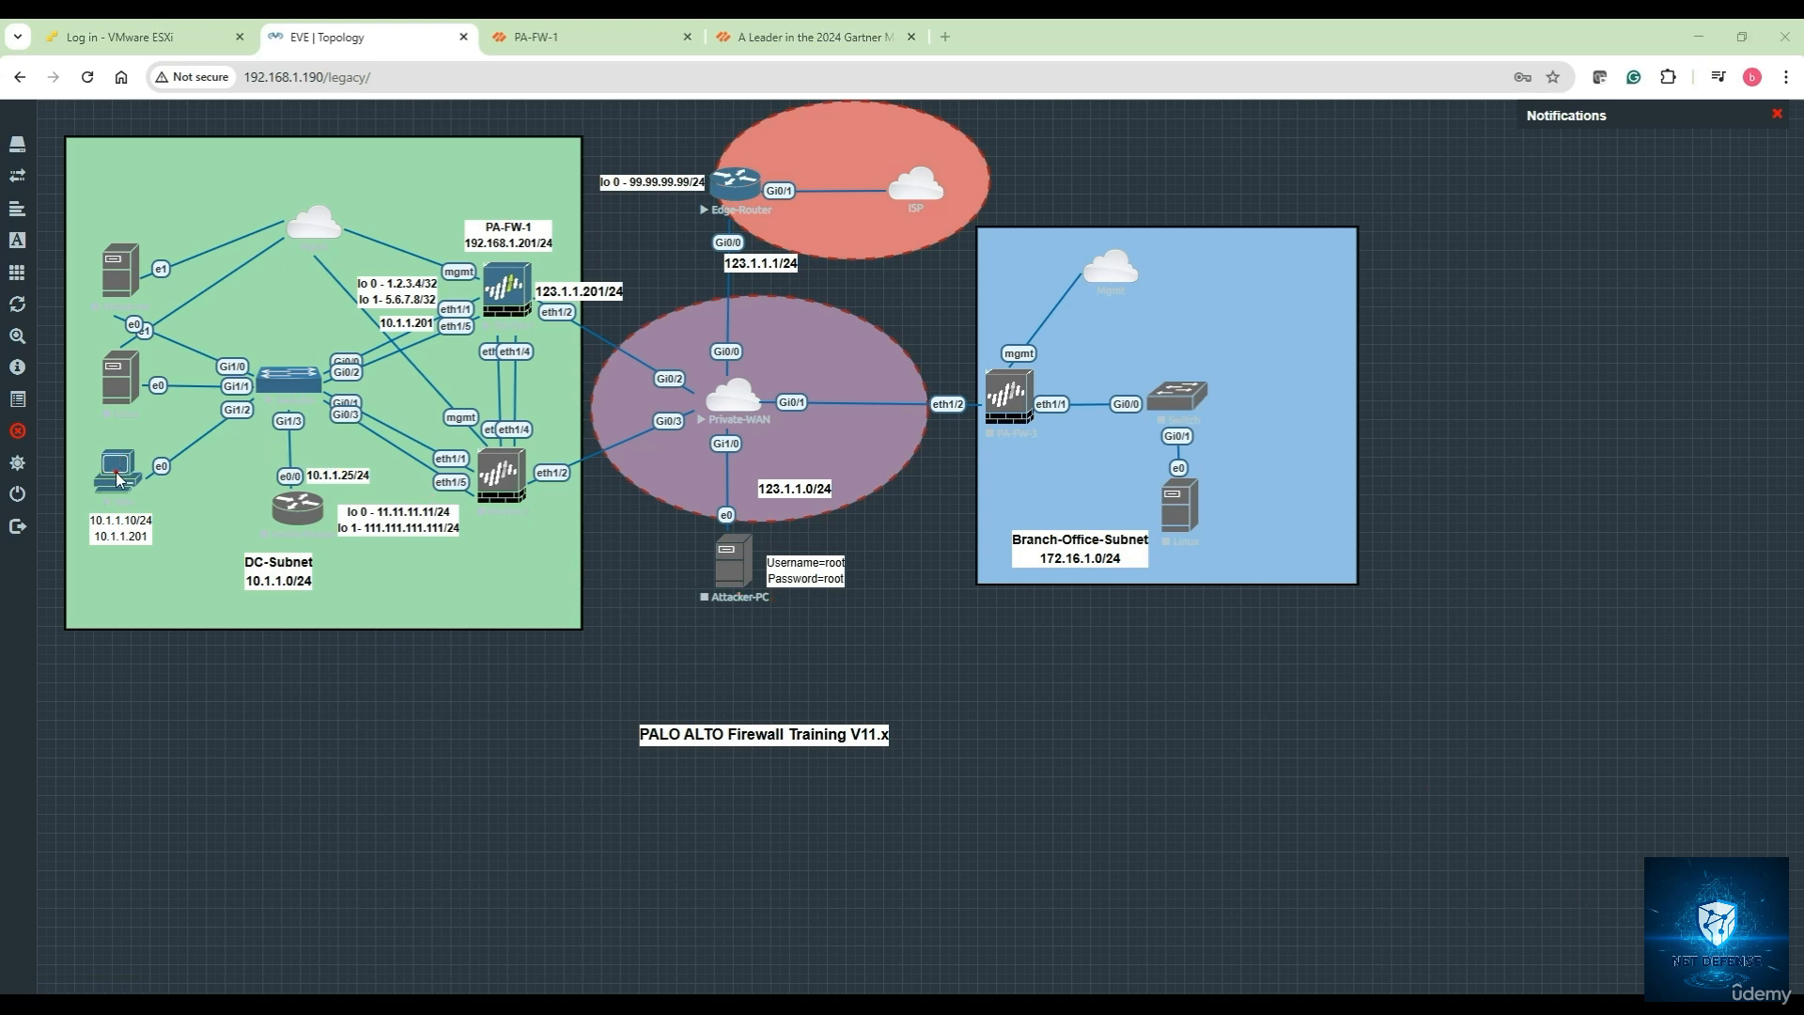
pyautogui.moveTo(117, 471)
pyautogui.mouseDown()
pyautogui.moveTo(507, 296)
pyautogui.moveTo(702, 387)
pyautogui.moveTo(794, 180)
pyautogui.mouseUp()
pyautogui.moveTo(477, 316)
pyautogui.mouseDown()
pyautogui.moveTo(566, 273)
pyautogui.moveTo(465, 327)
pyautogui.moveTo(470, 302)
pyautogui.mouseUp()
# Open Monitor > Logs > Traffic on the PA-FW-1 firewall
pyautogui.click(592, 37)
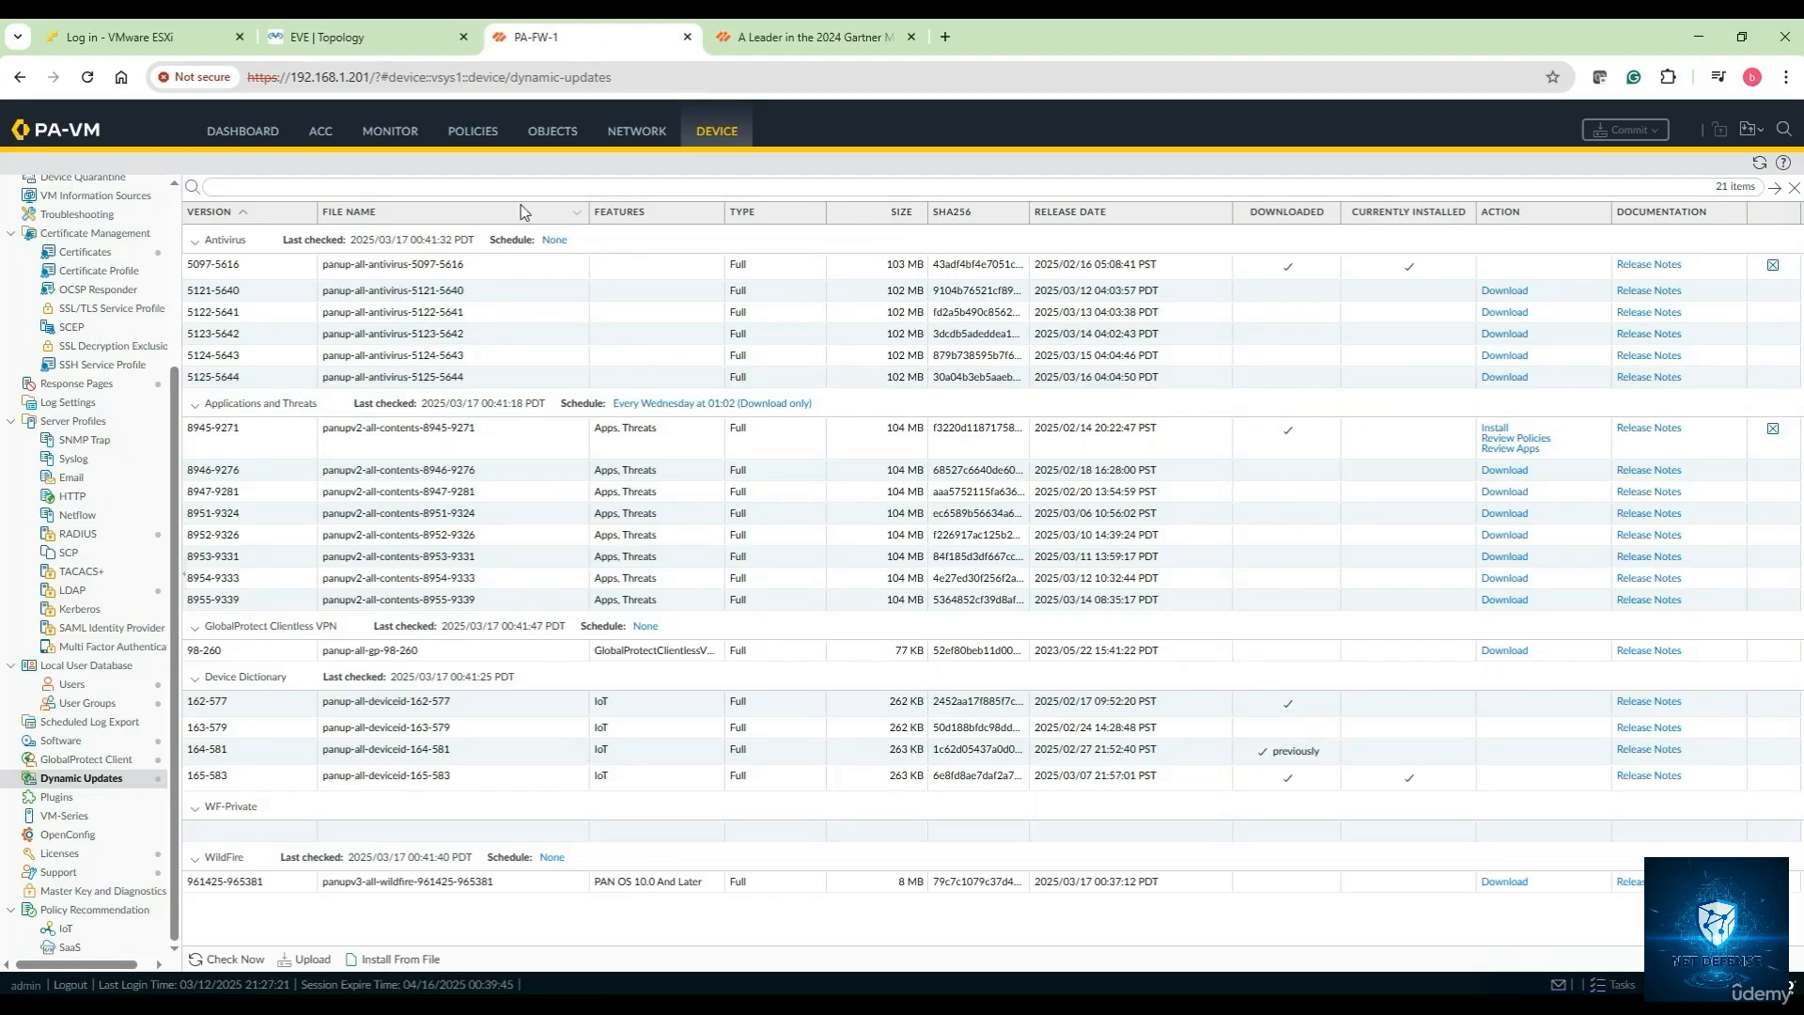
pyautogui.click(390, 130)
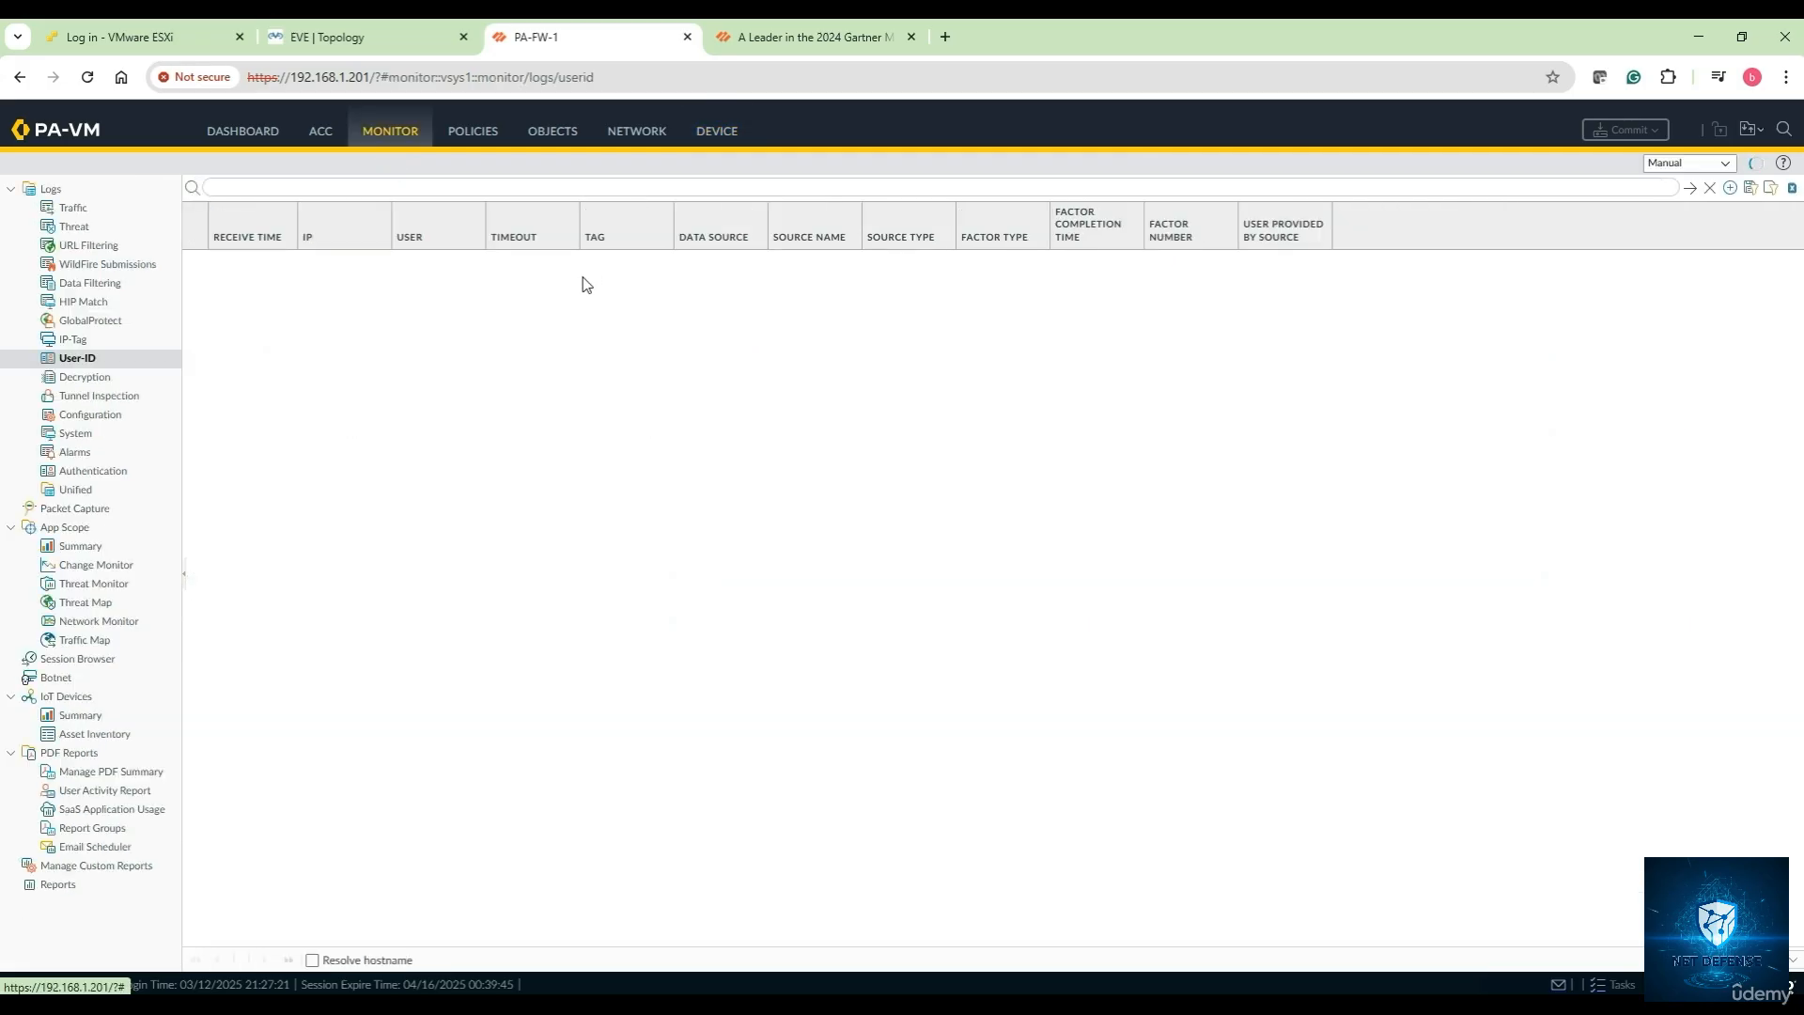
pyautogui.click(72, 207)
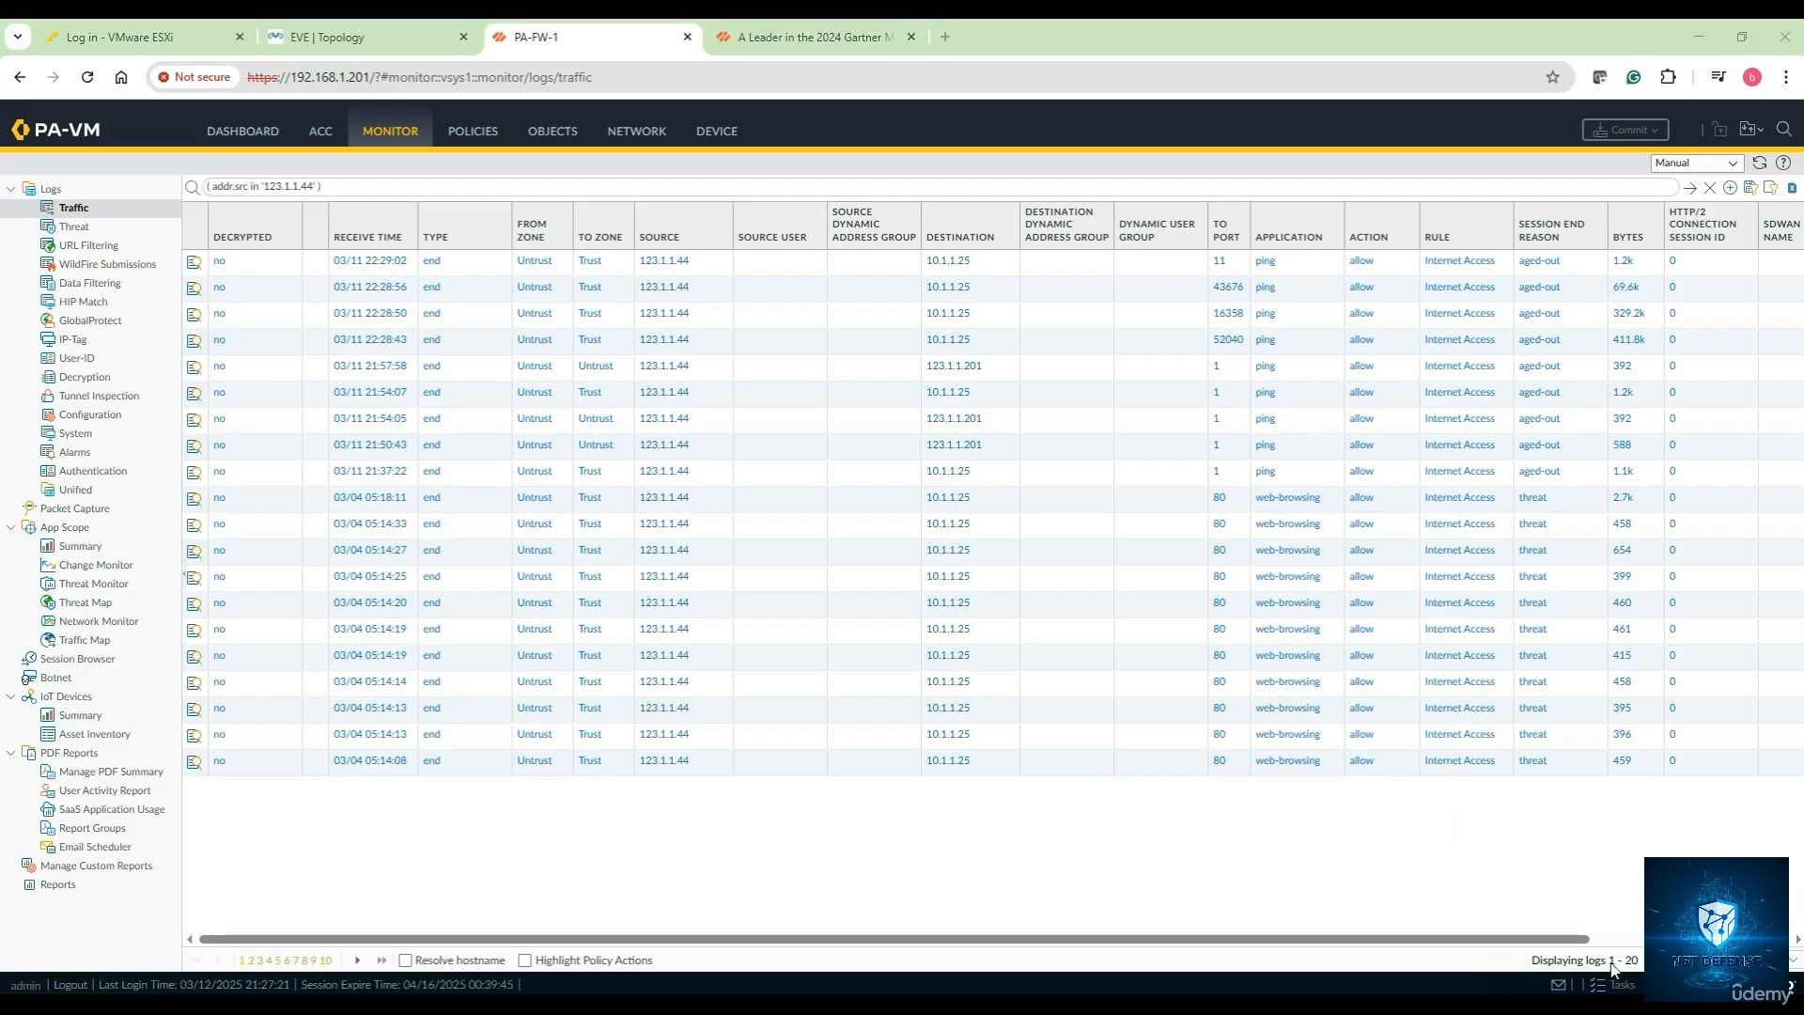
# Circle the APPLICATION column and its ping entries, then clear the annotations
pyautogui.moveTo(1330, 224)
pyautogui.mouseDown()
pyautogui.moveTo(1250, 237)
pyautogui.moveTo(1297, 263)
pyautogui.moveTo(1325, 249)
pyautogui.moveTo(1323, 214)
pyautogui.mouseUp()
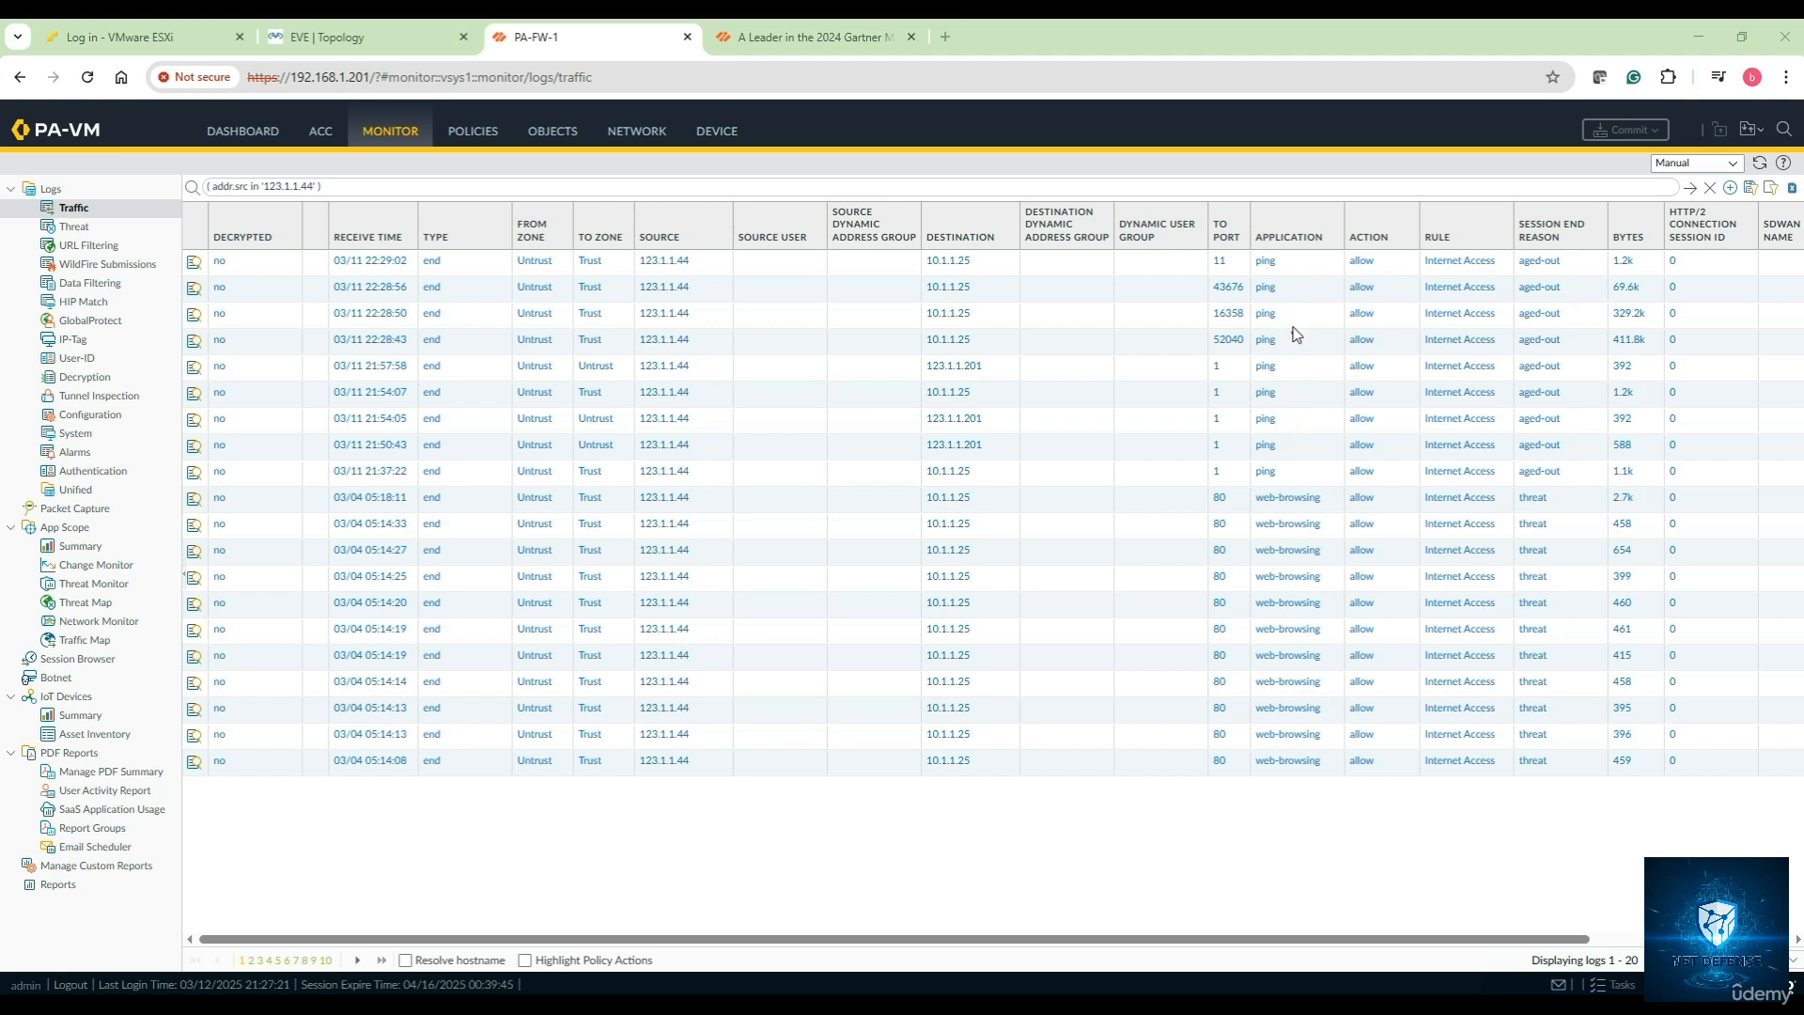
pyautogui.moveTo(1283, 248)
pyautogui.mouseDown()
pyautogui.moveTo(1306, 262)
pyautogui.moveTo(1299, 469)
pyautogui.mouseUp()
pyautogui.click(1518, 678)
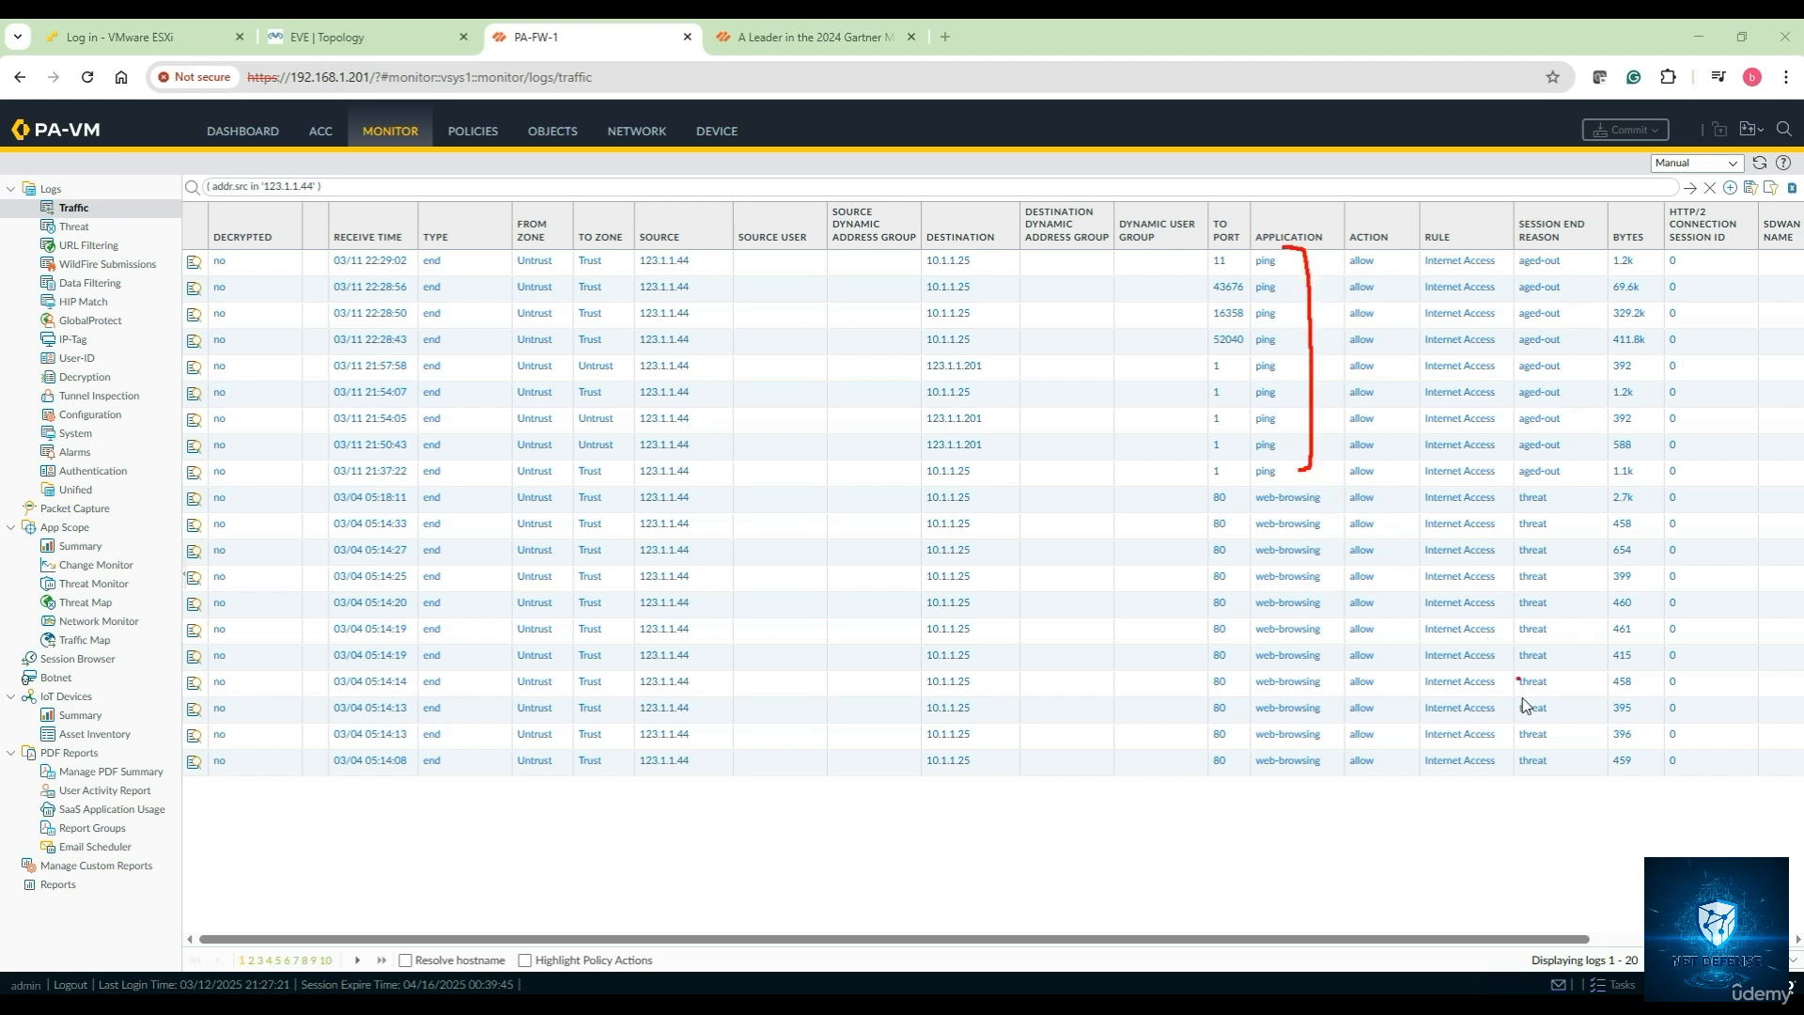
pyautogui.click(1612, 966)
pyautogui.click(1555, 928)
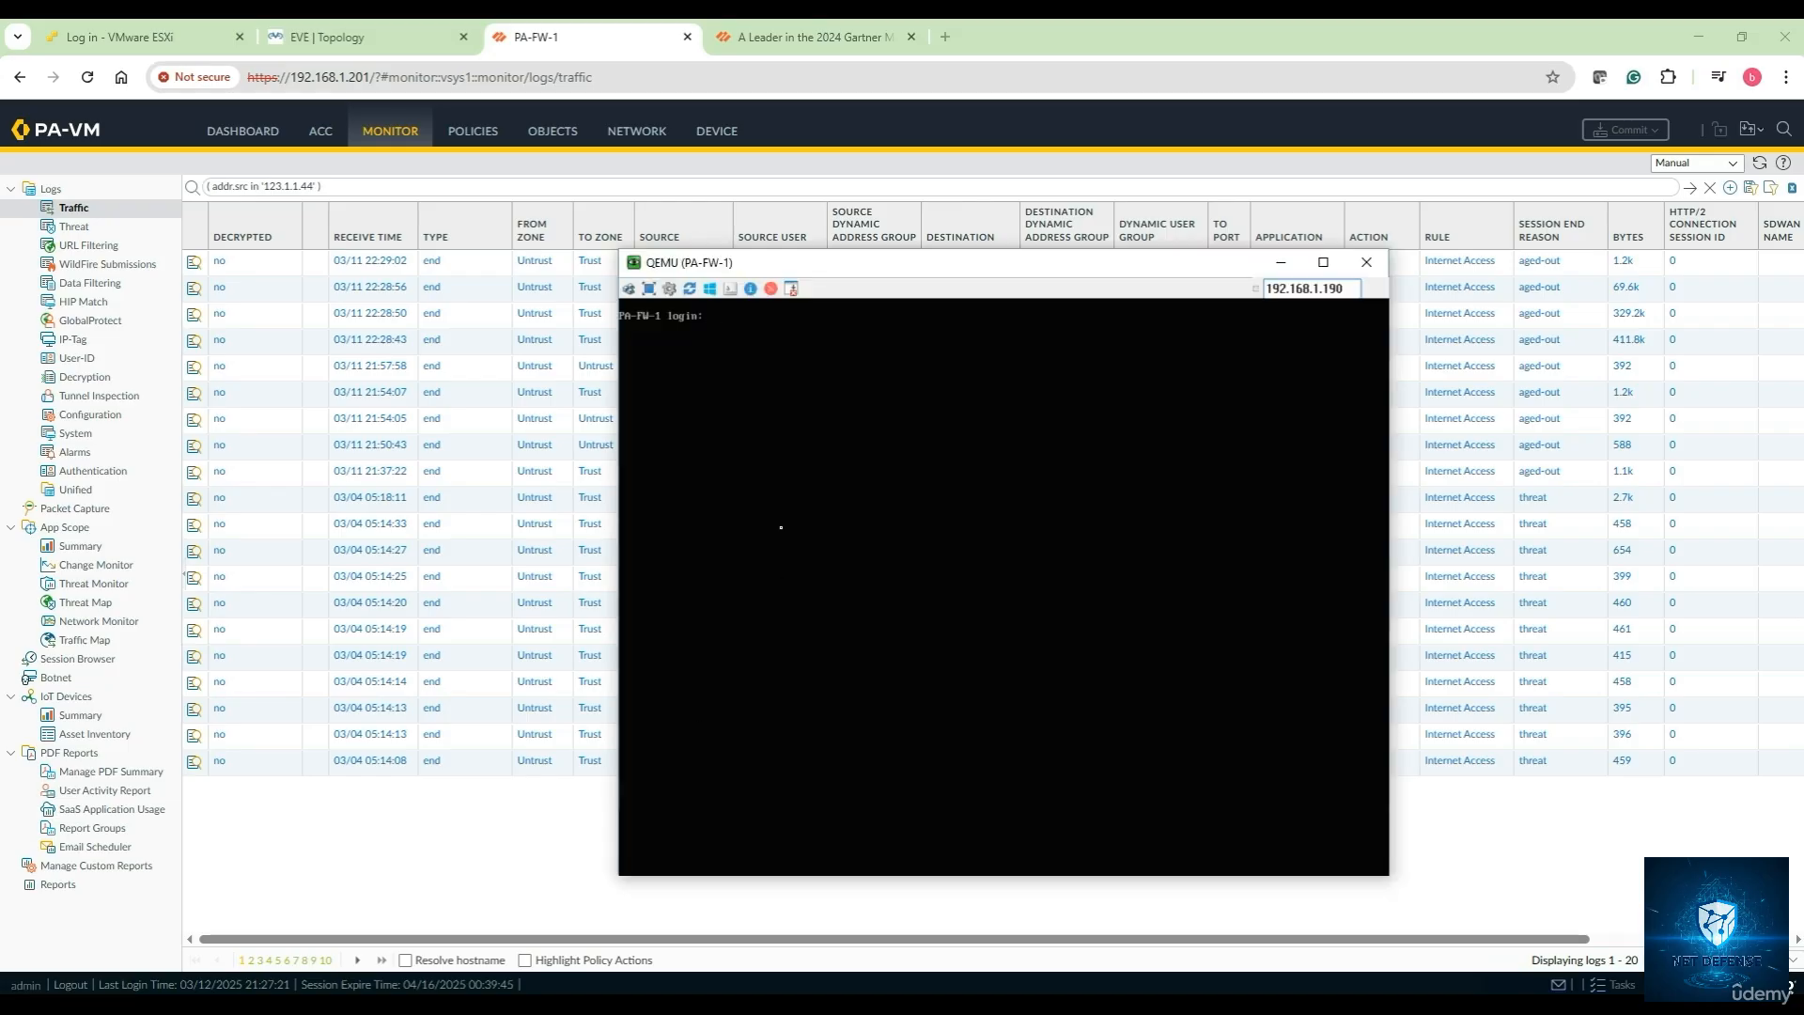
# Log into the PA-FW-1 console as admin, then go back to the EVE topology
pyautogui.write('admin')
pyautogui.press('Return')
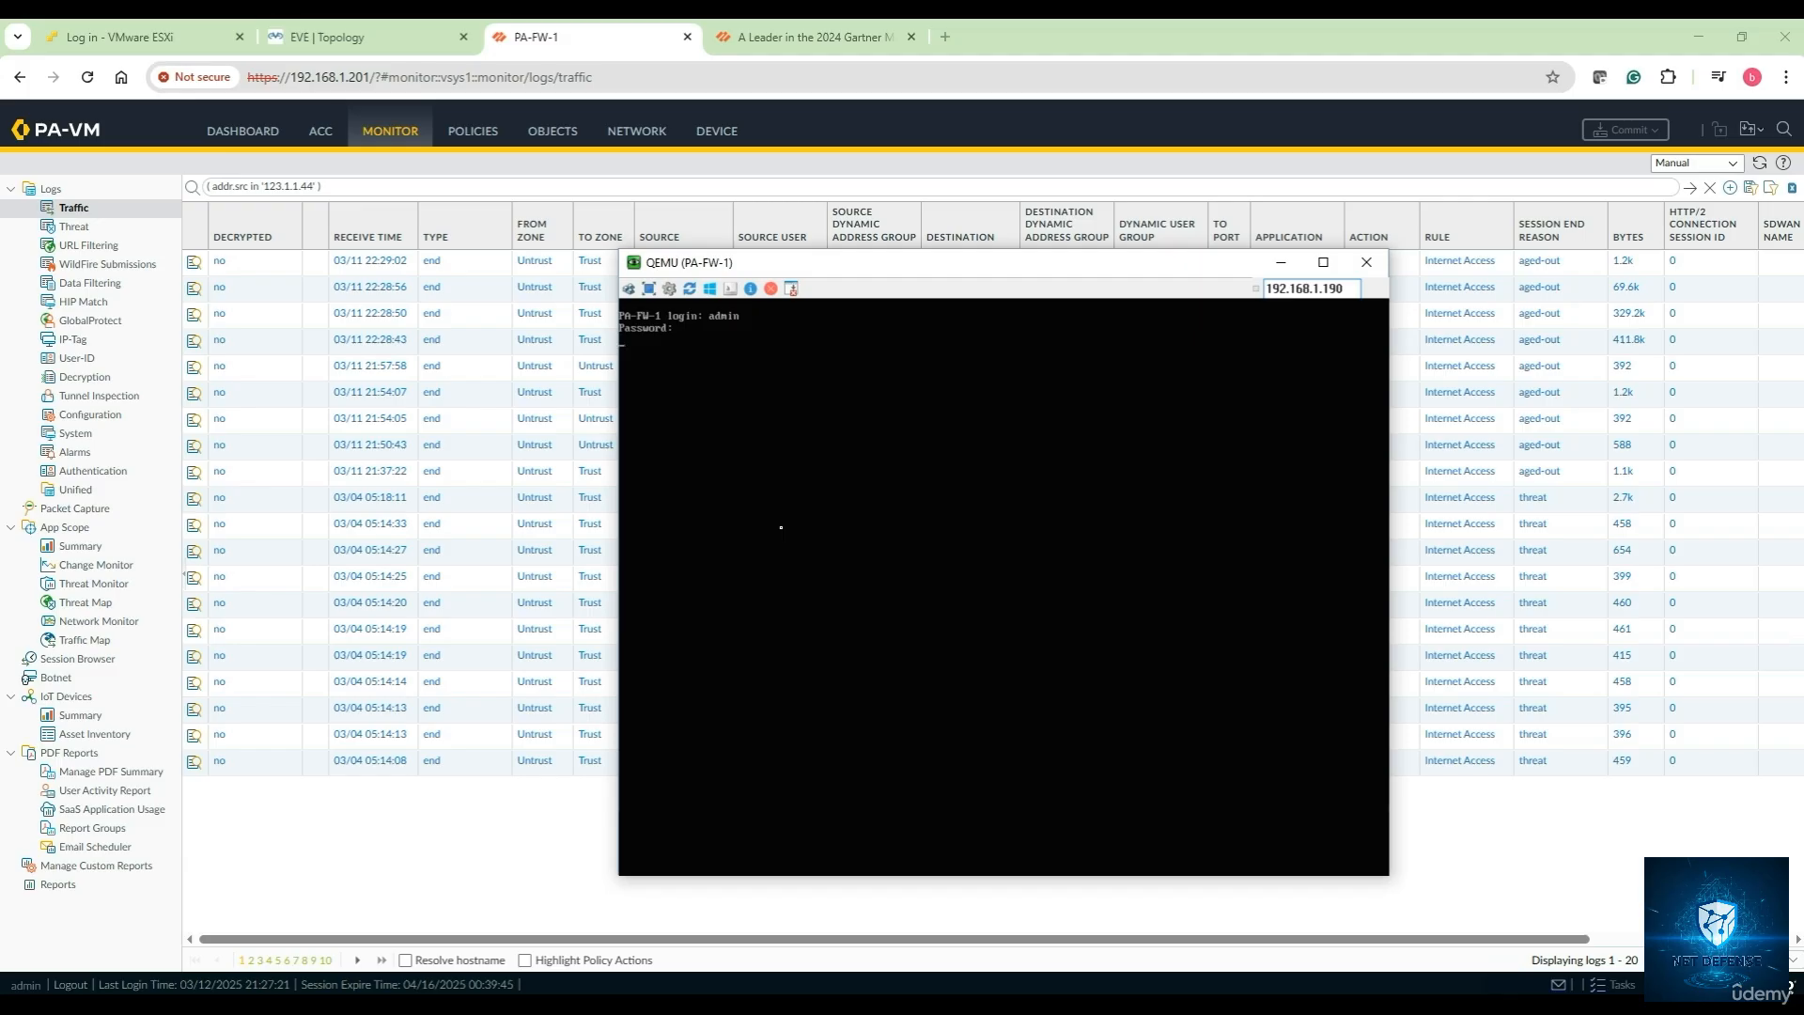
pyautogui.press('Return')
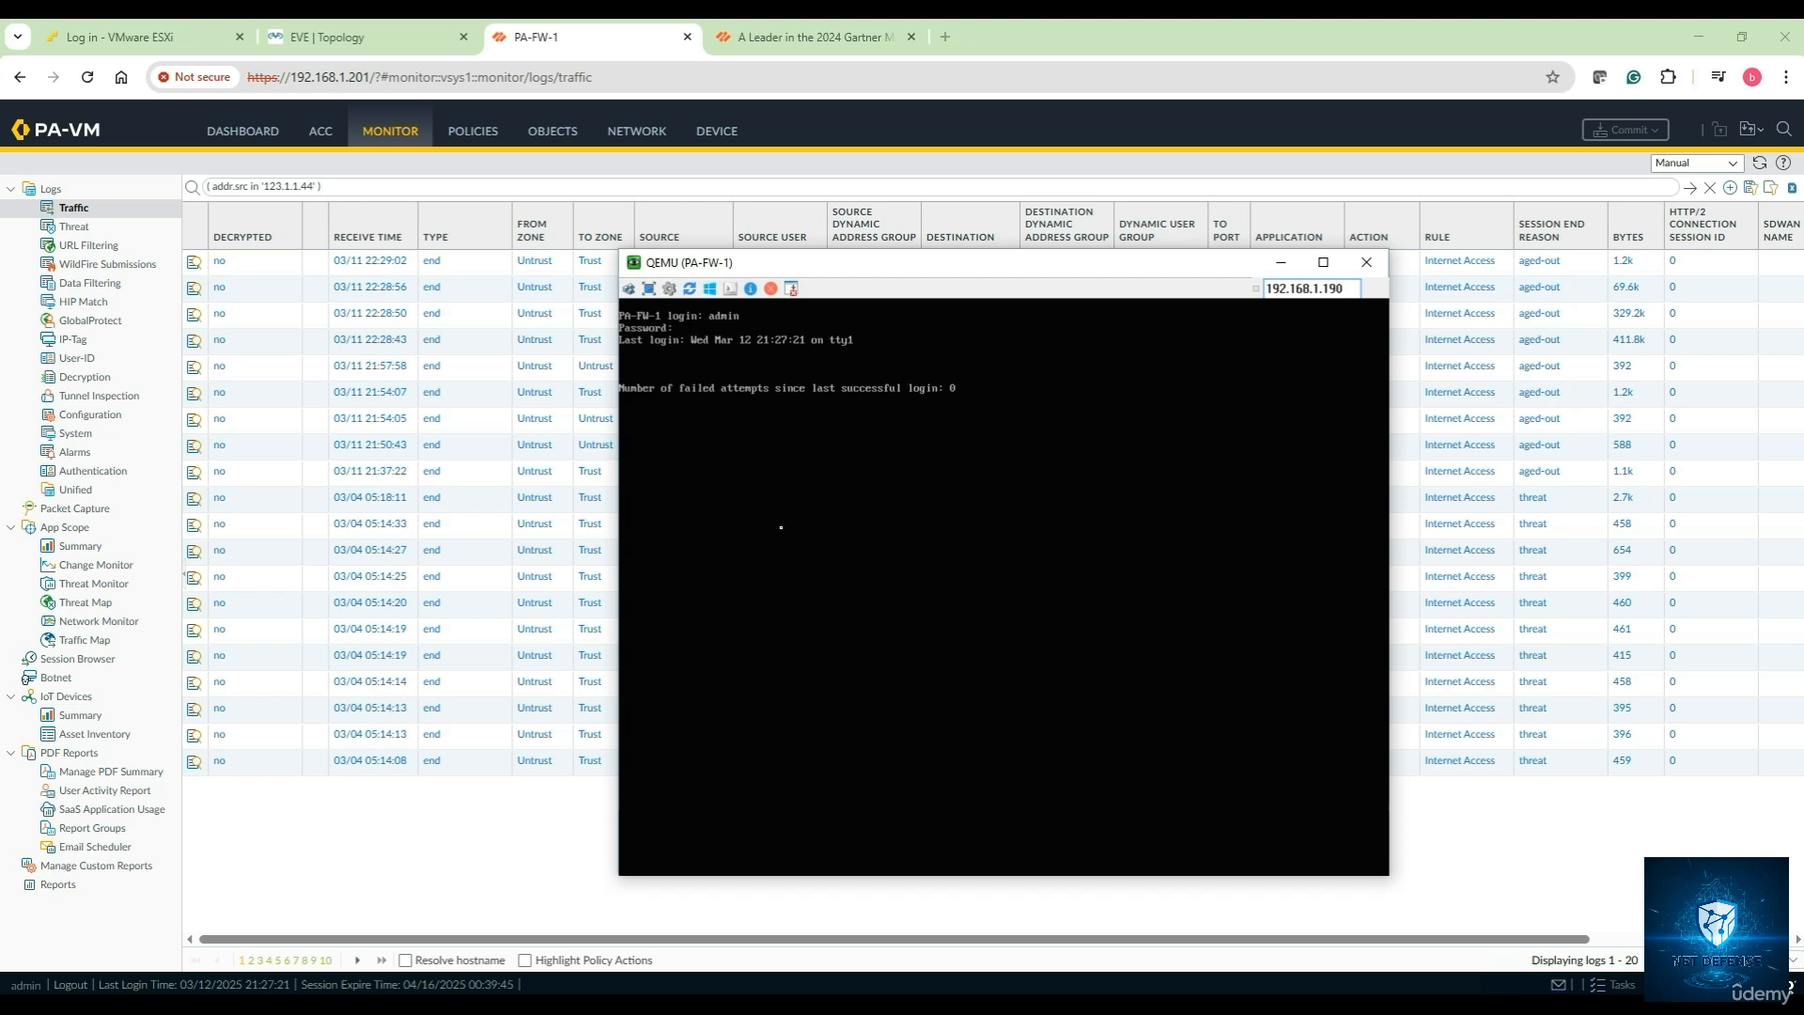
pyautogui.click(359, 42)
# Launch the Windows 7 PC console via ultravnc_wrapper and log in with the account password
pyautogui.click(952, 373)
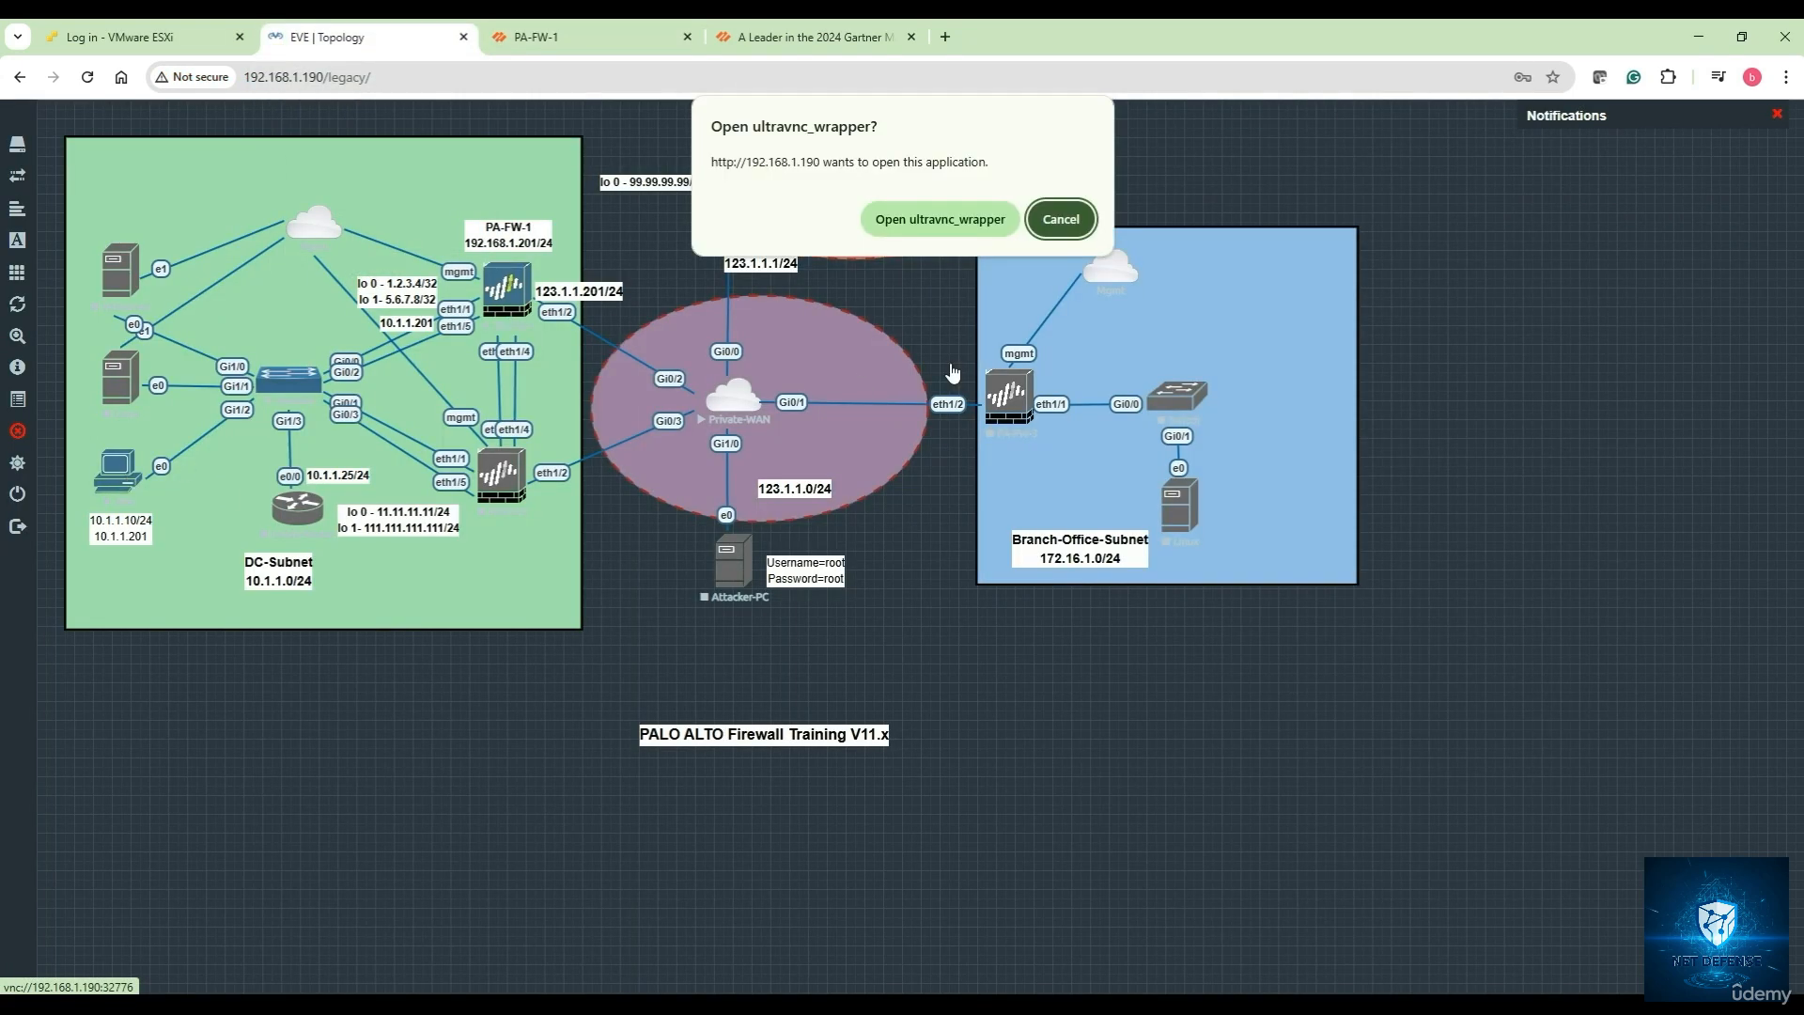
pyautogui.click(939, 232)
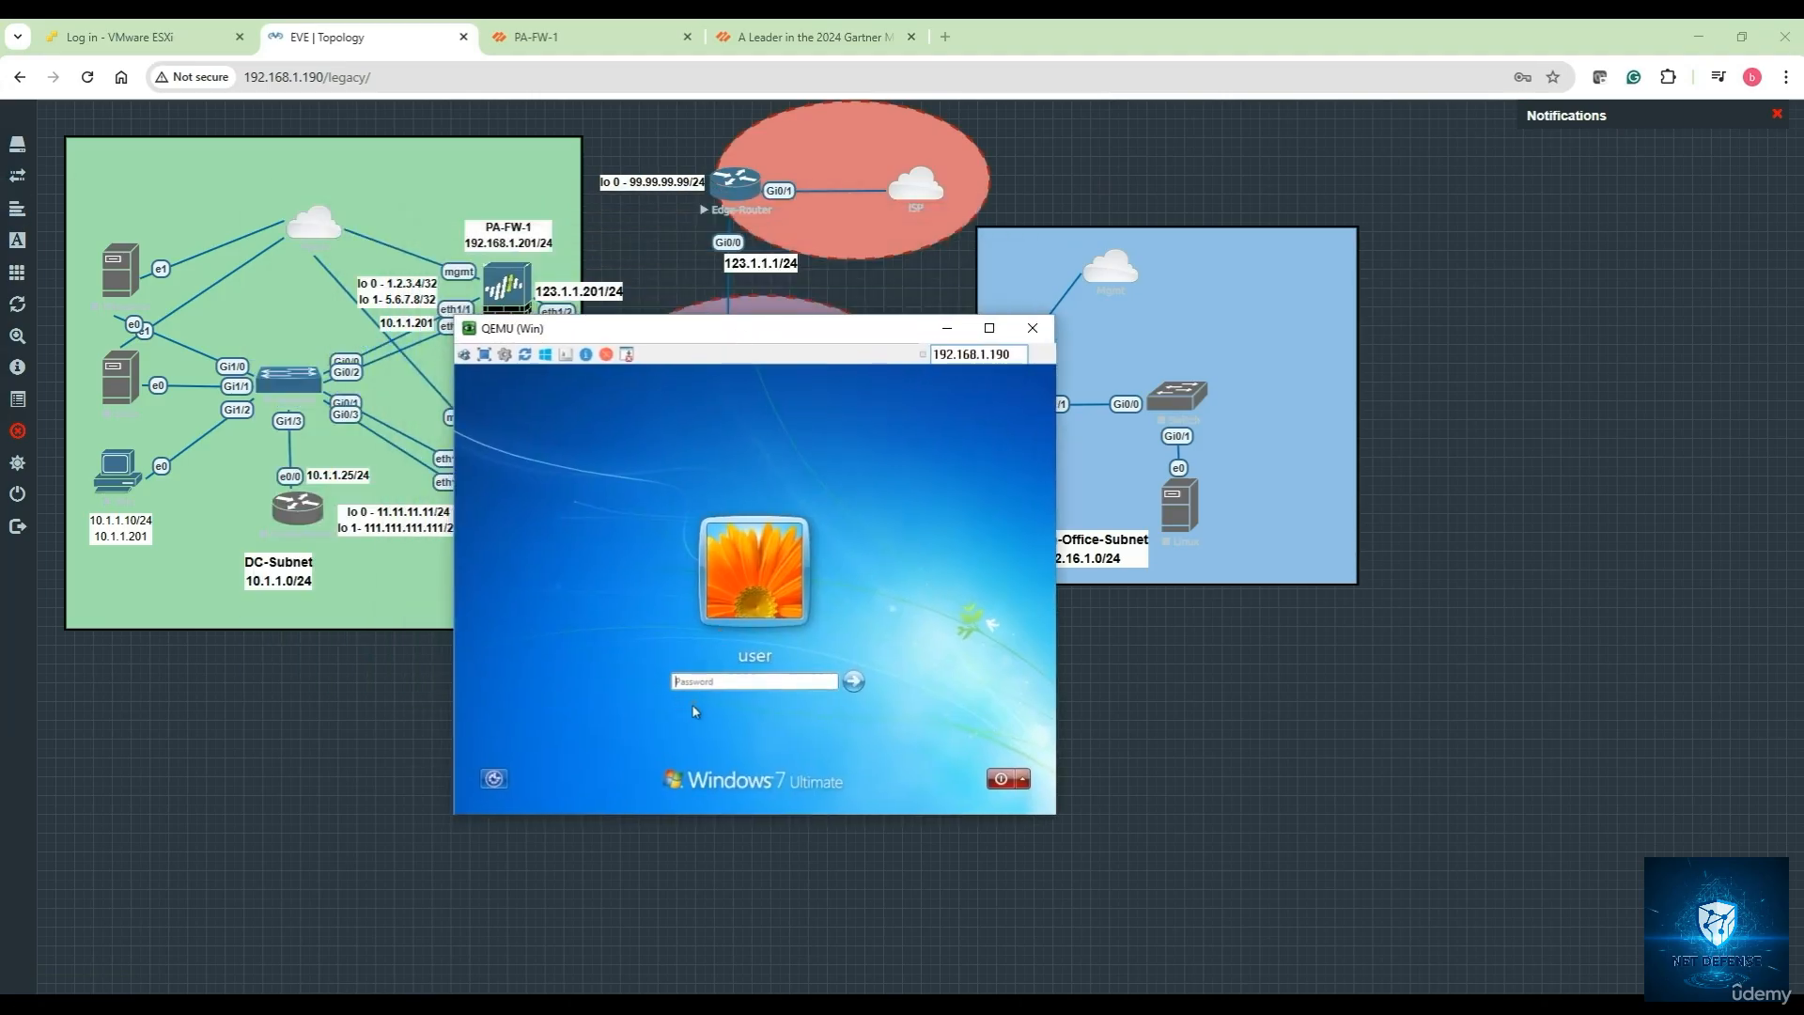
pyautogui.click(693, 680)
pyautogui.write('••••••••')
pyautogui.press('Return')
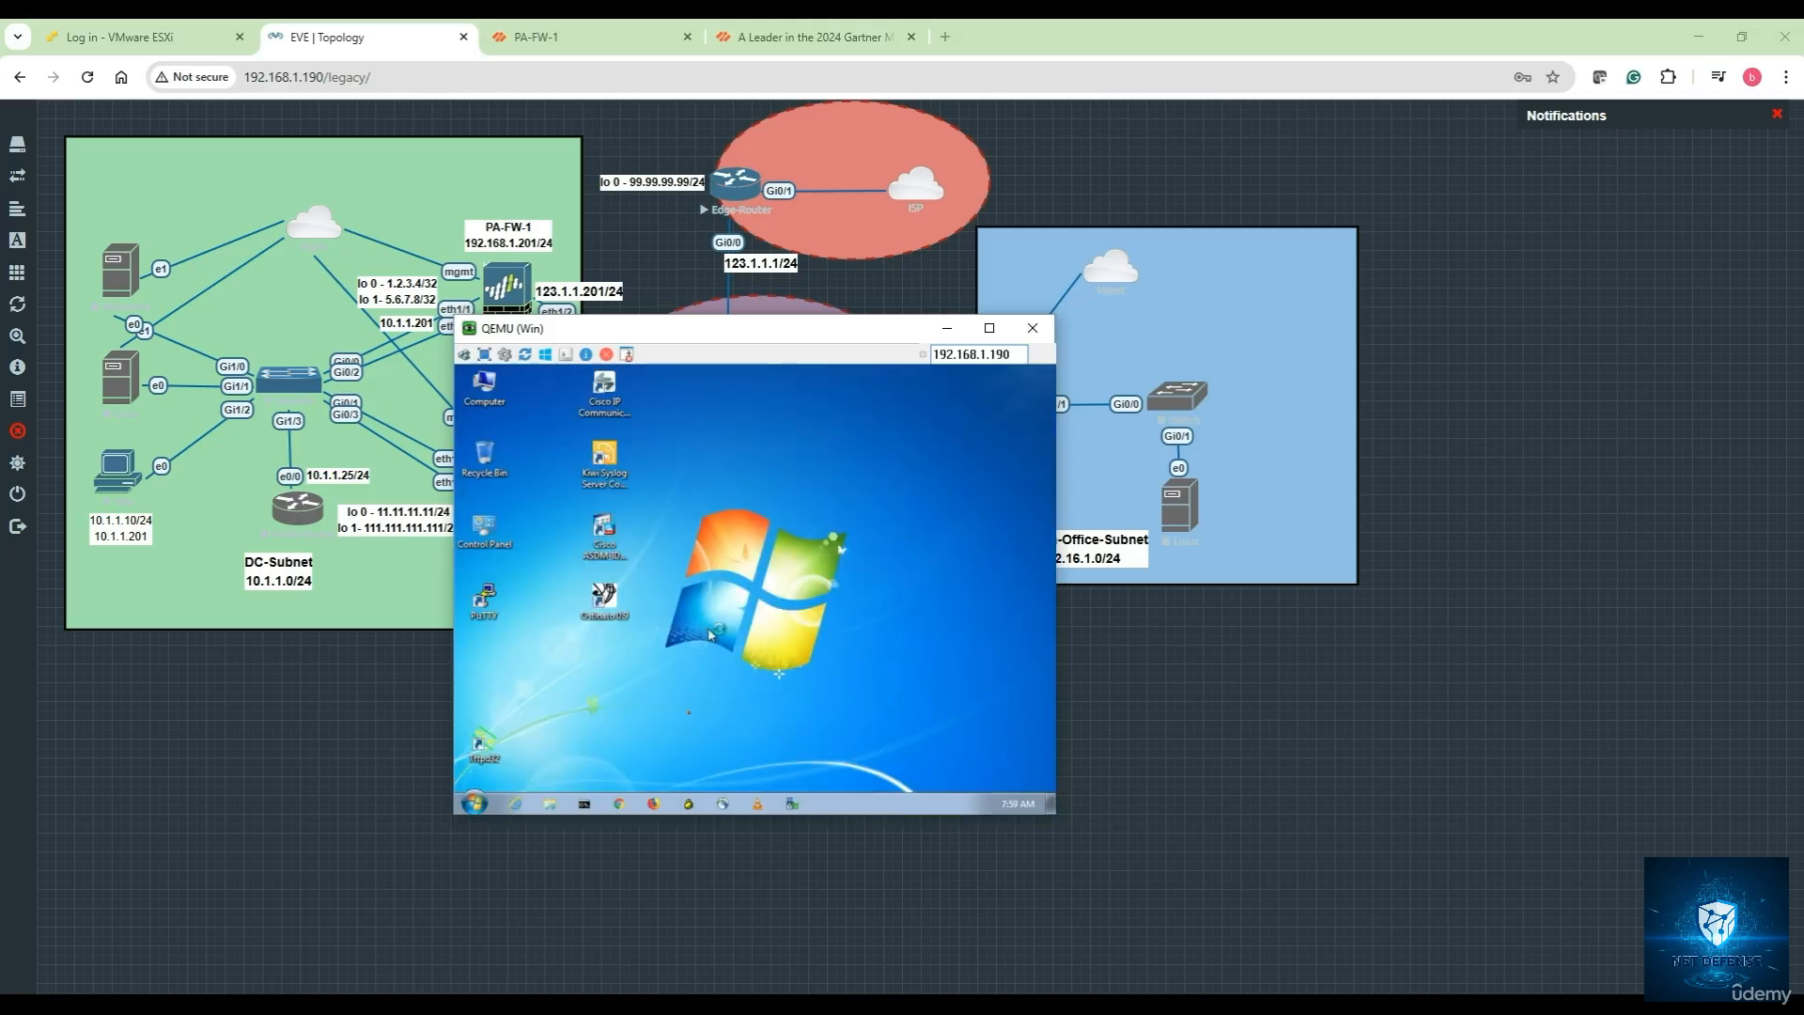
# In cmd, run ipconfig showing 10.1.1.10 and ping 8.8.8.8, then stop the ping
pyautogui.click(584, 805)
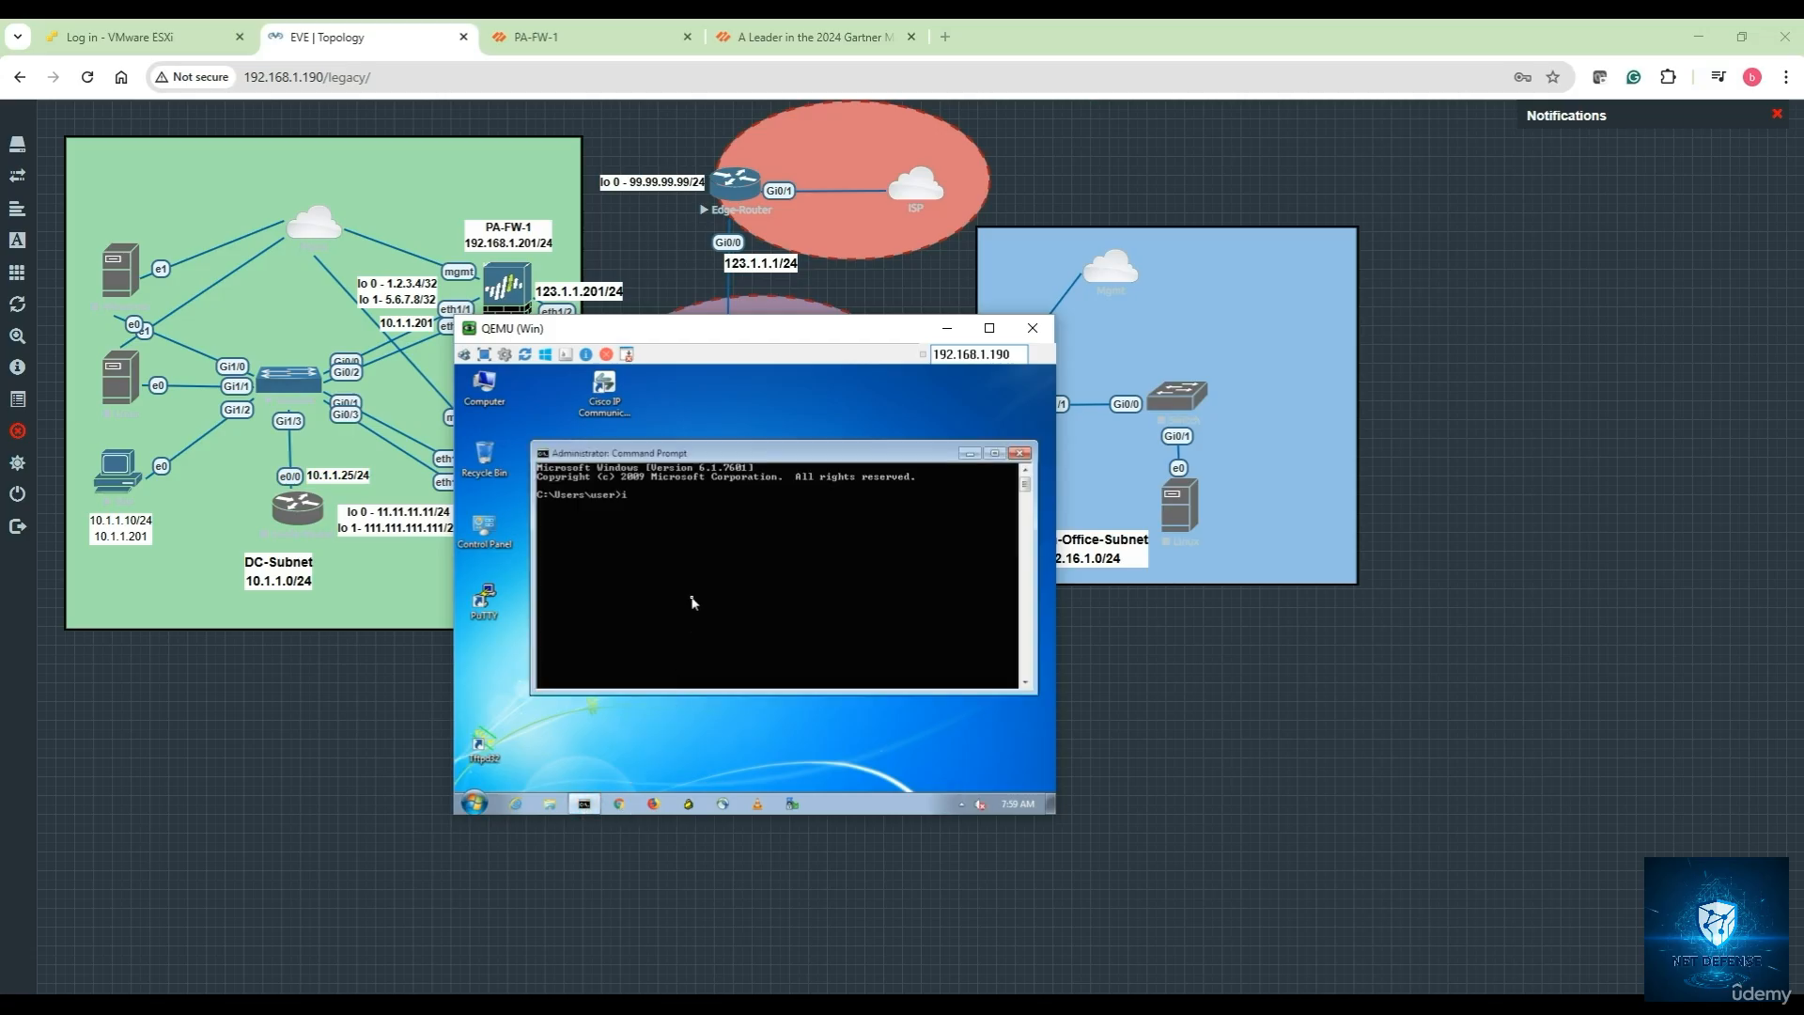
pyautogui.write('ipconfig')
pyautogui.press('Return')
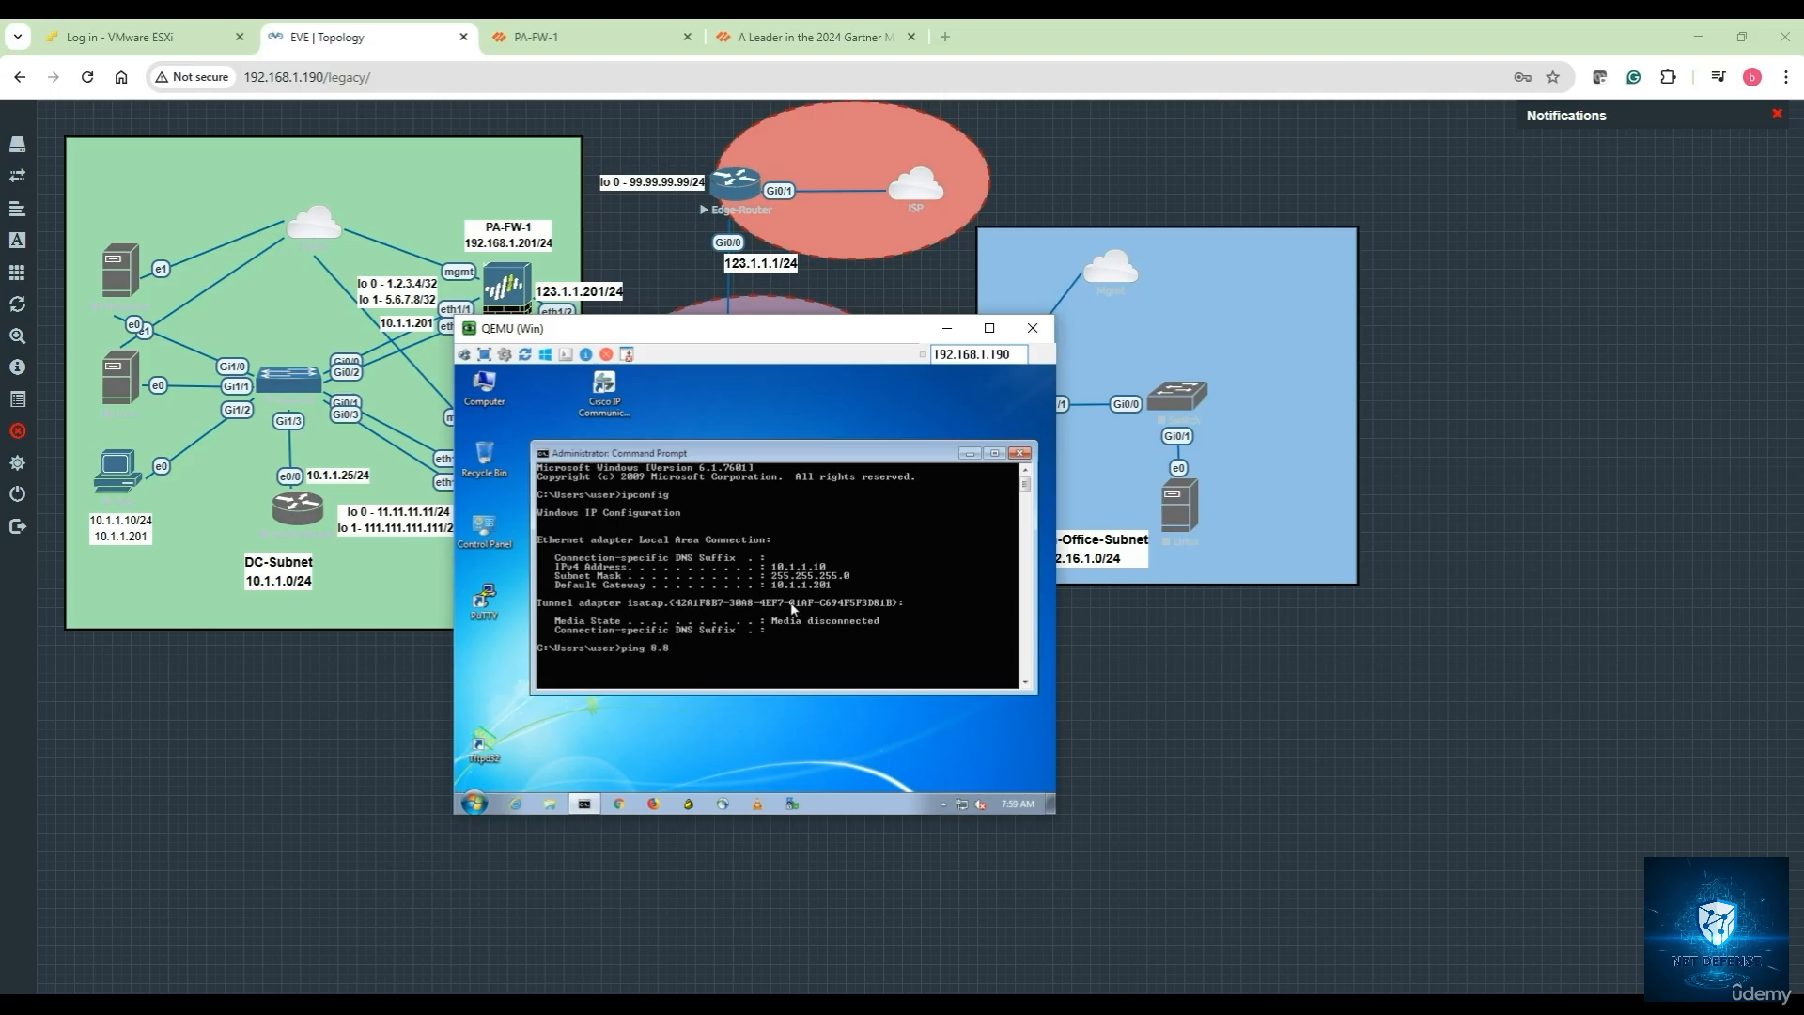
pyautogui.press('Return')
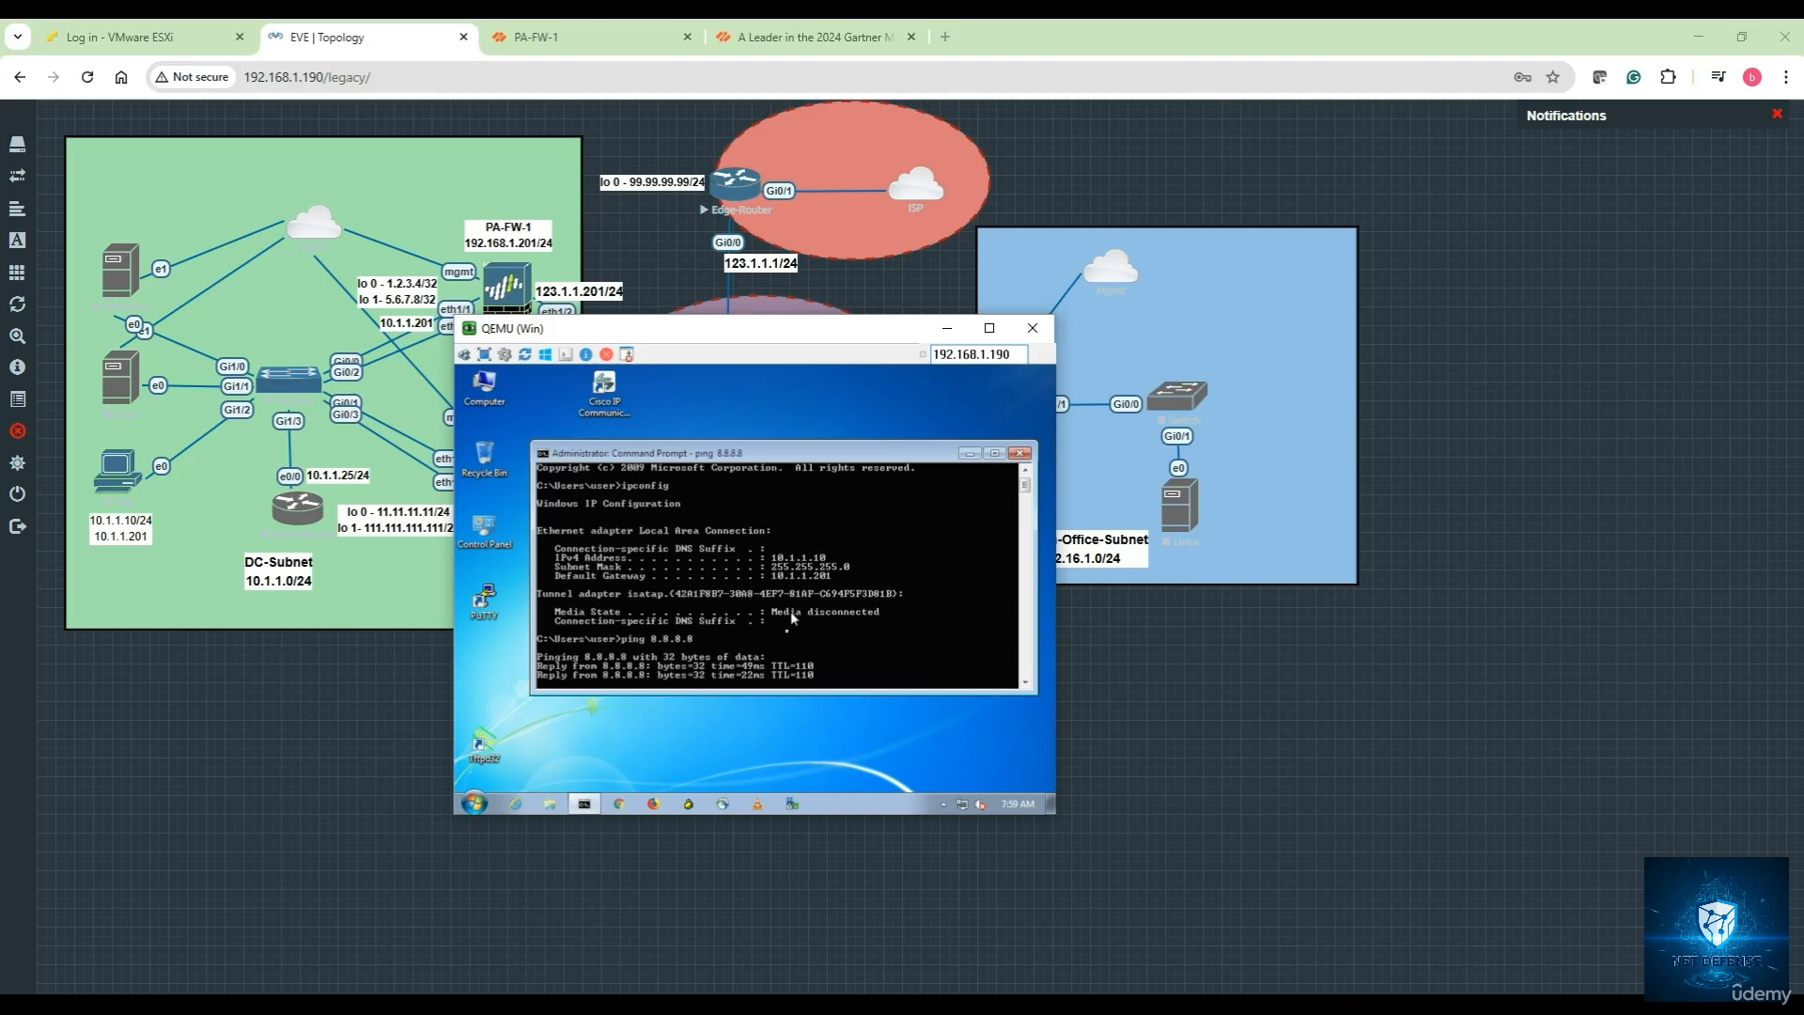
pyautogui.hotkey('ctrl', 'c')
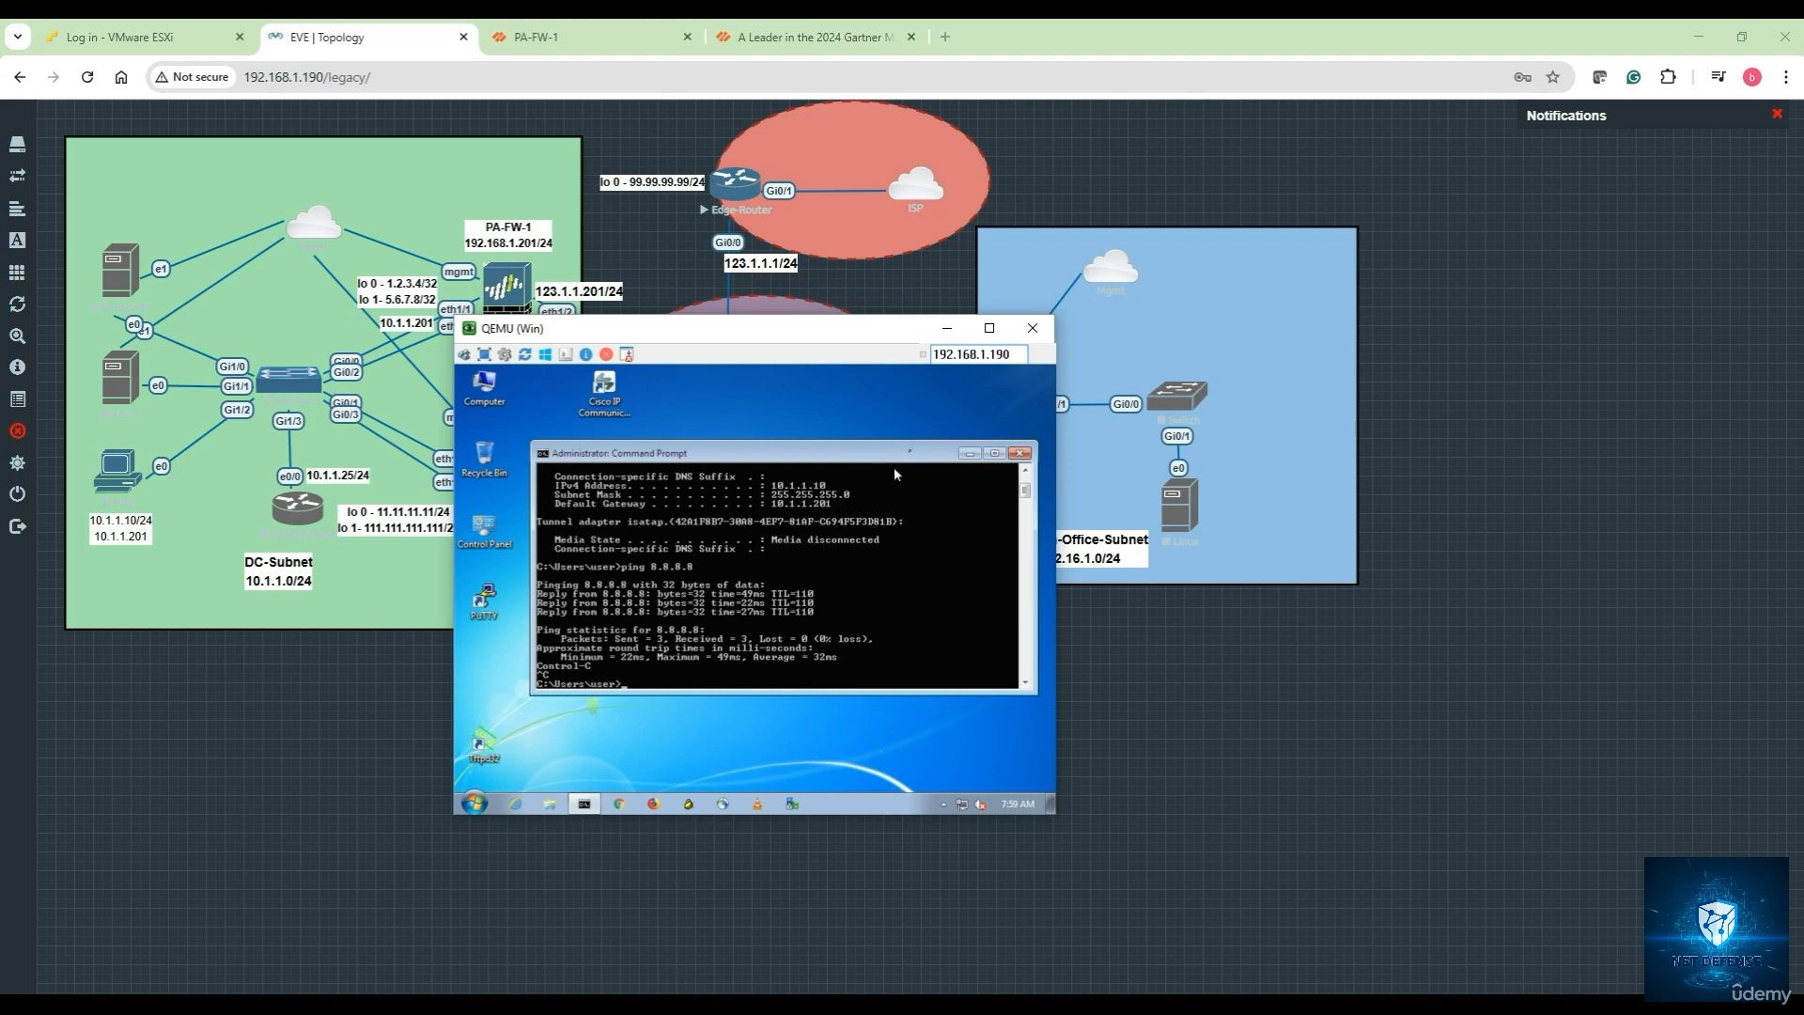
# Open Policies > Security and highlight the Internet Access rule's application 'any'
pyautogui.click(601, 38)
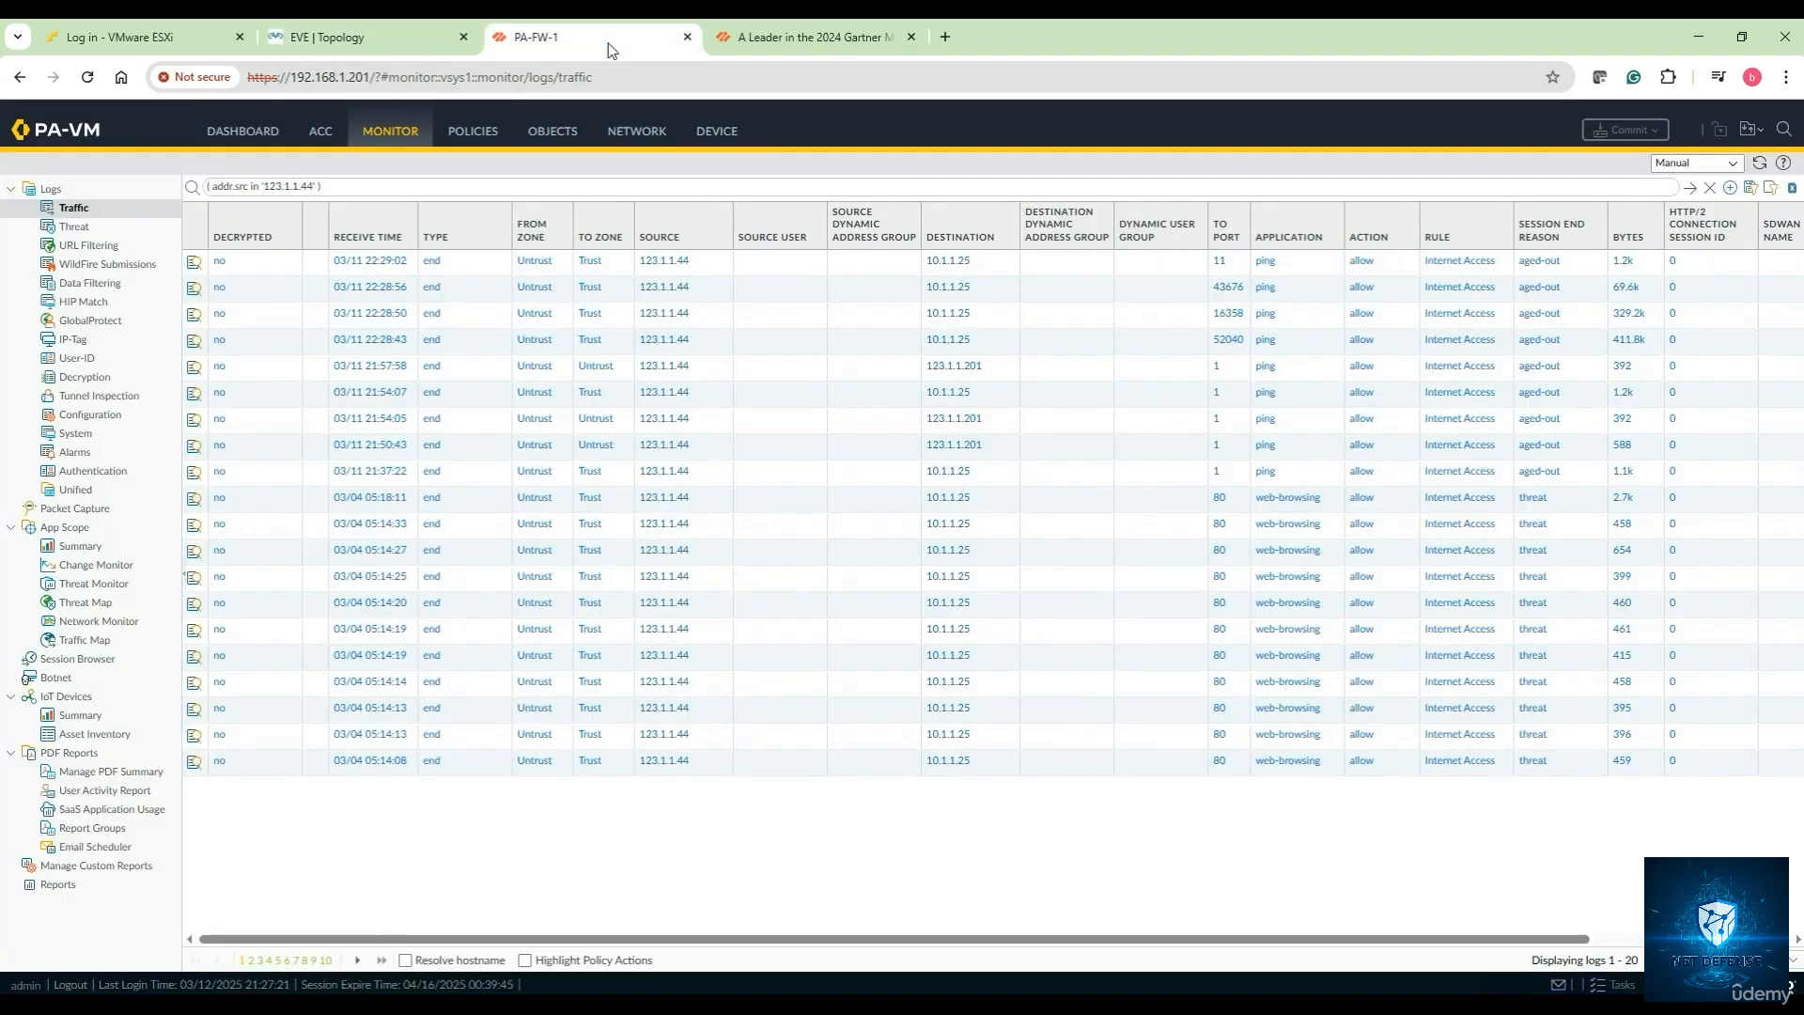
pyautogui.click(479, 139)
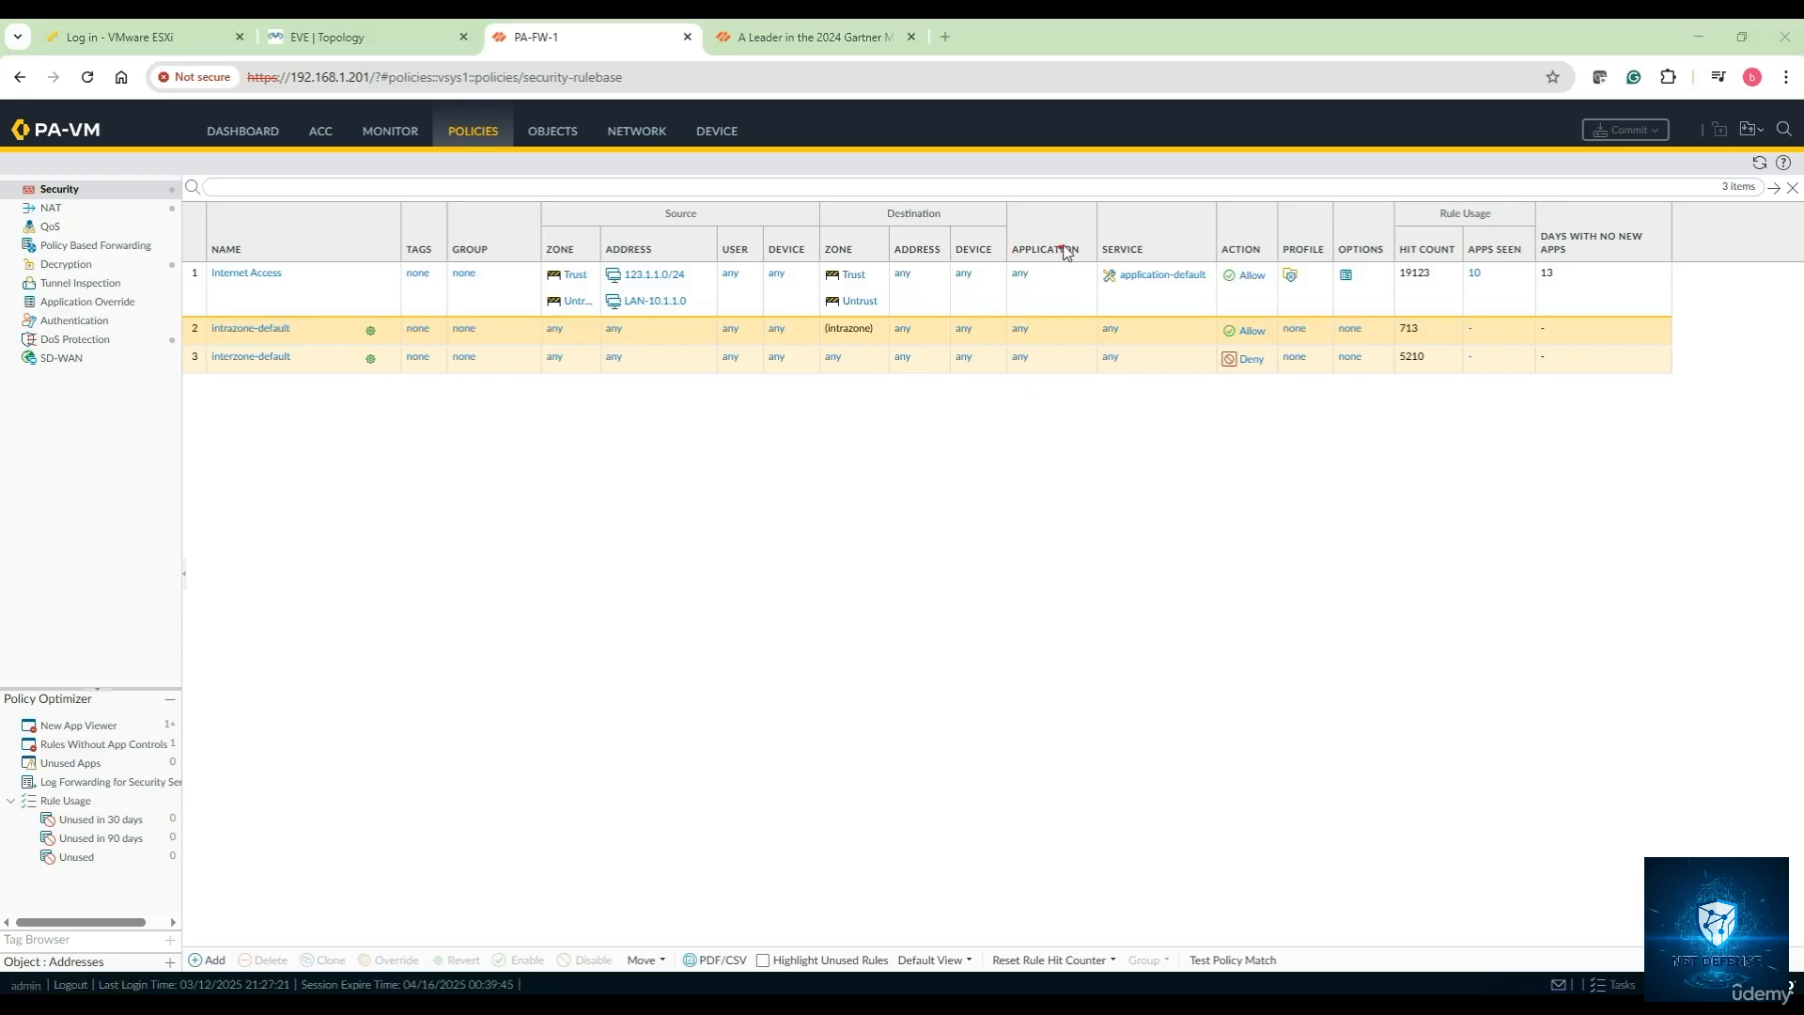
pyautogui.moveTo(1069, 226)
pyautogui.mouseDown()
pyautogui.moveTo(1003, 242)
pyautogui.moveTo(1101, 278)
pyautogui.moveTo(1079, 214)
pyautogui.mouseUp()
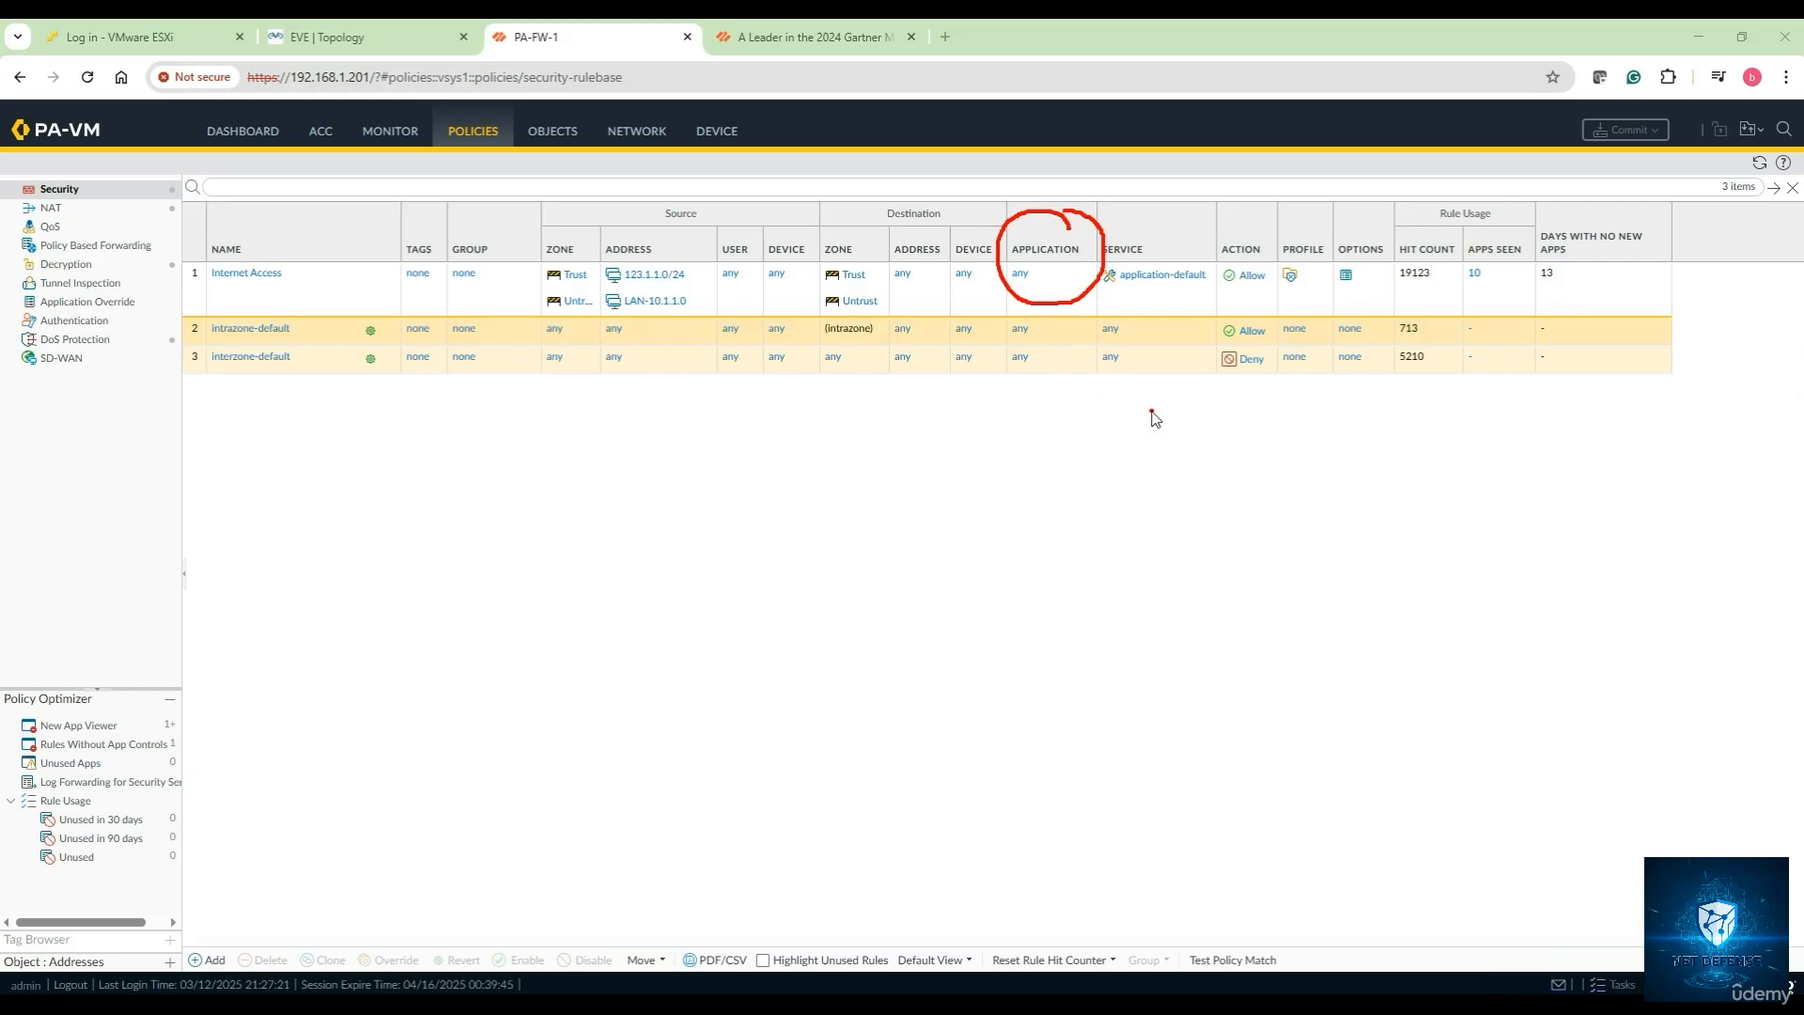
pyautogui.press('Escape')
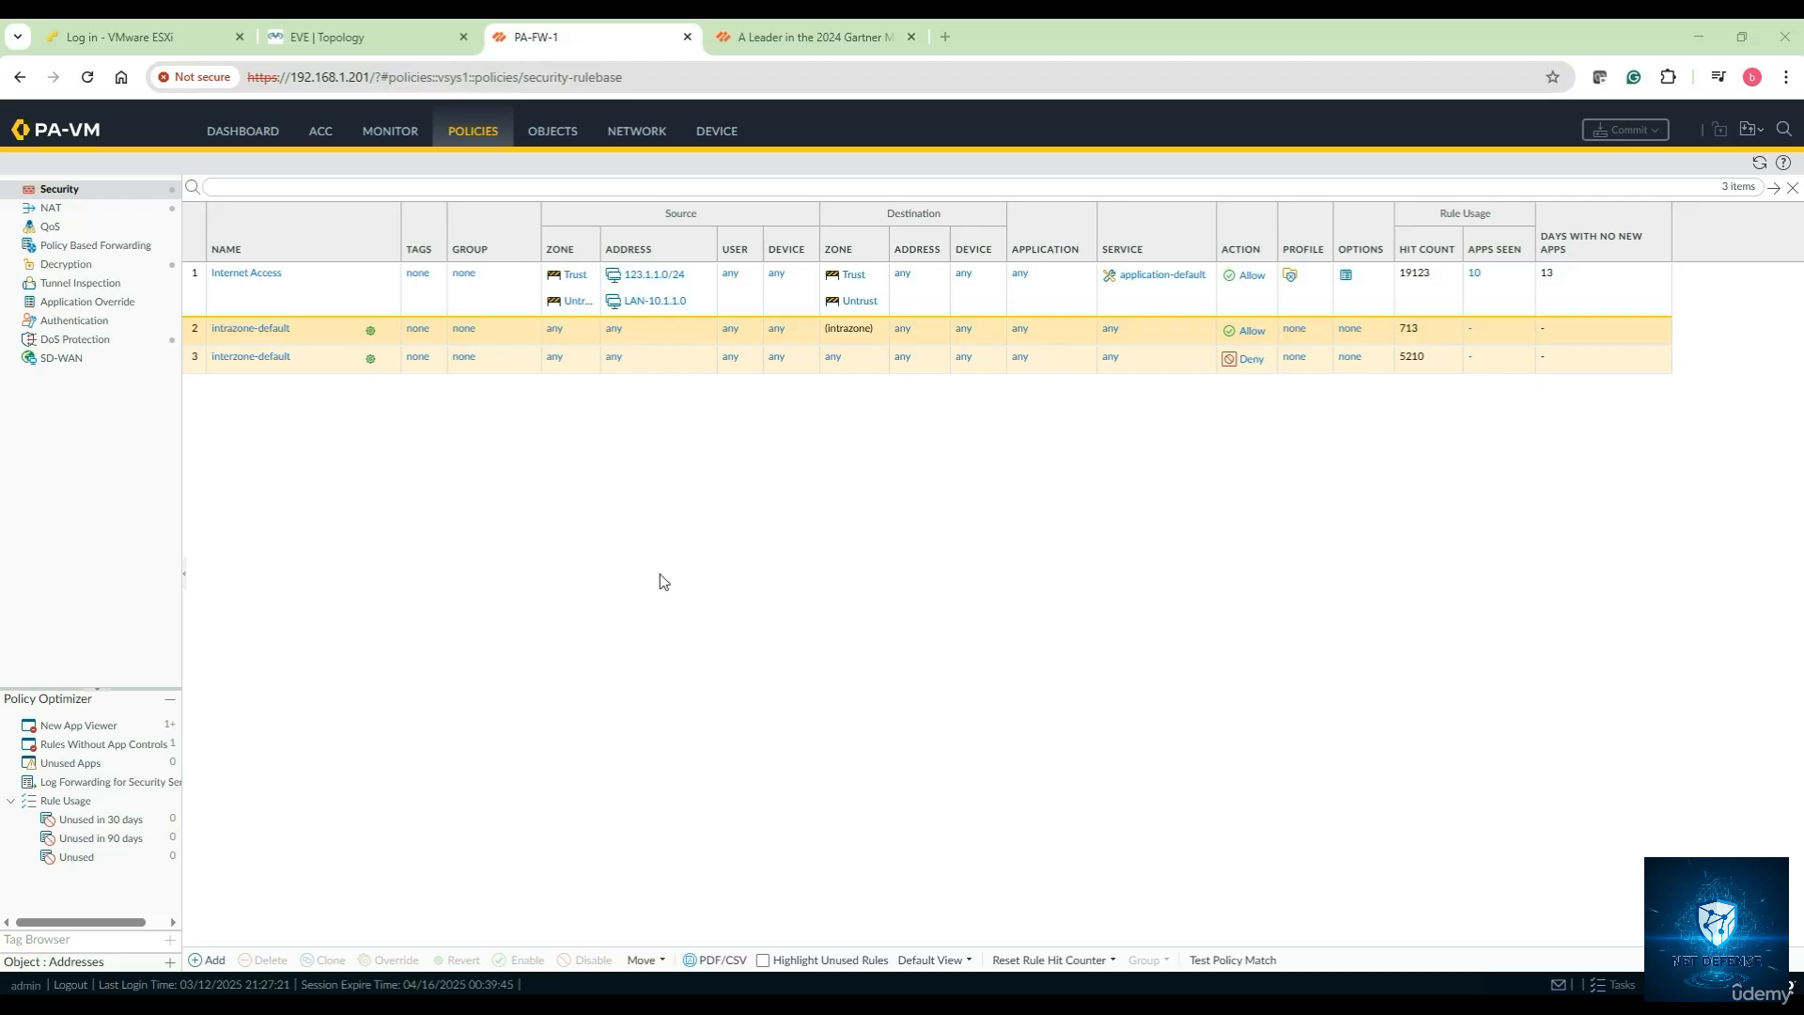
# Return to EVE and bring the Windows 7 console back up
pyautogui.moveTo(534, 960)
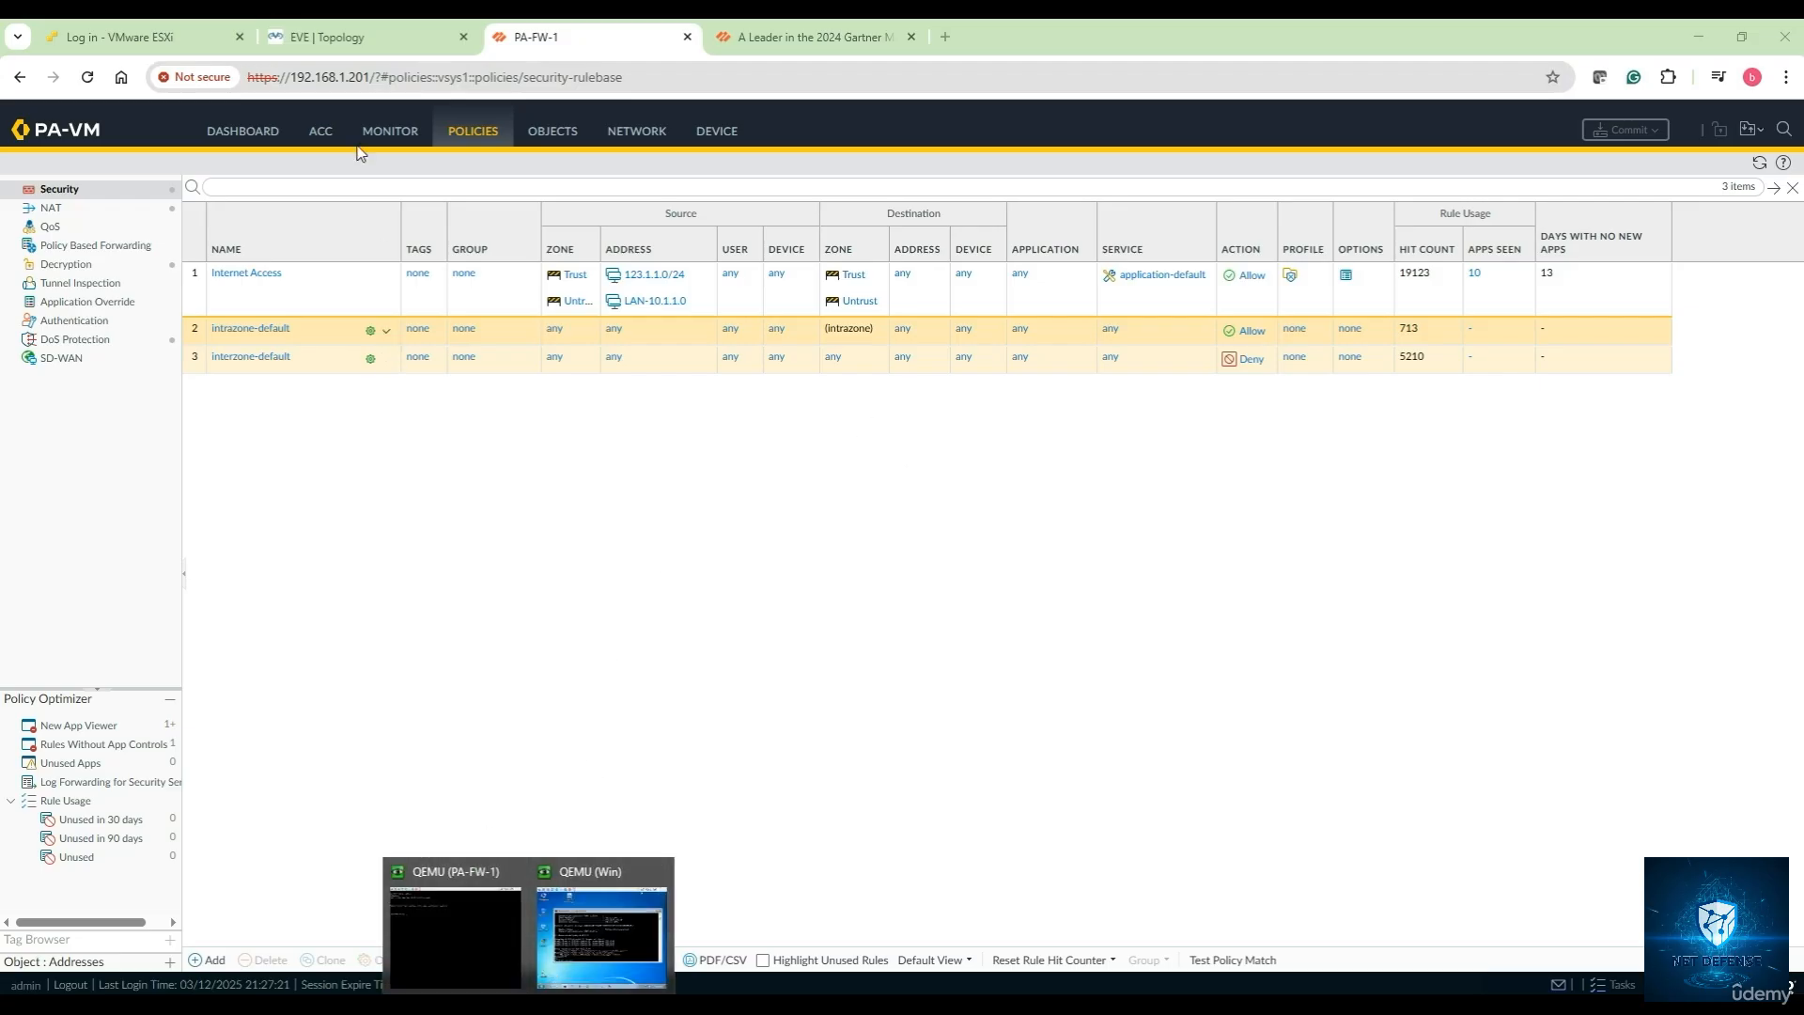
pyautogui.click(342, 36)
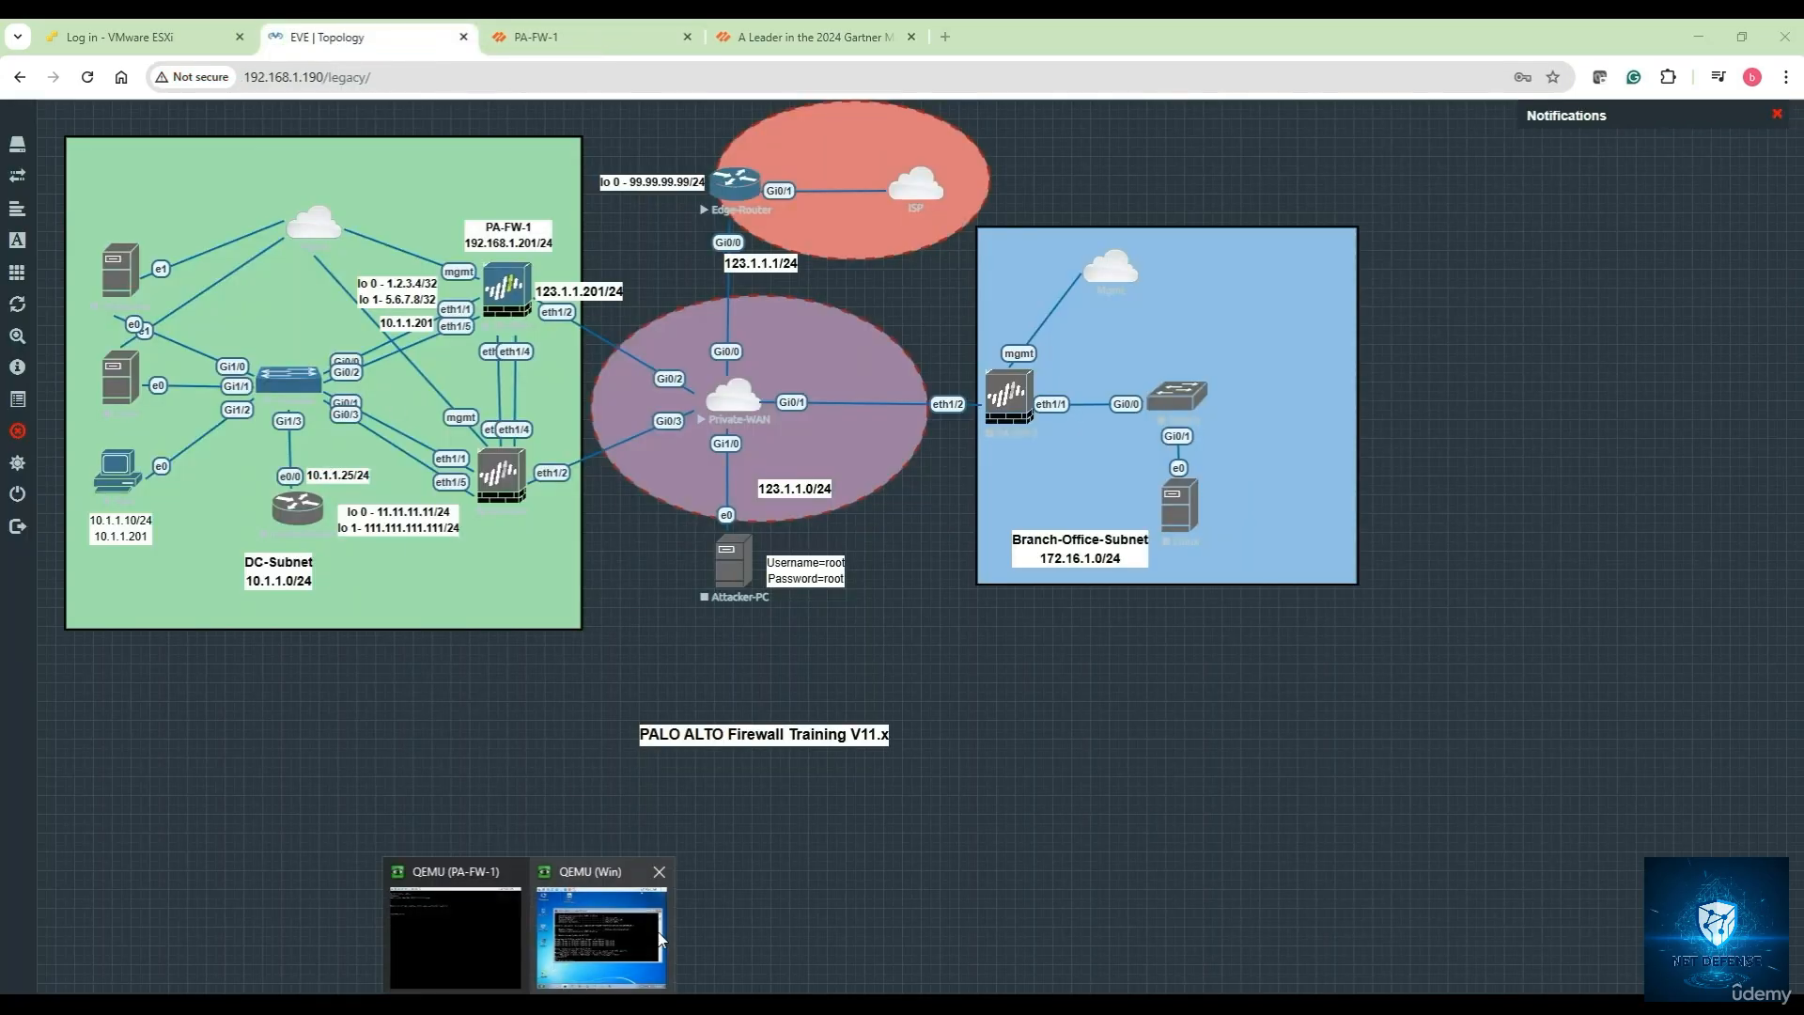
pyautogui.click(639, 926)
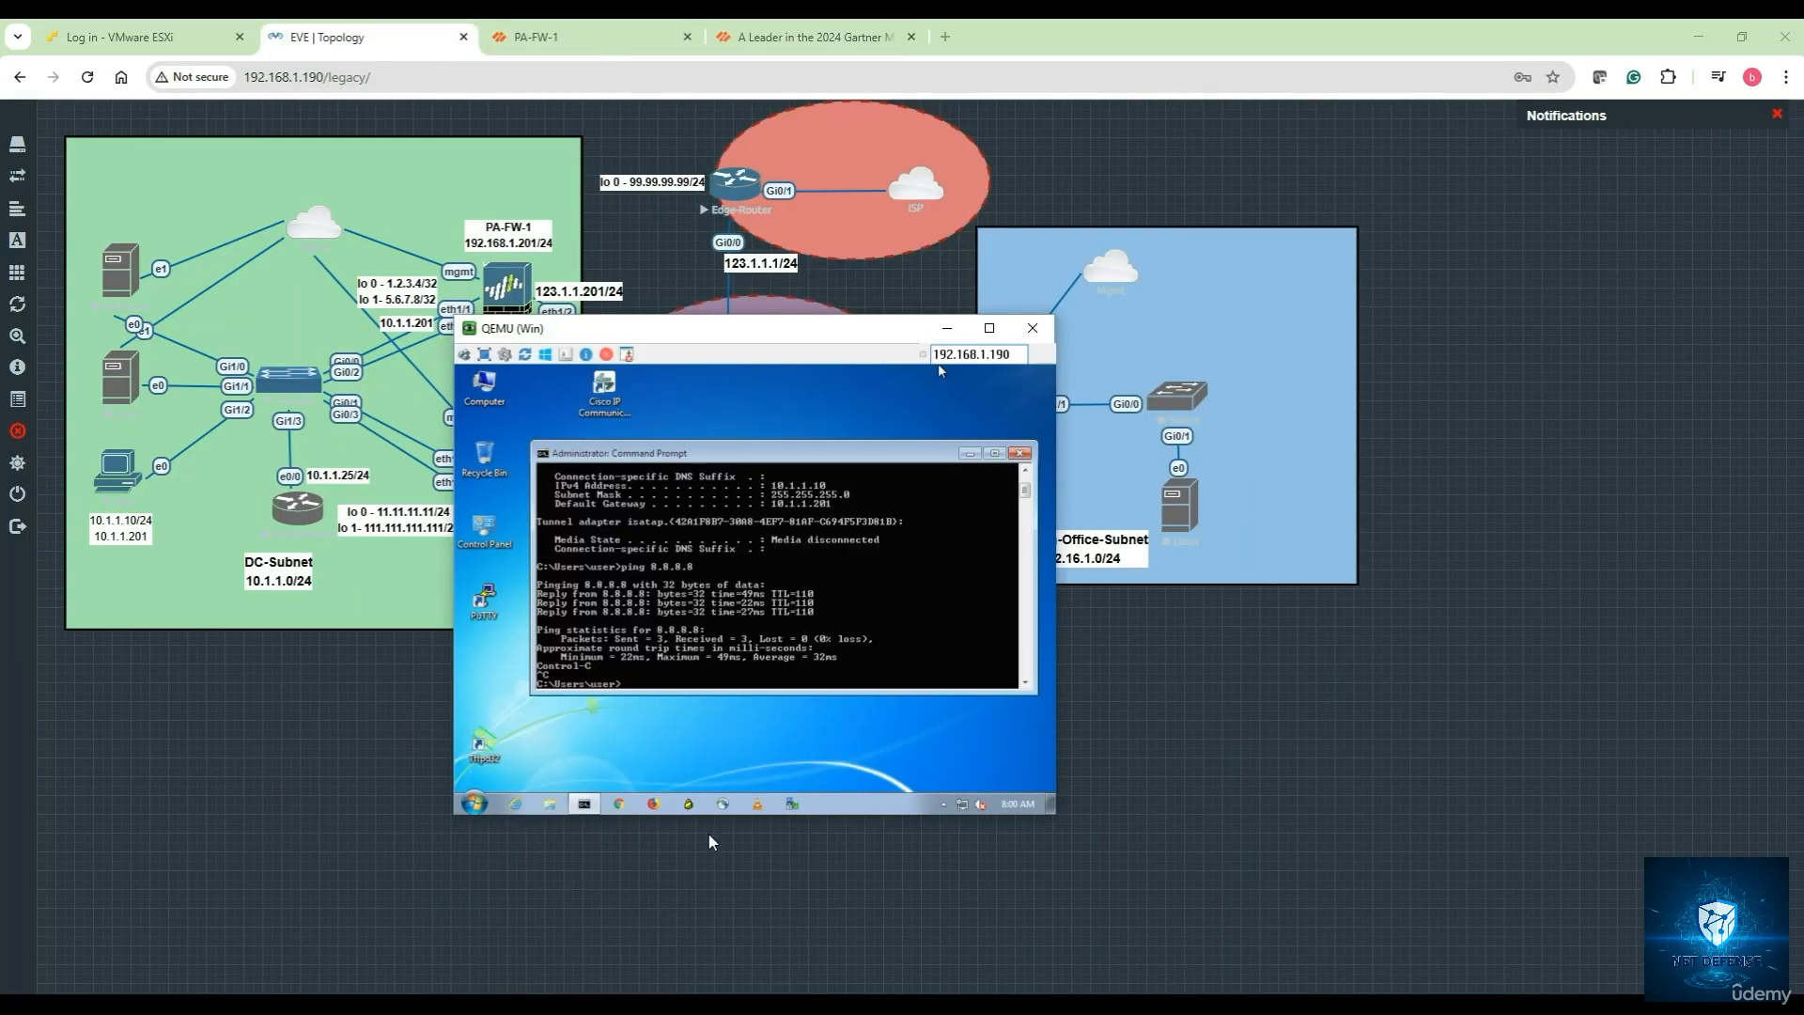
# Minimize the Command Prompt and move the Windows 7 console window down-right
pyautogui.click(995, 453)
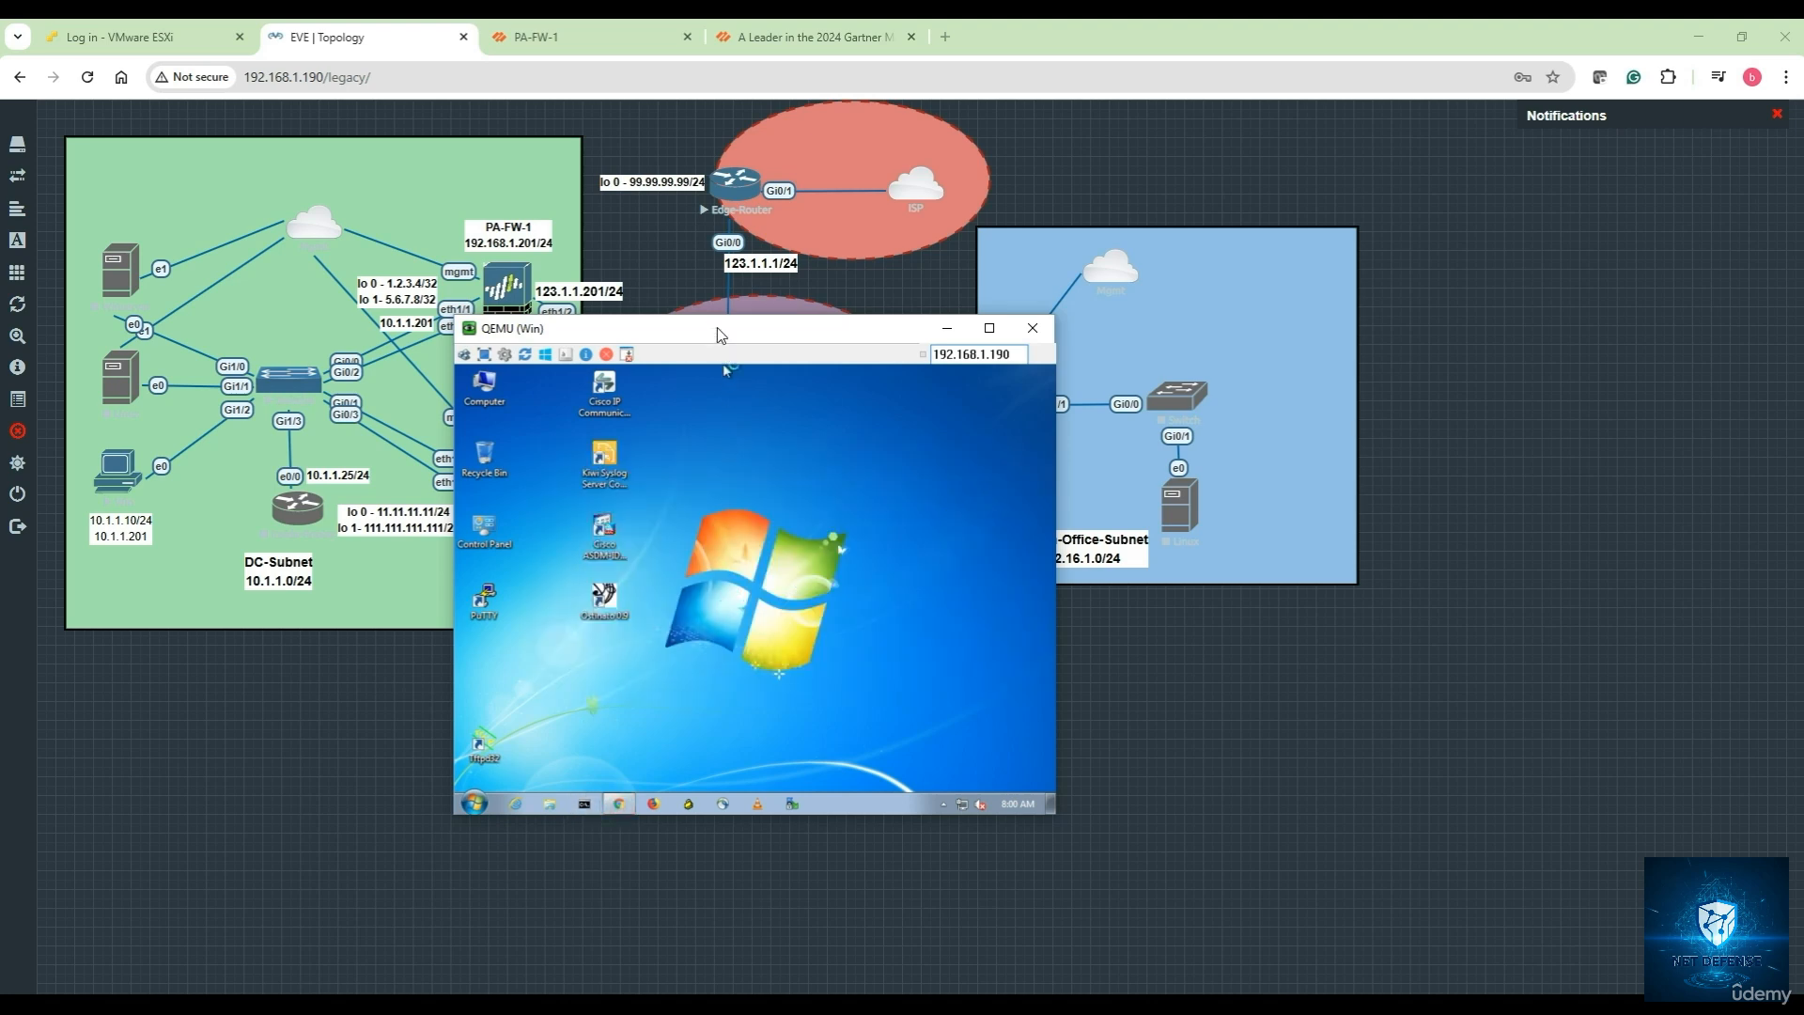
pyautogui.moveTo(701, 333); pyautogui.dragTo(881, 393)
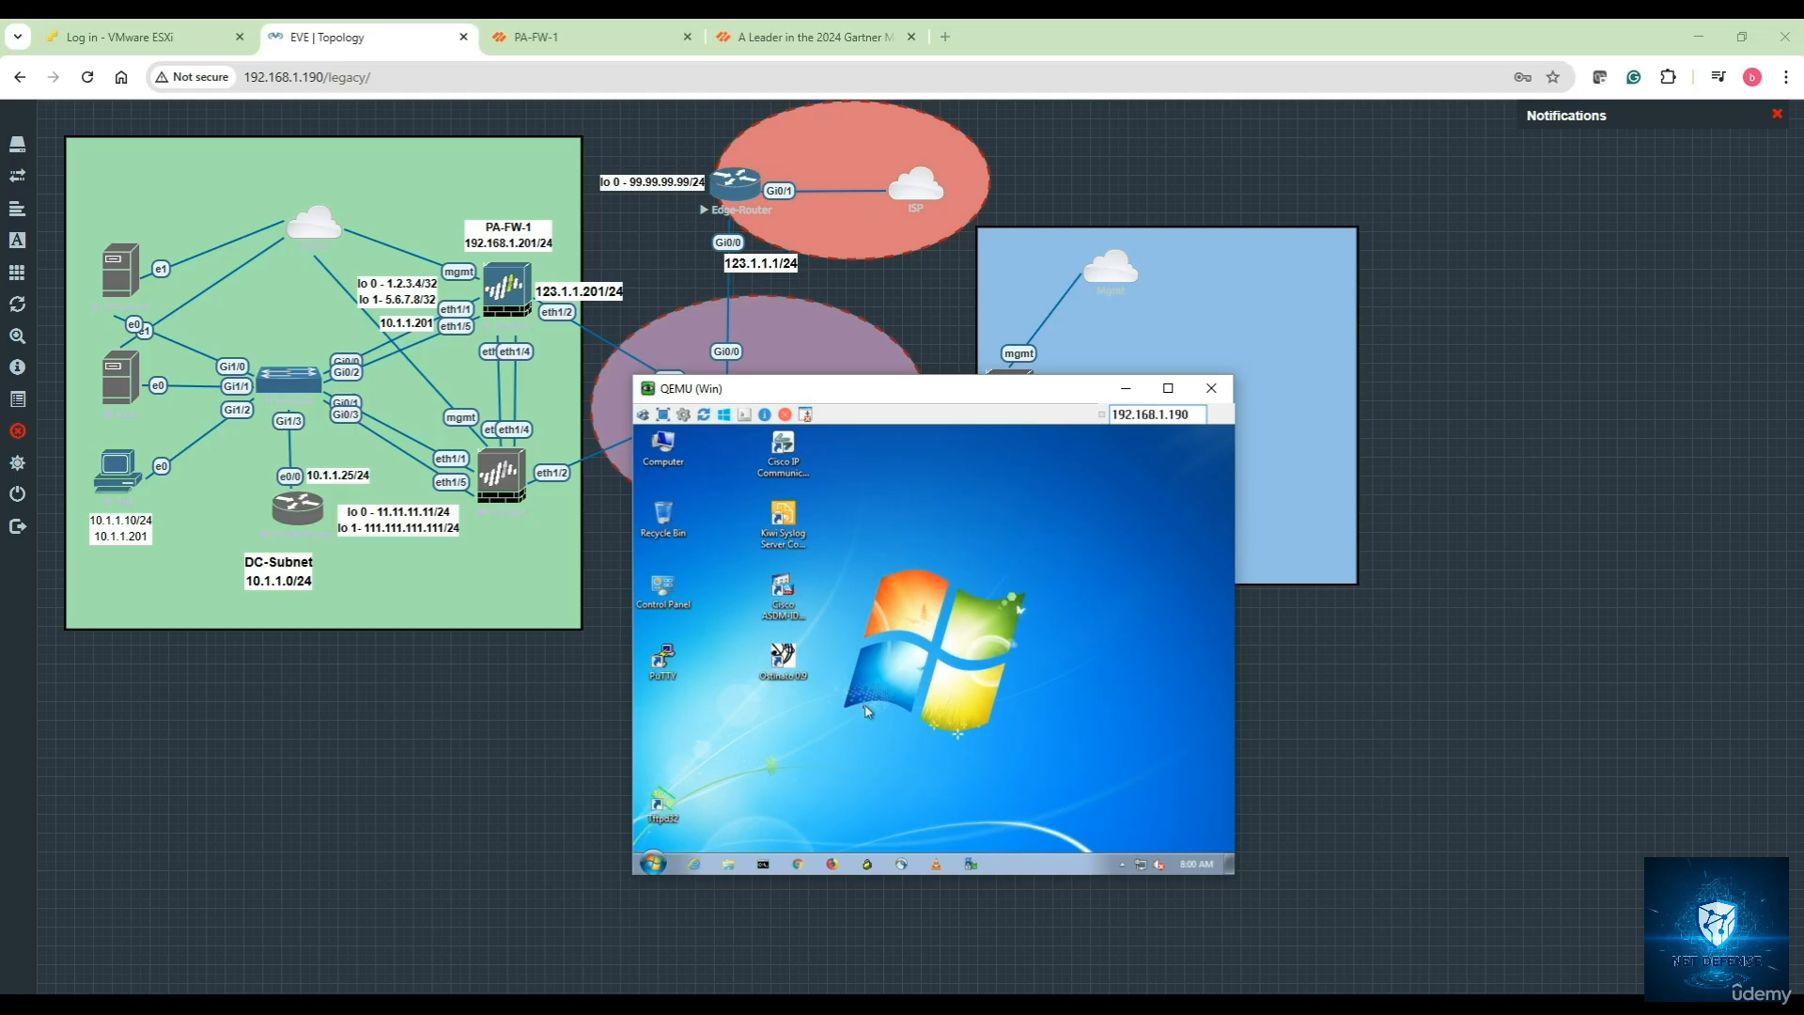
# Bring notes.txt forward and add a 'CLI commands' heading
pyautogui.hotkey('alt', 'Tab')
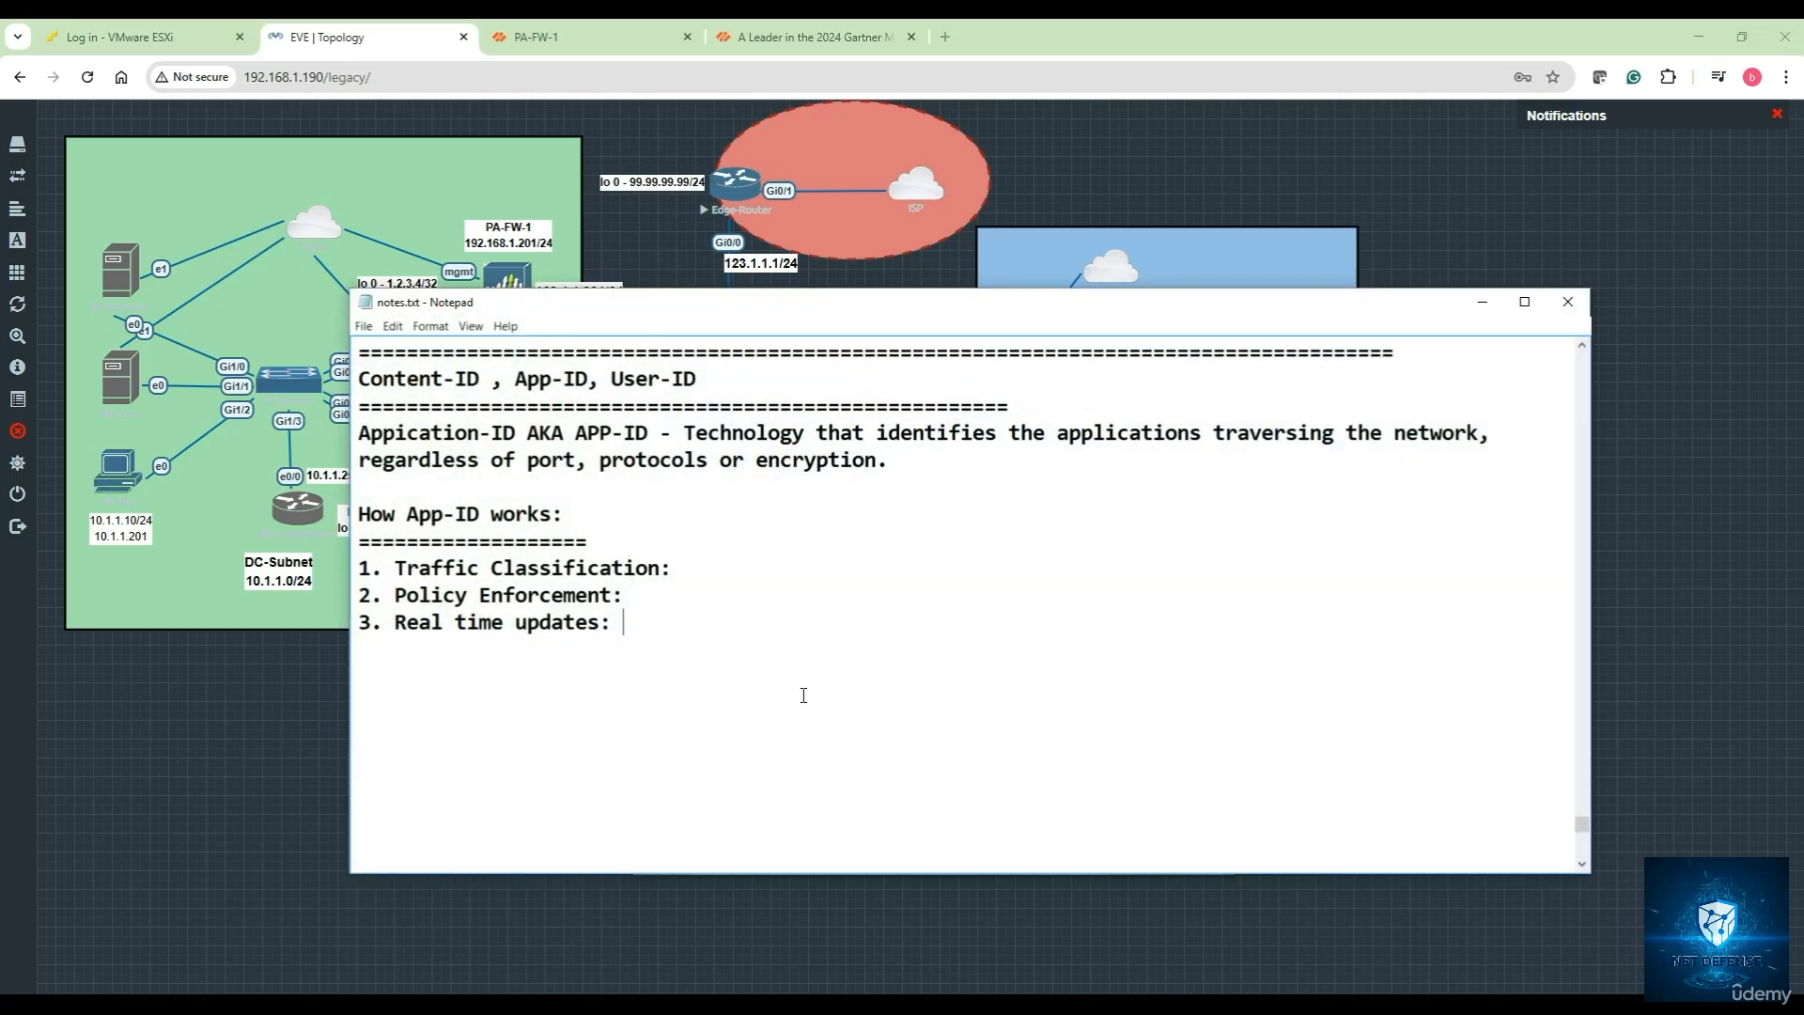
pyautogui.press('Return')
pyautogui.press('Return')
pyautogui.write('CLI commands')
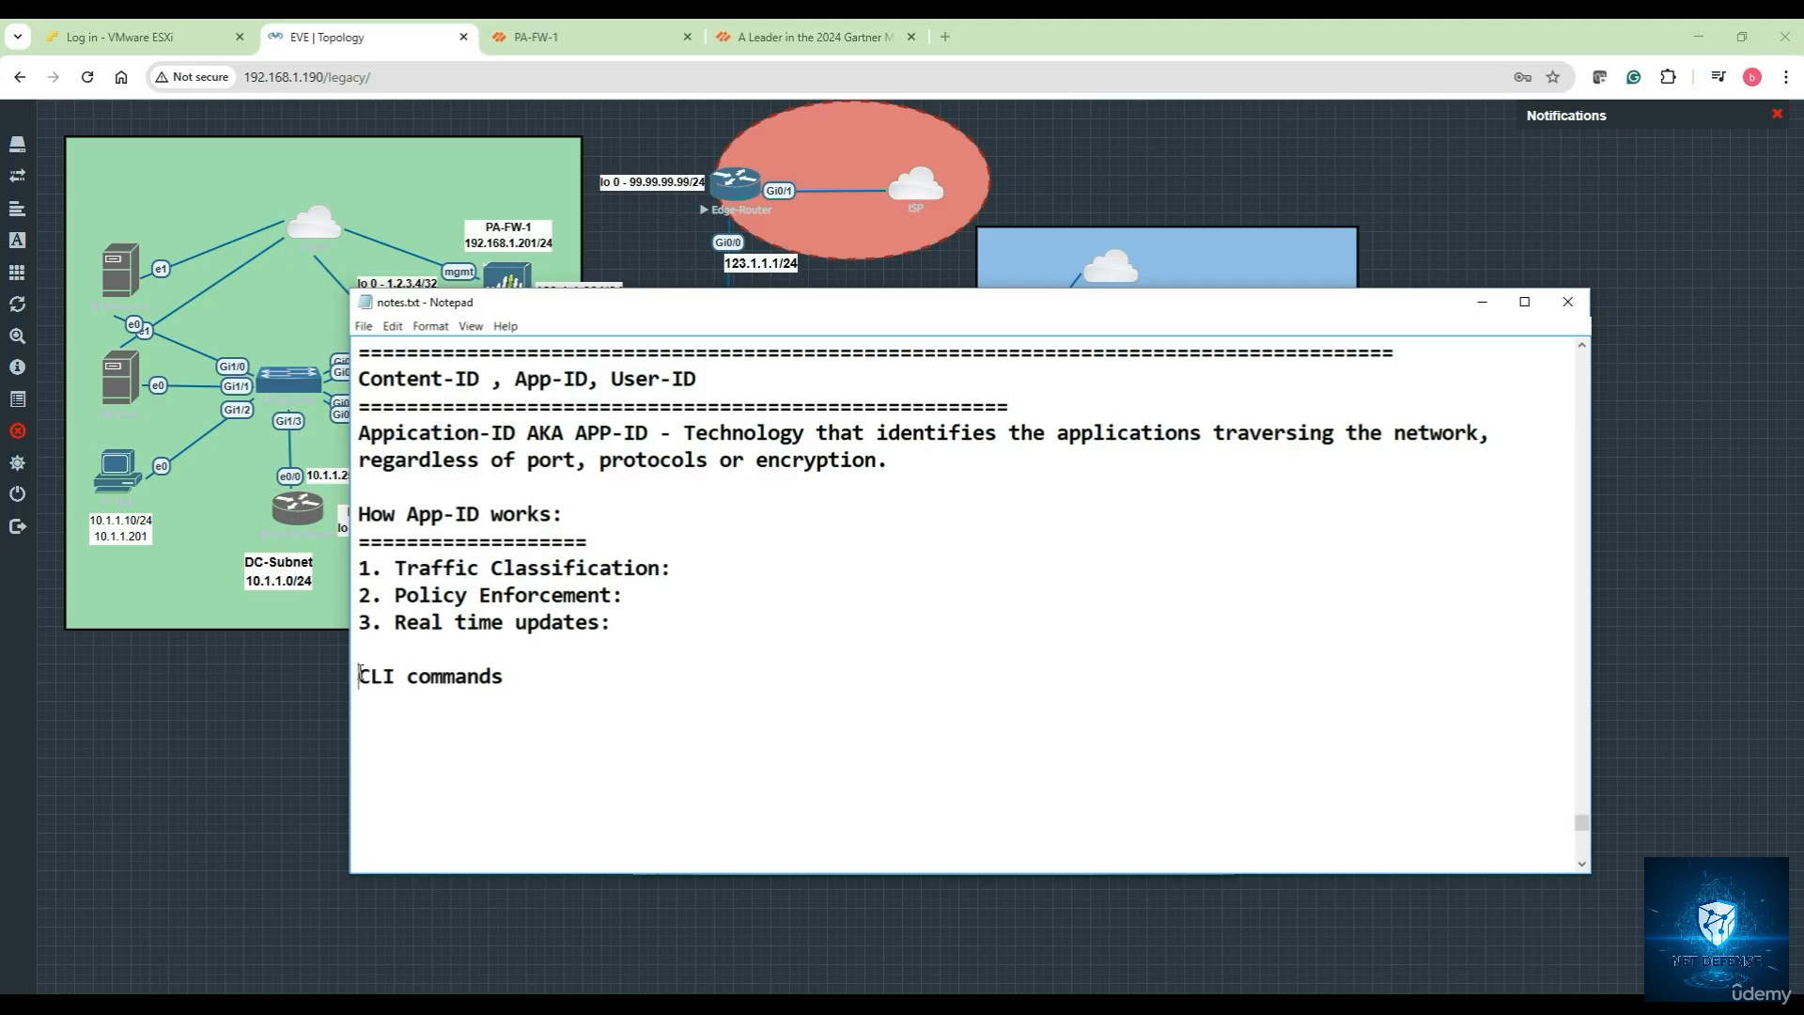
pyautogui.press('Return')
pyautogui.press('Return')
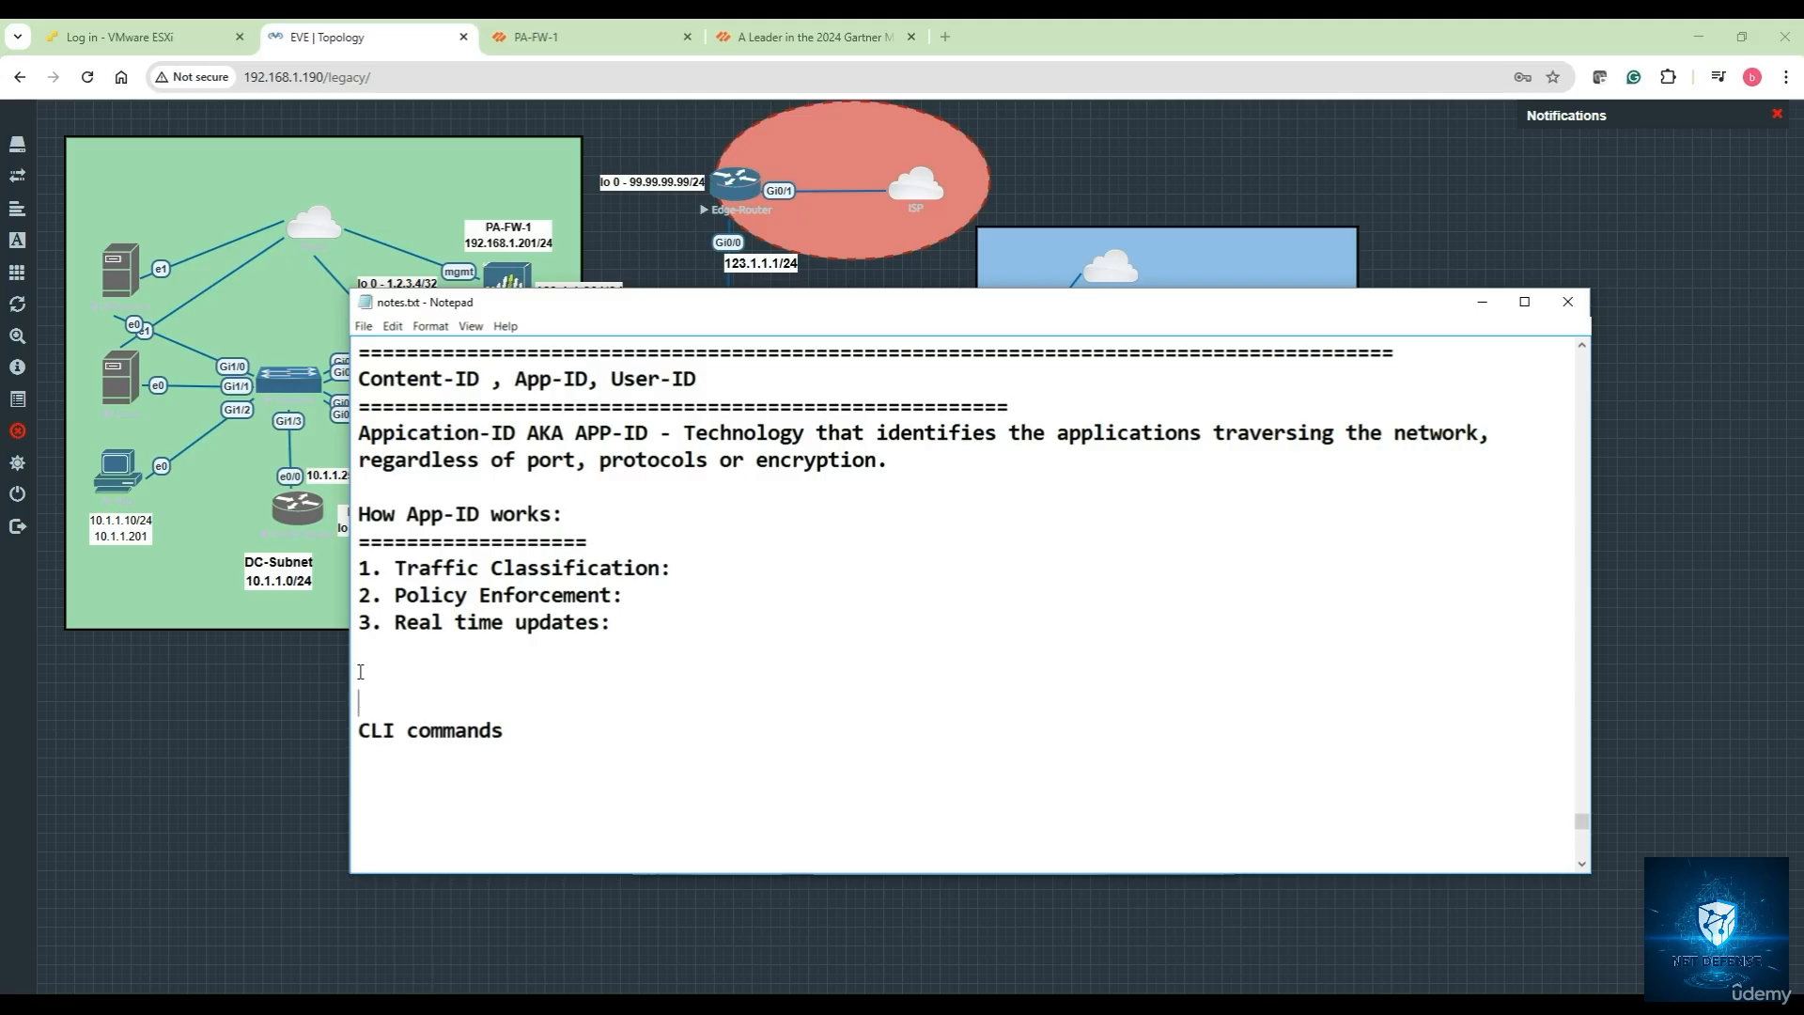
# Add 'Navigate to Monitor > Traffic logs', 'Look under the Application column', and the show session all / show running application commands
pyautogui.click(360, 672)
pyautogui.write('Navigate to Monitor')
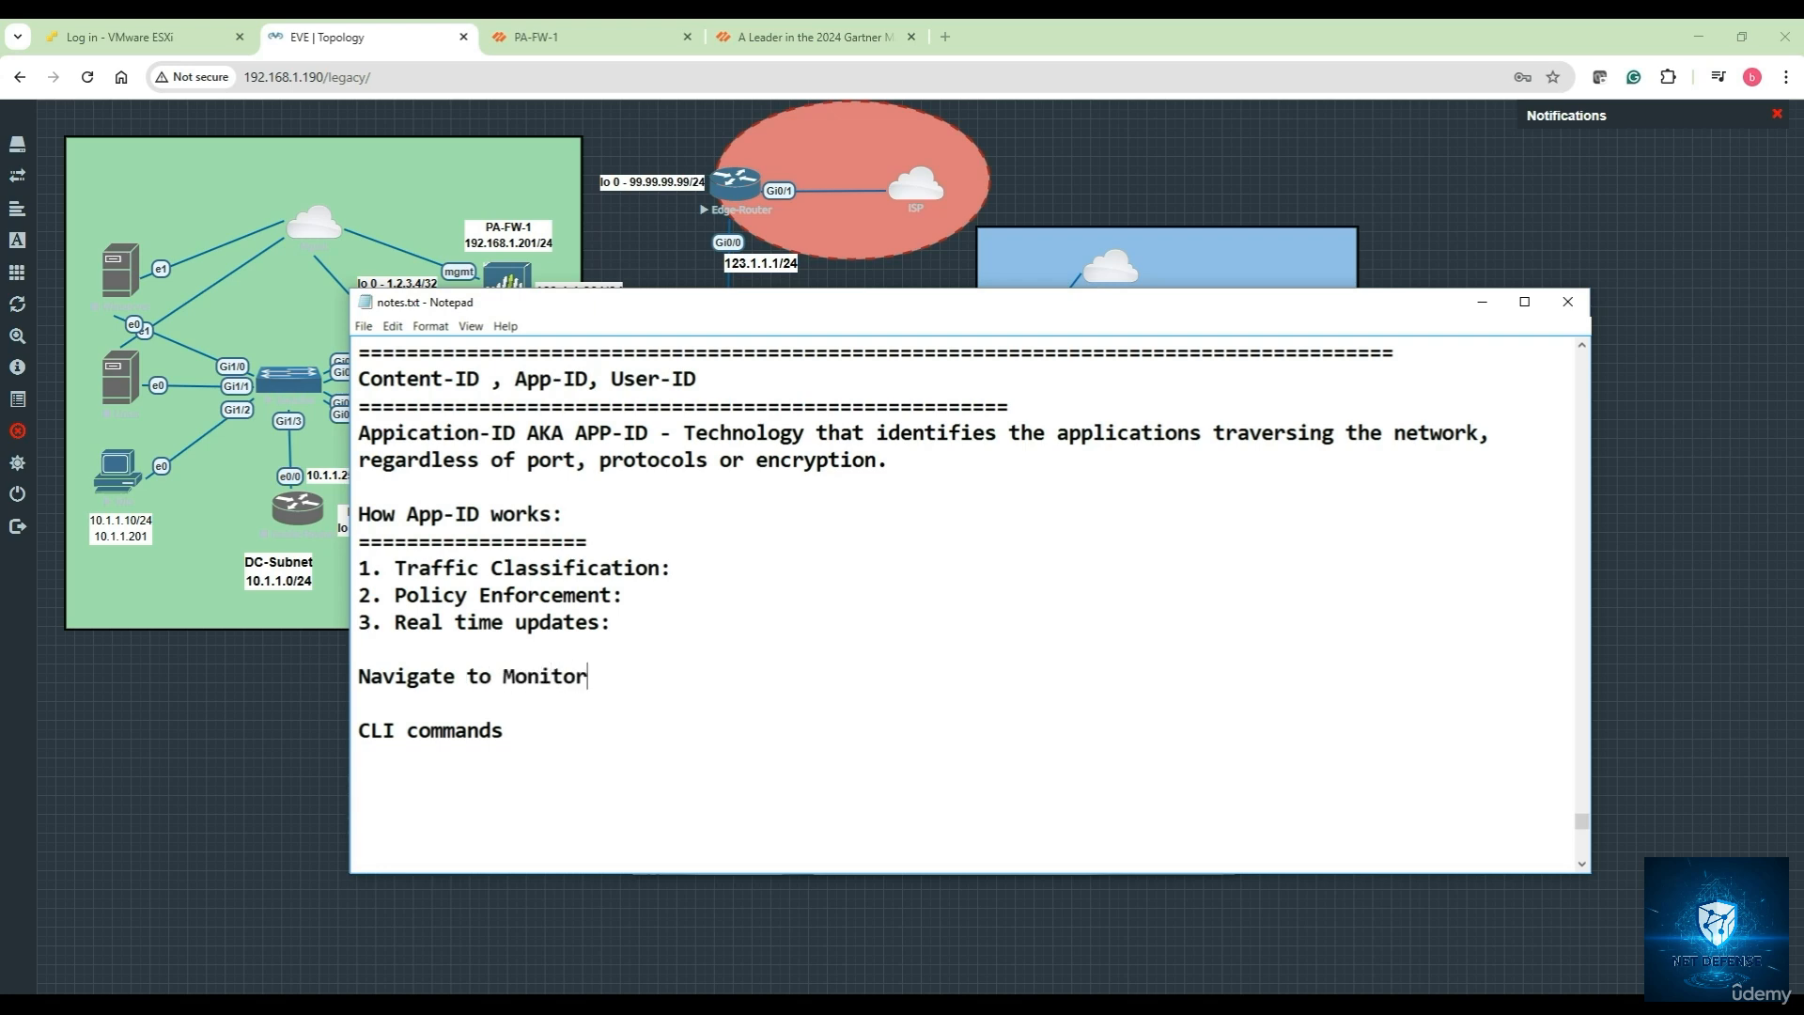
pyautogui.write(' > Traffic logs')
pyautogui.press('Return')
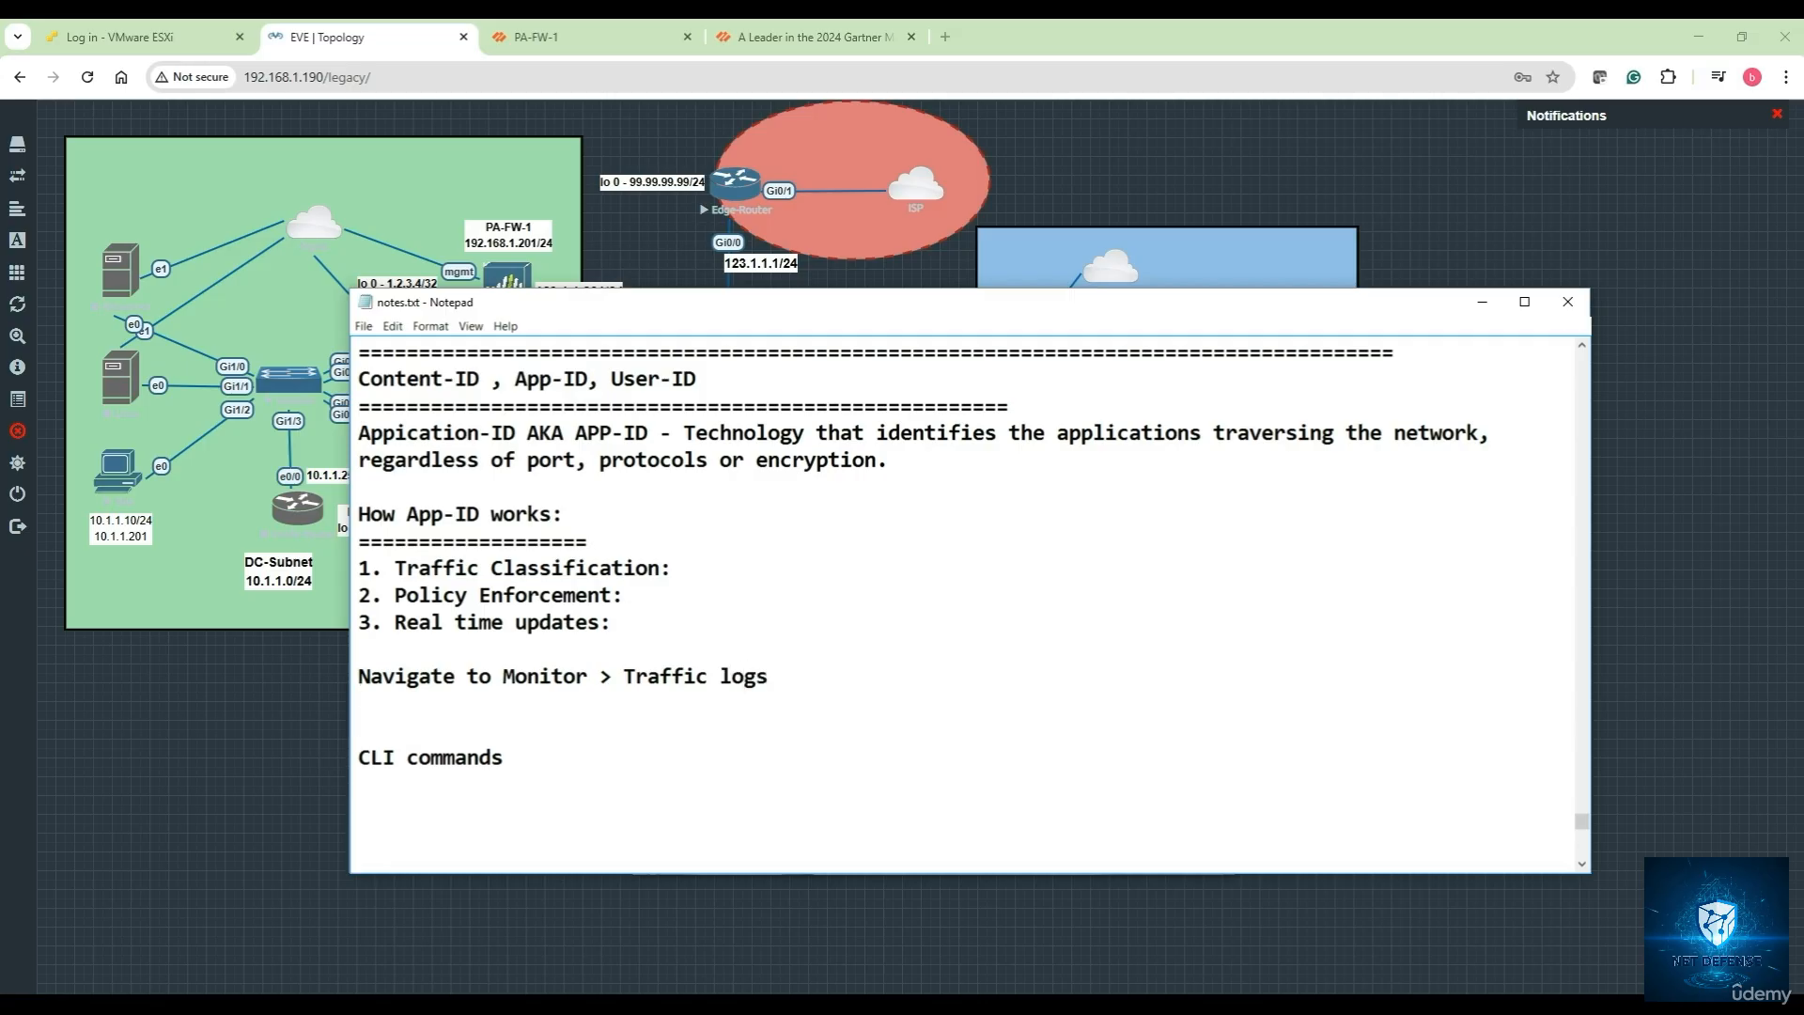
pyautogui.write('Look under the ')
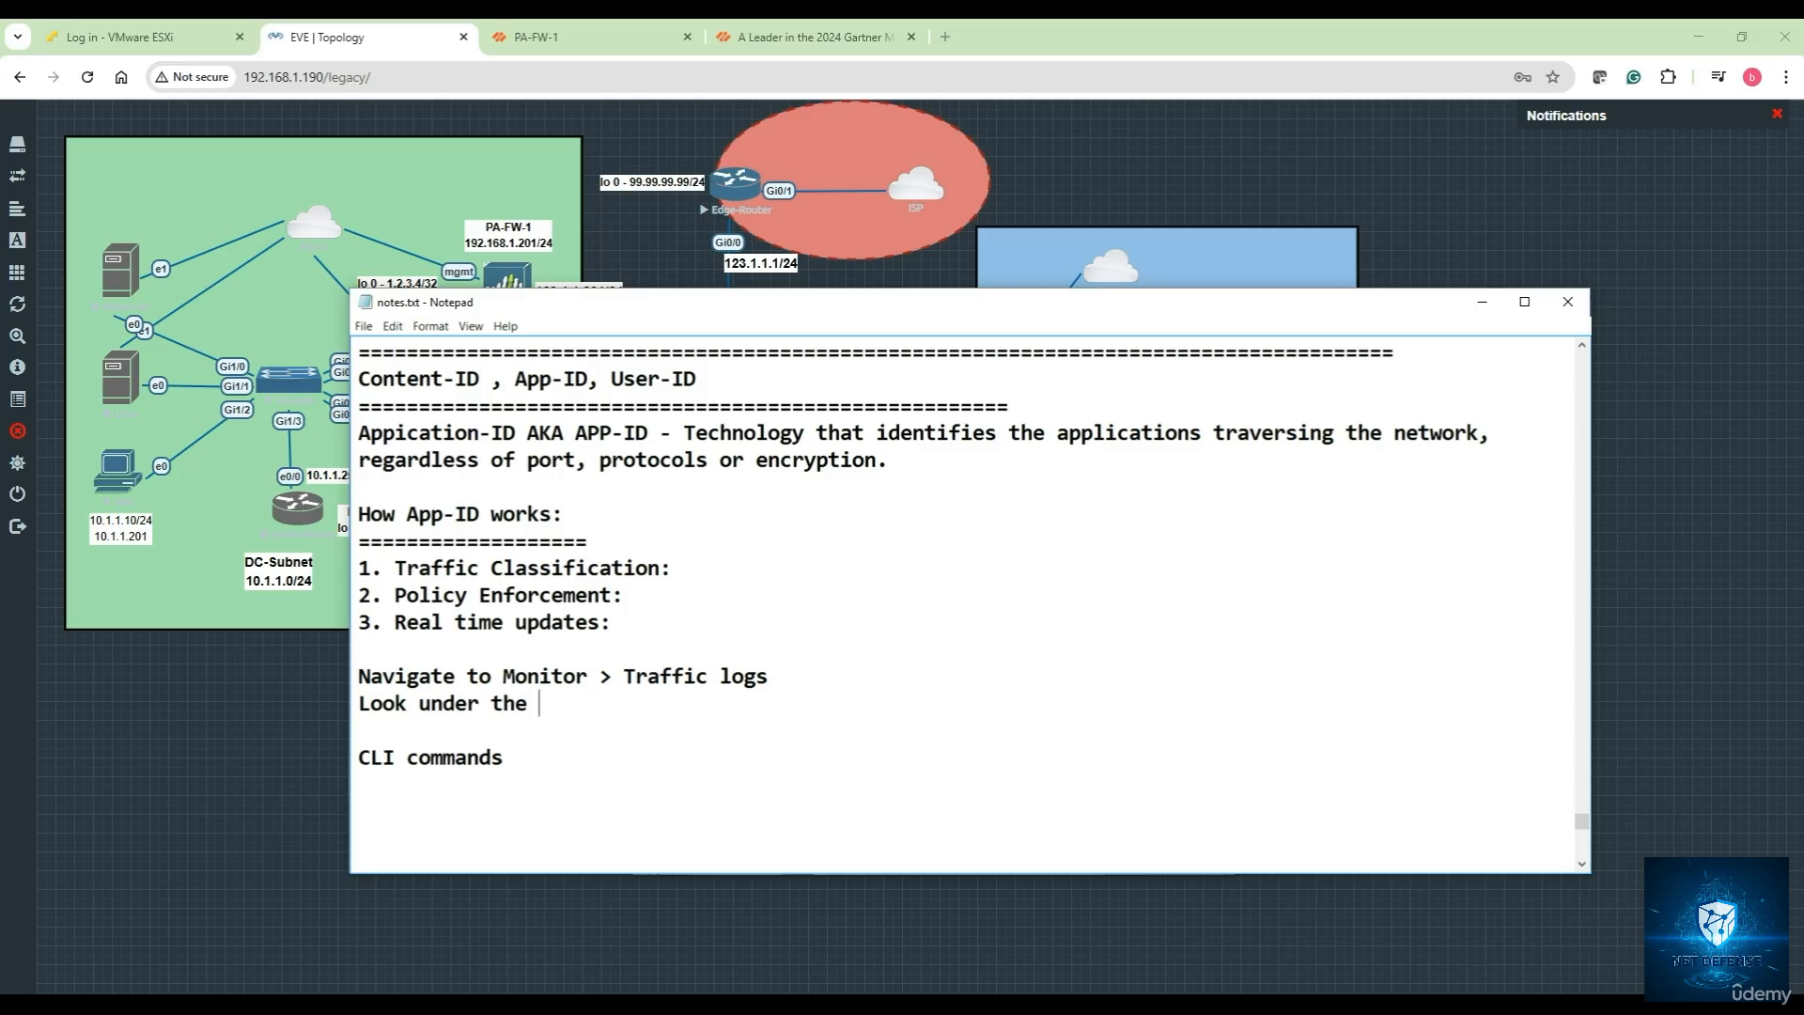
pyautogui.write('Application colu')
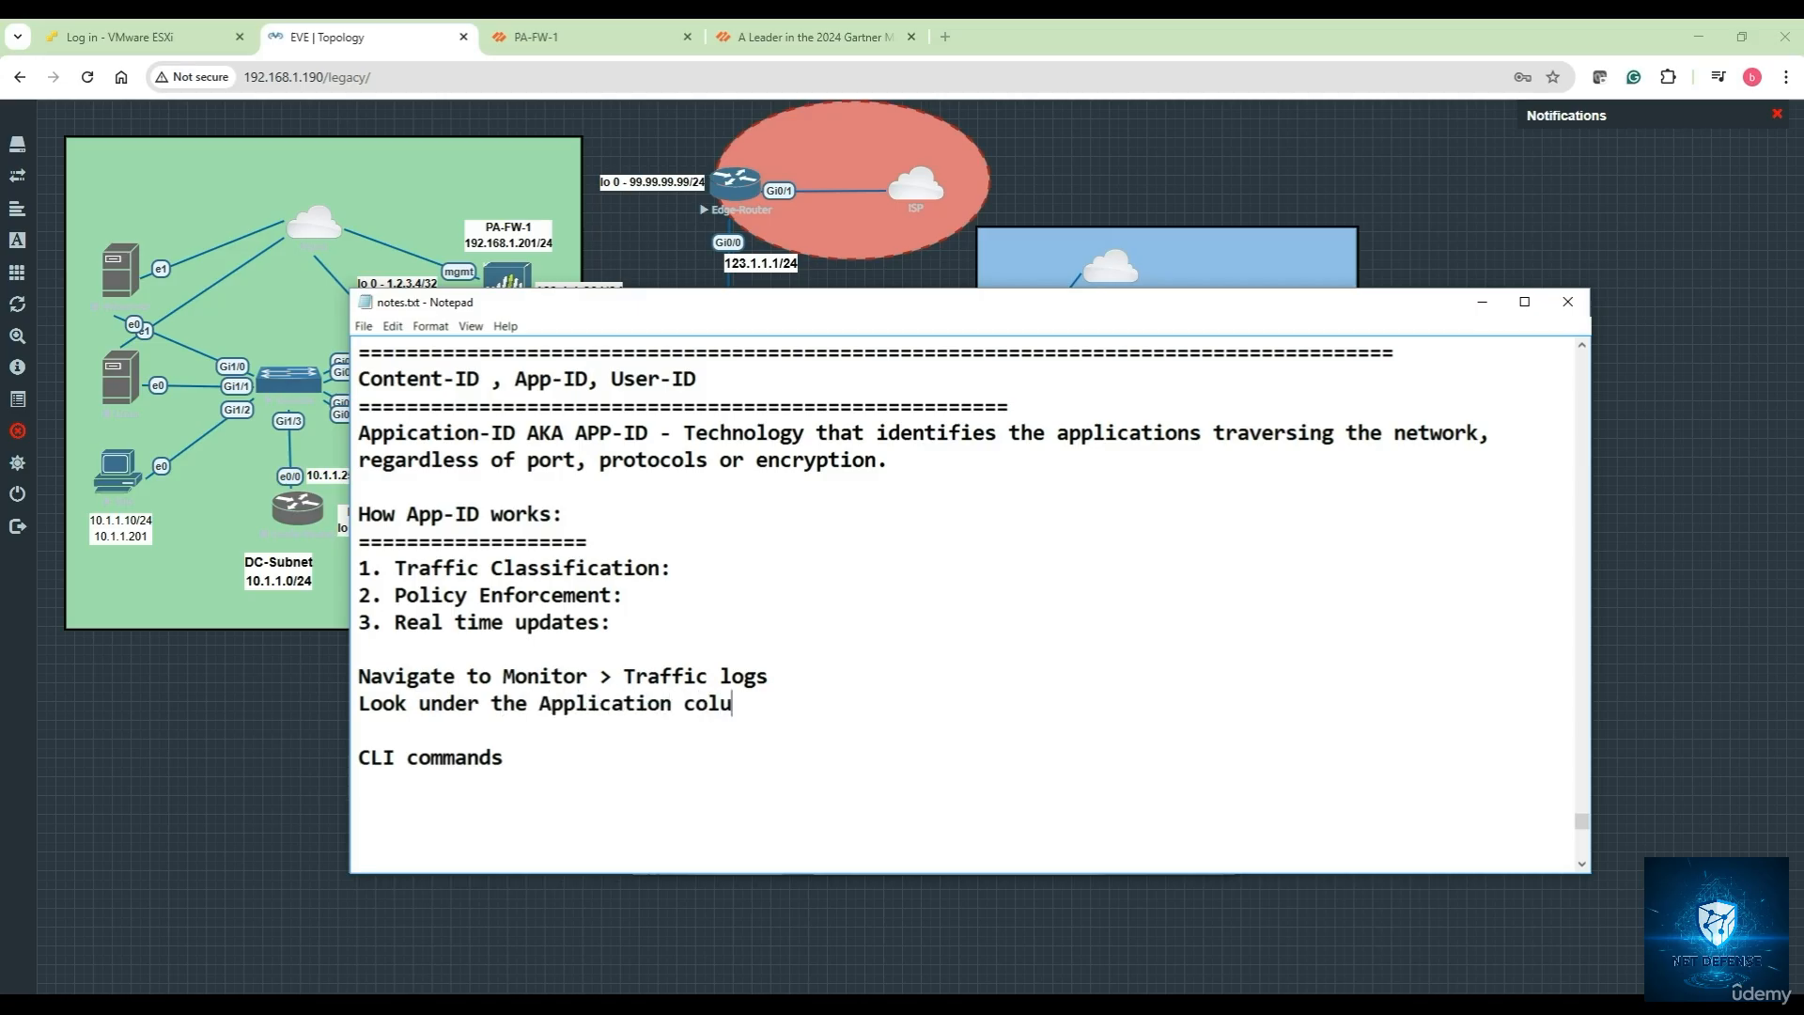
pyautogui.write('mn')
pyautogui.press('Return')
pyautogui.write('- show session all ')
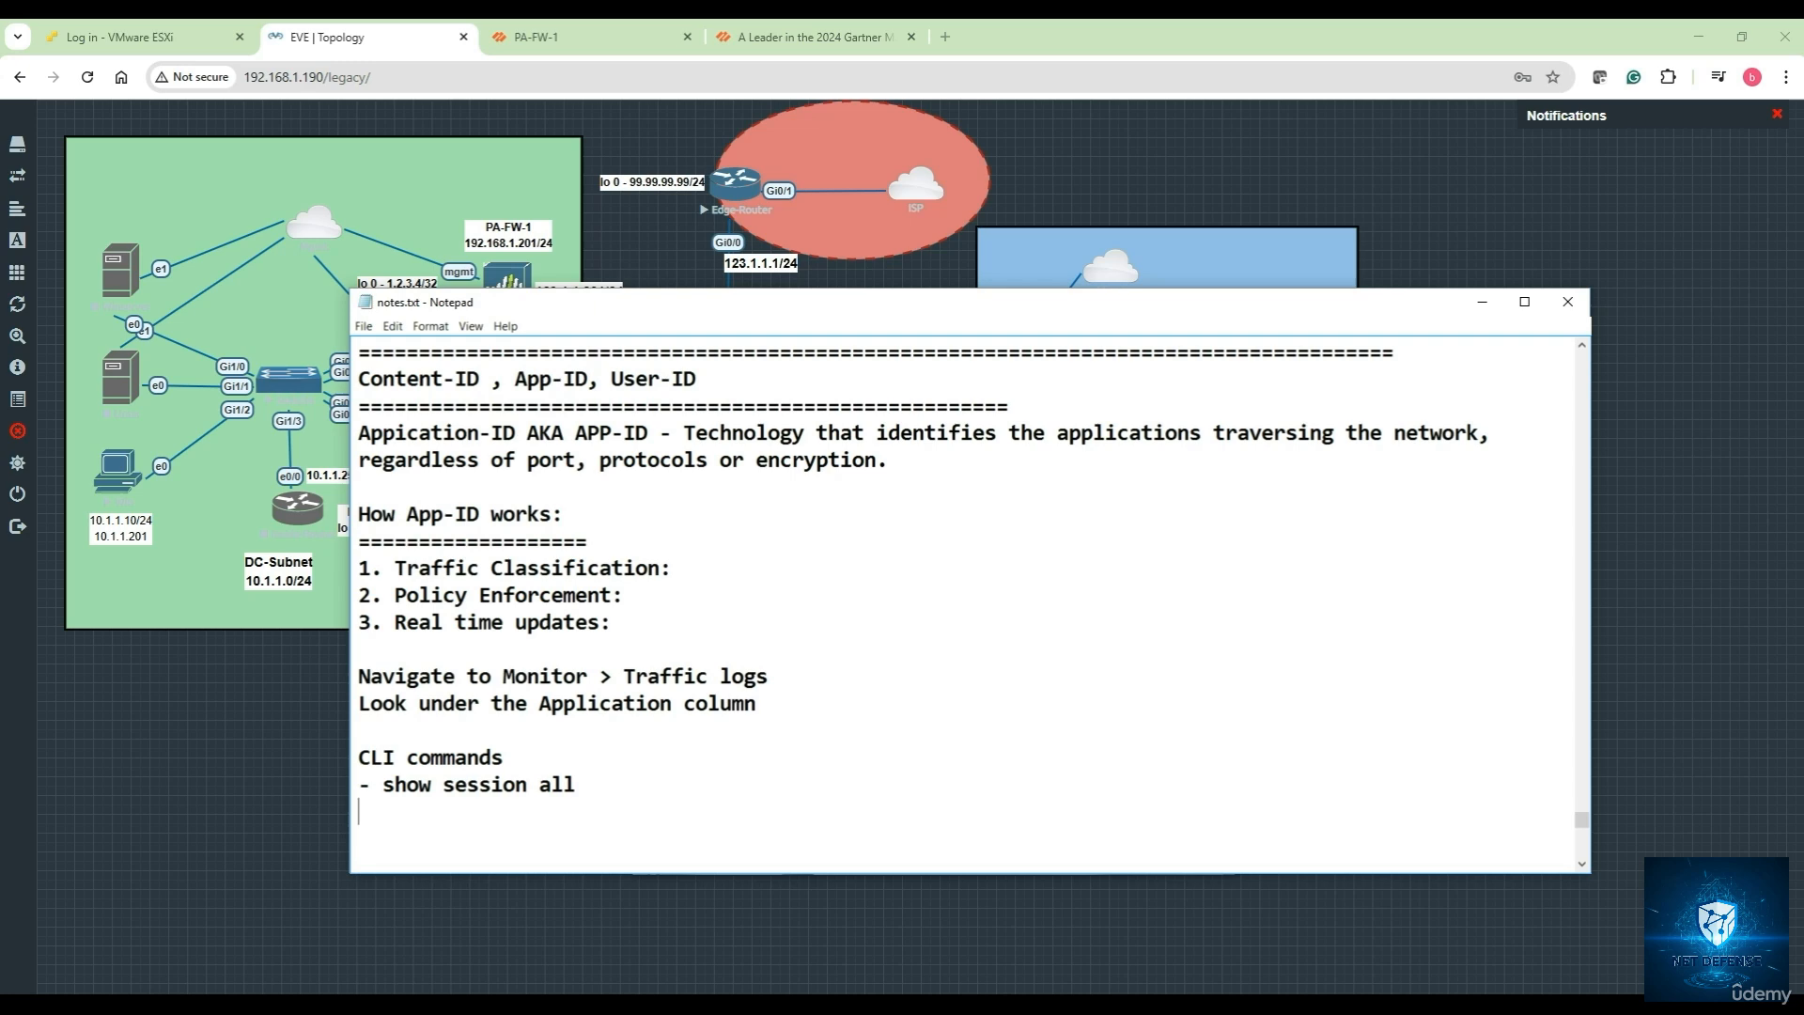
pyautogui.write('- show running ')
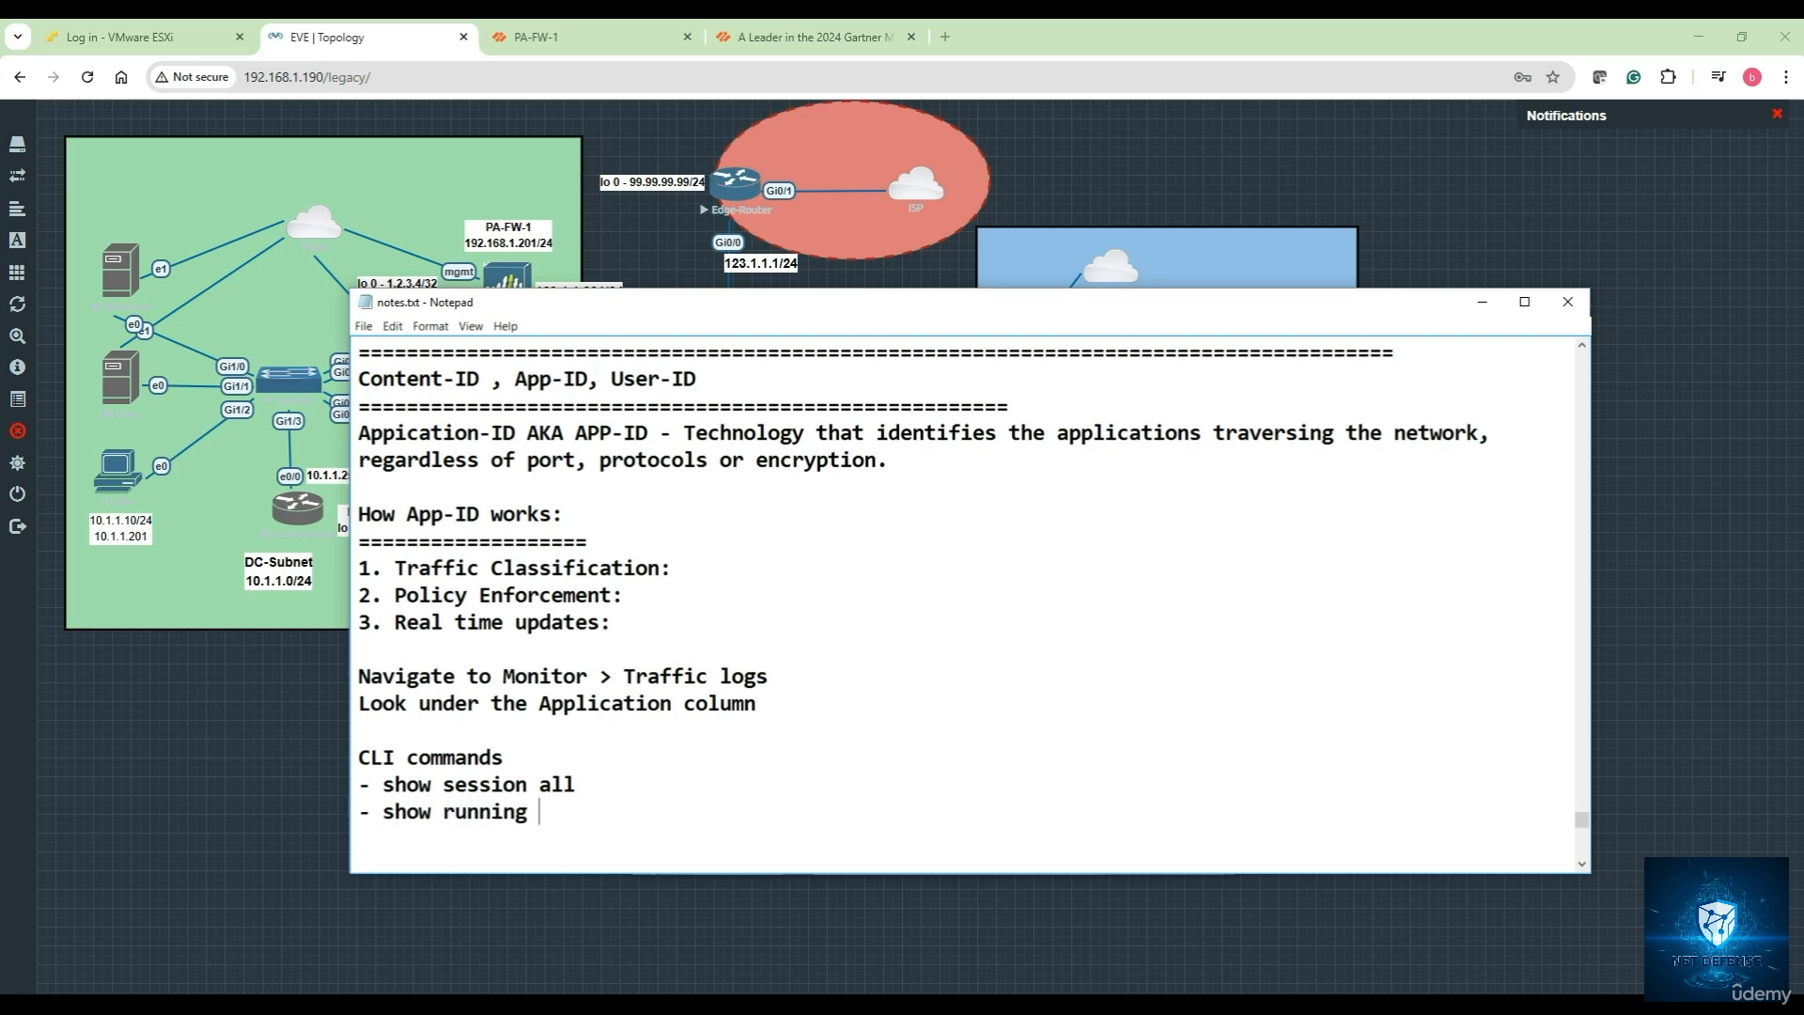
pyautogui.write('application')
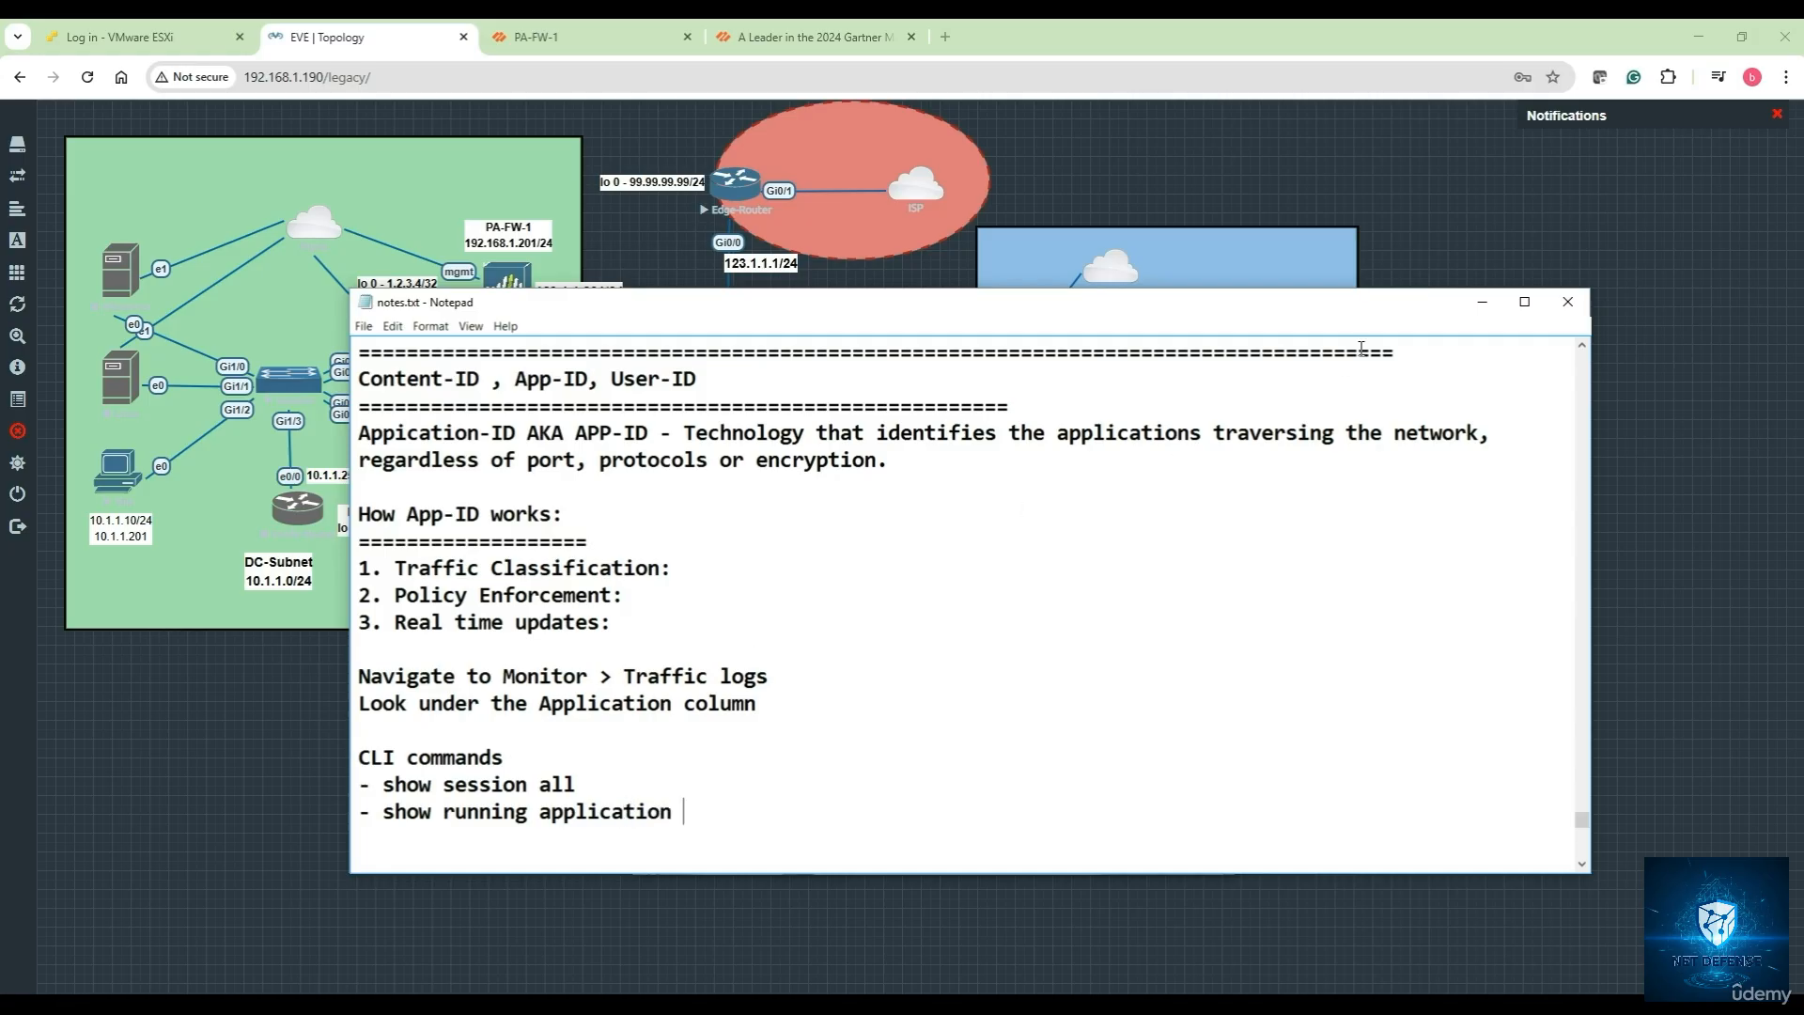
# In the Windows 7 Chrome, load facebook.com and gmail in separate tabs
pyautogui.click(1480, 308)
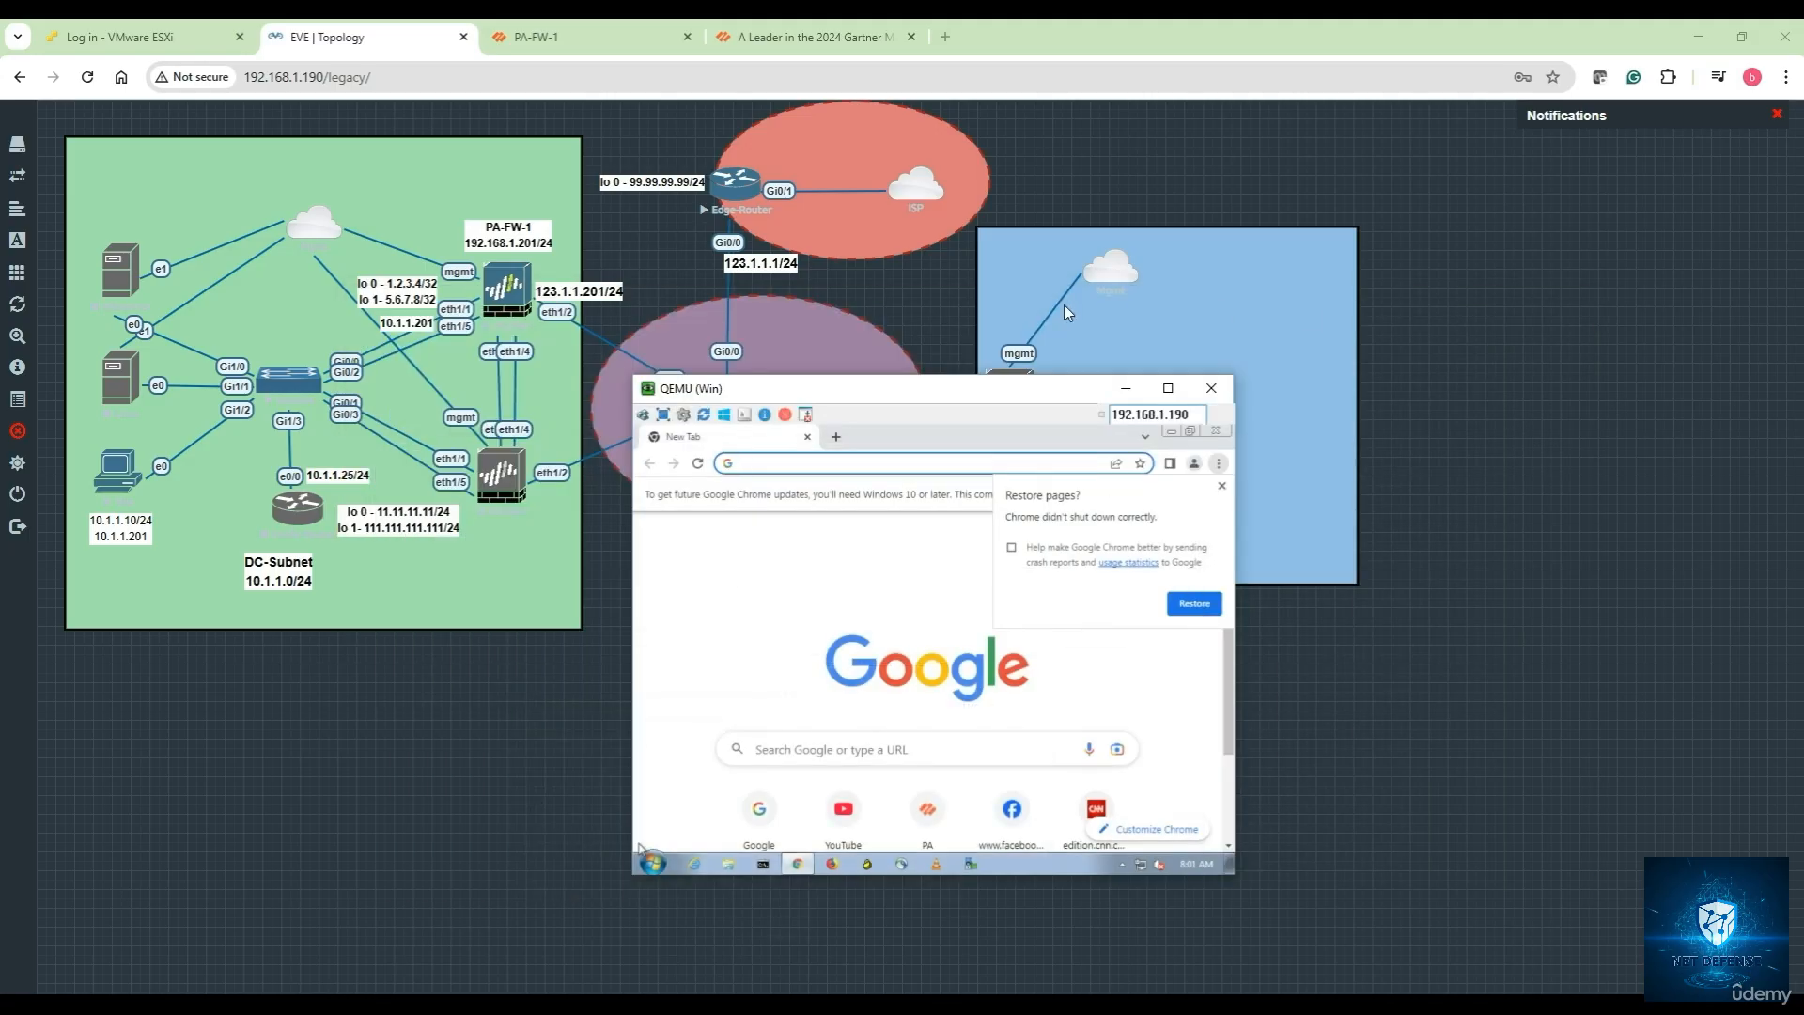
pyautogui.click(1221, 485)
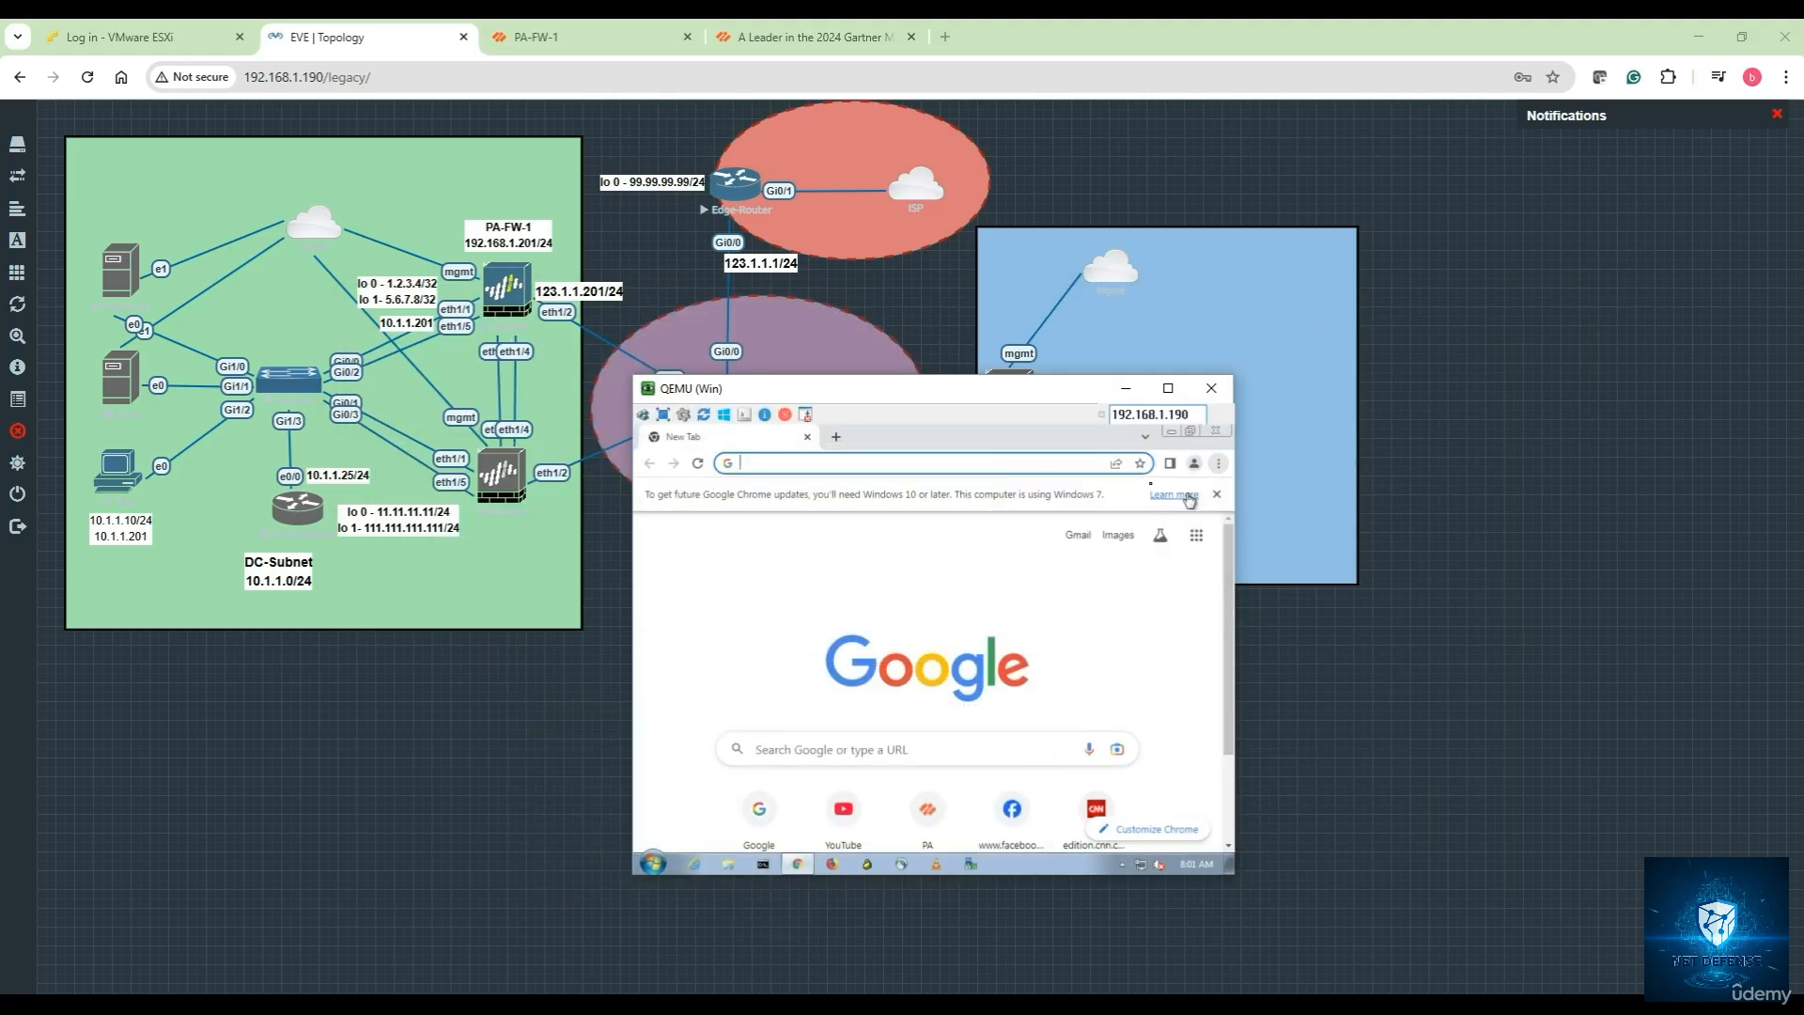
pyautogui.click(778, 462)
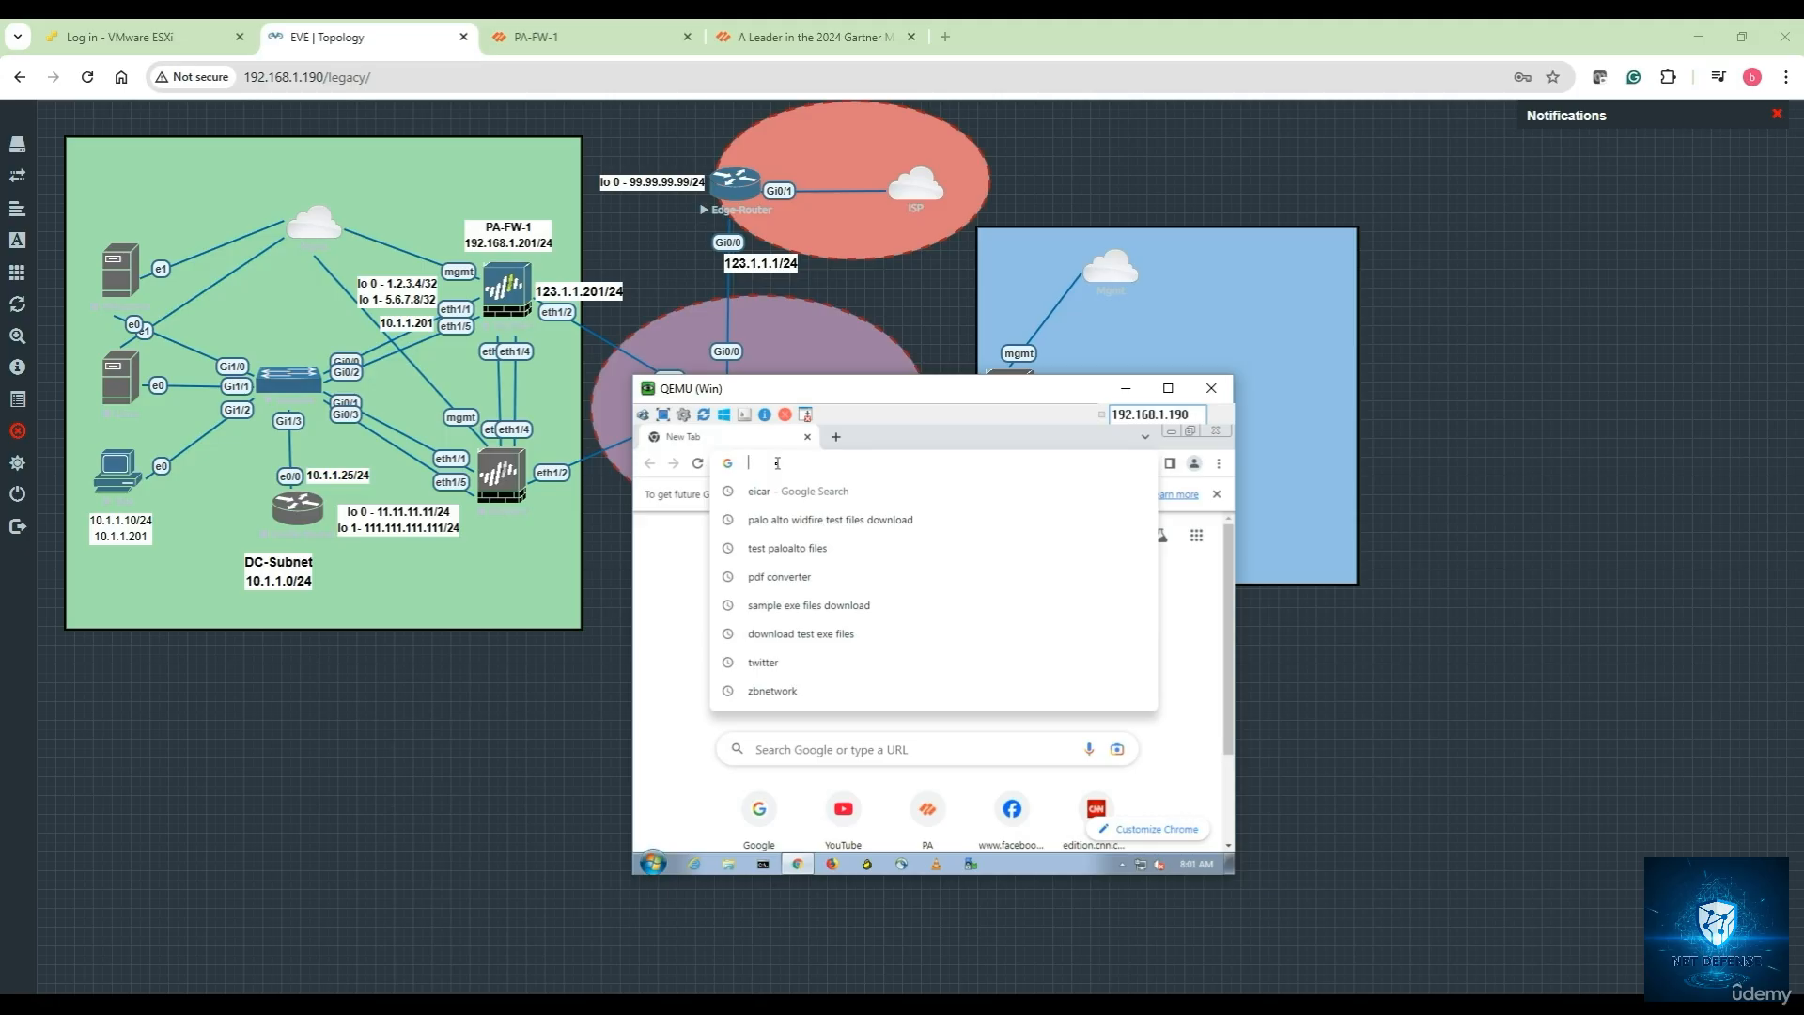
pyautogui.write('facebook')
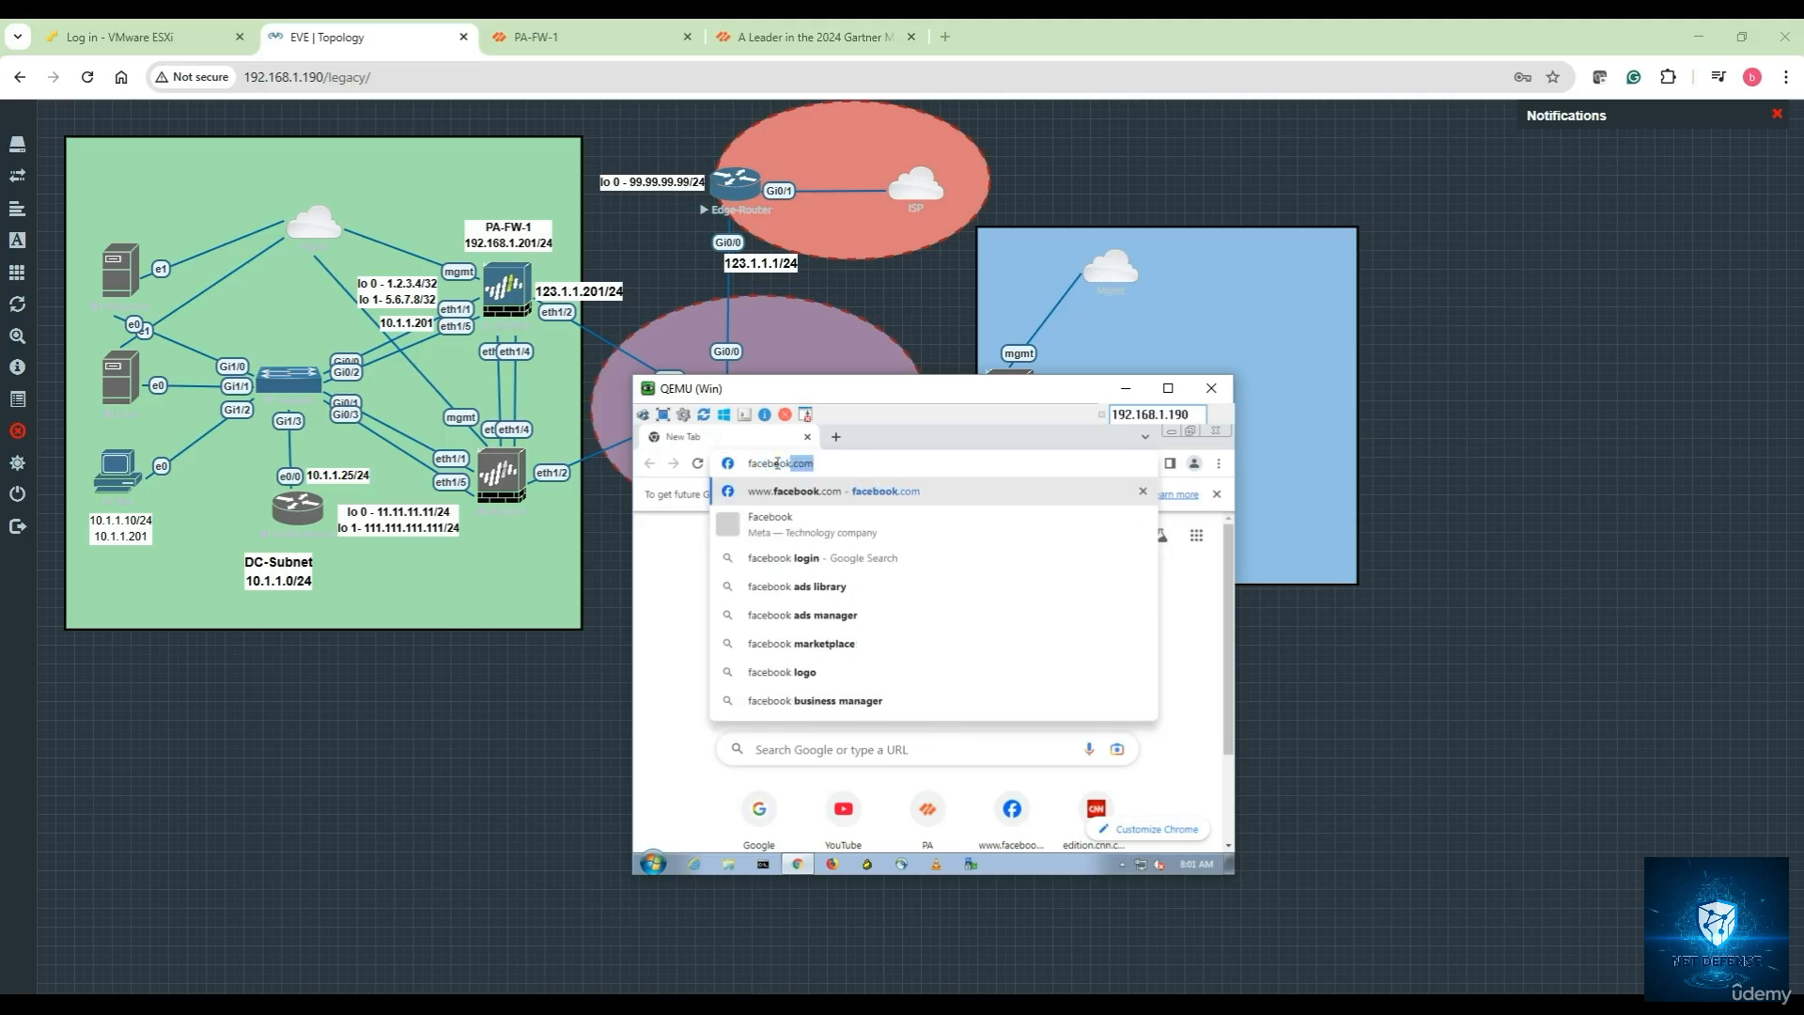
pyautogui.press('Return')
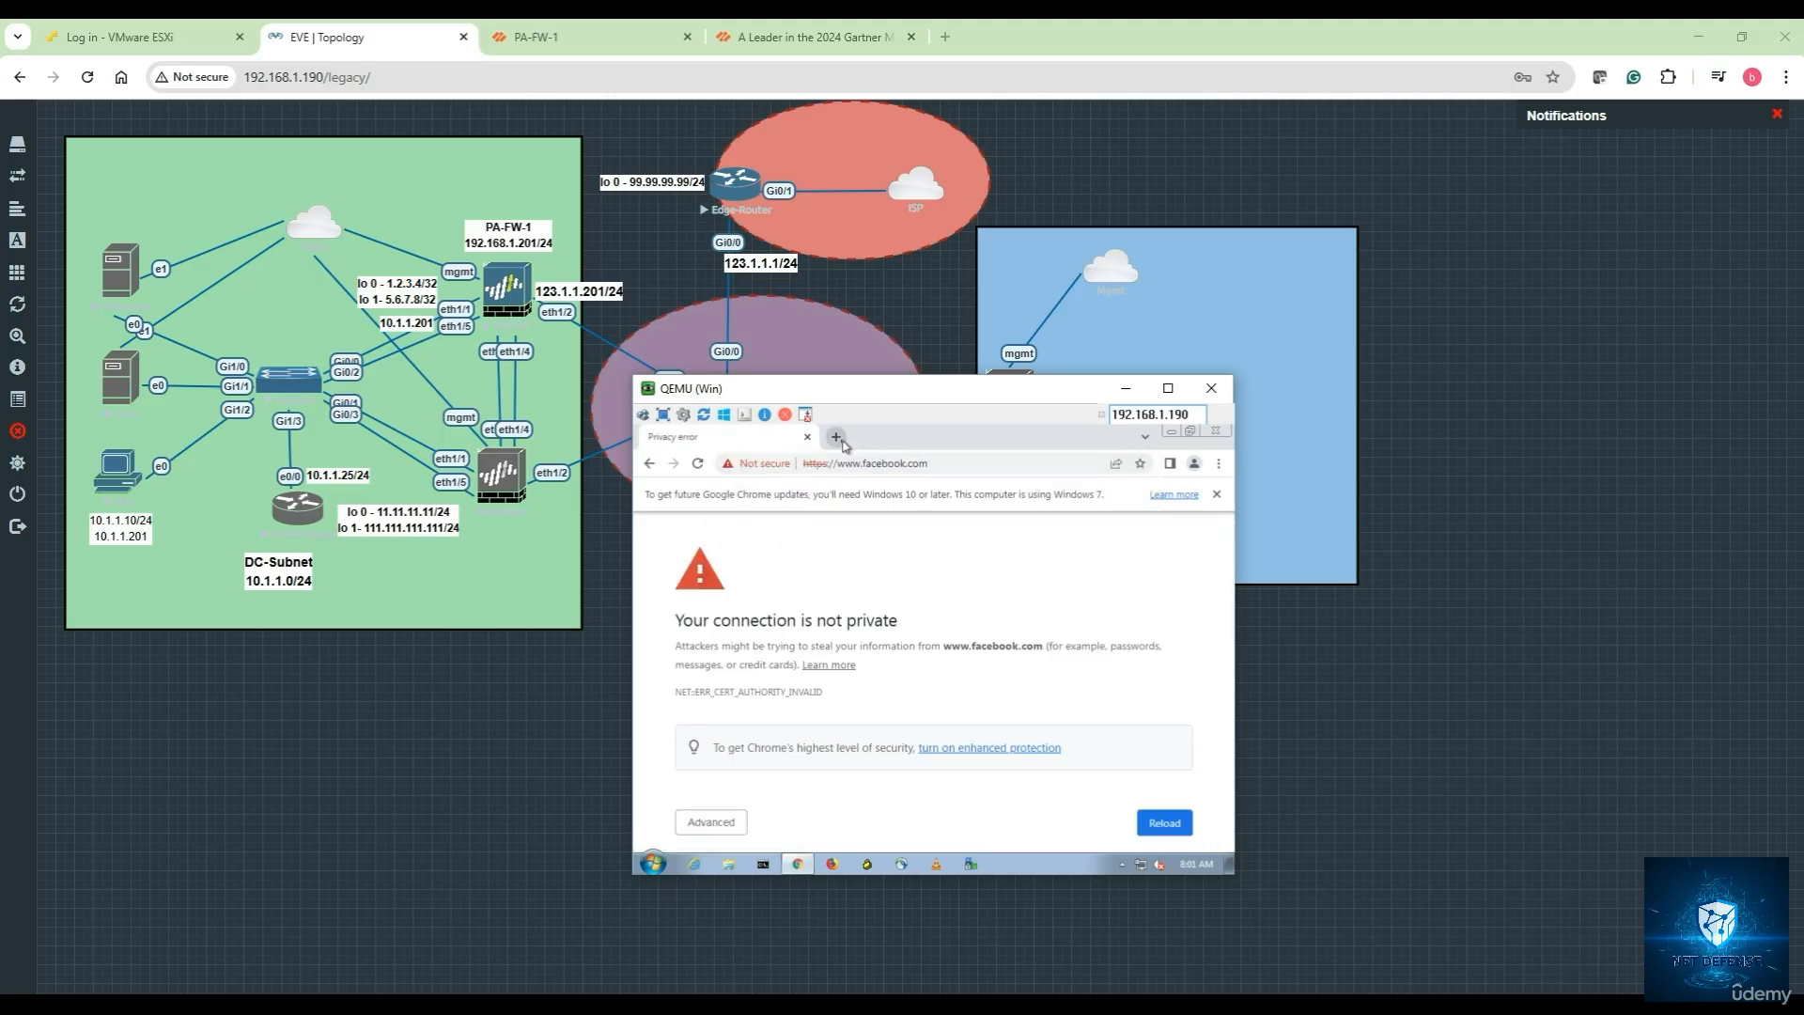
pyautogui.click(835, 437)
pyautogui.click(778, 464)
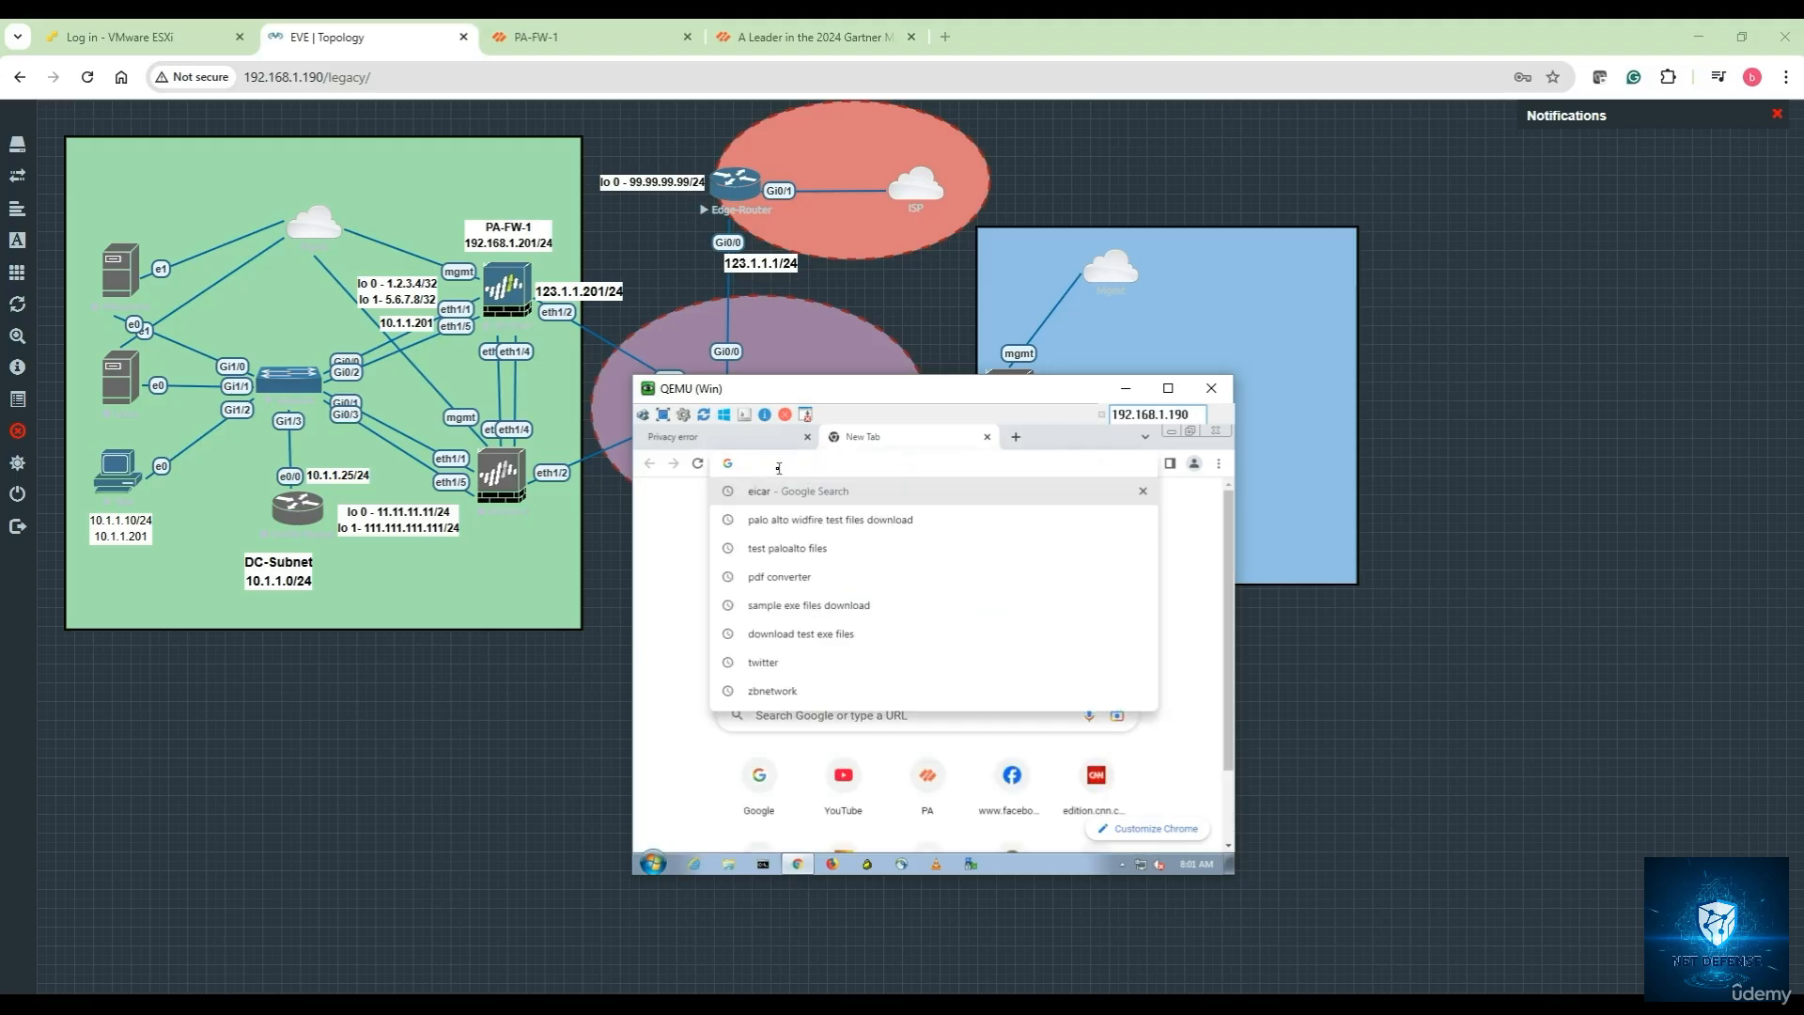
pyautogui.write('gmail.com')
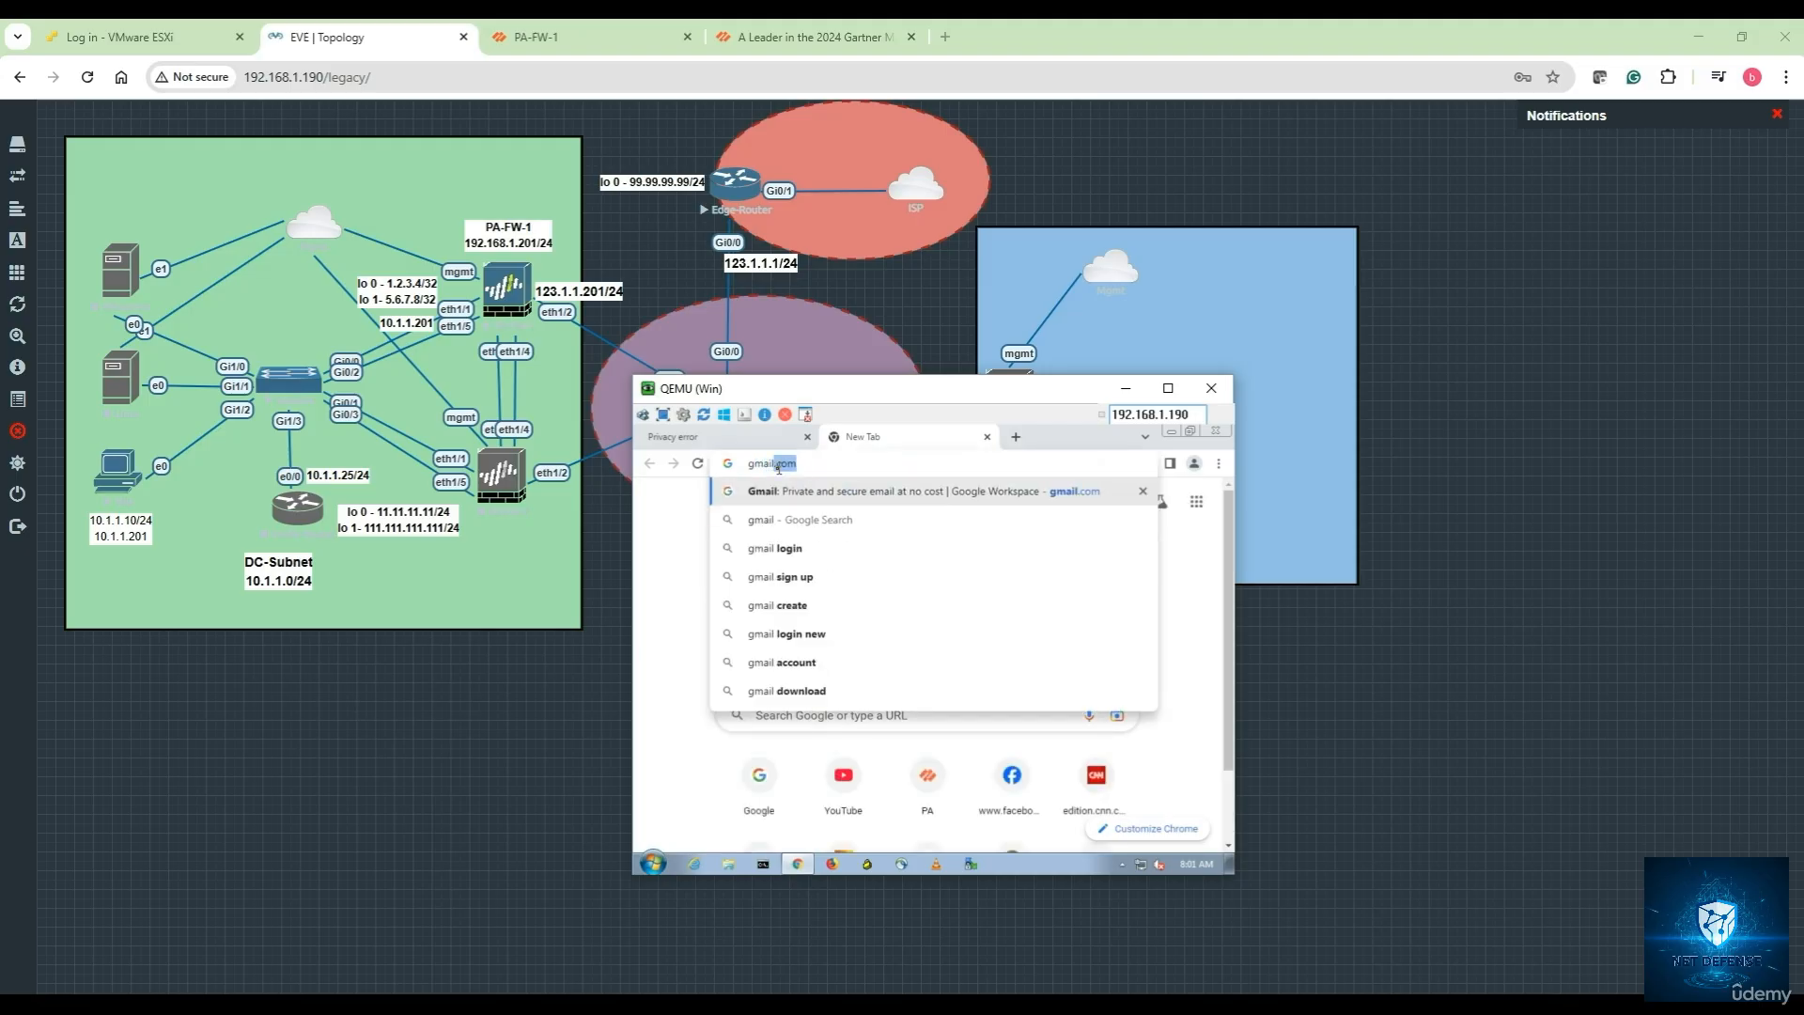
pyautogui.press('Return')
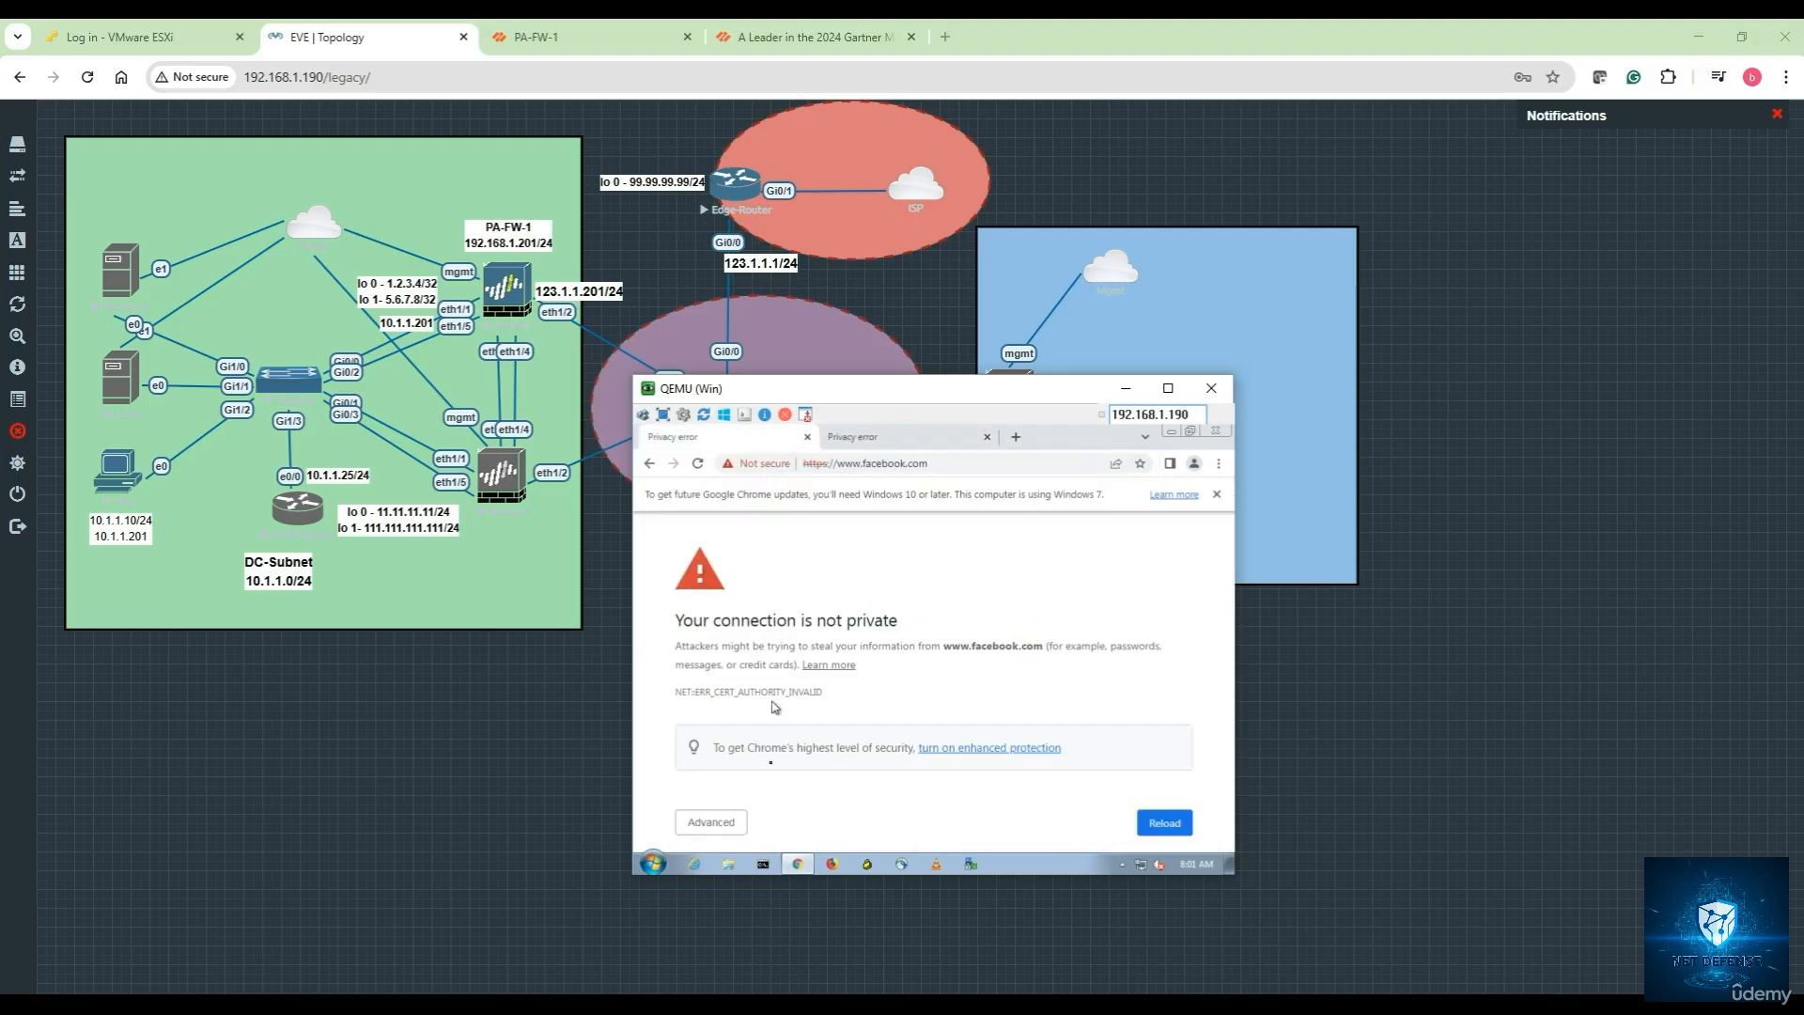
# Inspect the facebook certificate error details, then search bing, which loads normally
pyautogui.click(728, 824)
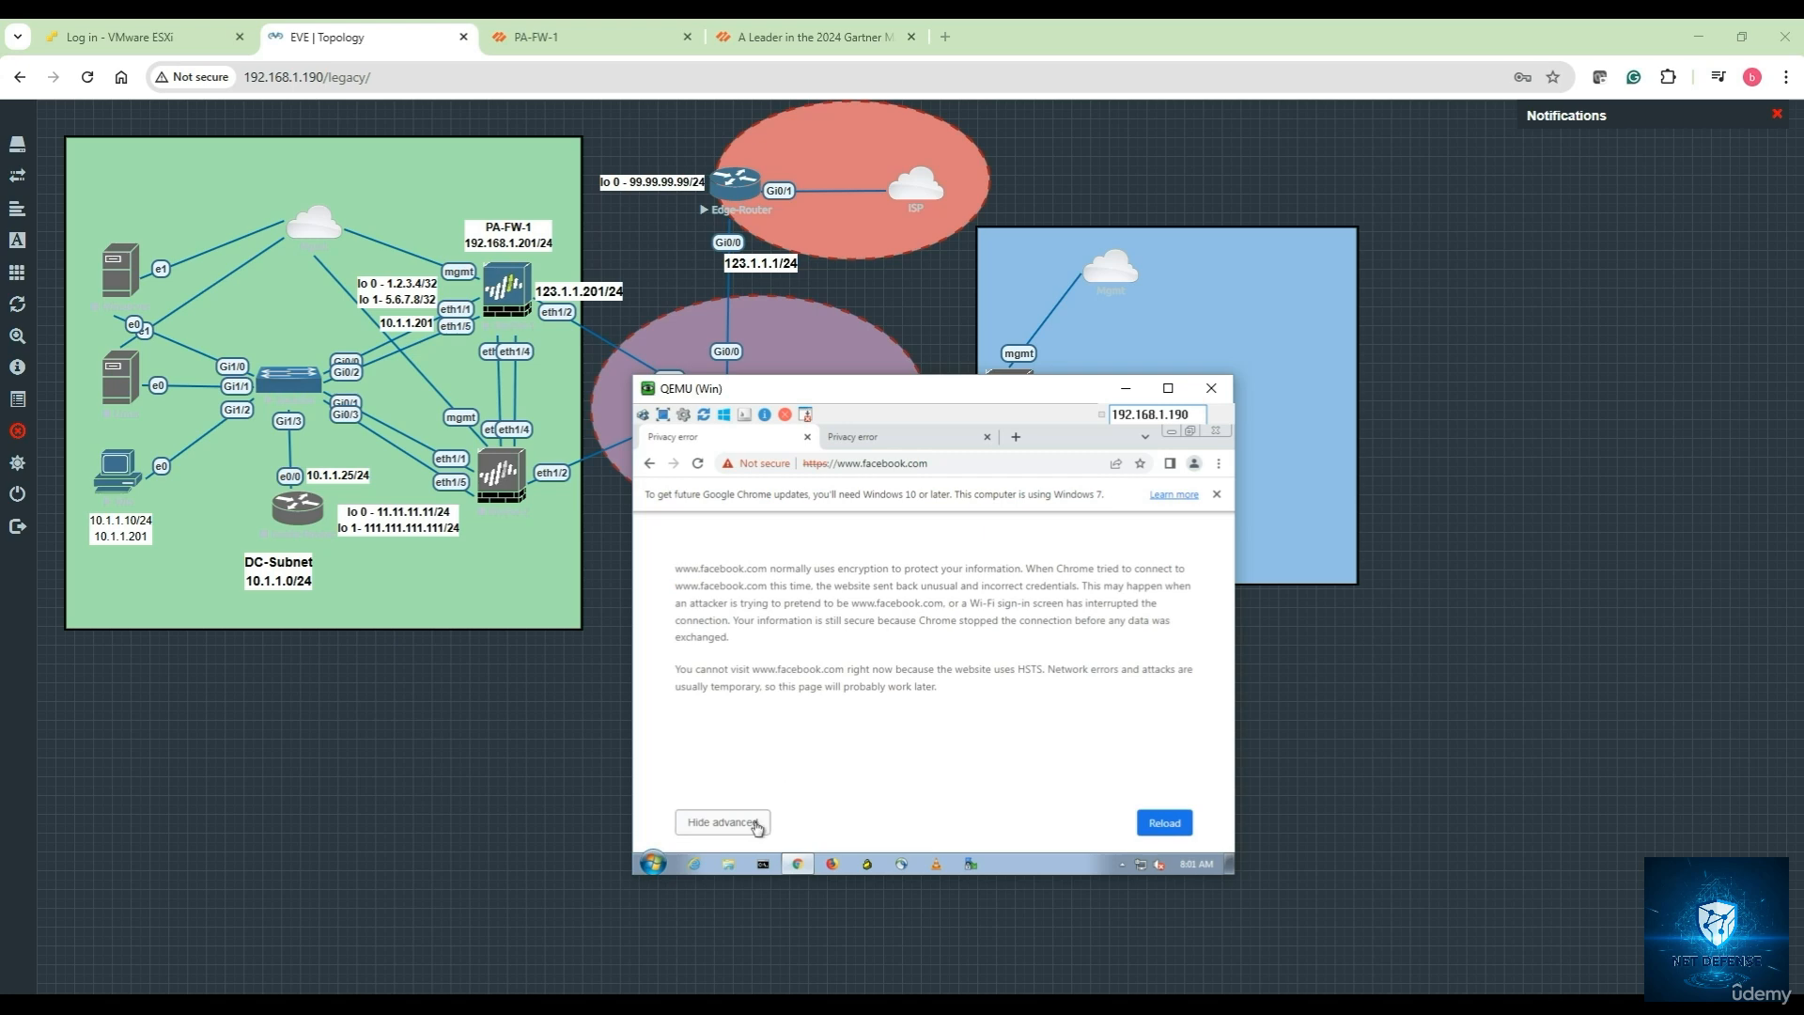
pyautogui.click(756, 824)
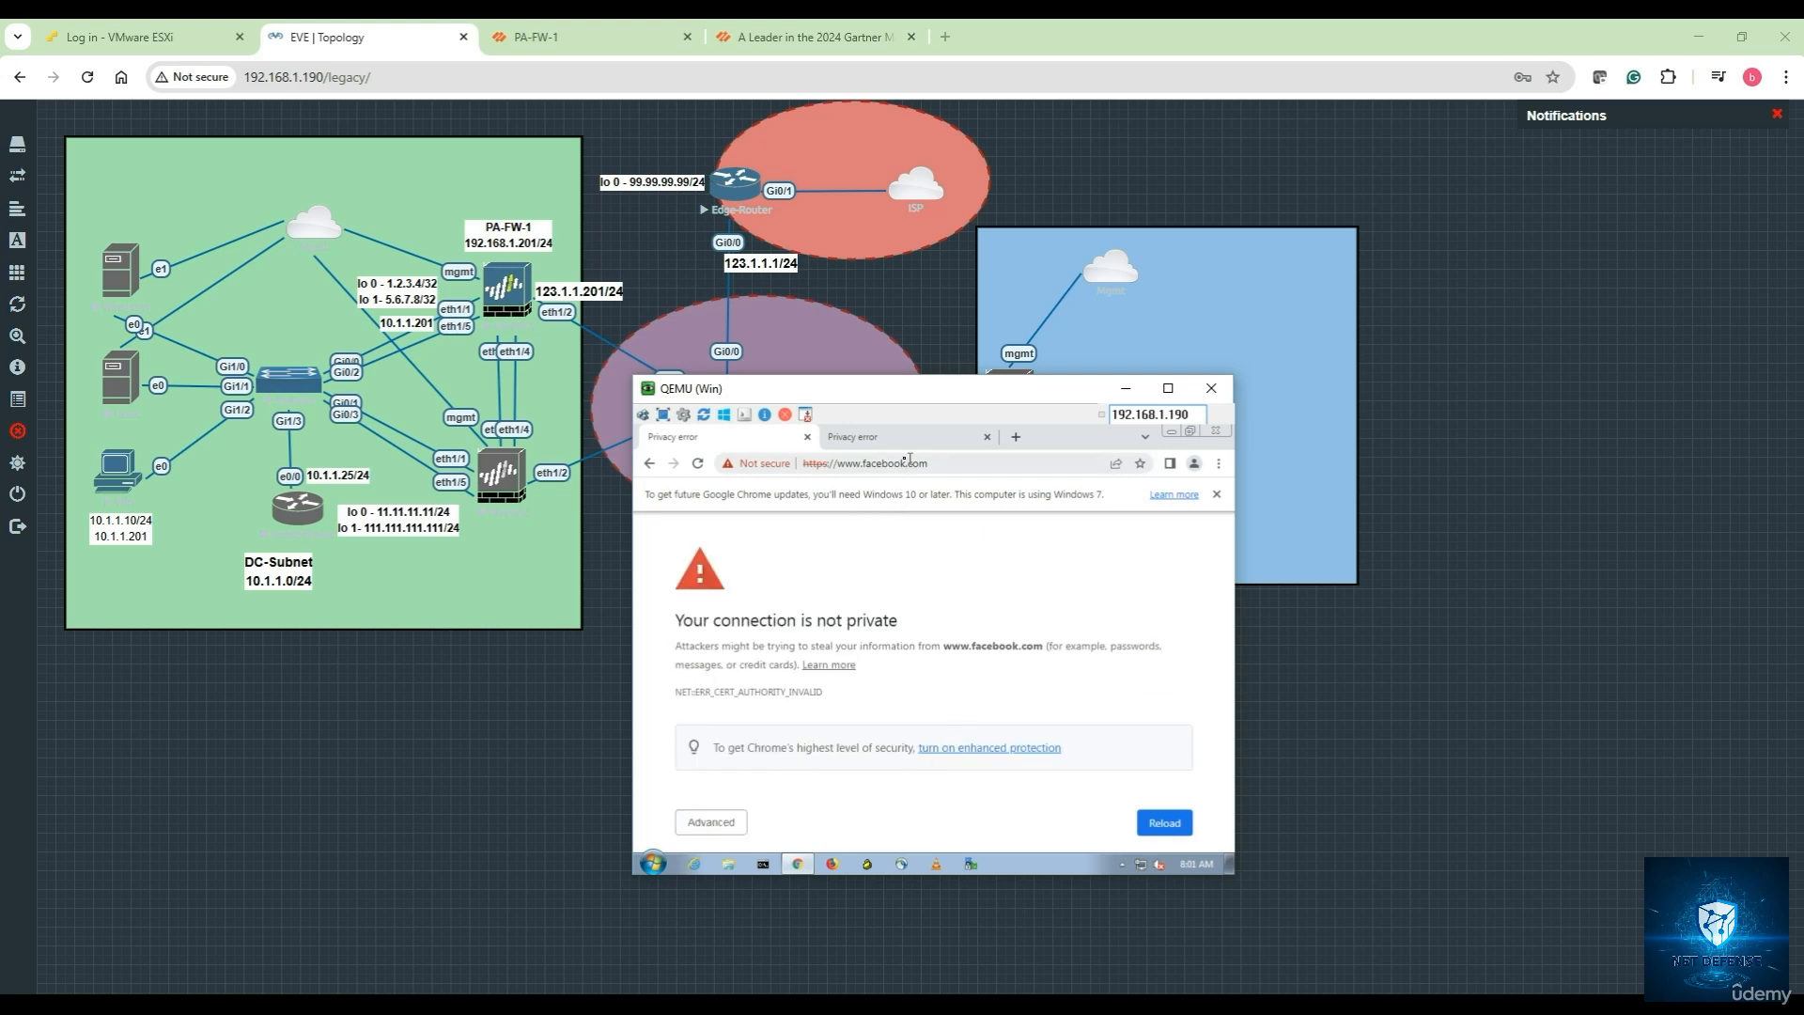
pyautogui.click(1218, 495)
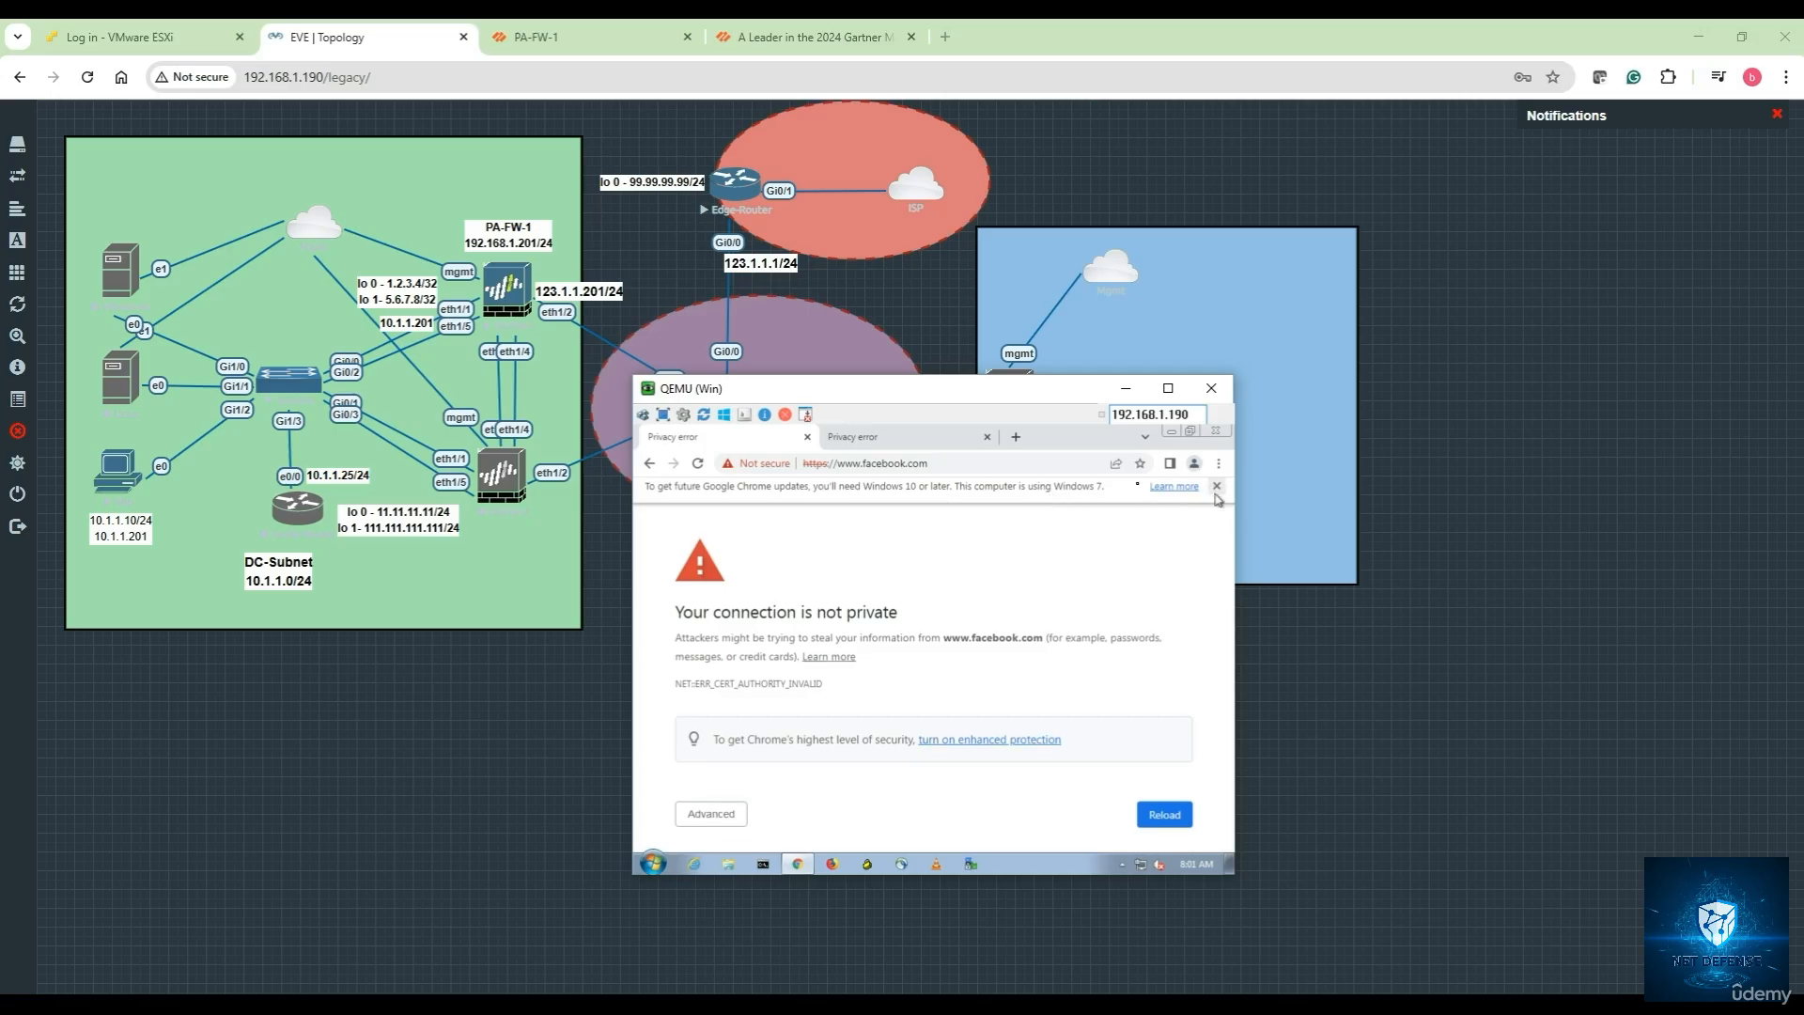
pyautogui.click(844, 465)
pyautogui.write('bing')
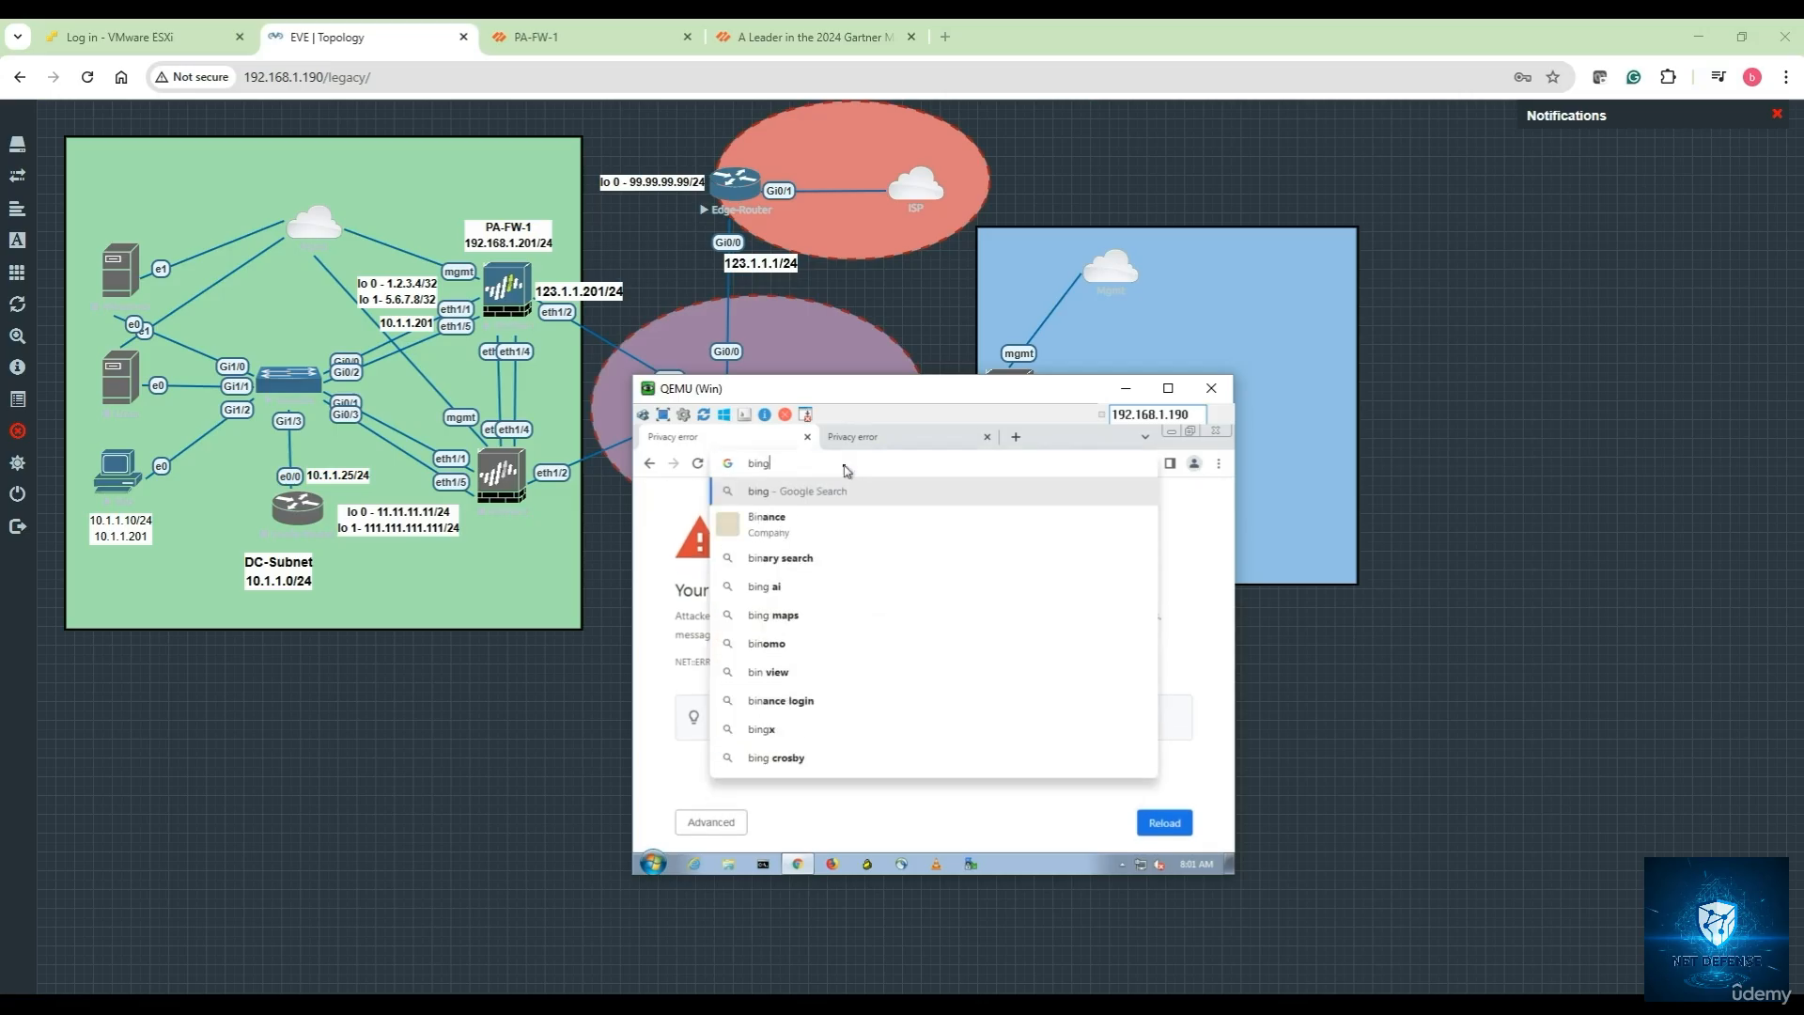
pyautogui.press('Return')
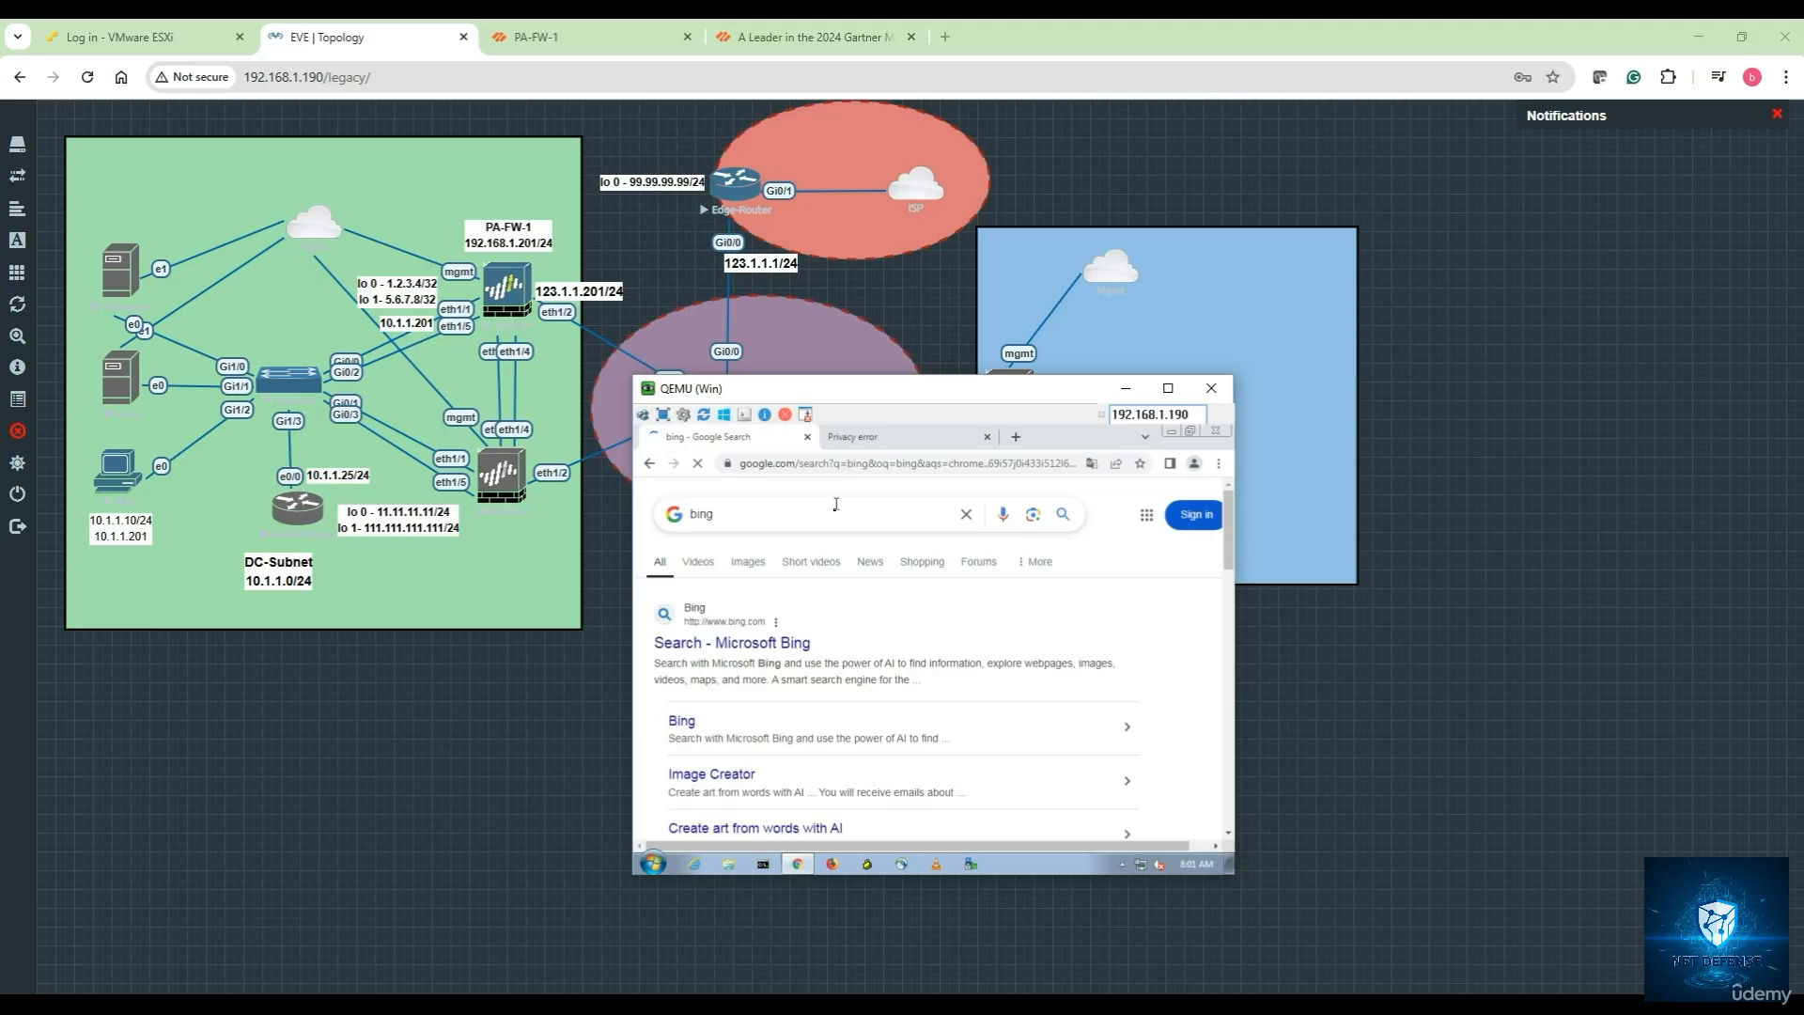
# Check the Gmail certificate error details and retry loading Gmail
pyautogui.click(868, 442)
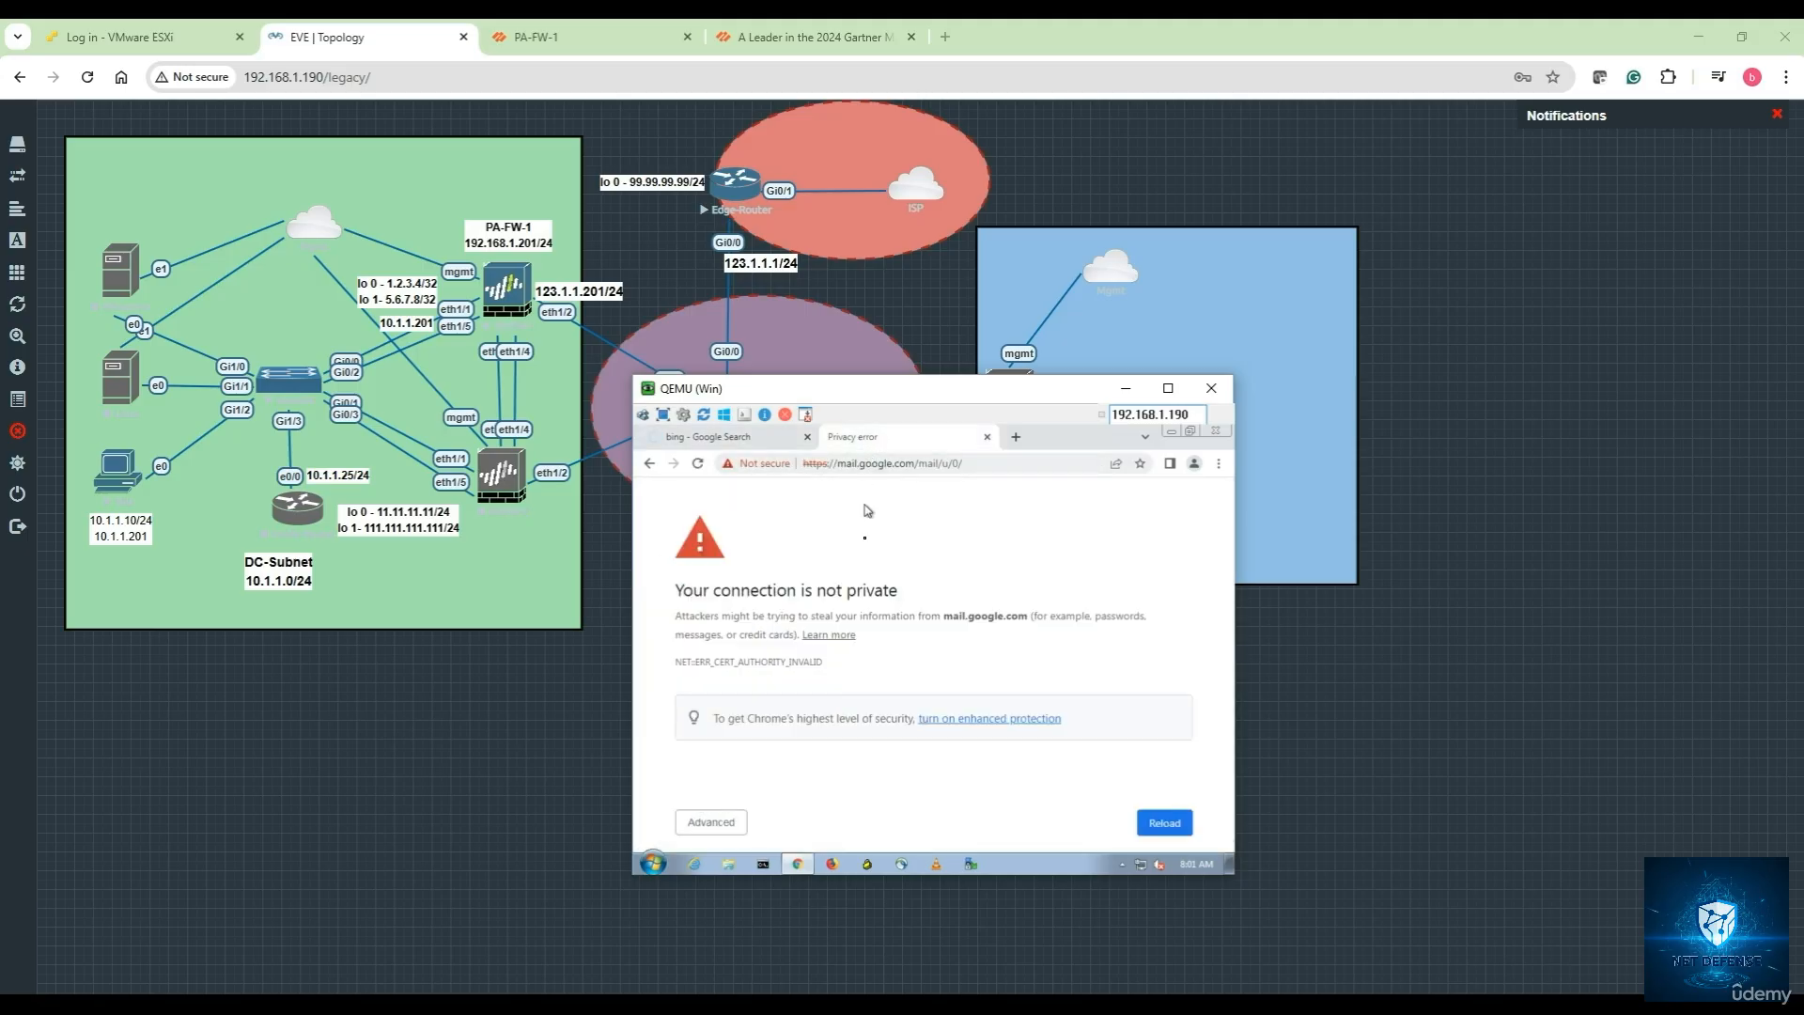
pyautogui.click(714, 822)
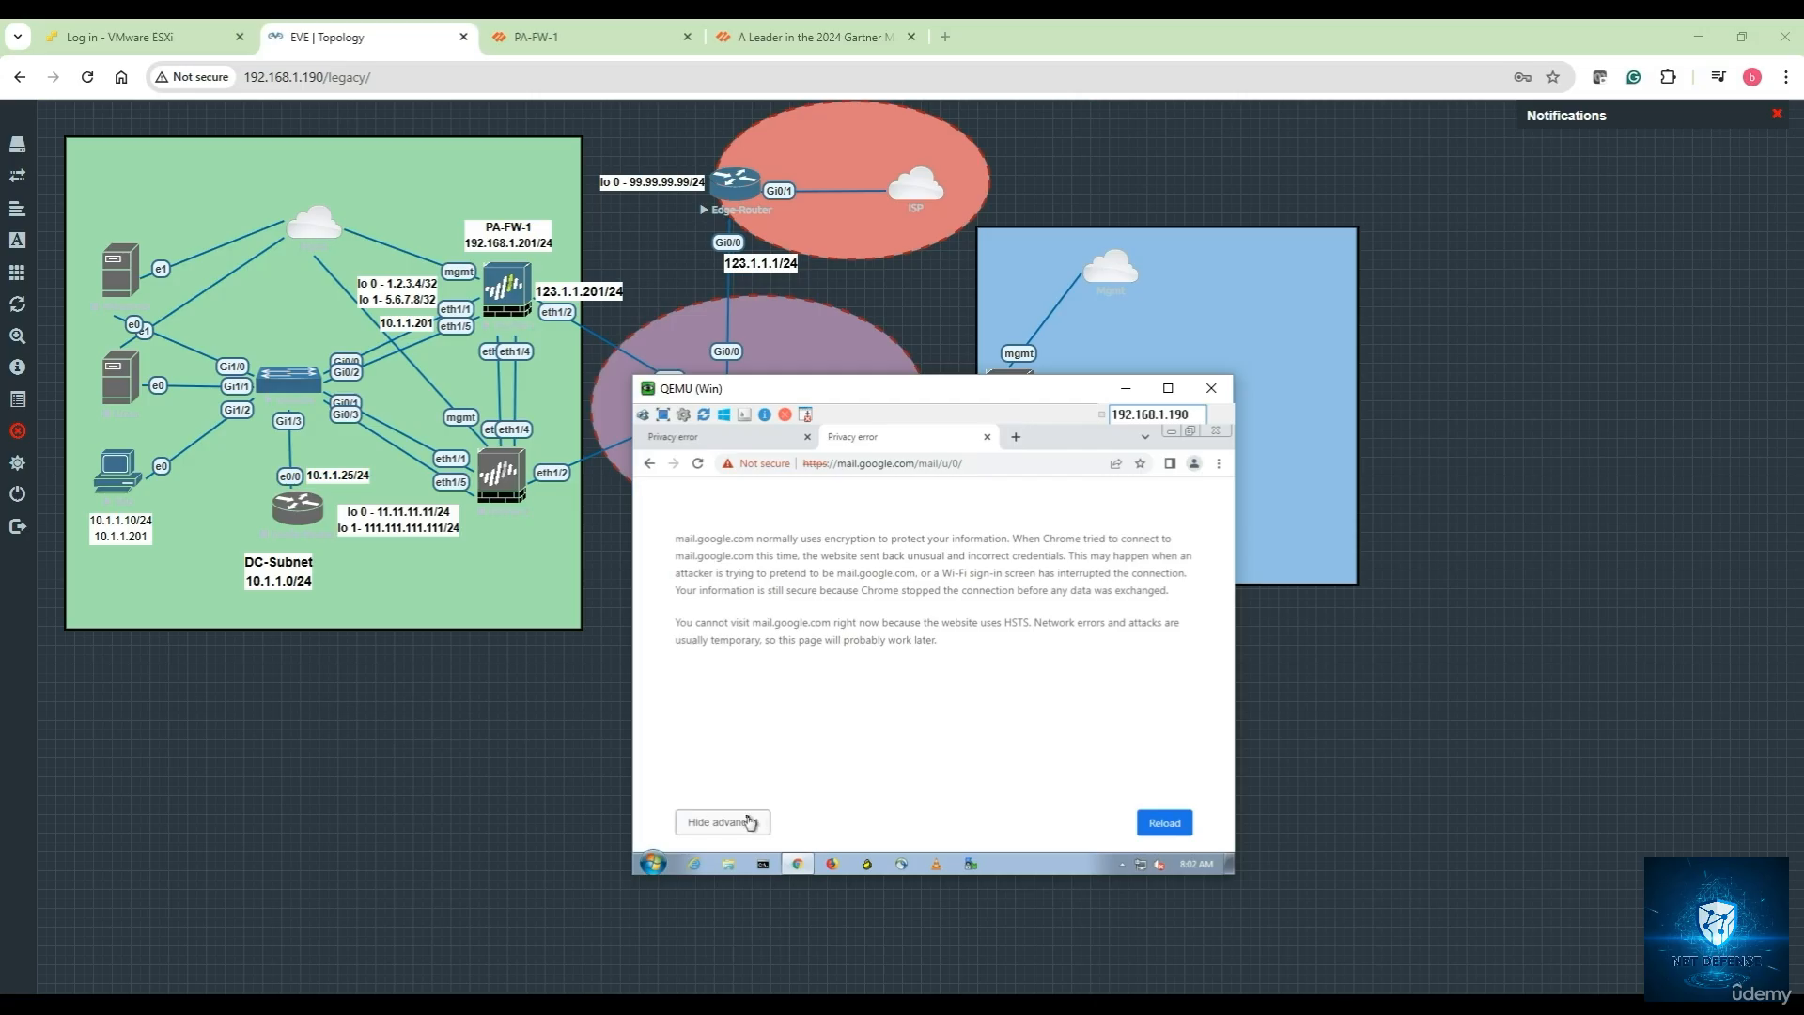
pyautogui.click(745, 819)
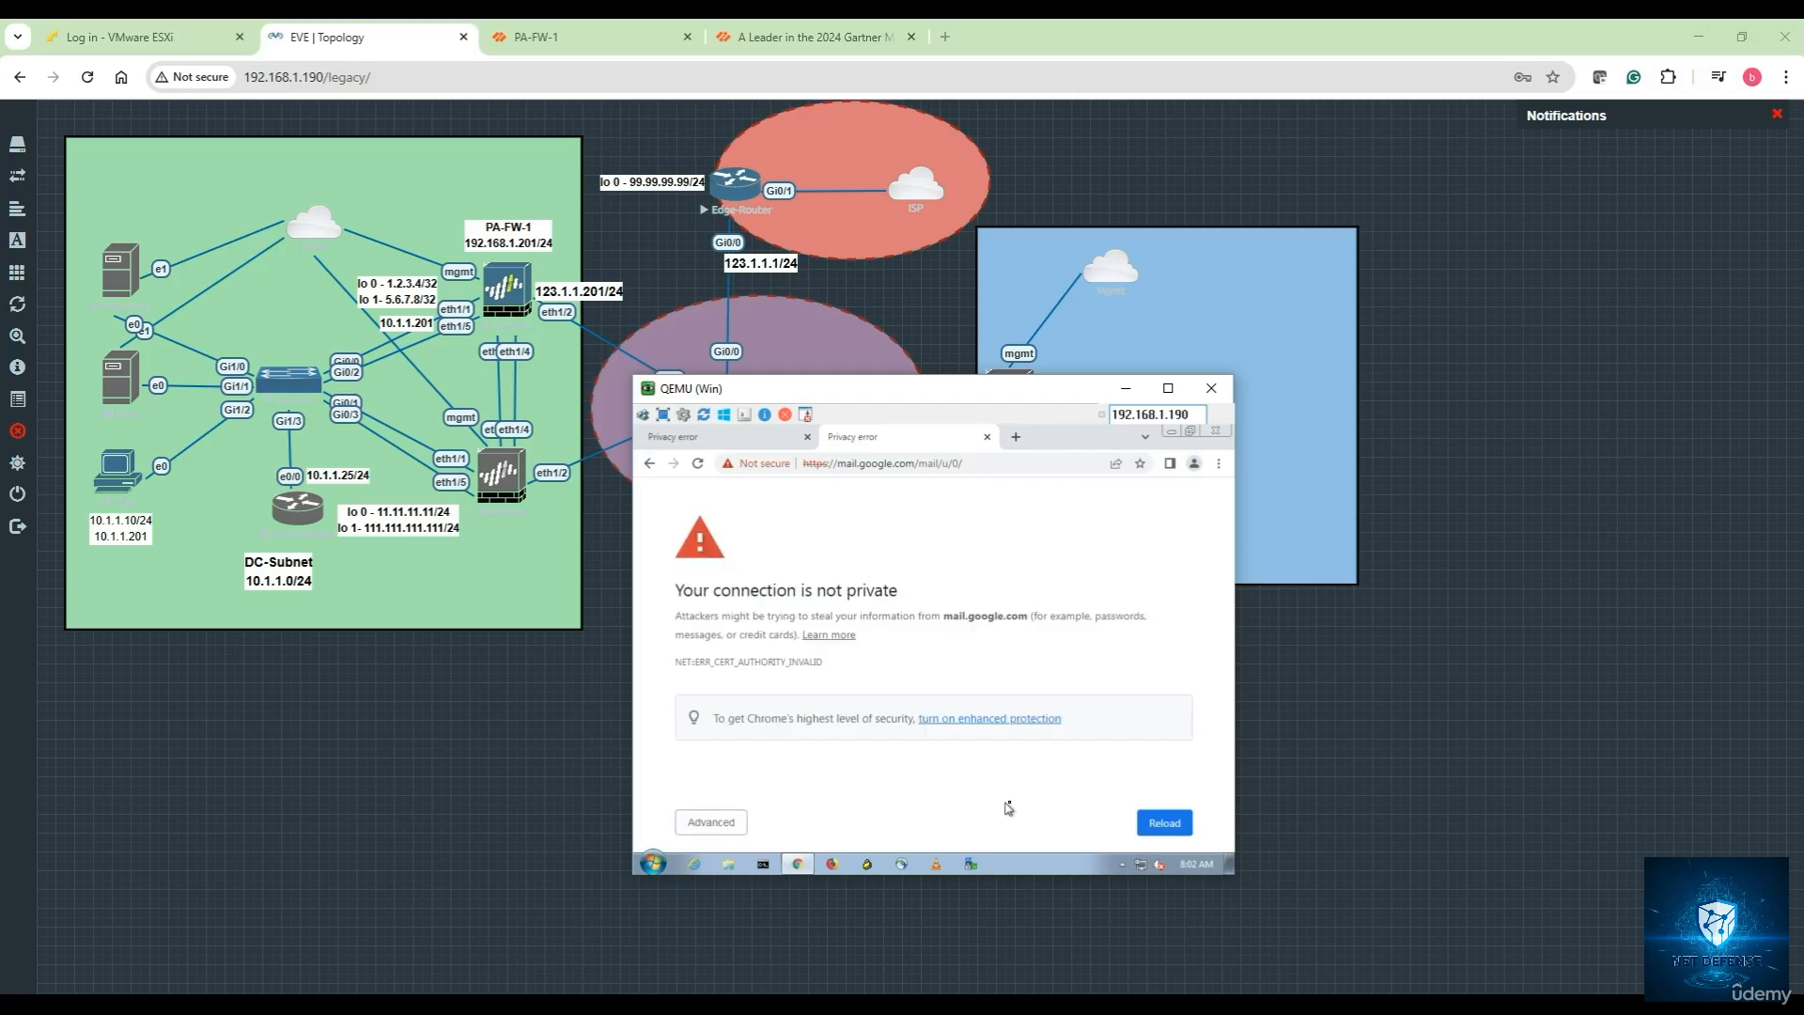
pyautogui.click(1161, 824)
# Start the Winserver node and open its UltraVNC console, moving the window aside
pyautogui.click(1125, 392)
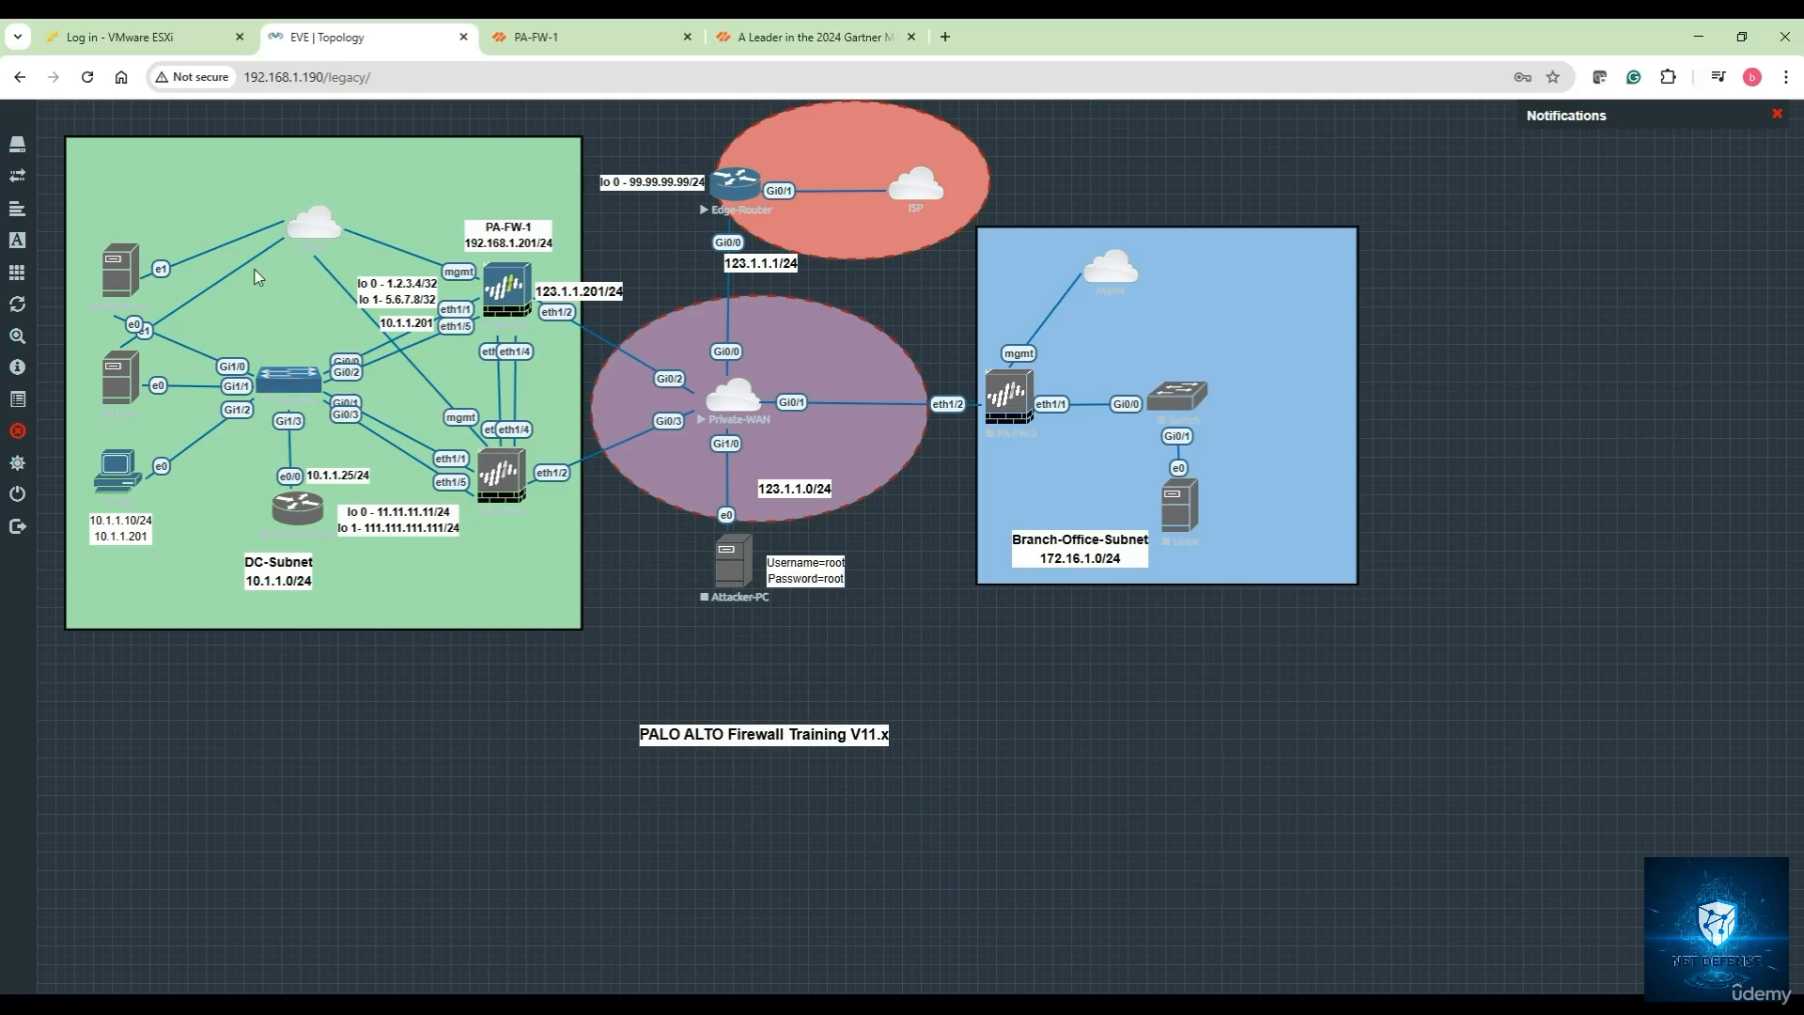
pyautogui.rightClick(128, 279)
pyautogui.click(184, 319)
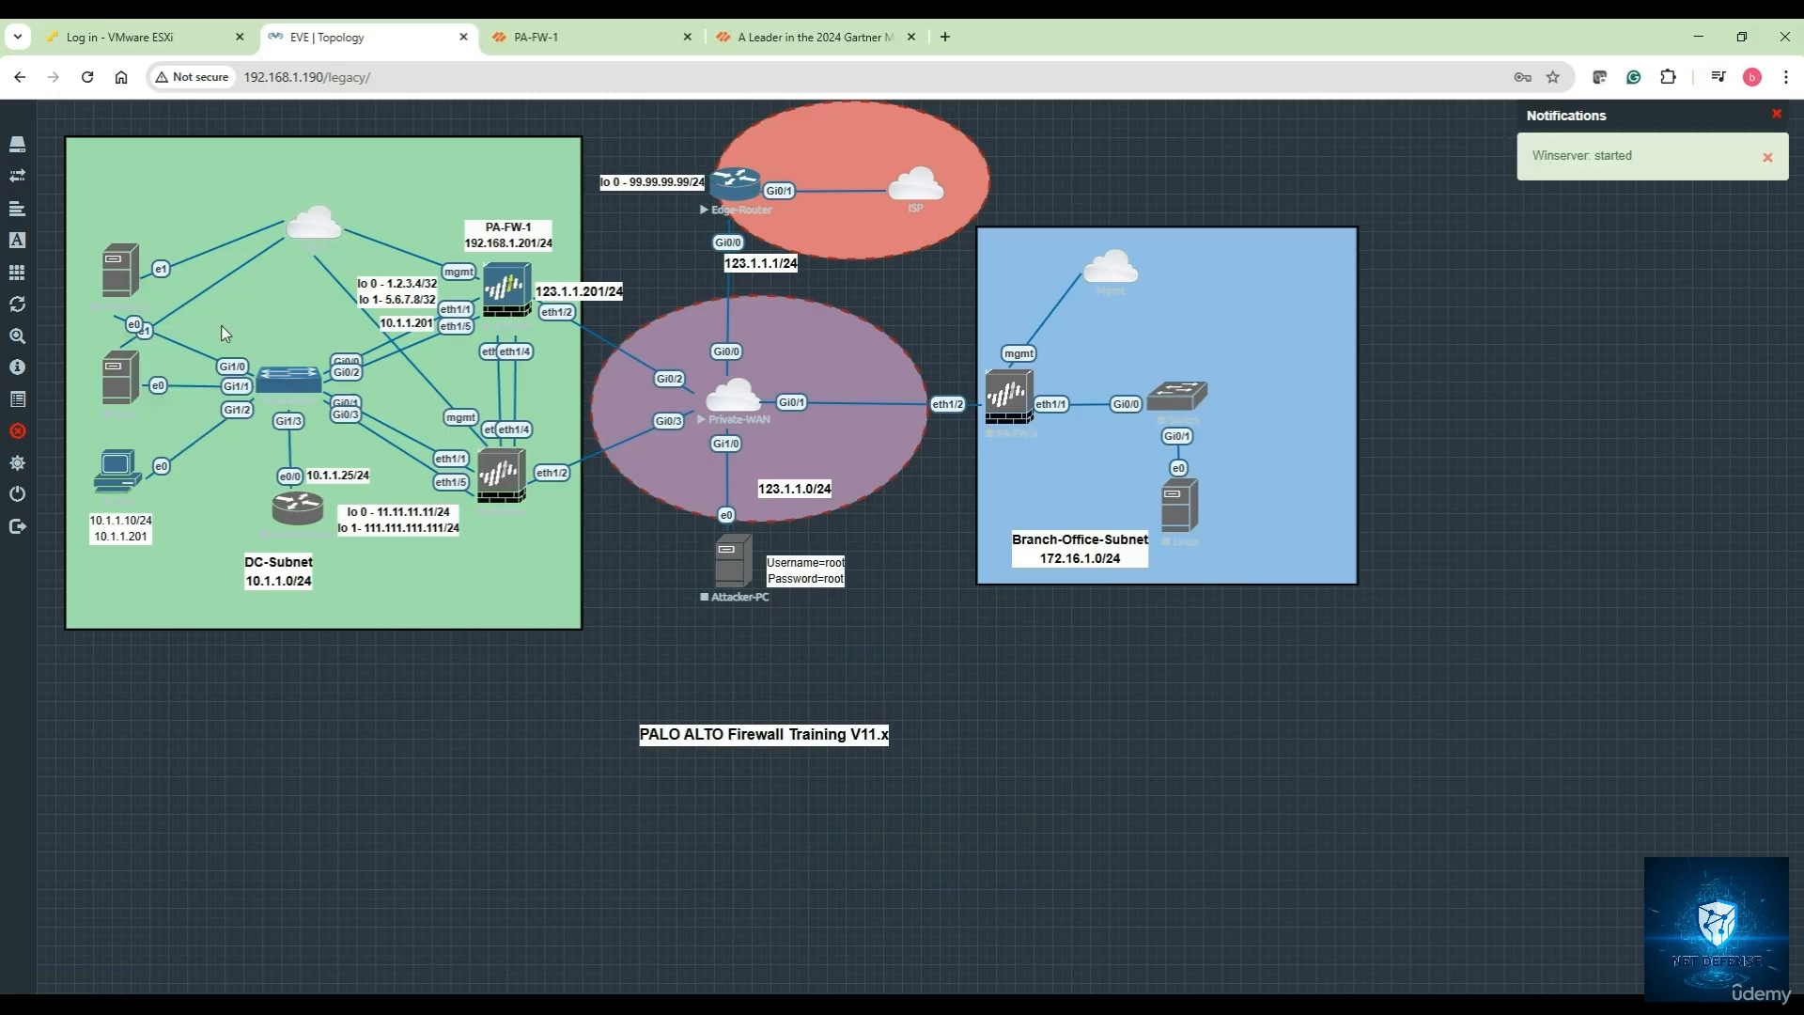
pyautogui.click(129, 280)
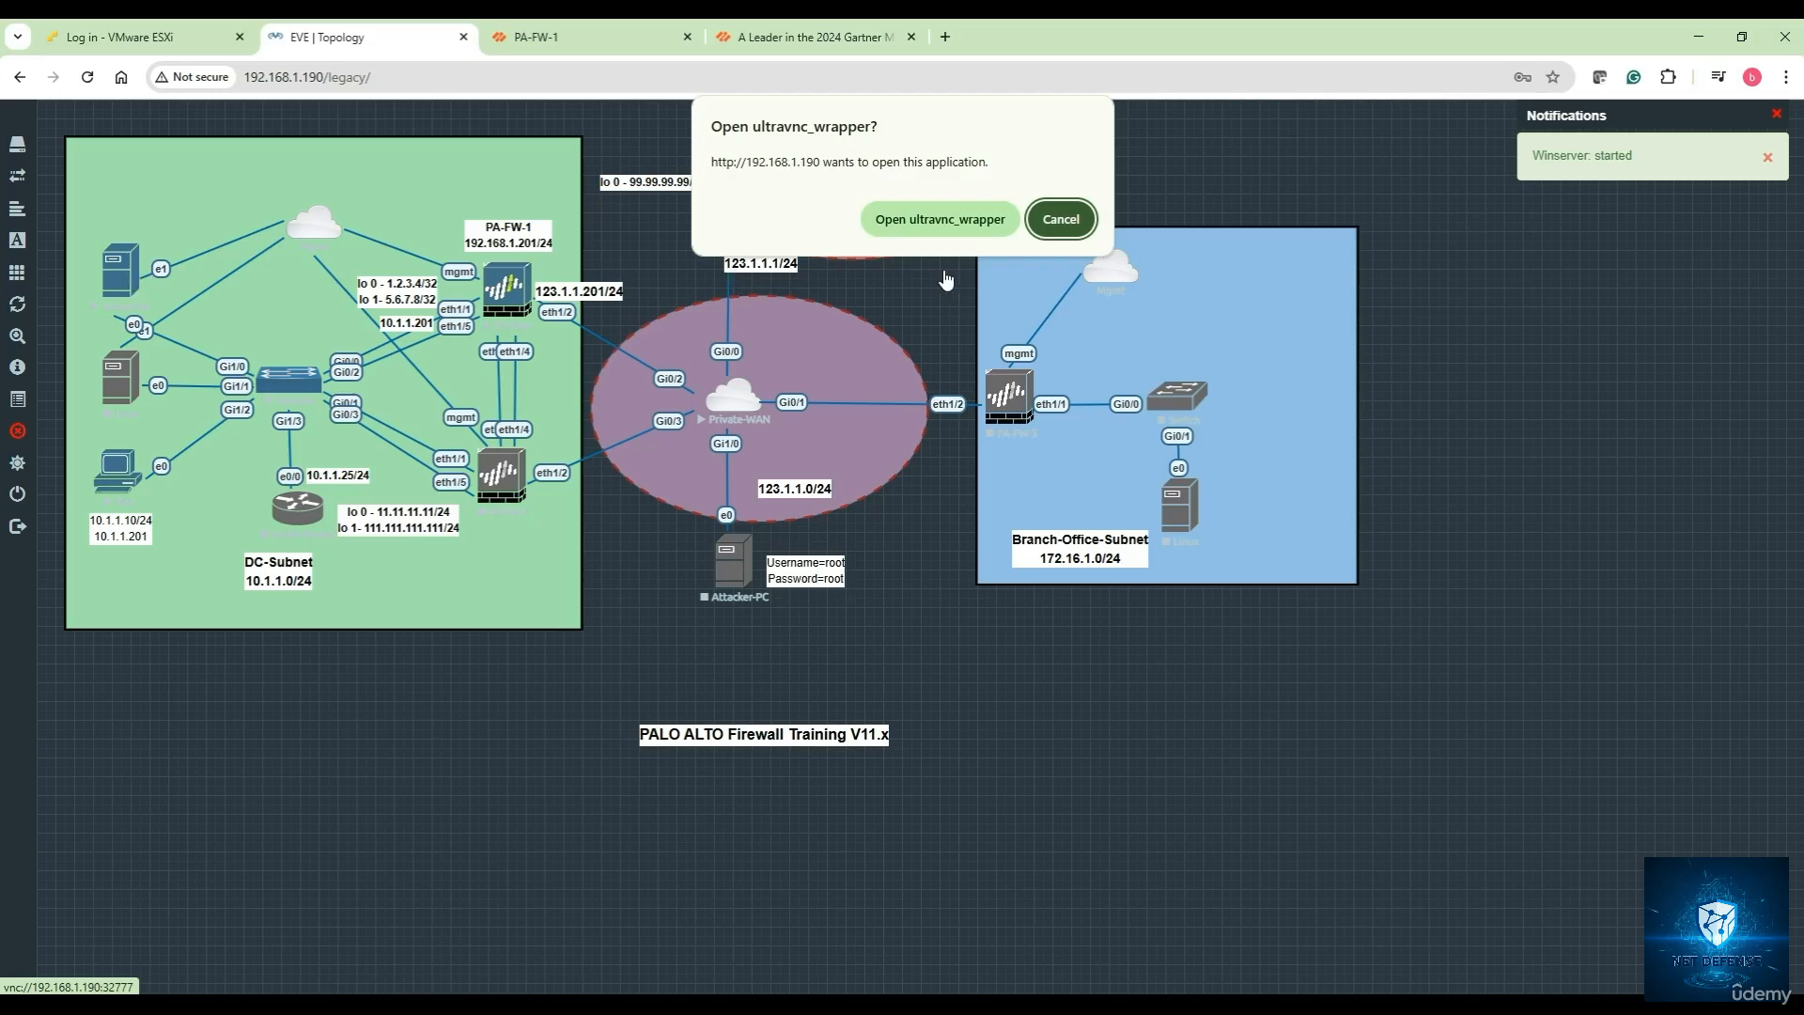
pyautogui.click(876, 222)
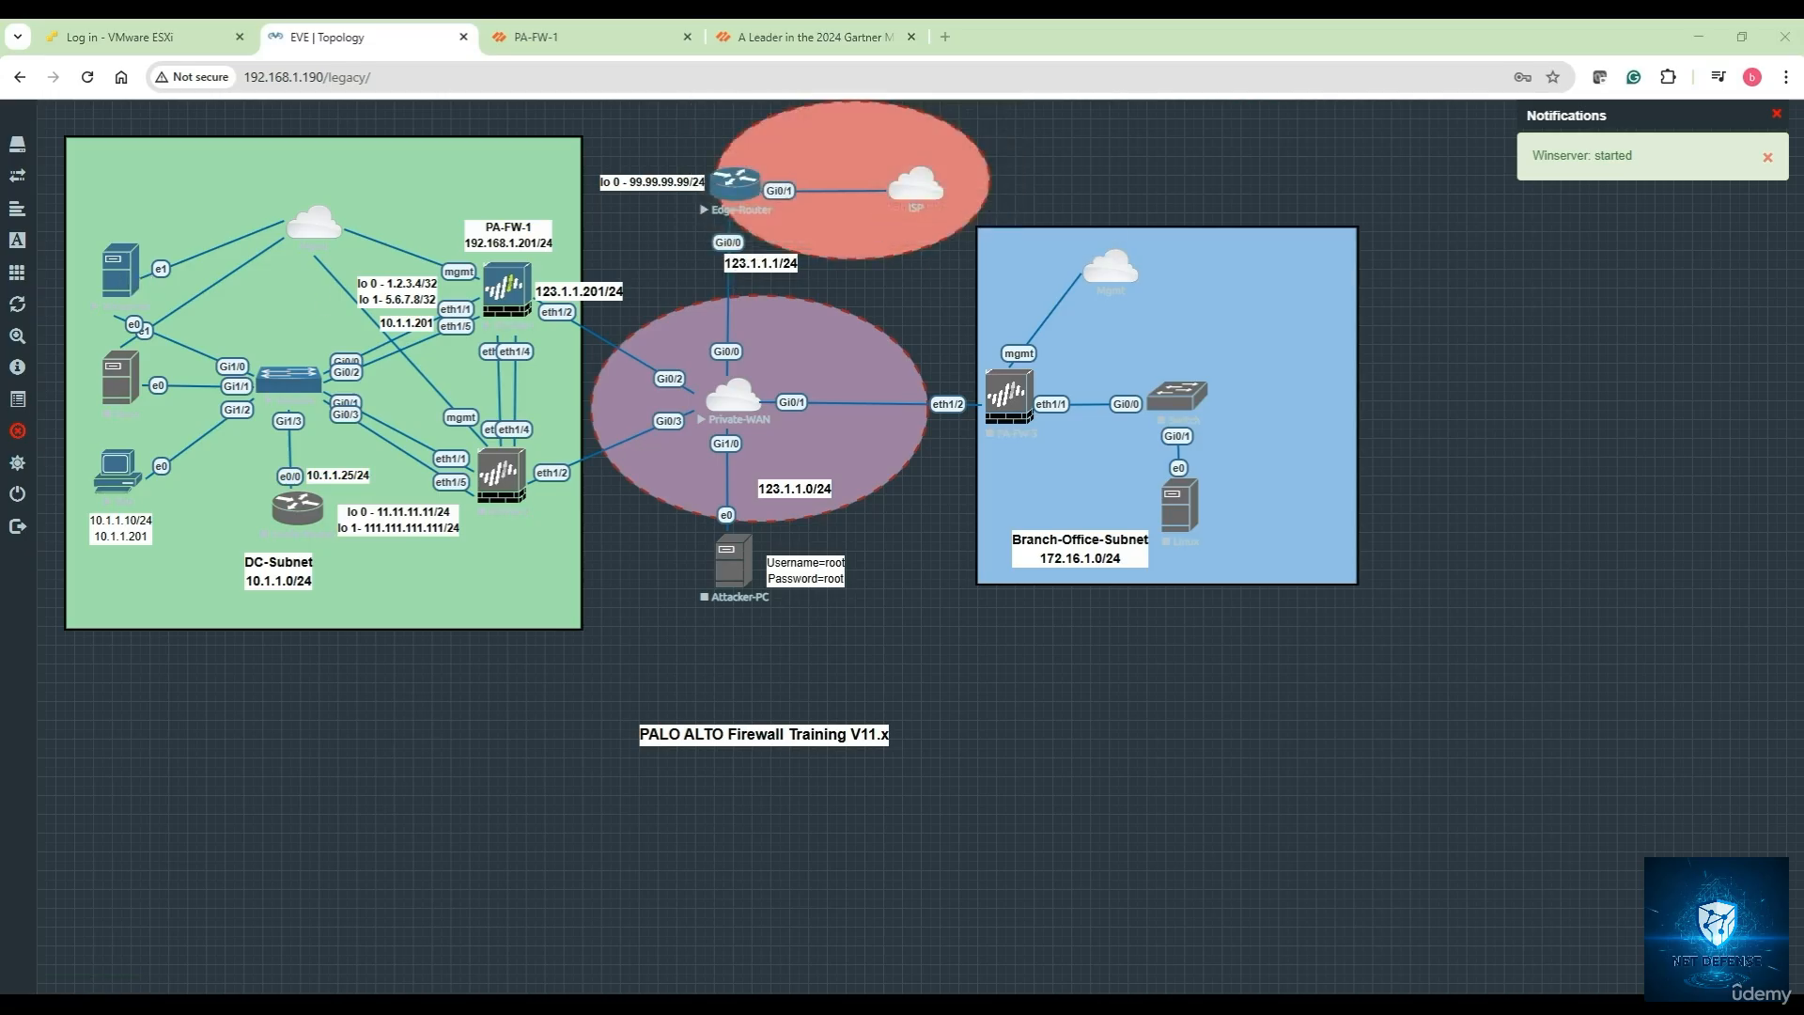
pyautogui.moveTo(533, 249); pyautogui.dragTo(945, 374)
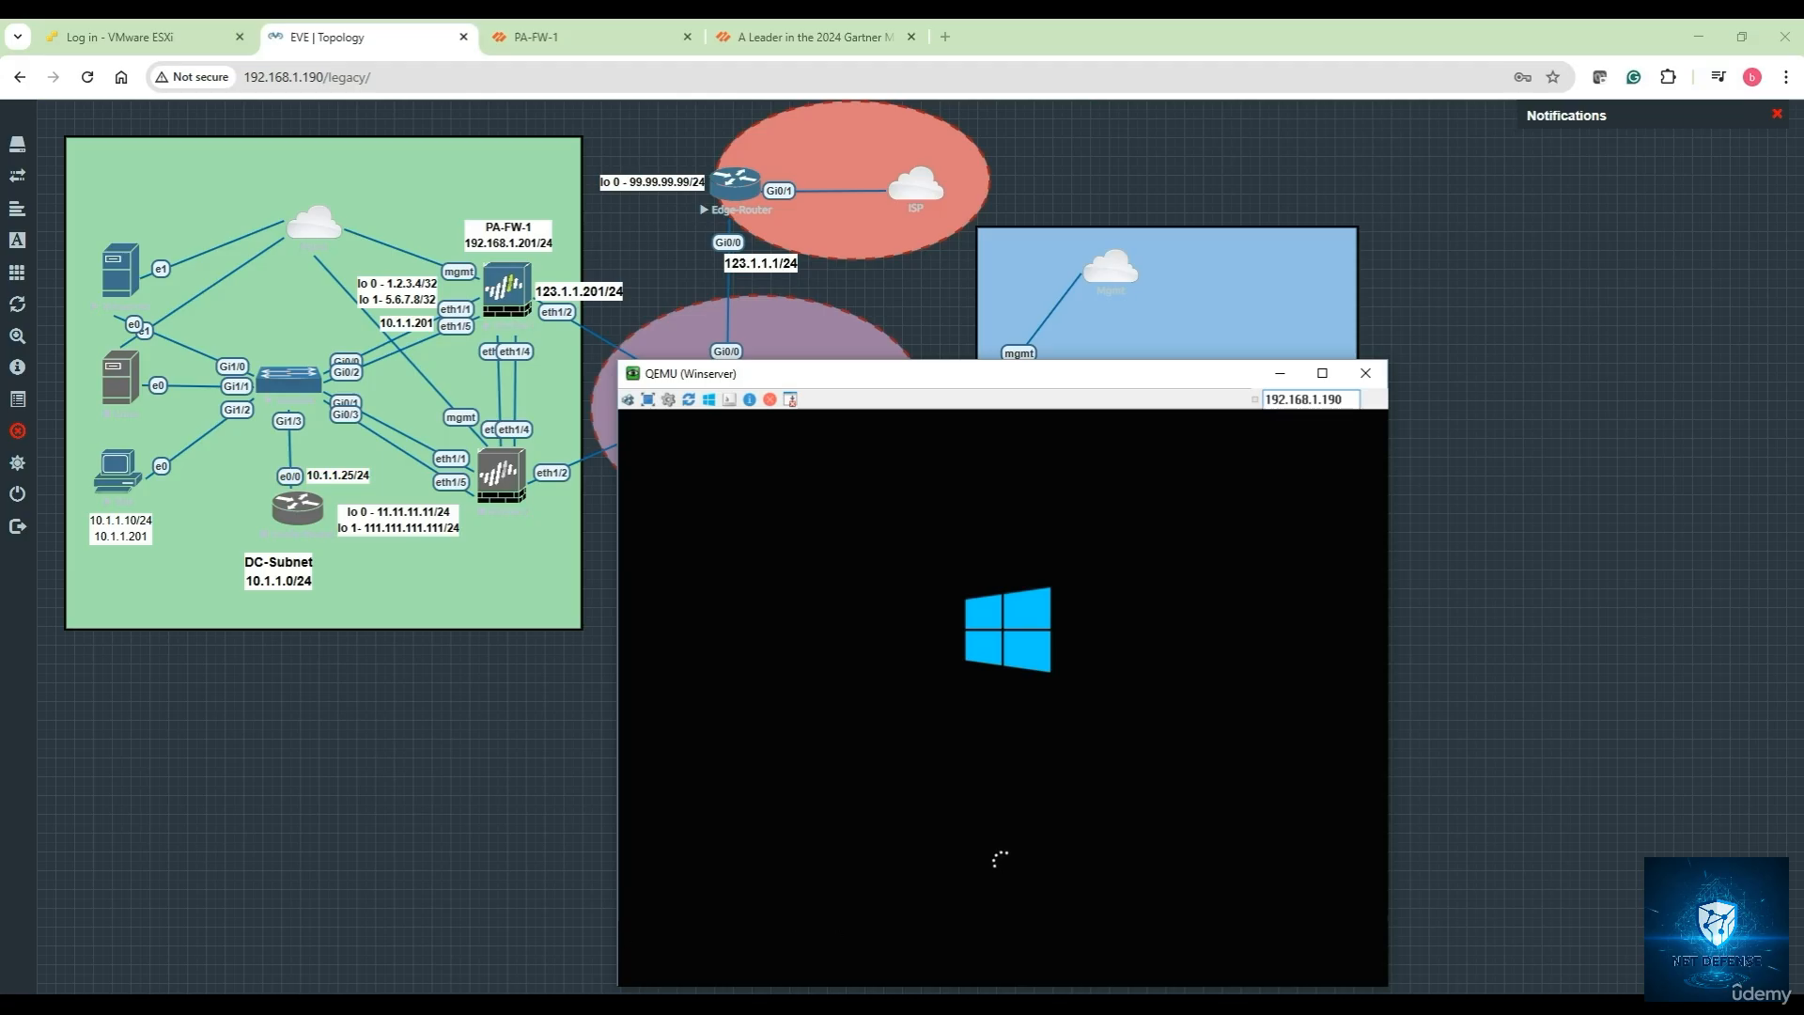
# Add a paragraph defining App-ID as signature-based detection classifying traffic by application, not port
pyautogui.hotkey('alt', 'Tab')
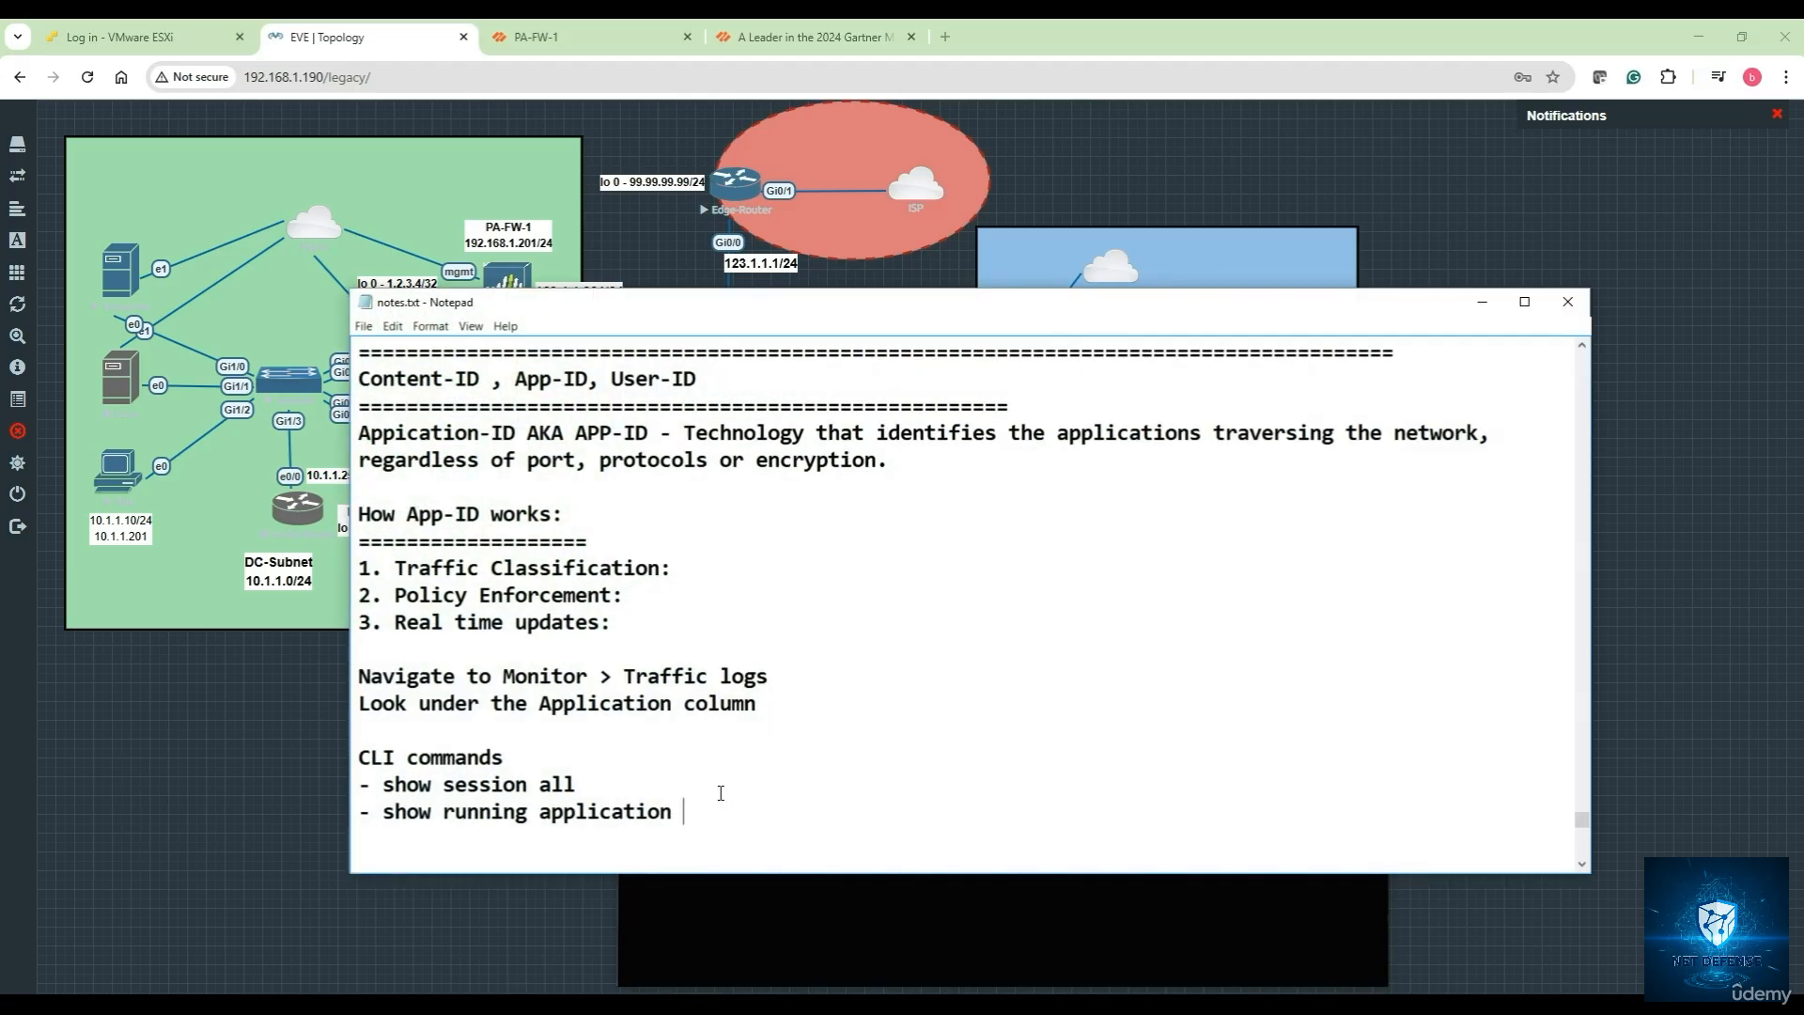
pyautogui.press('Return')
pyautogui.press('Return')
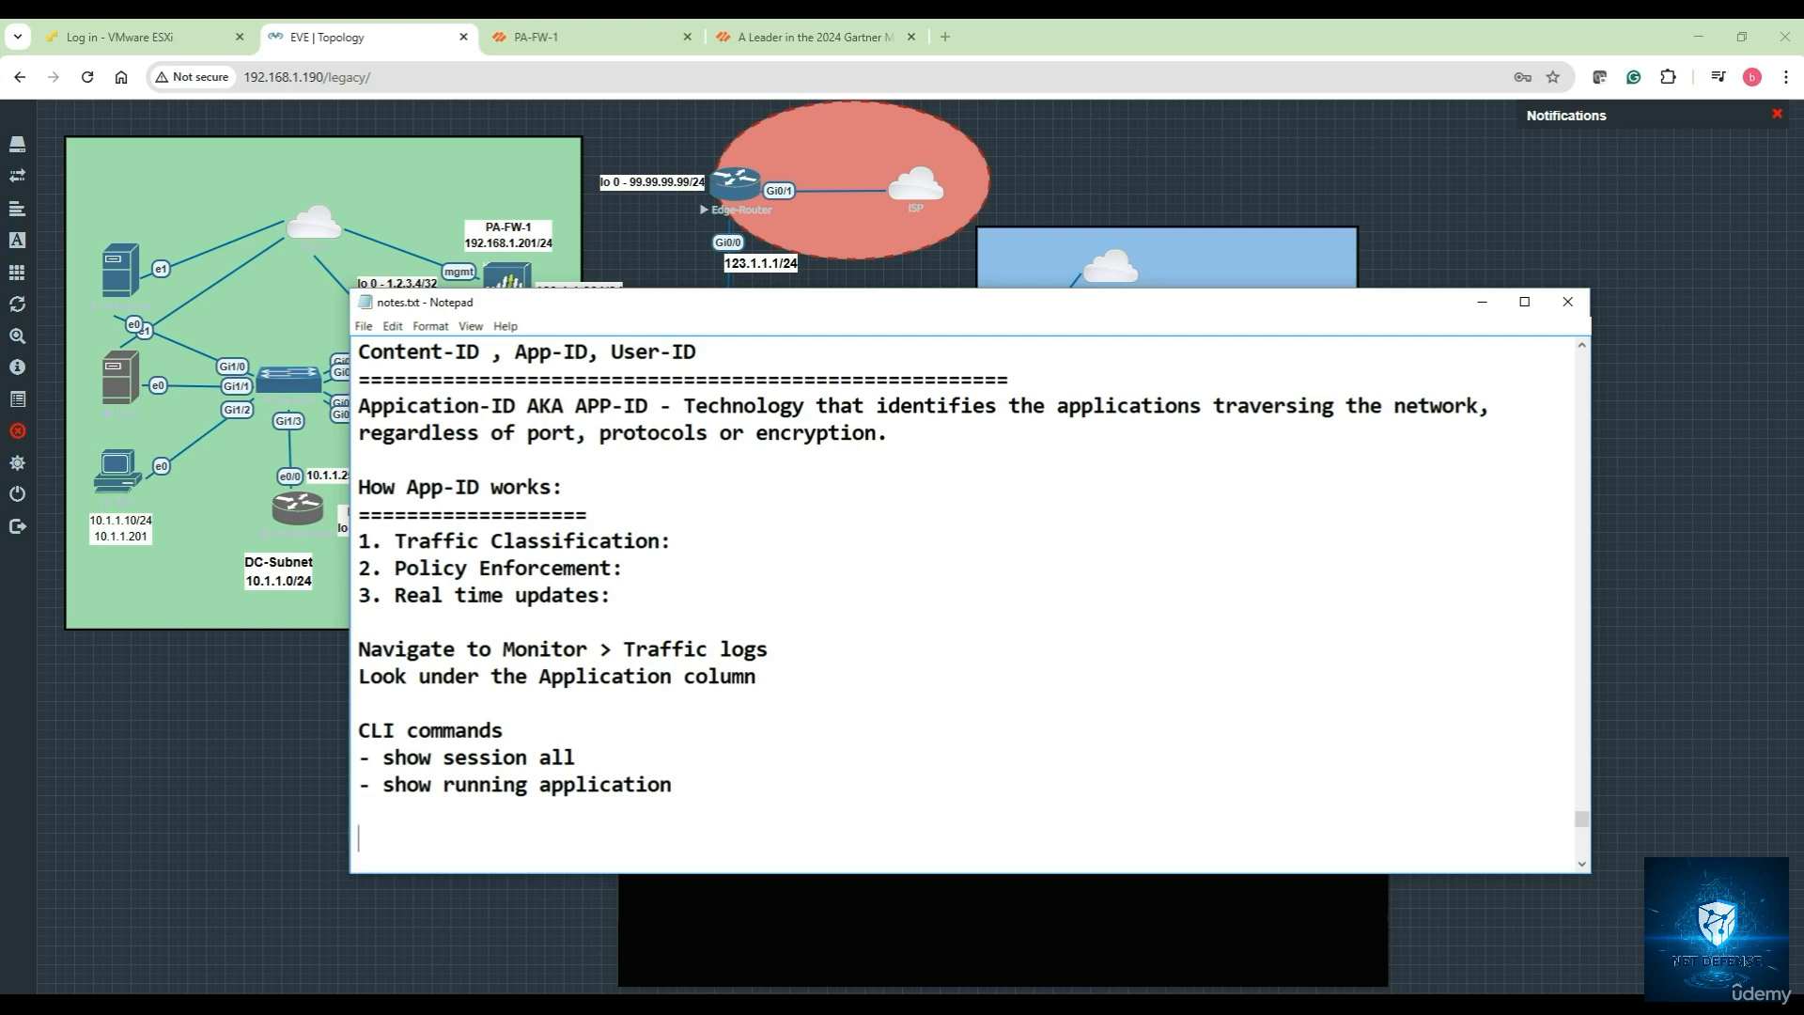
pyautogui.write('App-ID feature is ')
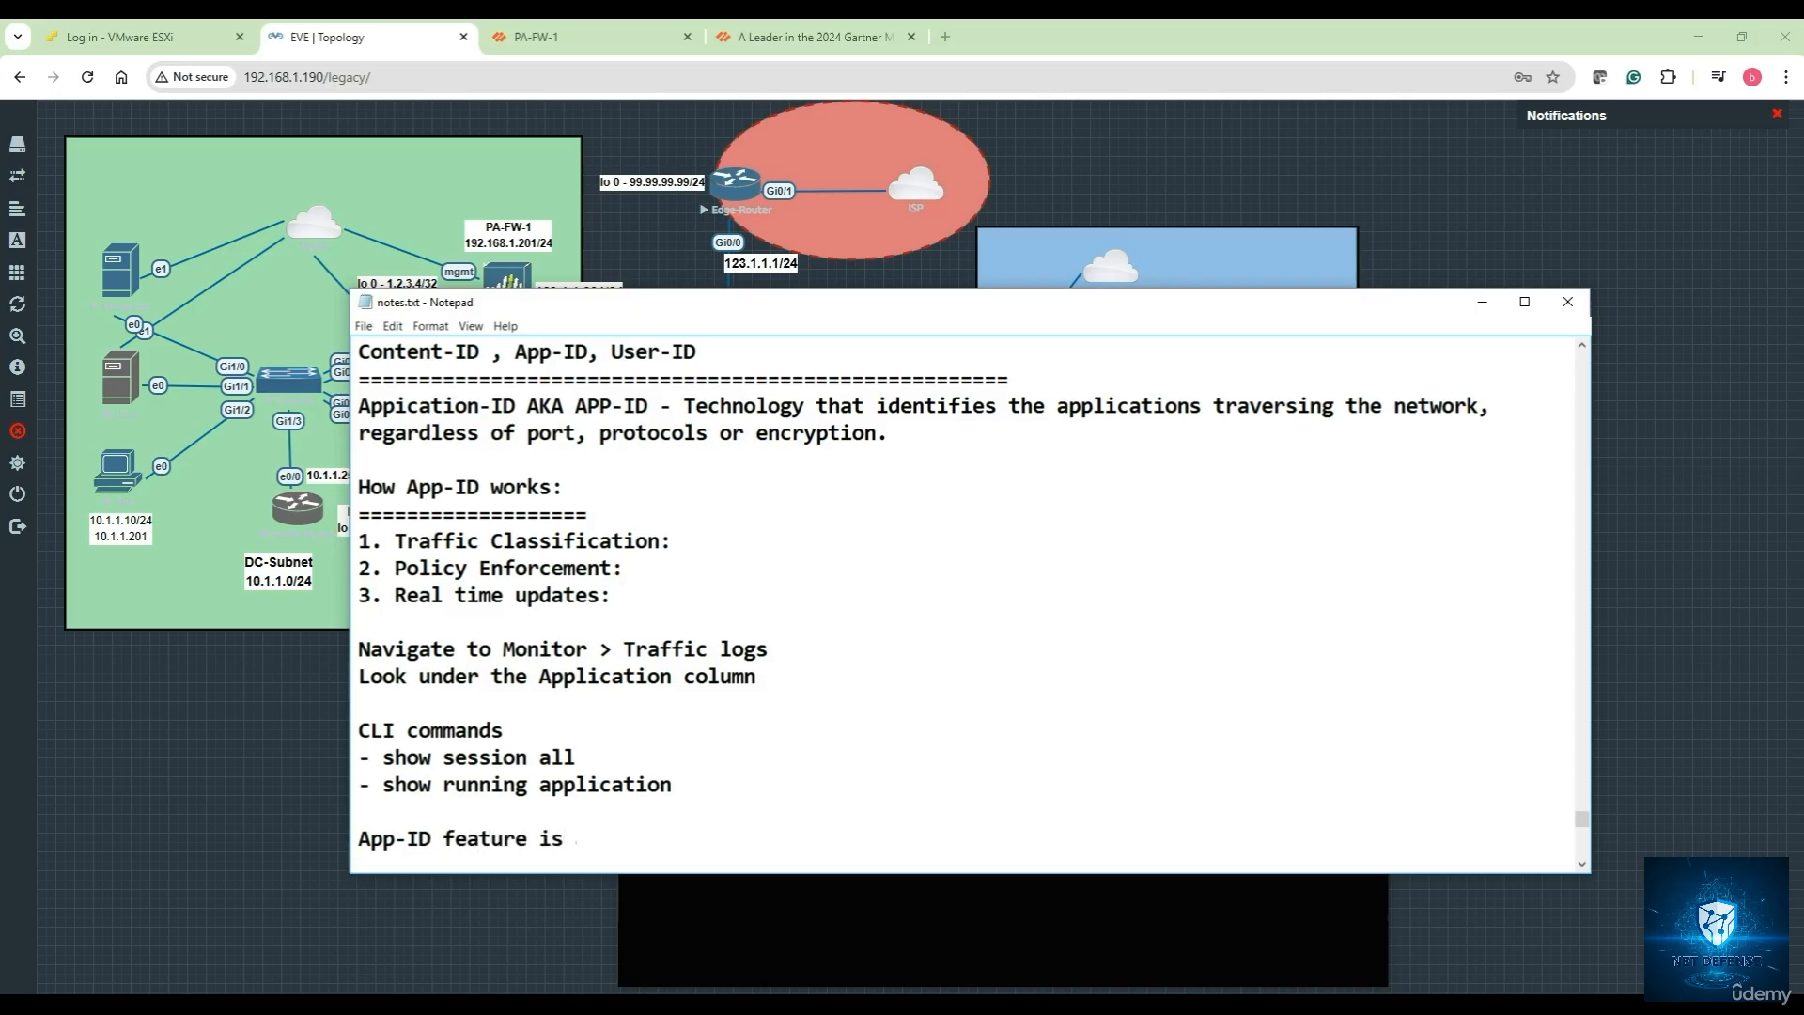
pyautogui.write('a signature based de')
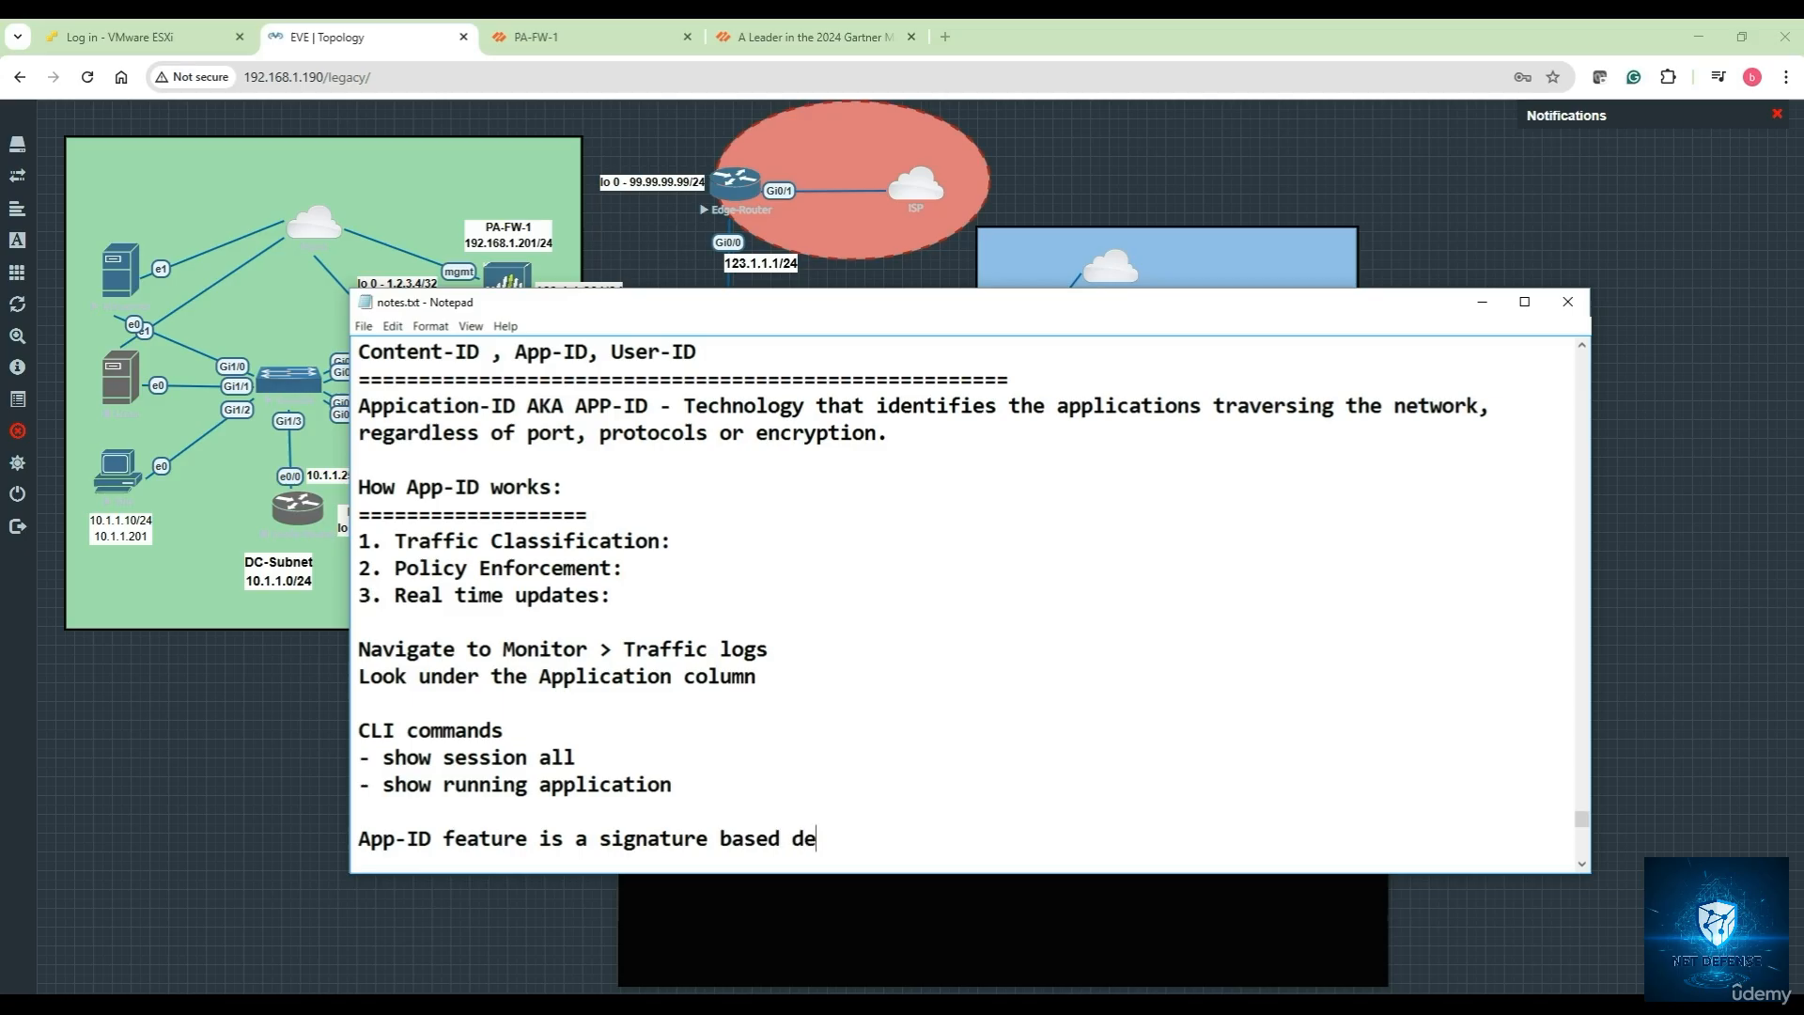
pyautogui.write('tection technology ')
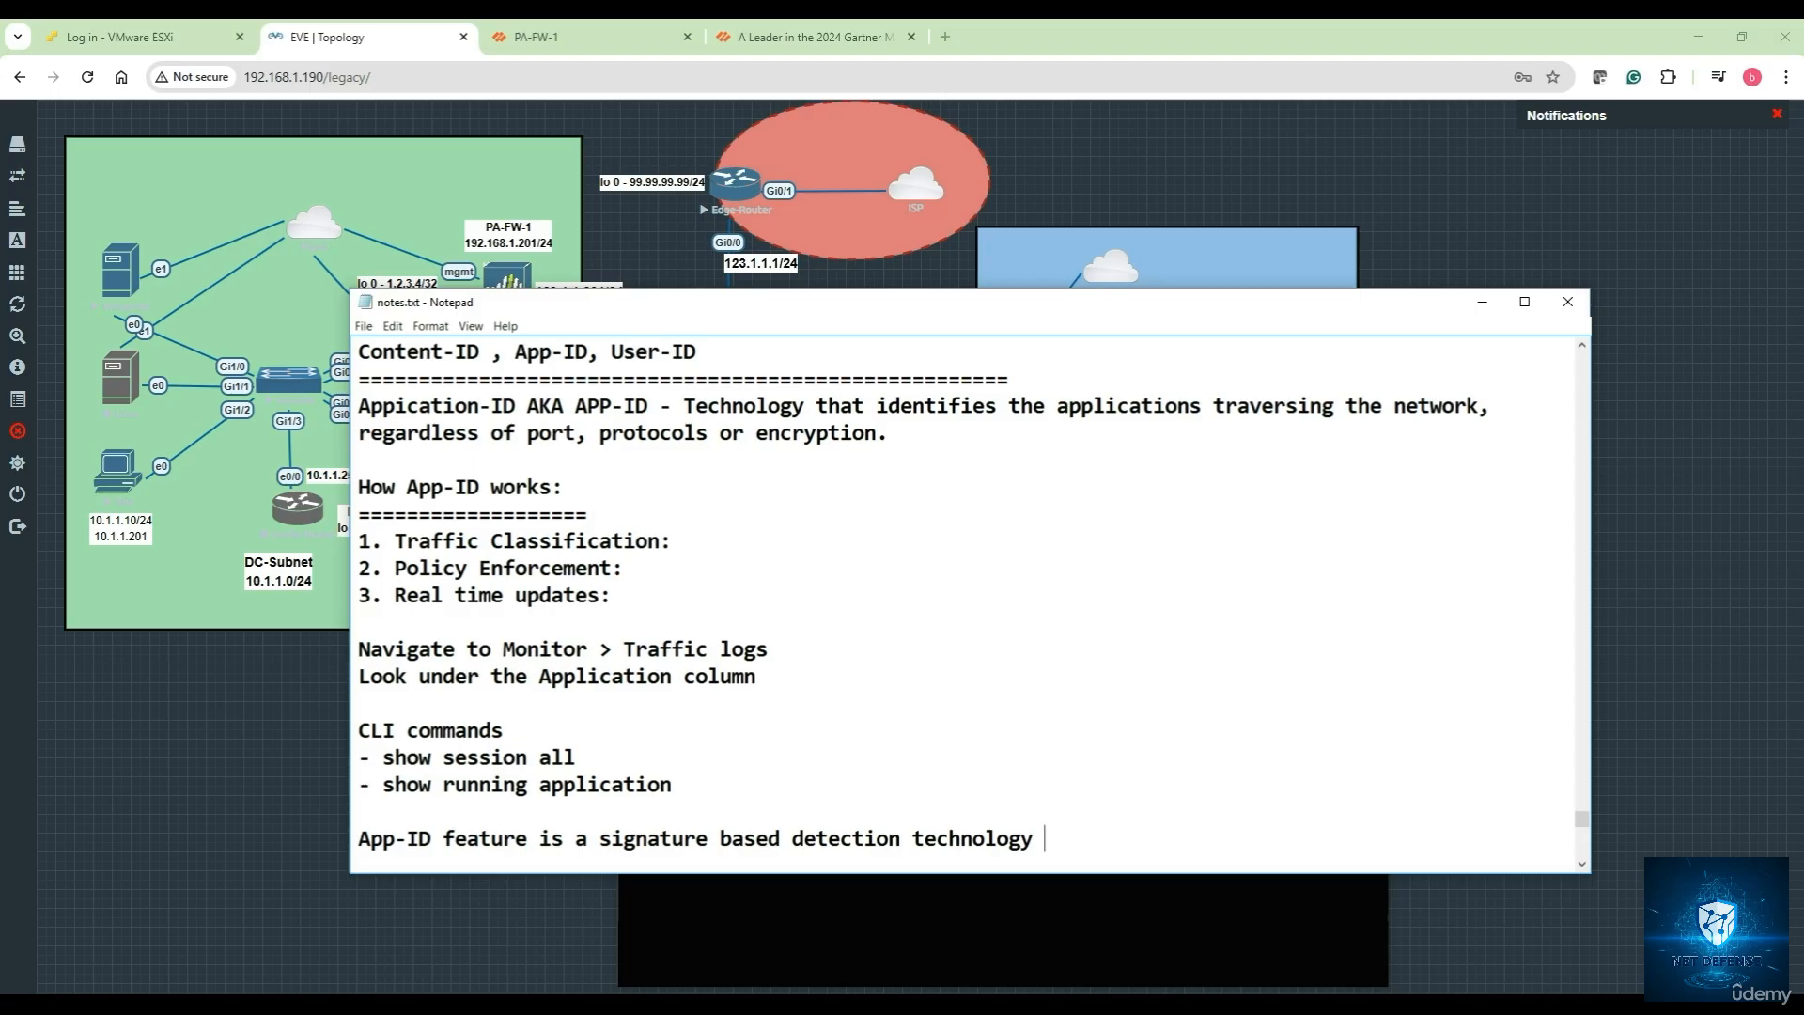
pyautogui.write('h')
pyautogui.press('BackSpace')
pyautogui.write('that classify net')
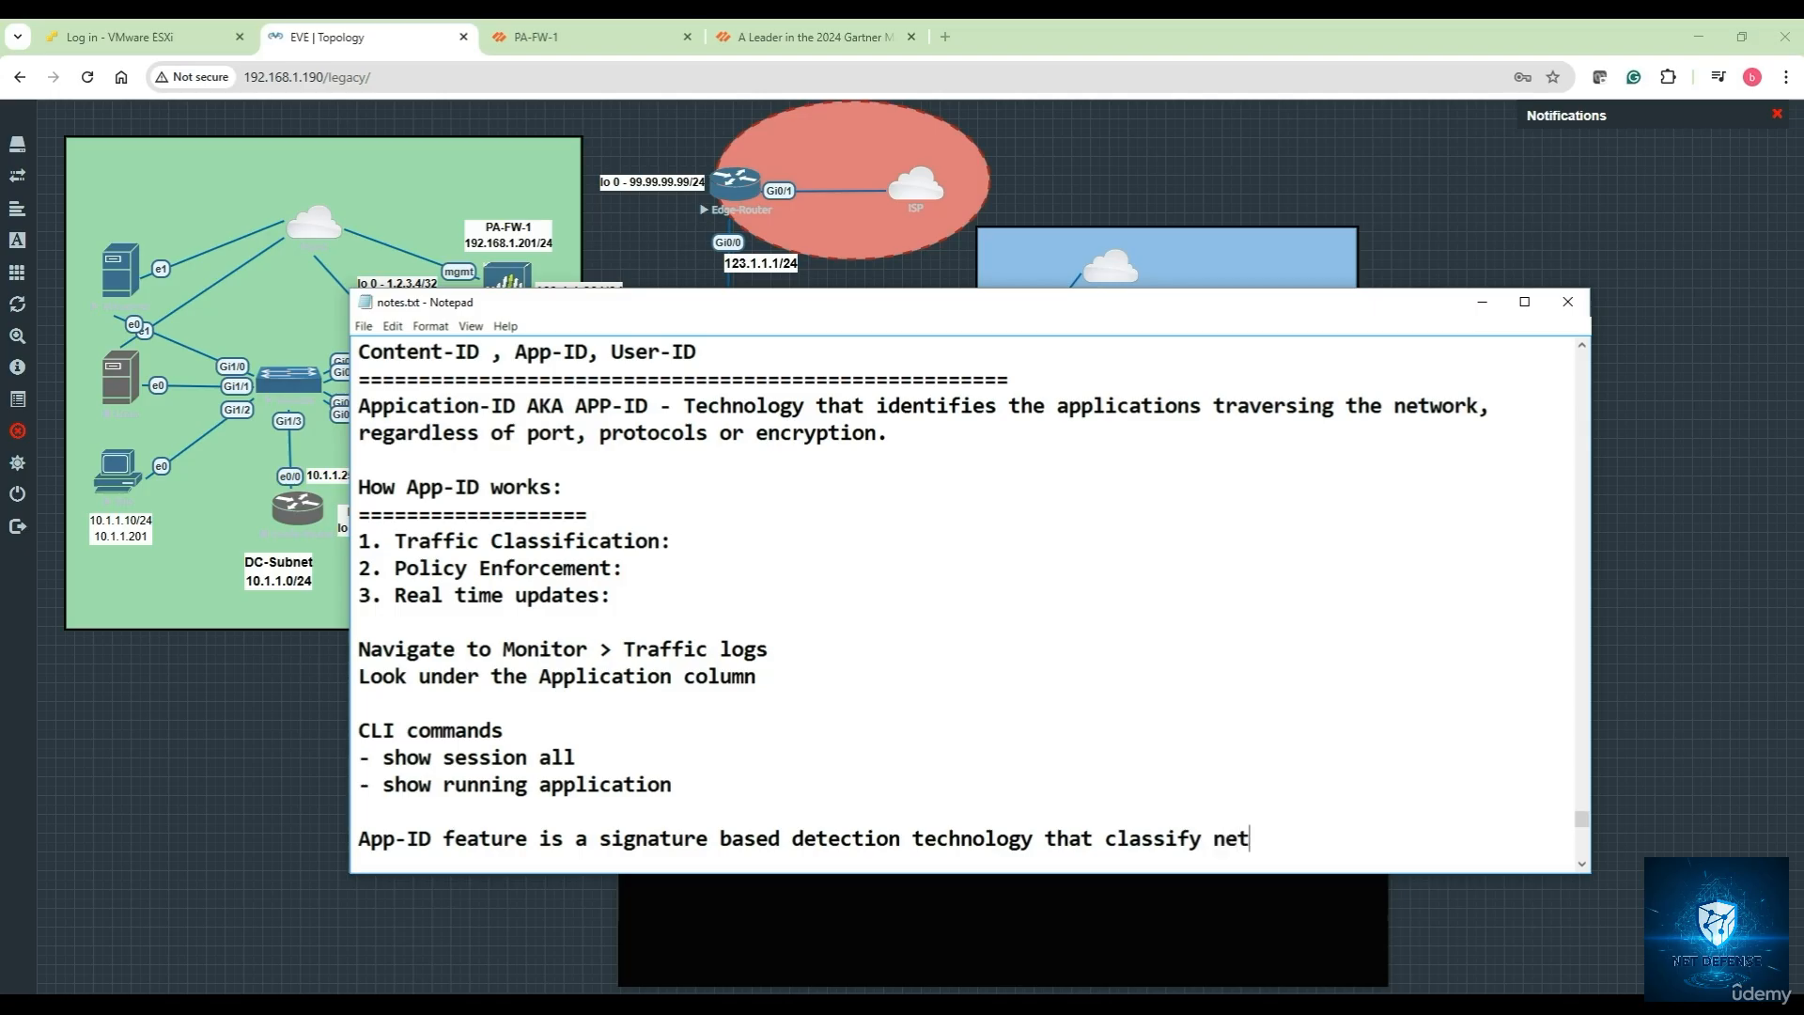
pyautogui.write('work traffic based on application')
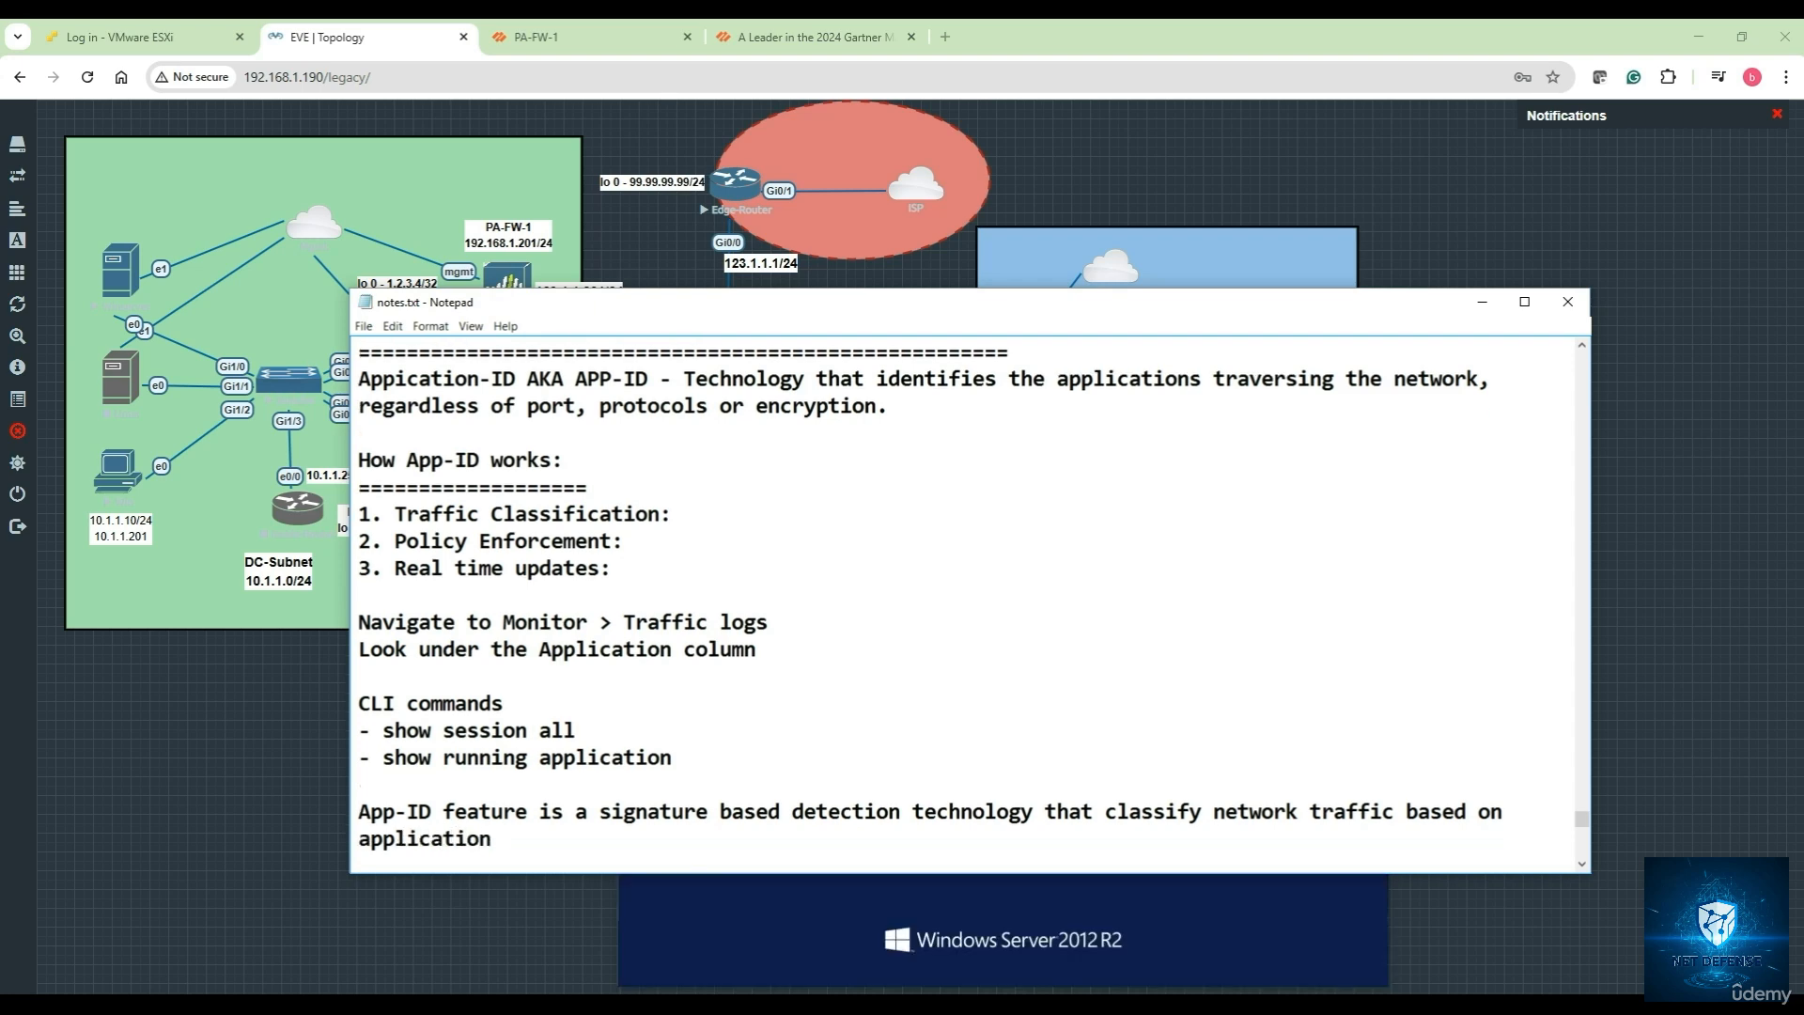
pyautogui.write(' rather than traditional')
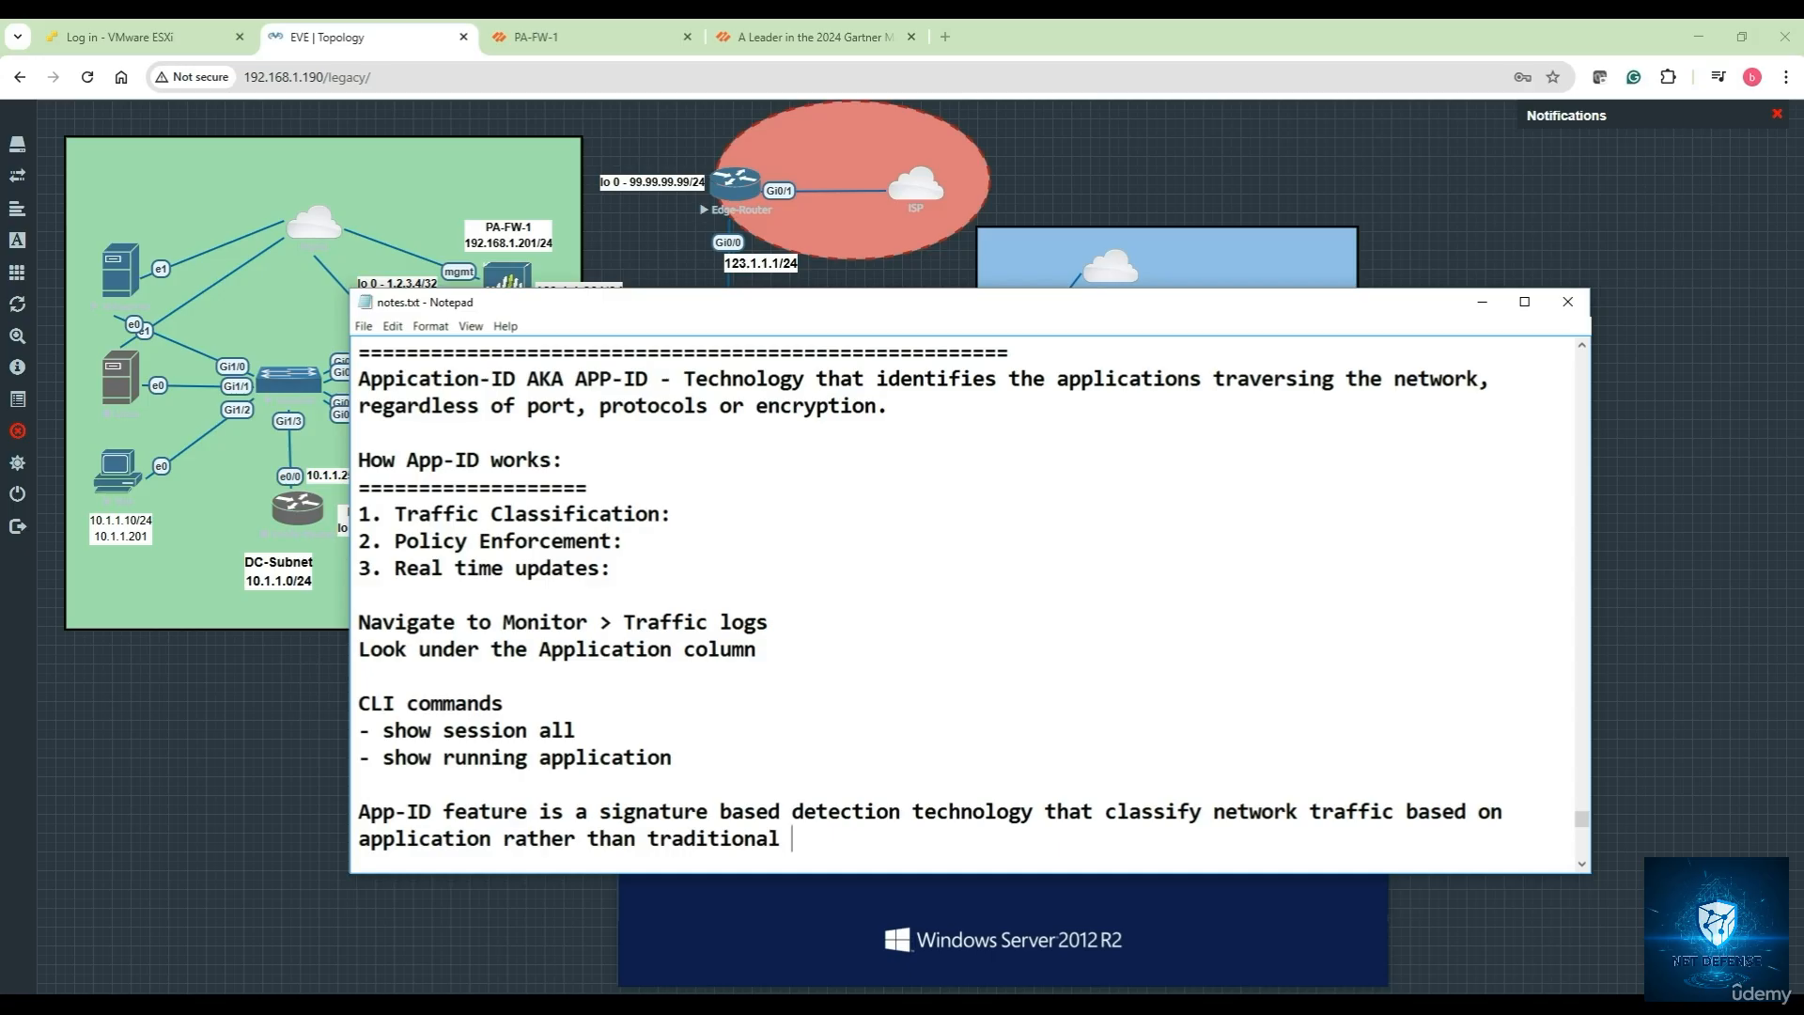
pyautogui.write('port based filtering.')
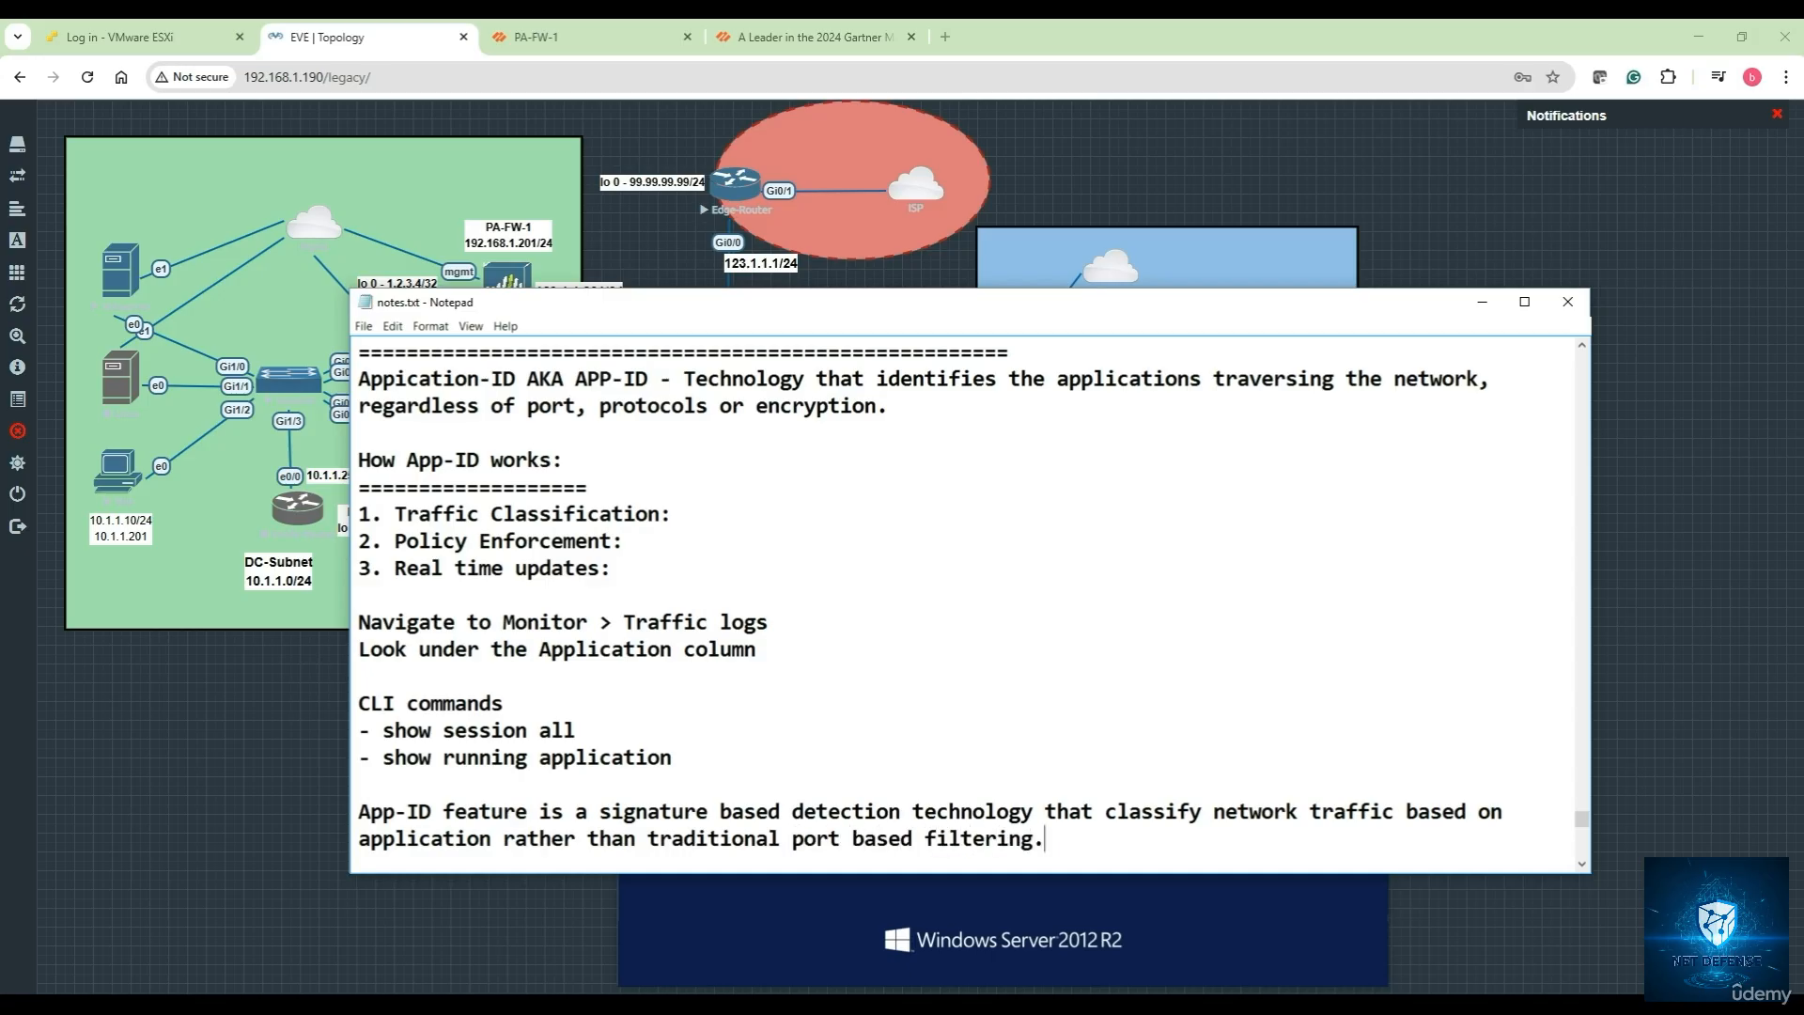
pyautogui.press('Return')
pyautogui.press('Return')
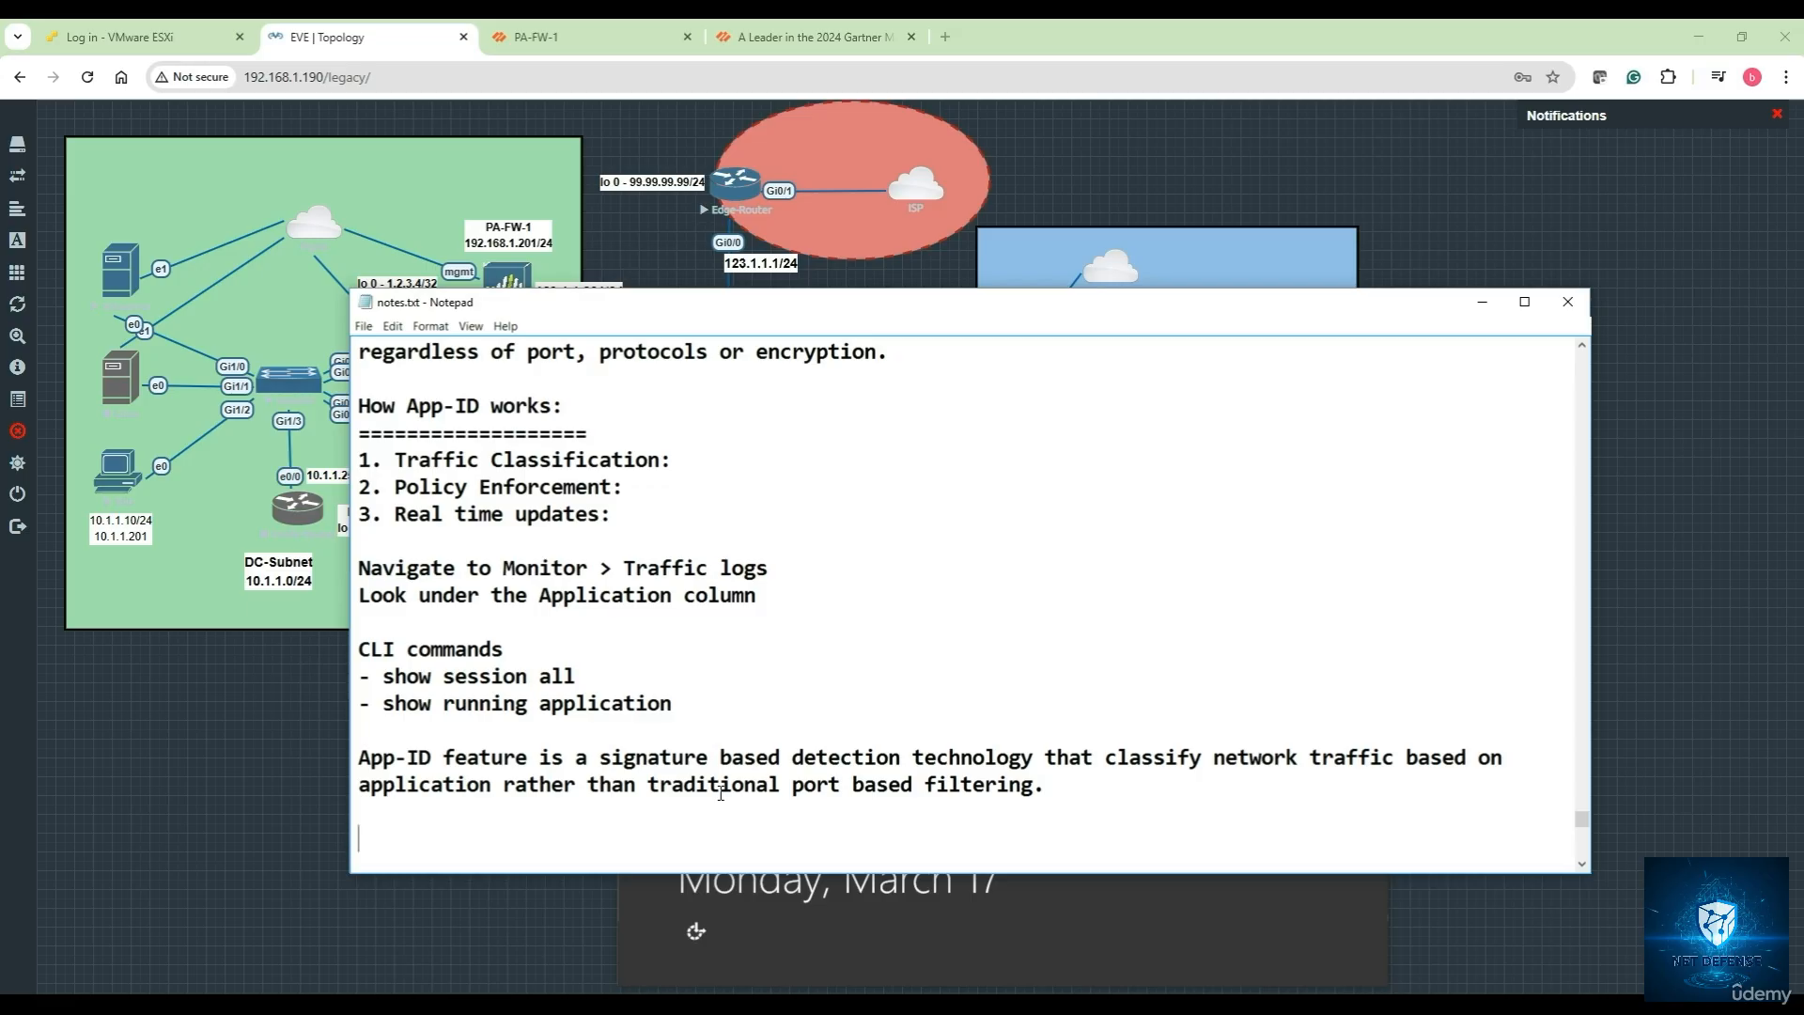
# Add the bullet 'Application Signatures - predefined patterns in the traffic that matches known applications.'
pyautogui.write('Application Signatures')
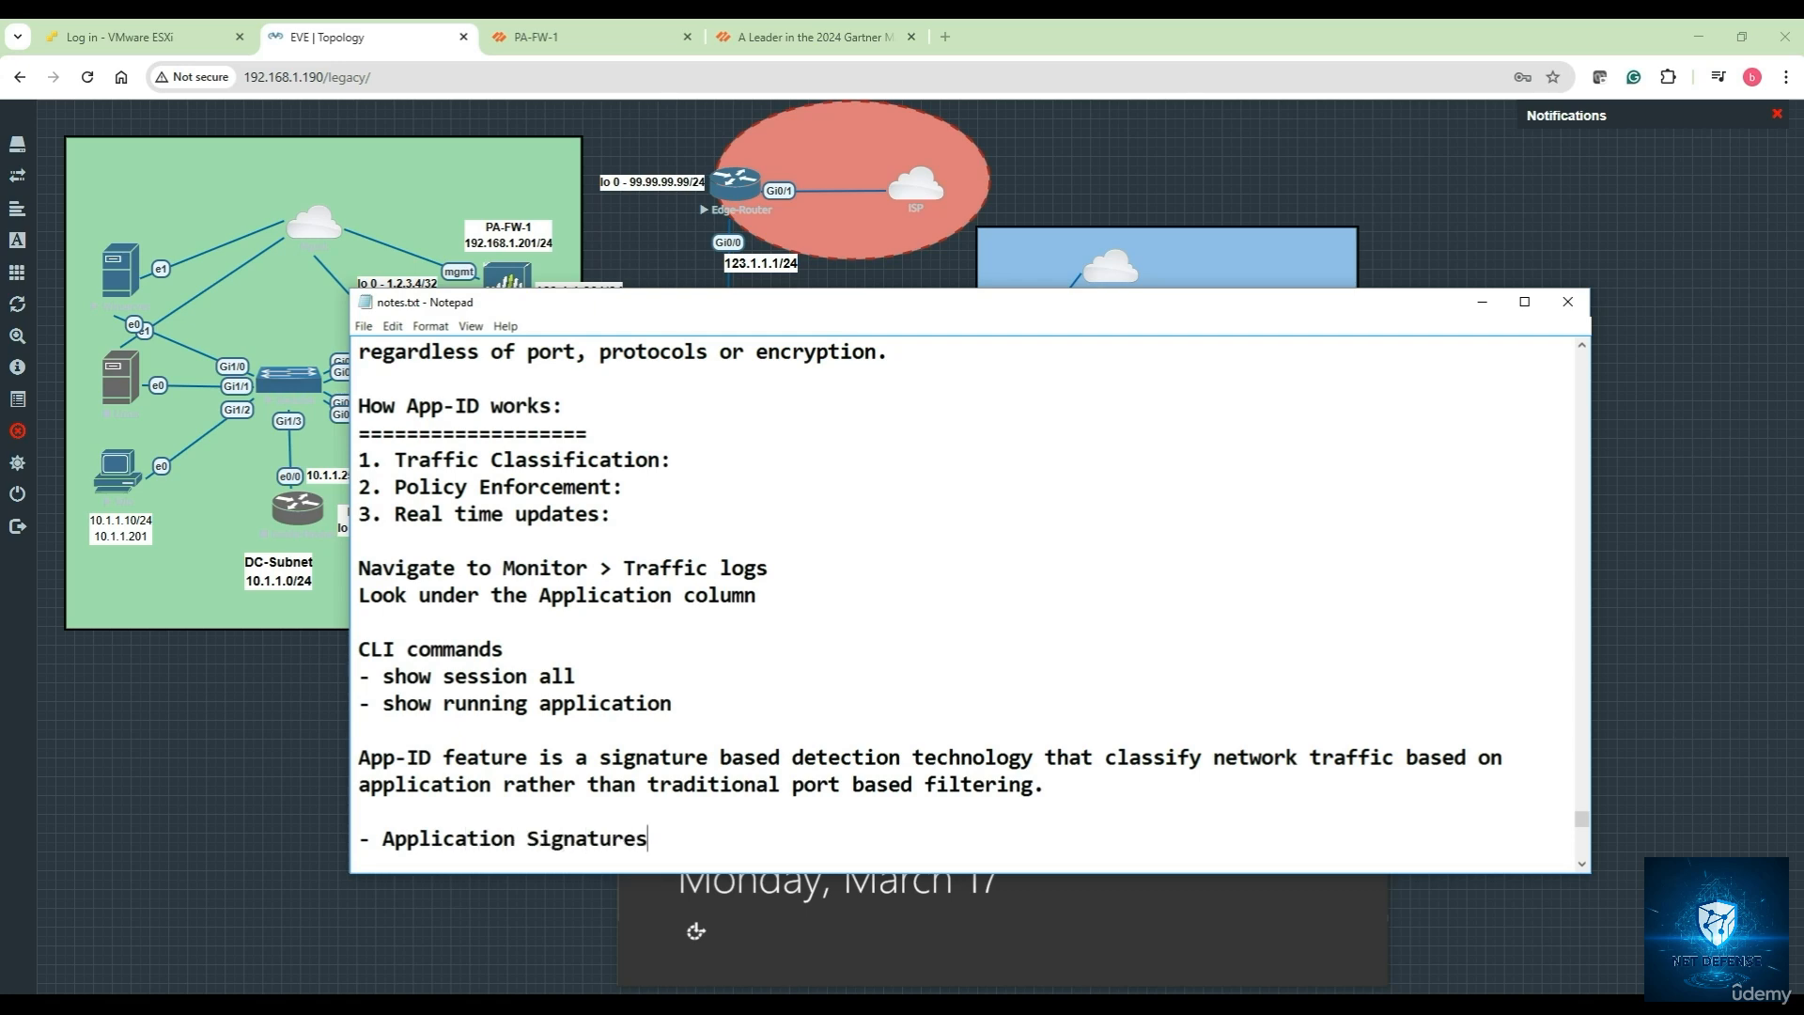
pyautogui.write(' - predefined paters')
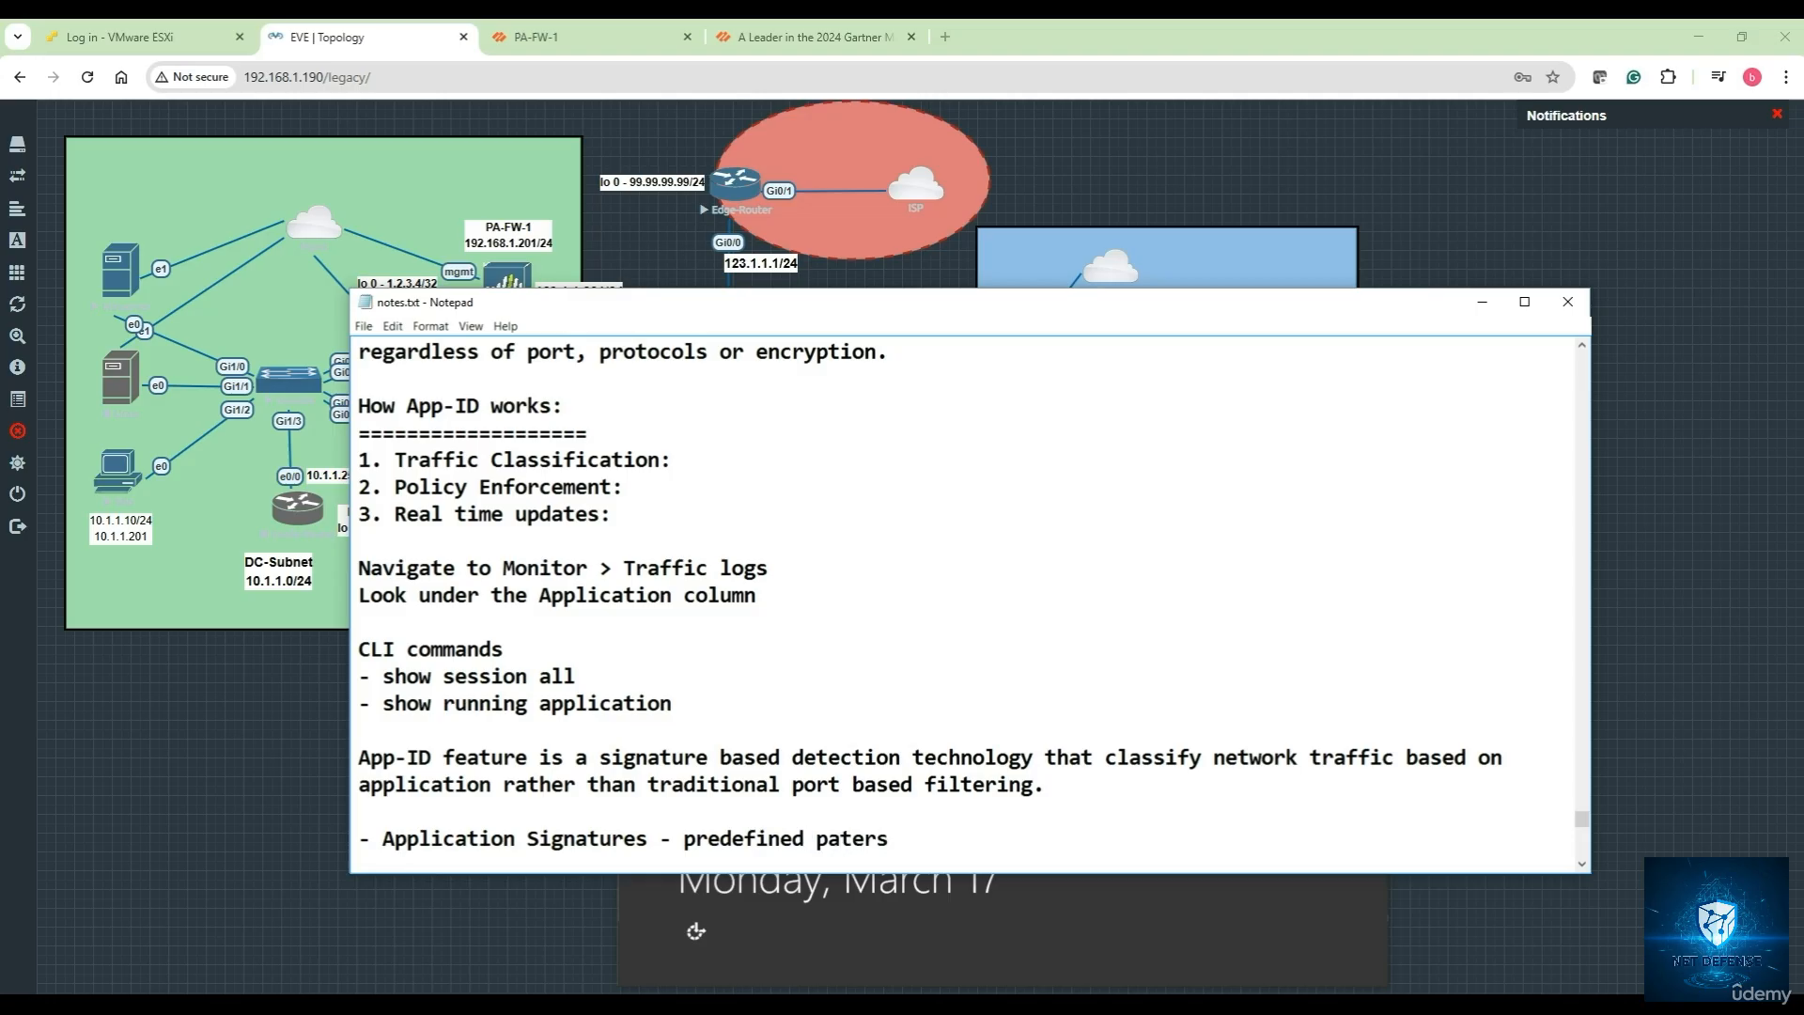
pyautogui.press('BackSpace')
pyautogui.press('BackSpace')
pyautogui.press('BackSpace')
pyautogui.write('ter')
pyautogui.write('ns')
pyautogui.write(' in the ')
pyautogui.write('traf')
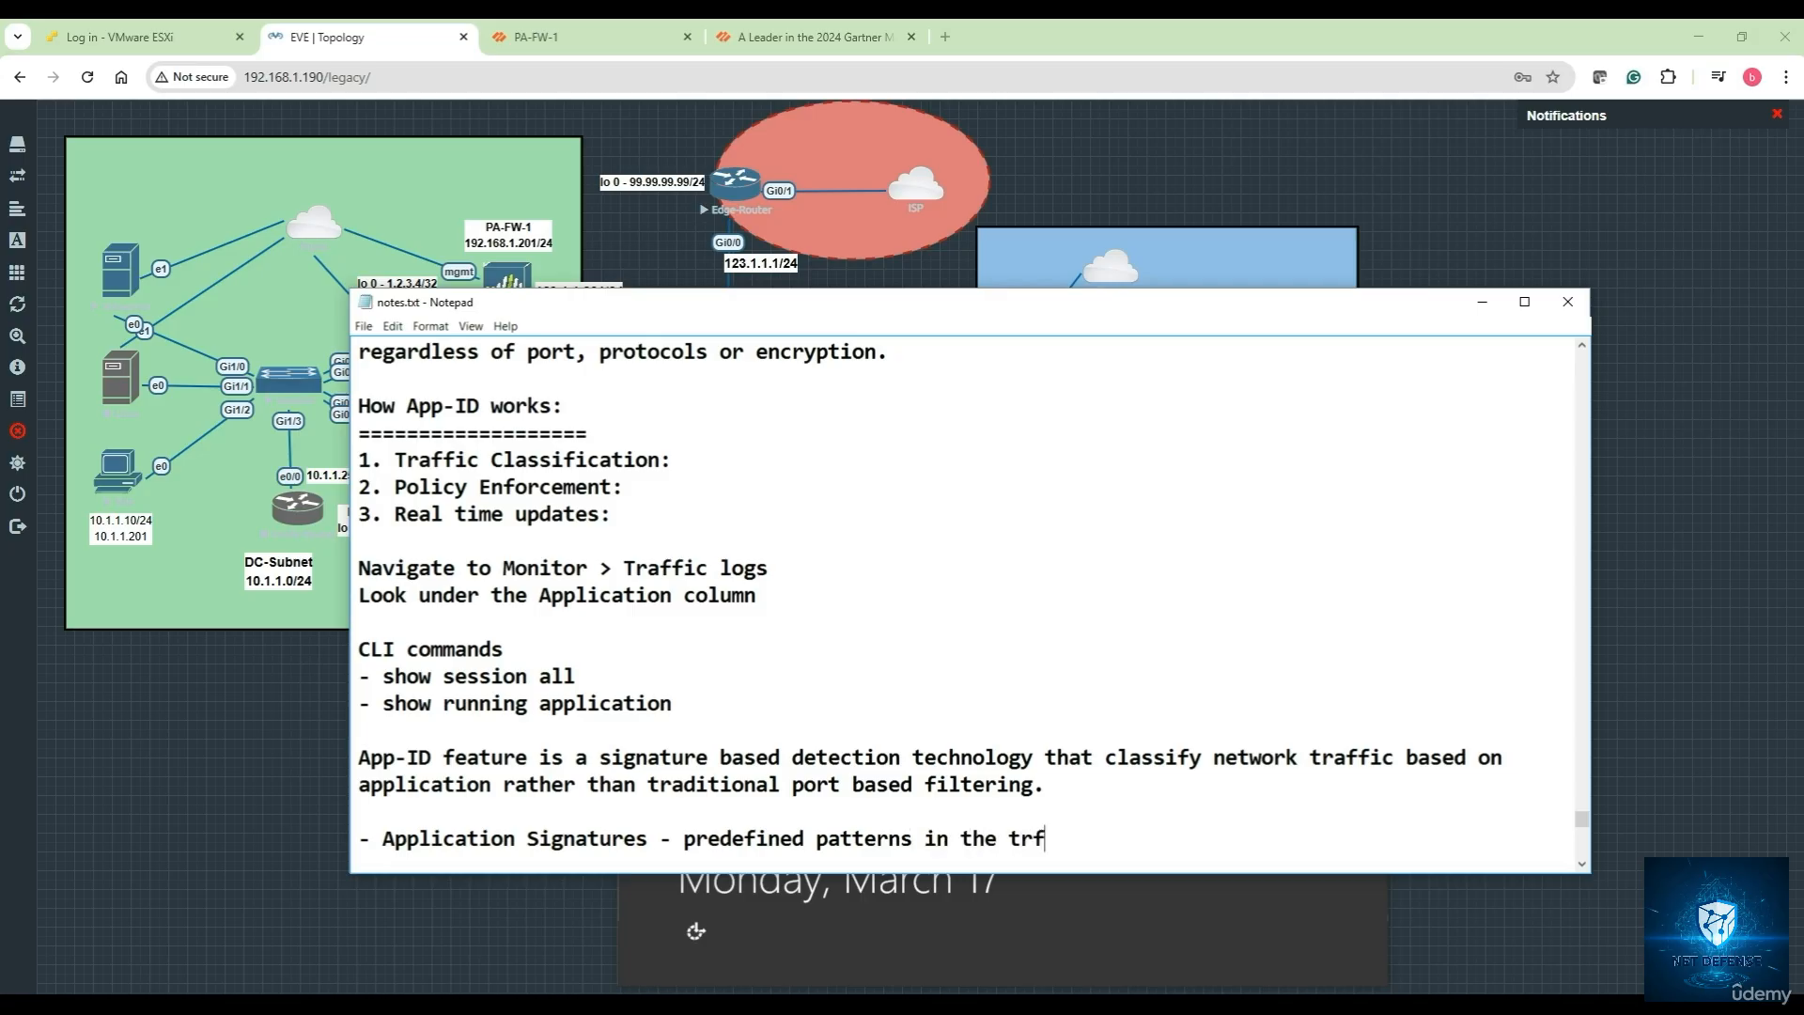
pyautogui.press('BackSpace')
pyautogui.write('aff')
pyautogui.press('BackSpace')
pyautogui.write('fic that matc')
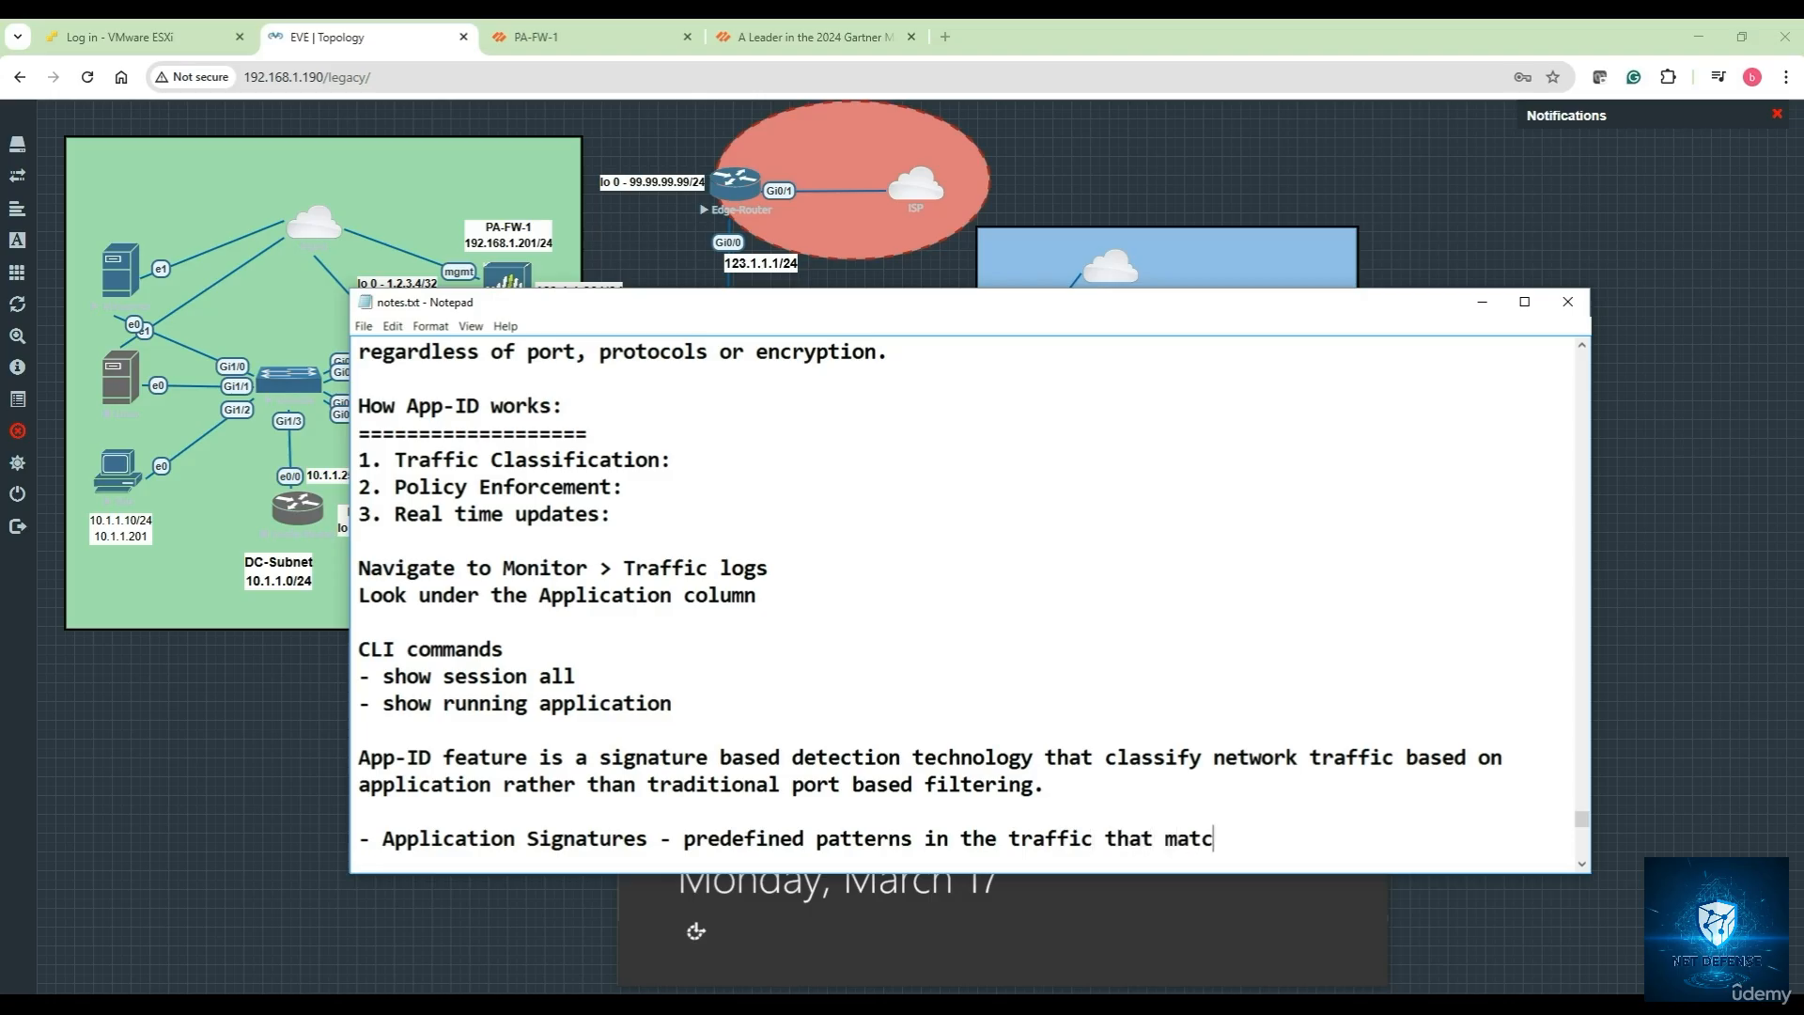
pyautogui.write('hes known applications')
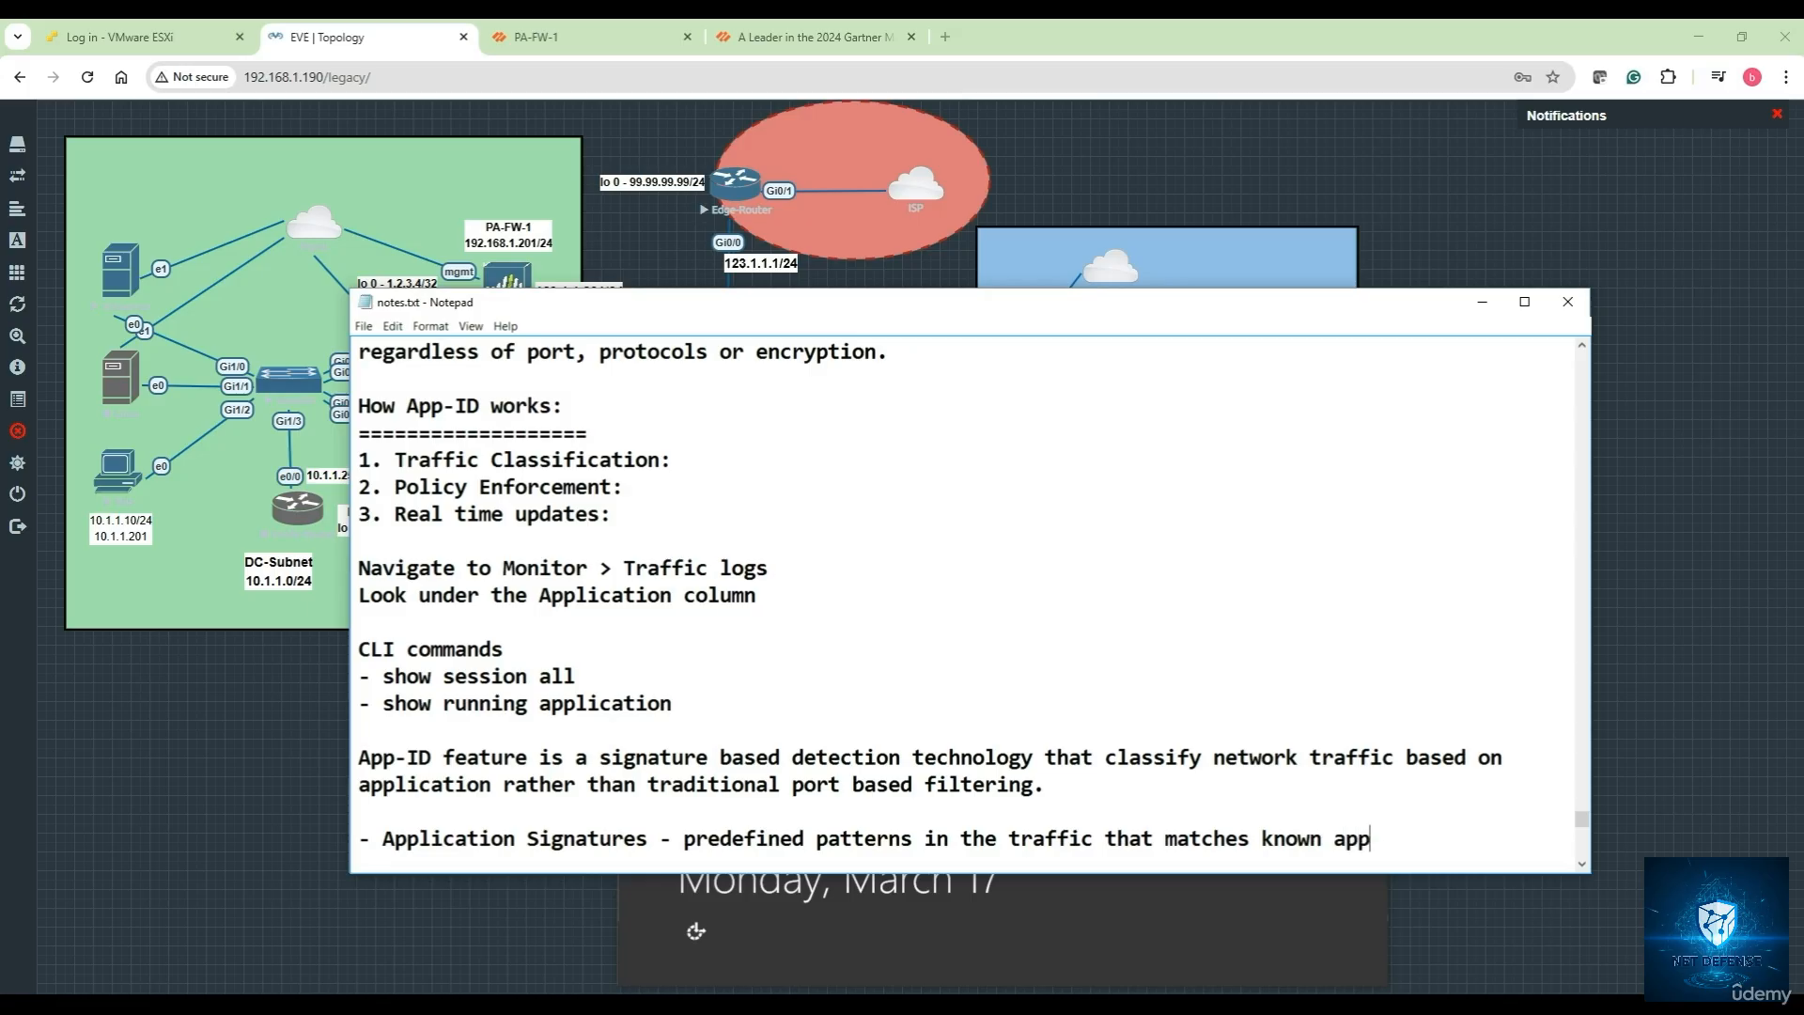
pyautogui.write('.')
pyautogui.press('Return')
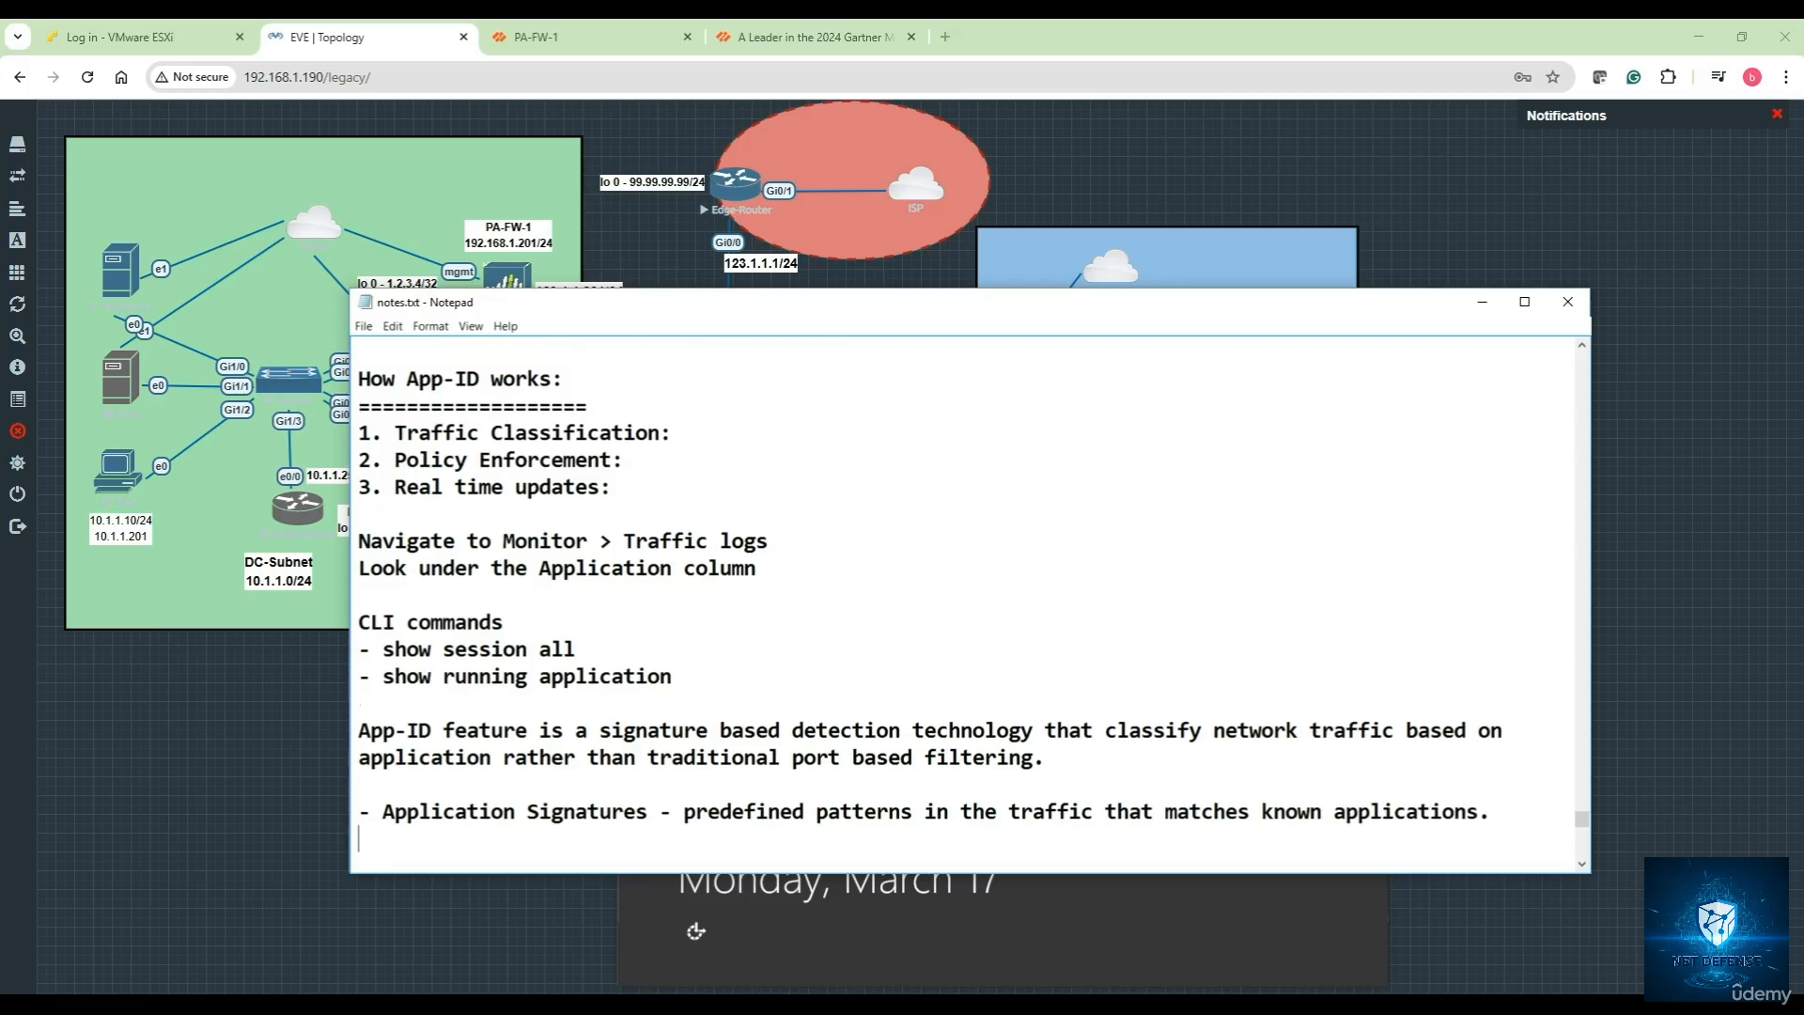
# Type the Protocol decoding (HTTP,SSL,SSH) bullet and the Heuristics and Behavioral Analysis bullet on legitimate versus malicious apps
pyautogui.write('- Protocol decoding')
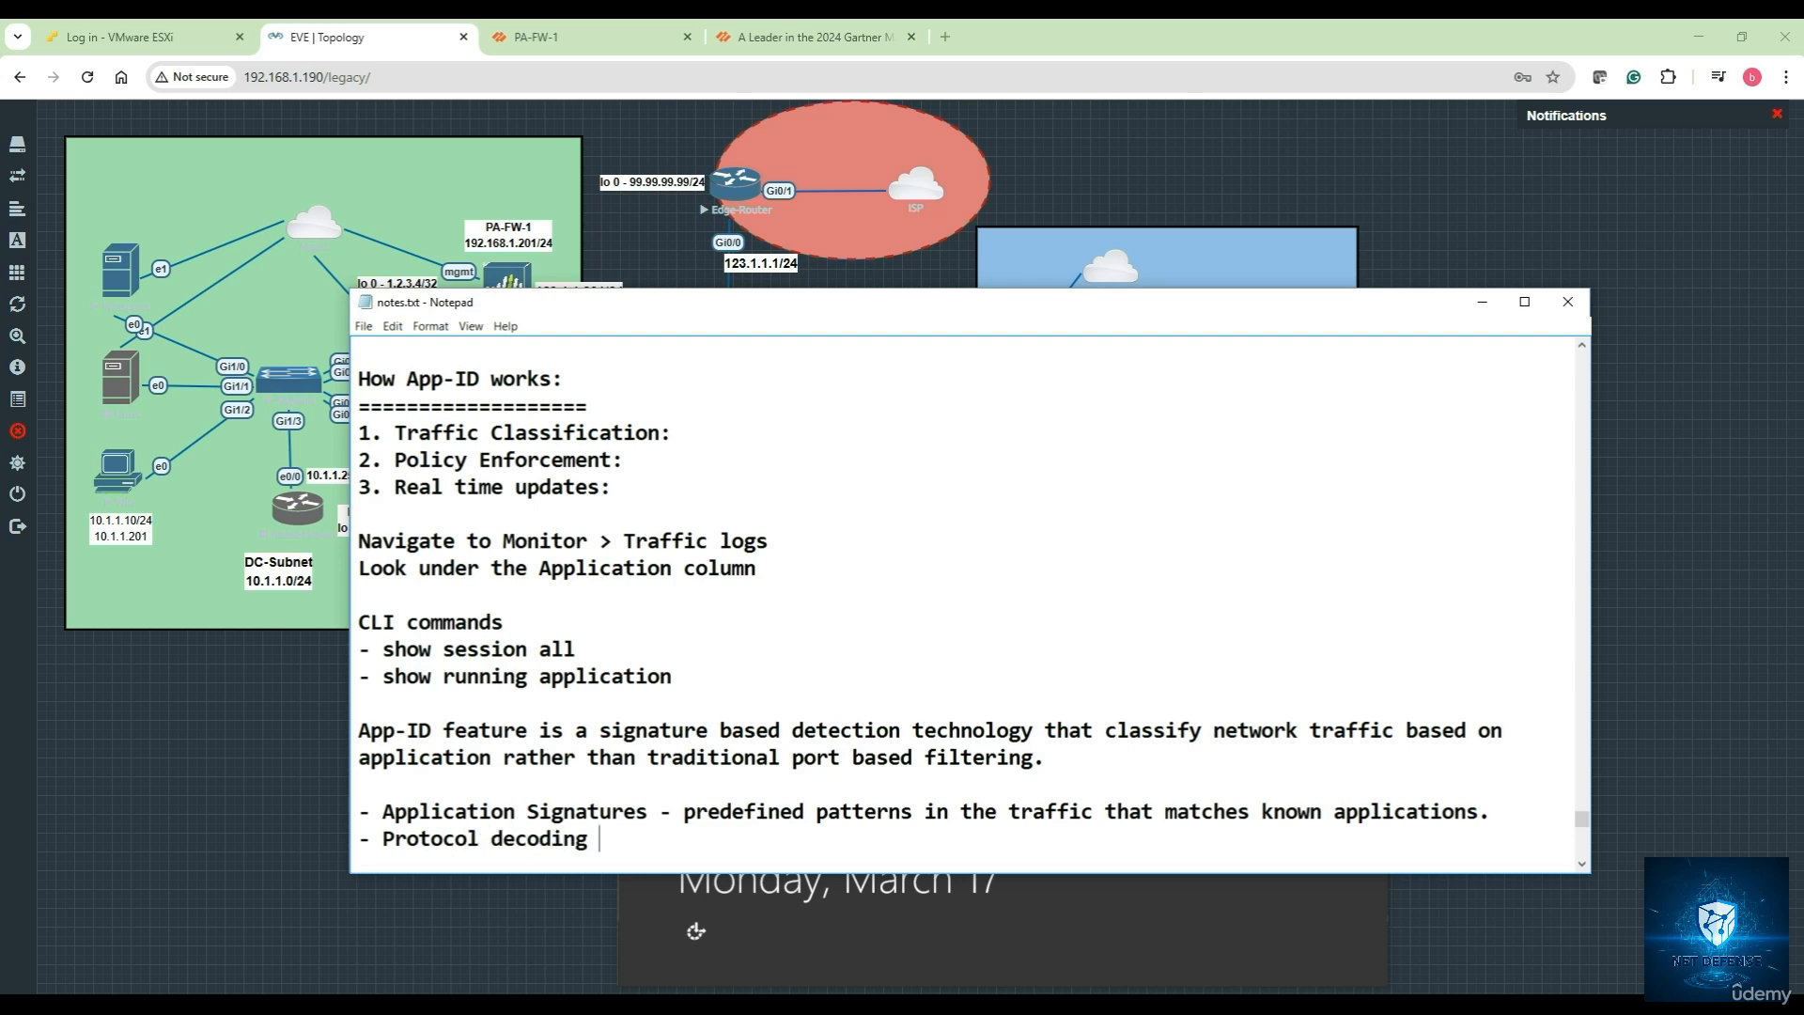
pyautogui.write(' - Analyze protocol')
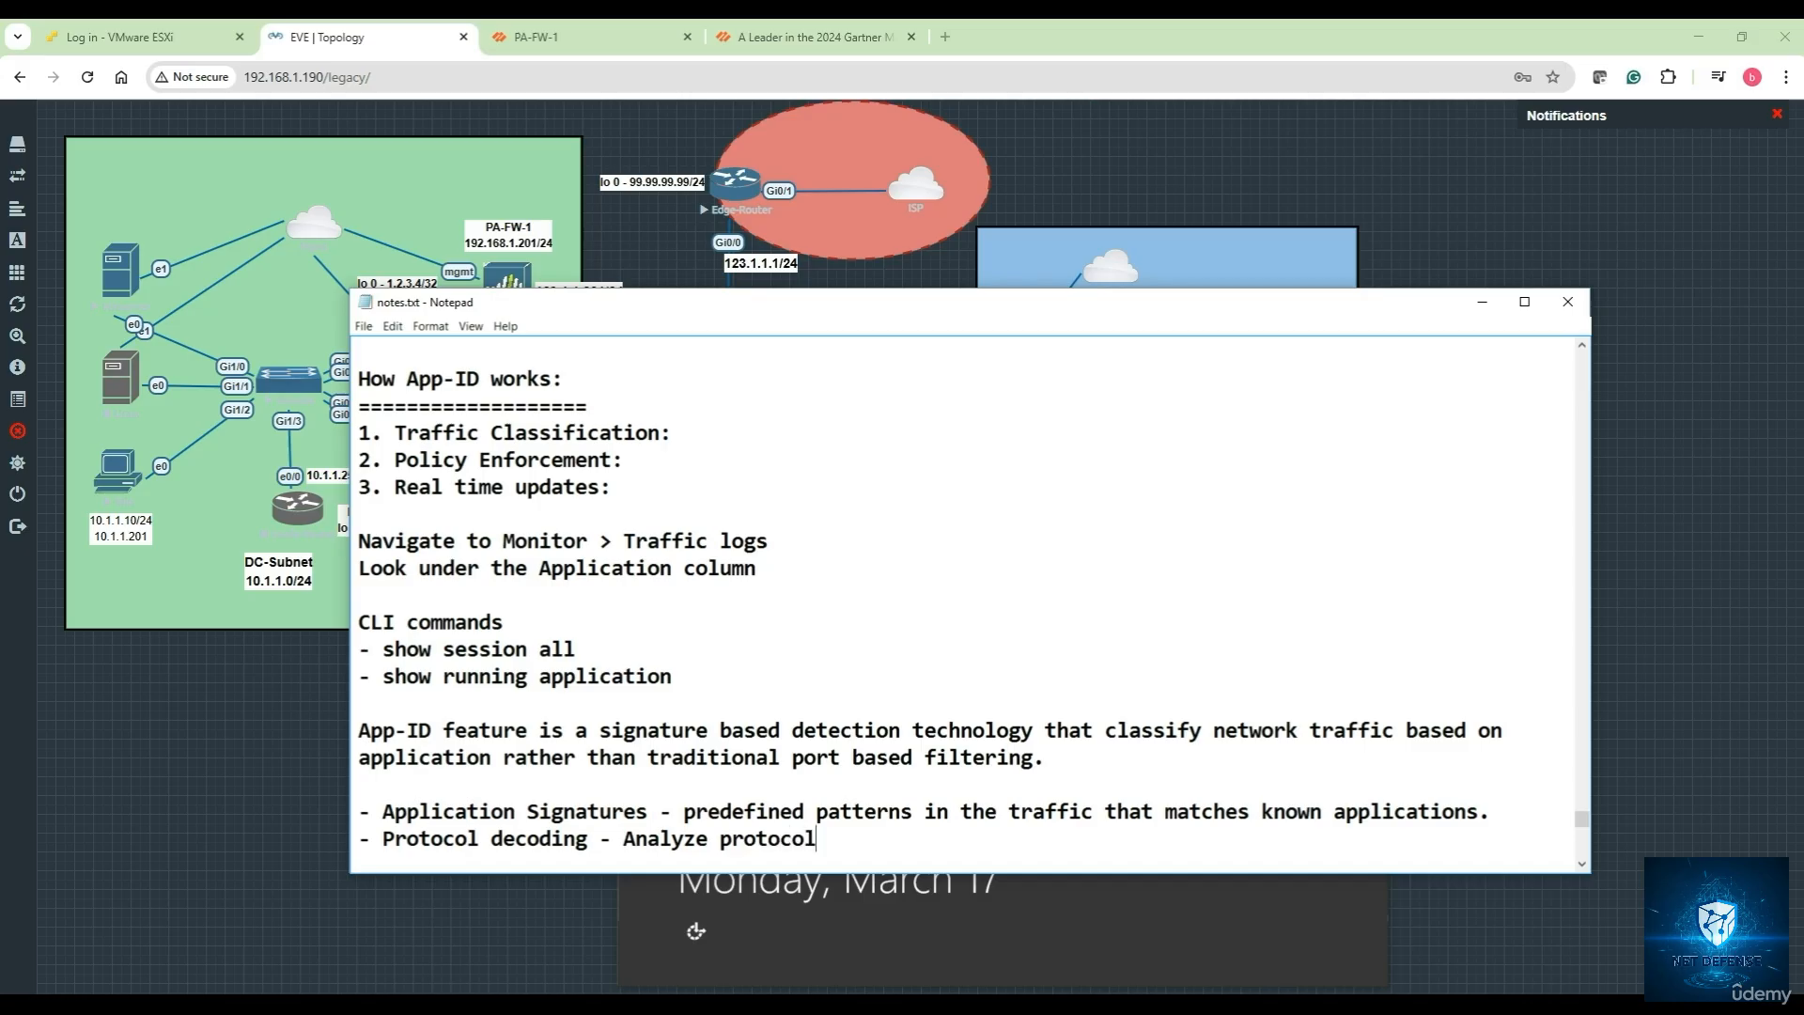
pyautogui.write('s and how they behave')
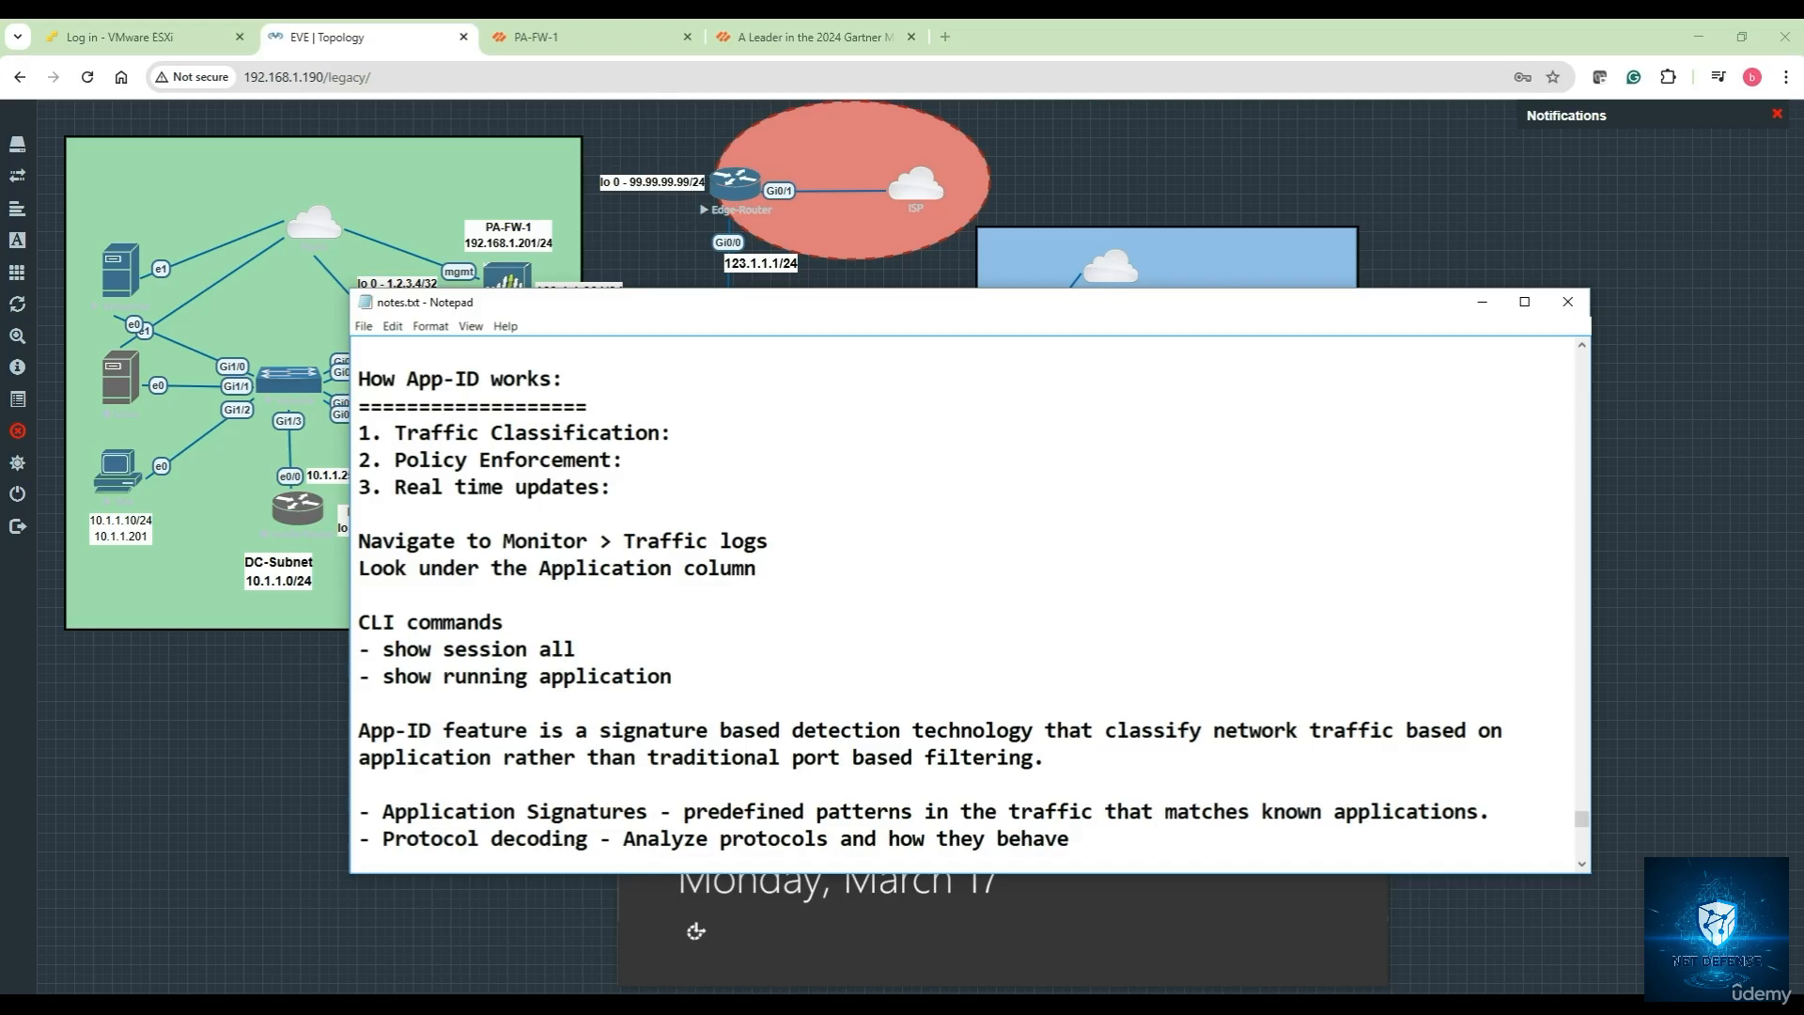
pyautogui.write(' (HTTP,SSL,SSH)')
pyautogui.press('Return')
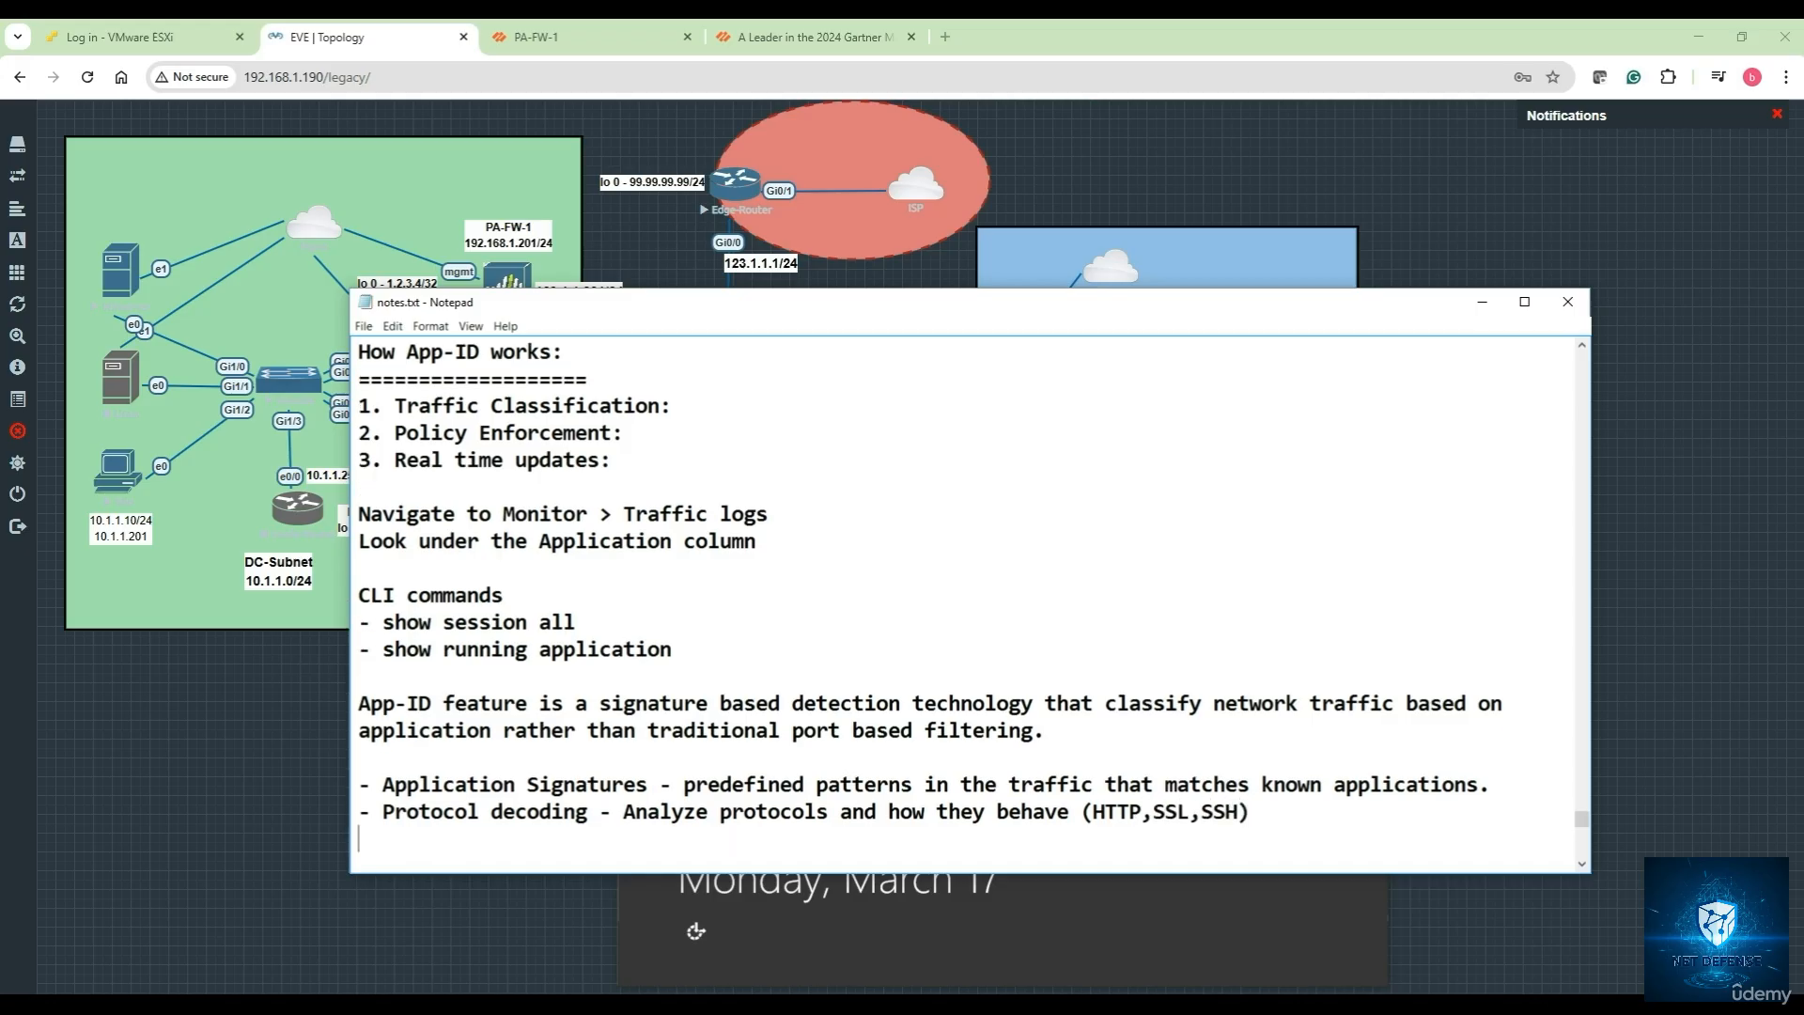
pyautogui.write('- Heuristics a')
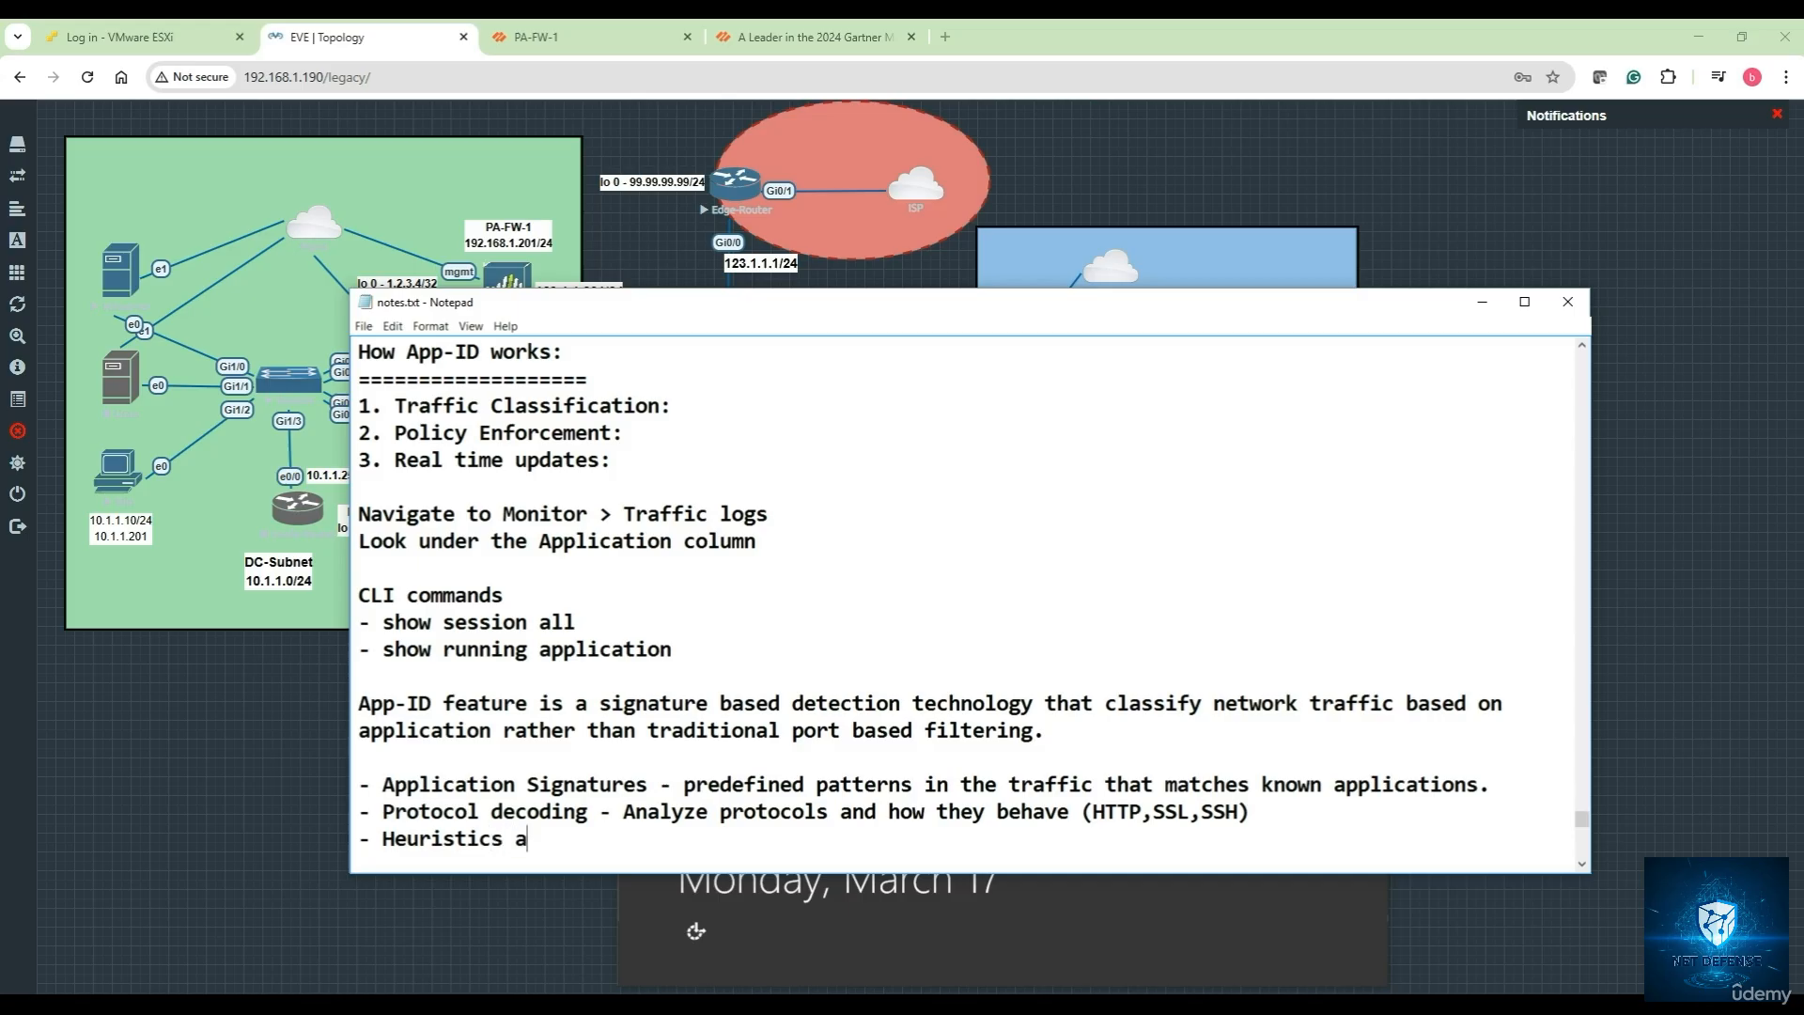
pyautogui.write('nd Behavioral')
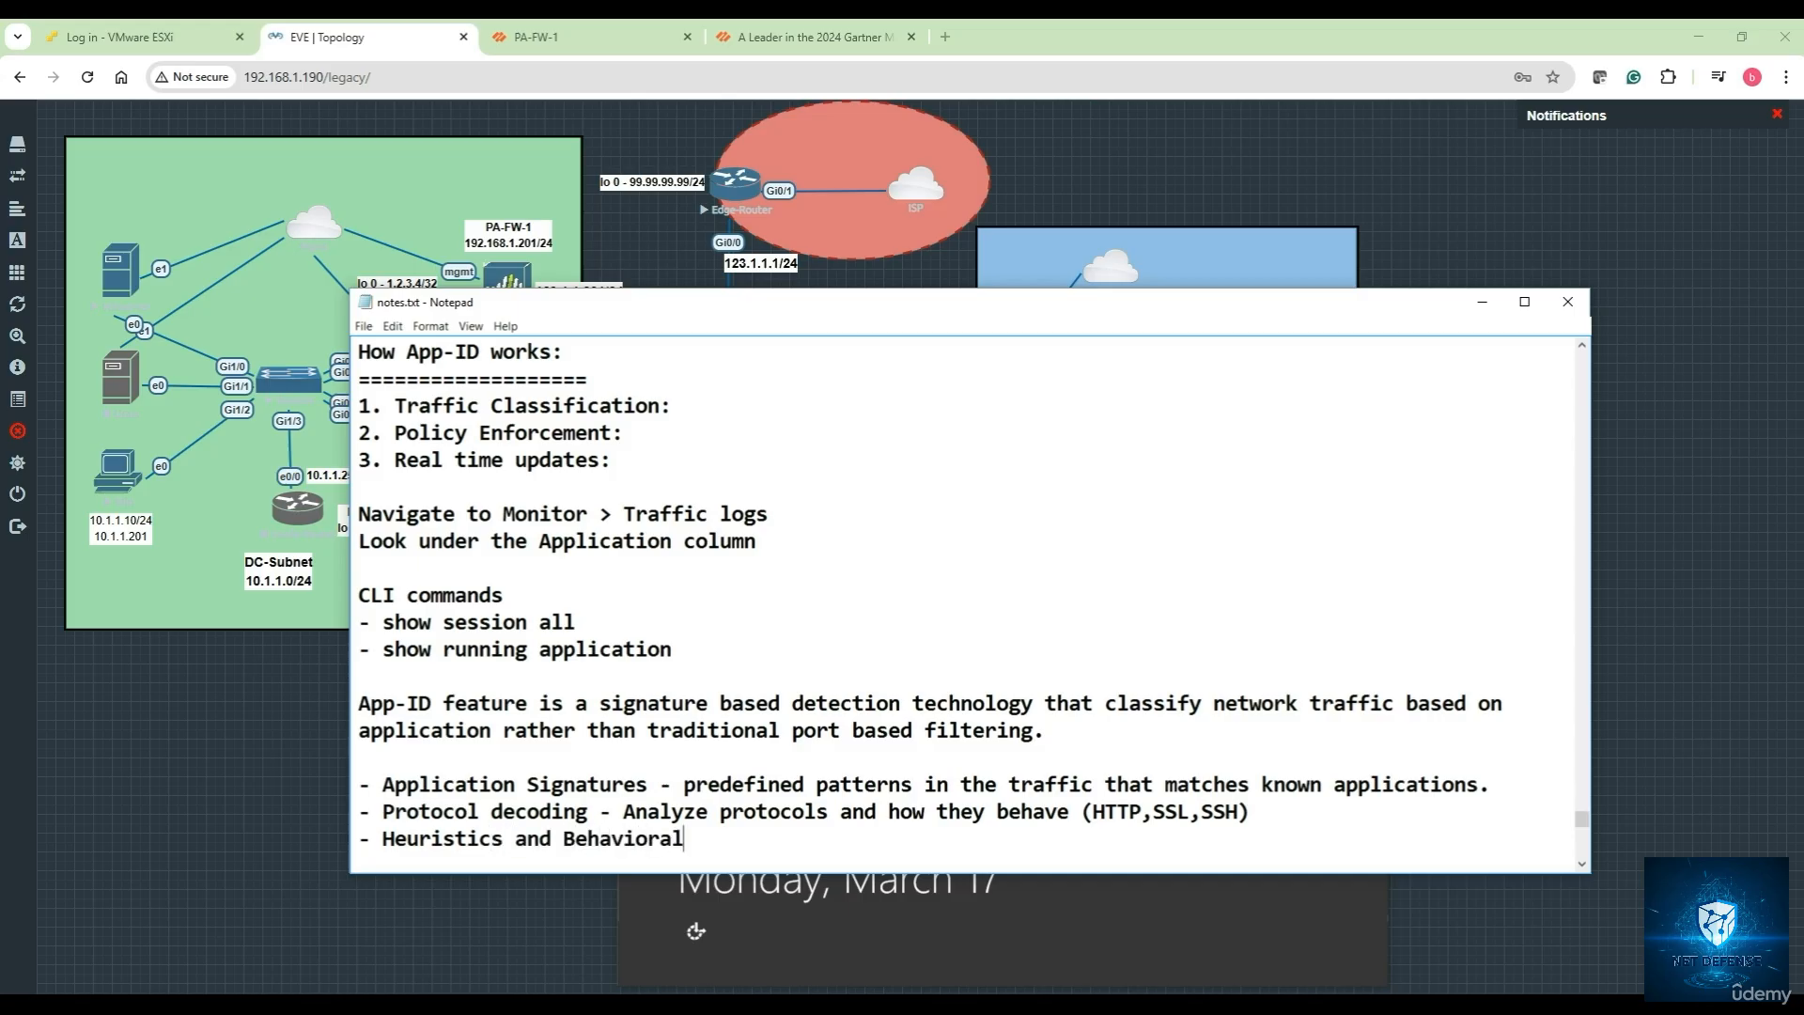
pyautogui.write(' Analystiis - Exami')
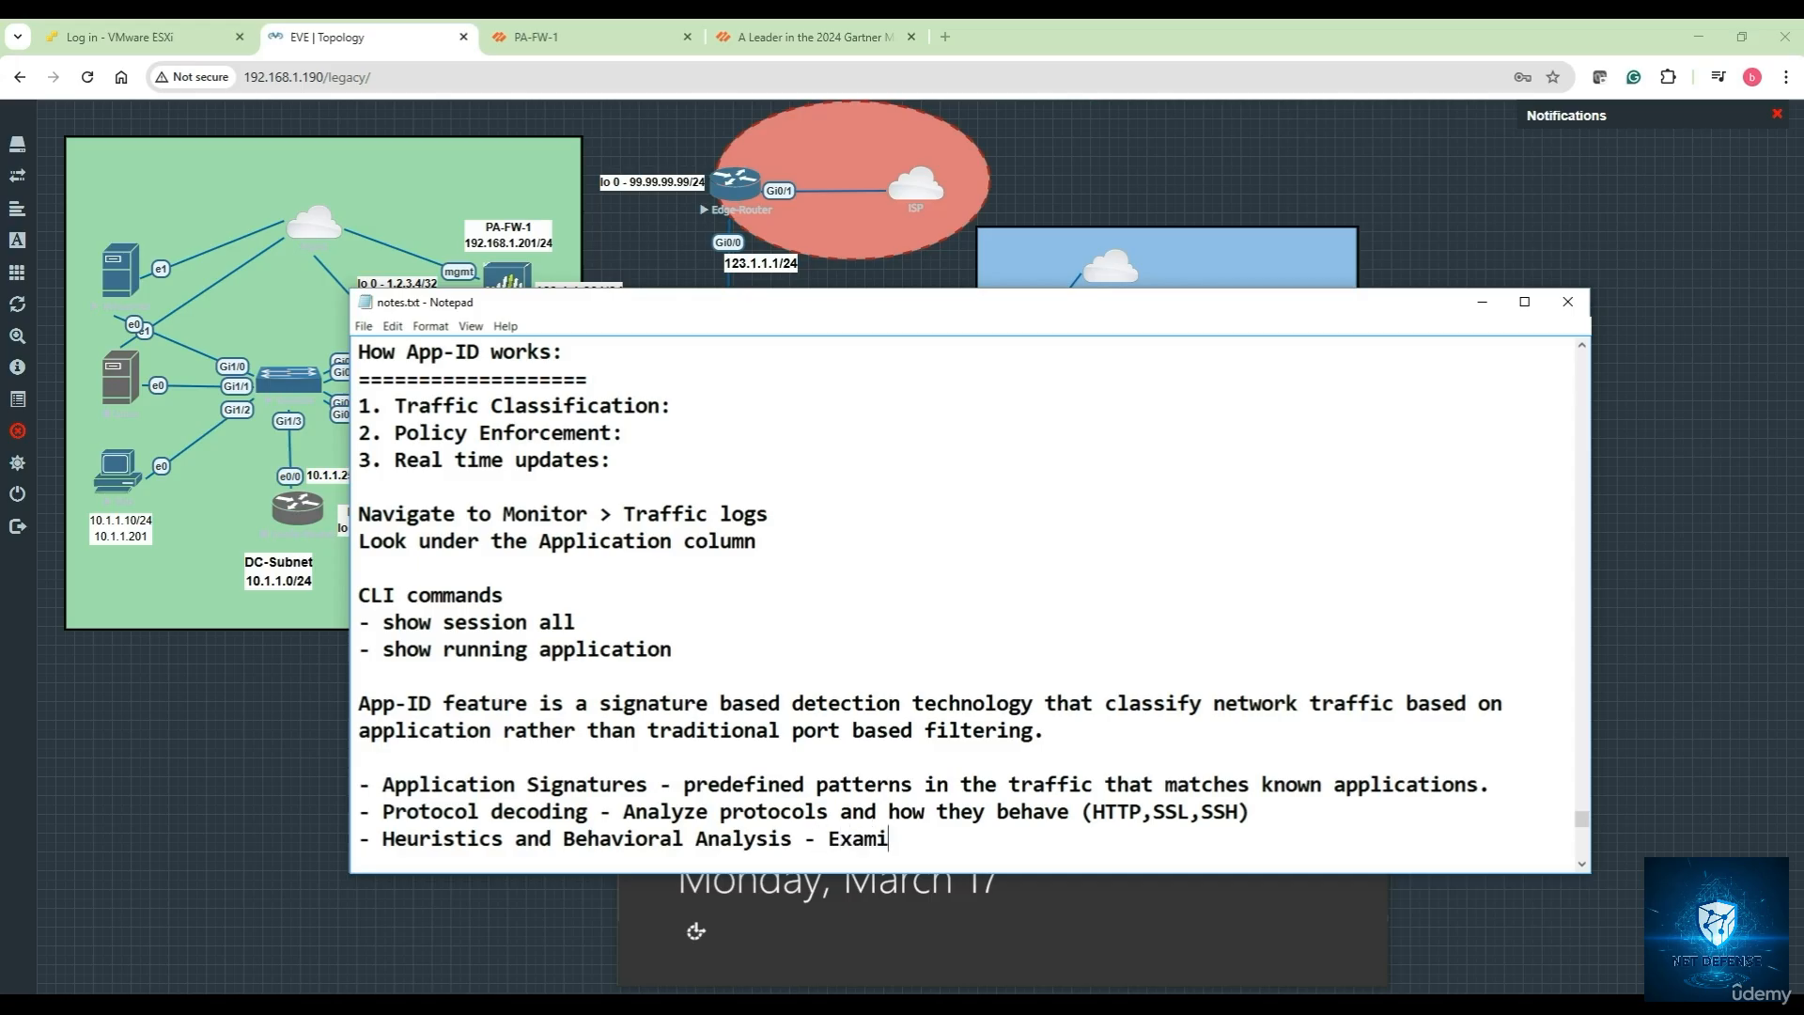
pyautogui.write('ne the Application behavious')
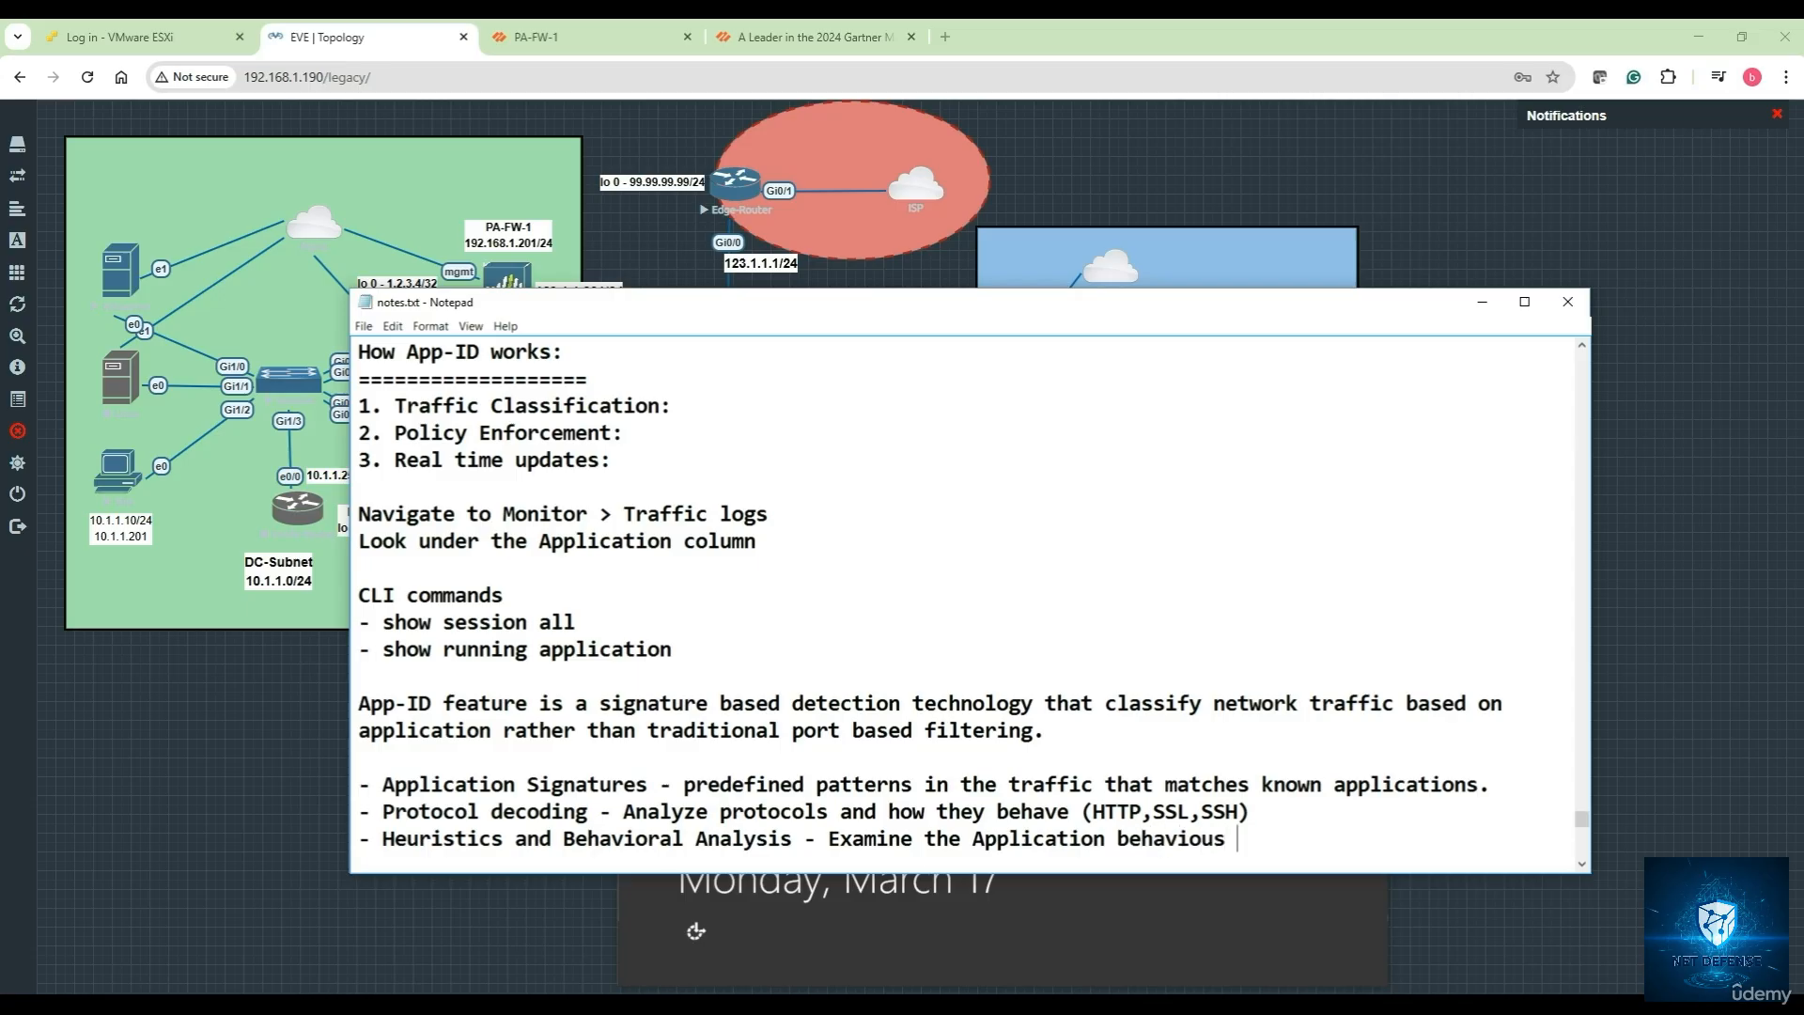
pyautogui.write(' to distinguish between')
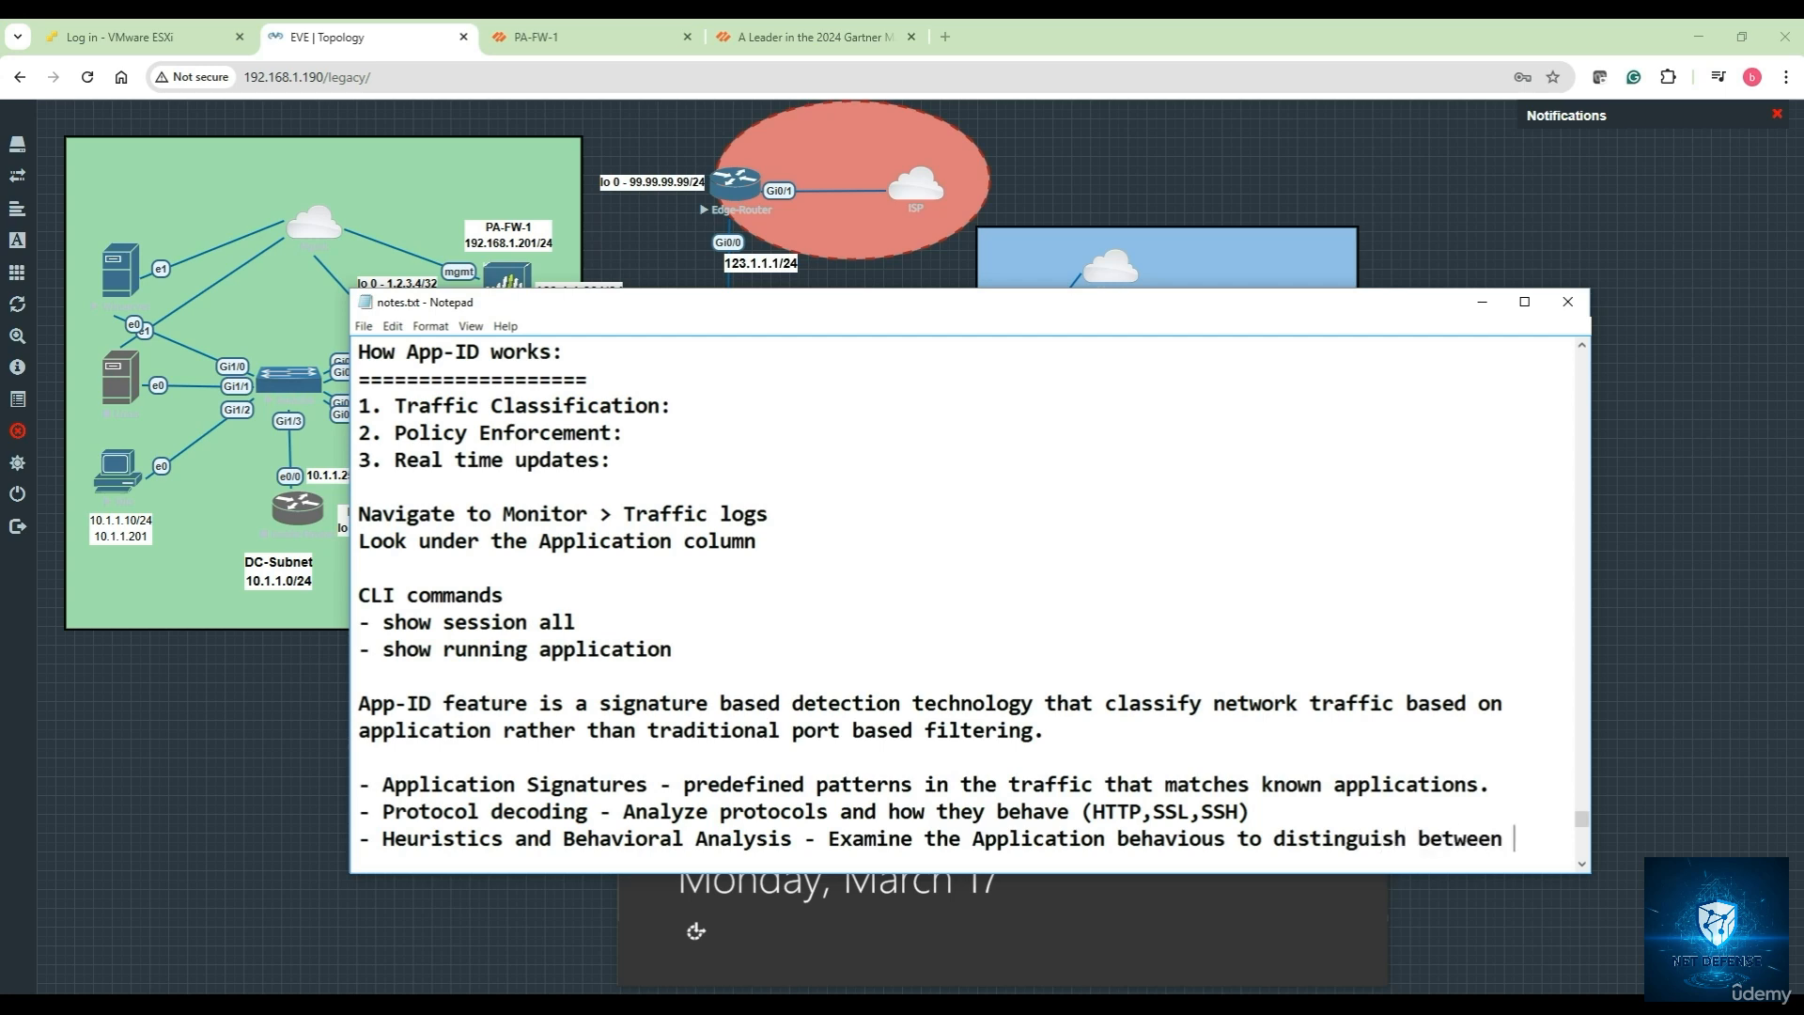
pyautogui.write(' legitimate ')
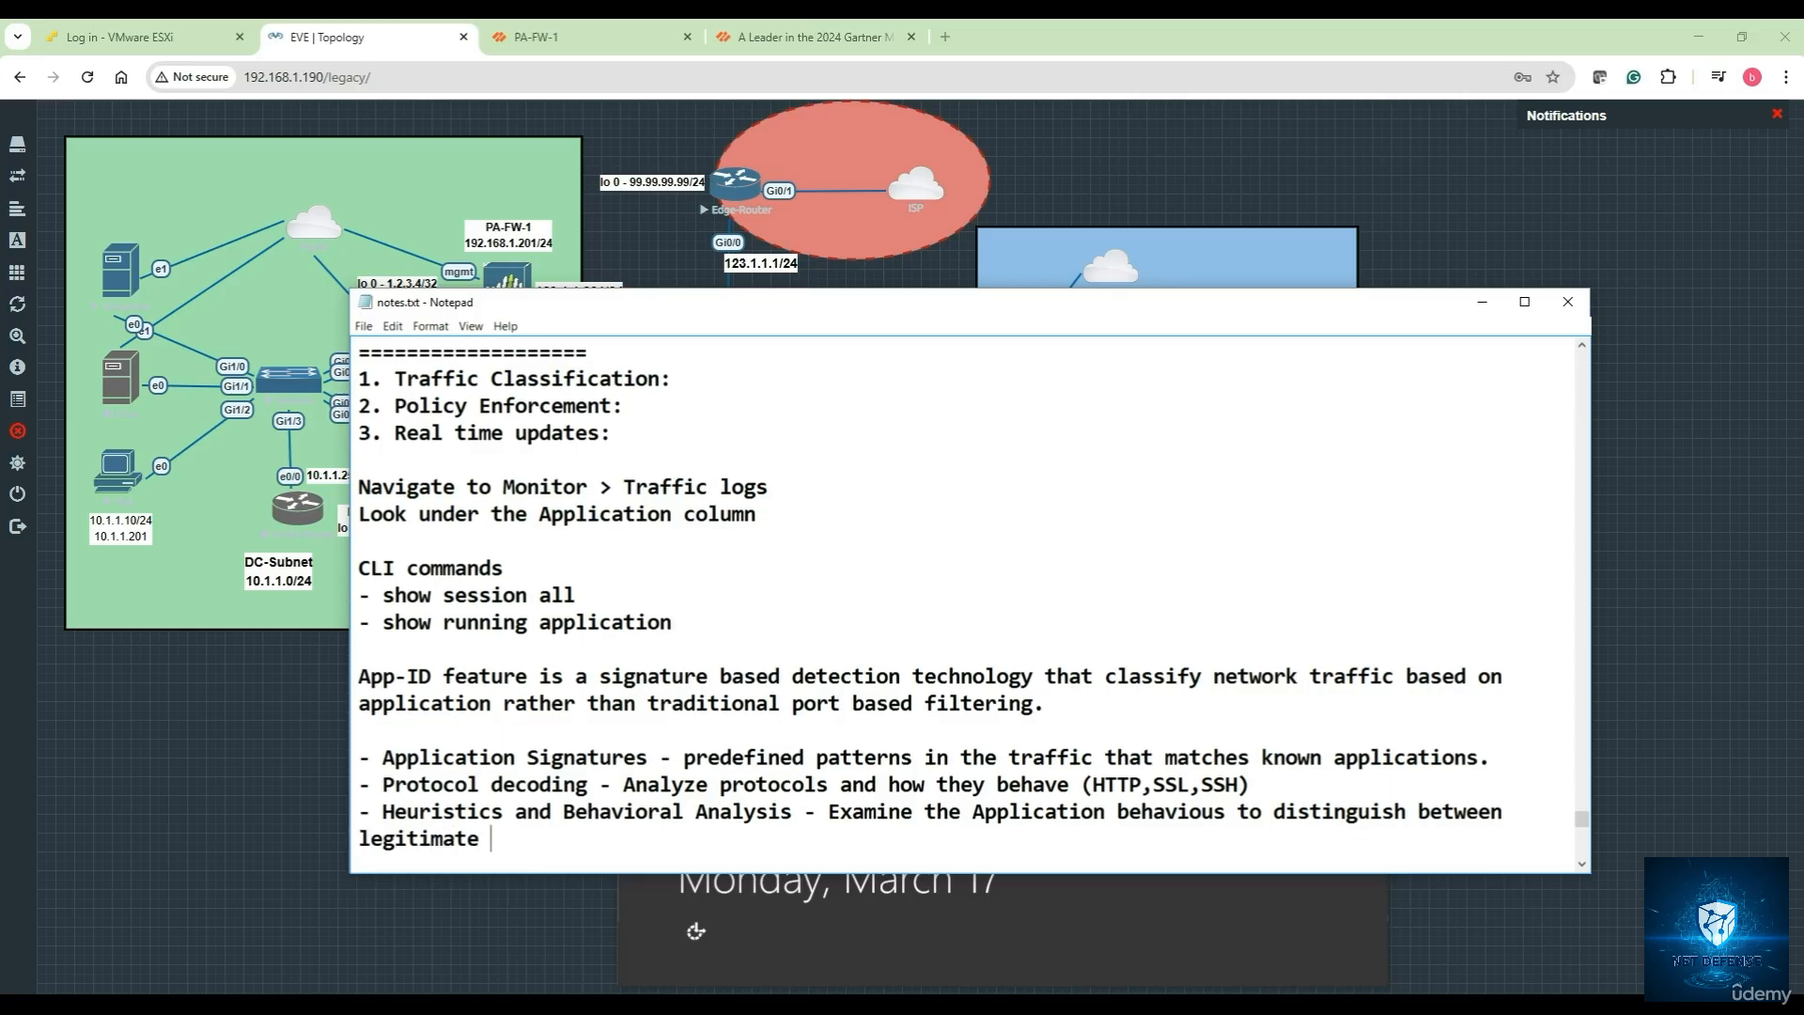
pyautogui.write('and malicious apps')
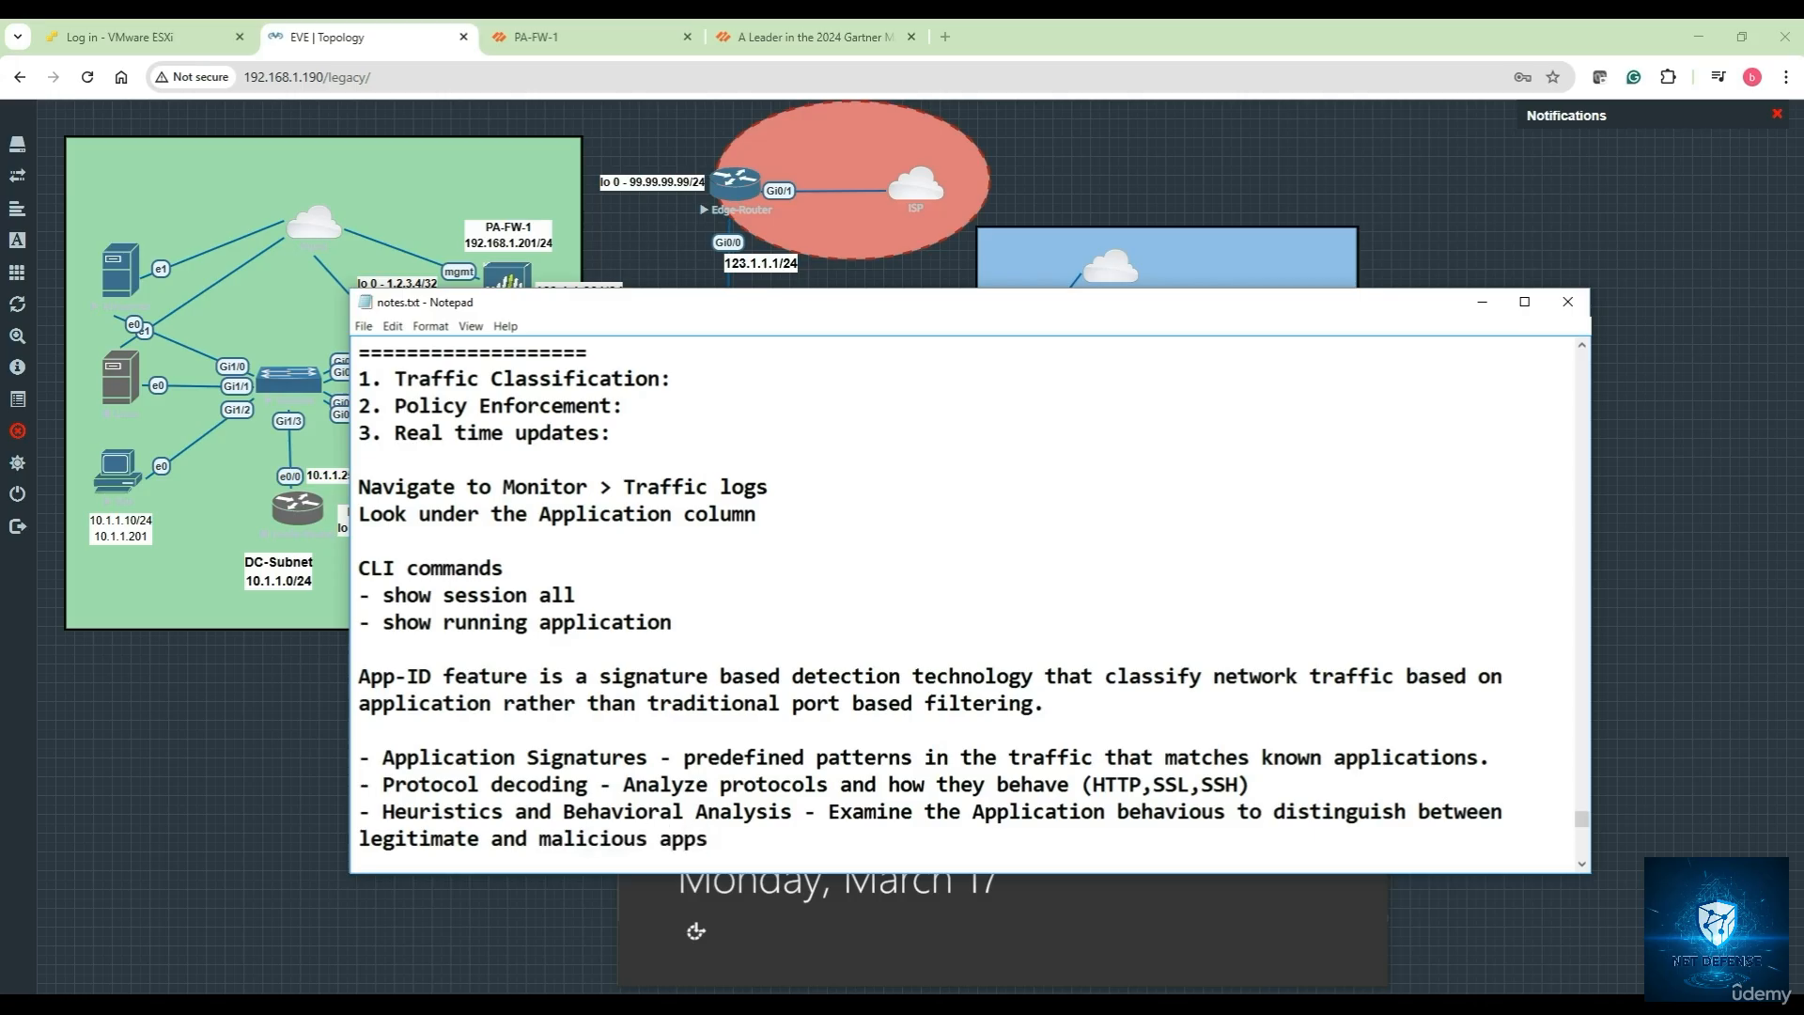
# Add '- SSL decryption - Inspect encrypted traffic if decryption policies are enabled' with blank lines below
pyautogui.press('Return')
pyautogui.write('- SSL ')
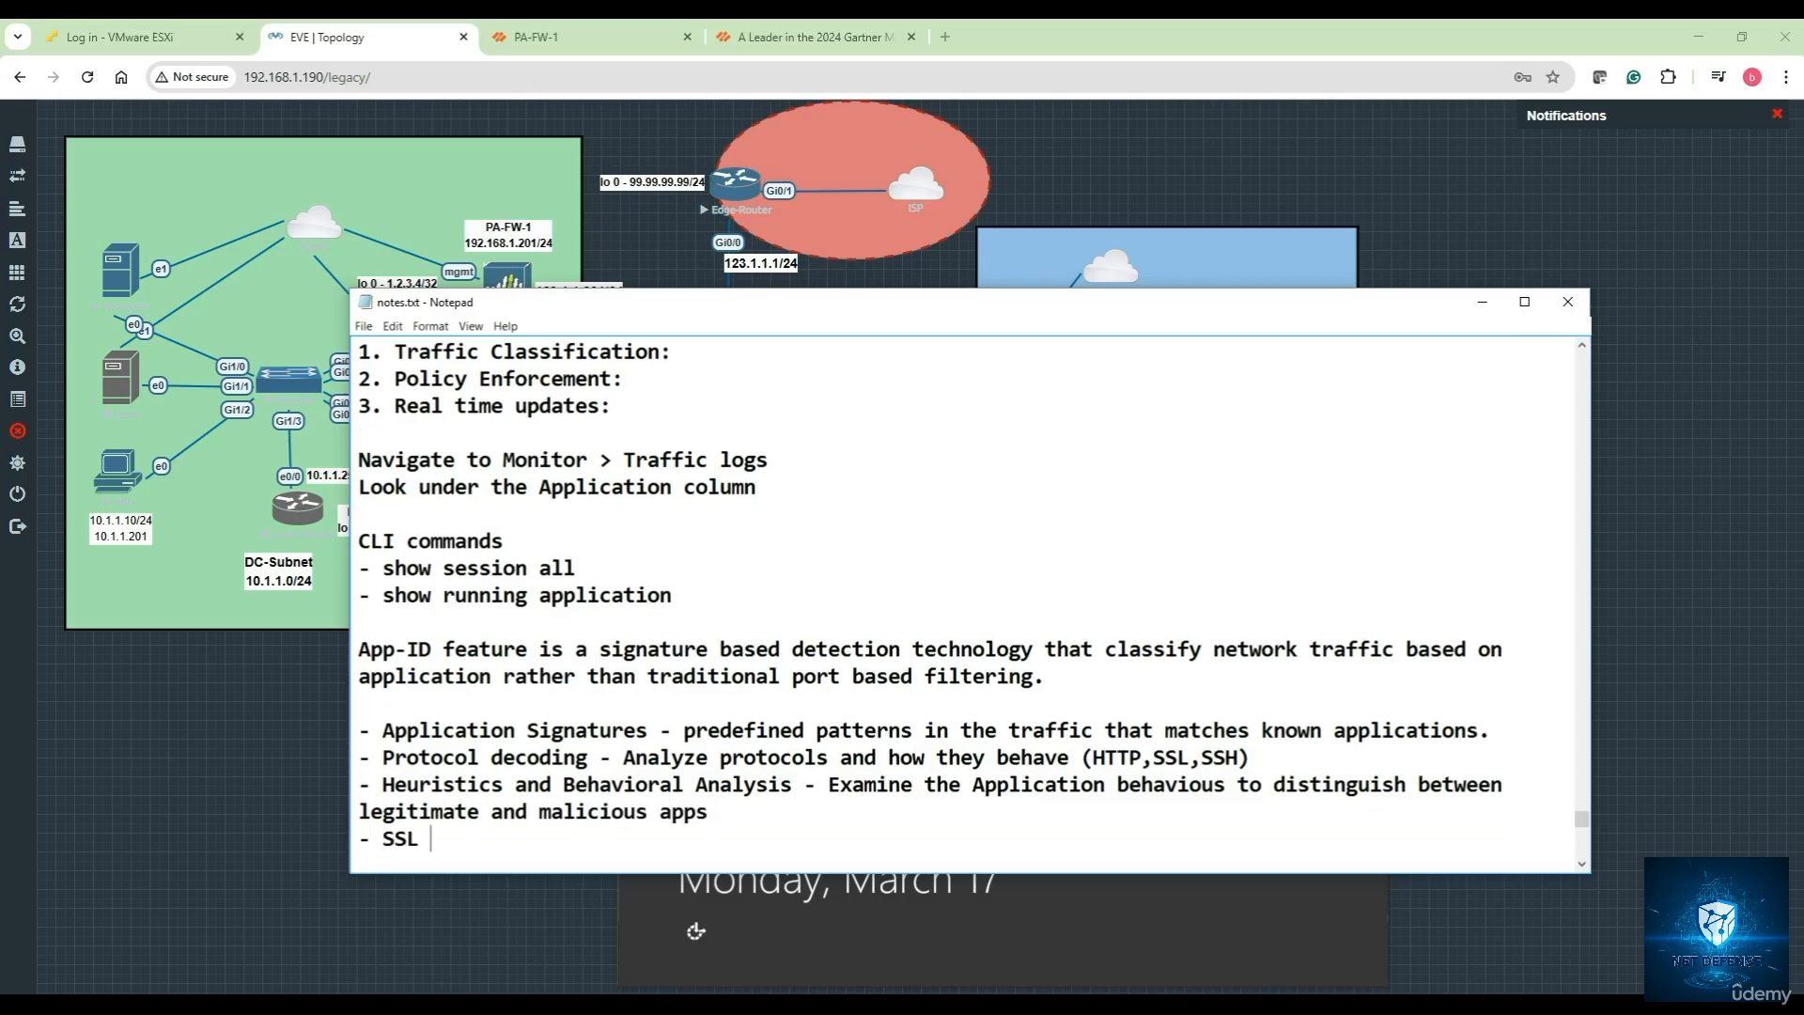
pyautogui.write('decryption - In')
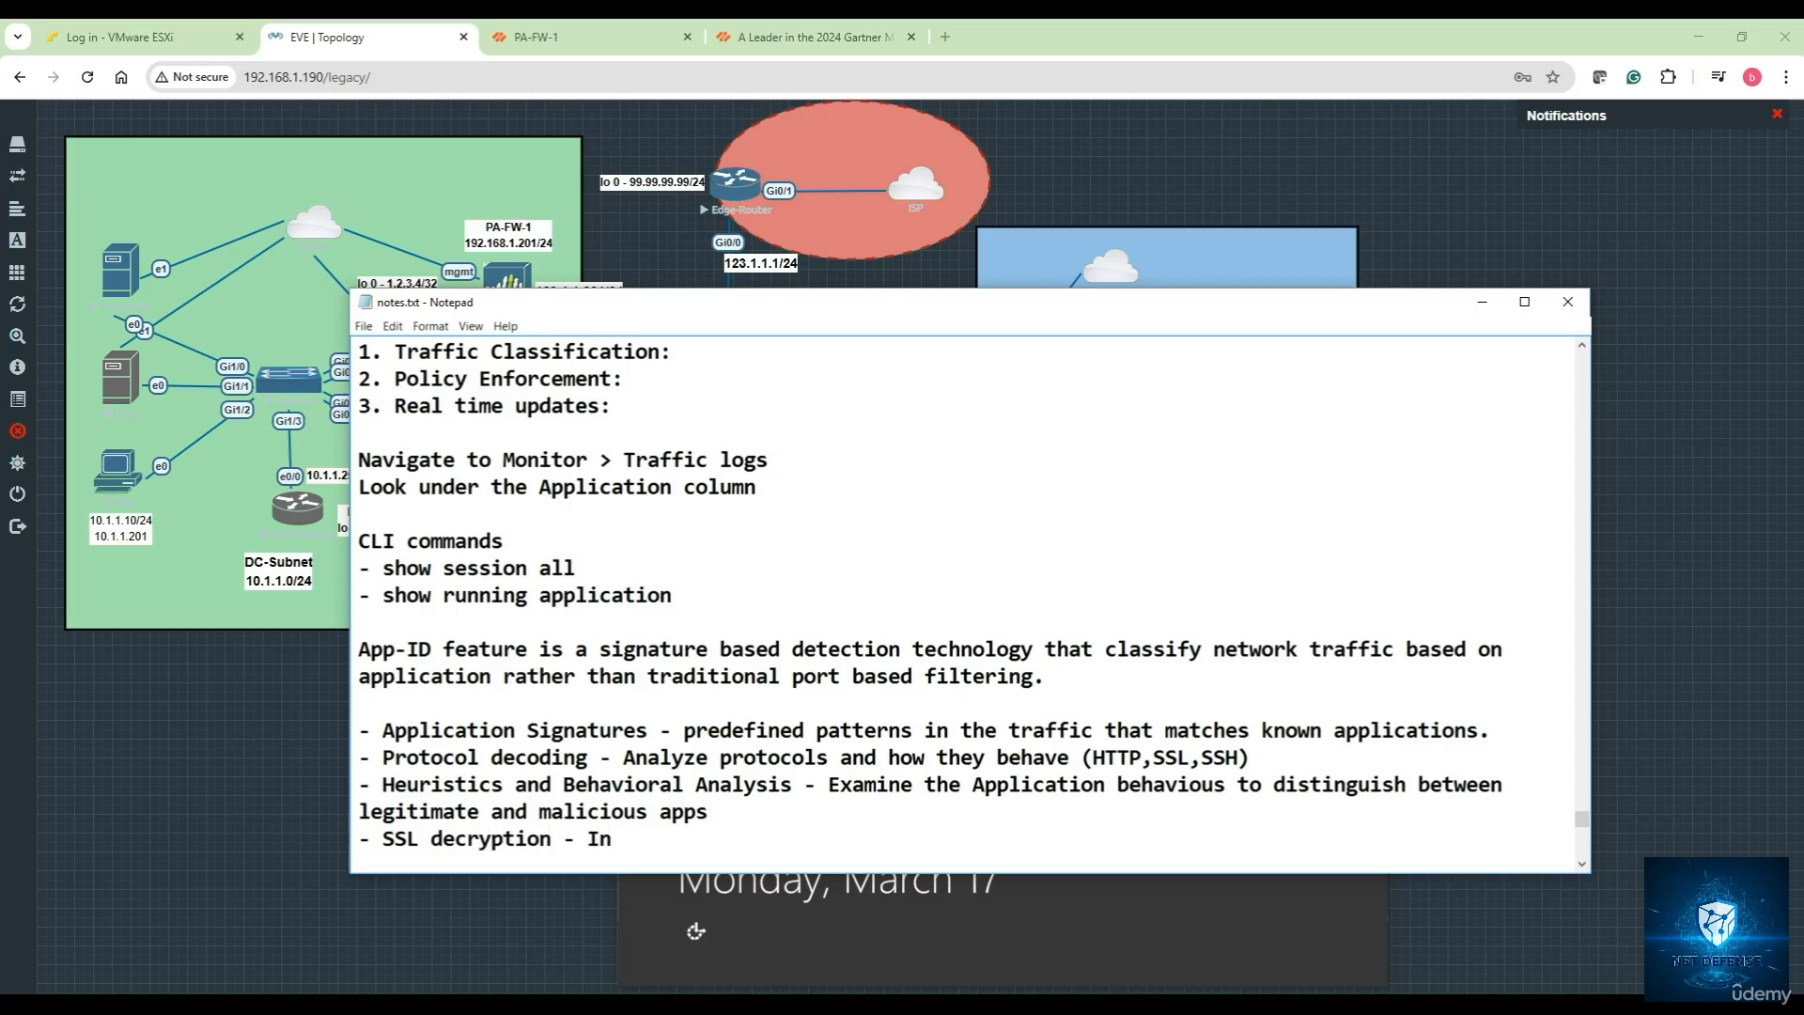
pyautogui.write('spect encrypted traffic ')
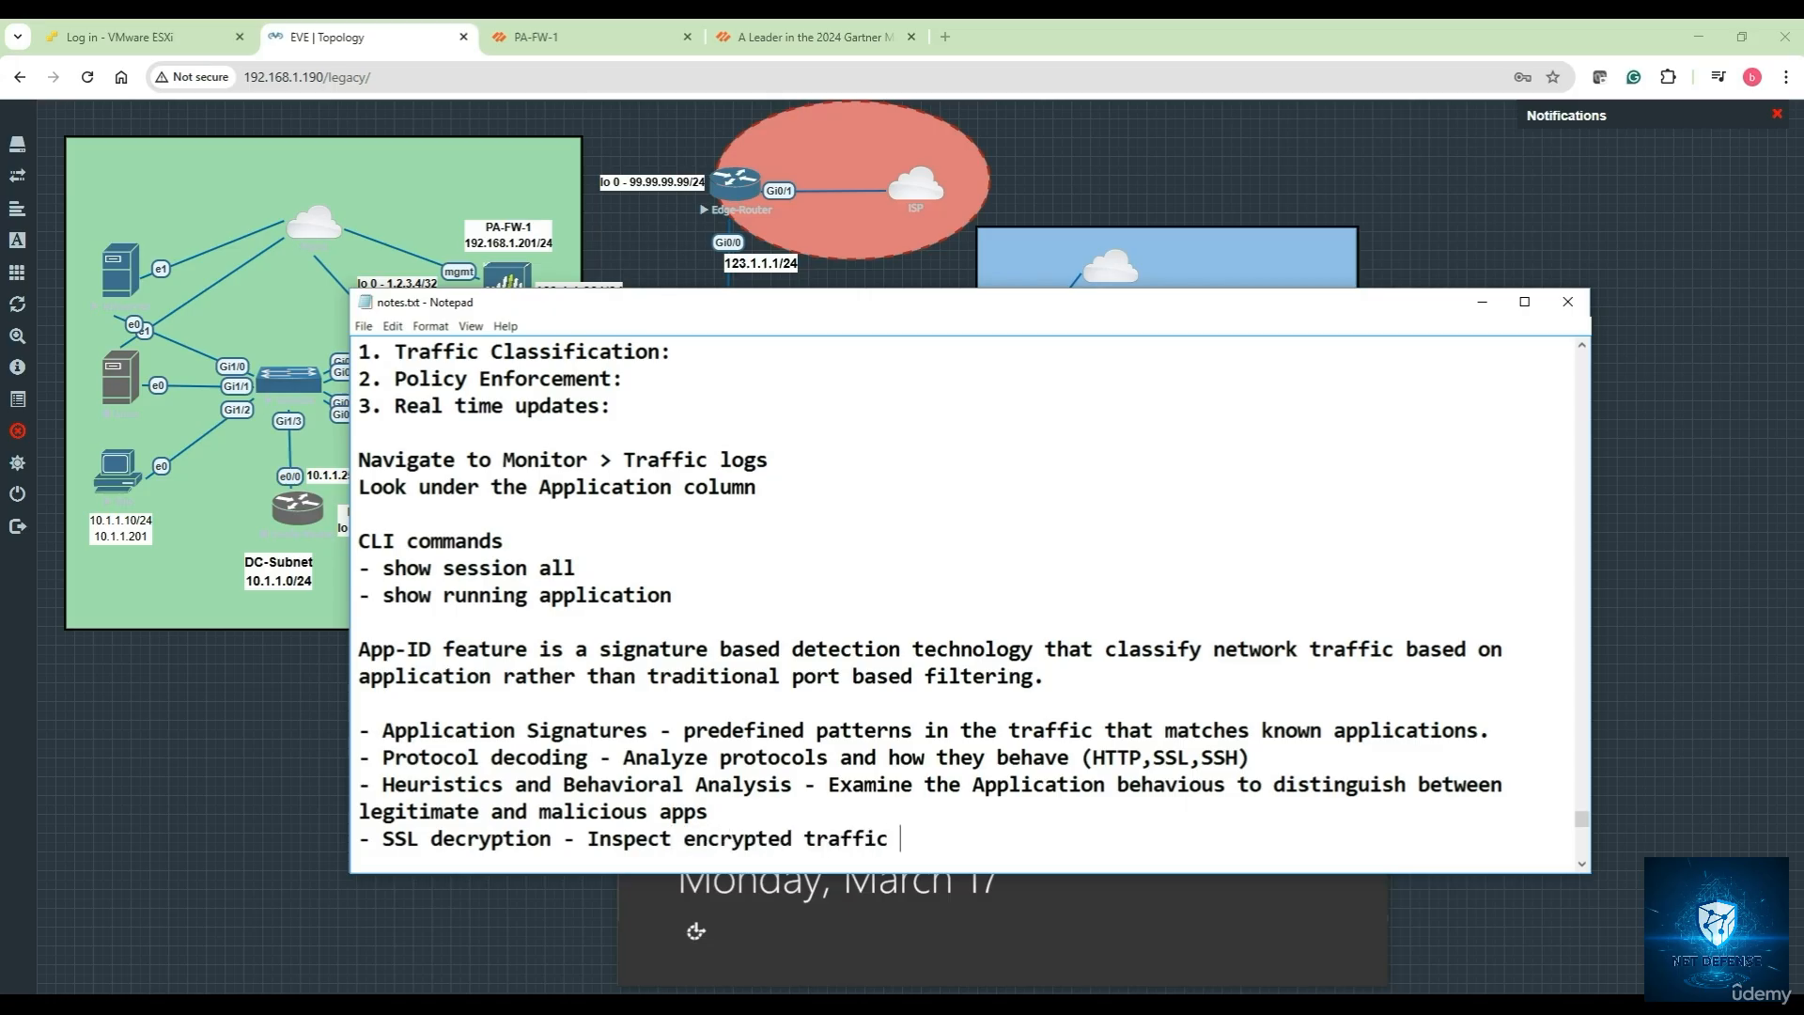
pyautogui.write('if decryption')
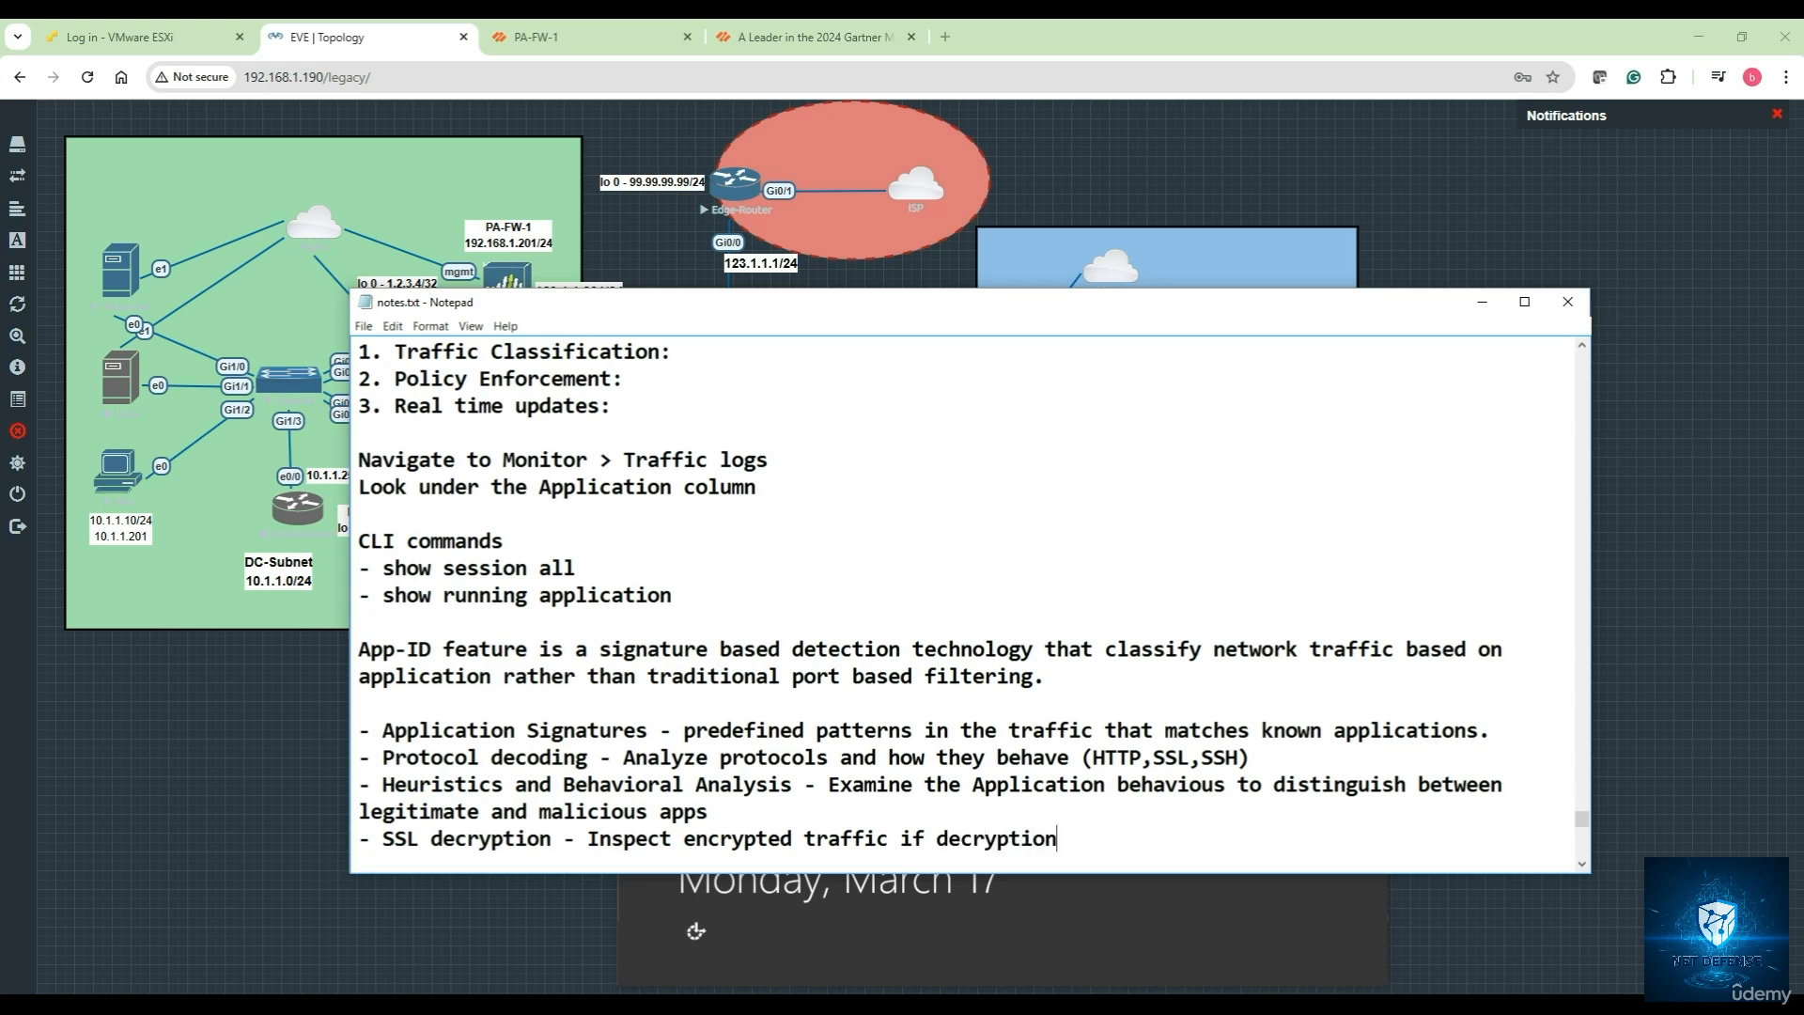
pyautogui.write(' policies are enabled')
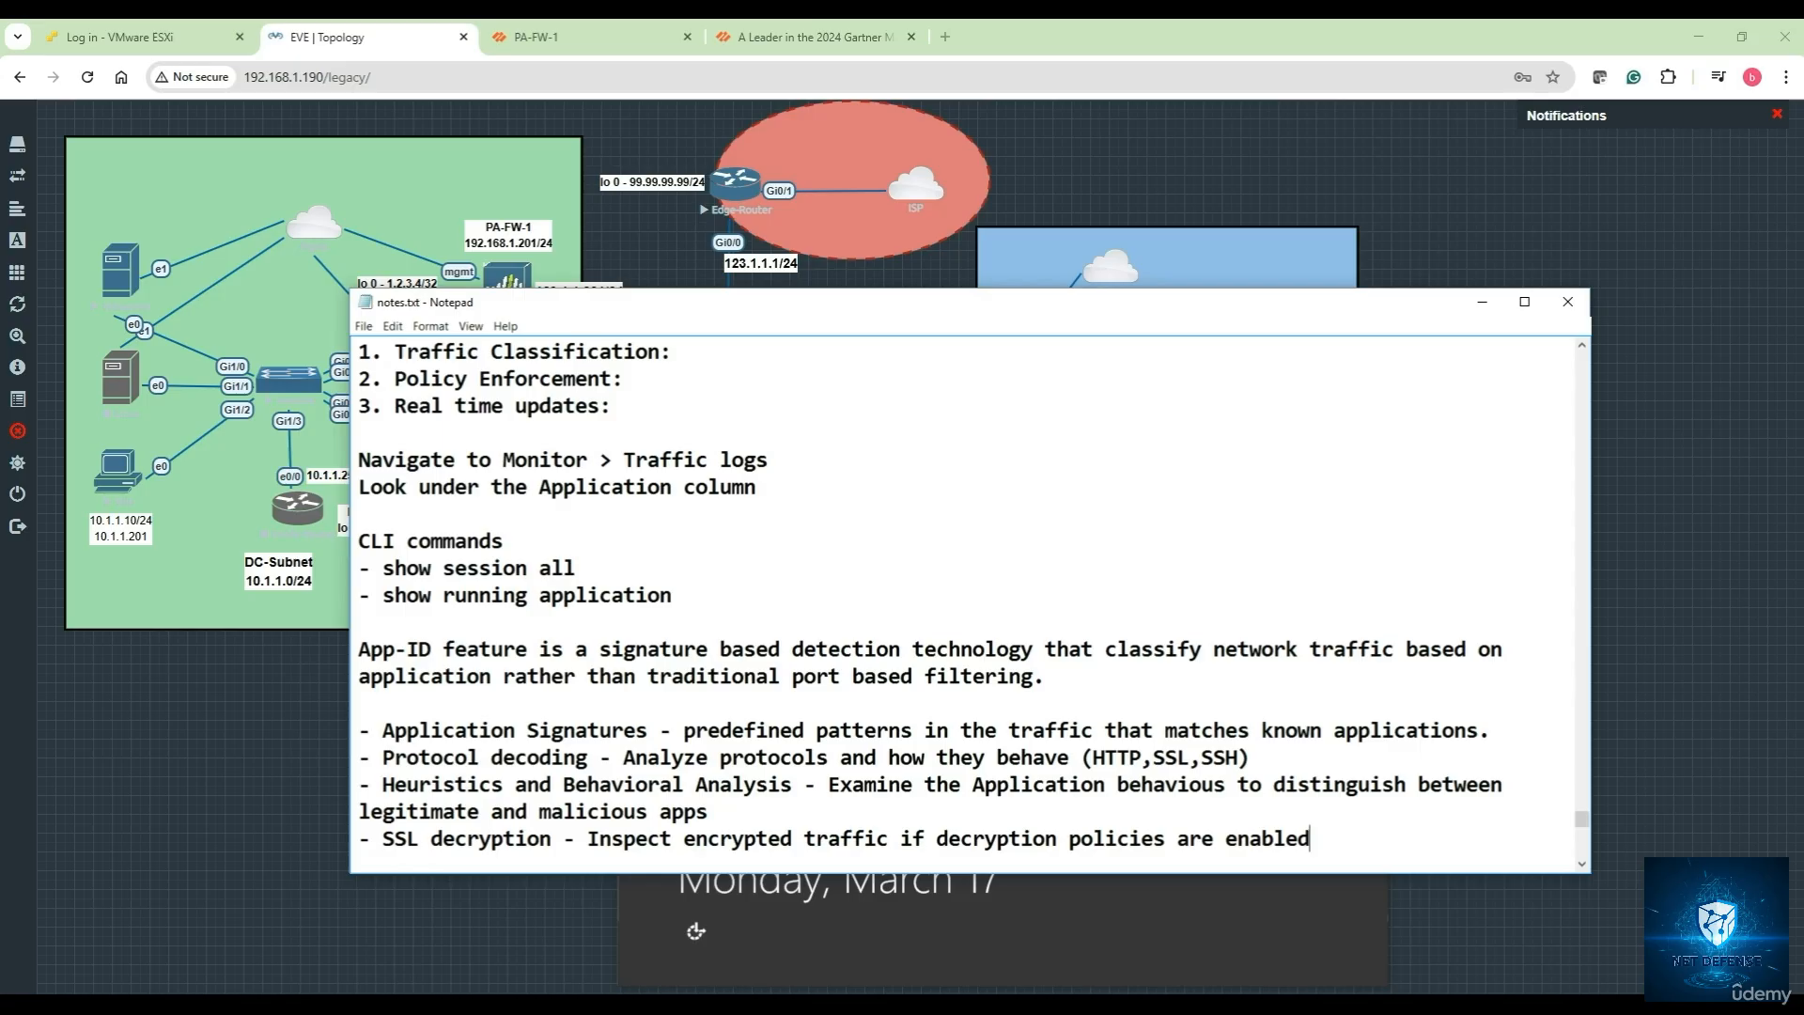
pyautogui.press('Return')
pyautogui.press('Return')
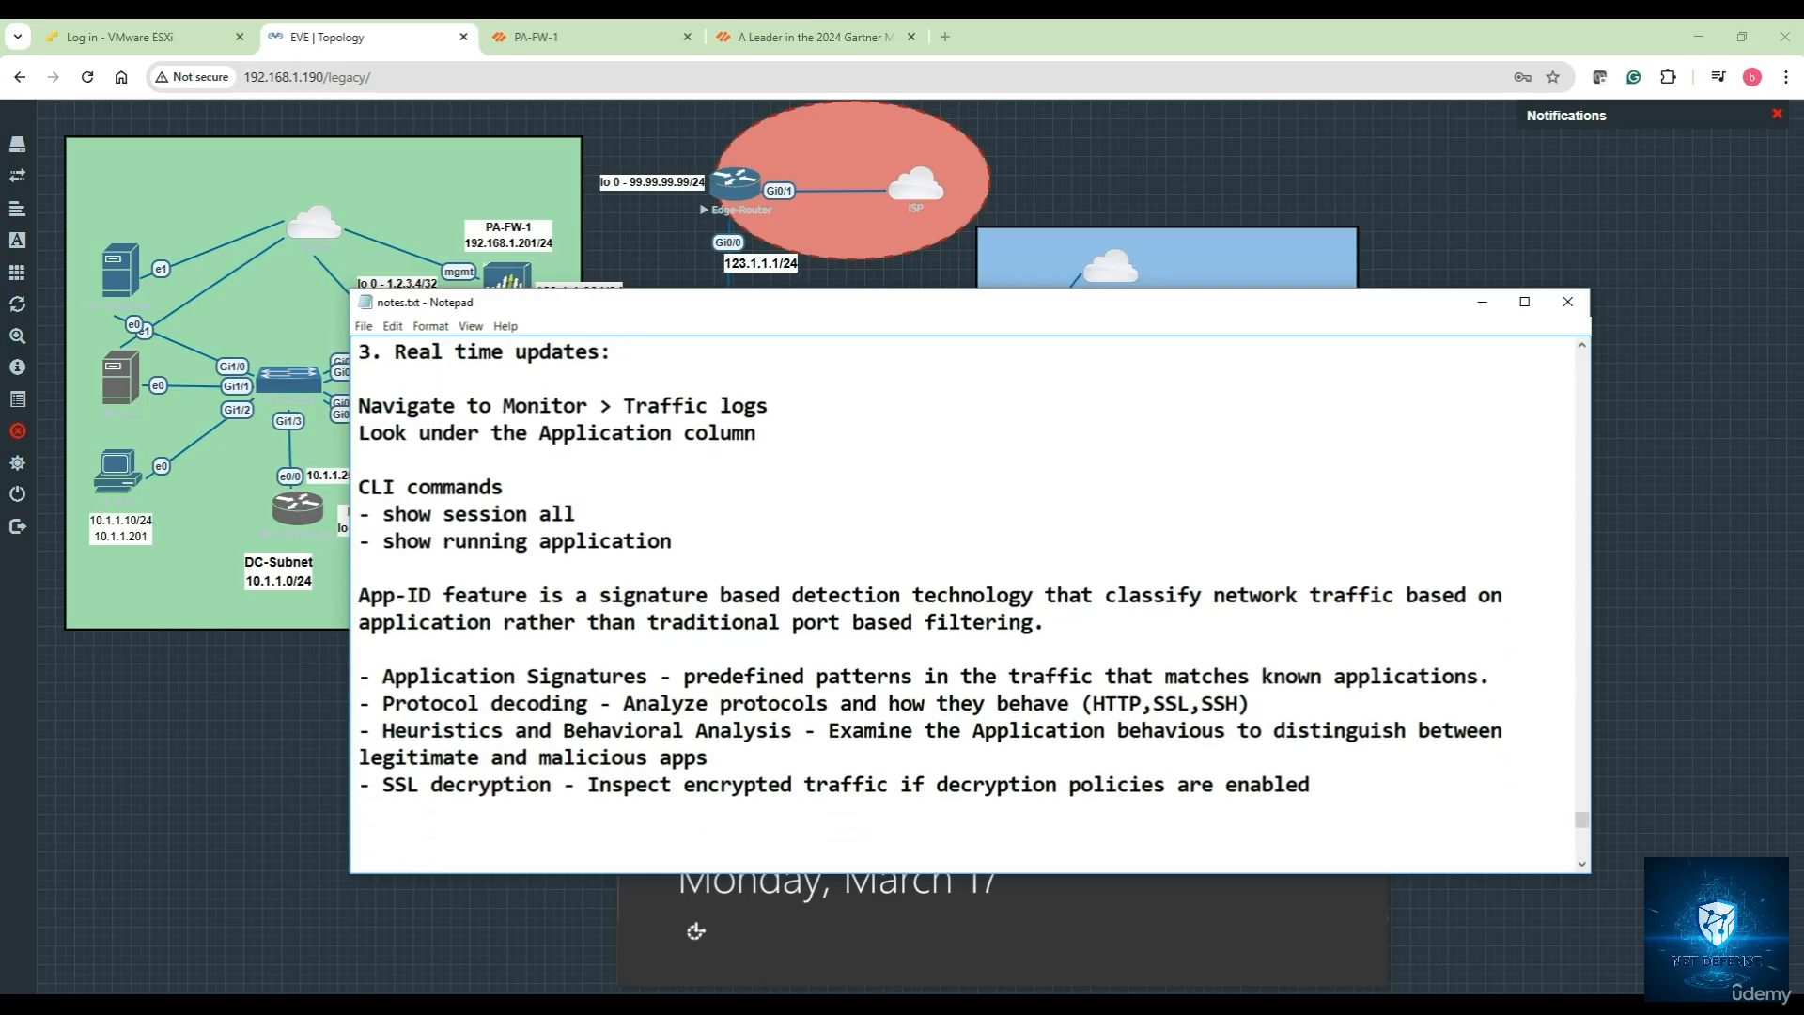
# Sign in to the Windows Server console with the administrator password
pyautogui.click(1482, 301)
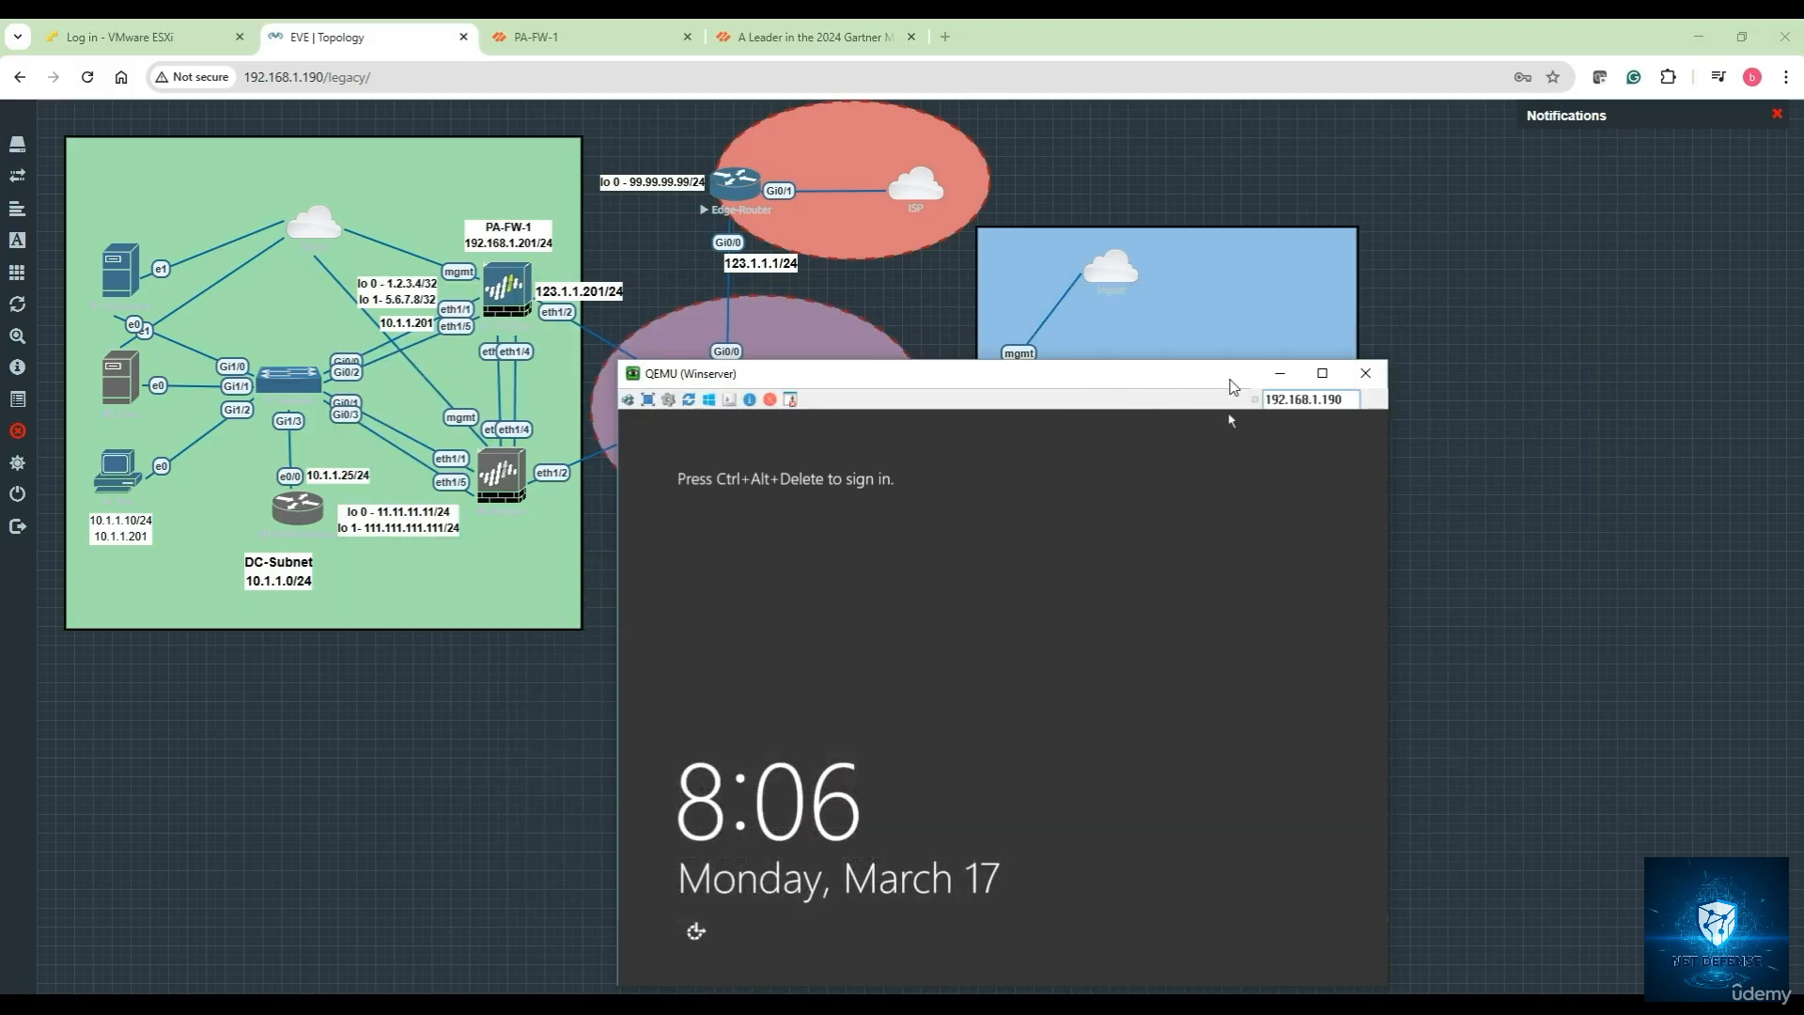
pyautogui.moveTo(1232, 378); pyautogui.dragTo(1233, 233)
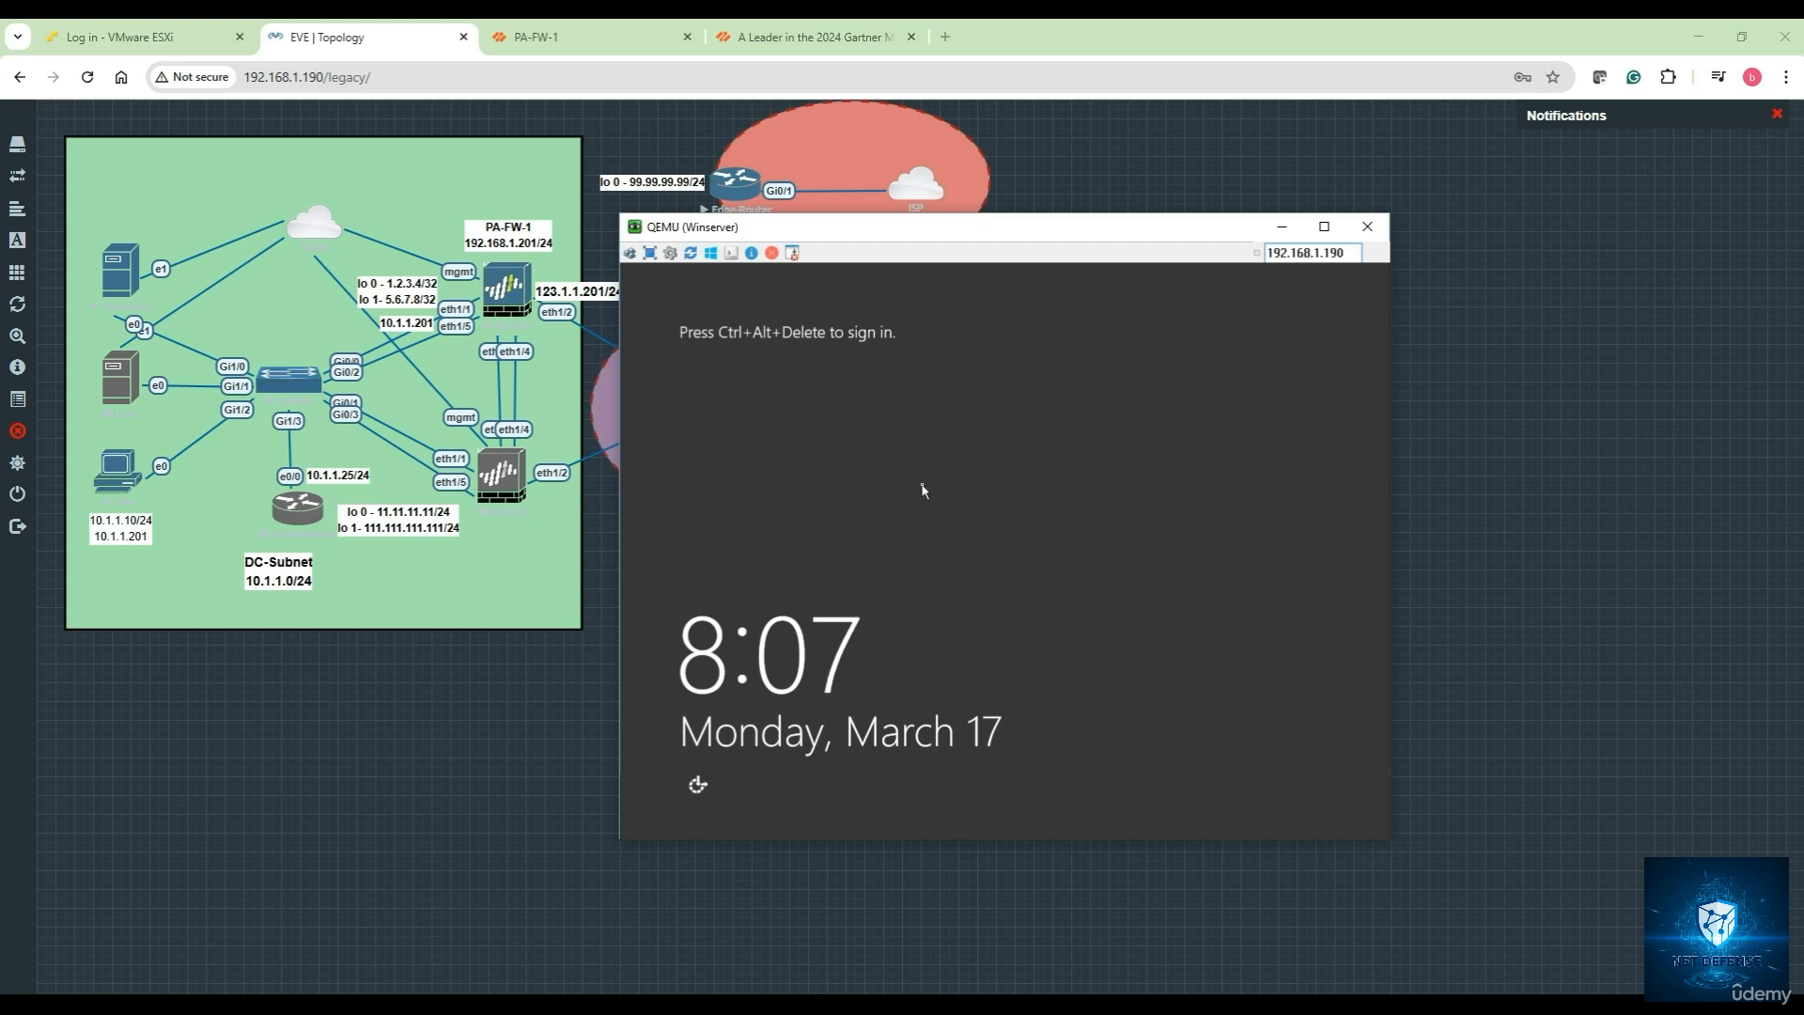
pyautogui.click(631, 254)
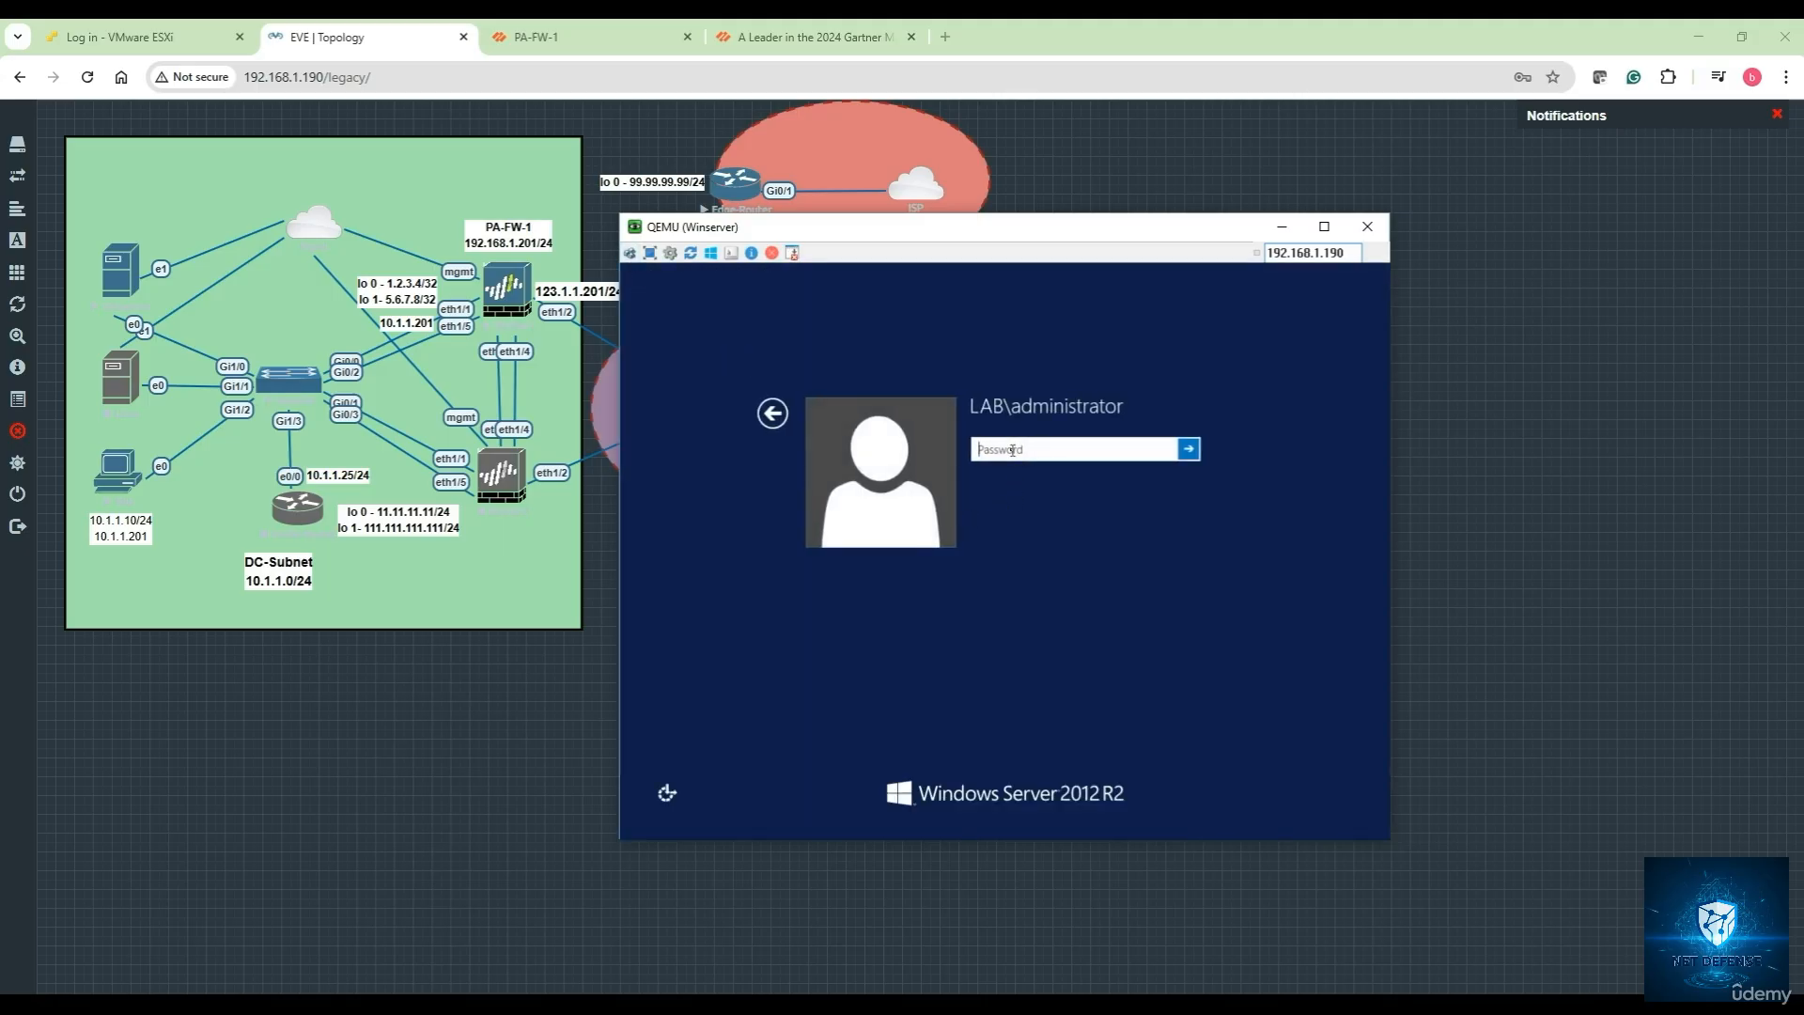
pyautogui.write('•')
pyautogui.press('BackSpace')
pyautogui.press('BackSpace')
pyautogui.write('••••••••')
pyautogui.press('Return')
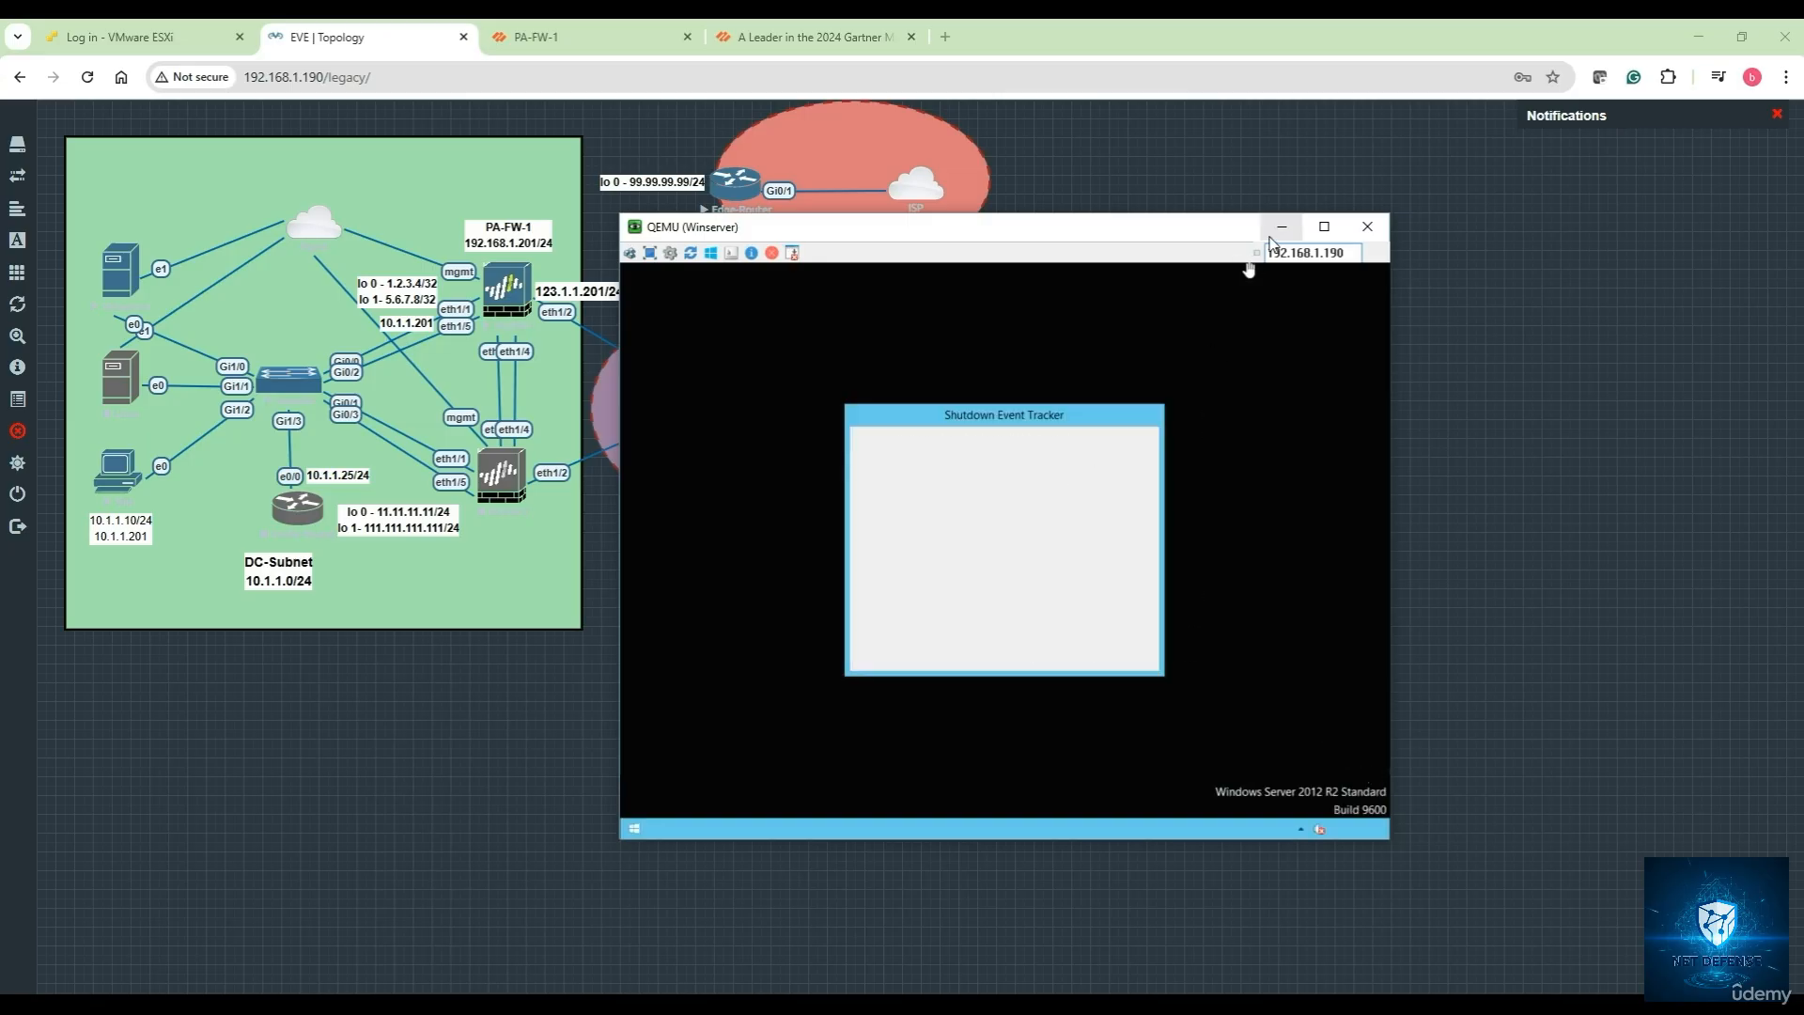
# Dismiss the Shutdown Event Tracker and check the server's IP configuration with ipconfig
pyautogui.write('cd')
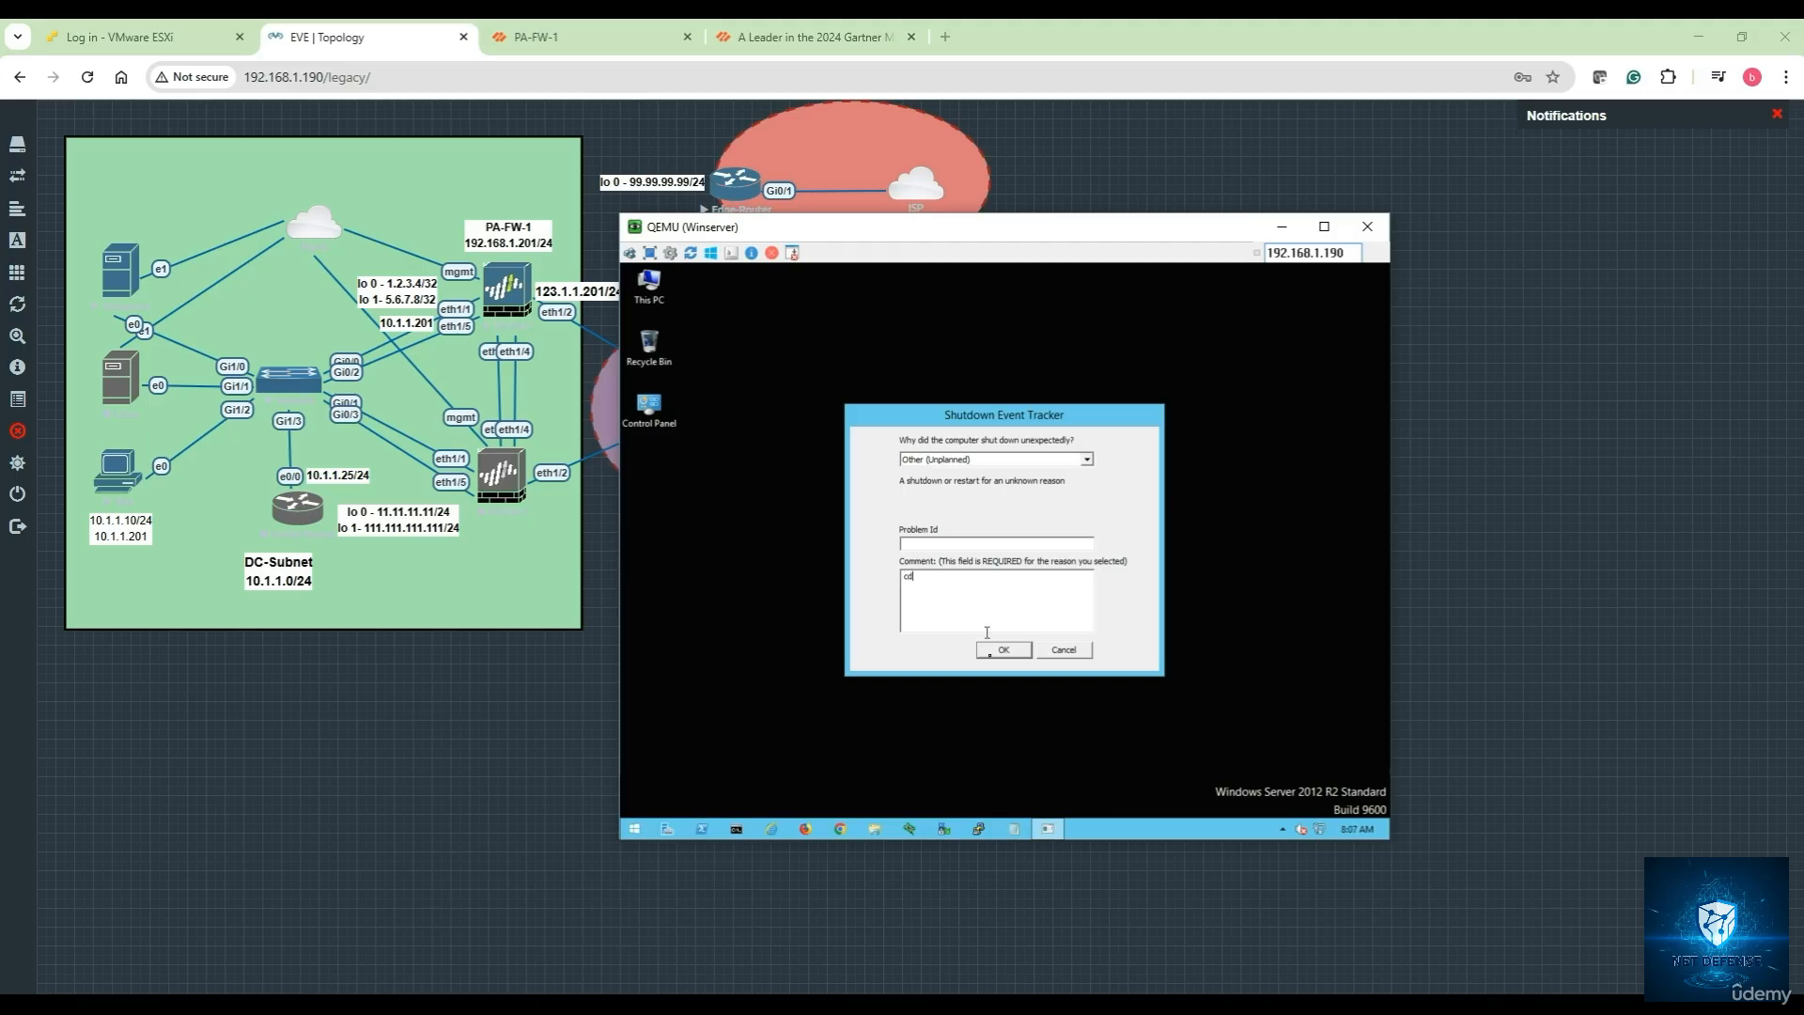
pyautogui.click(1001, 649)
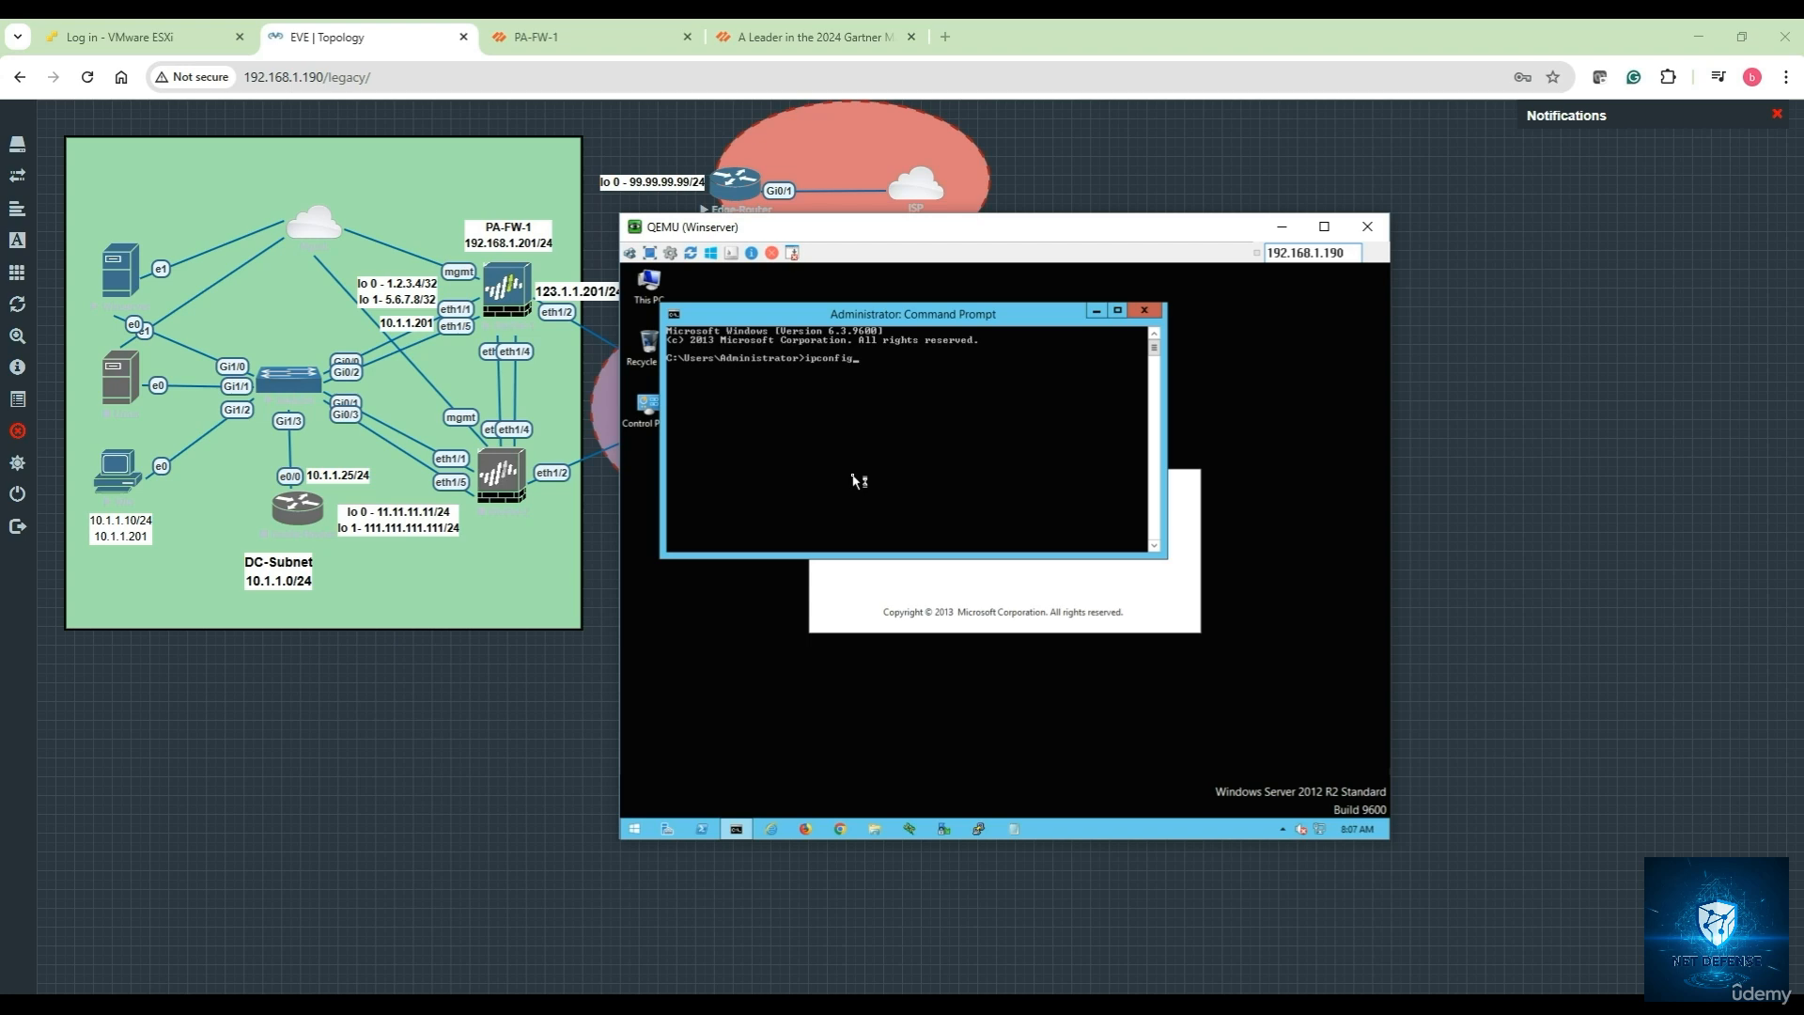
pyautogui.press('Return')
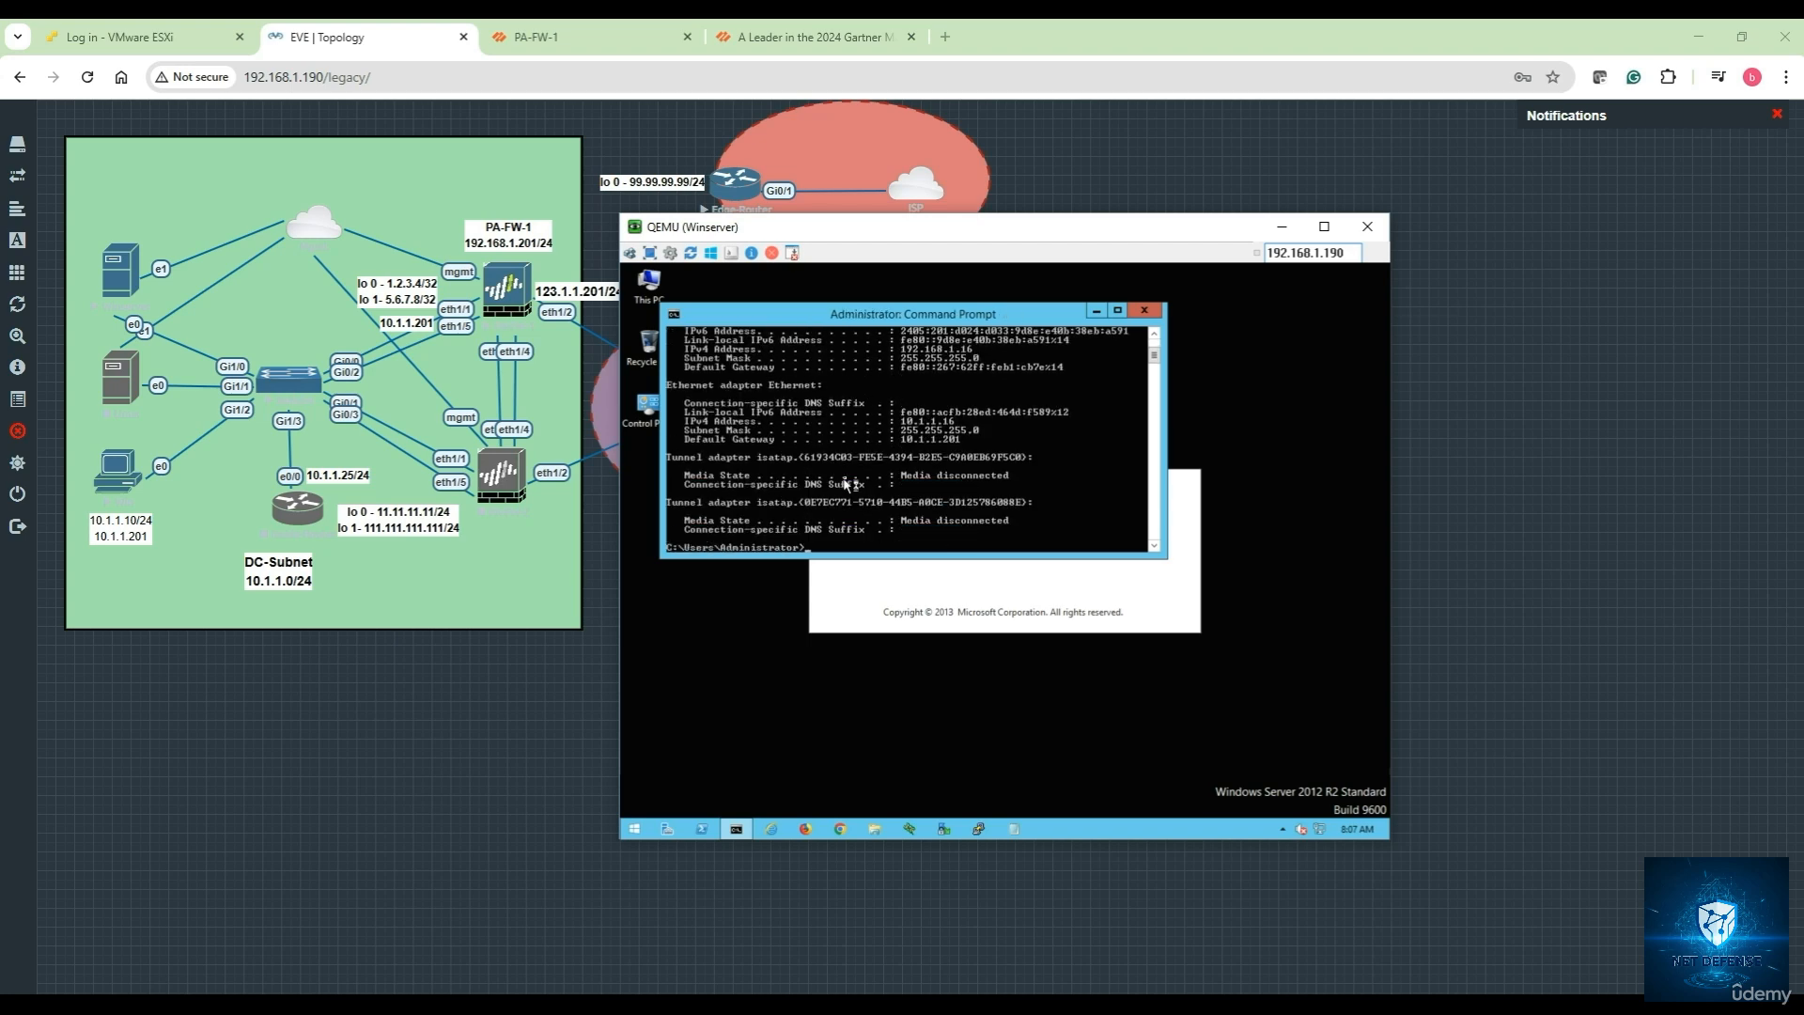
pyautogui.scroll(1, 845, 486)
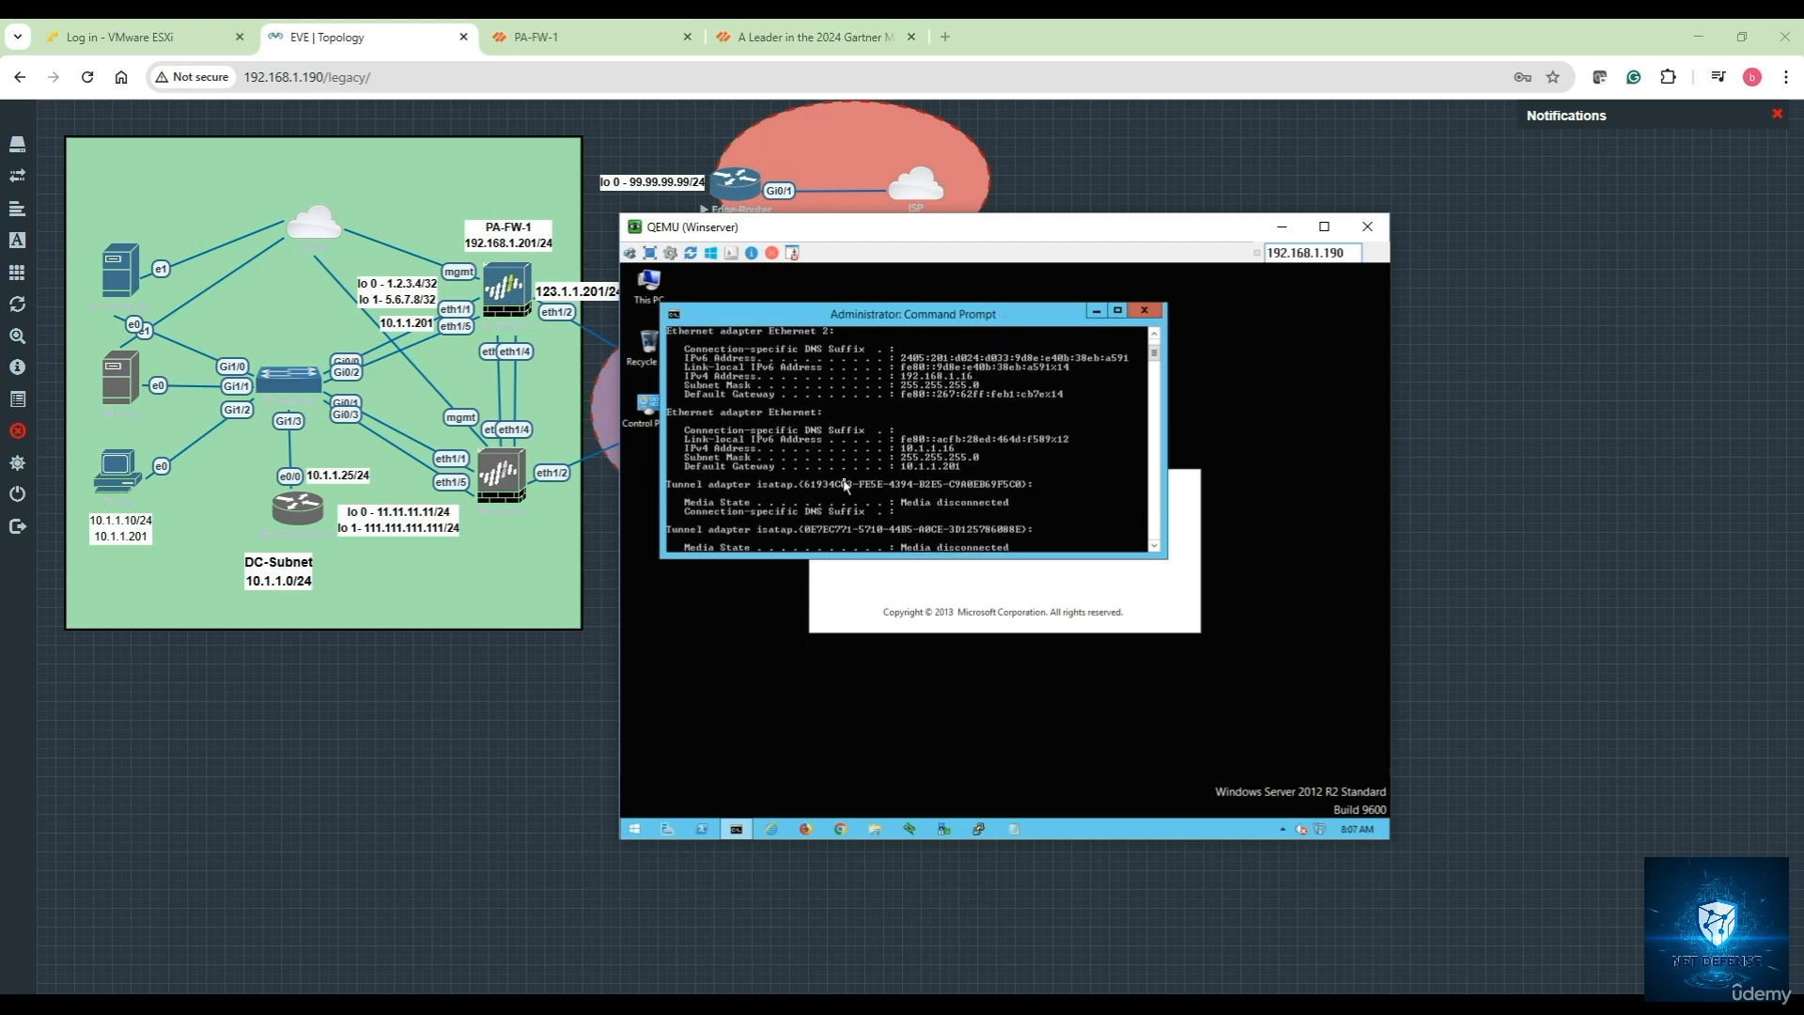
pyautogui.scroll(-1, 845, 486)
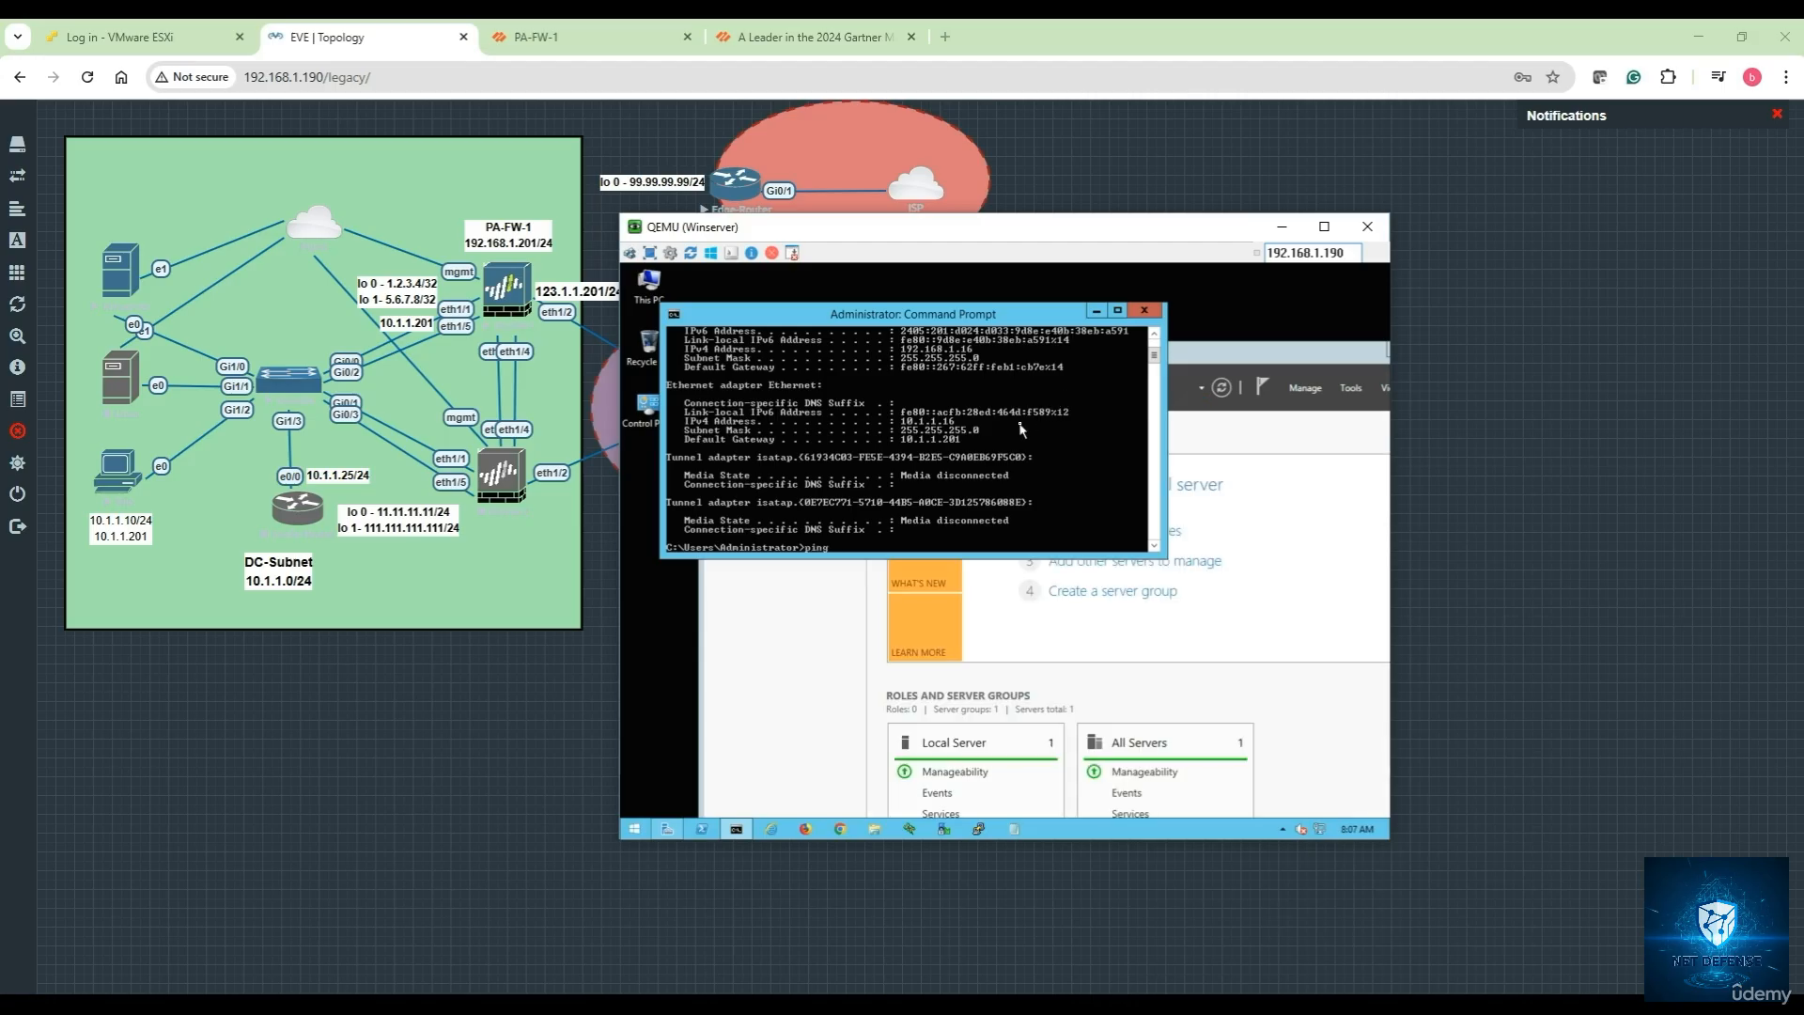
# Run a continuous ping to 8.8.8.8 from the server and confirm replies
pyautogui.write('.8.8.8 -t')
pyautogui.press('Return')
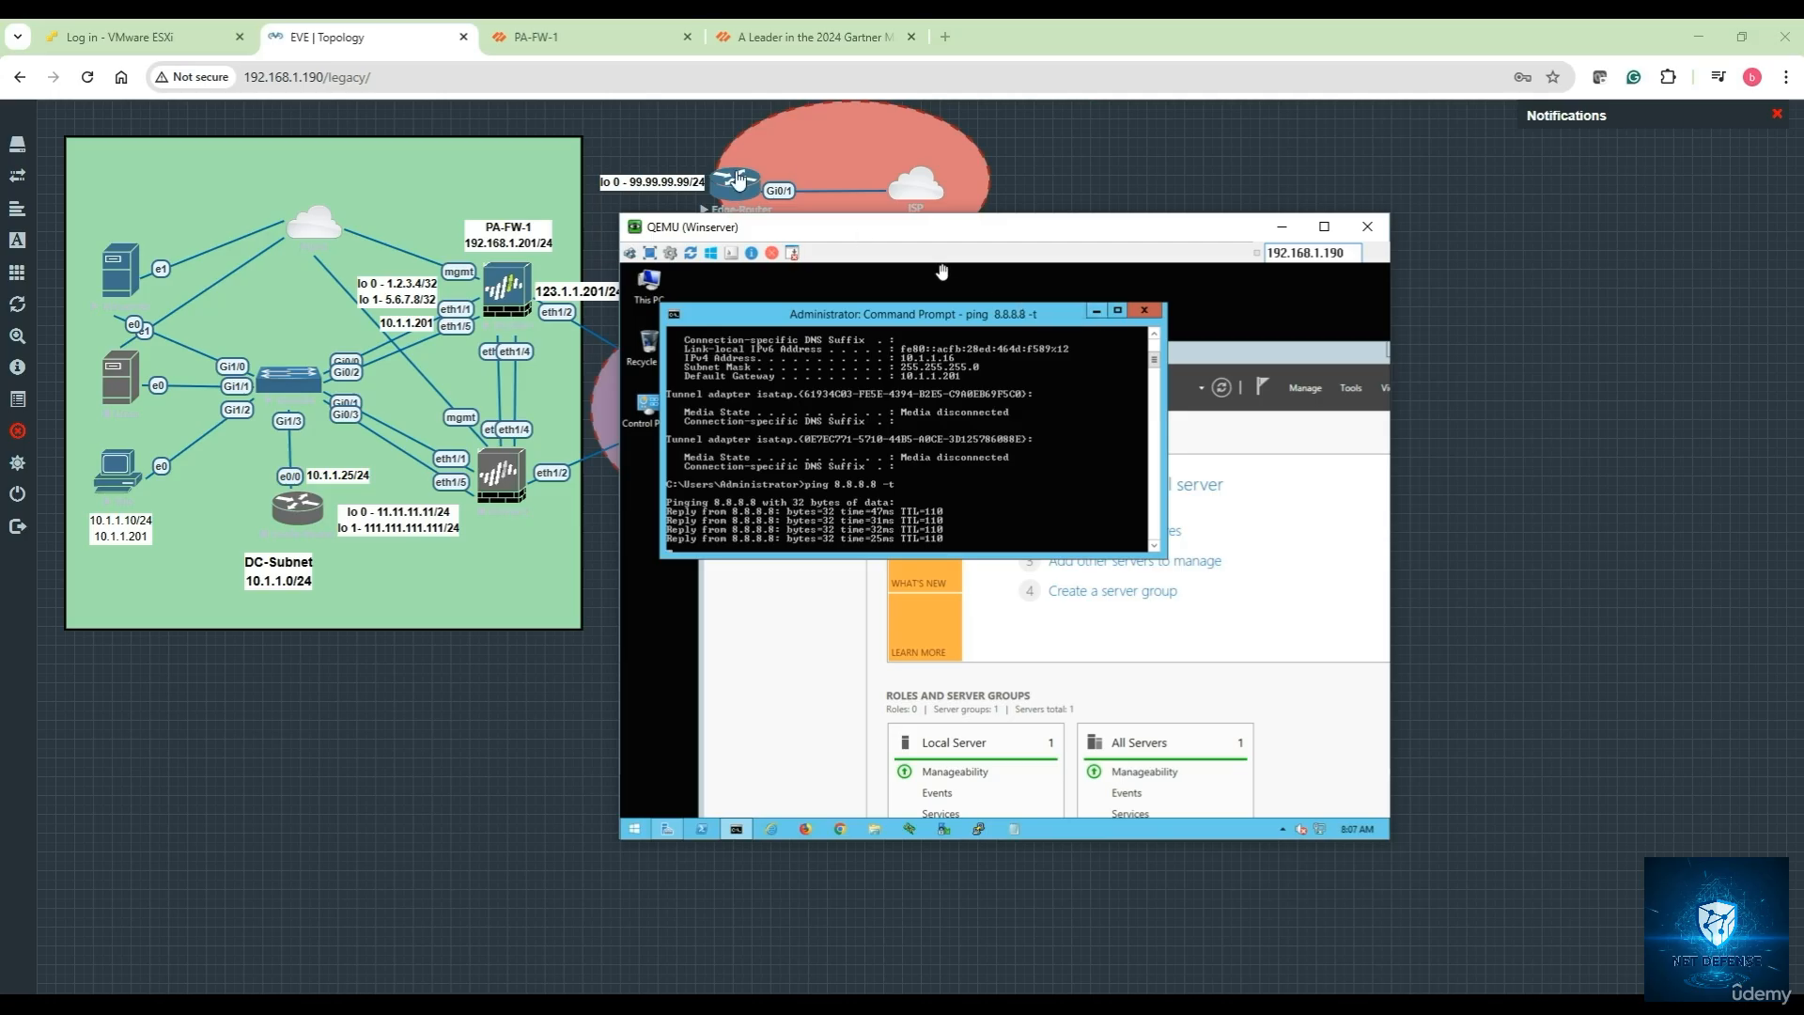
pyautogui.click(606, 45)
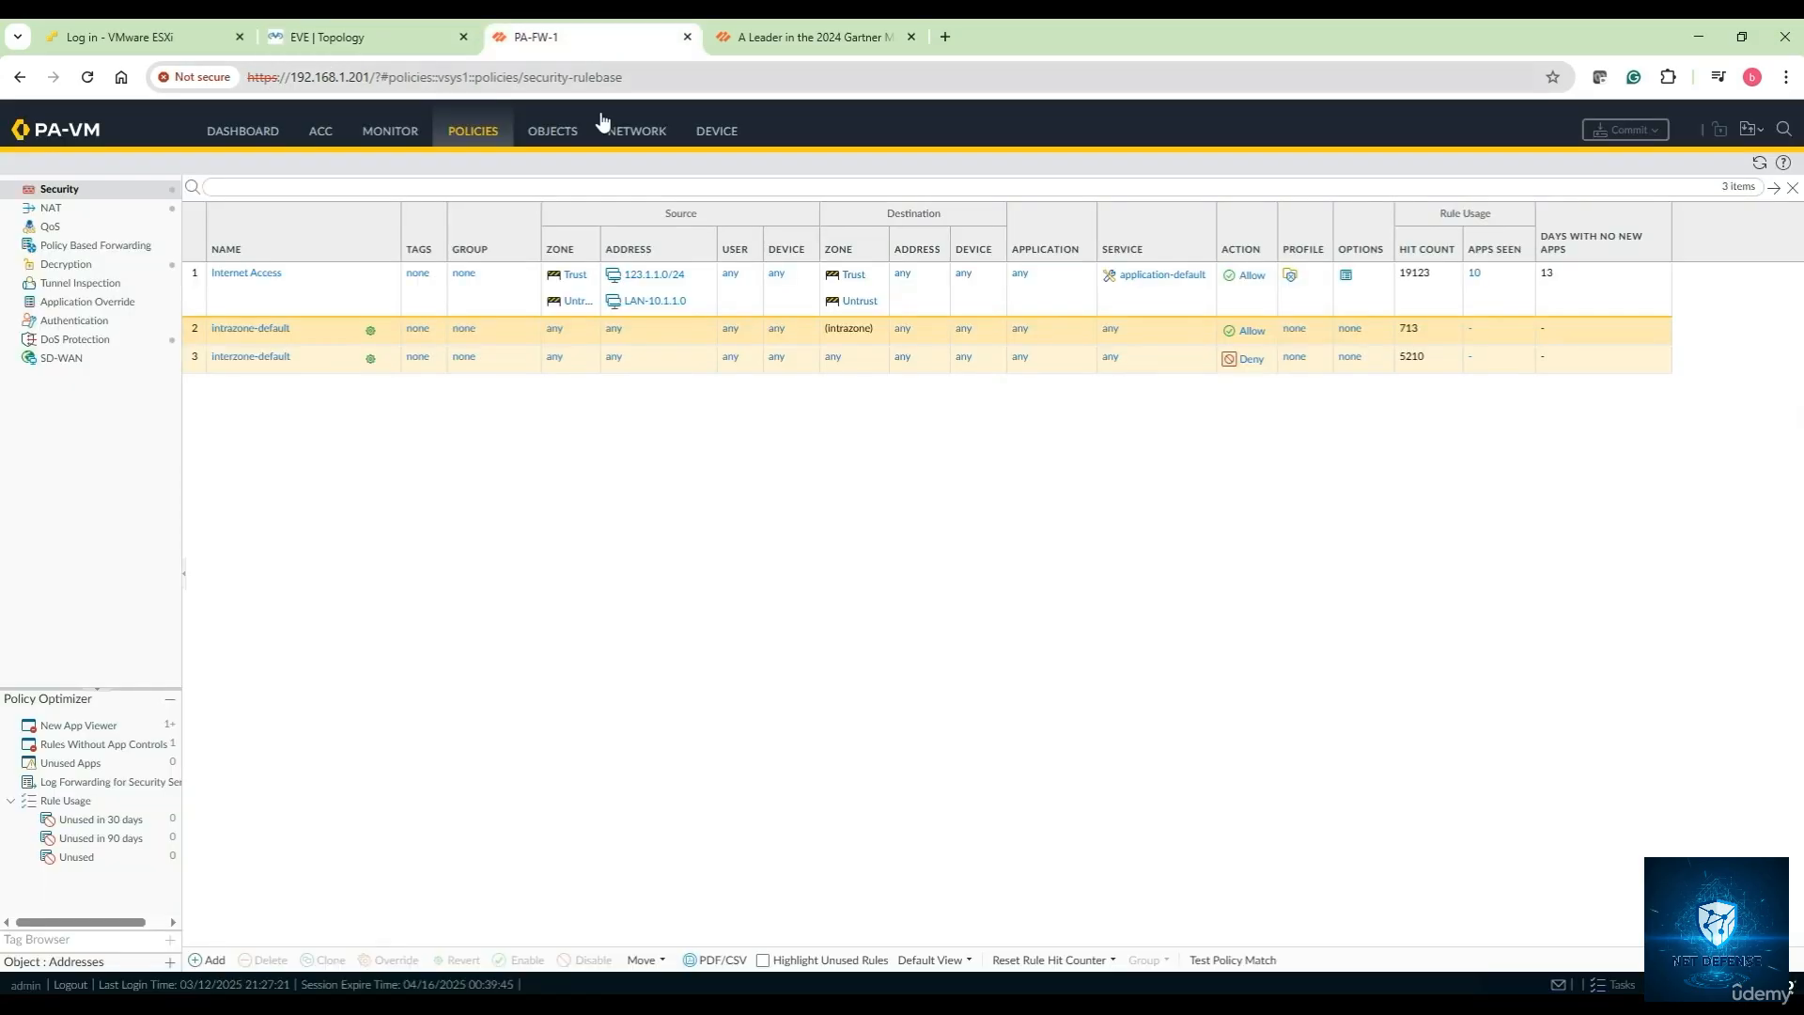
# Review the refreshed Traffic log and the Threat log entries for 123.1.1.44
pyautogui.click(391, 133)
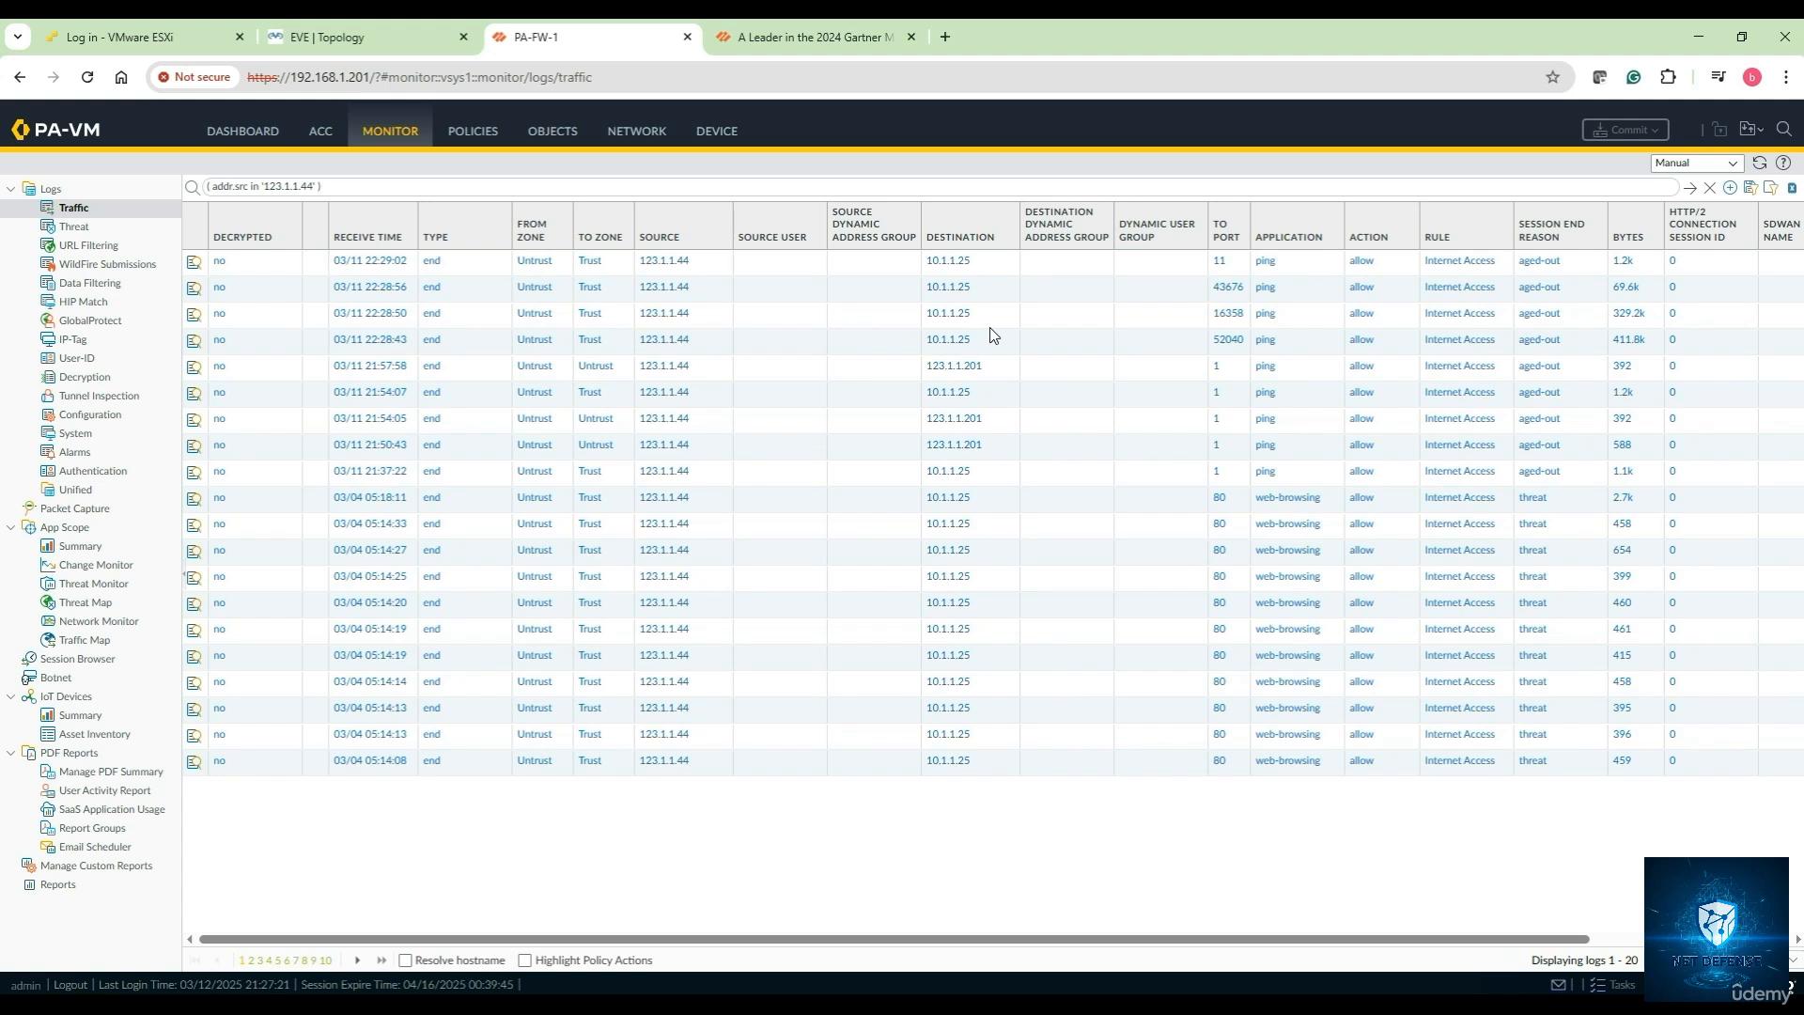
pyautogui.click(1752, 167)
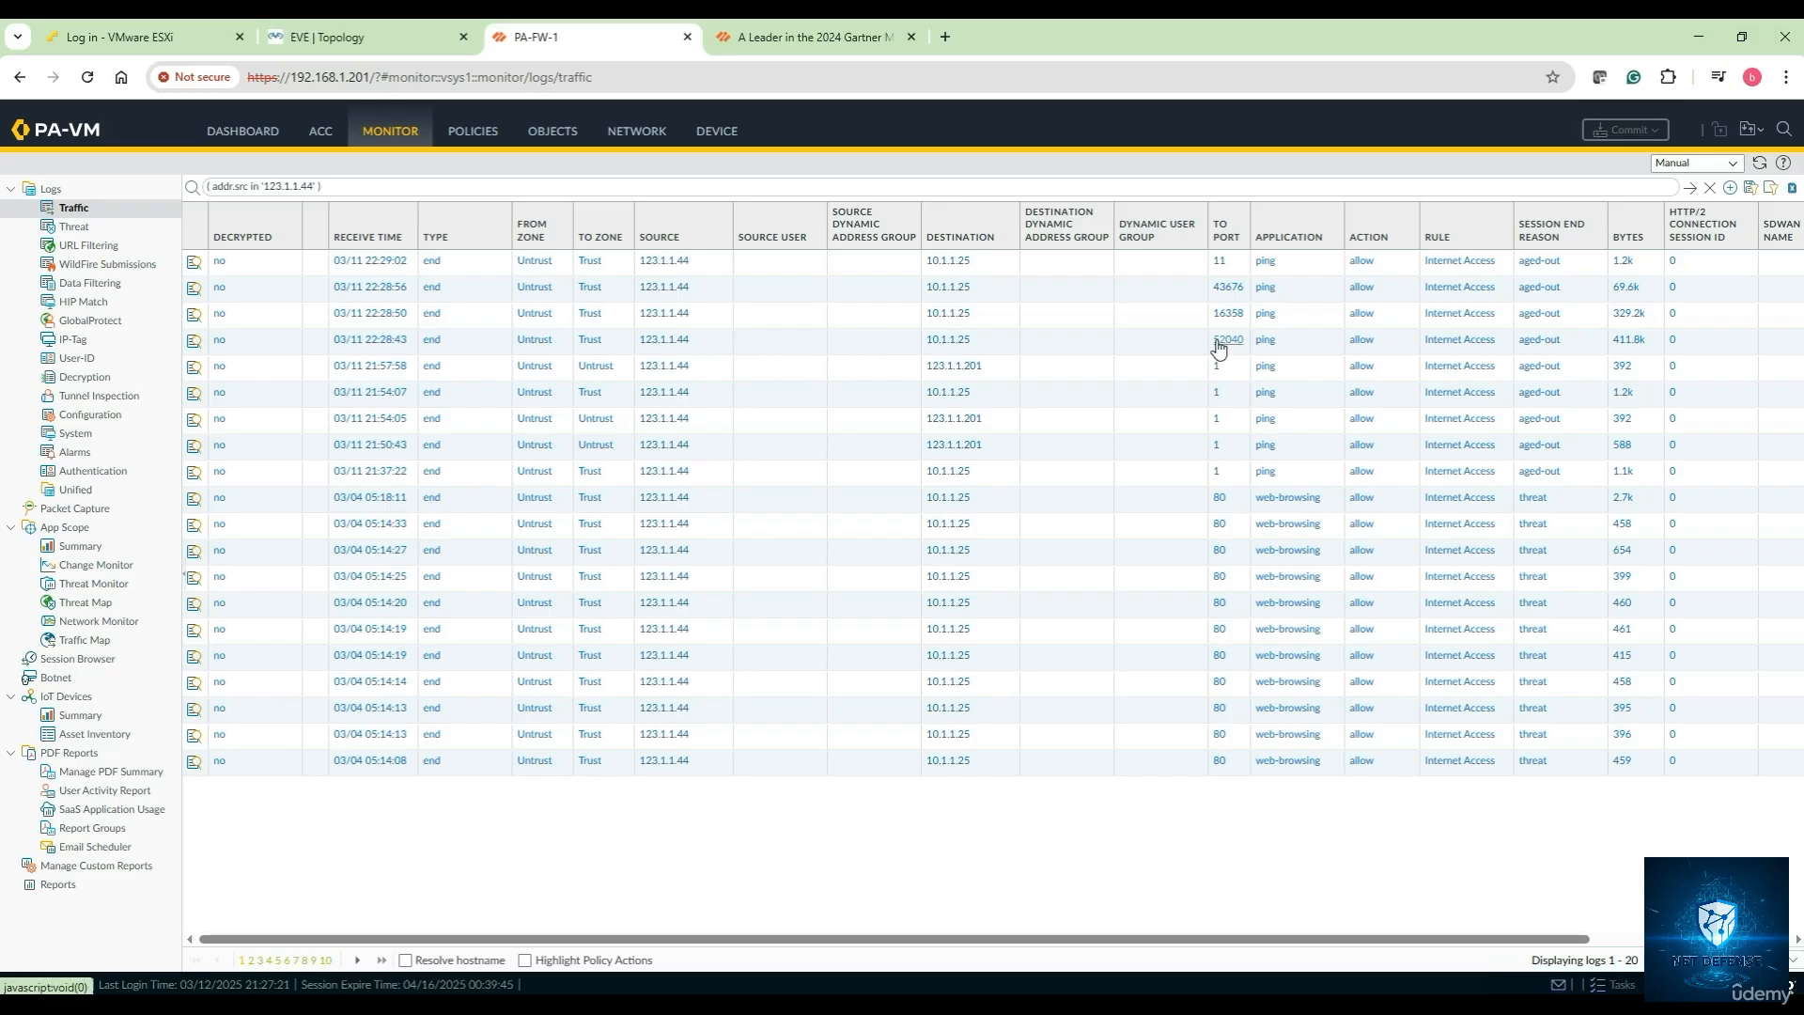
pyautogui.click(1761, 163)
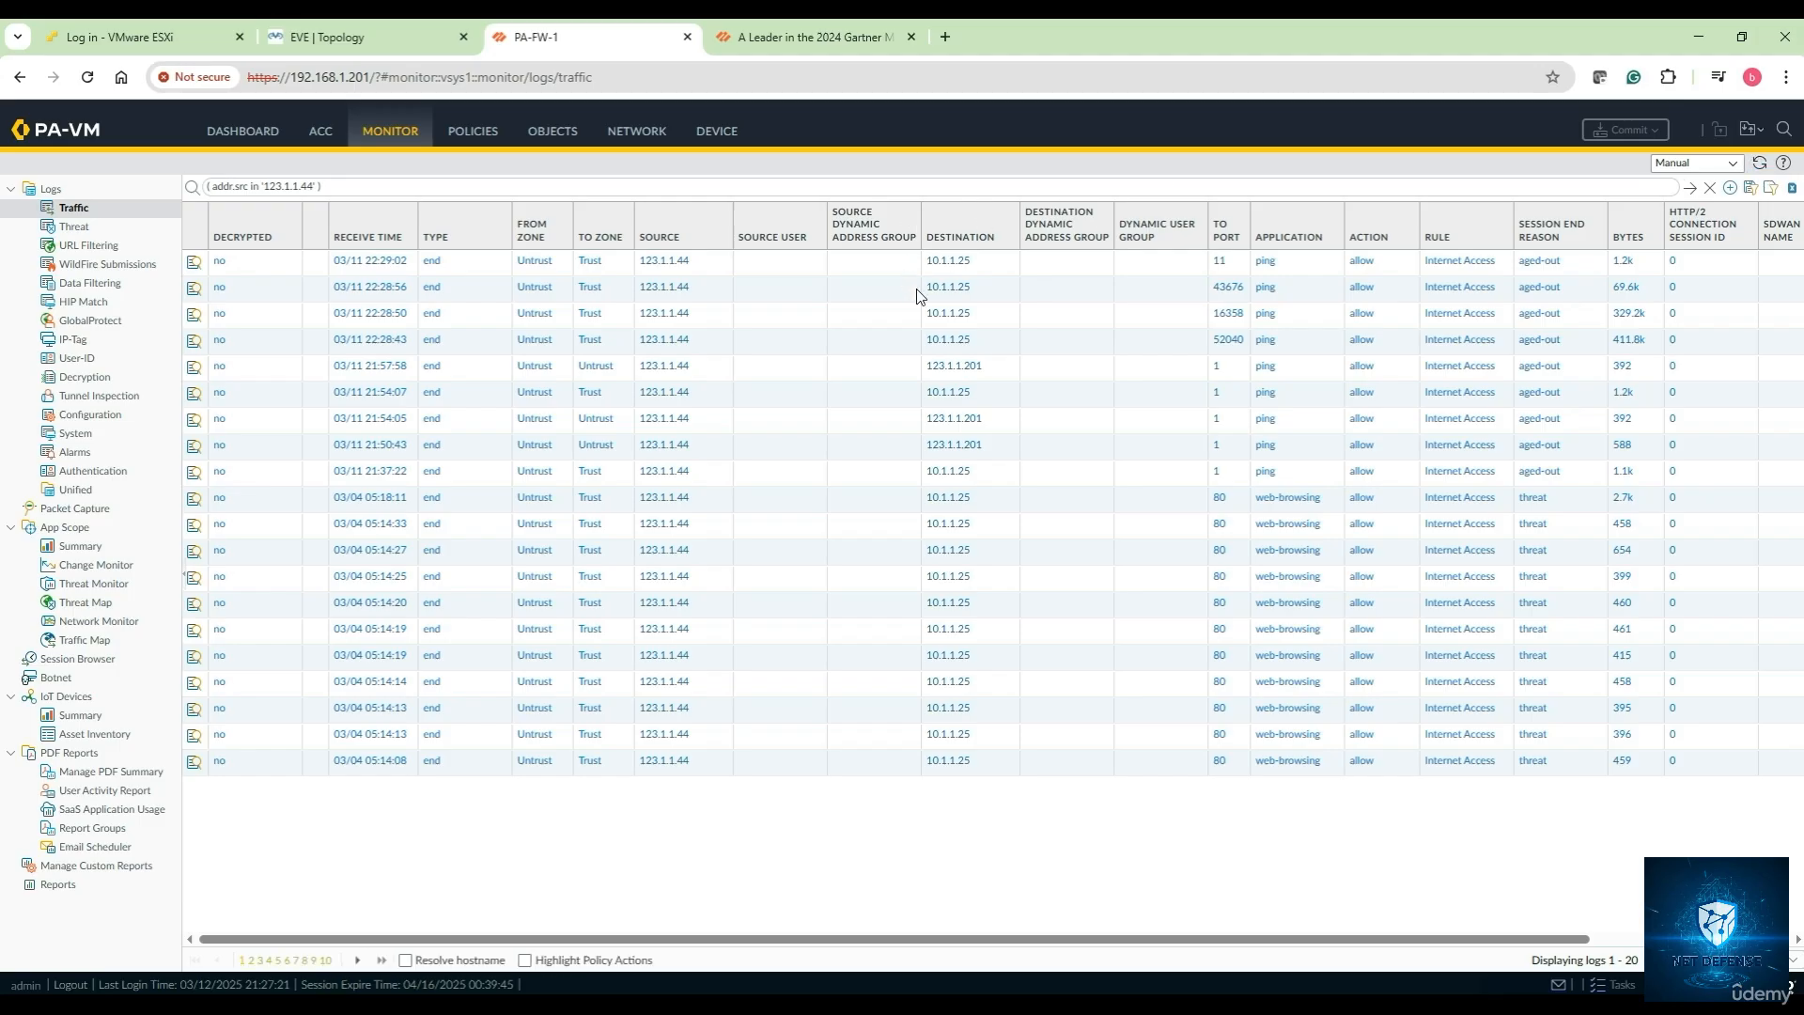
pyautogui.click(72, 208)
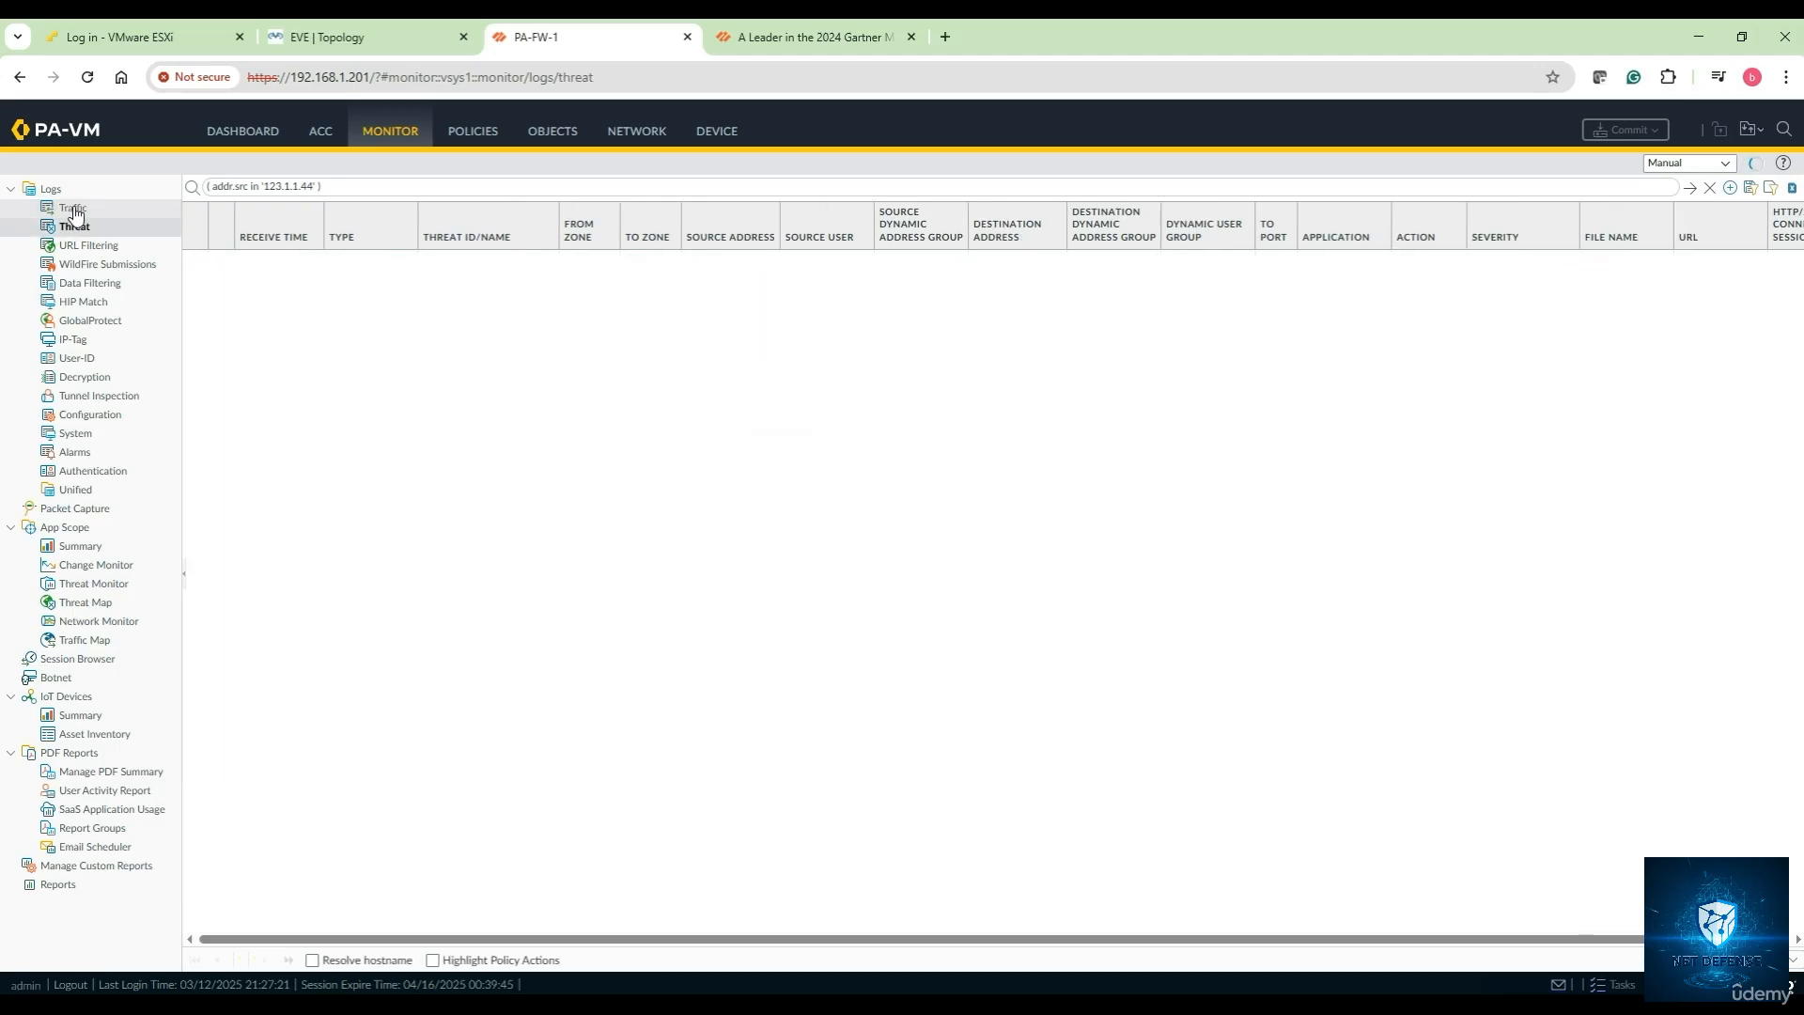
pyautogui.click(381, 42)
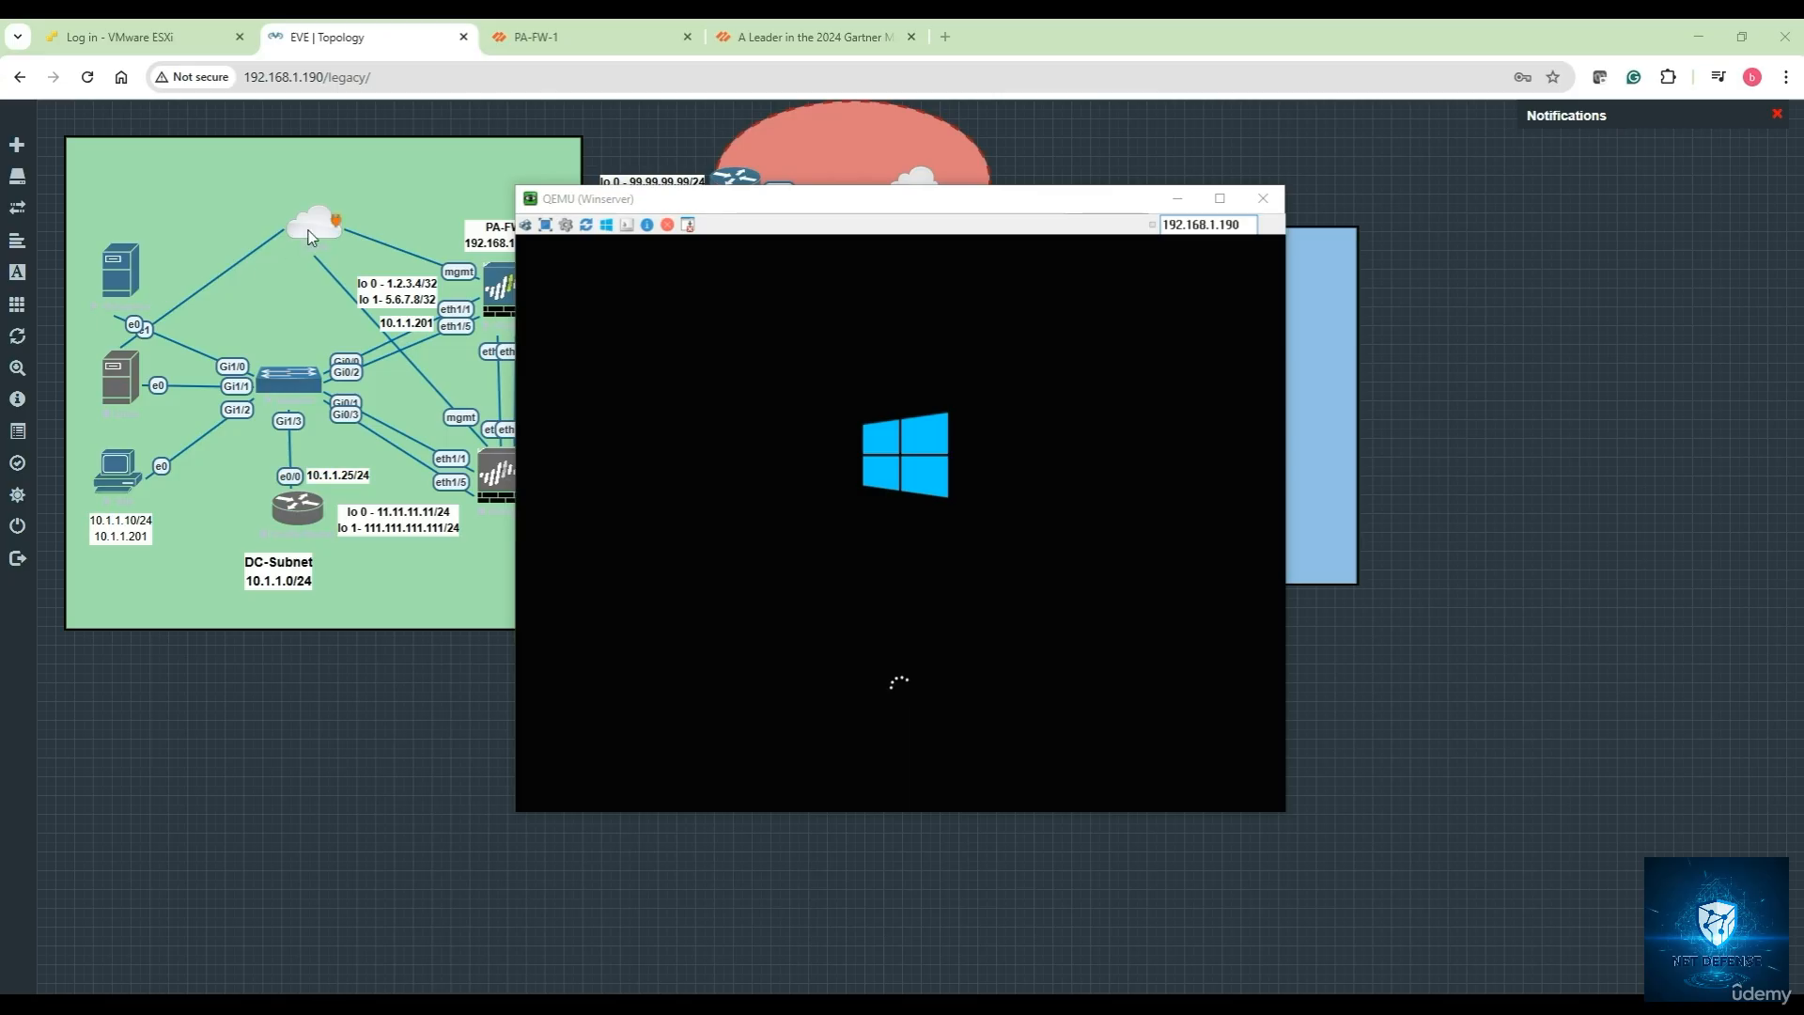
# Lock the EVE-NG lab to save it with the full topology visible
pyautogui.click(123, 278)
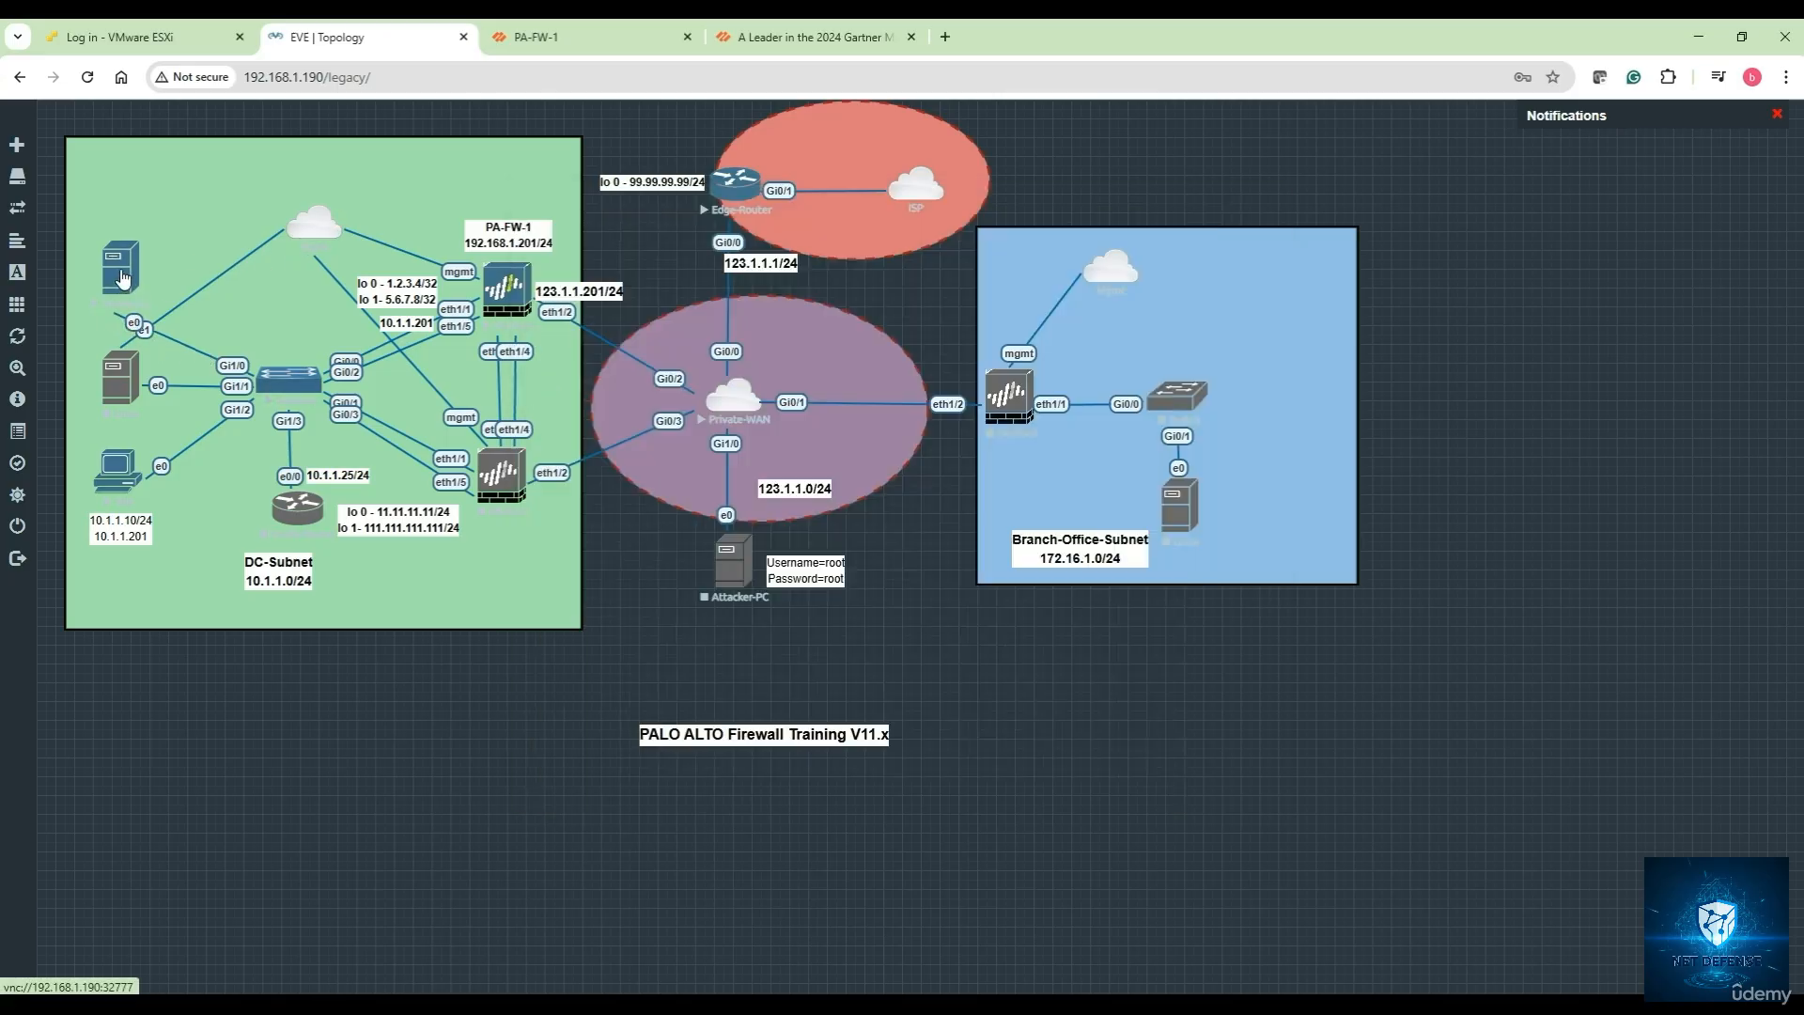
pyautogui.moveTo(122, 278)
pyautogui.mouseDown()
pyautogui.moveTo(146, 267)
pyautogui.moveTo(130, 275)
pyautogui.mouseUp()
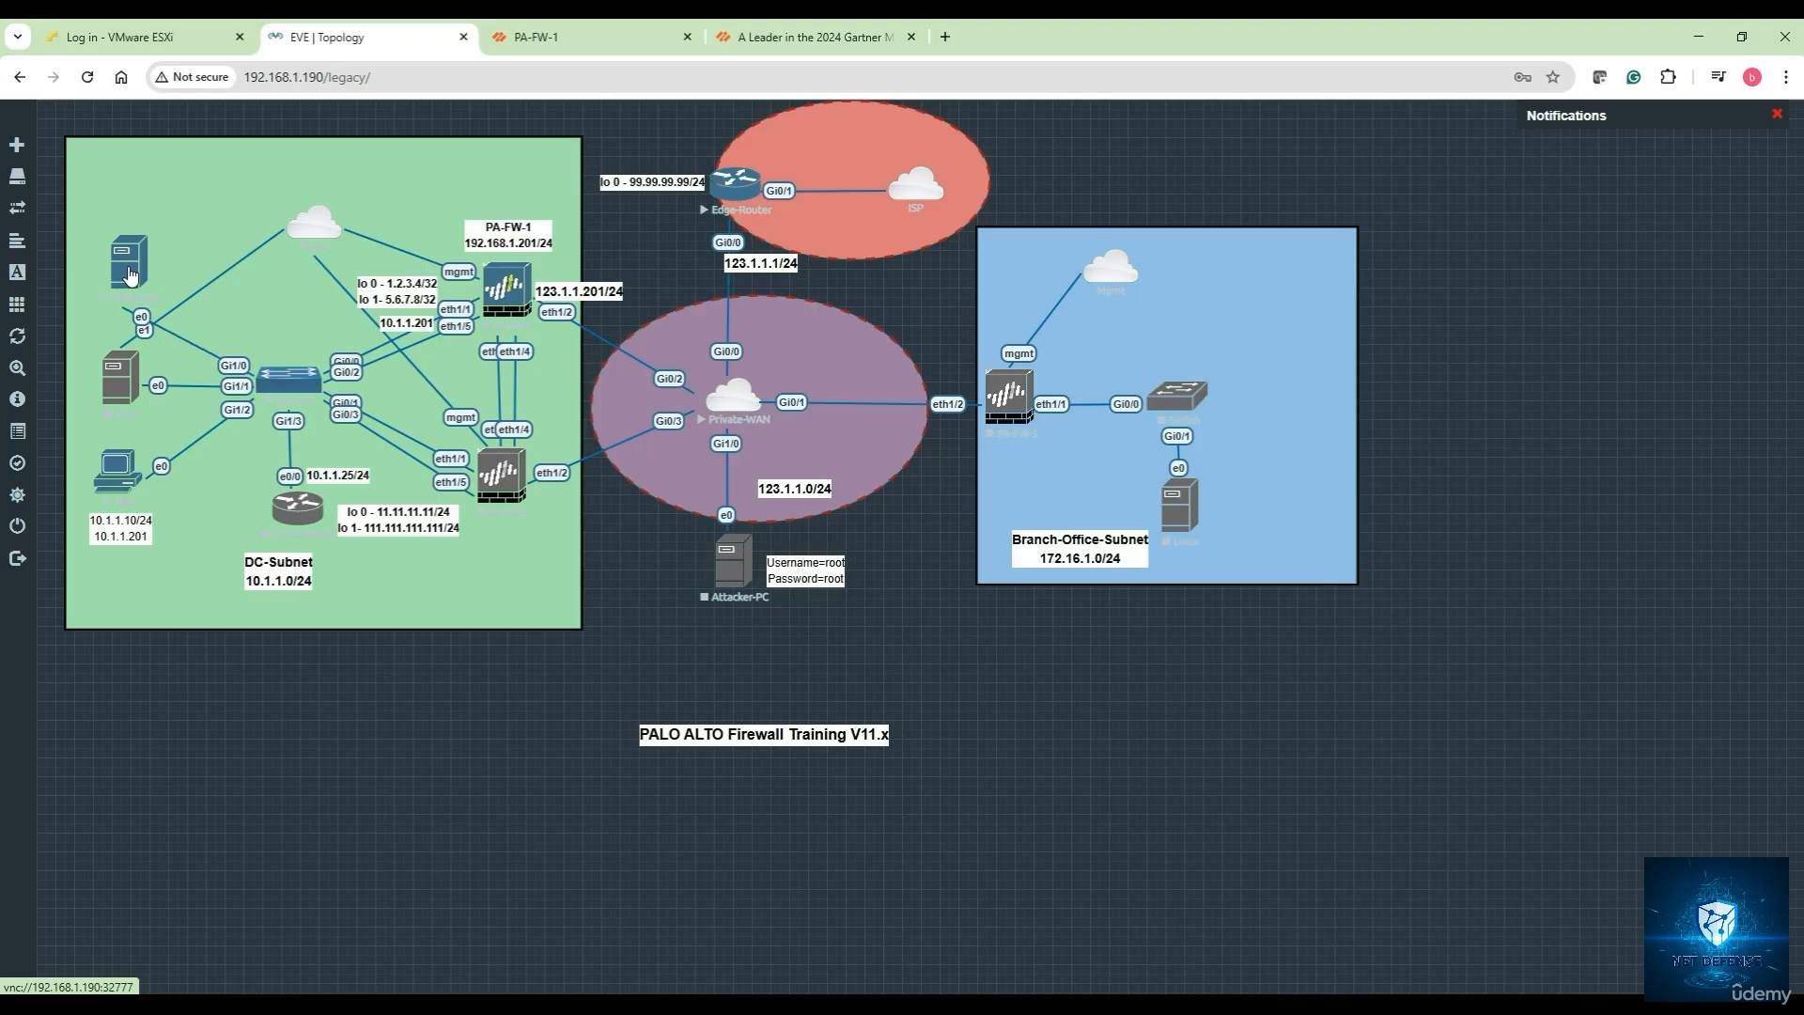
pyautogui.moveTo(18, 465)
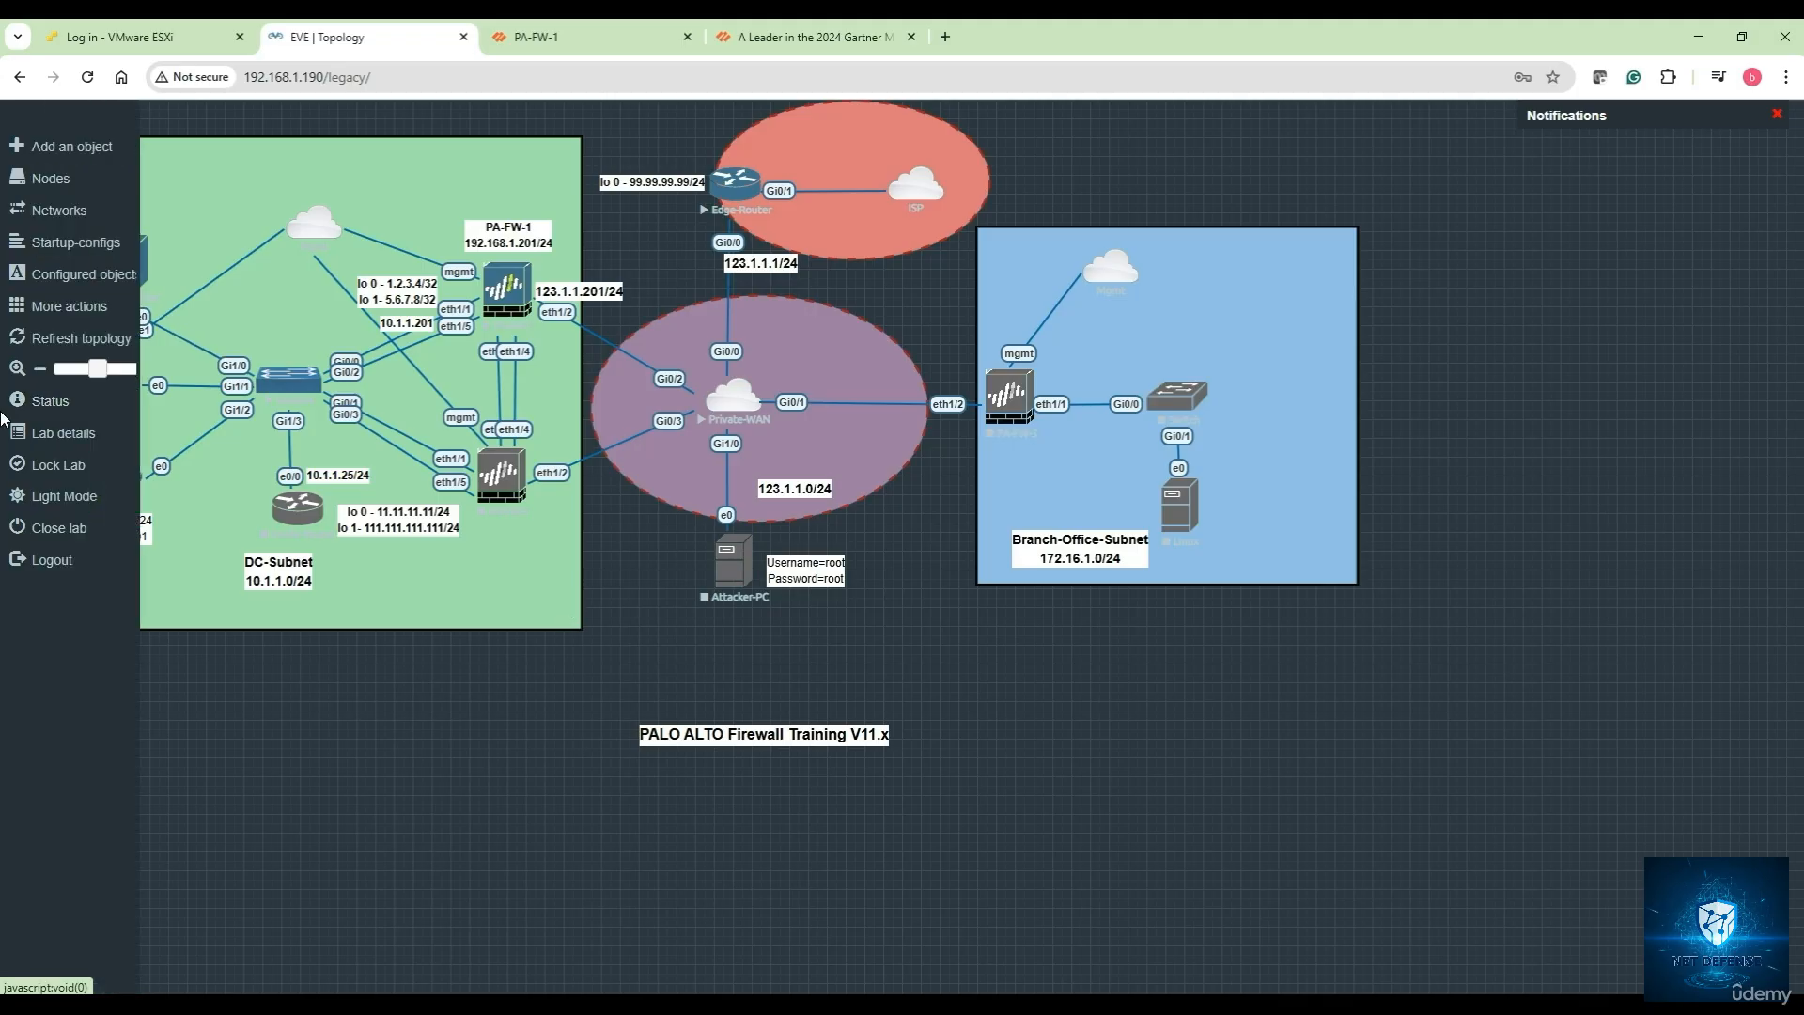
pyautogui.click(69, 470)
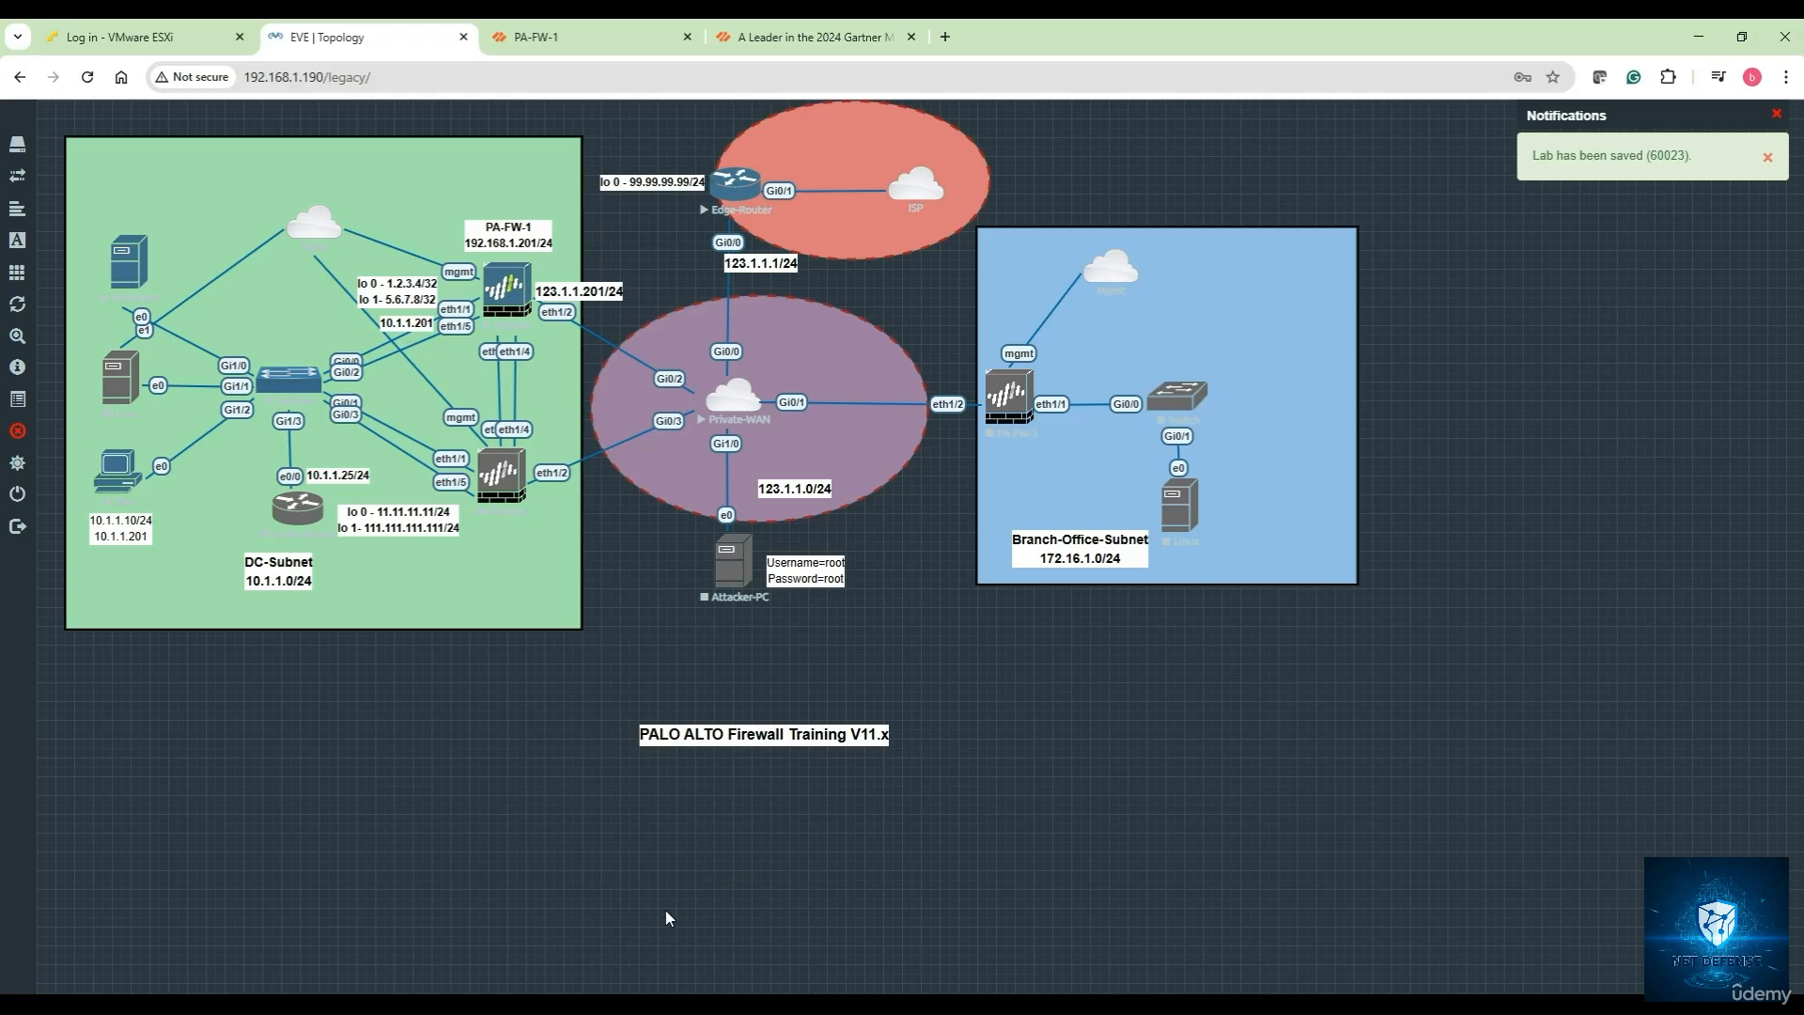
pyautogui.click(564, 37)
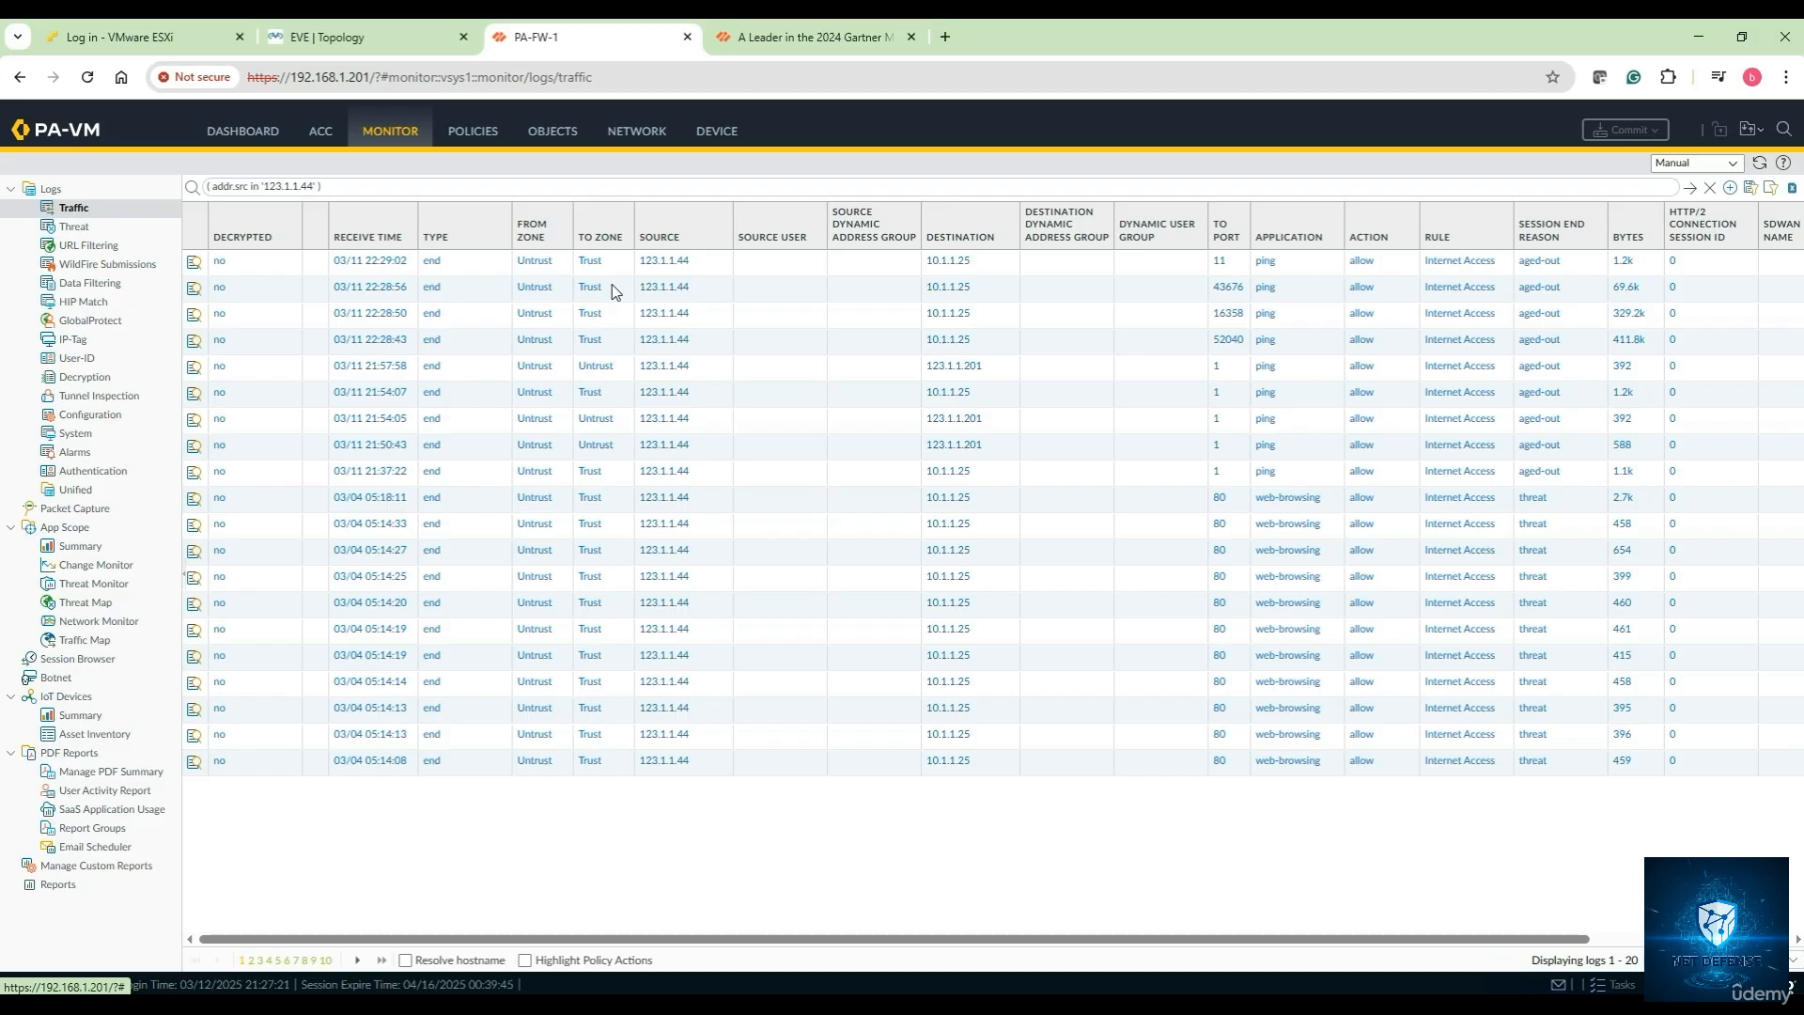
# Browse the Applications, Application Groups and Application Filters object lists
pyautogui.click(564, 141)
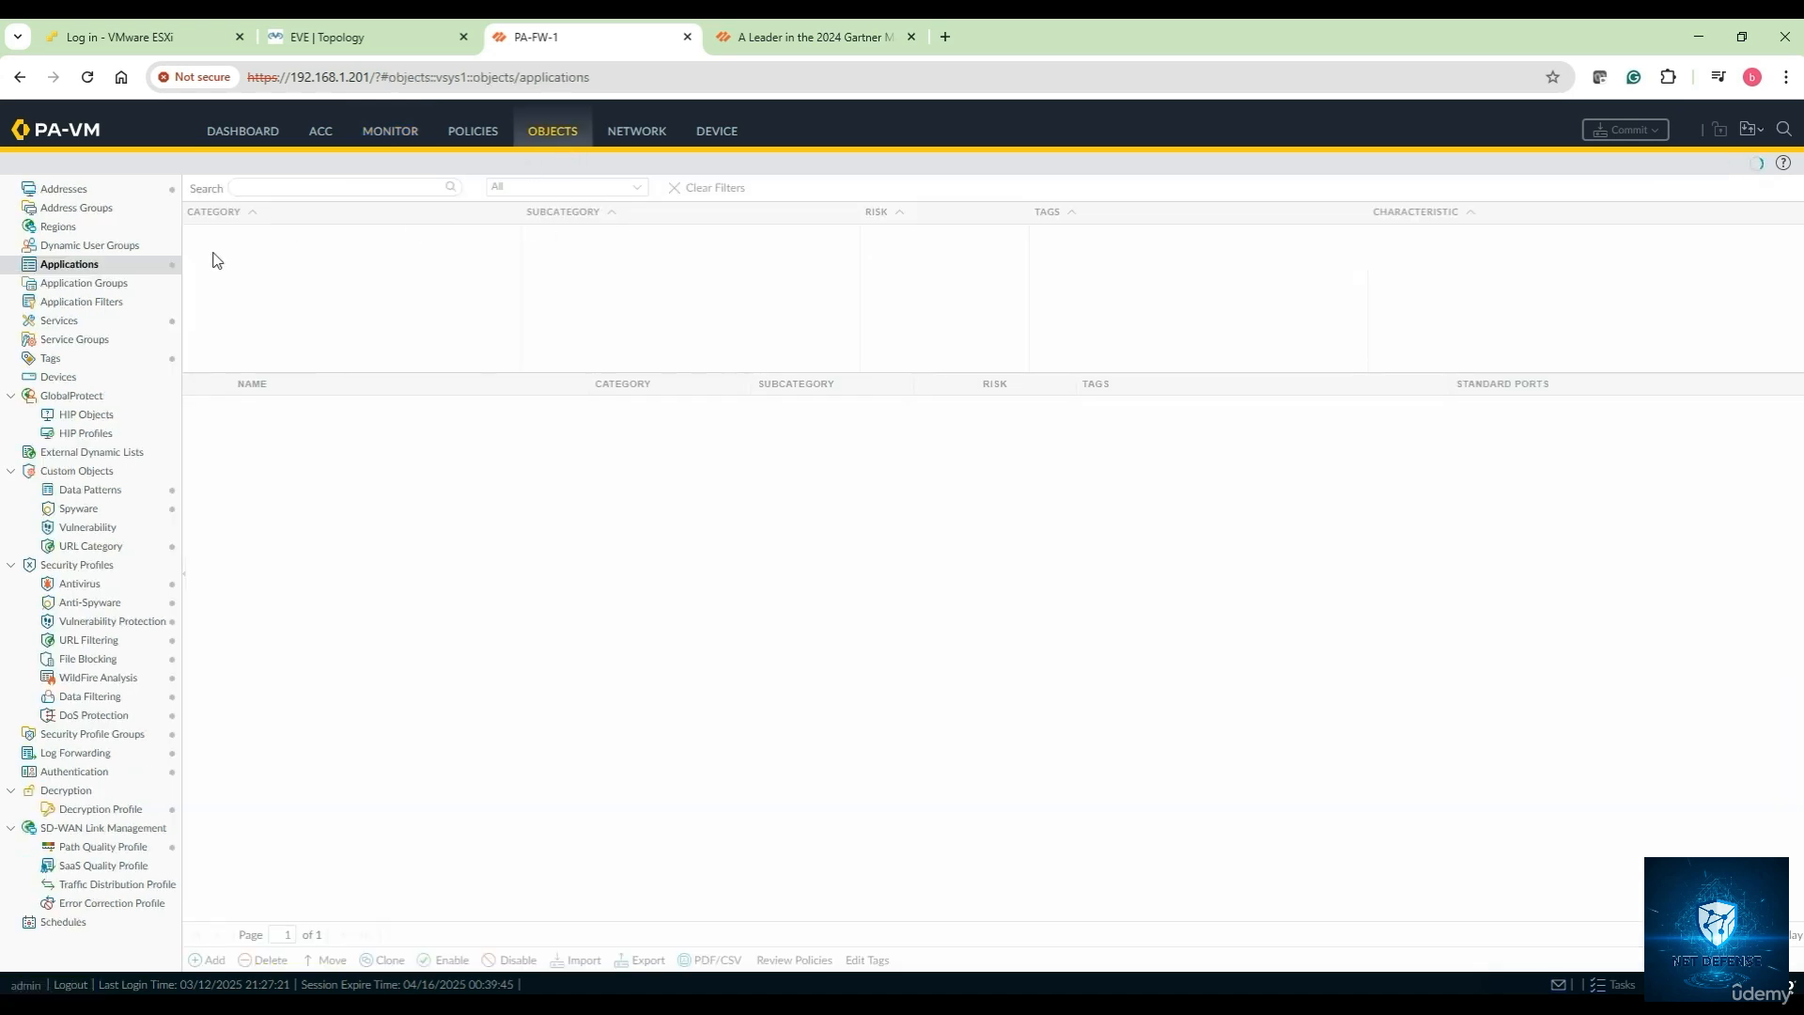
pyautogui.click(75, 285)
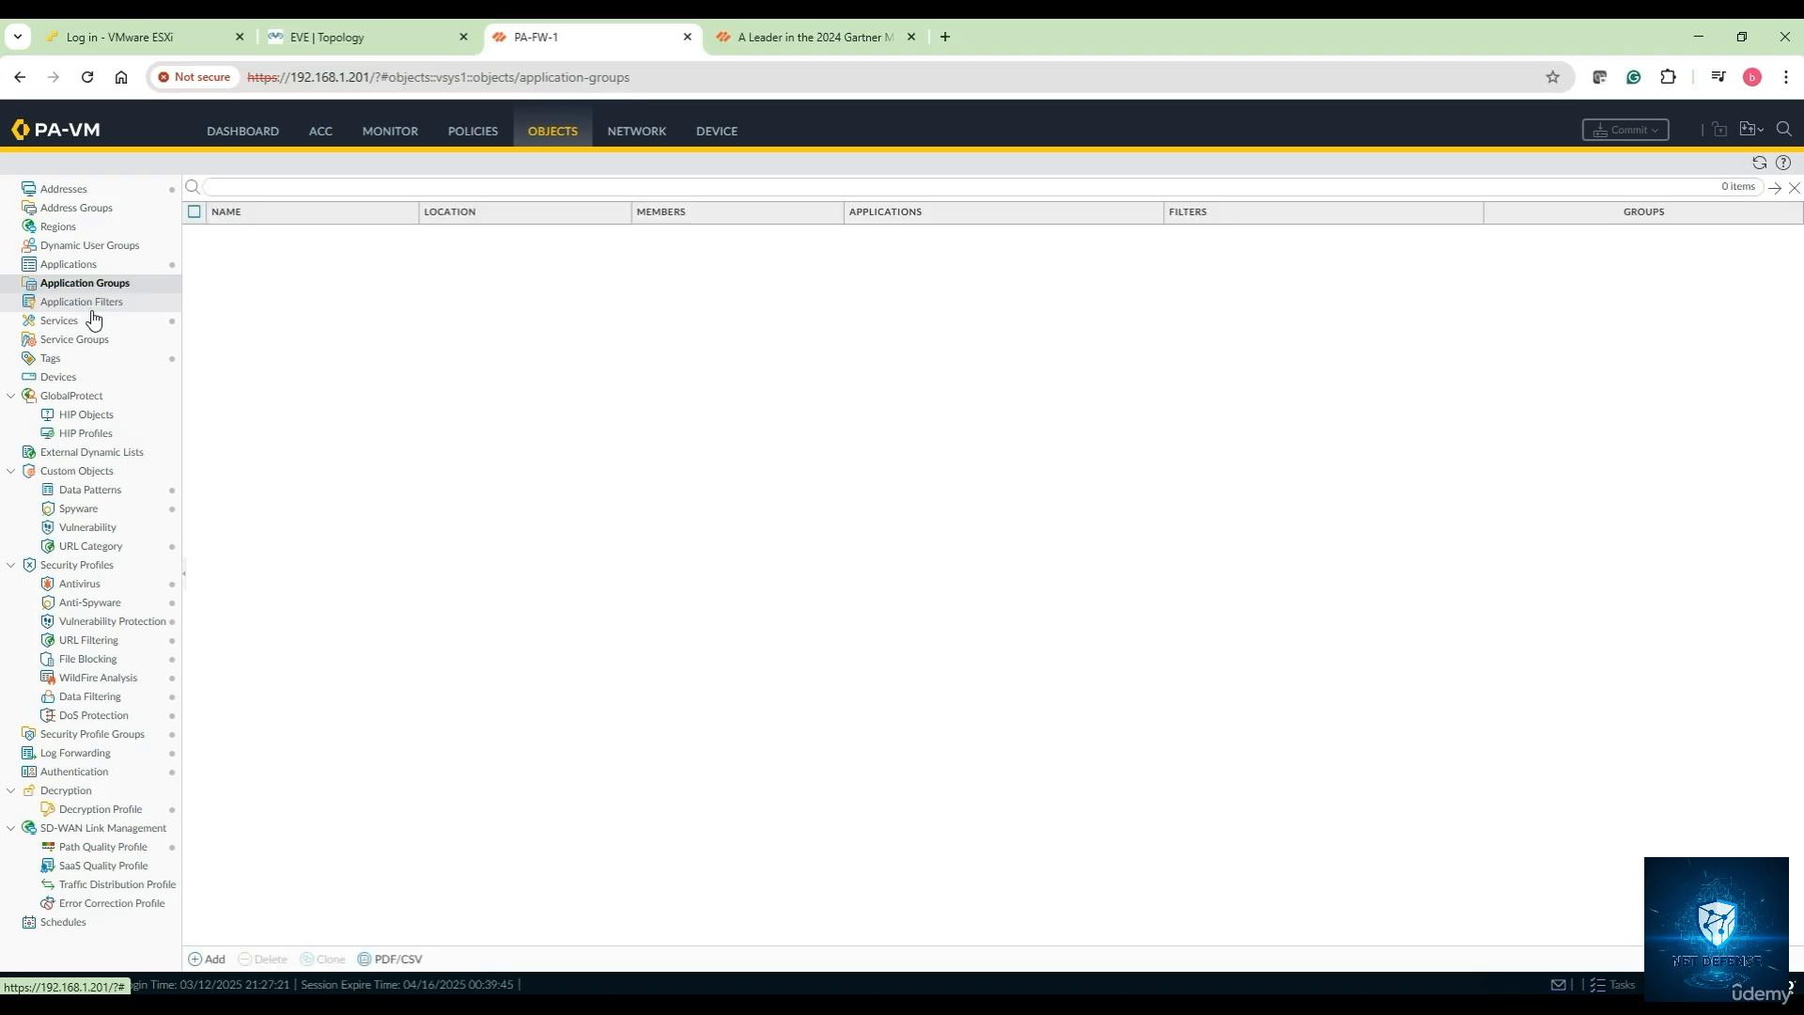
pyautogui.click(92, 303)
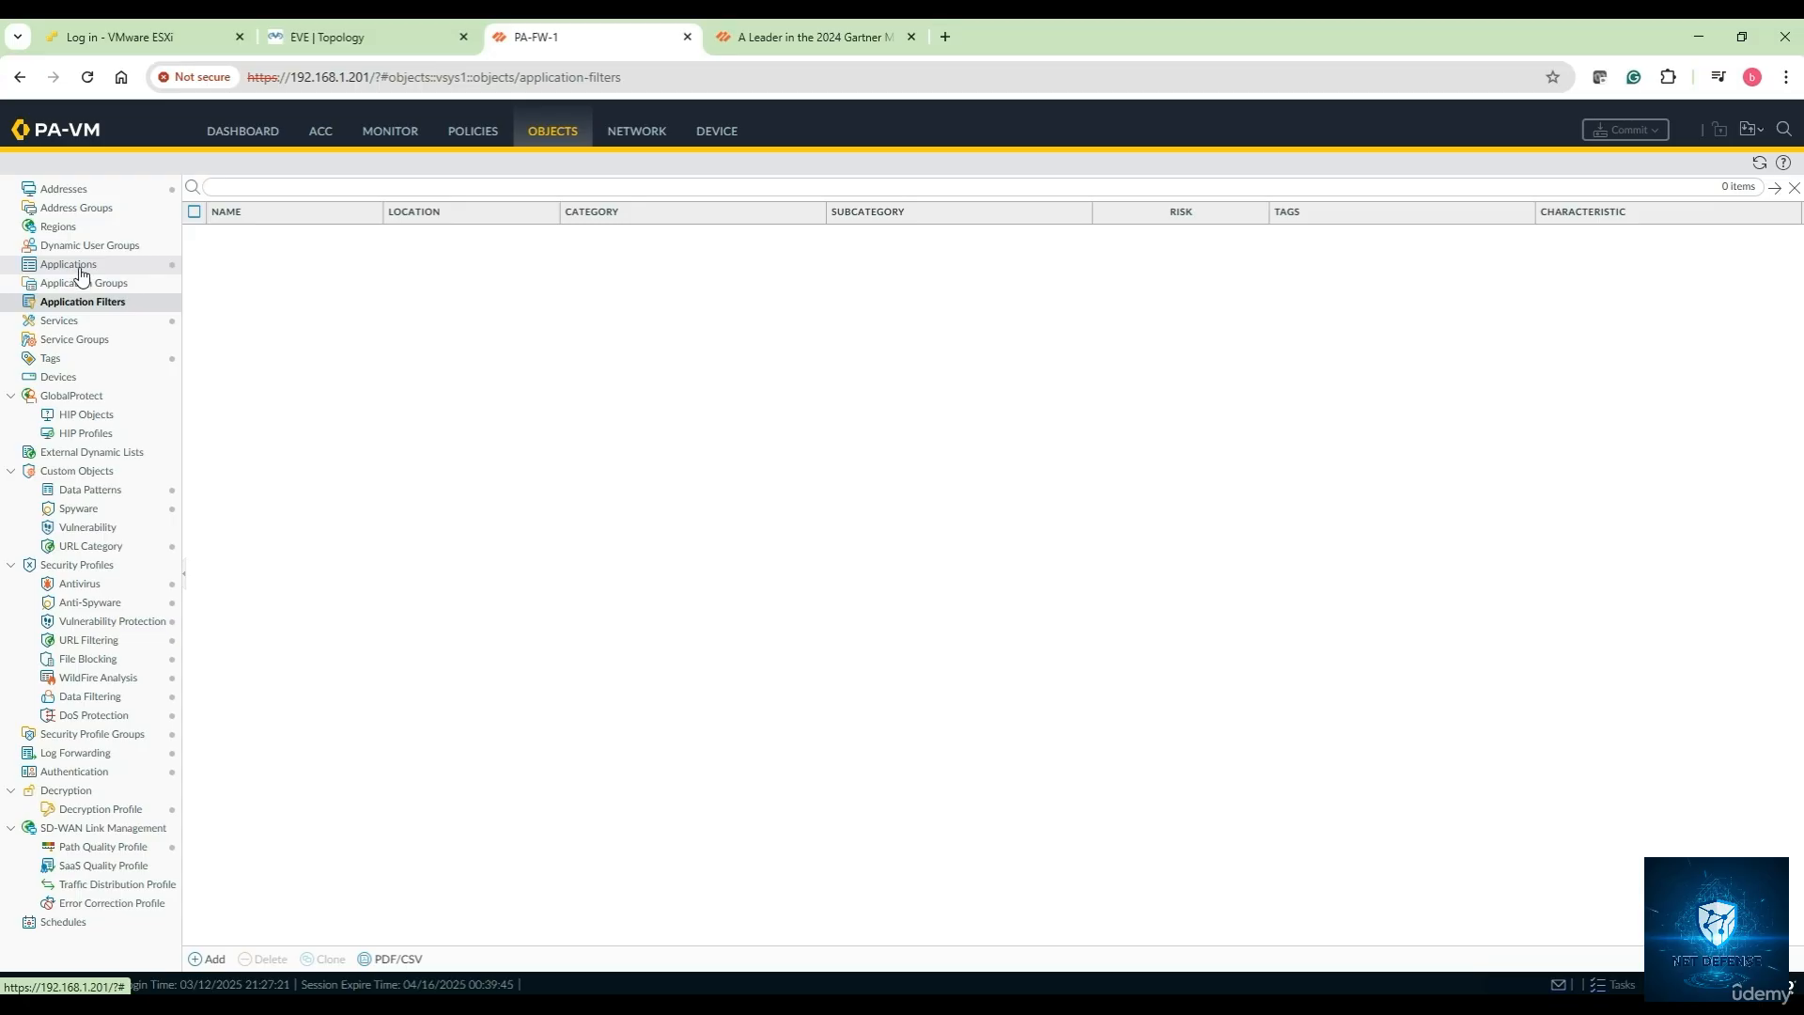
pyautogui.click(82, 268)
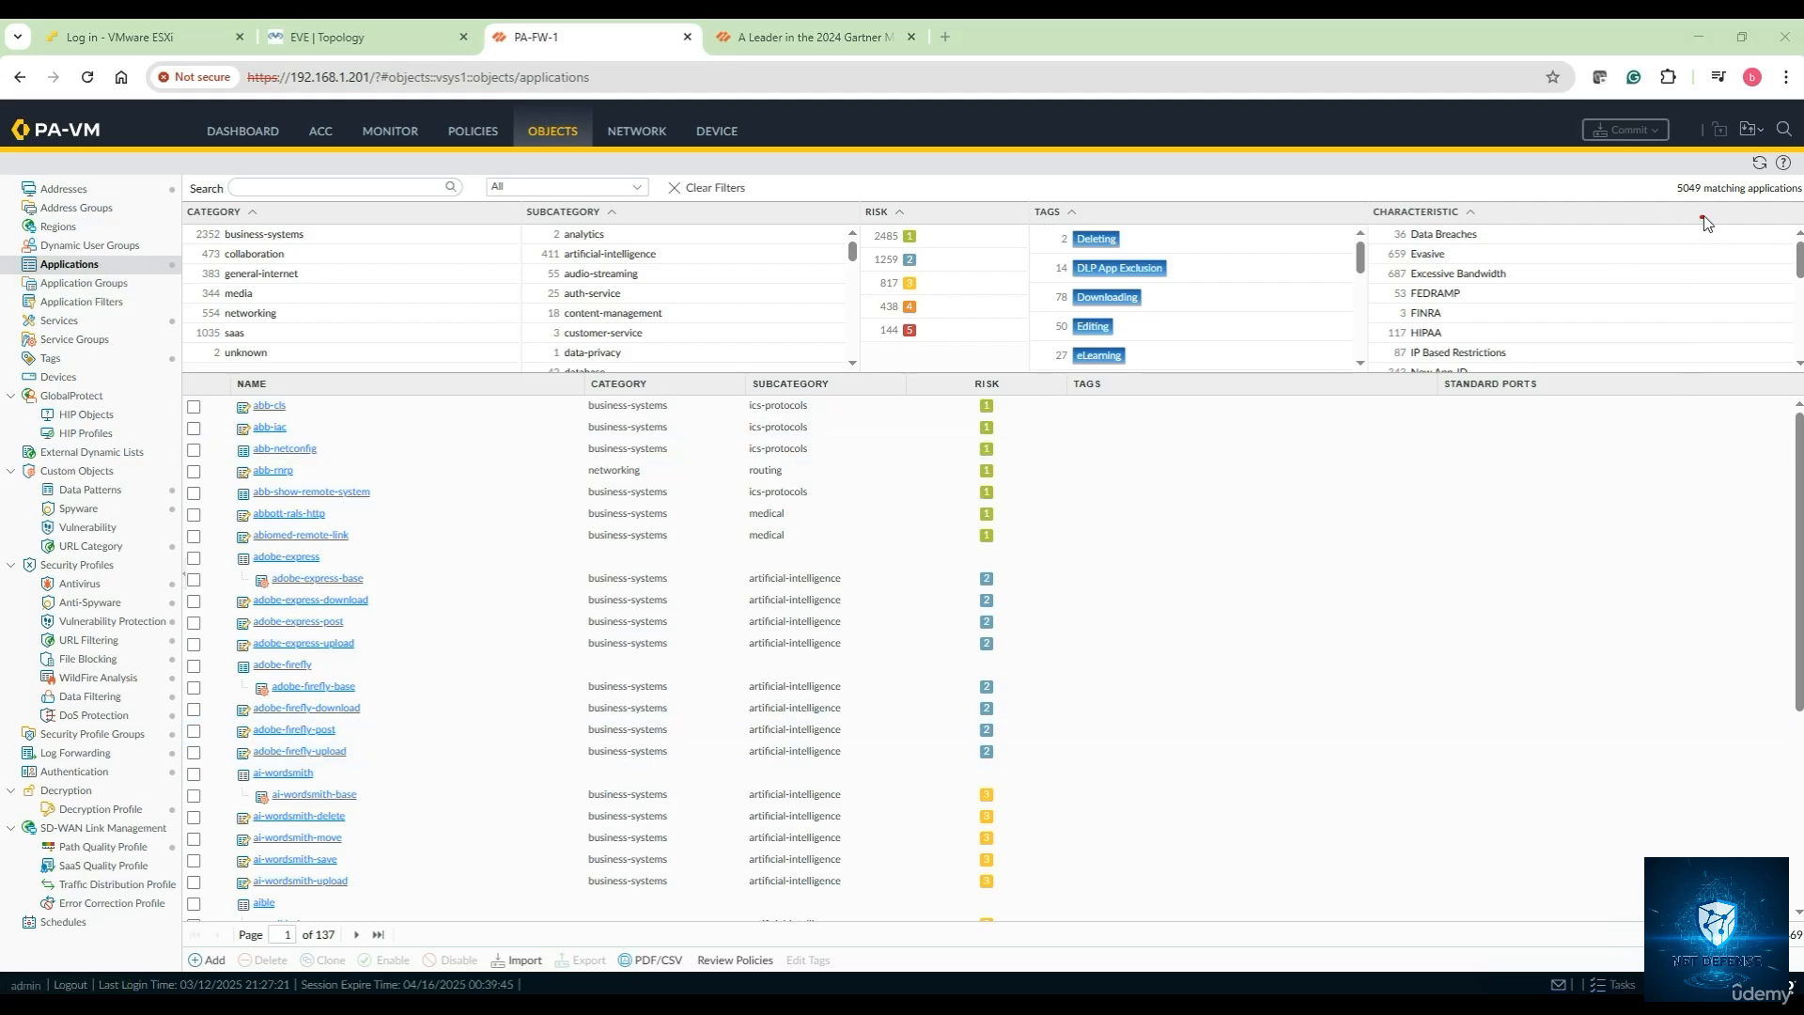
pyautogui.moveTo(1712, 180)
pyautogui.mouseDown()
pyautogui.moveTo(1658, 191)
pyautogui.moveTo(1802, 199)
pyautogui.moveTo(1734, 175)
pyautogui.moveTo(1697, 209)
pyautogui.mouseUp()
pyautogui.press('Escape')
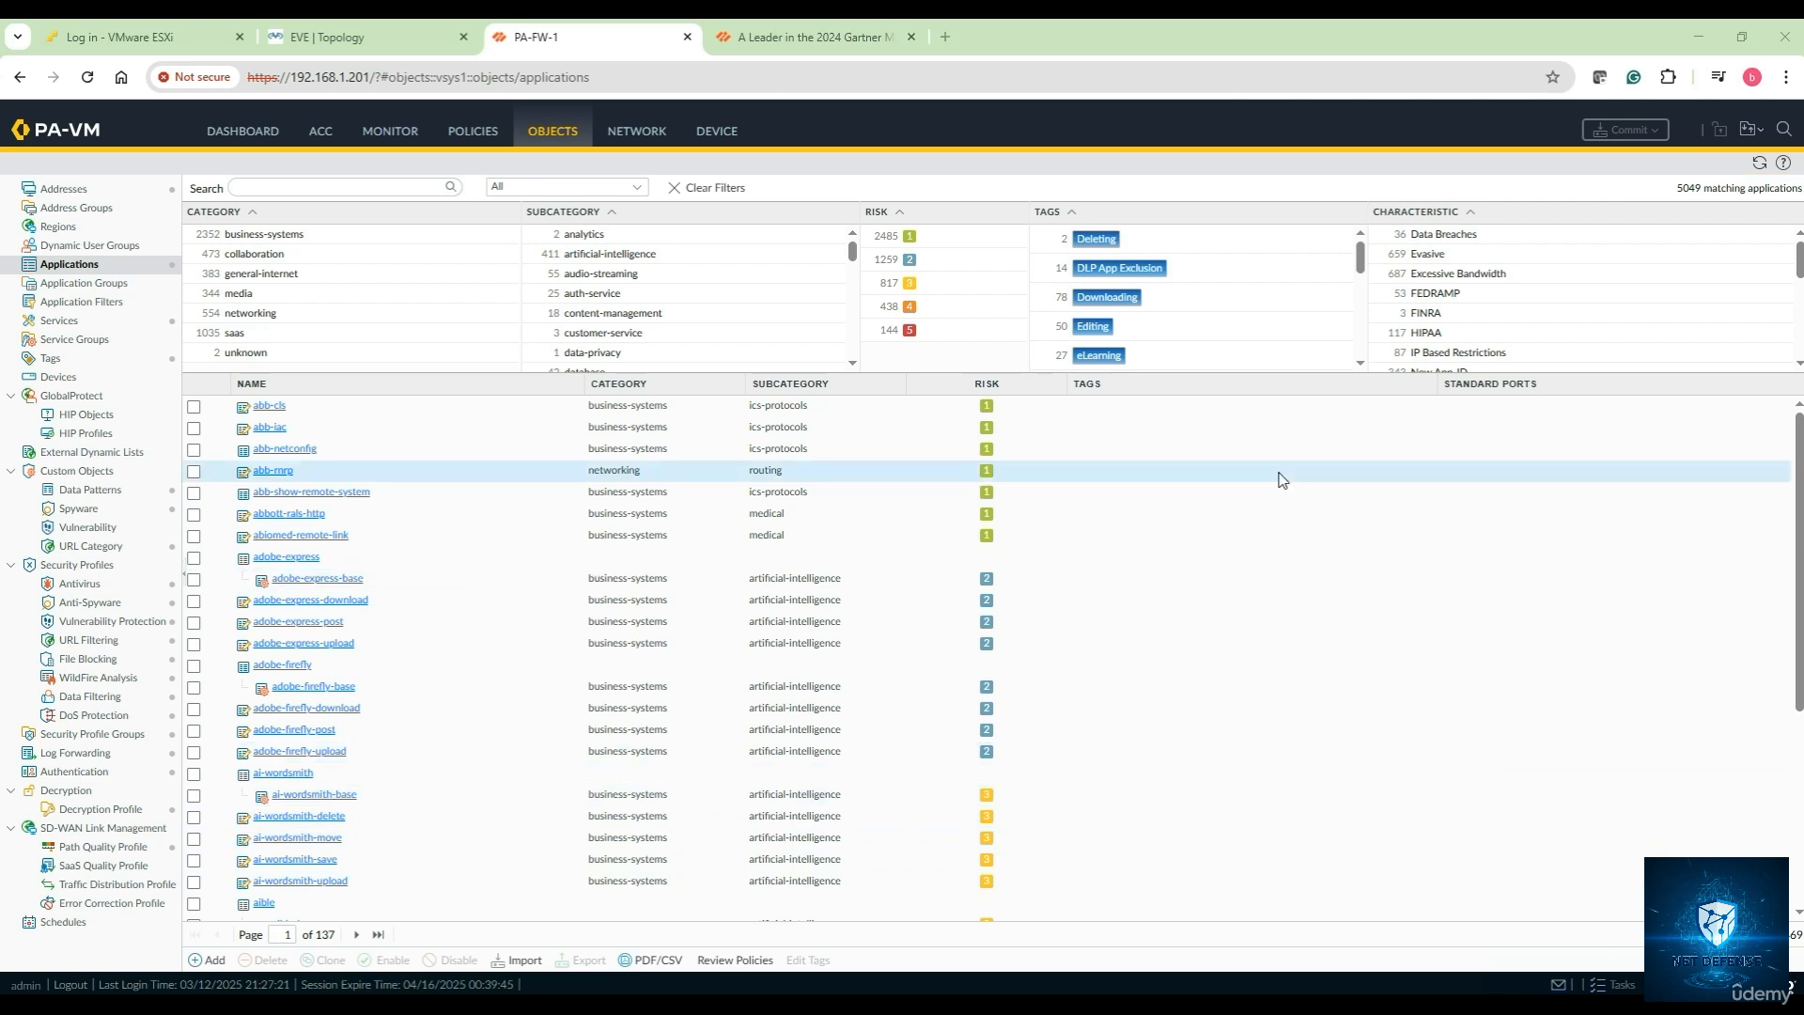
pyautogui.click(735, 133)
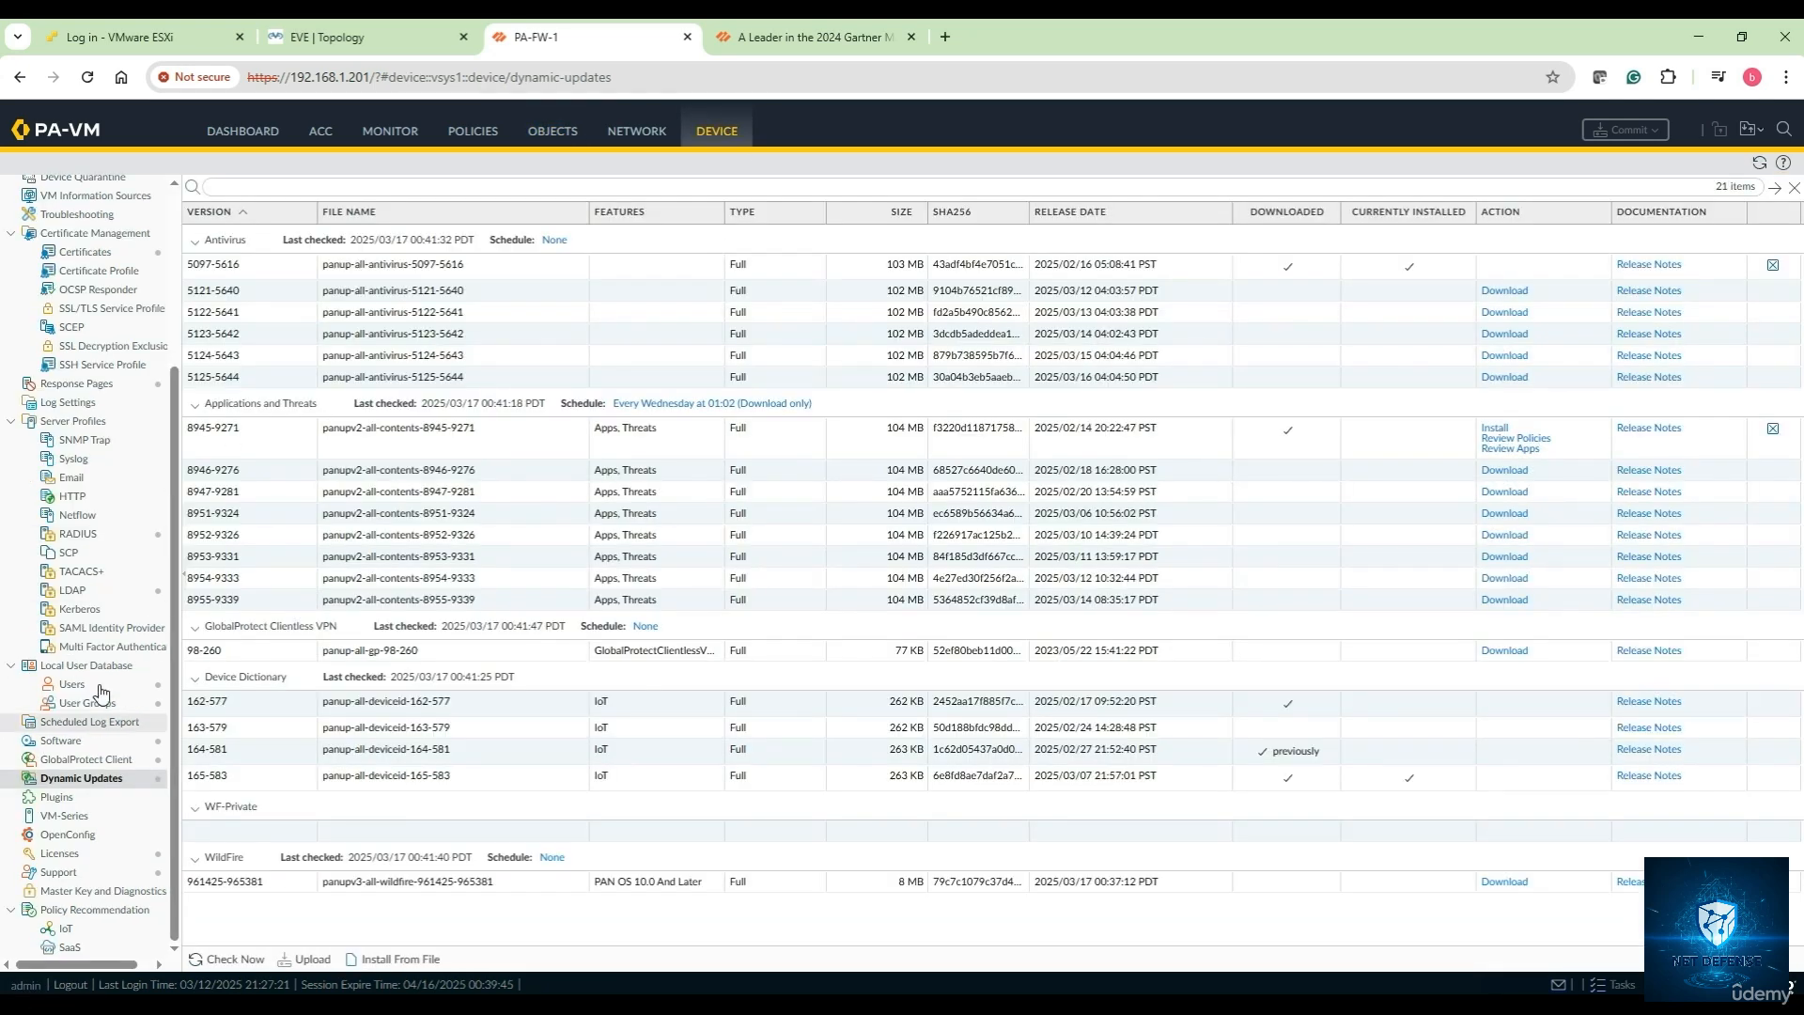
# Check for updates and download Applications and Threats content 8955-9339
pyautogui.click(91, 779)
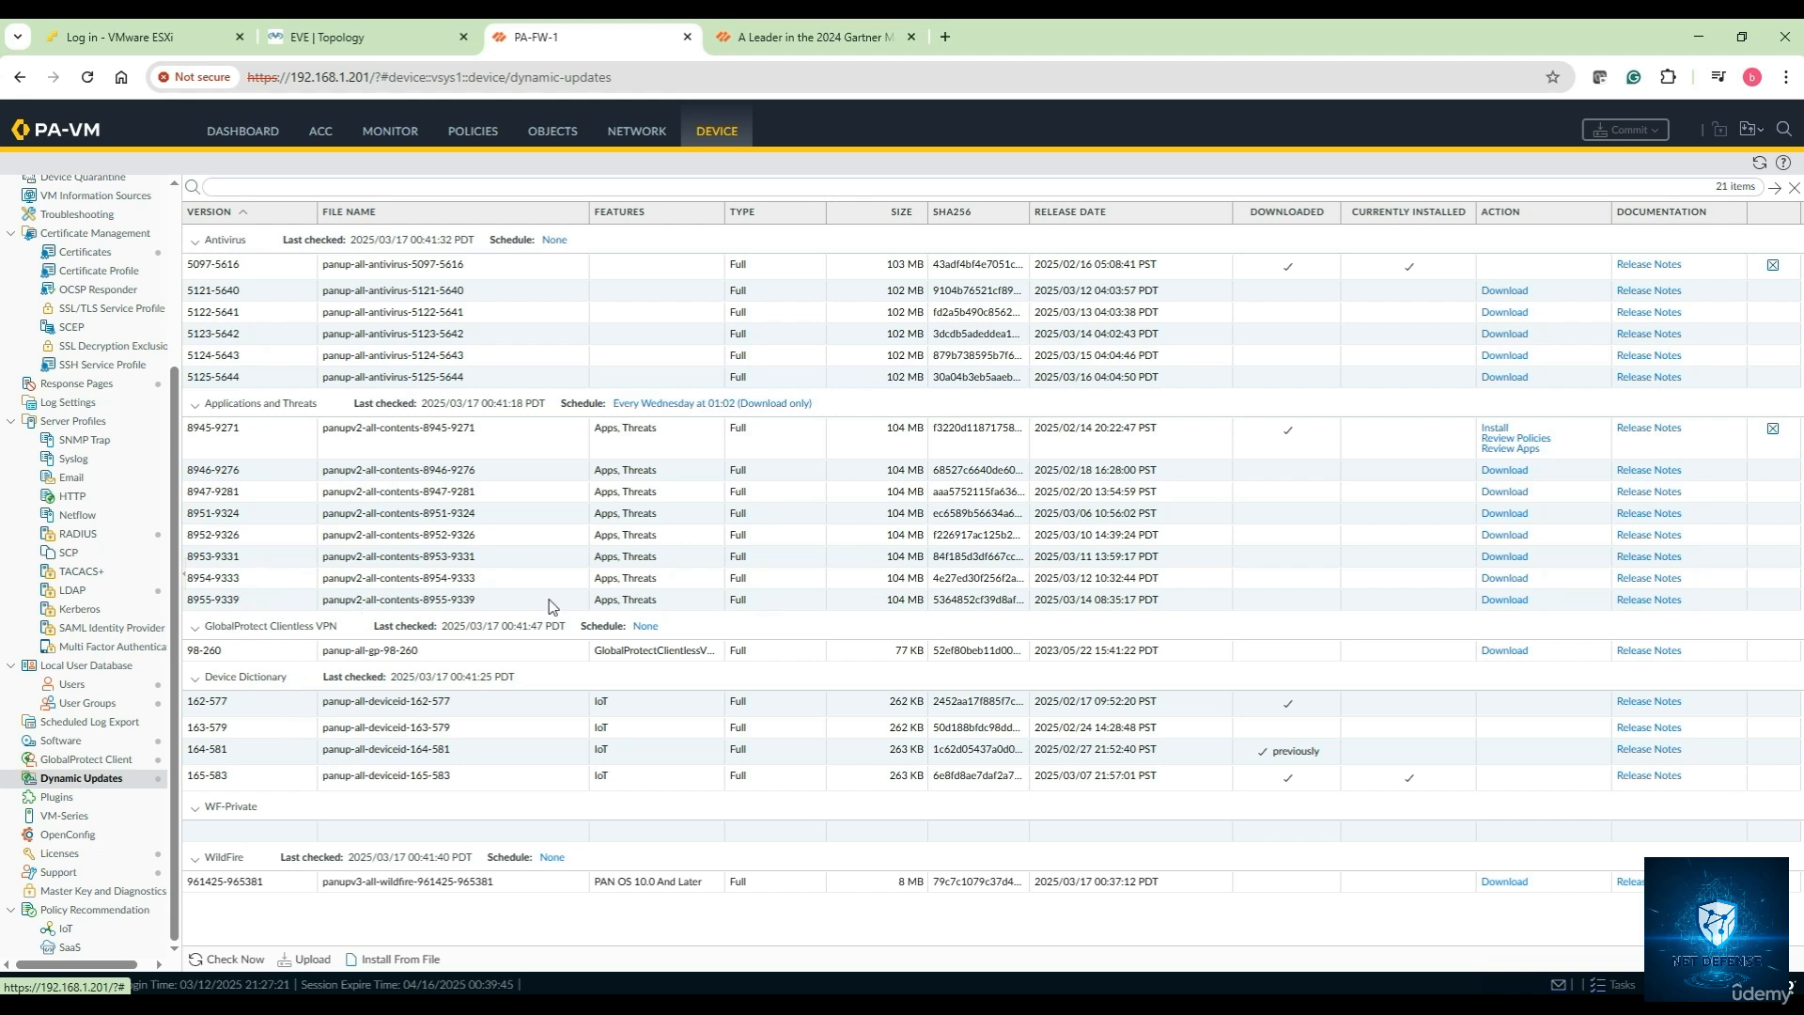
pyautogui.click(1503, 602)
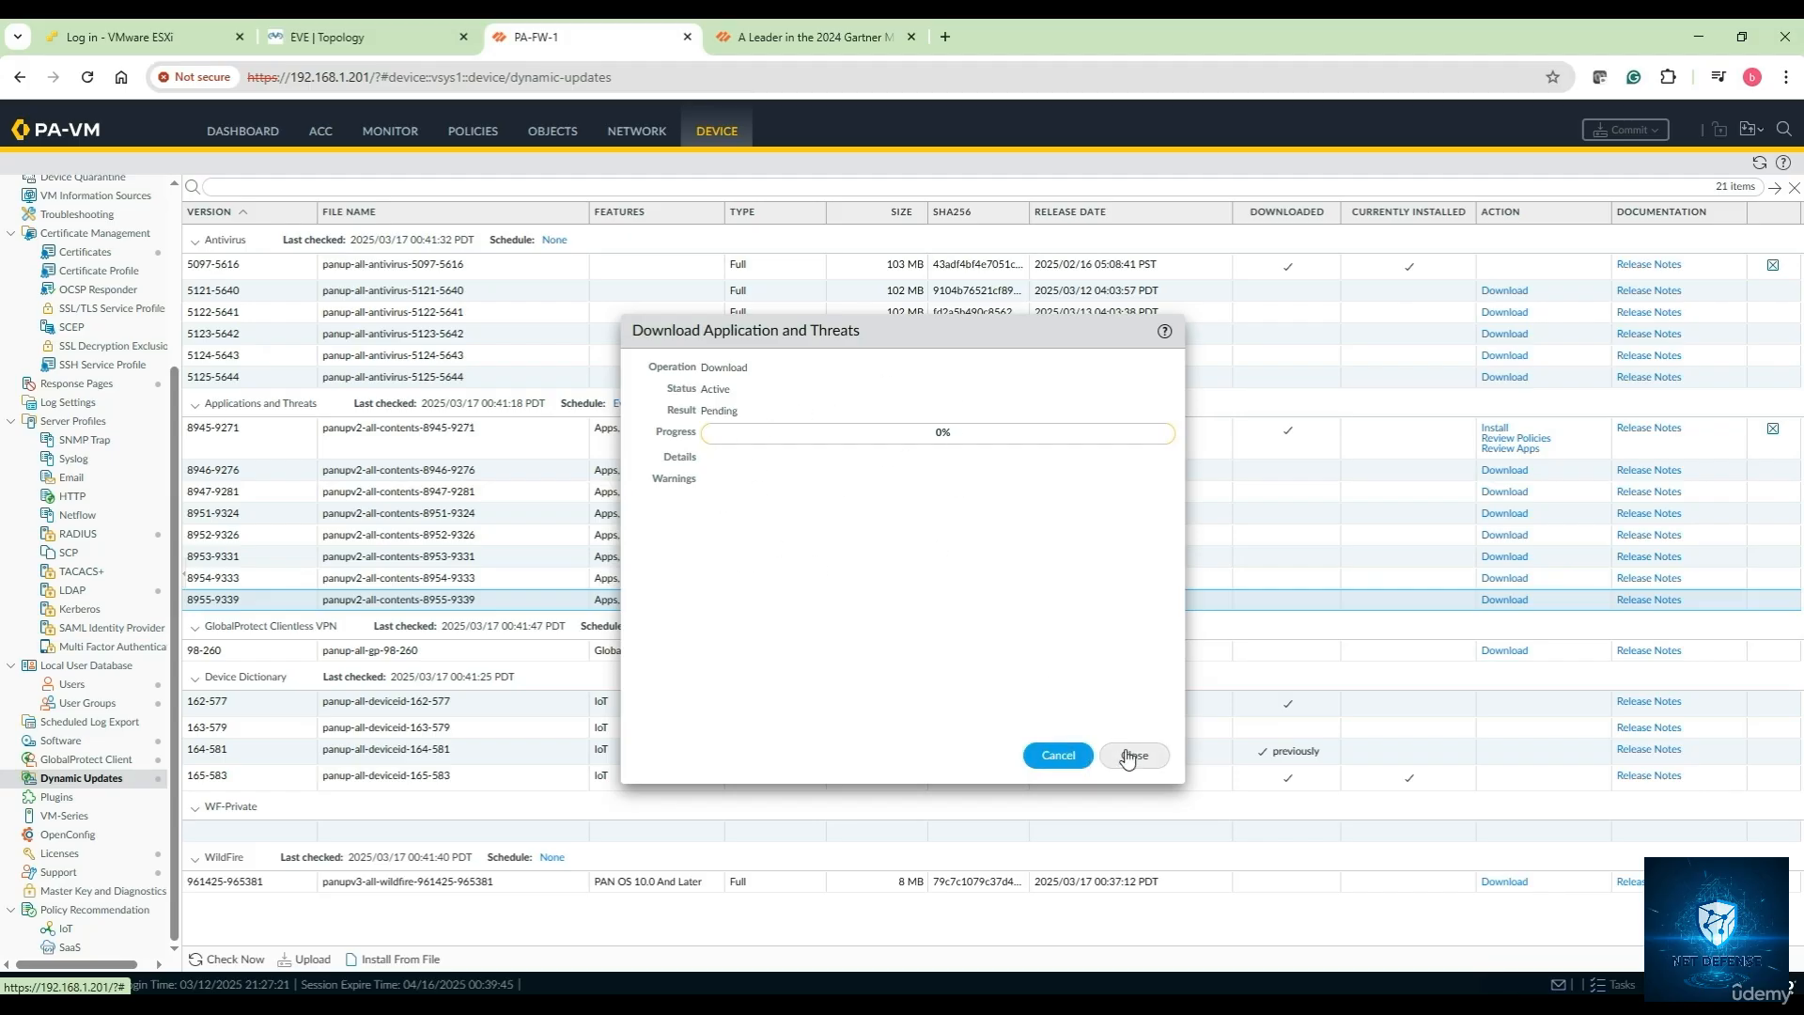
pyautogui.click(1129, 759)
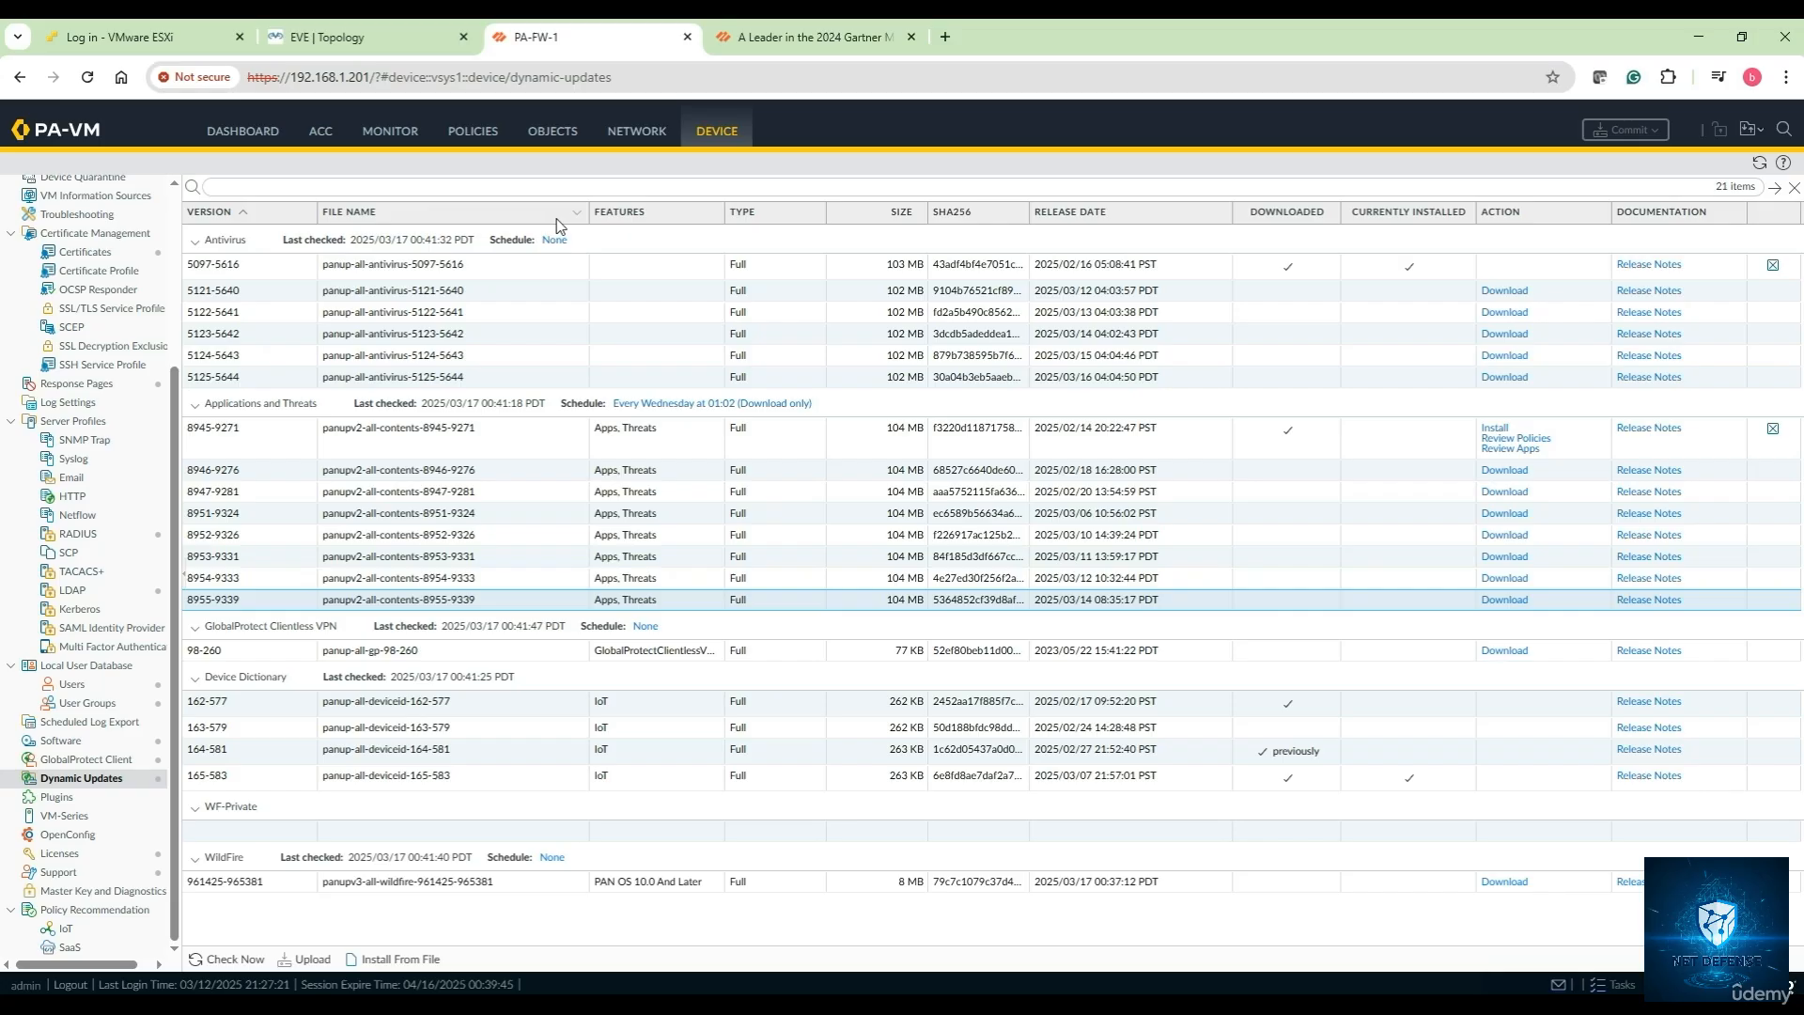
pyautogui.click(488, 136)
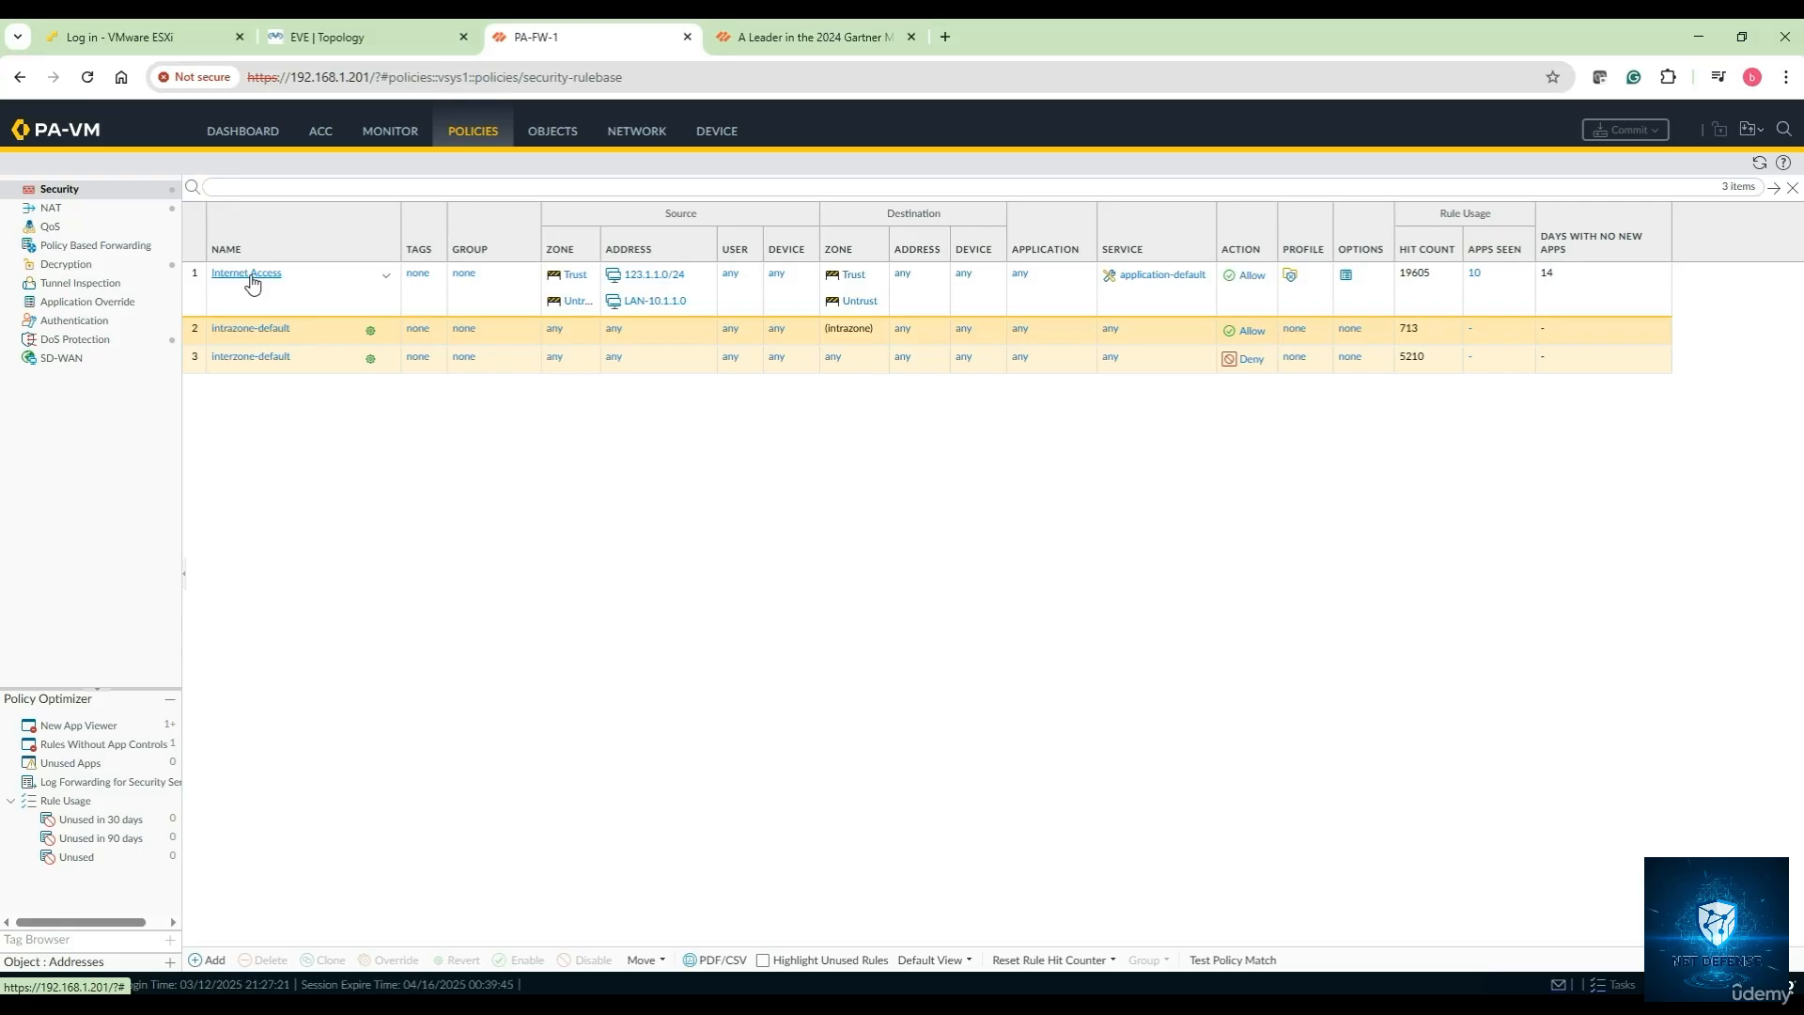
# Name the new rule Block-FB.com with source zone Trust and source address LAN-10.1.1.0
pyautogui.click(215, 960)
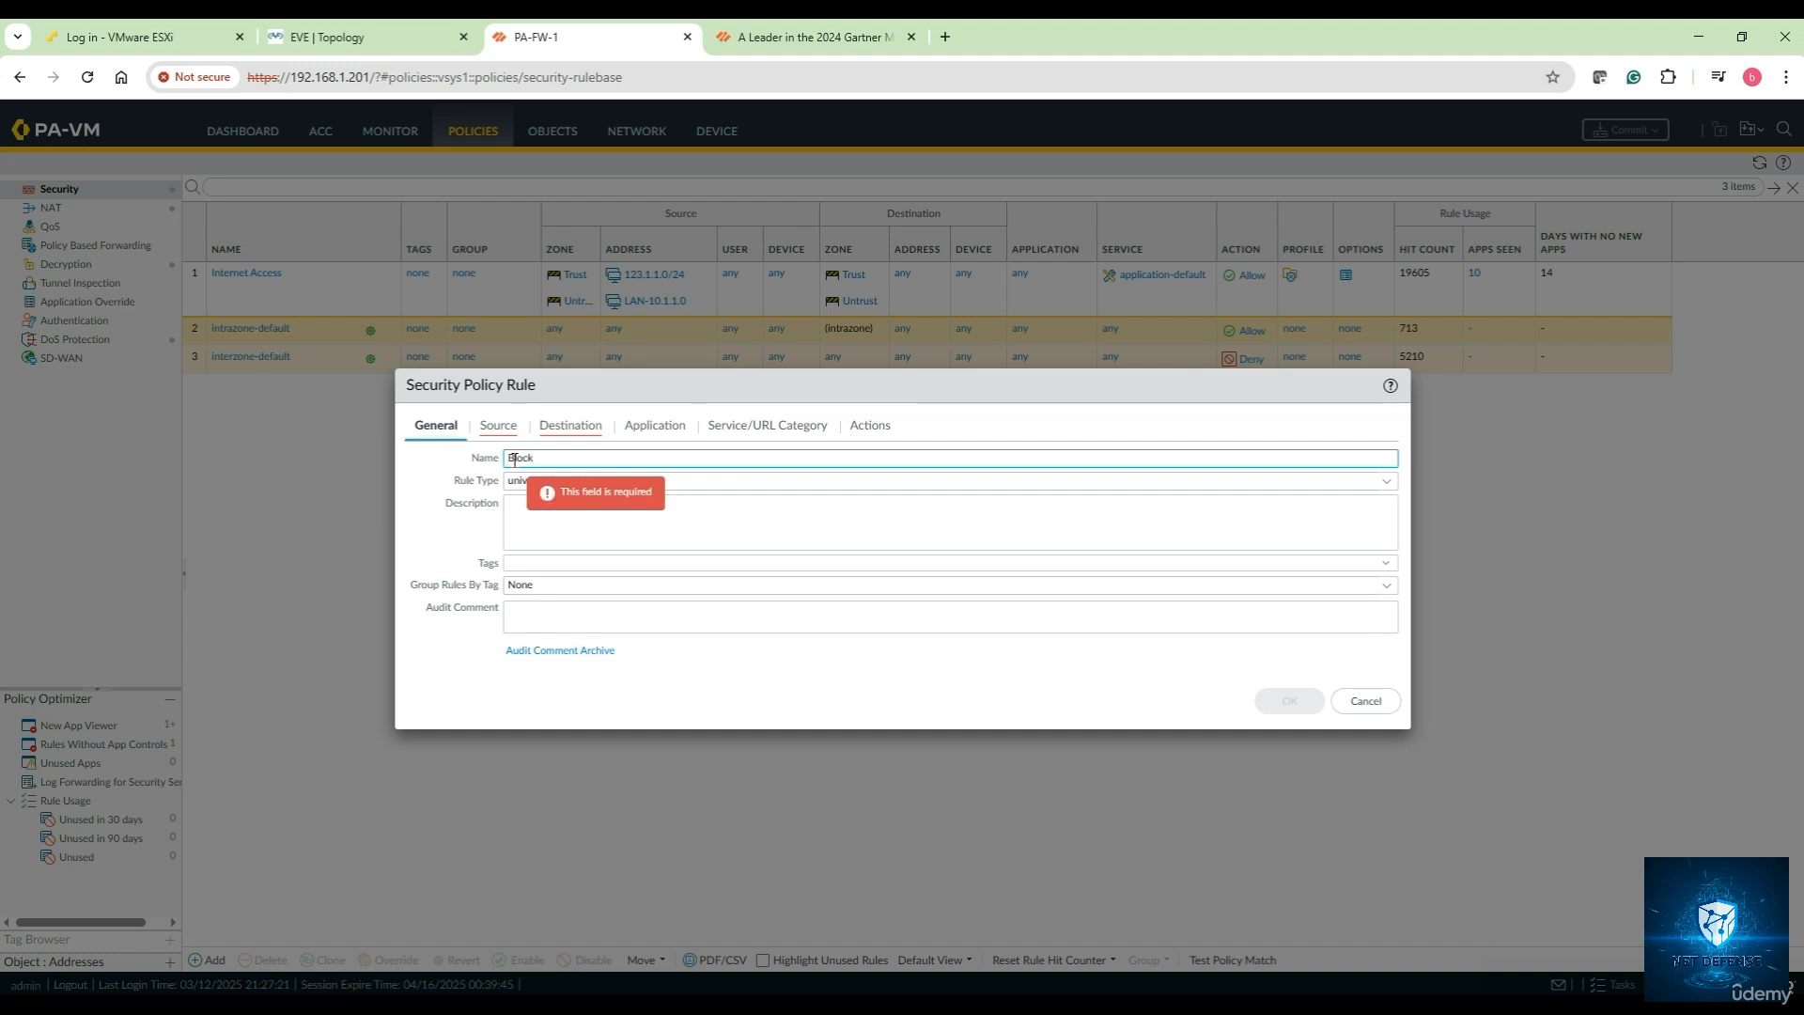
pyautogui.write('FB.com')
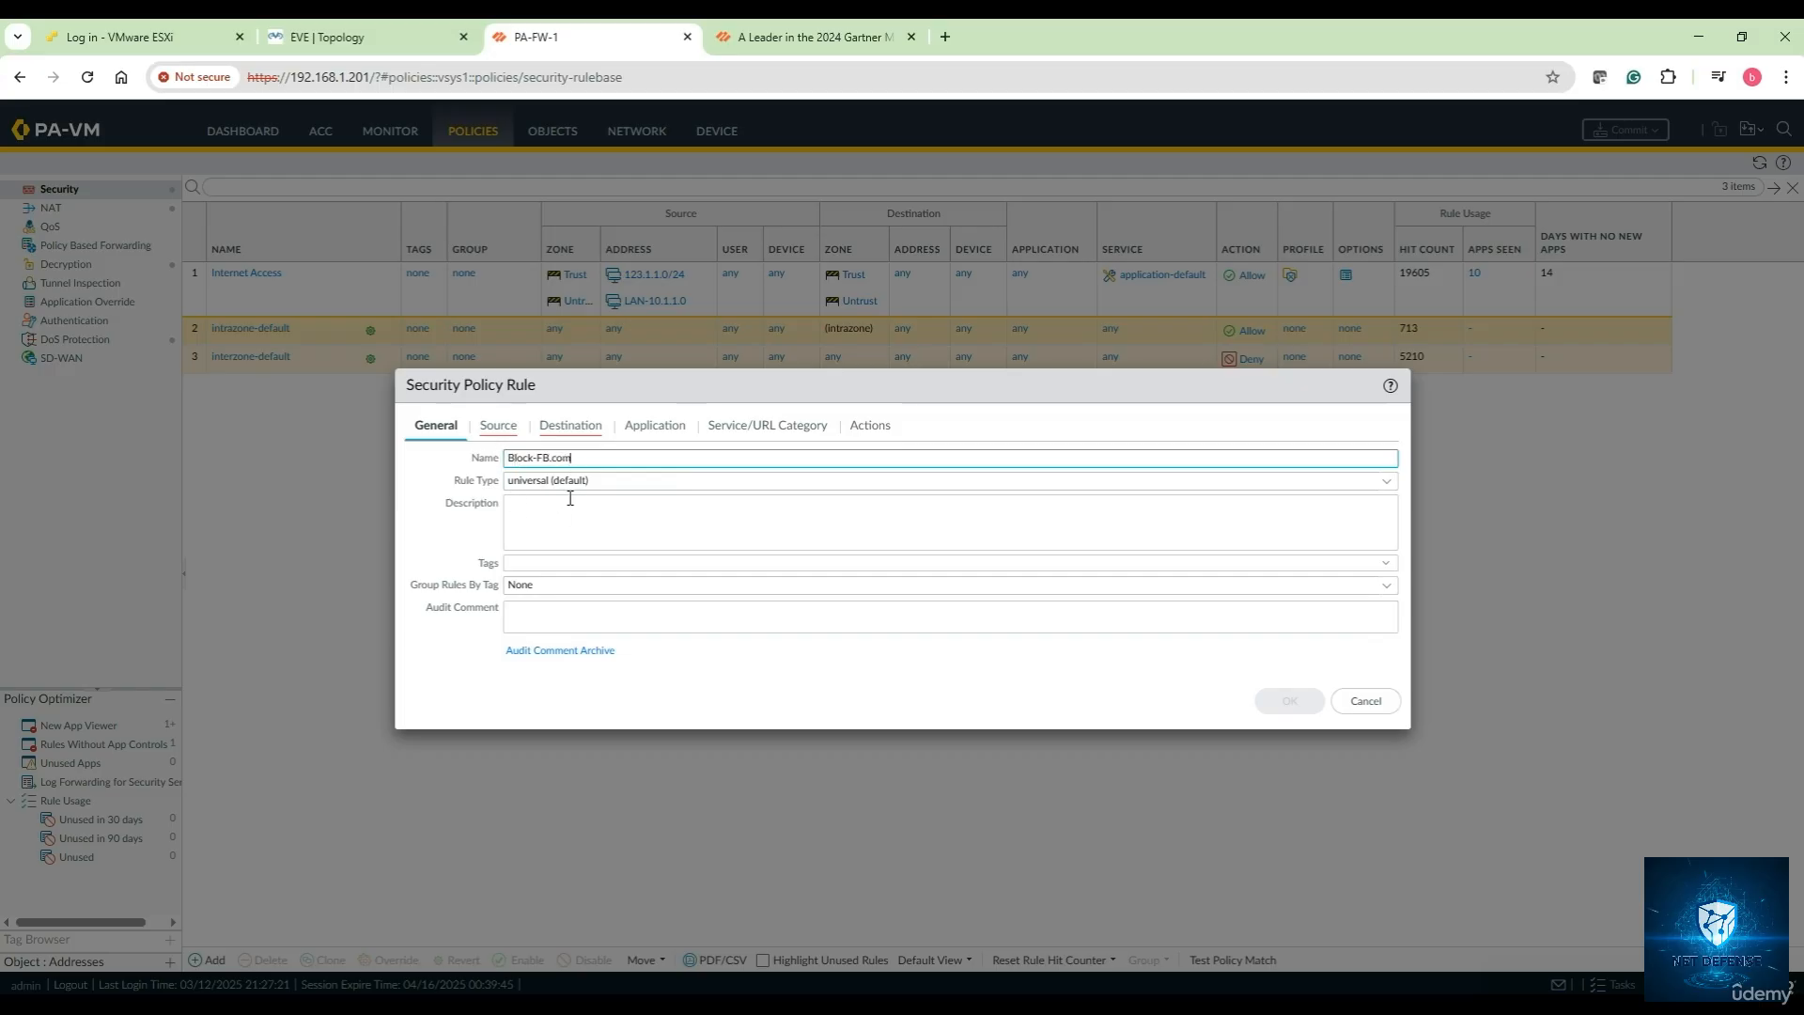
pyautogui.click(498, 426)
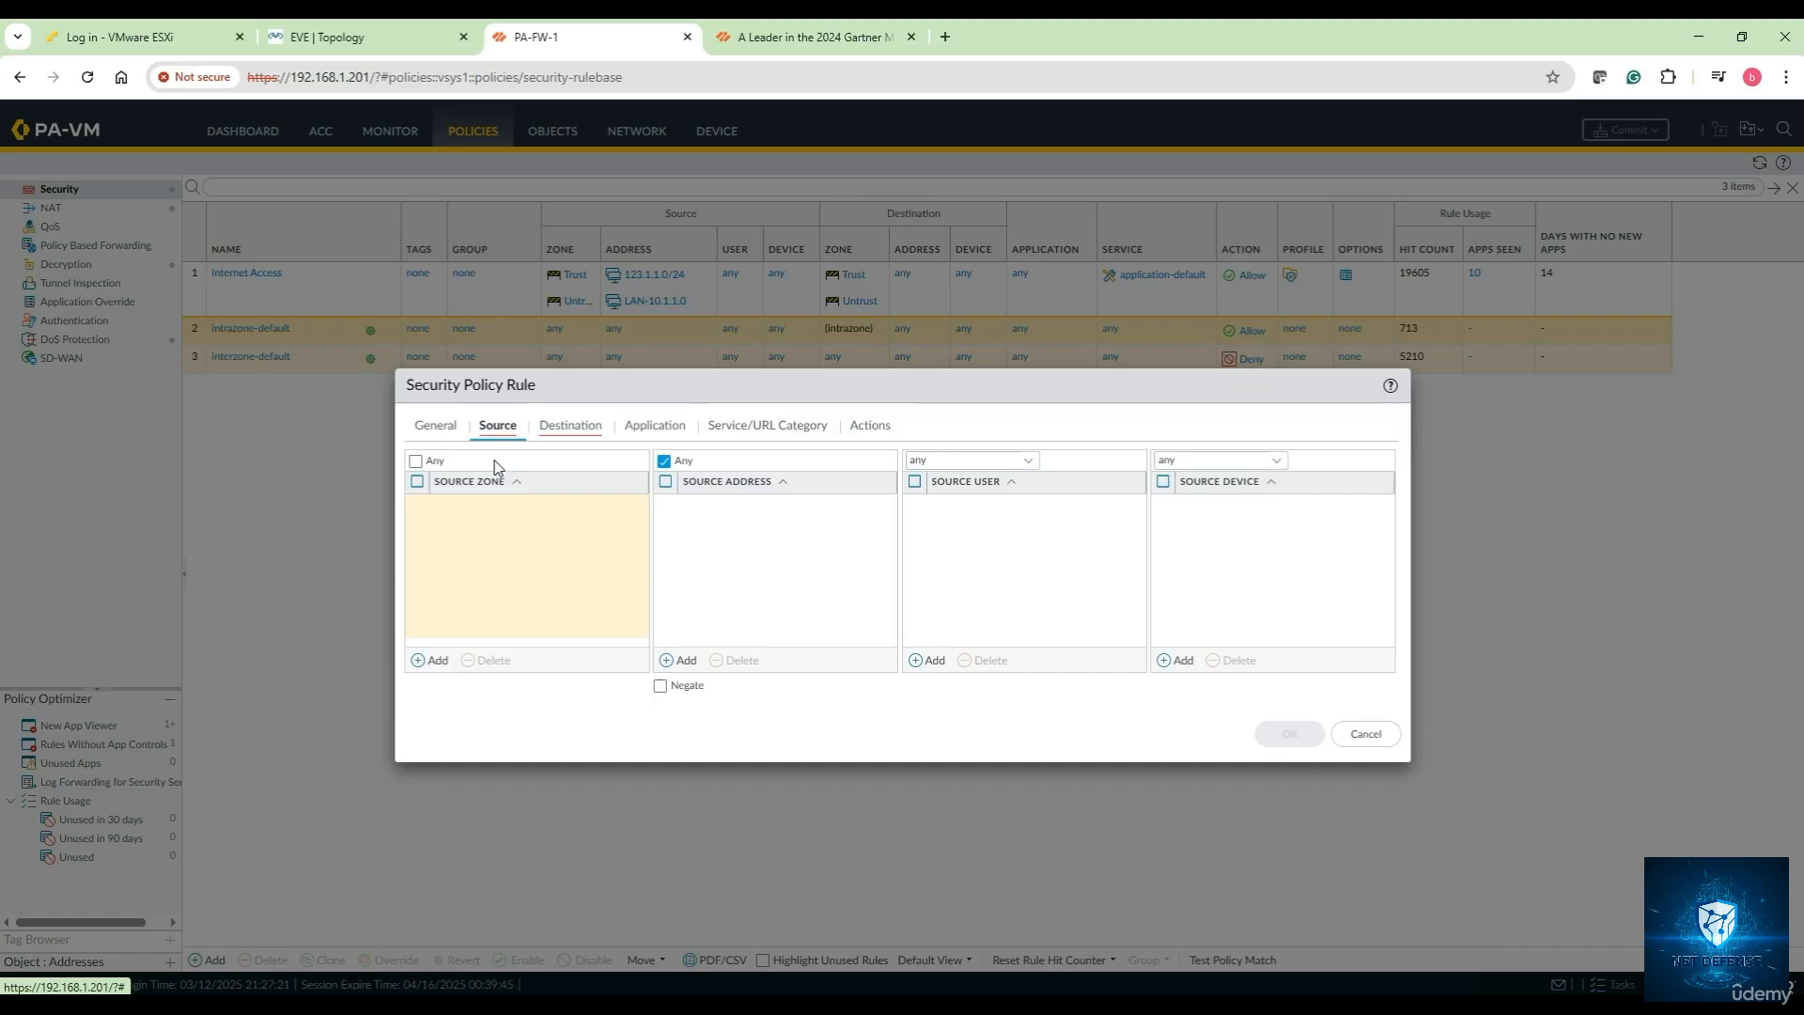
pyautogui.click(434, 661)
pyautogui.click(475, 533)
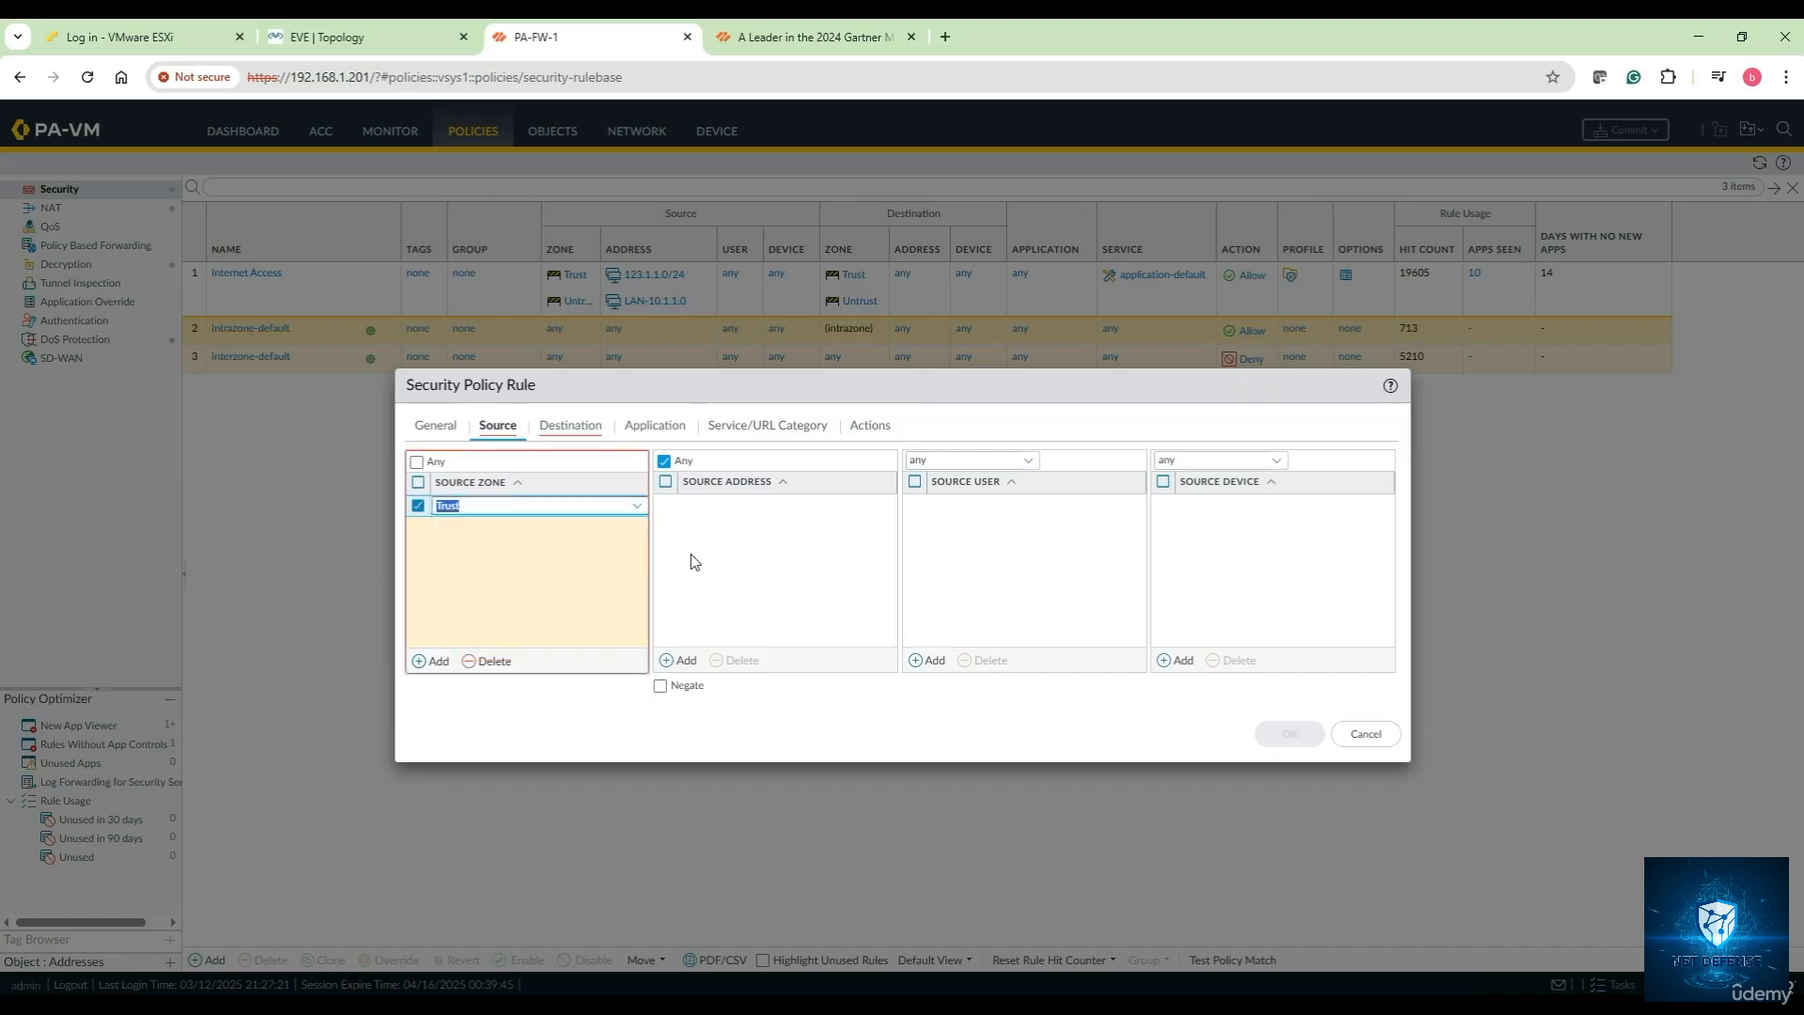
pyautogui.click(672, 661)
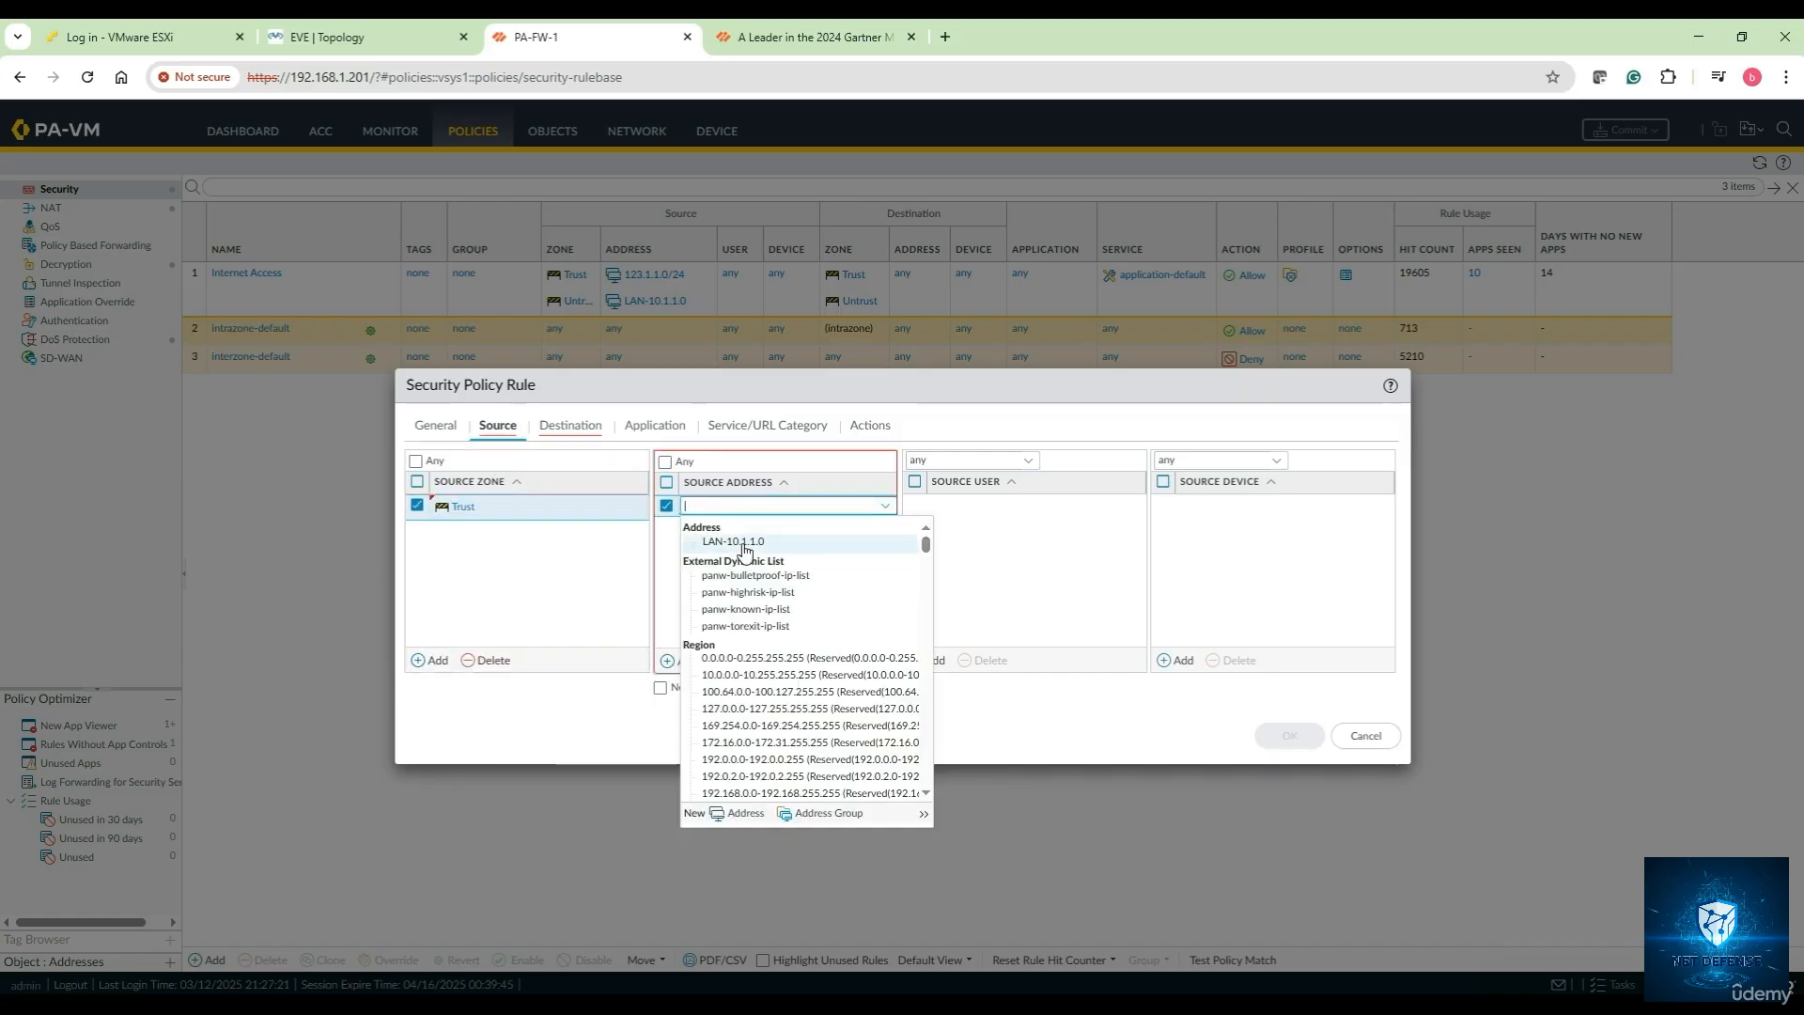
pyautogui.click(734, 542)
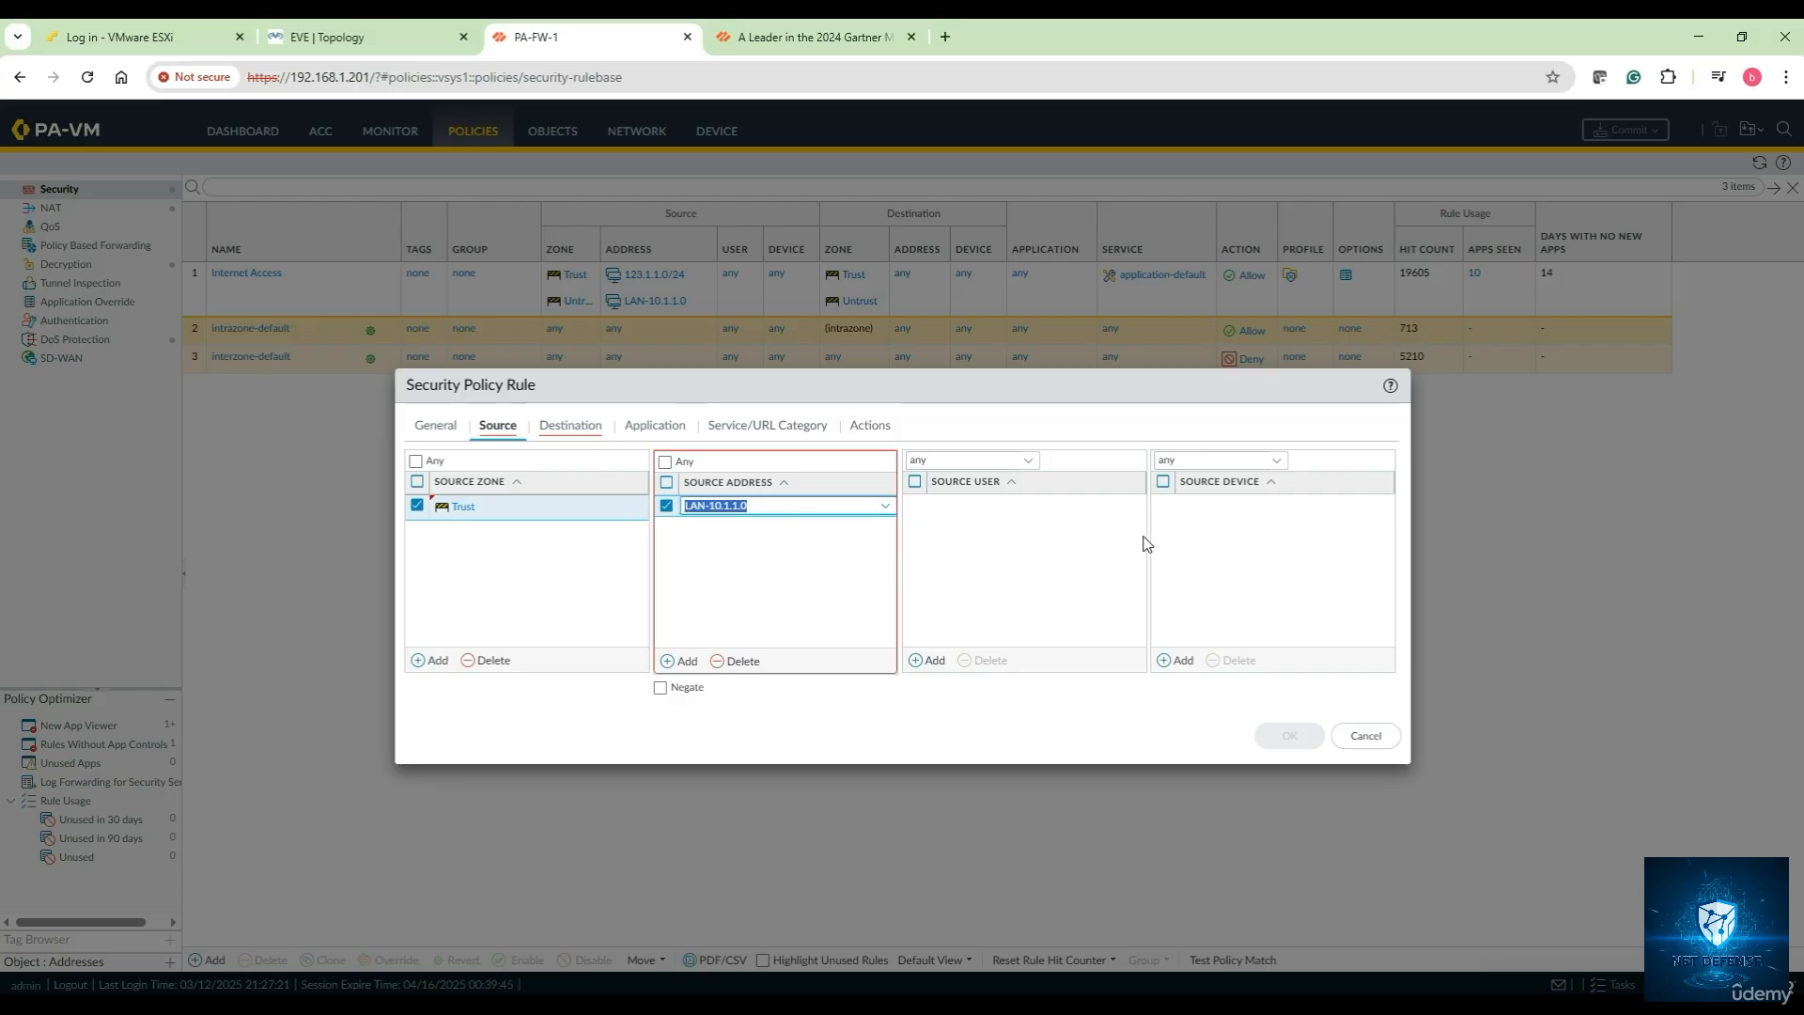
# Set the rule's destination zone to Untrust
pyautogui.click(673, 432)
pyautogui.click(570, 425)
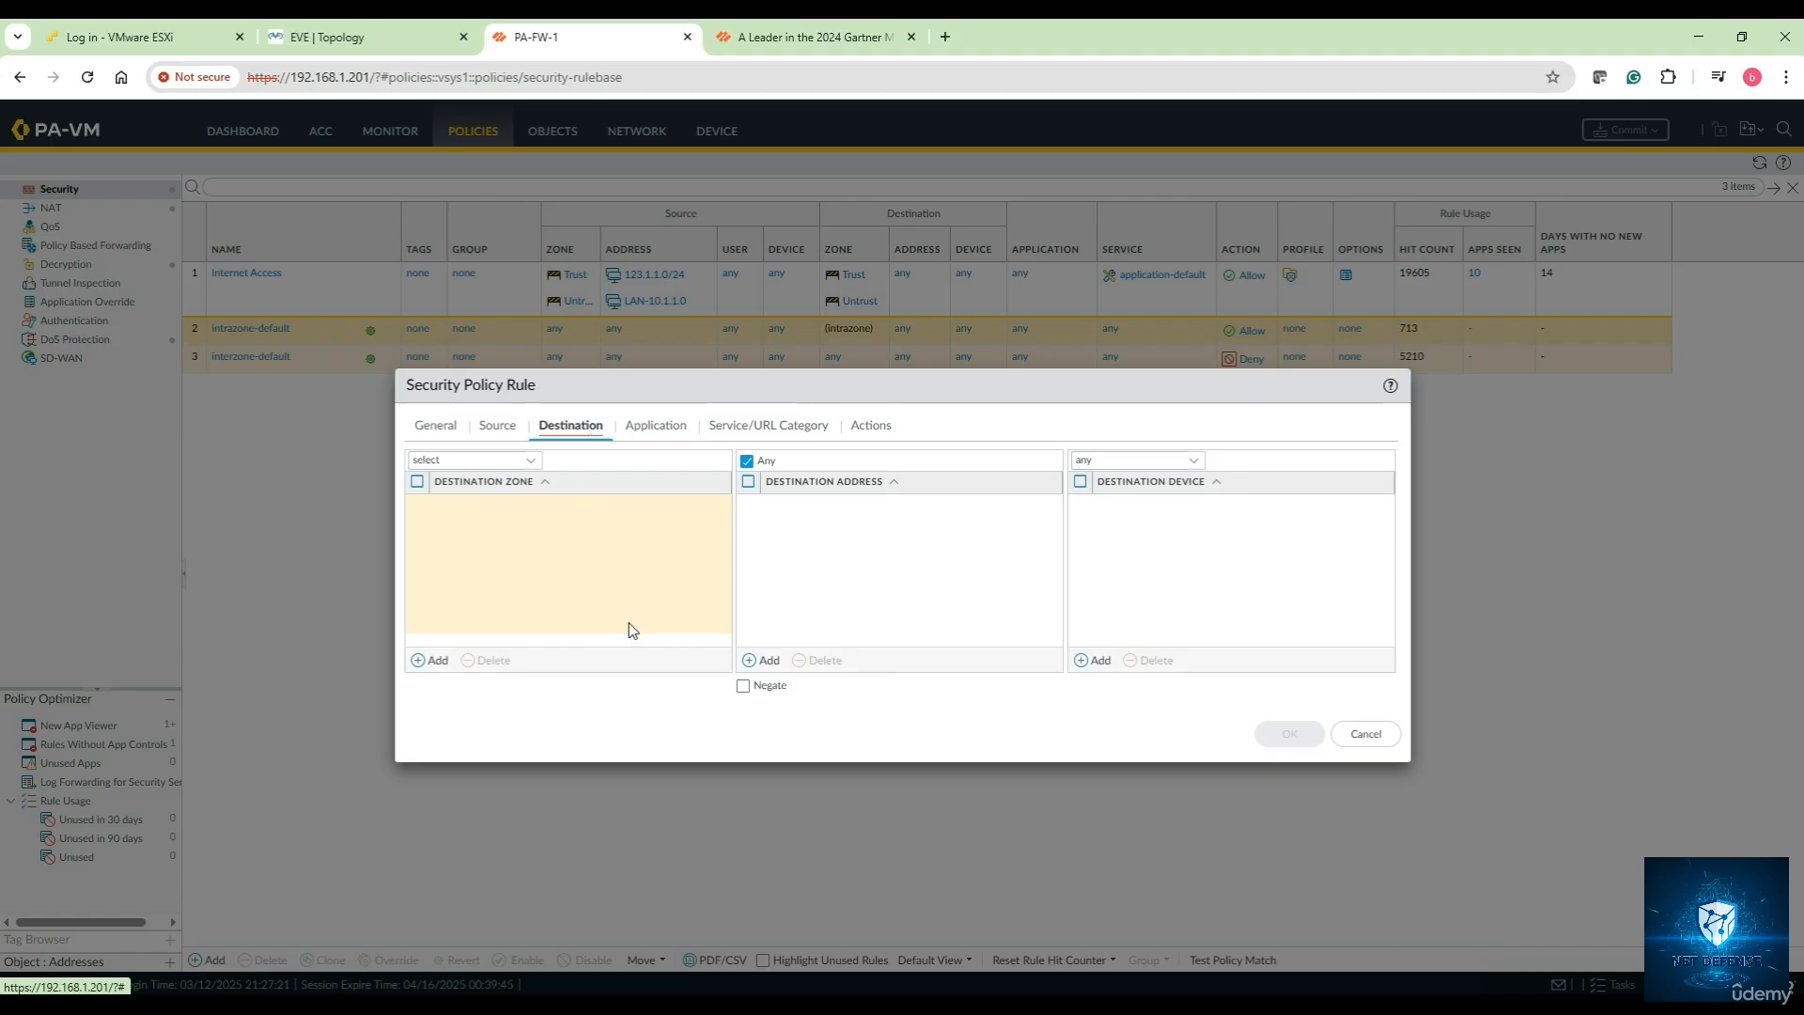
pyautogui.click(445, 661)
pyautogui.click(474, 553)
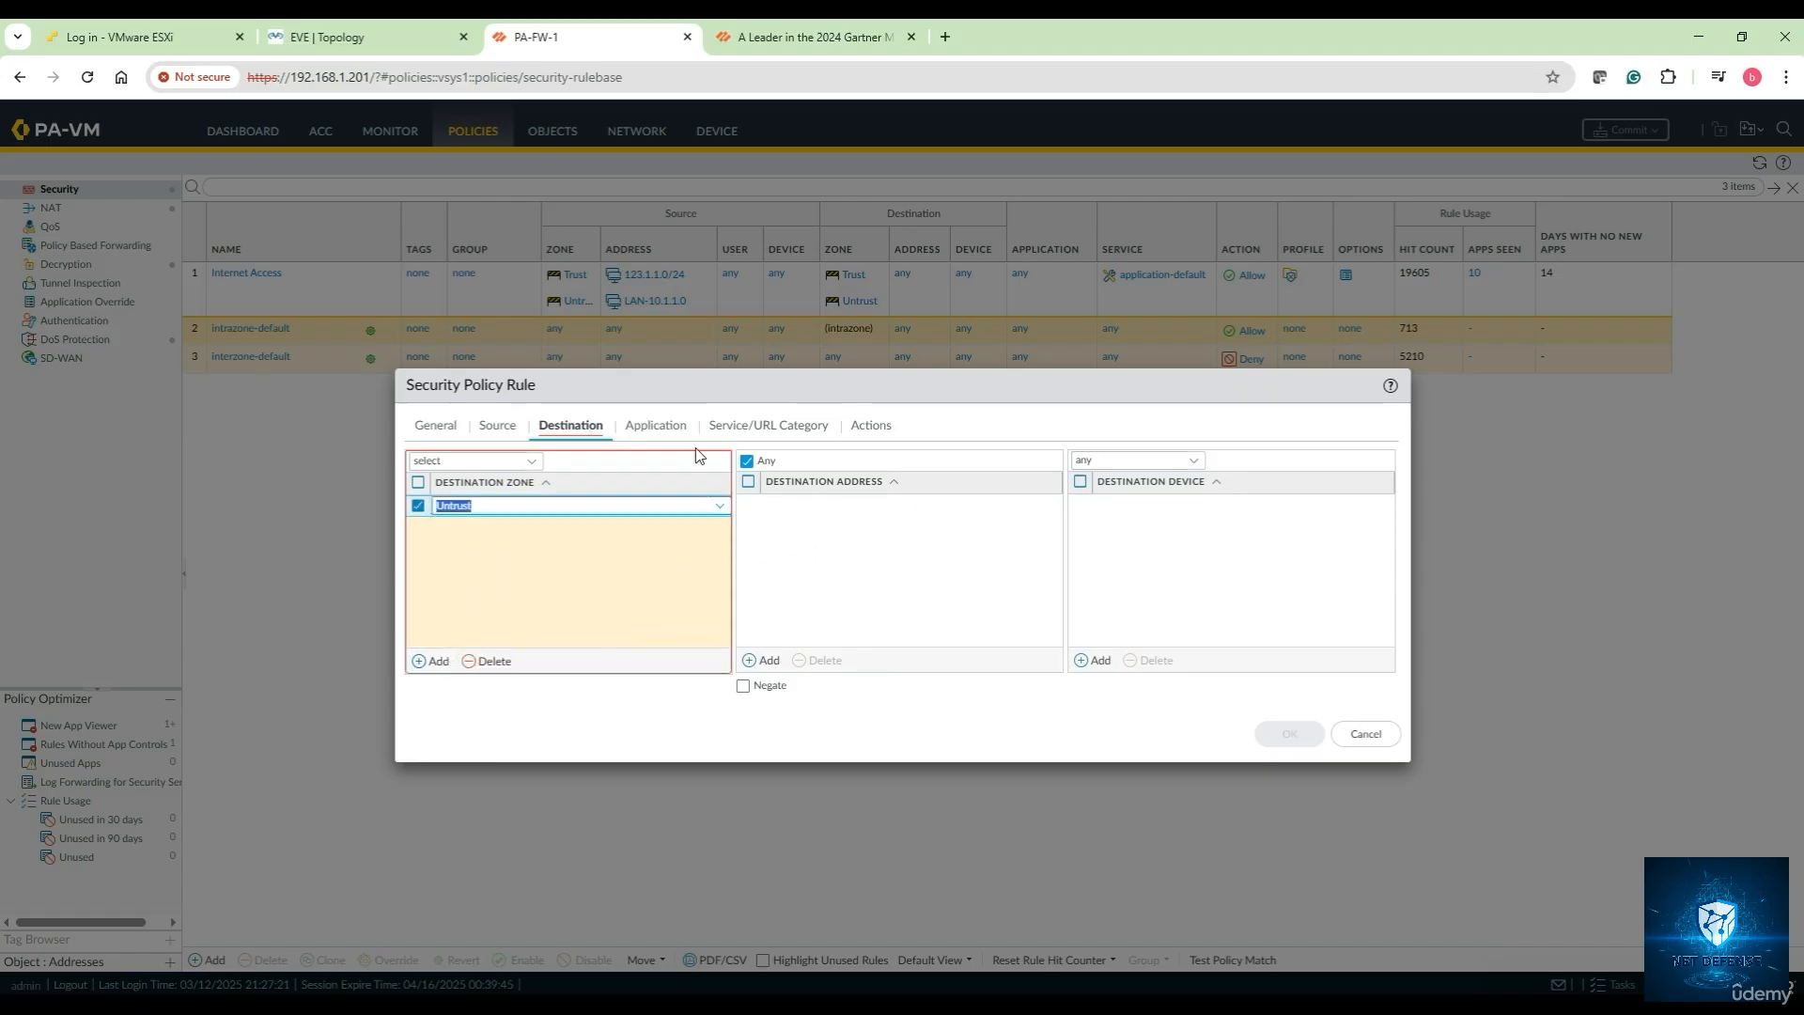
pyautogui.click(632, 424)
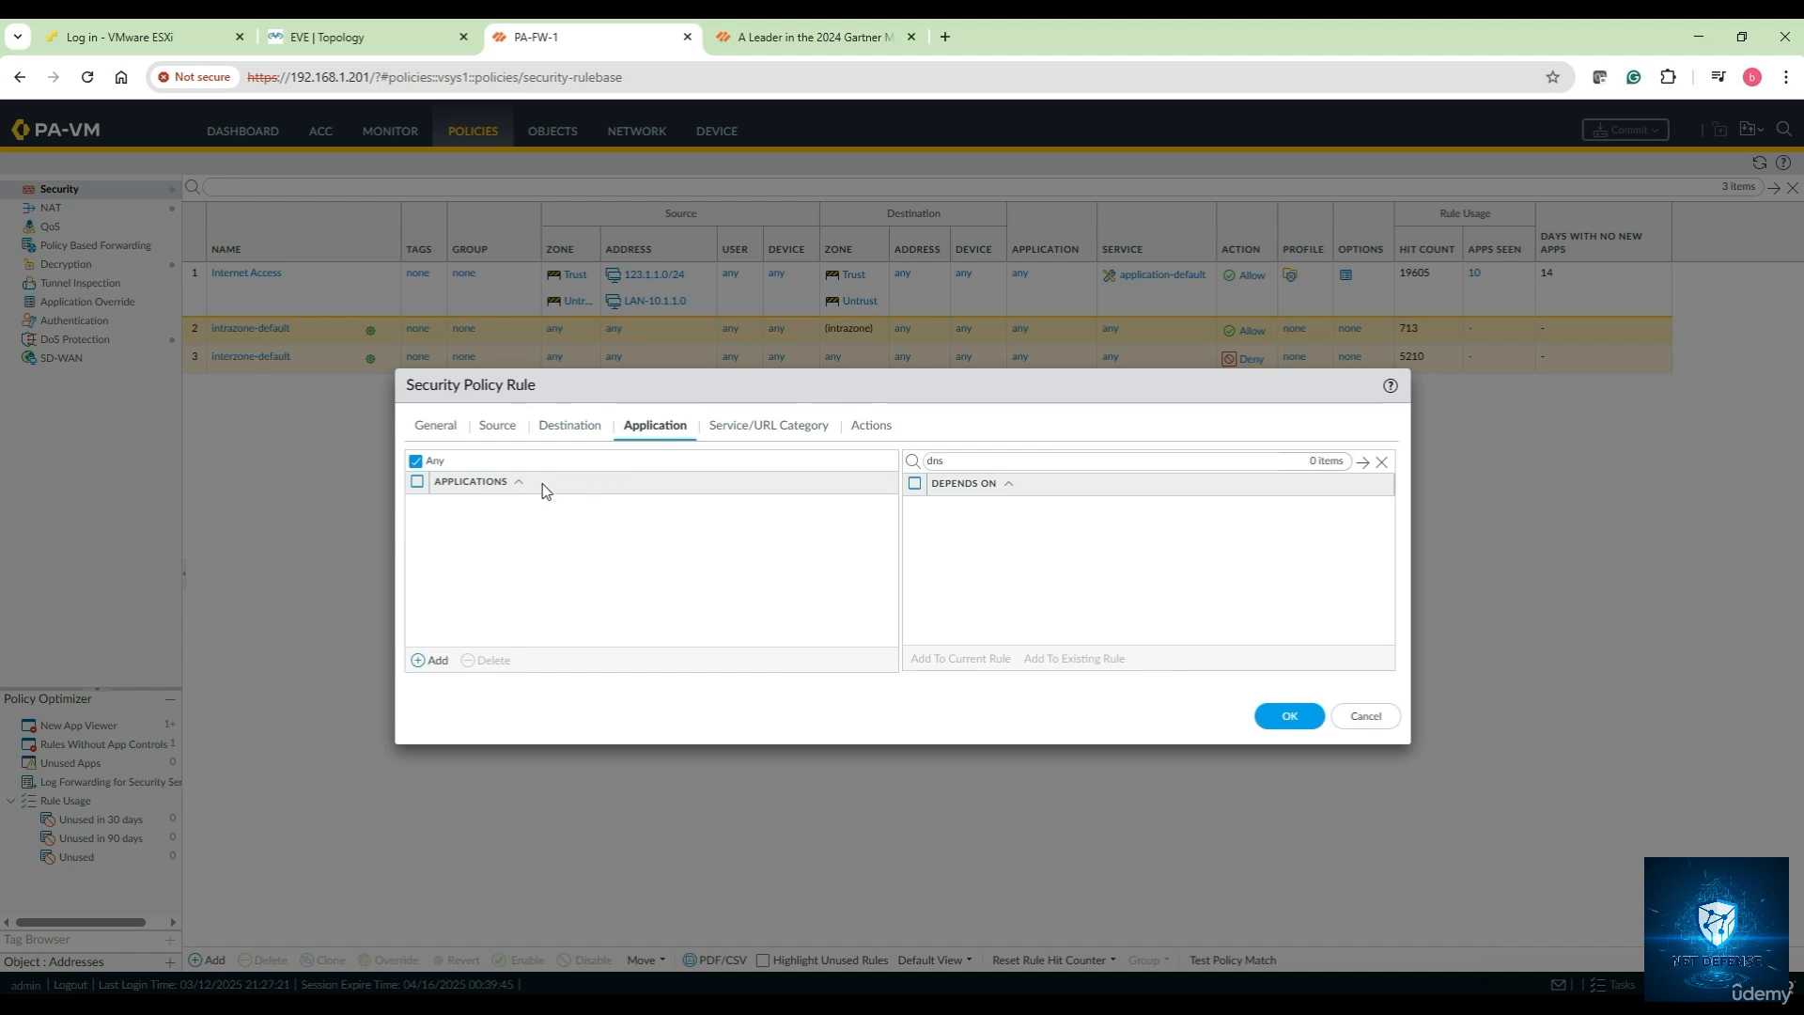
# Replace the Any application match with facebook and list its dependent applications
pyautogui.click(416, 462)
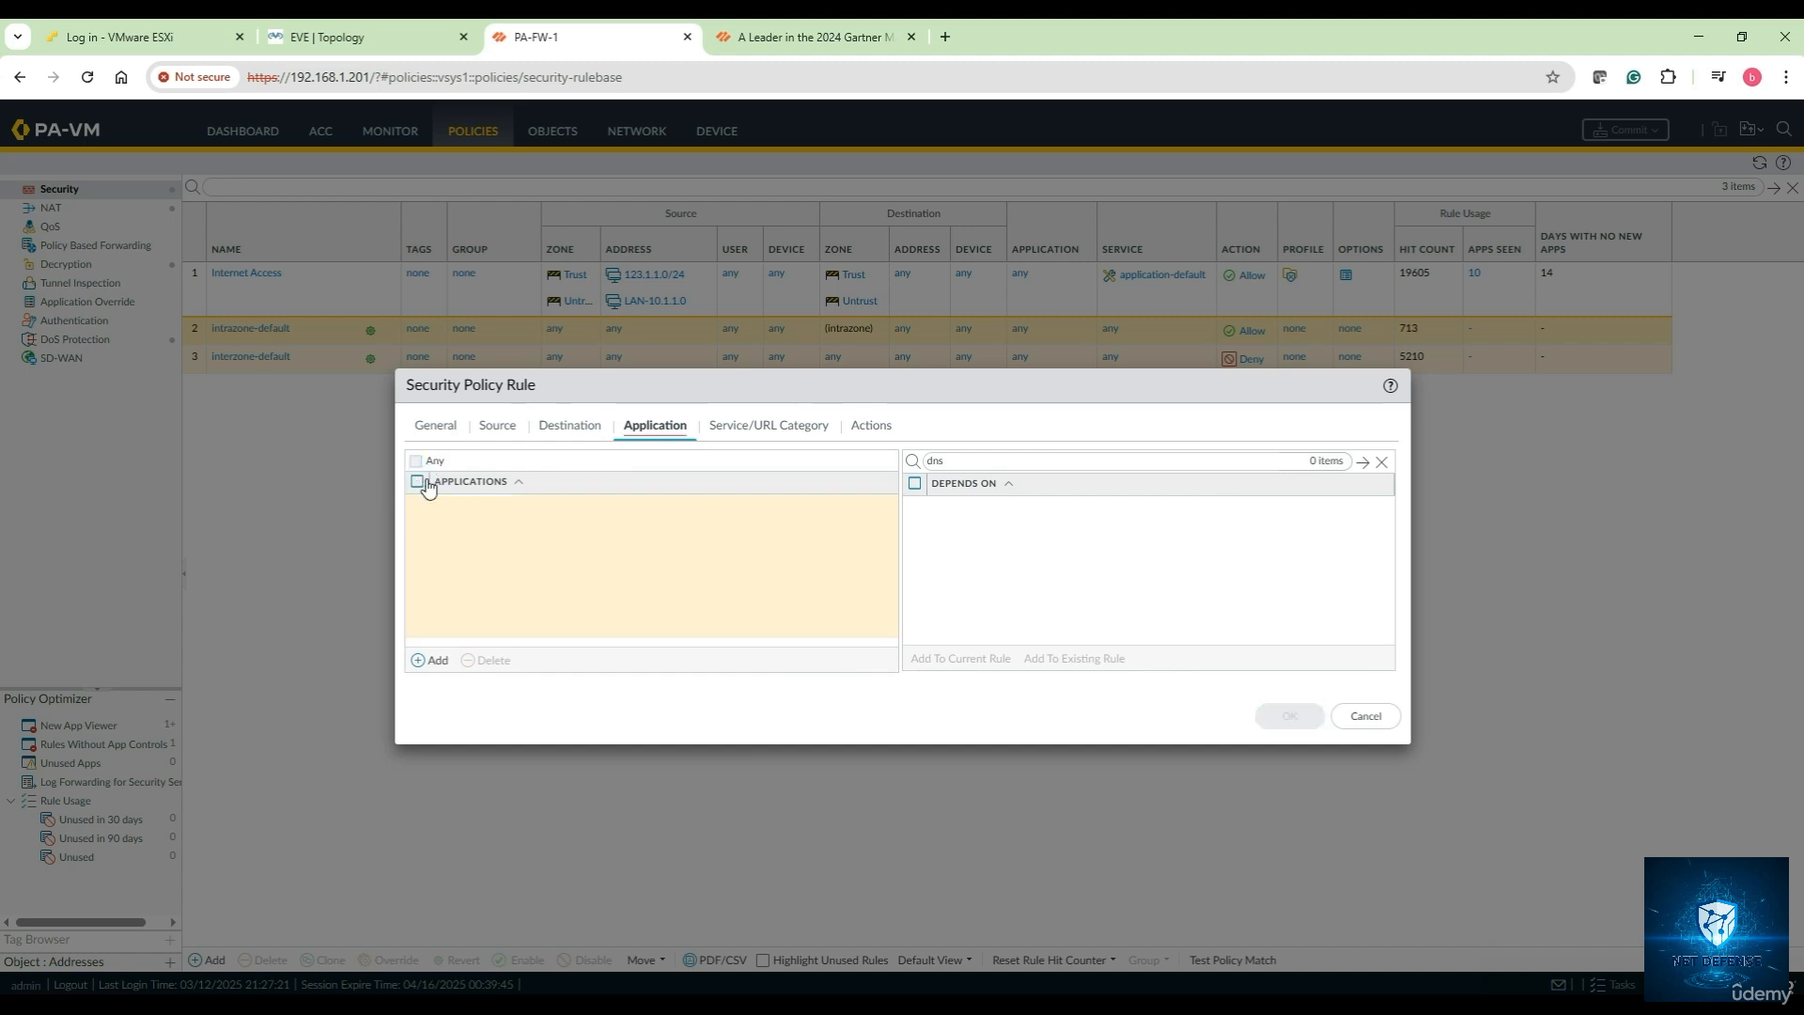
pyautogui.click(430, 661)
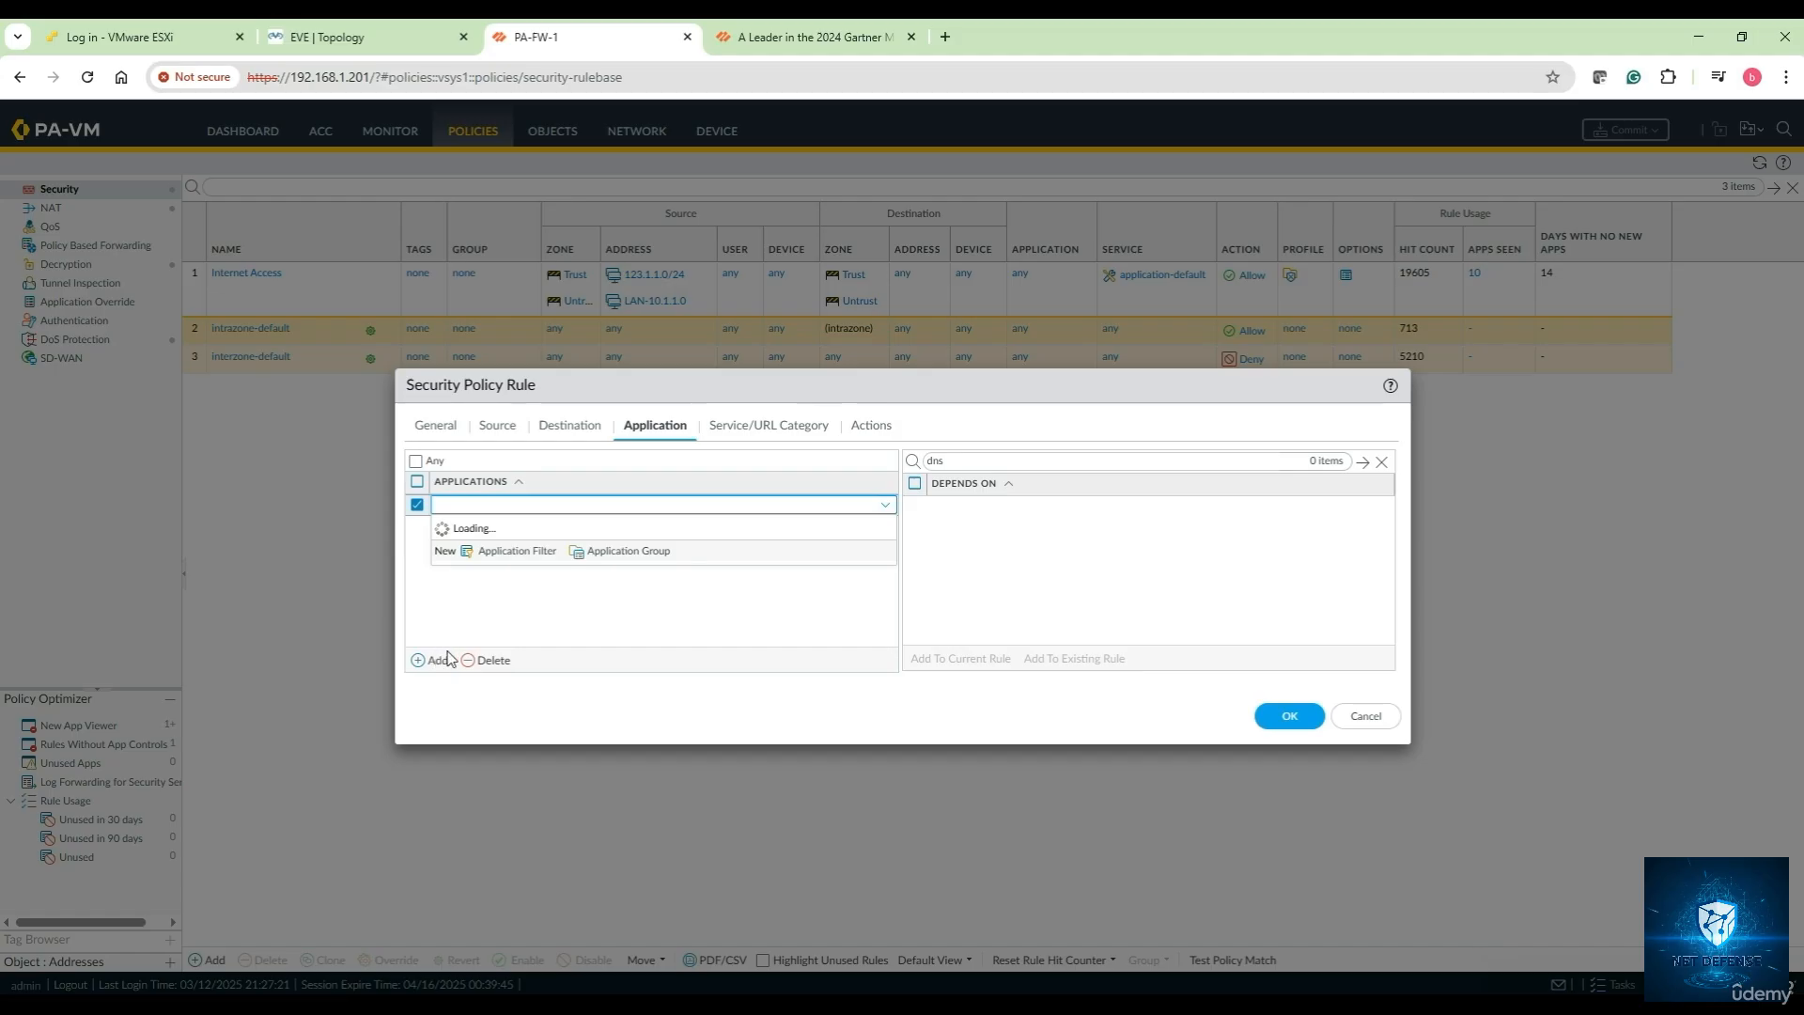
pyautogui.scroll(-3, 486, 663)
pyautogui.scroll(5, 485, 662)
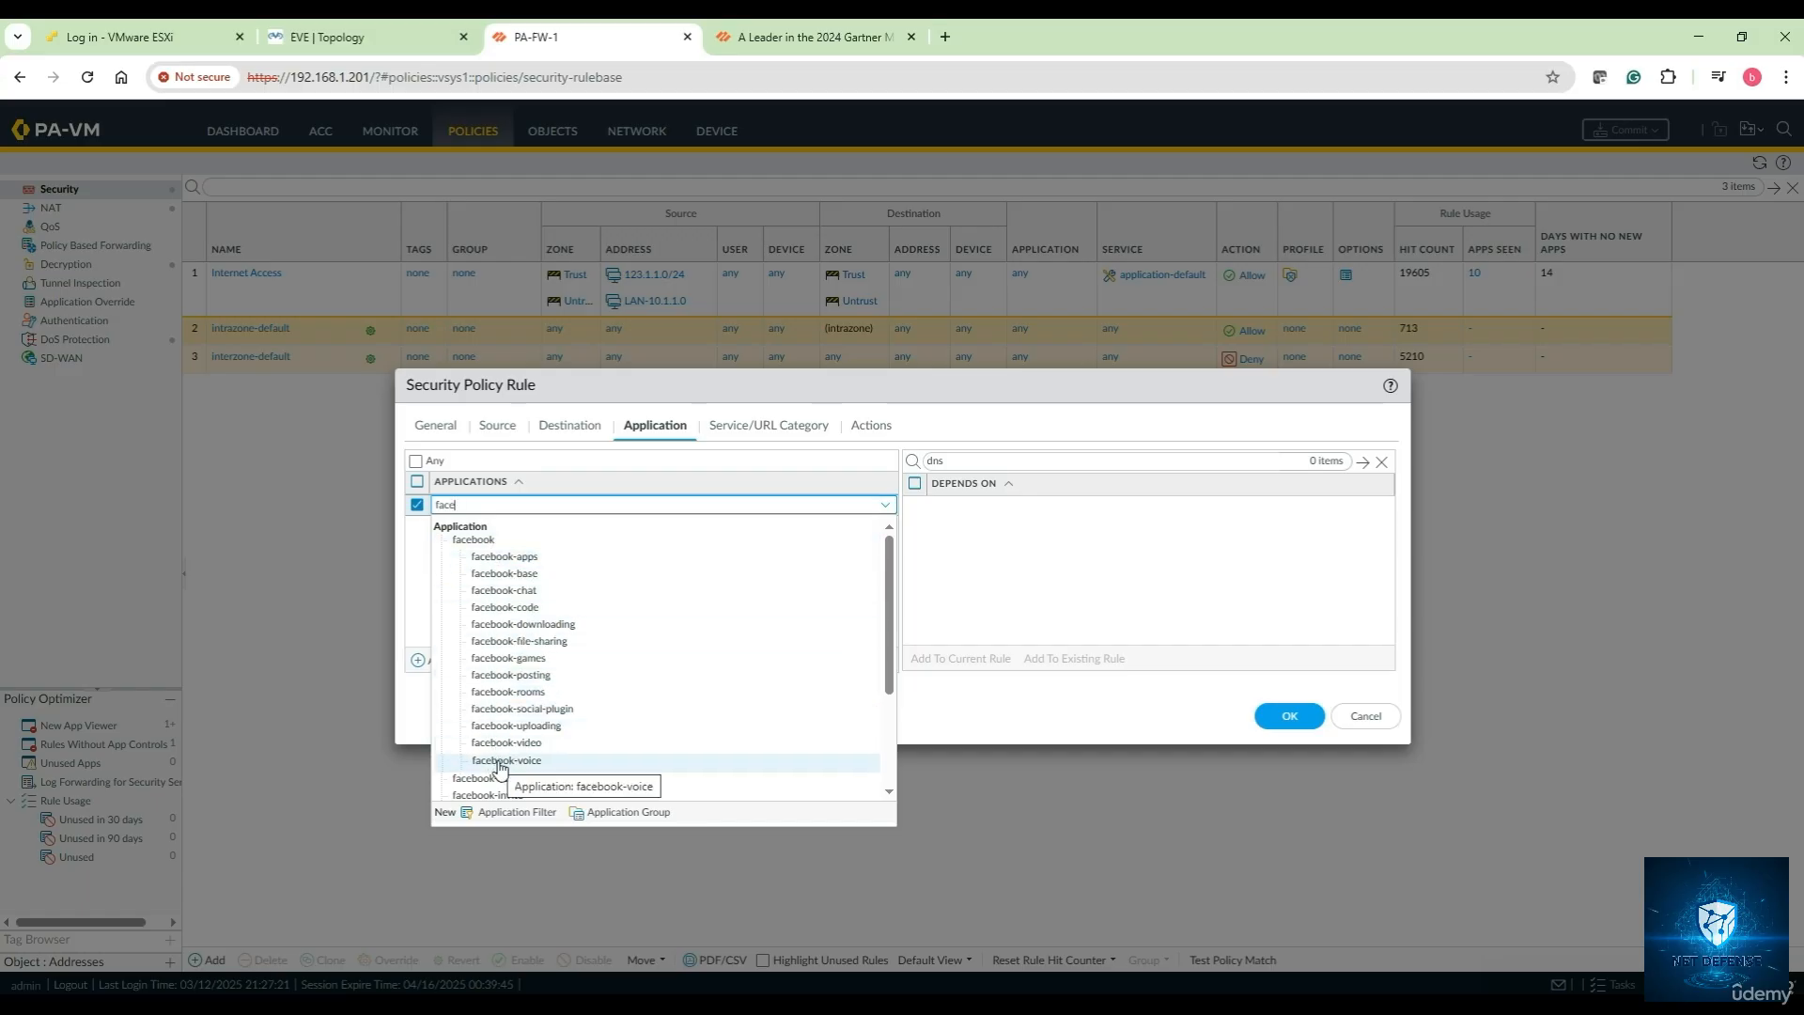
pyautogui.scroll(-2, 544, 736)
pyautogui.scroll(2, 544, 737)
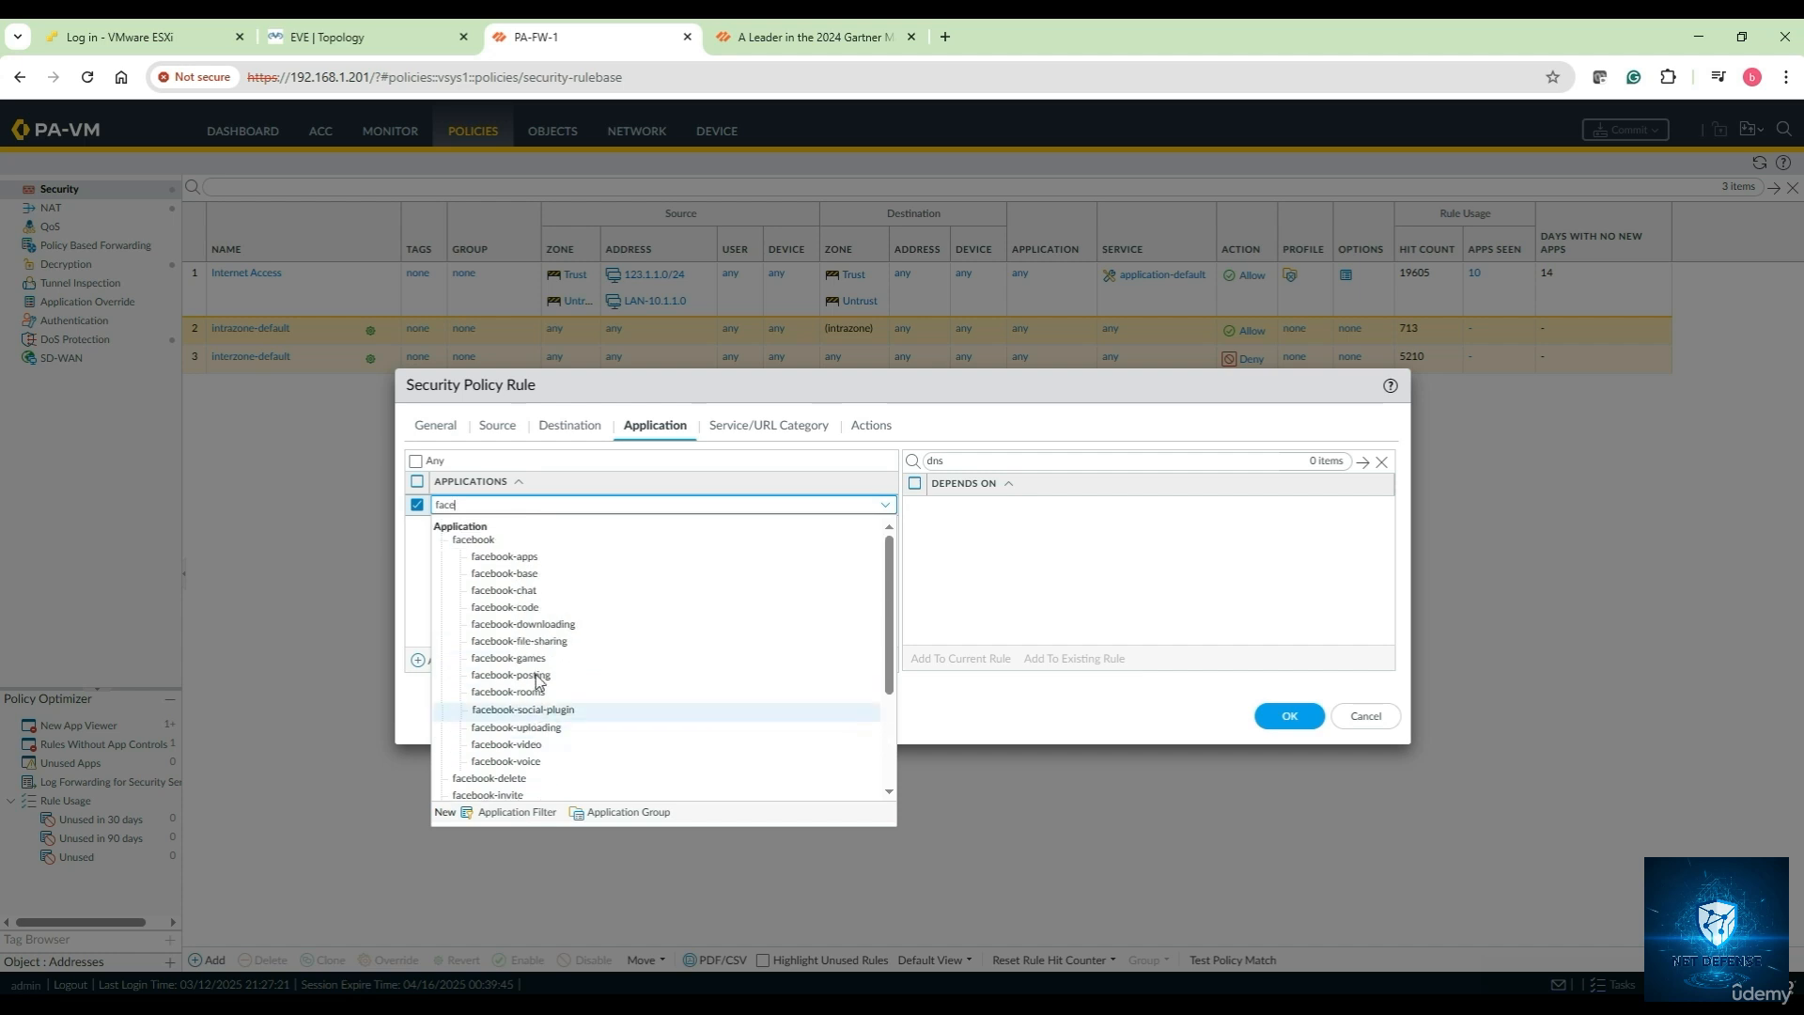
pyautogui.click(473, 539)
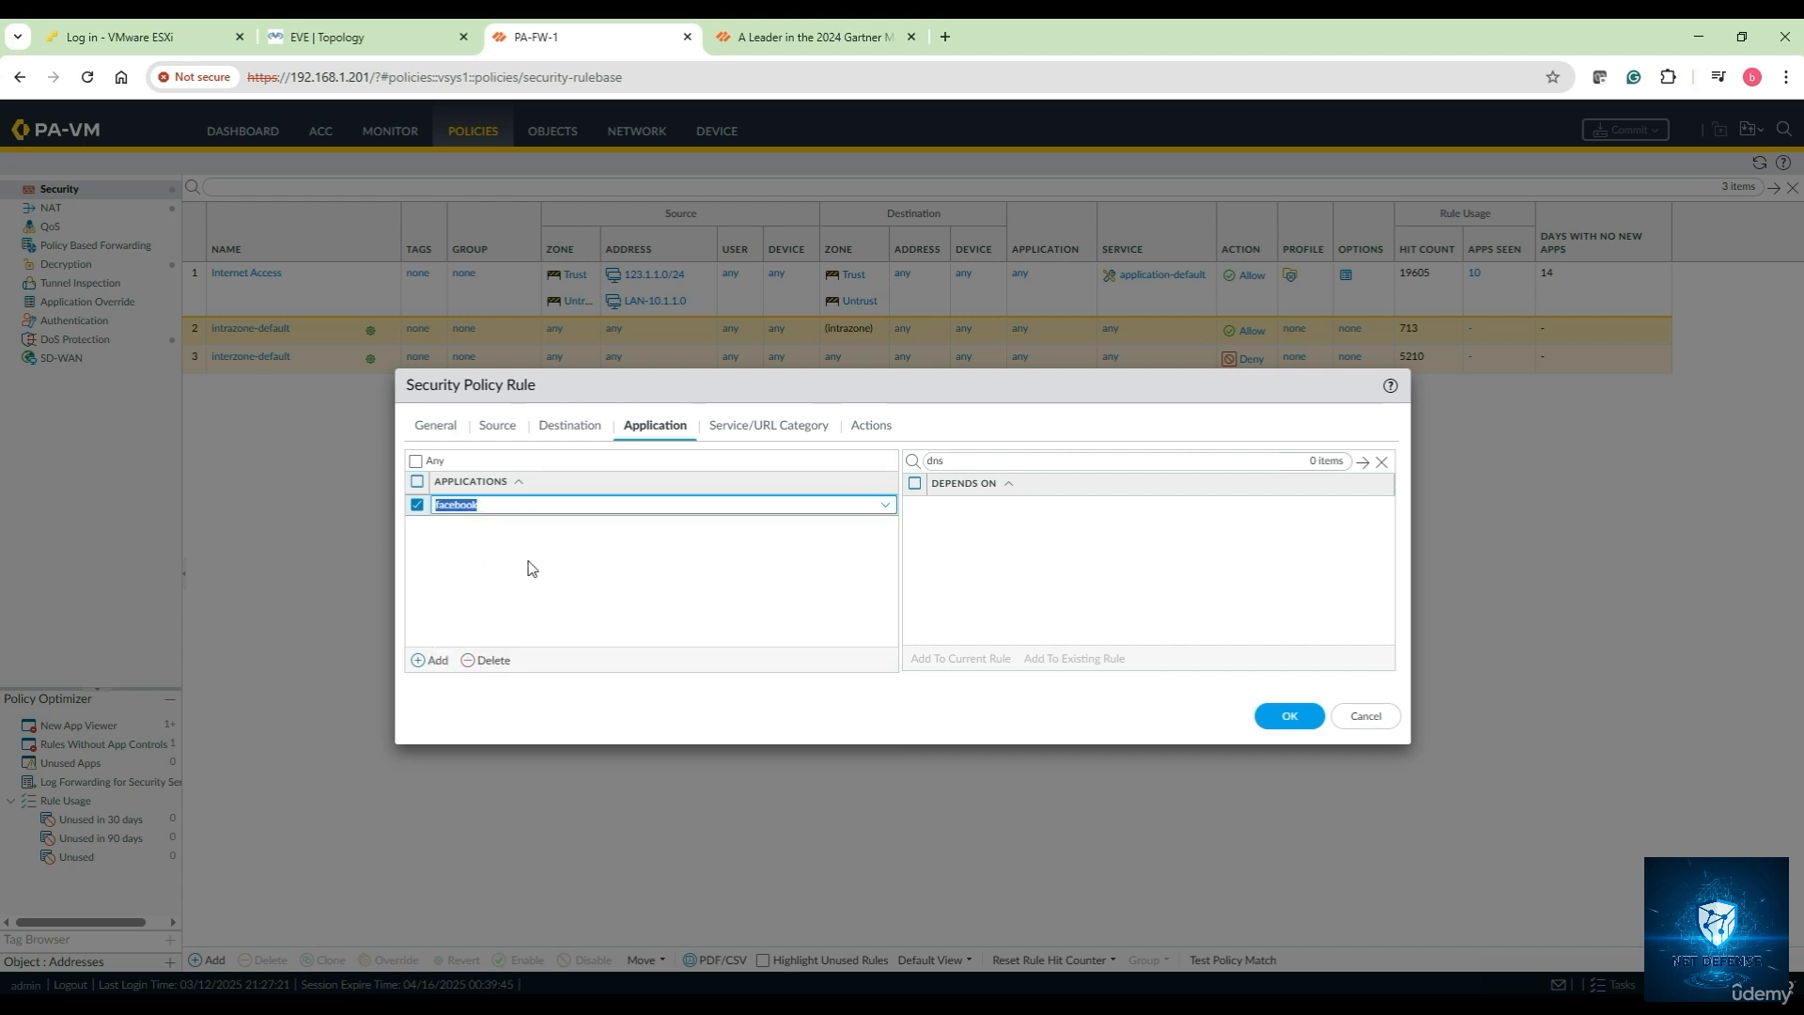
pyautogui.click(941, 570)
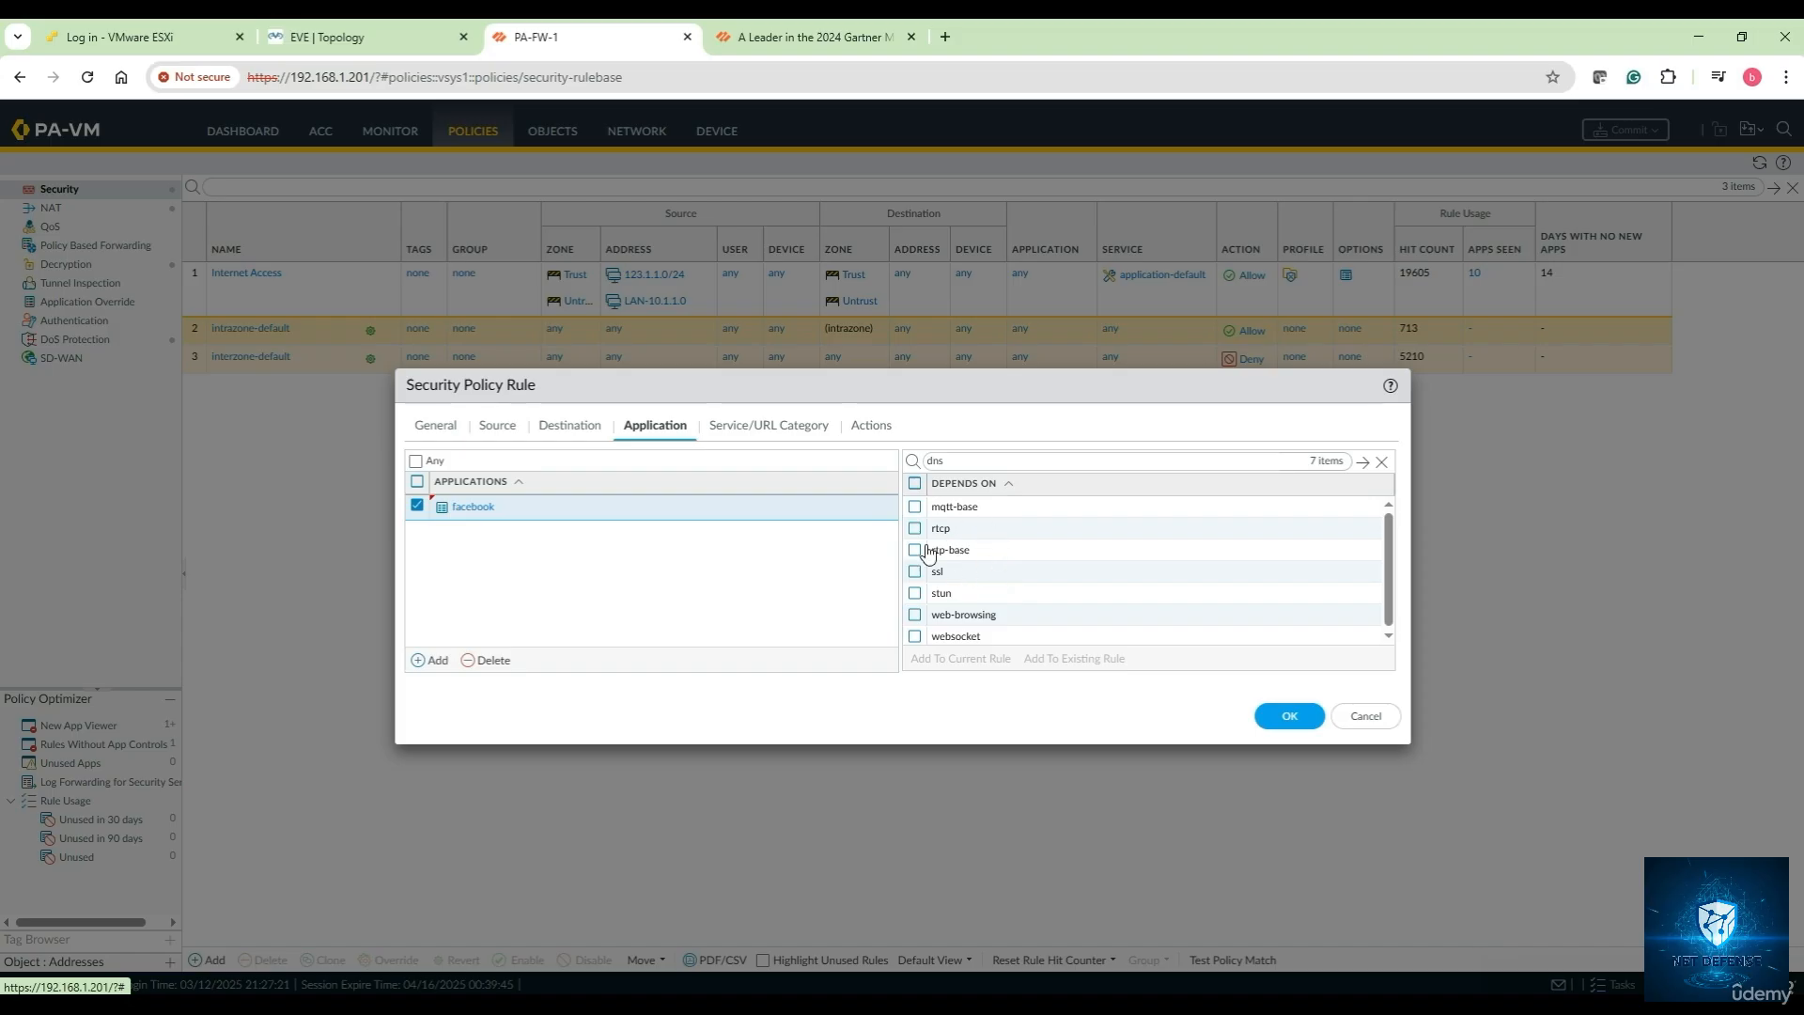
# Add all seven of facebook's dependent applications, such as ssl and web-browsing, to the rule
pyautogui.click(915, 483)
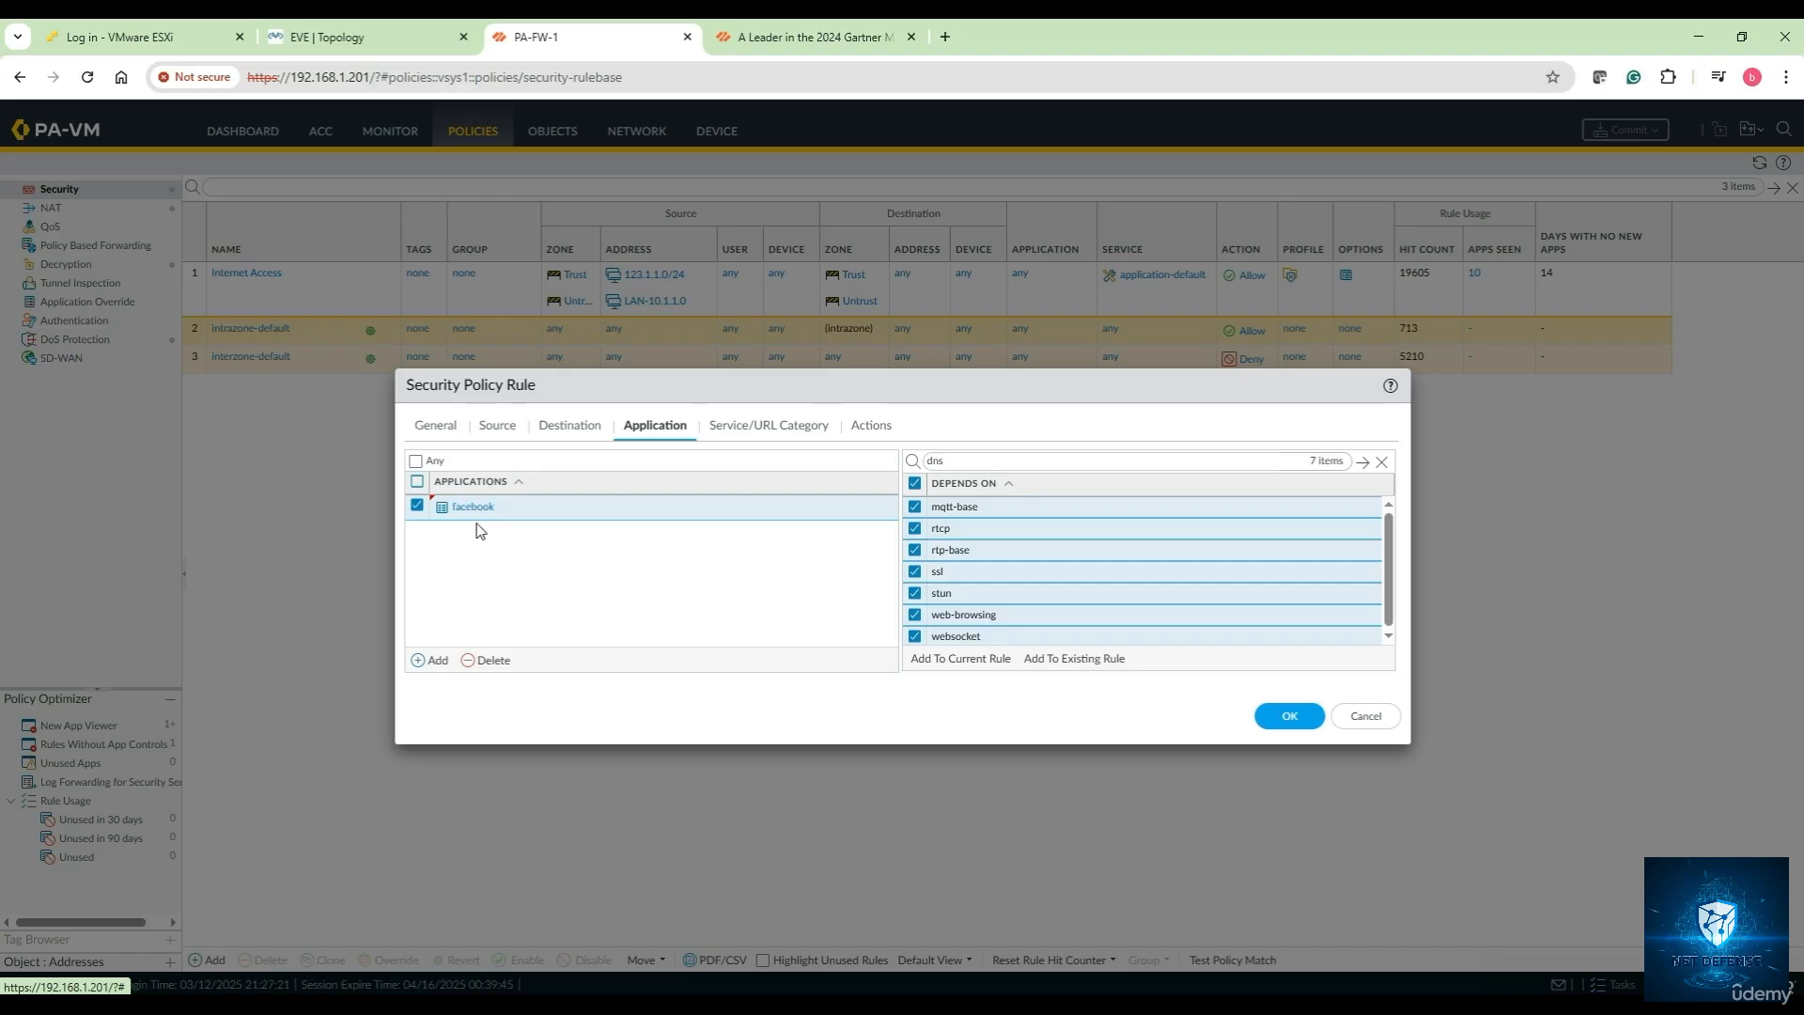
pyautogui.scroll(-1, 967, 575)
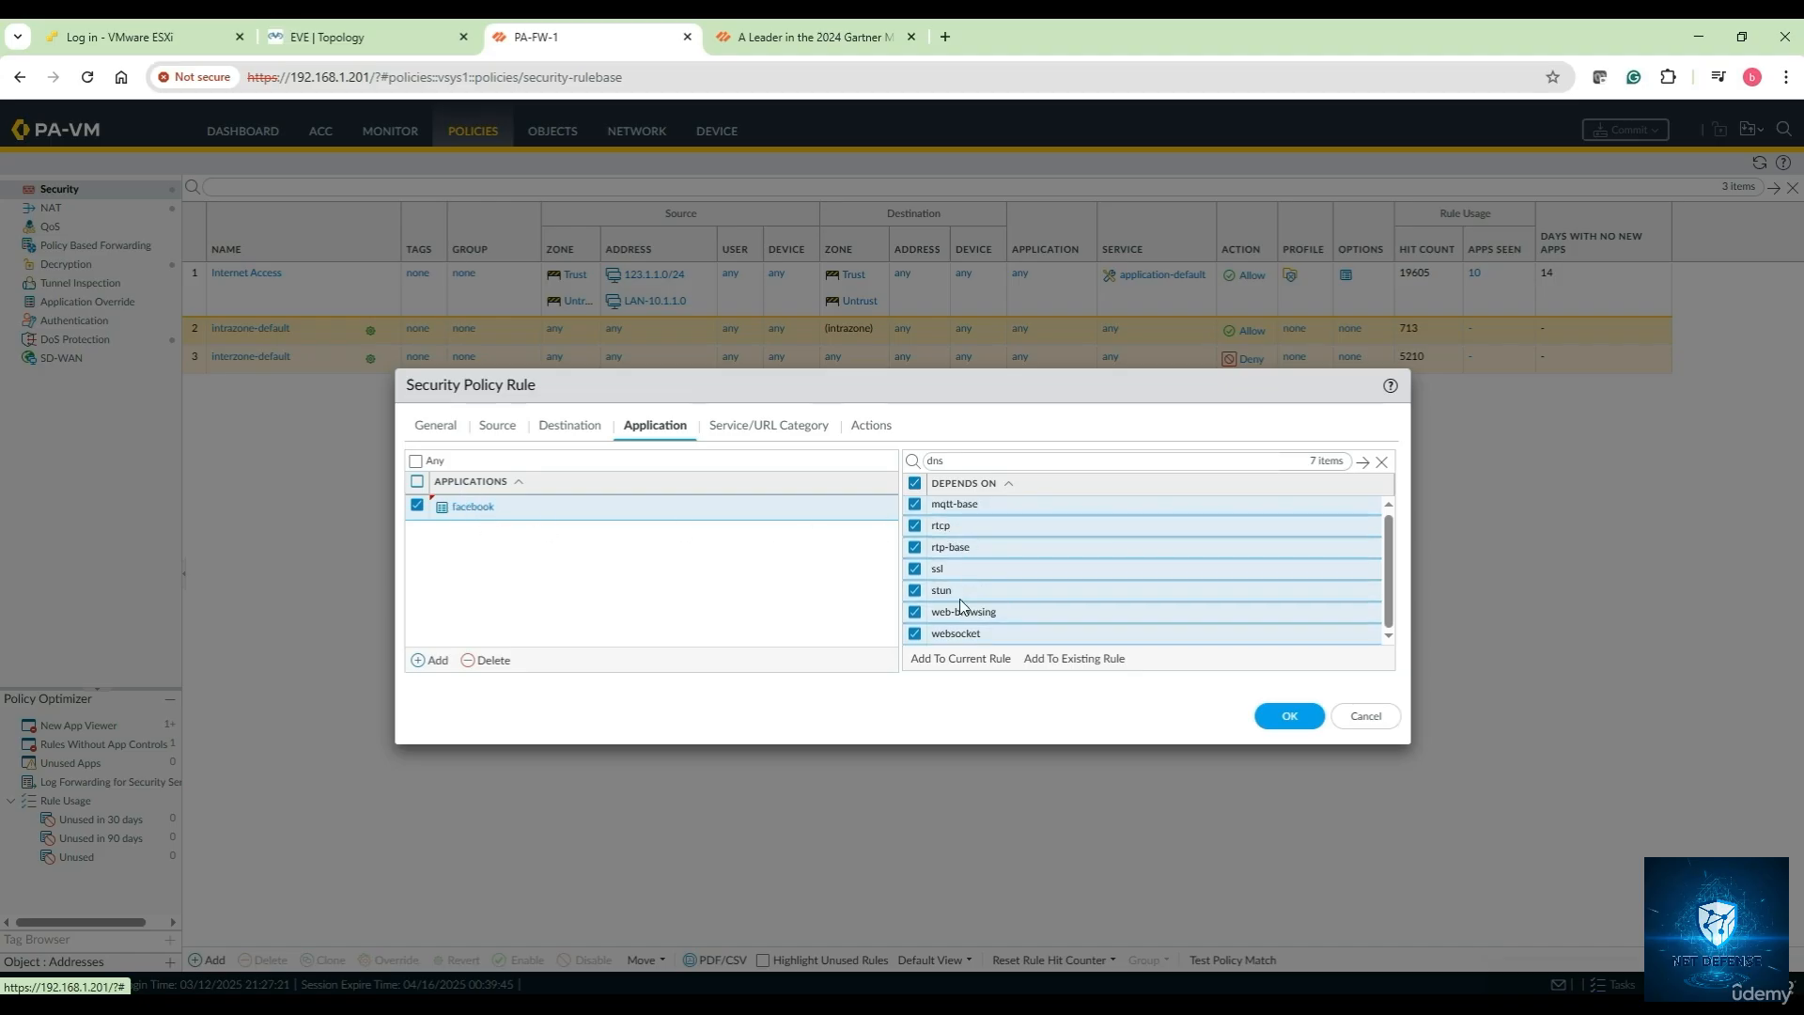
pyautogui.scroll(1, 960, 618)
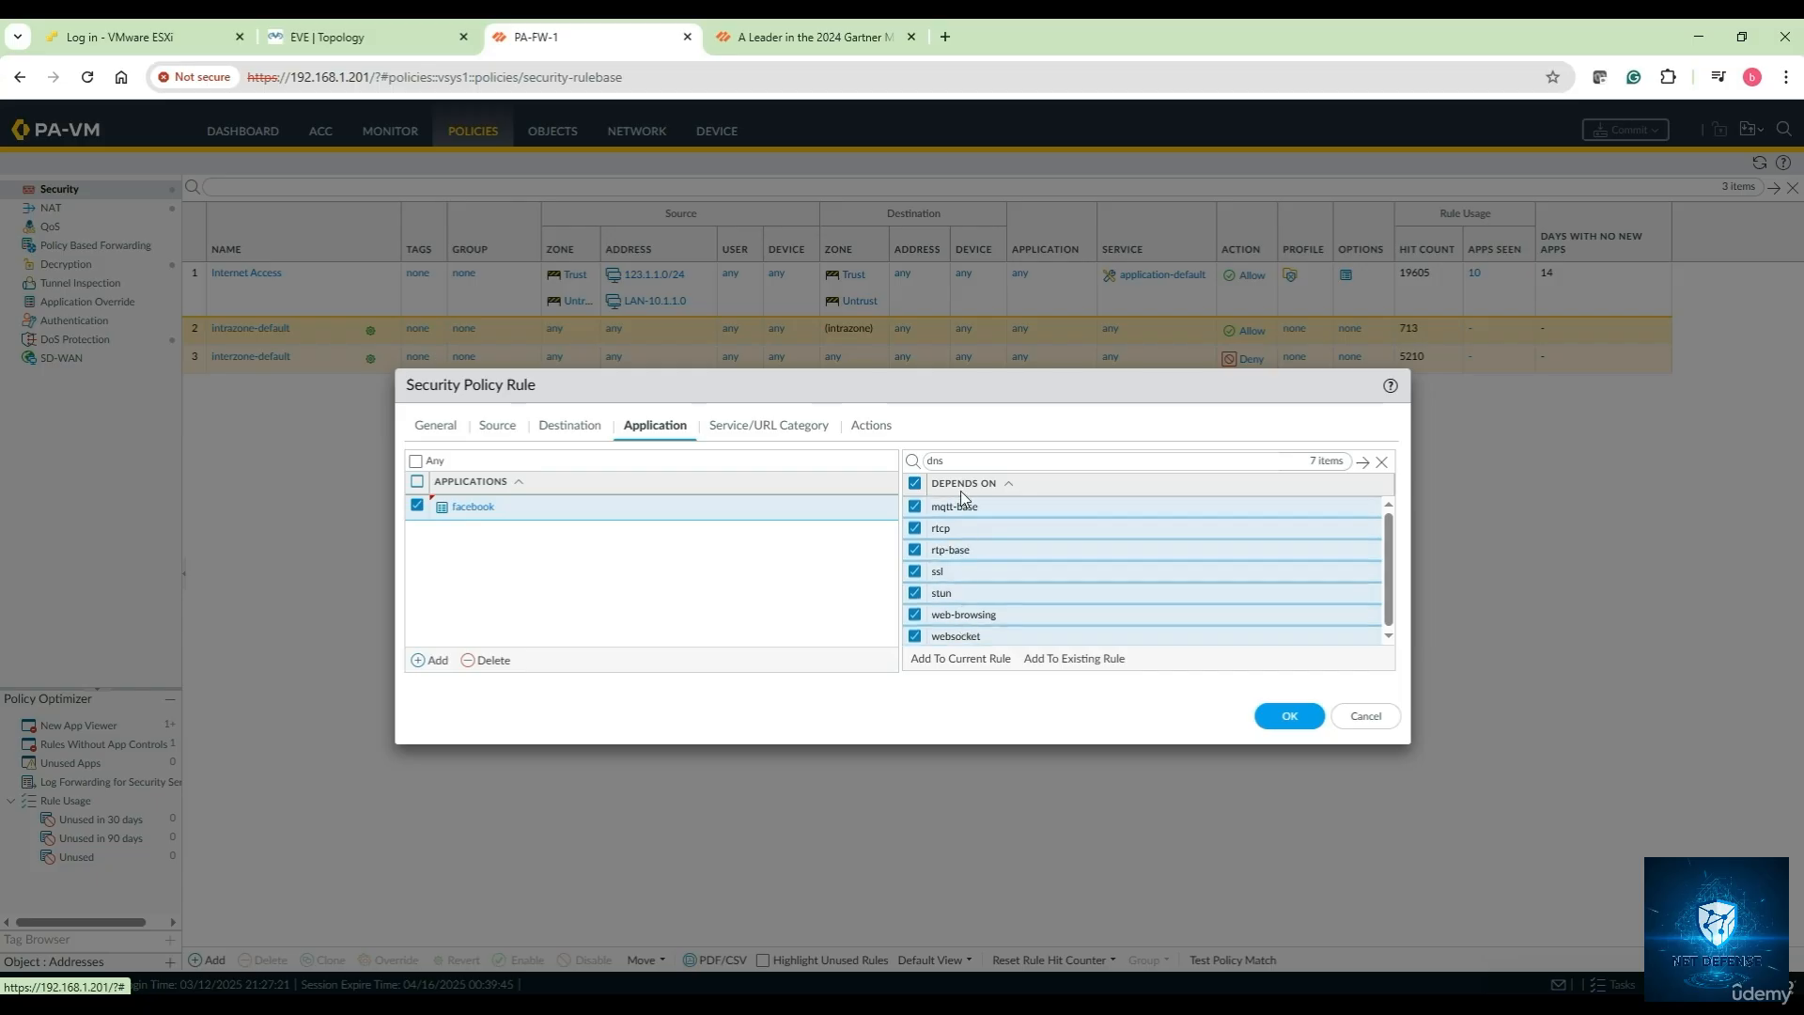
pyautogui.click(960, 659)
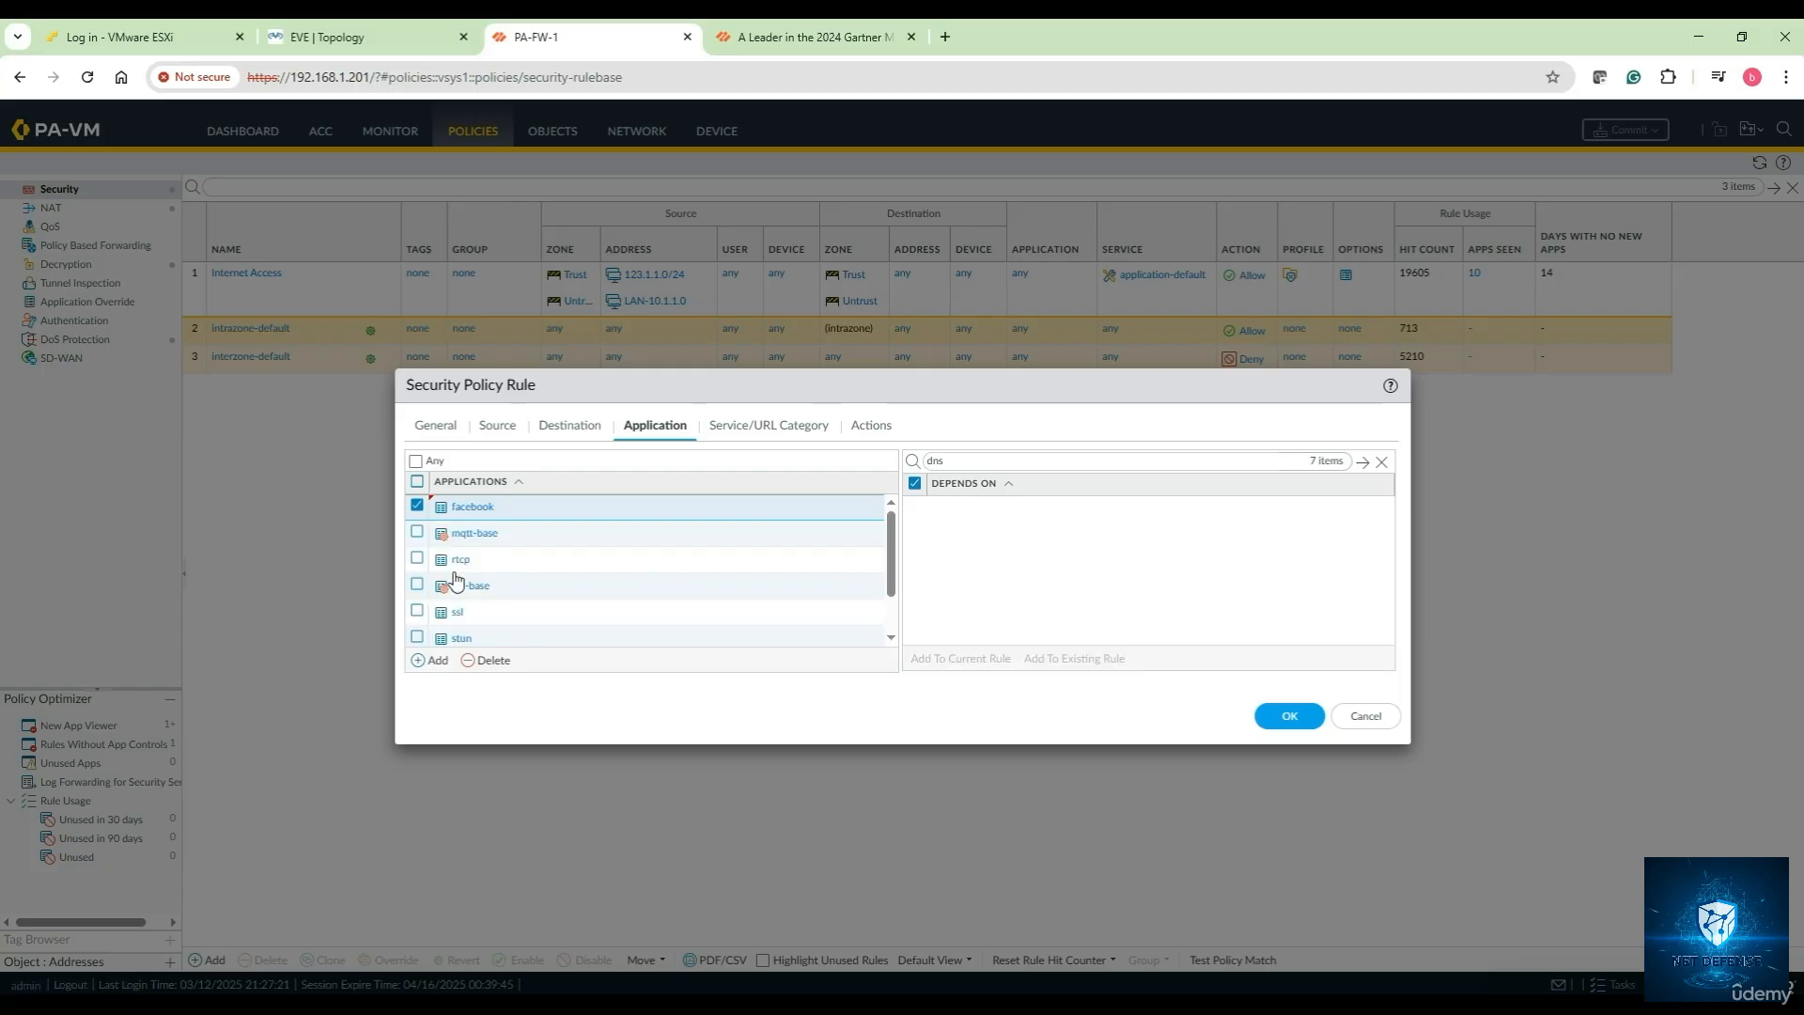
pyautogui.click(417, 481)
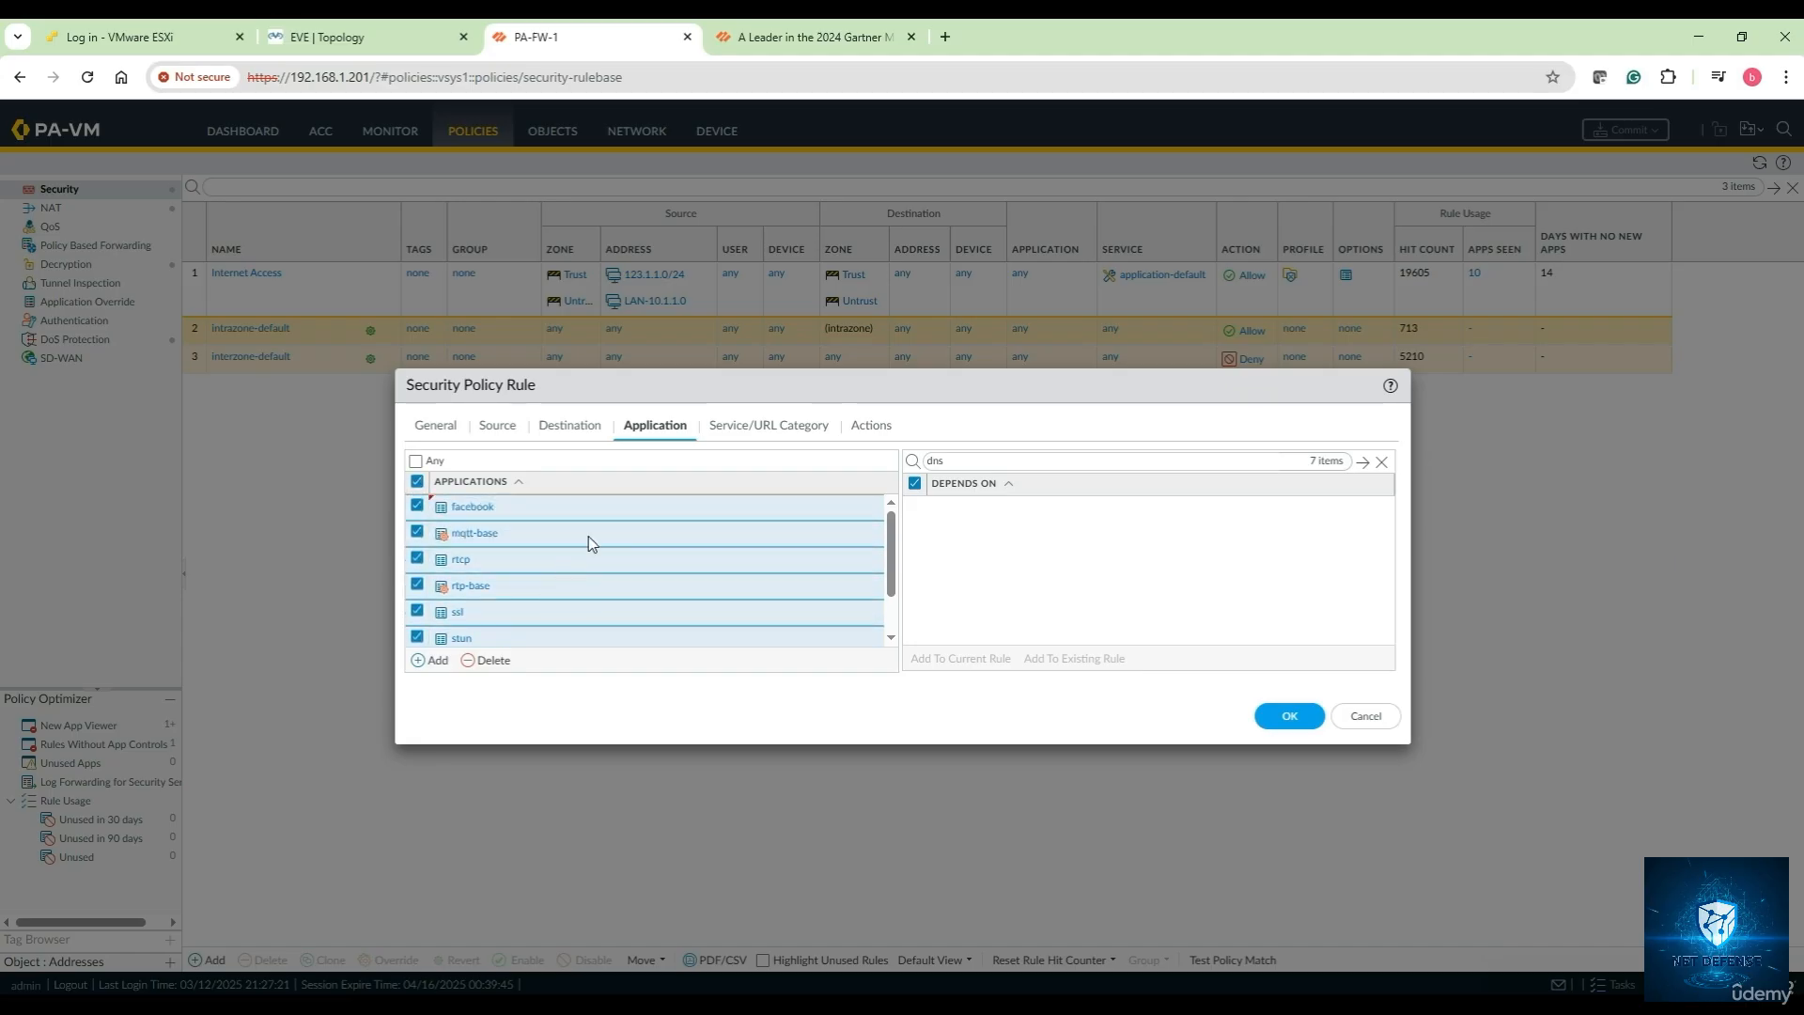
pyautogui.click(743, 433)
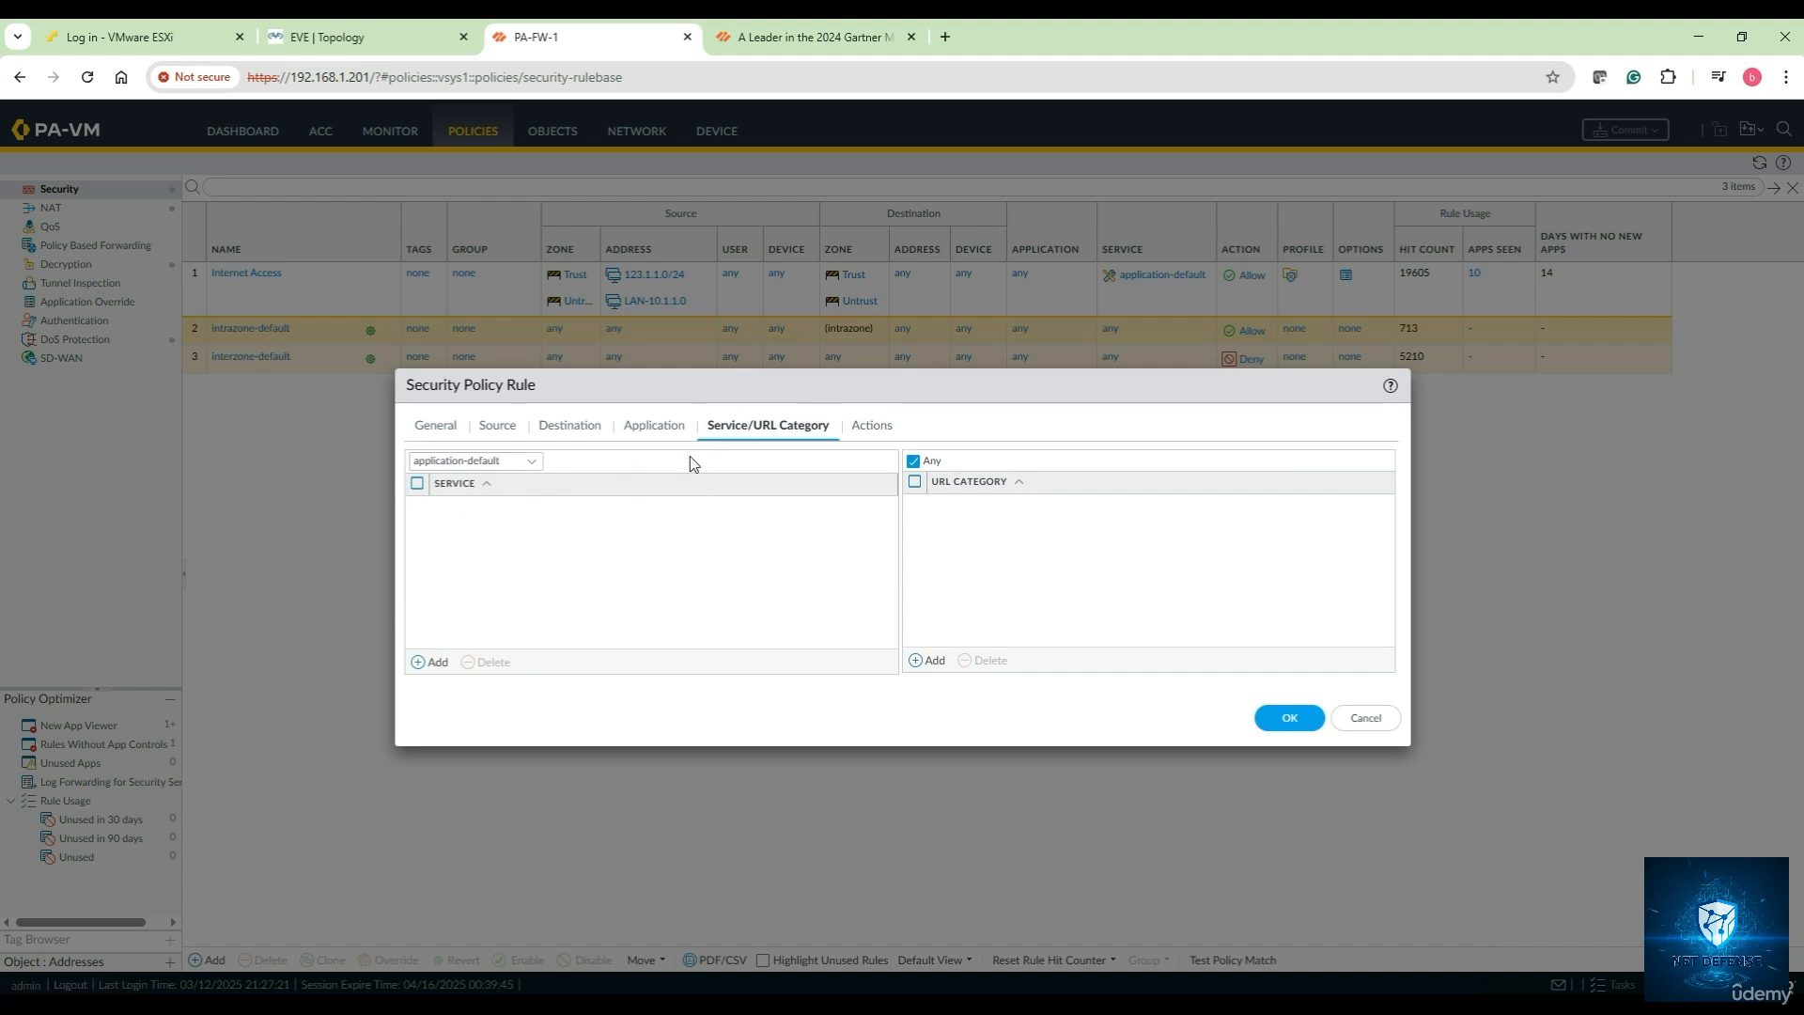
# Set the Block-FB.com rule's action to Deny and save the rule with OK
pyautogui.click(677, 432)
pyautogui.click(794, 440)
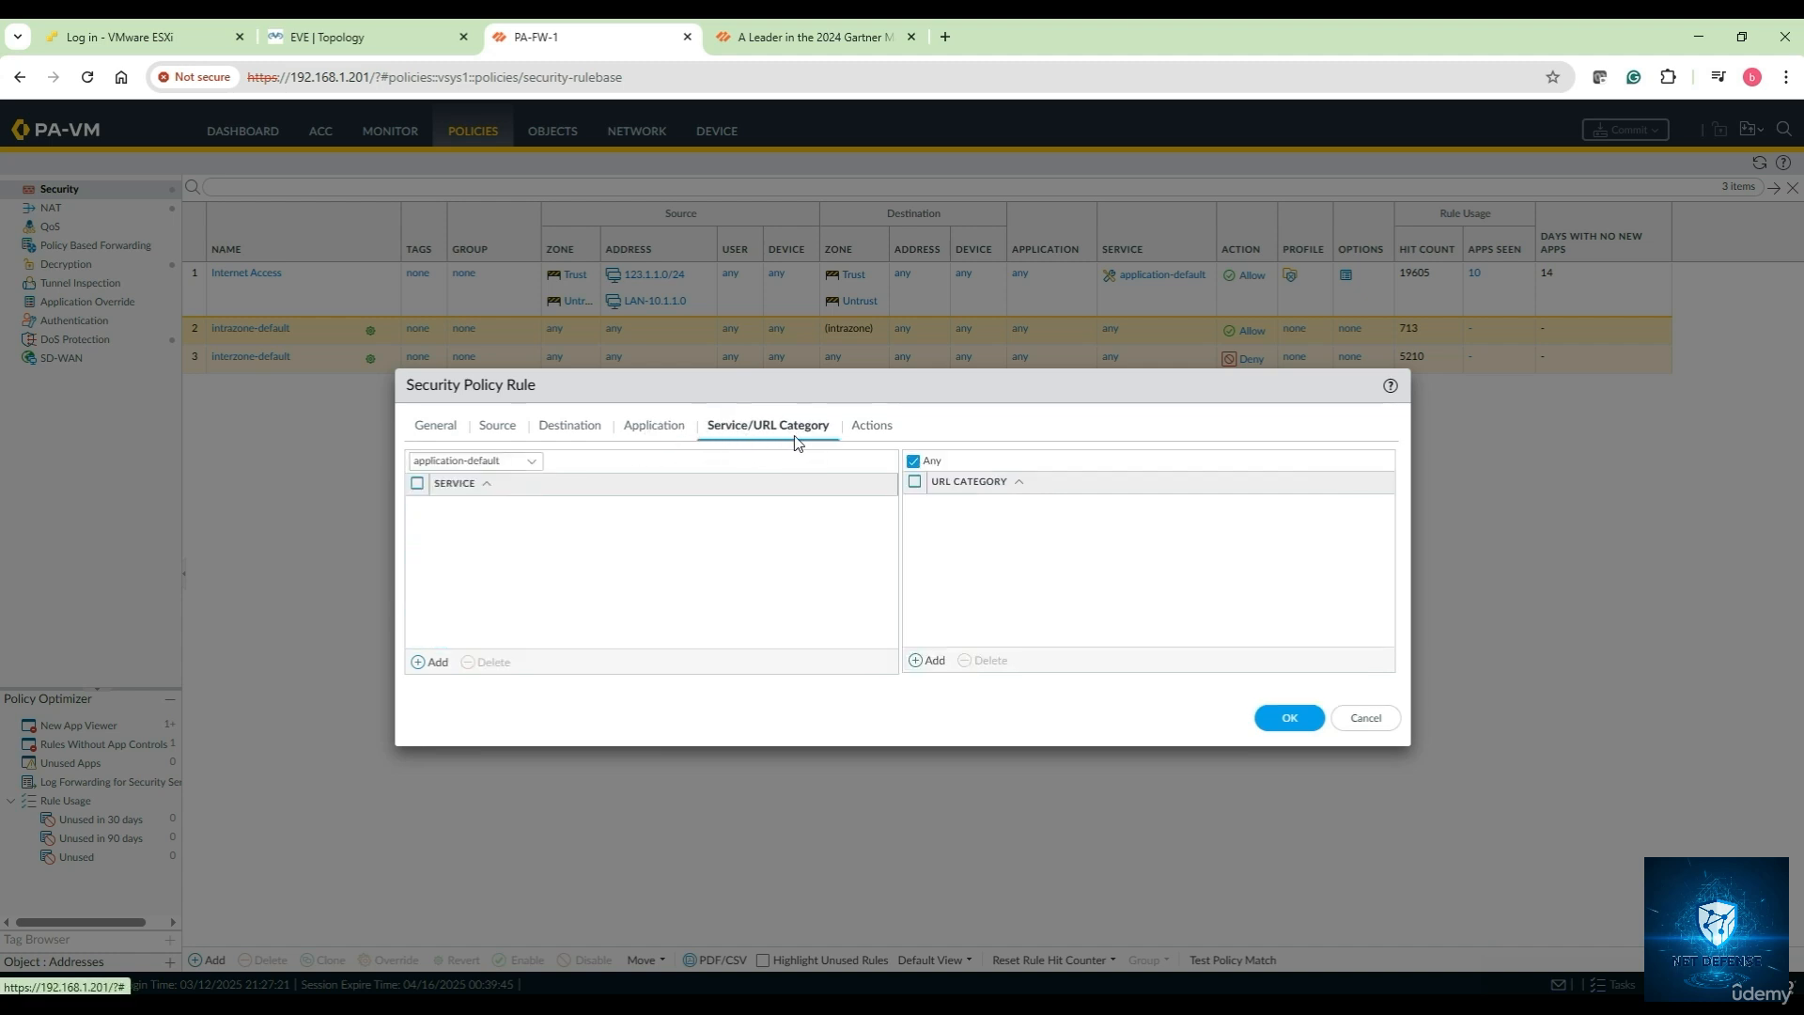
pyautogui.click(869, 428)
pyautogui.click(881, 484)
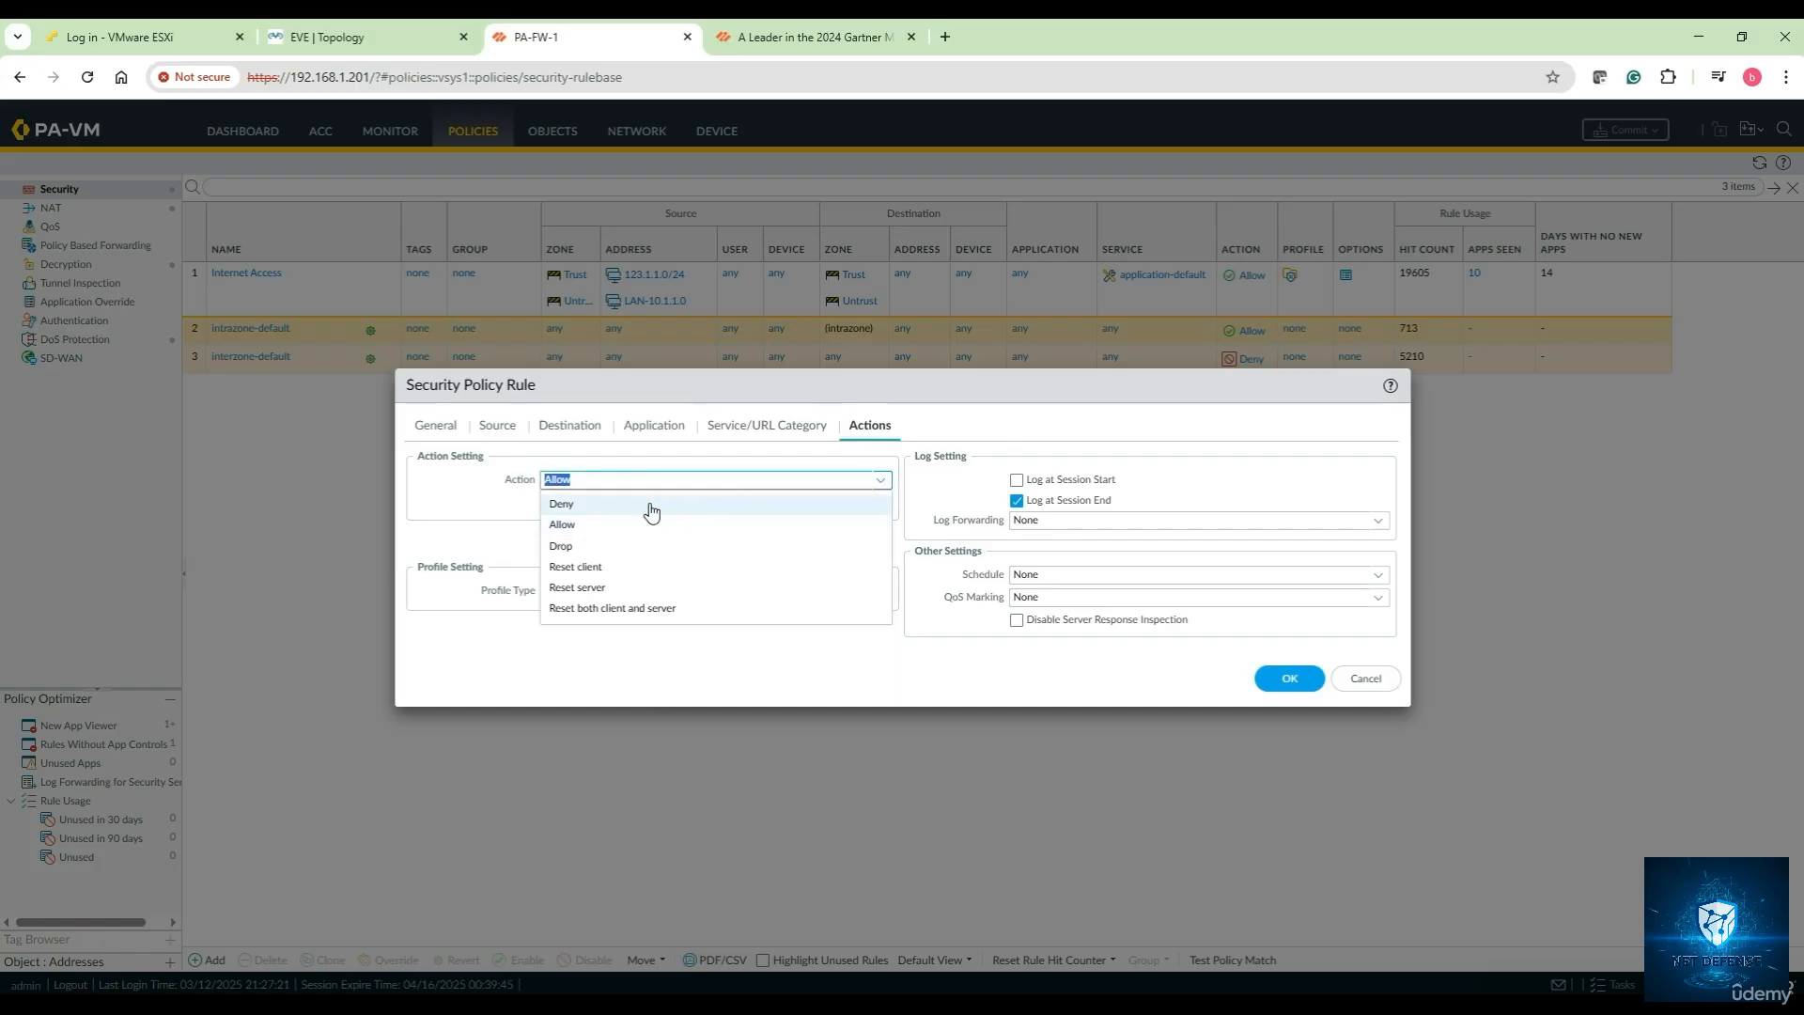
pyautogui.click(604, 508)
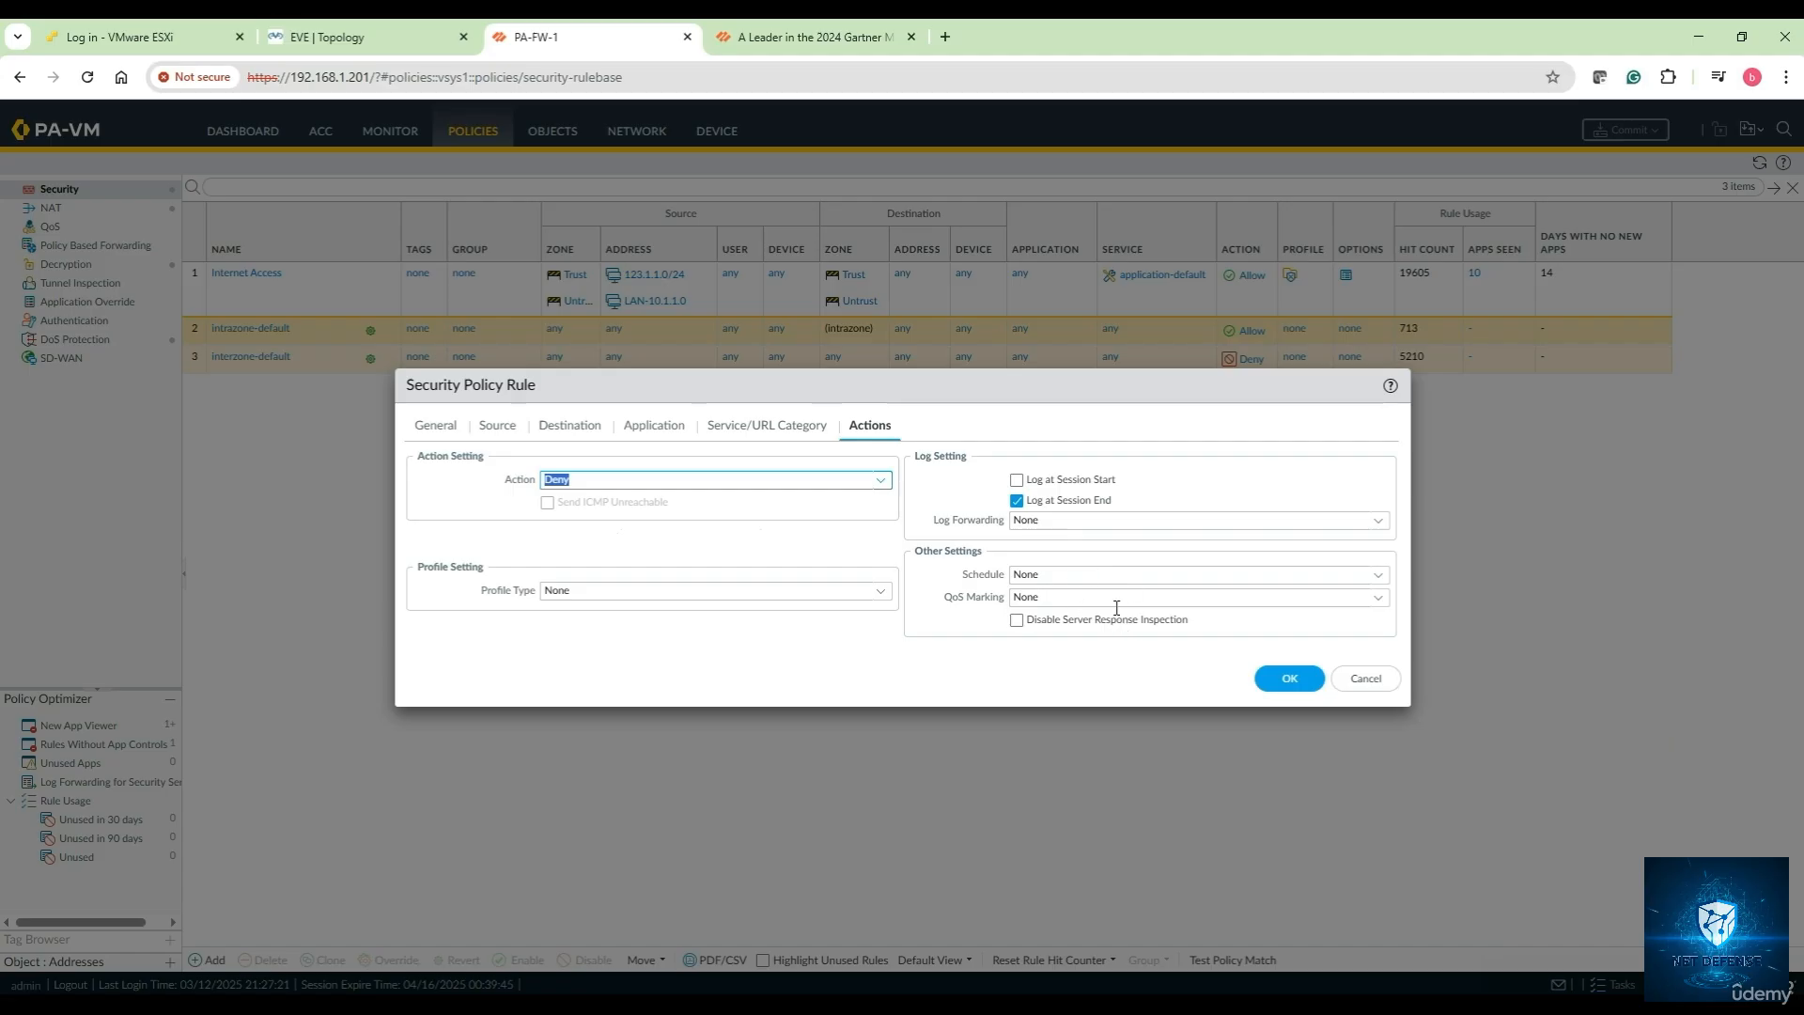
pyautogui.click(1286, 679)
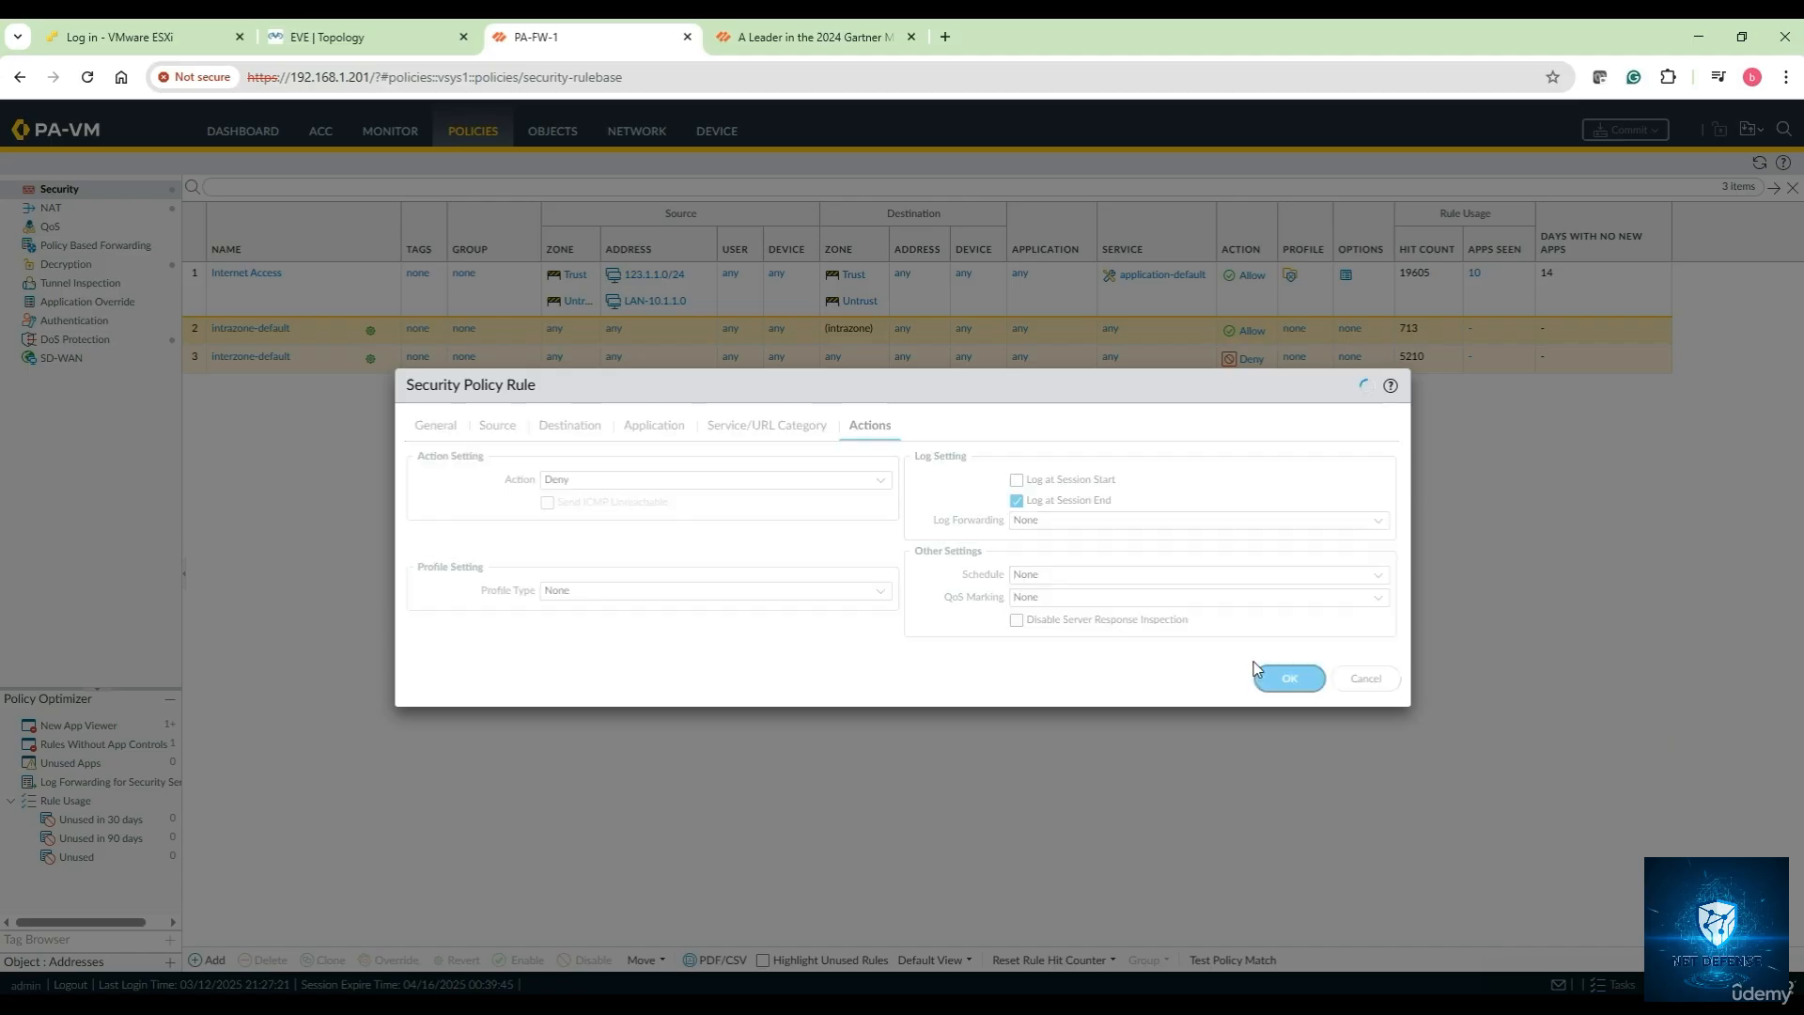
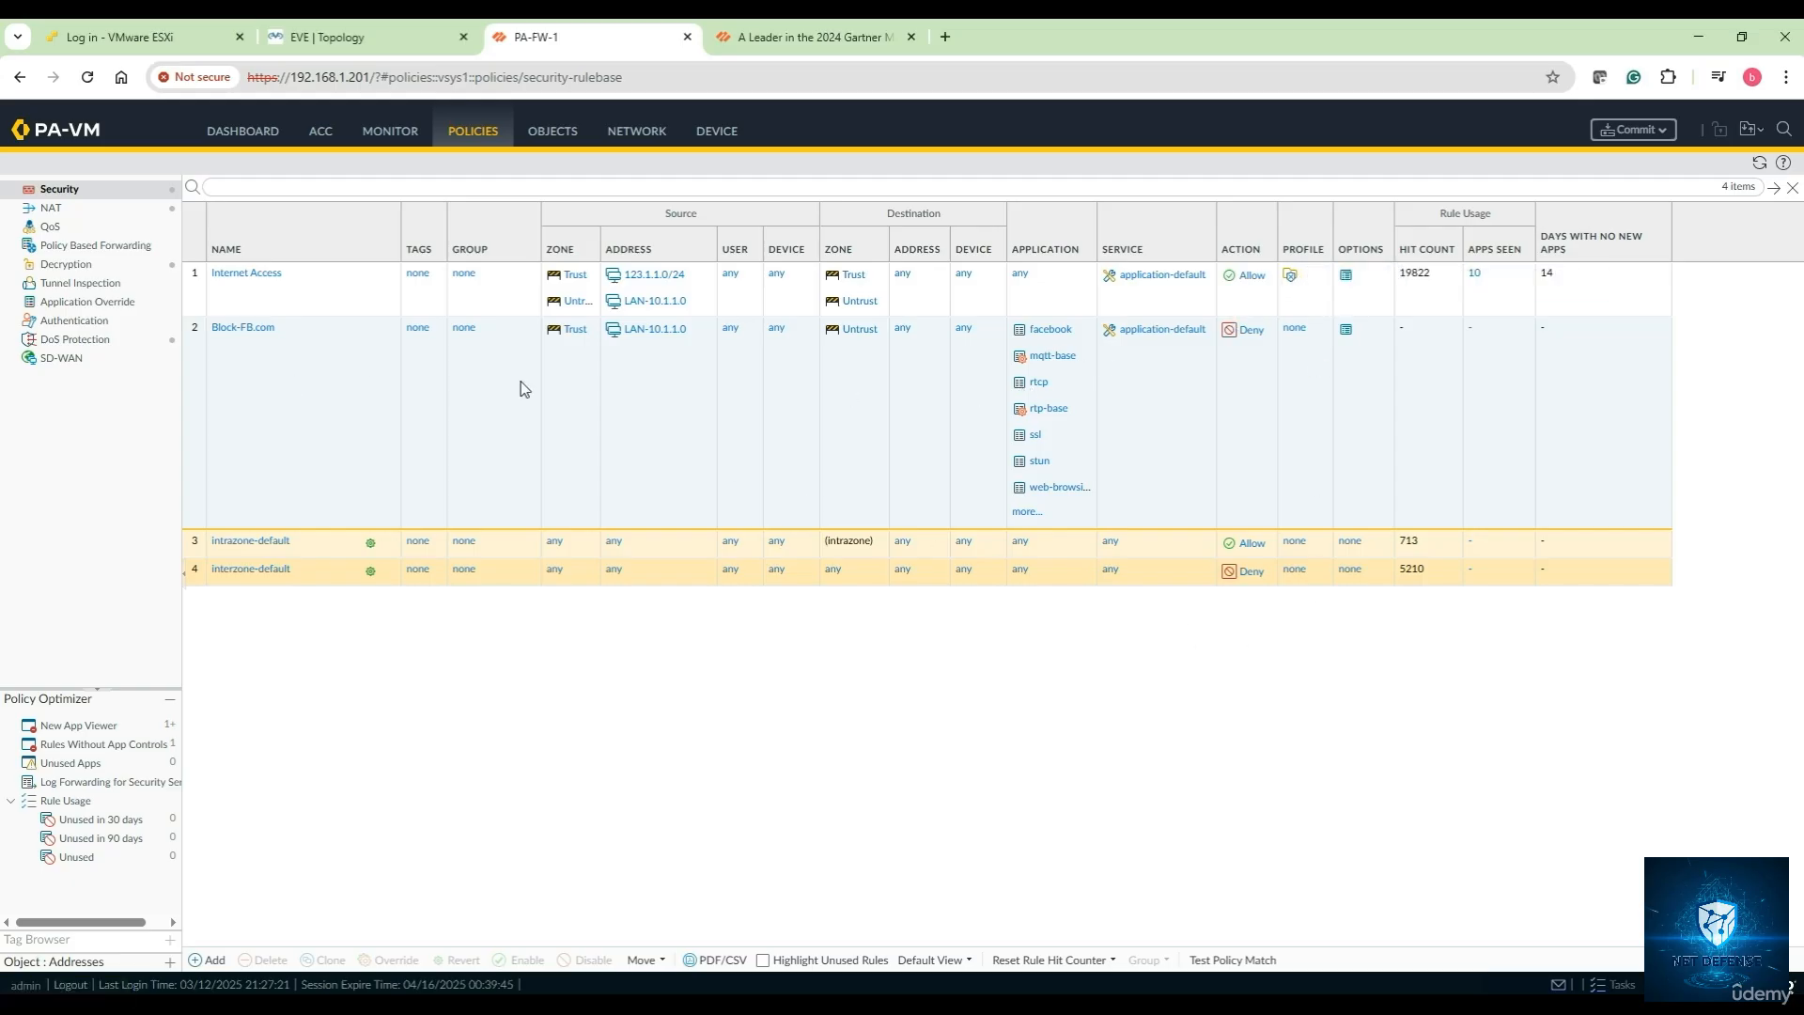
# Move the Block-FB.com rule above Internet Access so it becomes rule 1
pyautogui.click(278, 400)
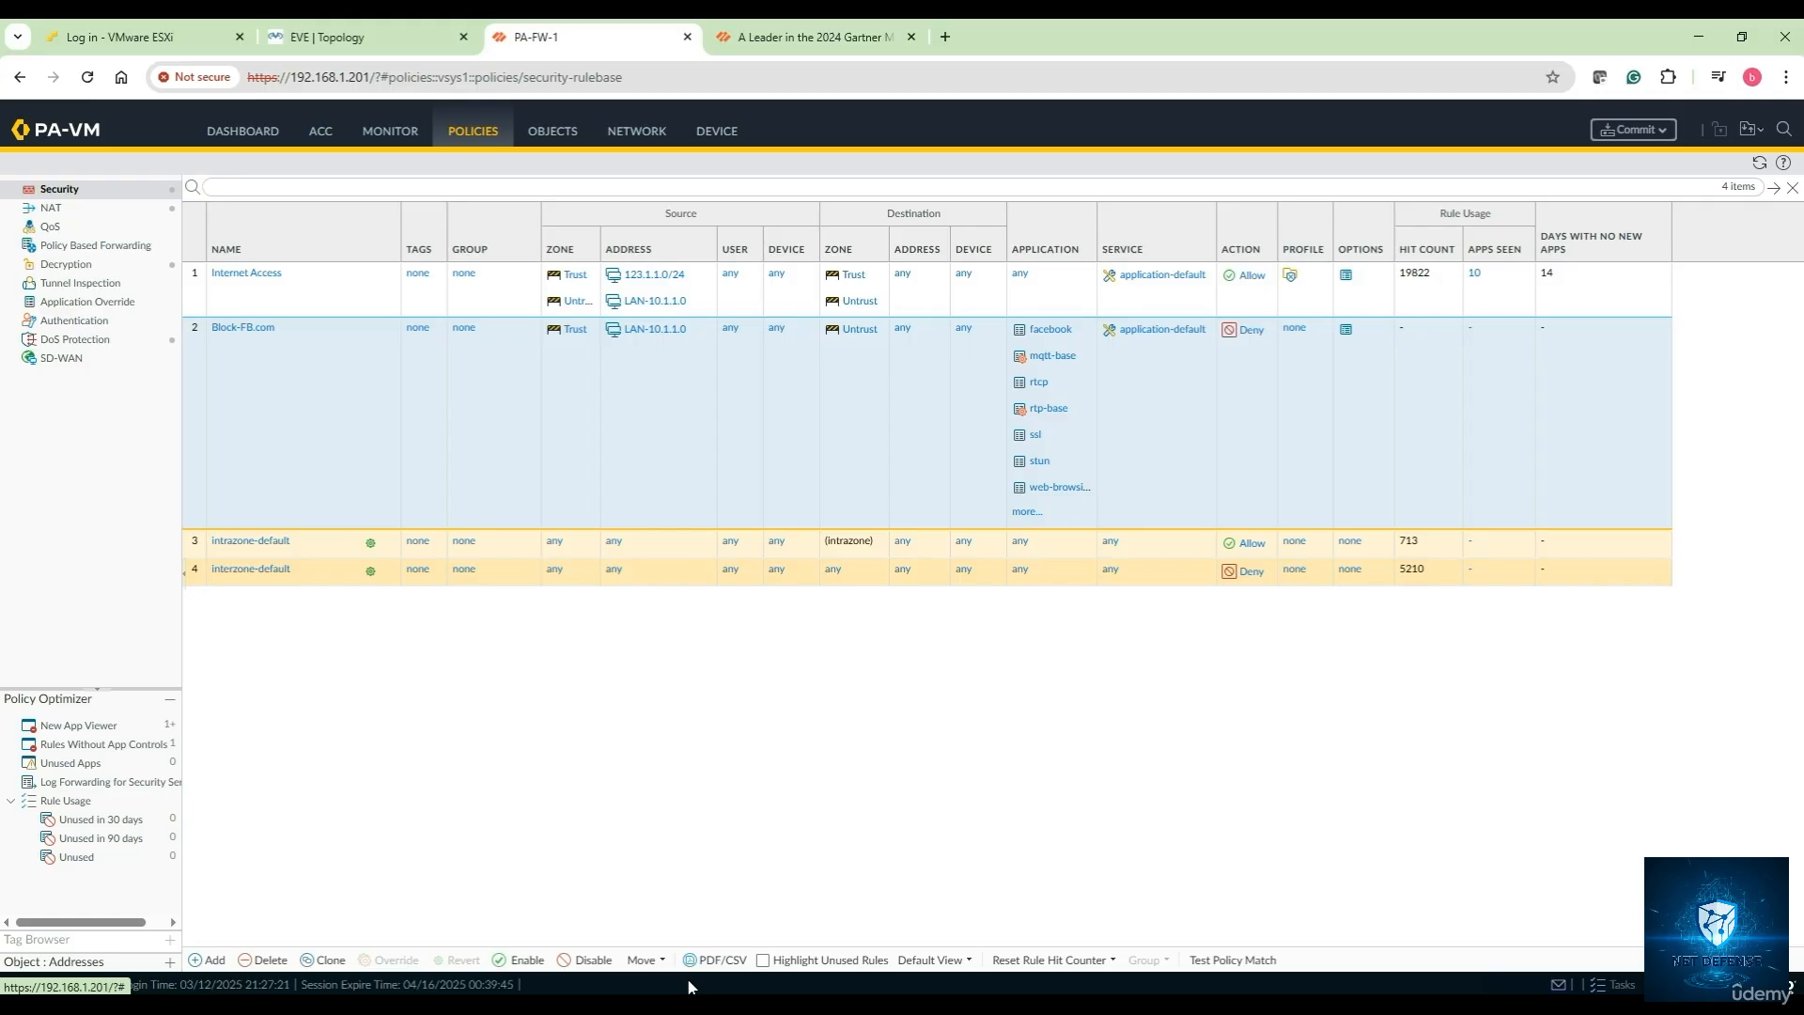
pyautogui.click(644, 959)
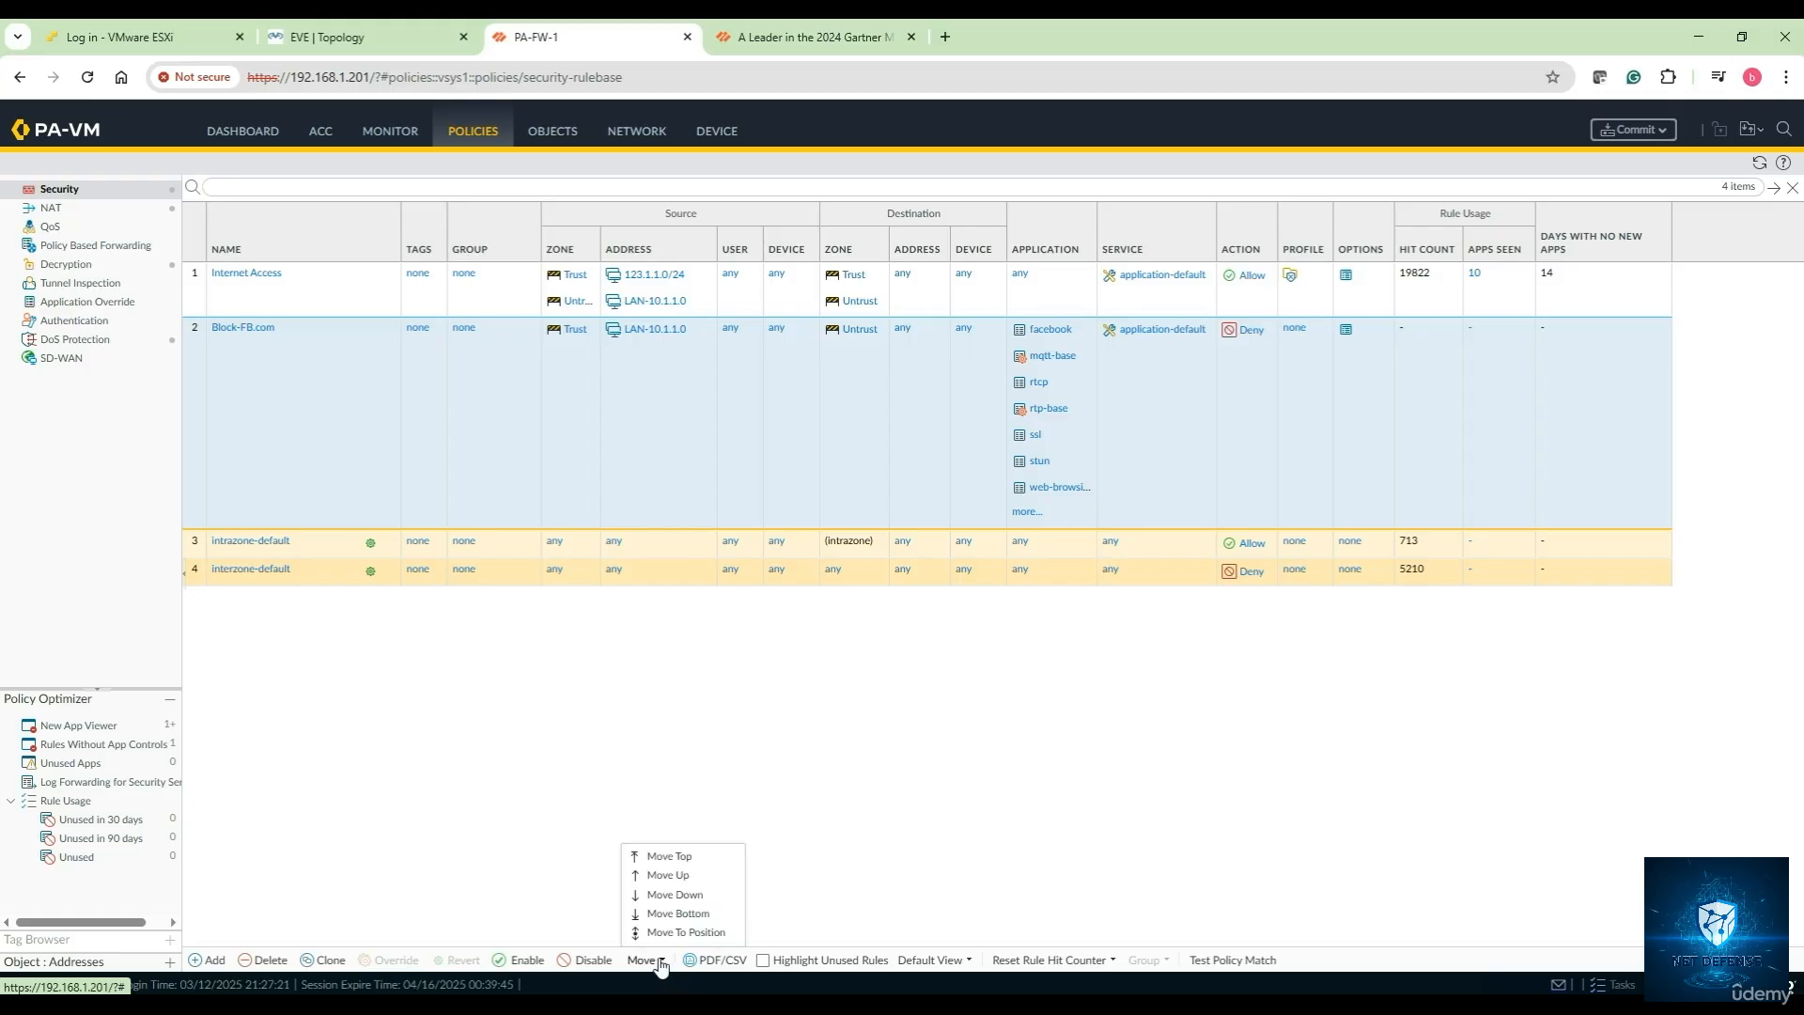
pyautogui.click(668, 876)
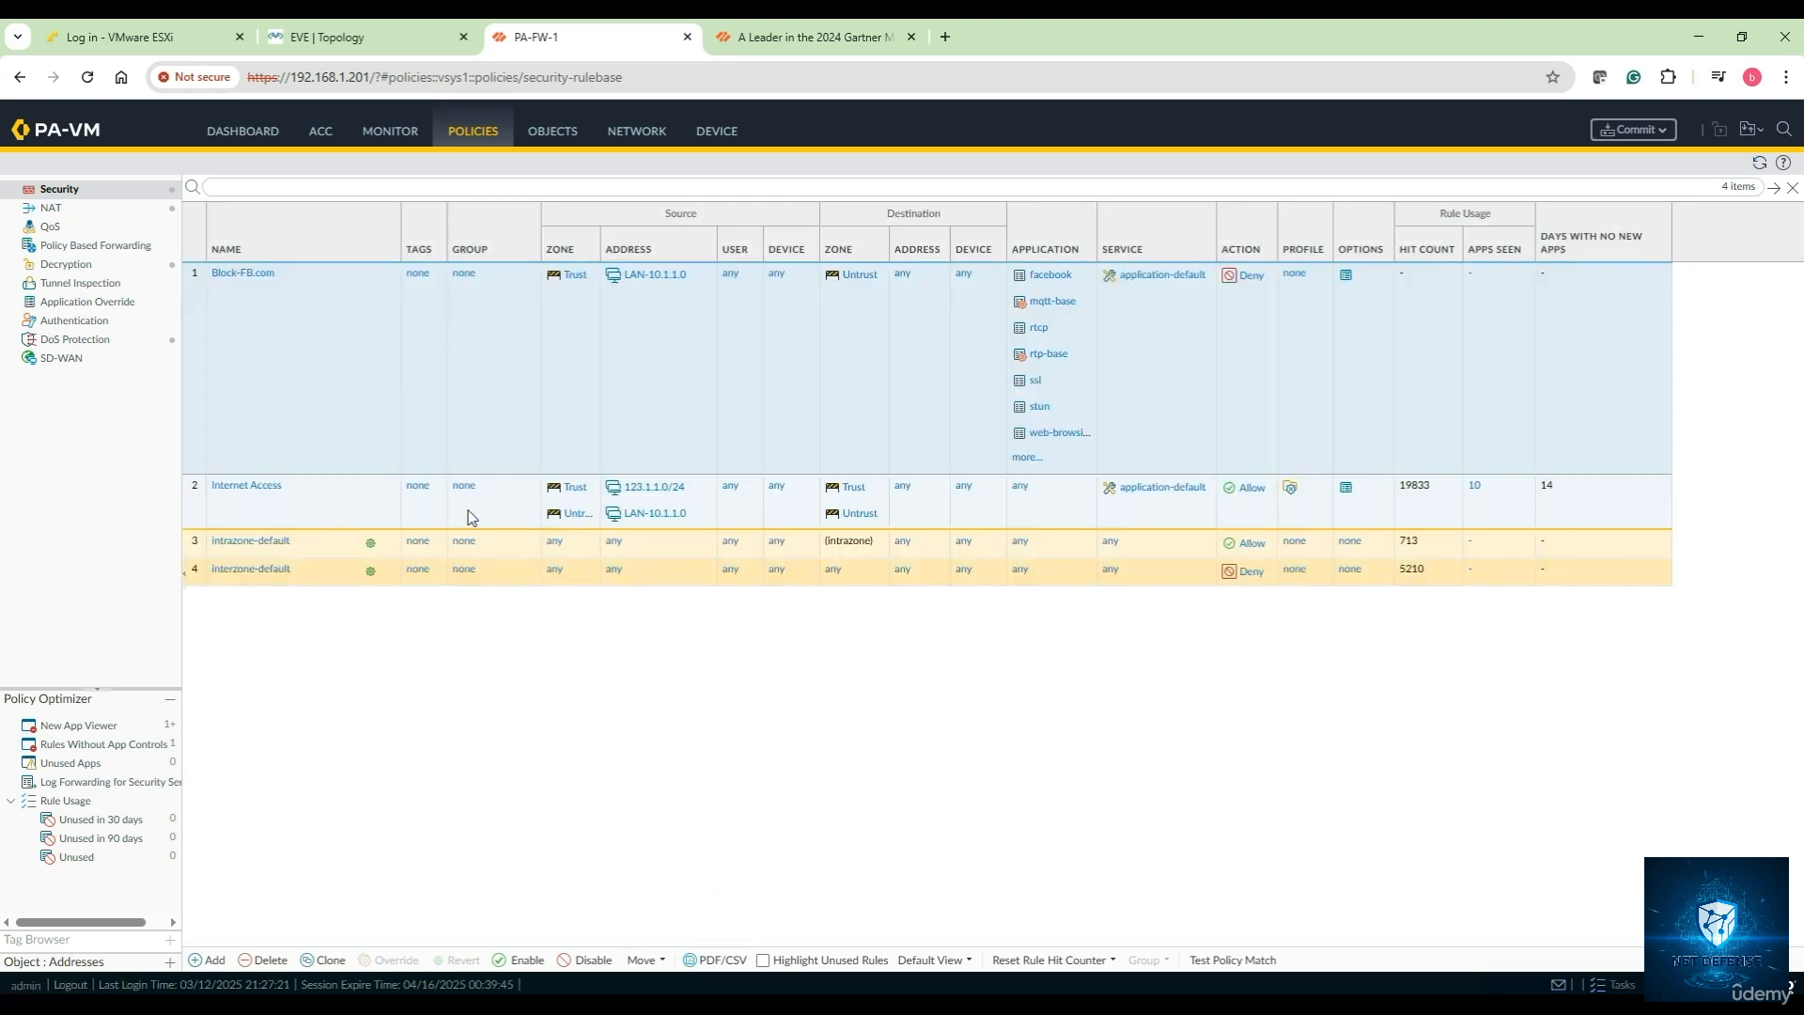
# Commit the pending configuration changes to the firewall
pyautogui.click(1634, 129)
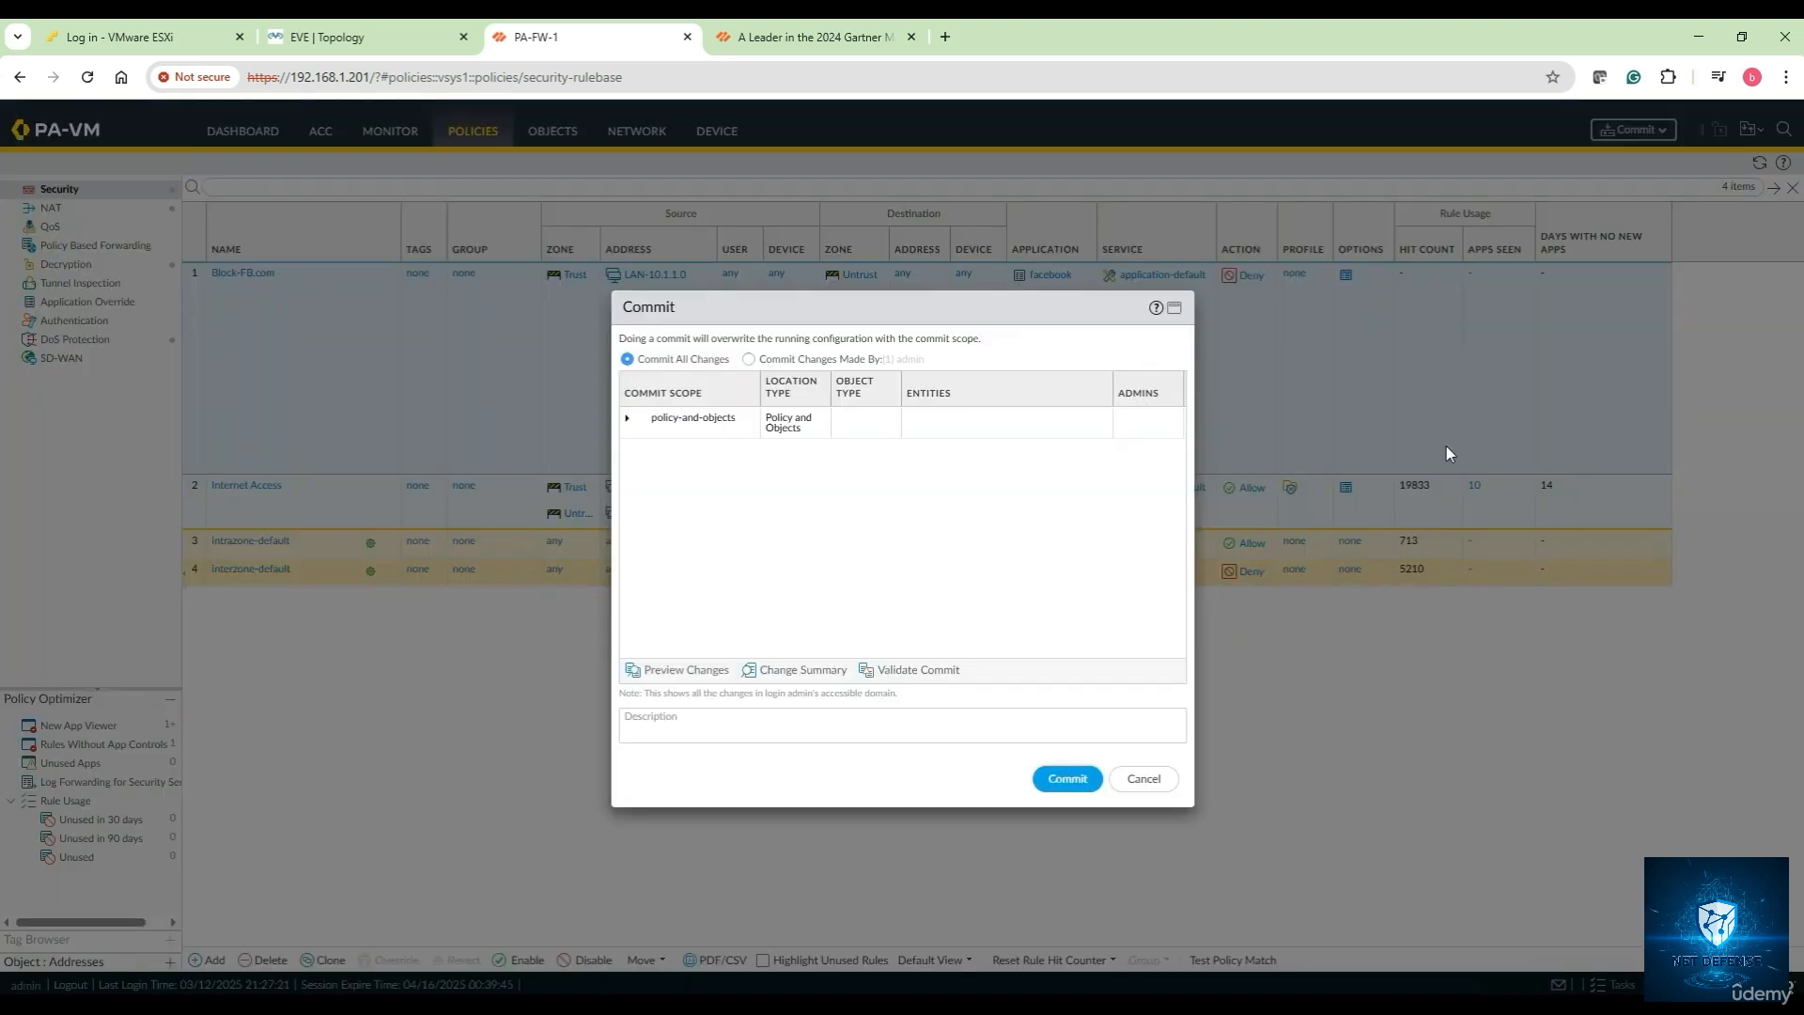
pyautogui.click(1068, 779)
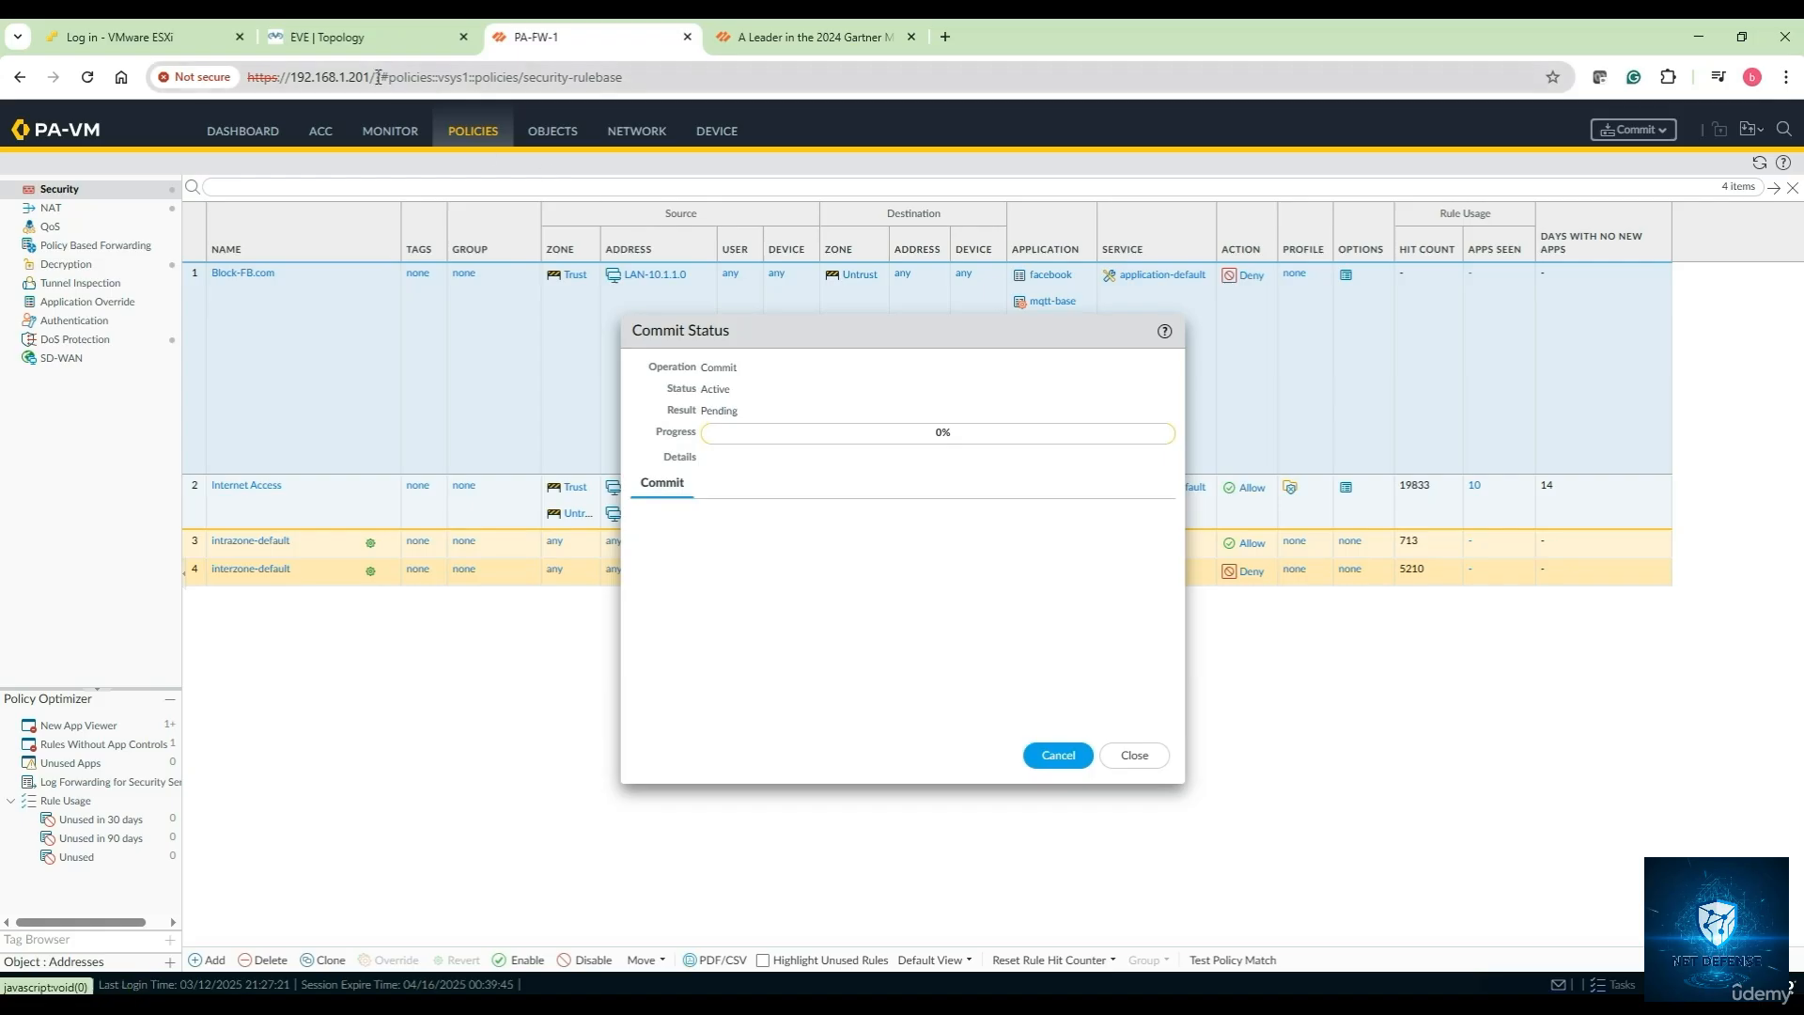
pyautogui.click(369, 42)
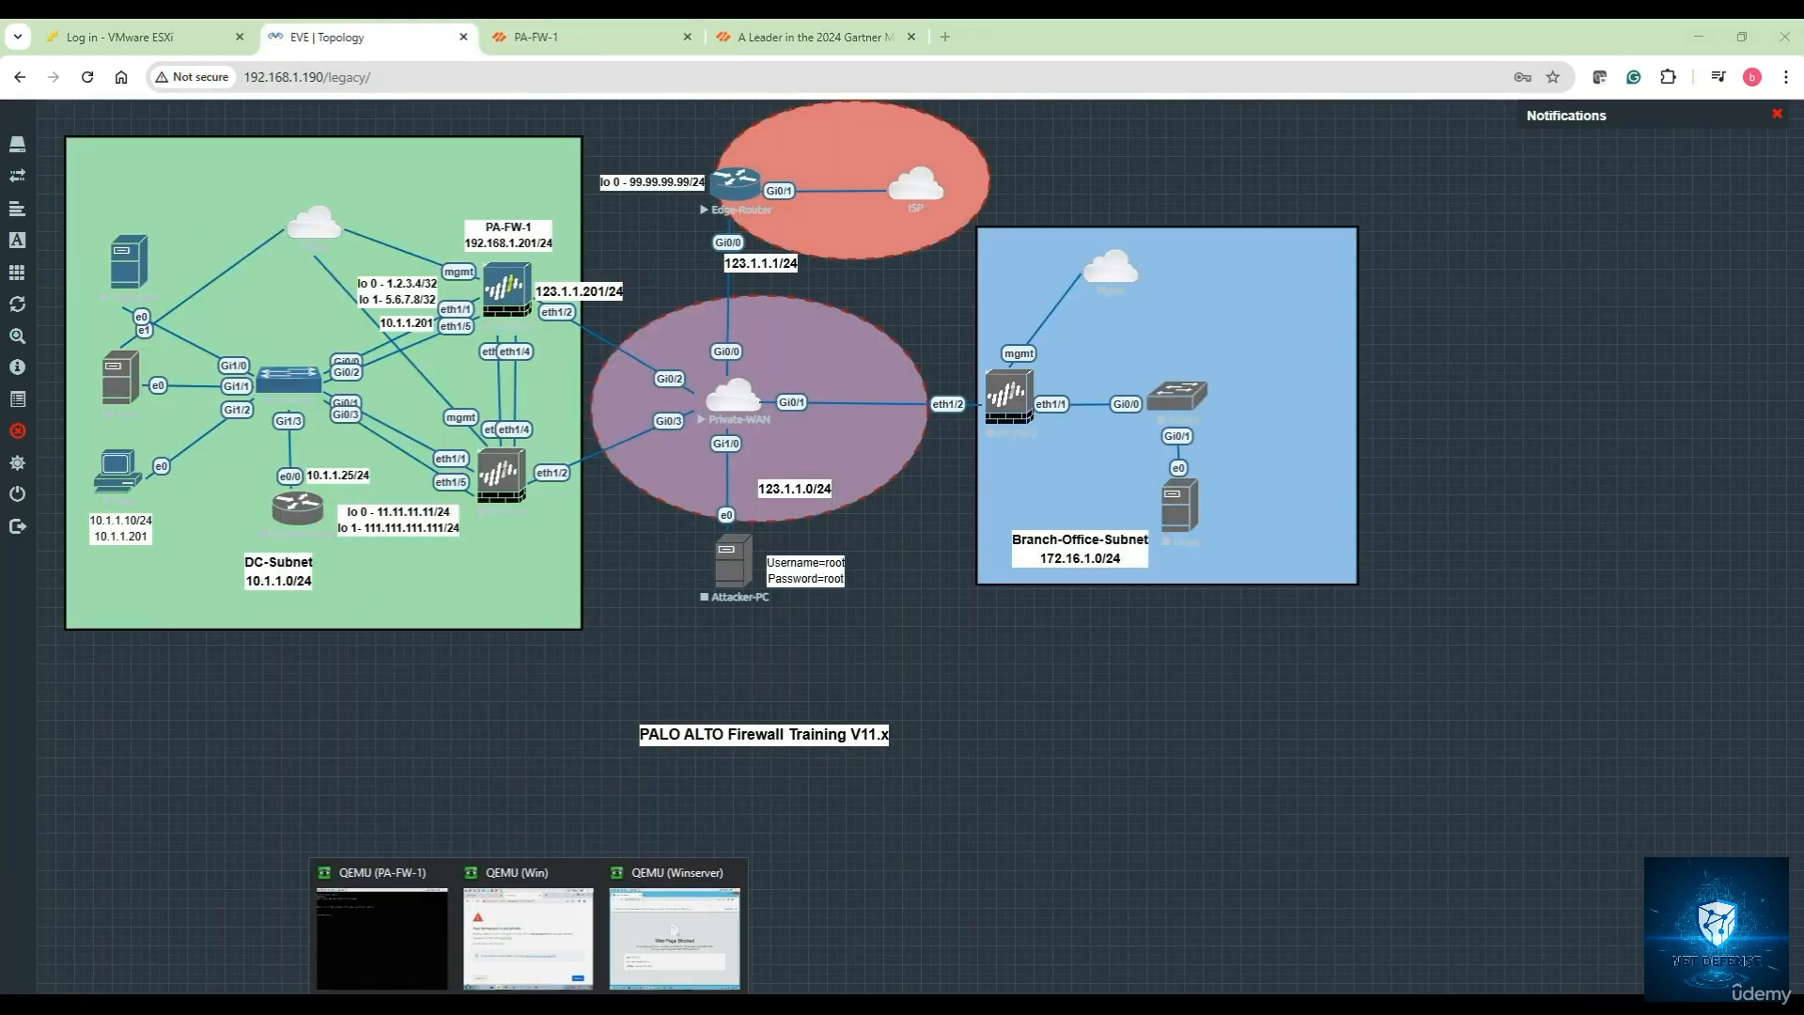
# Run ping 8.8.8.8 from a Command Prompt on the Winserver console to confirm connectivity
pyautogui.click(681, 952)
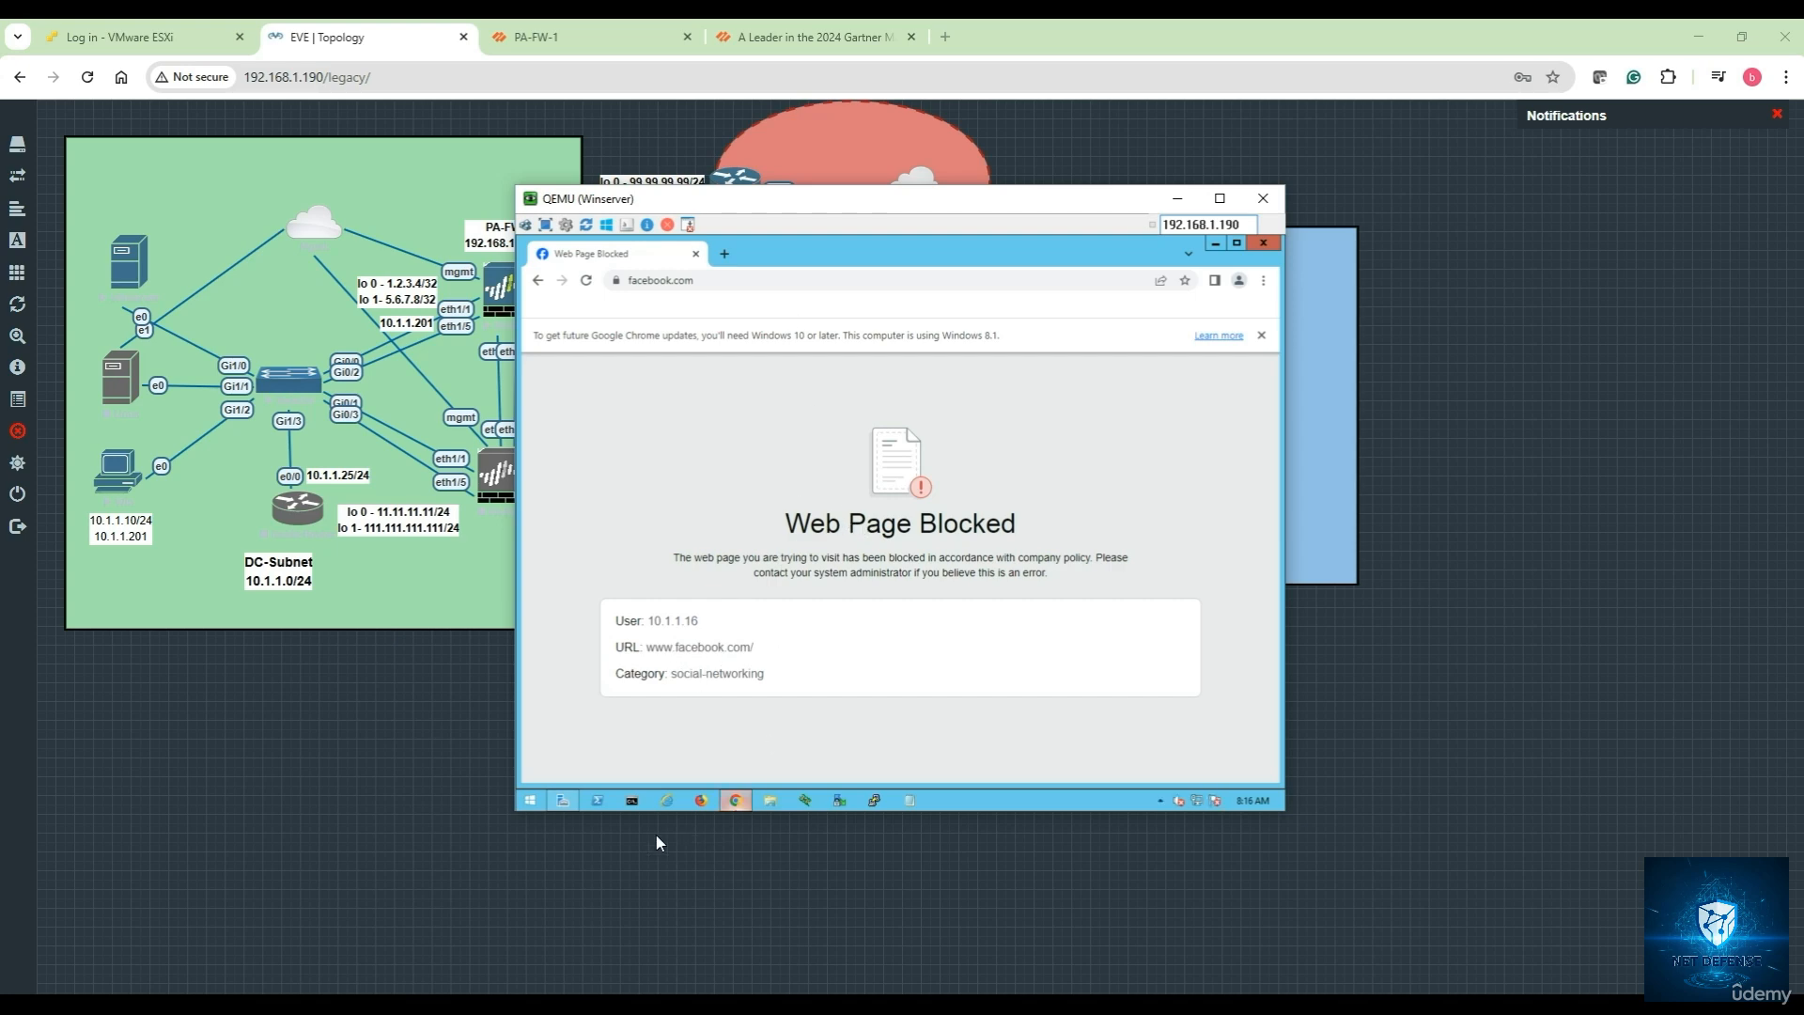
pyautogui.click(631, 799)
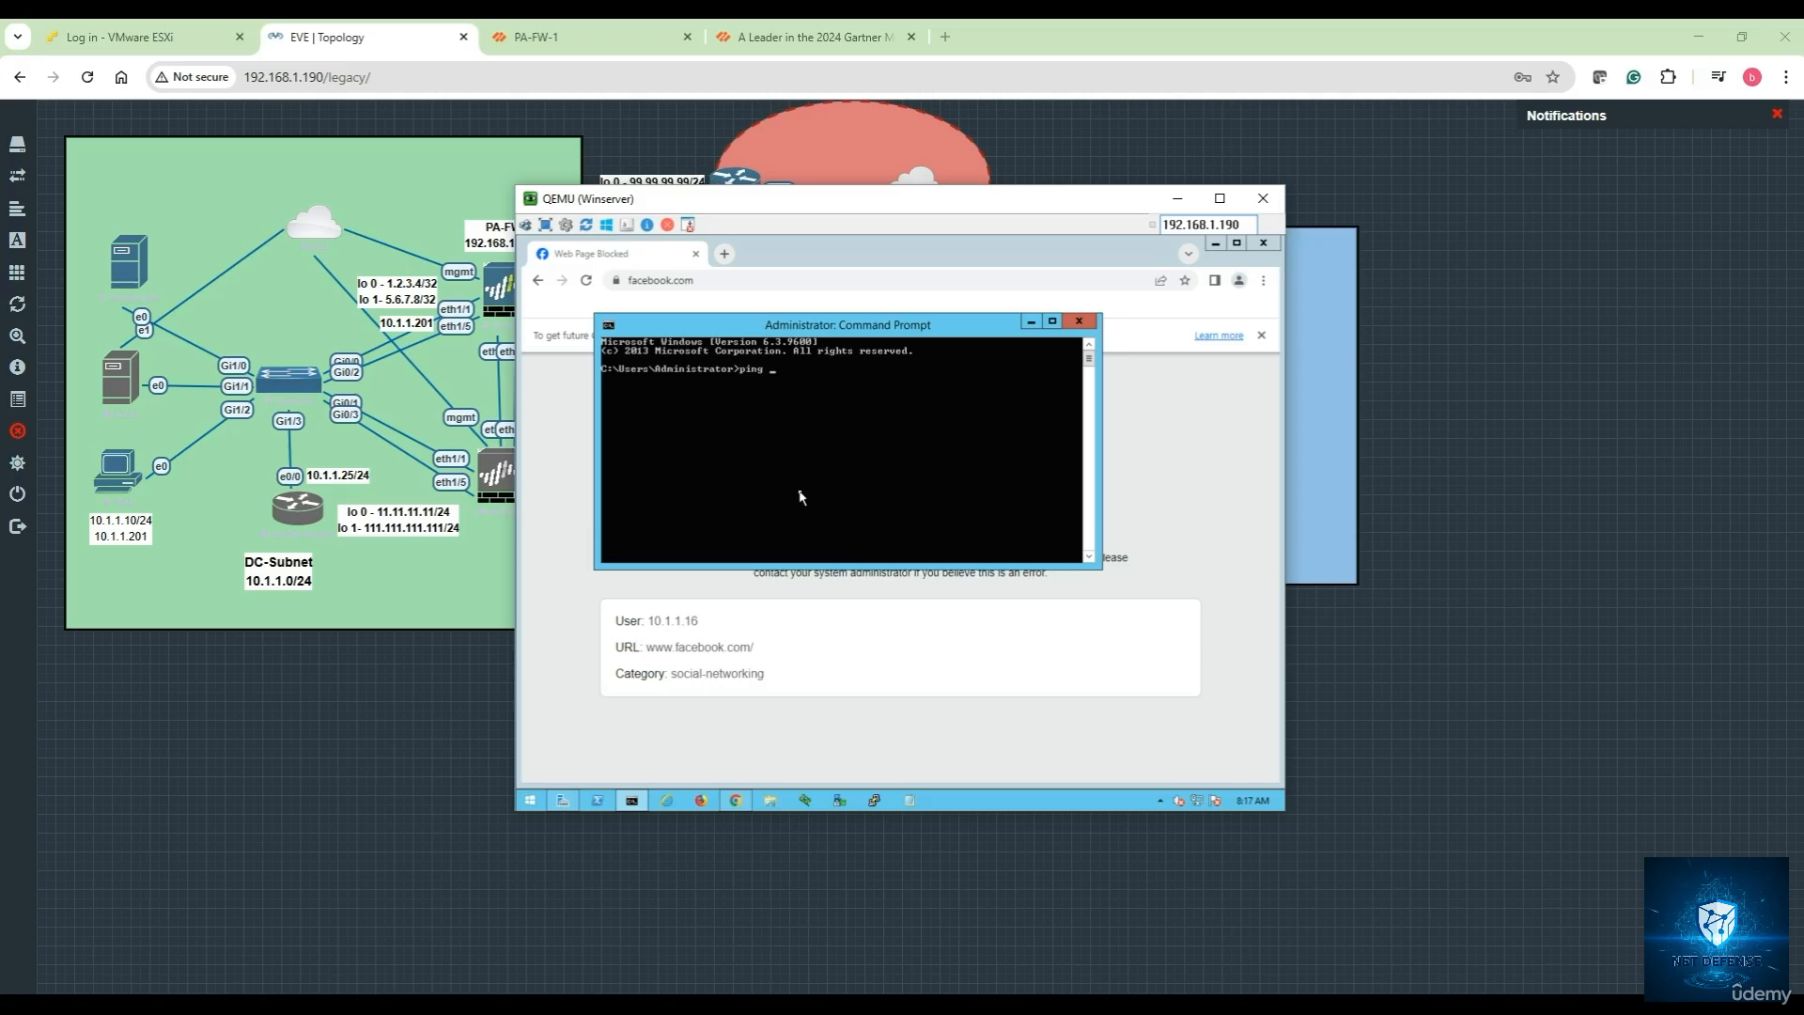
pyautogui.write('ping 8.8.8.8')
pyautogui.press('Return')
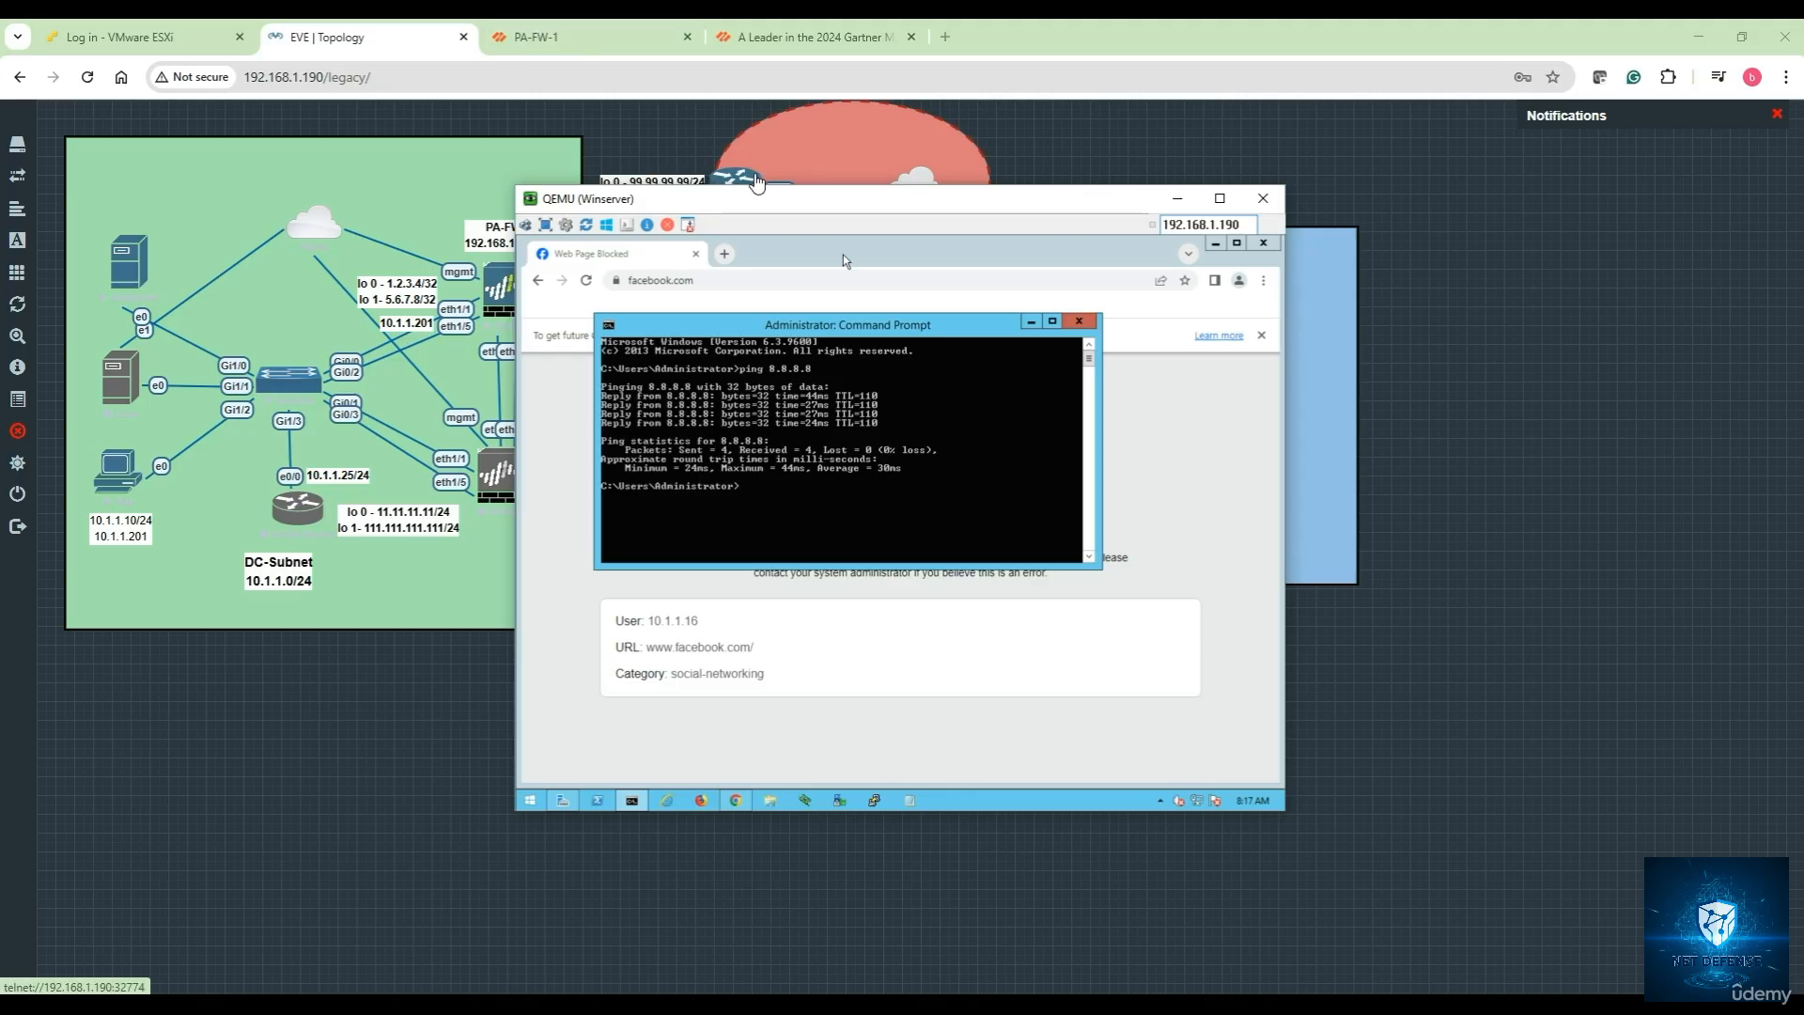
pyautogui.click(598, 45)
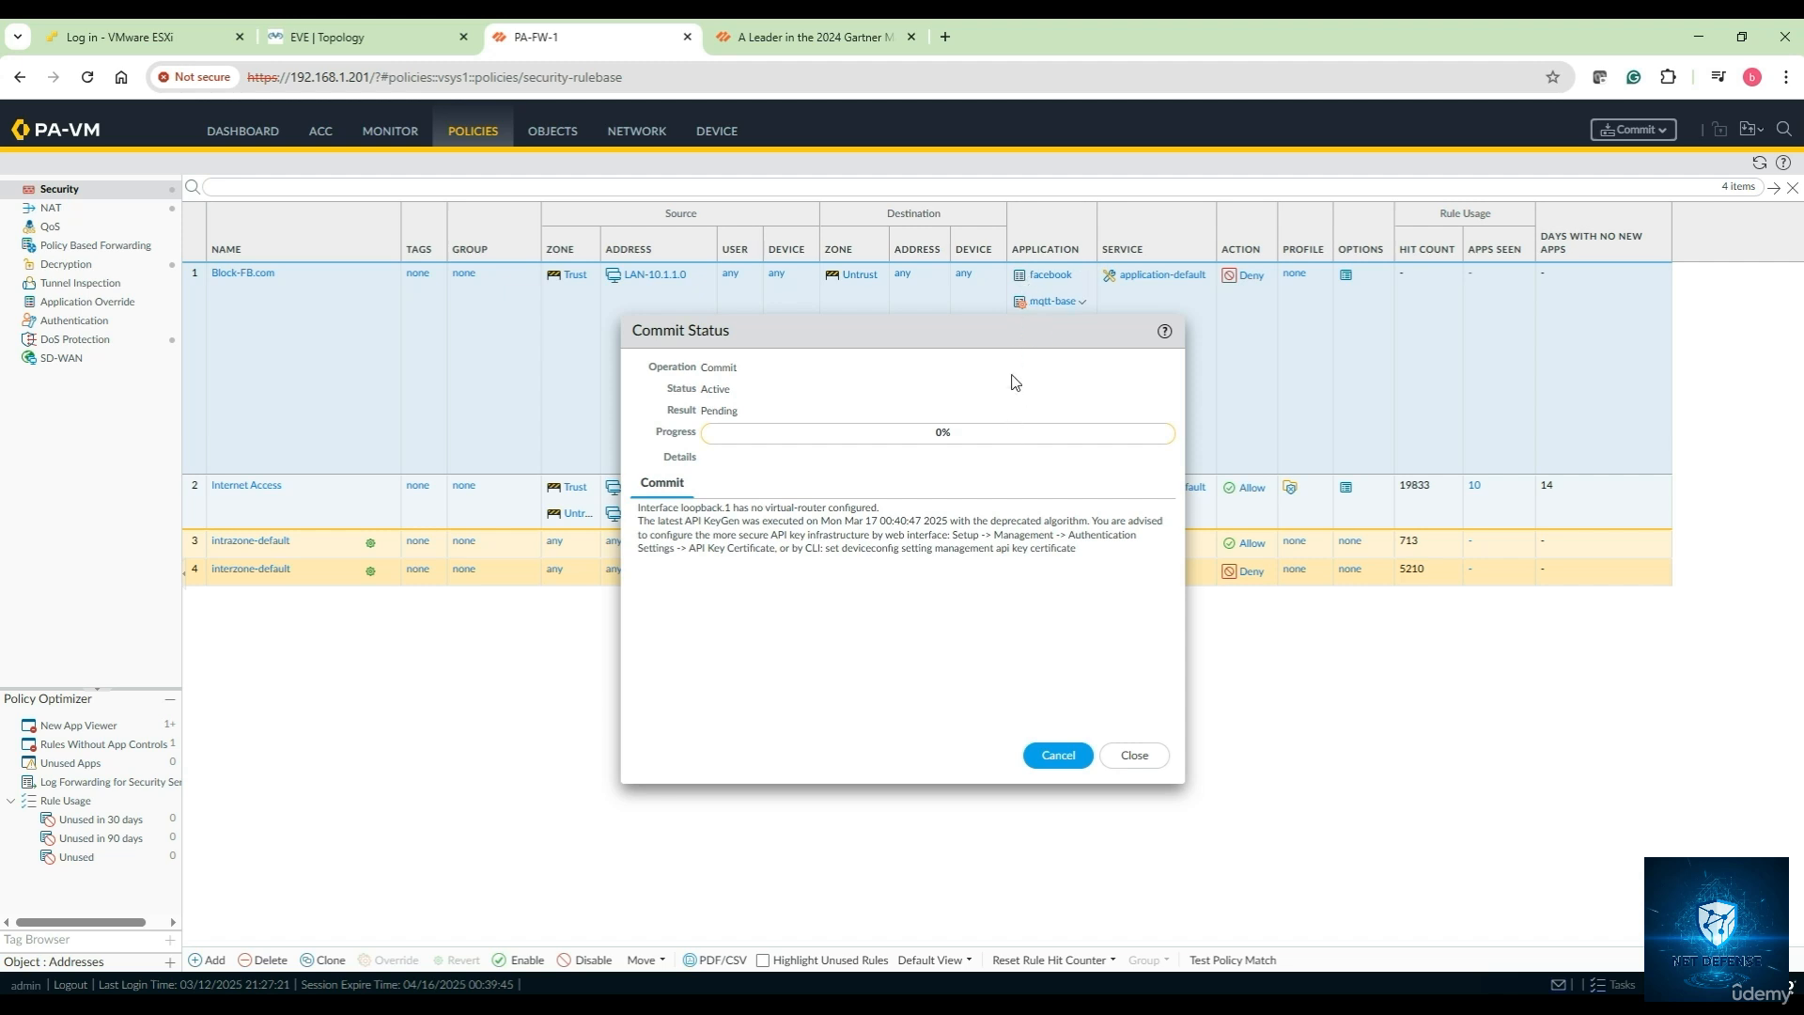
# Wait for the commit to finish as Completed/Successful, then close the Commit Status window
pyautogui.moveTo(961, 327); pyautogui.dragTo(965, 405)
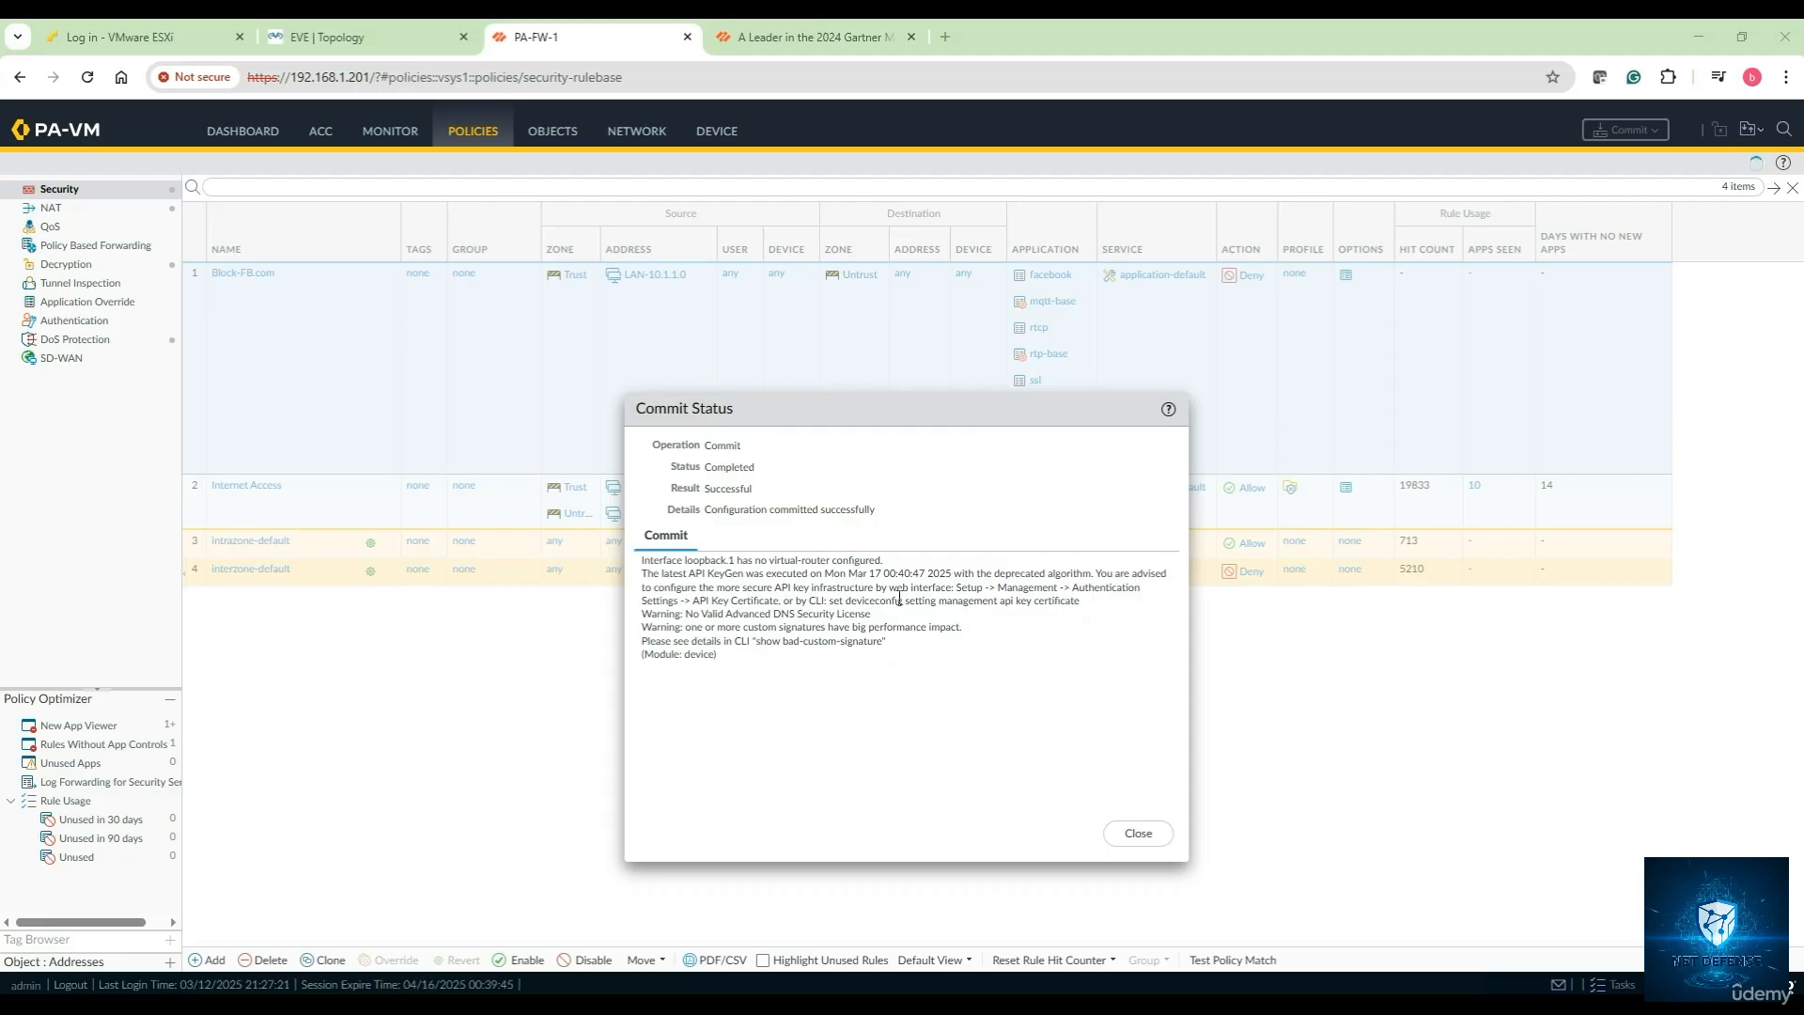
pyautogui.click(1136, 835)
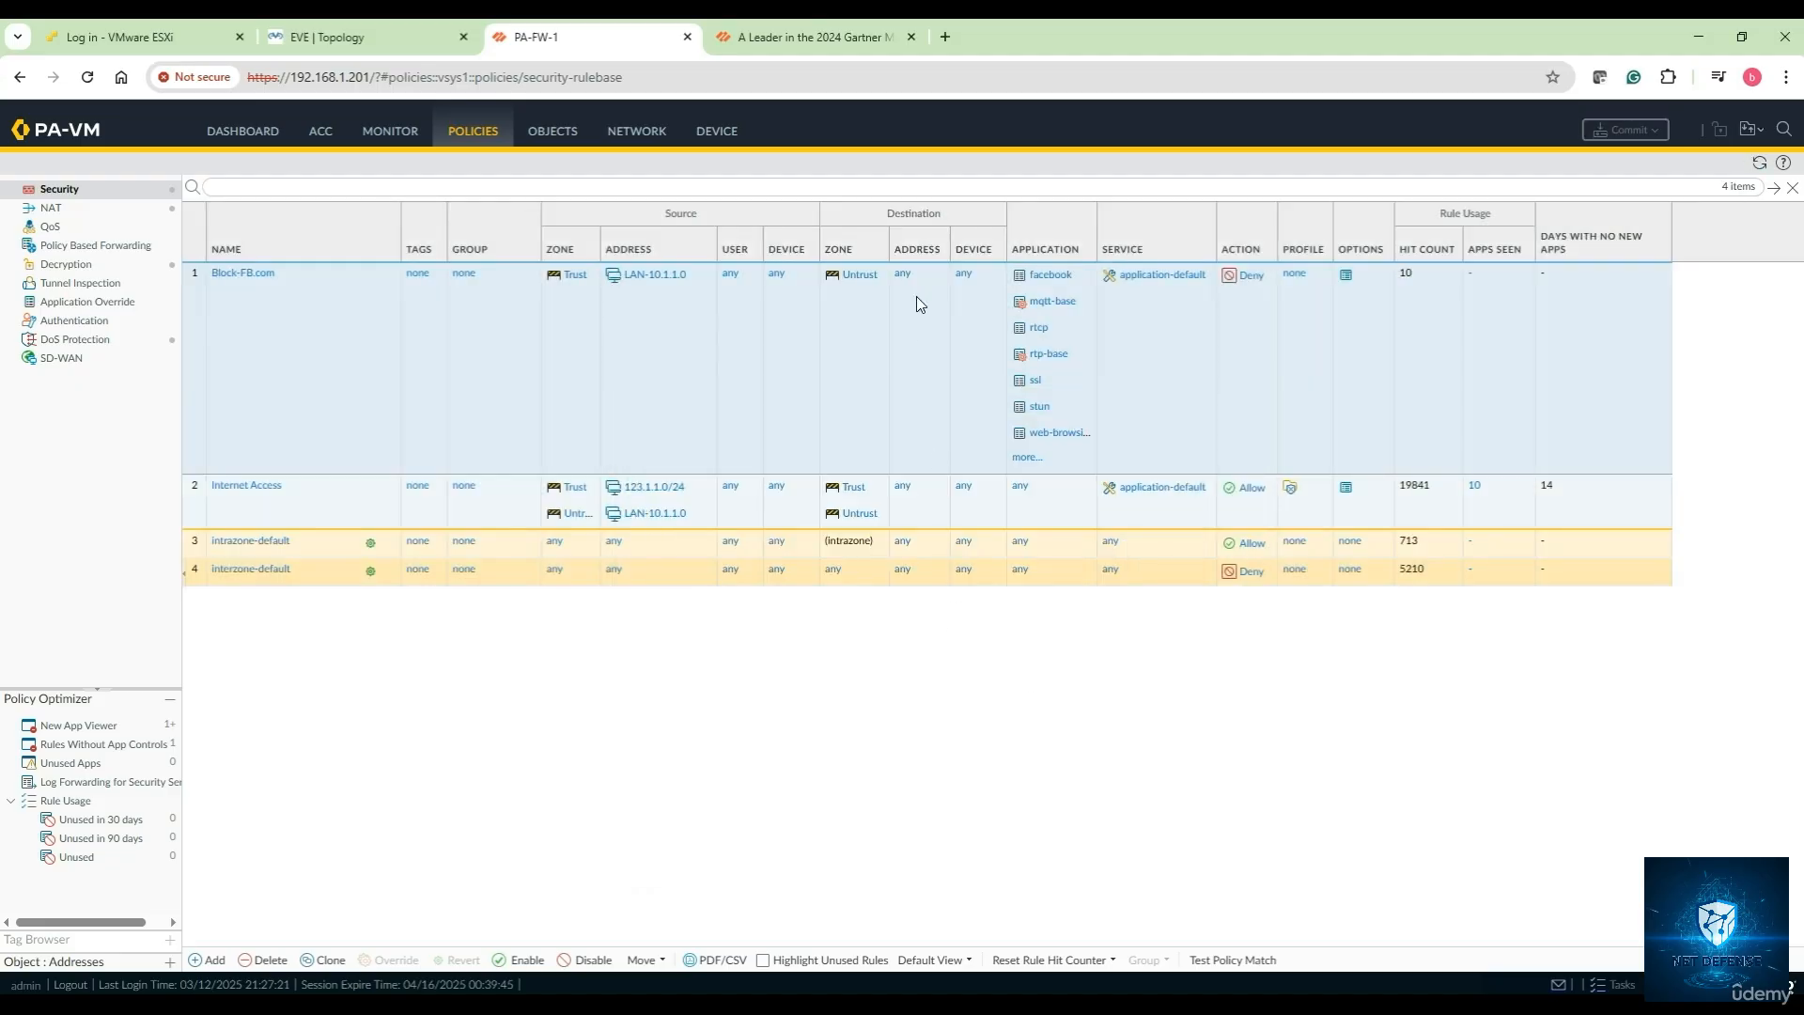
pyautogui.click(437, 42)
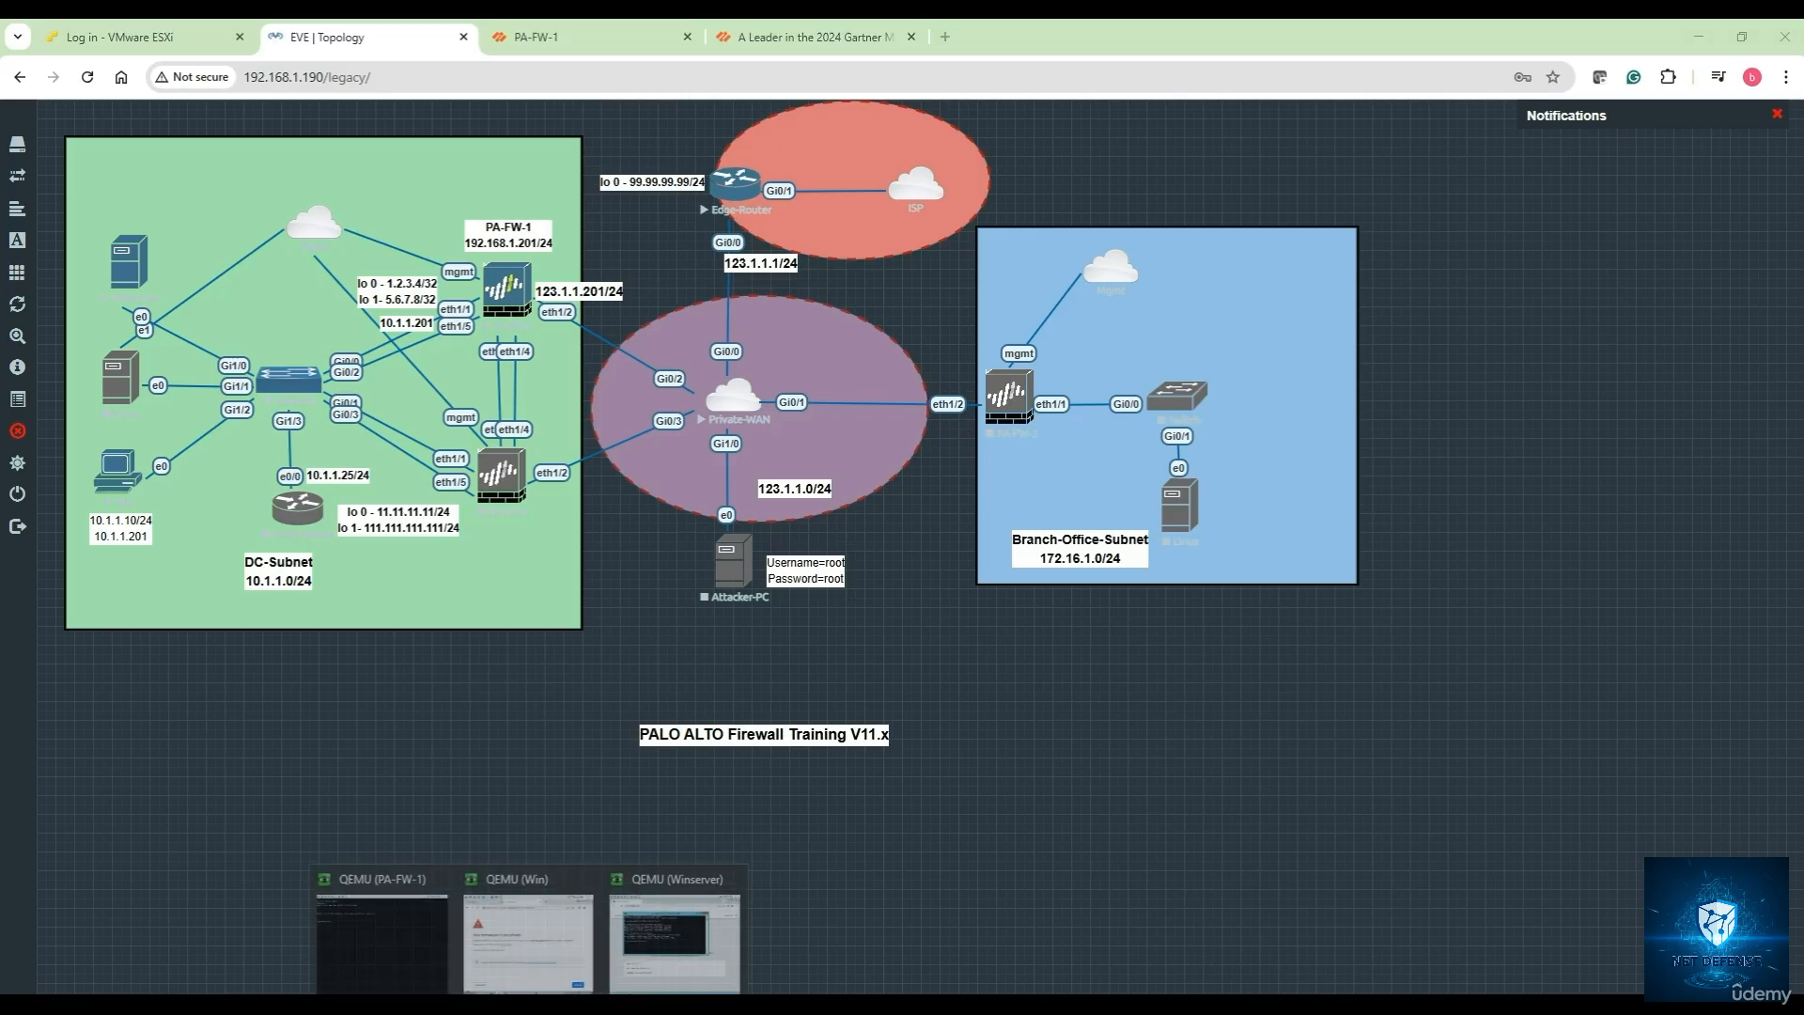
# Rerun ping 8.8.8.8 on the Winserver console, then close the Command Prompt
pyautogui.click(658, 942)
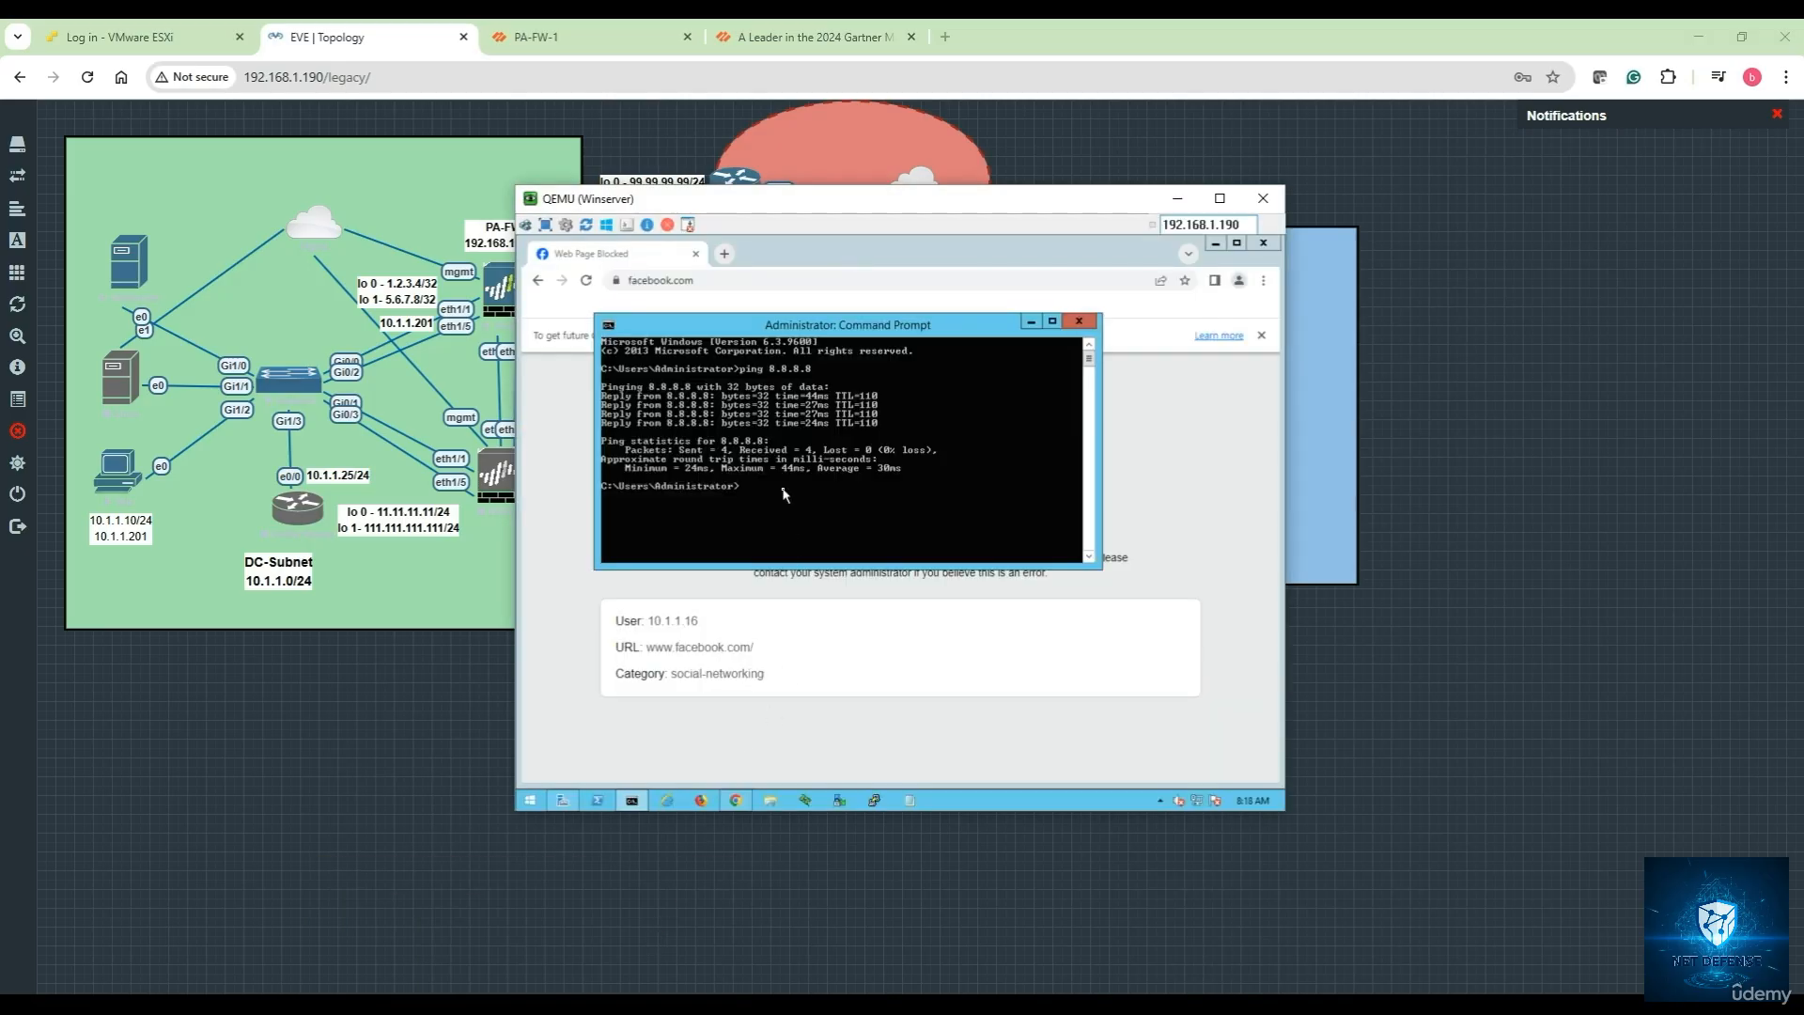
pyautogui.press('Up')
pyautogui.press('Return')
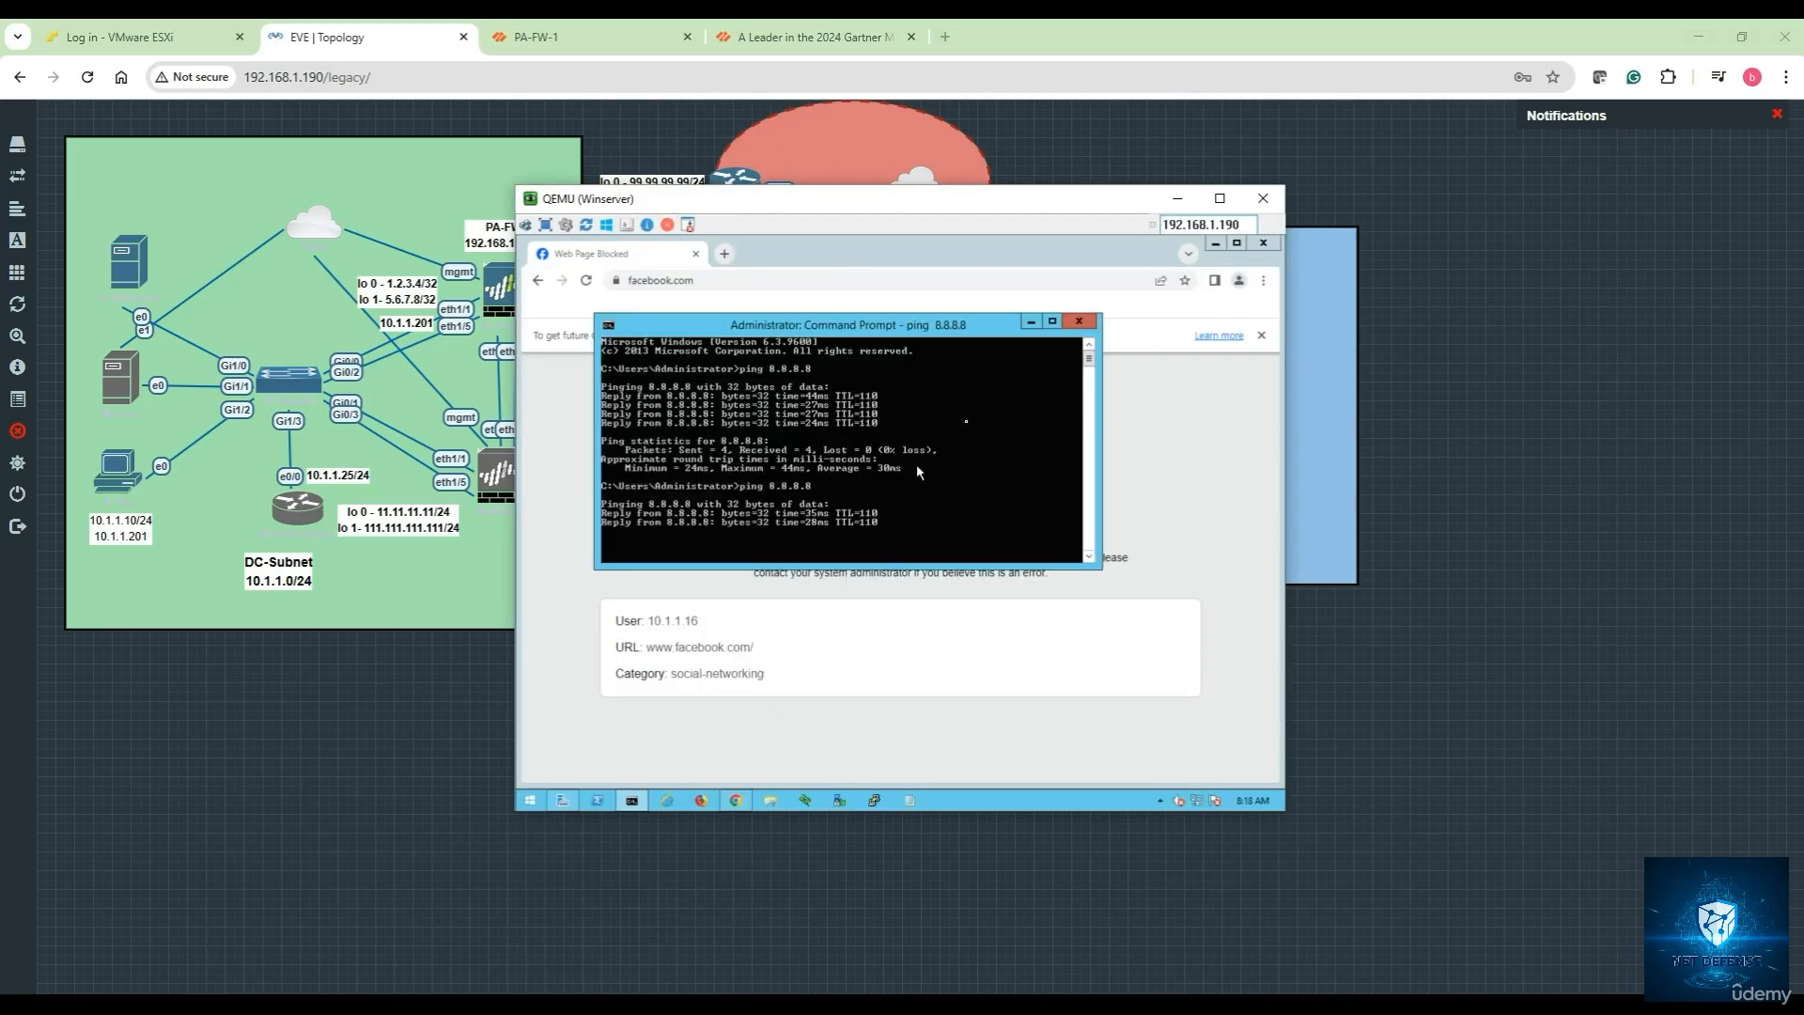
pyautogui.click(1030, 321)
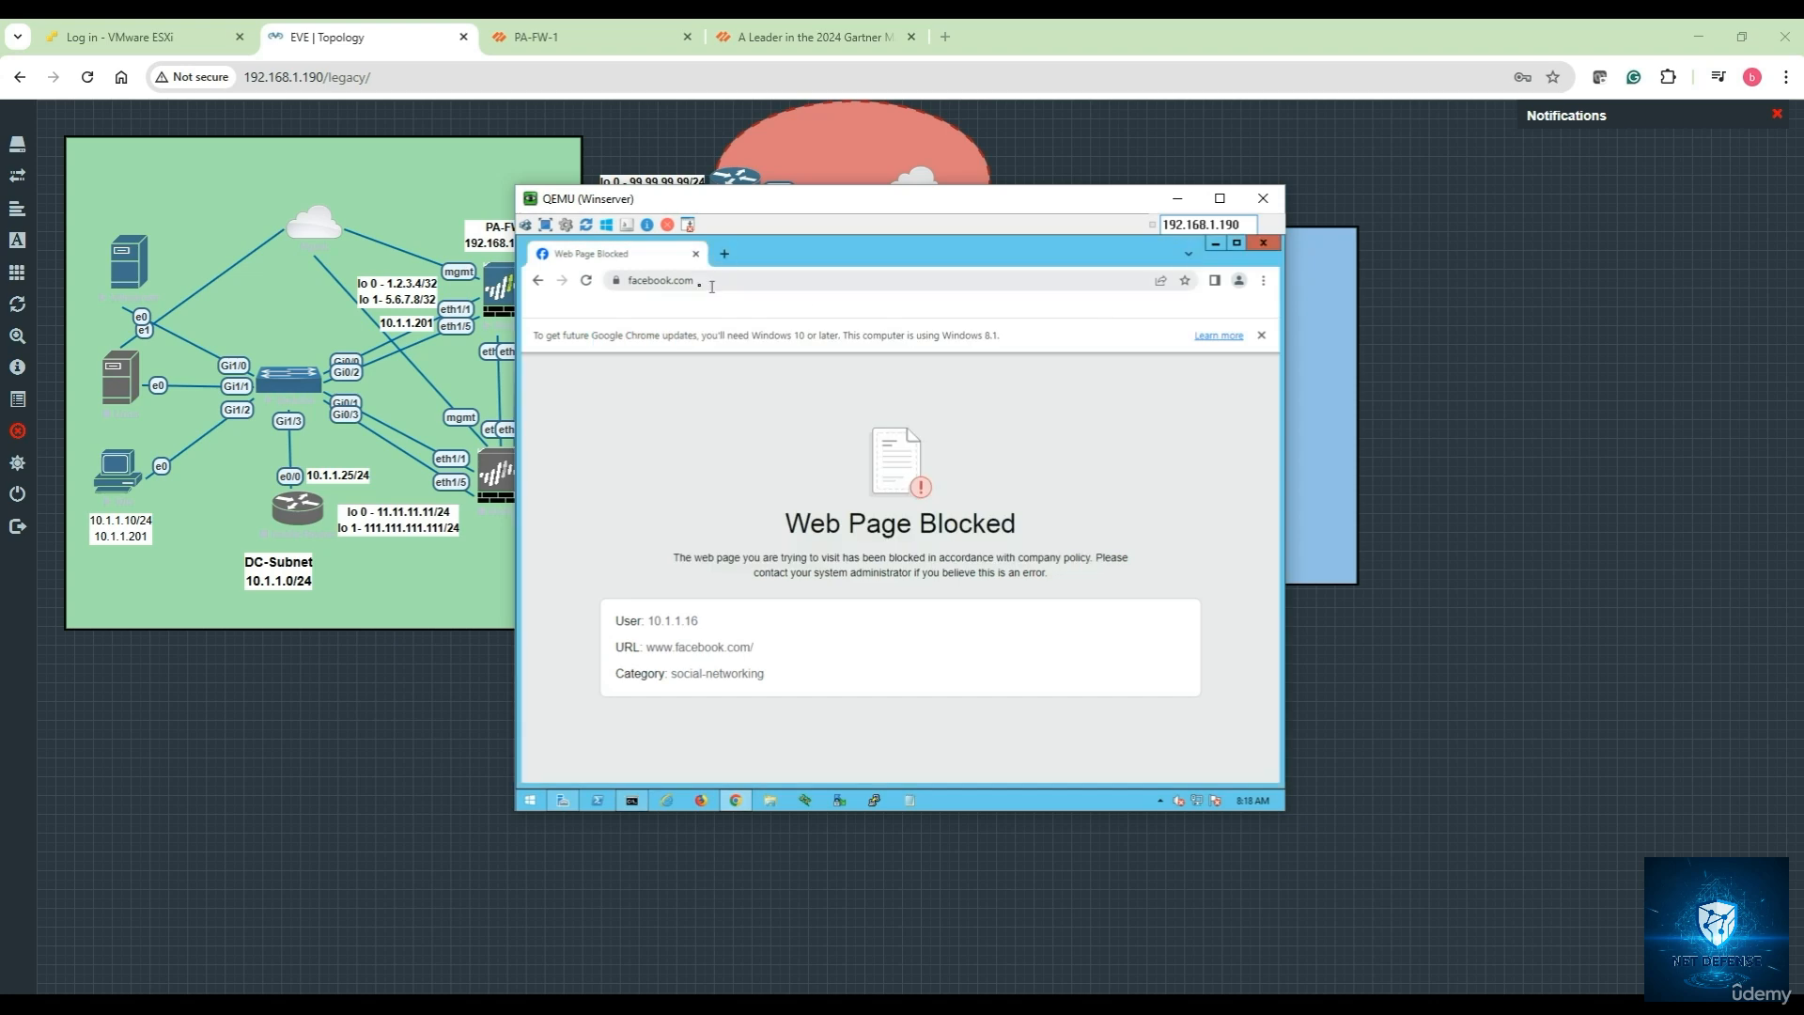
# Reload facebook.com, then load it in a new incognito window; it fails with a connection reset
pyautogui.click(585, 281)
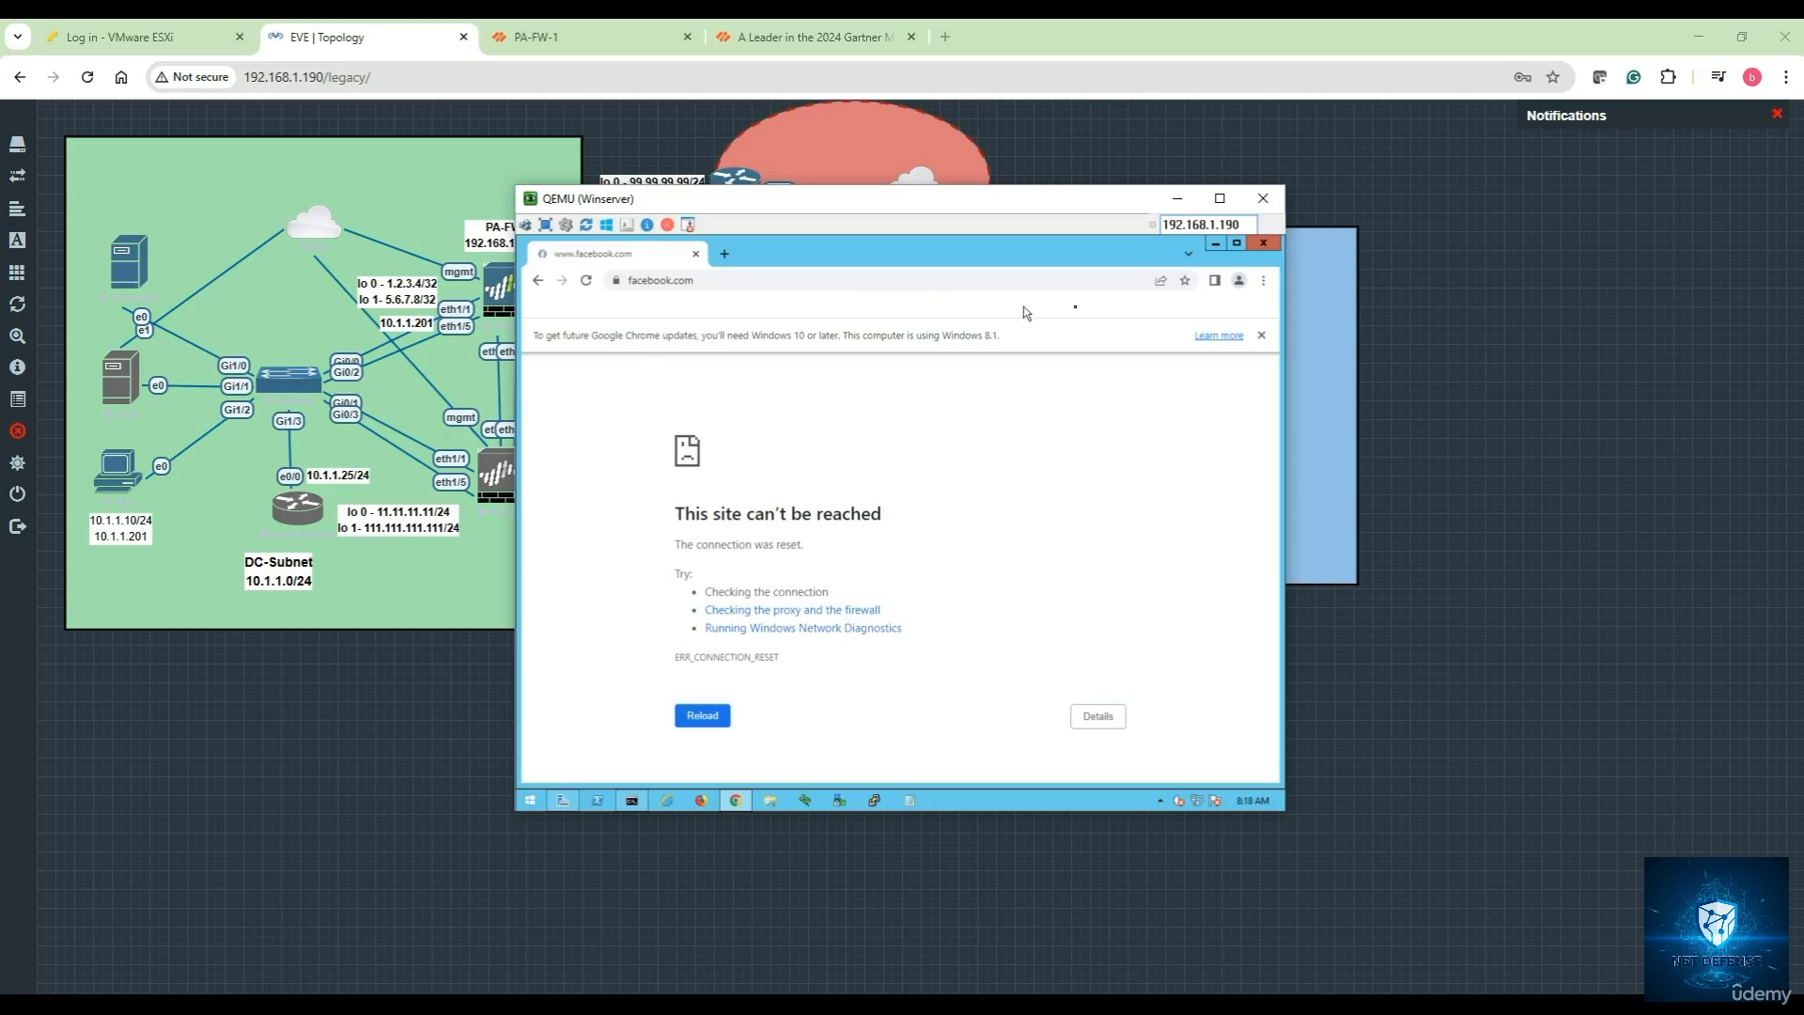
pyautogui.click(1262, 281)
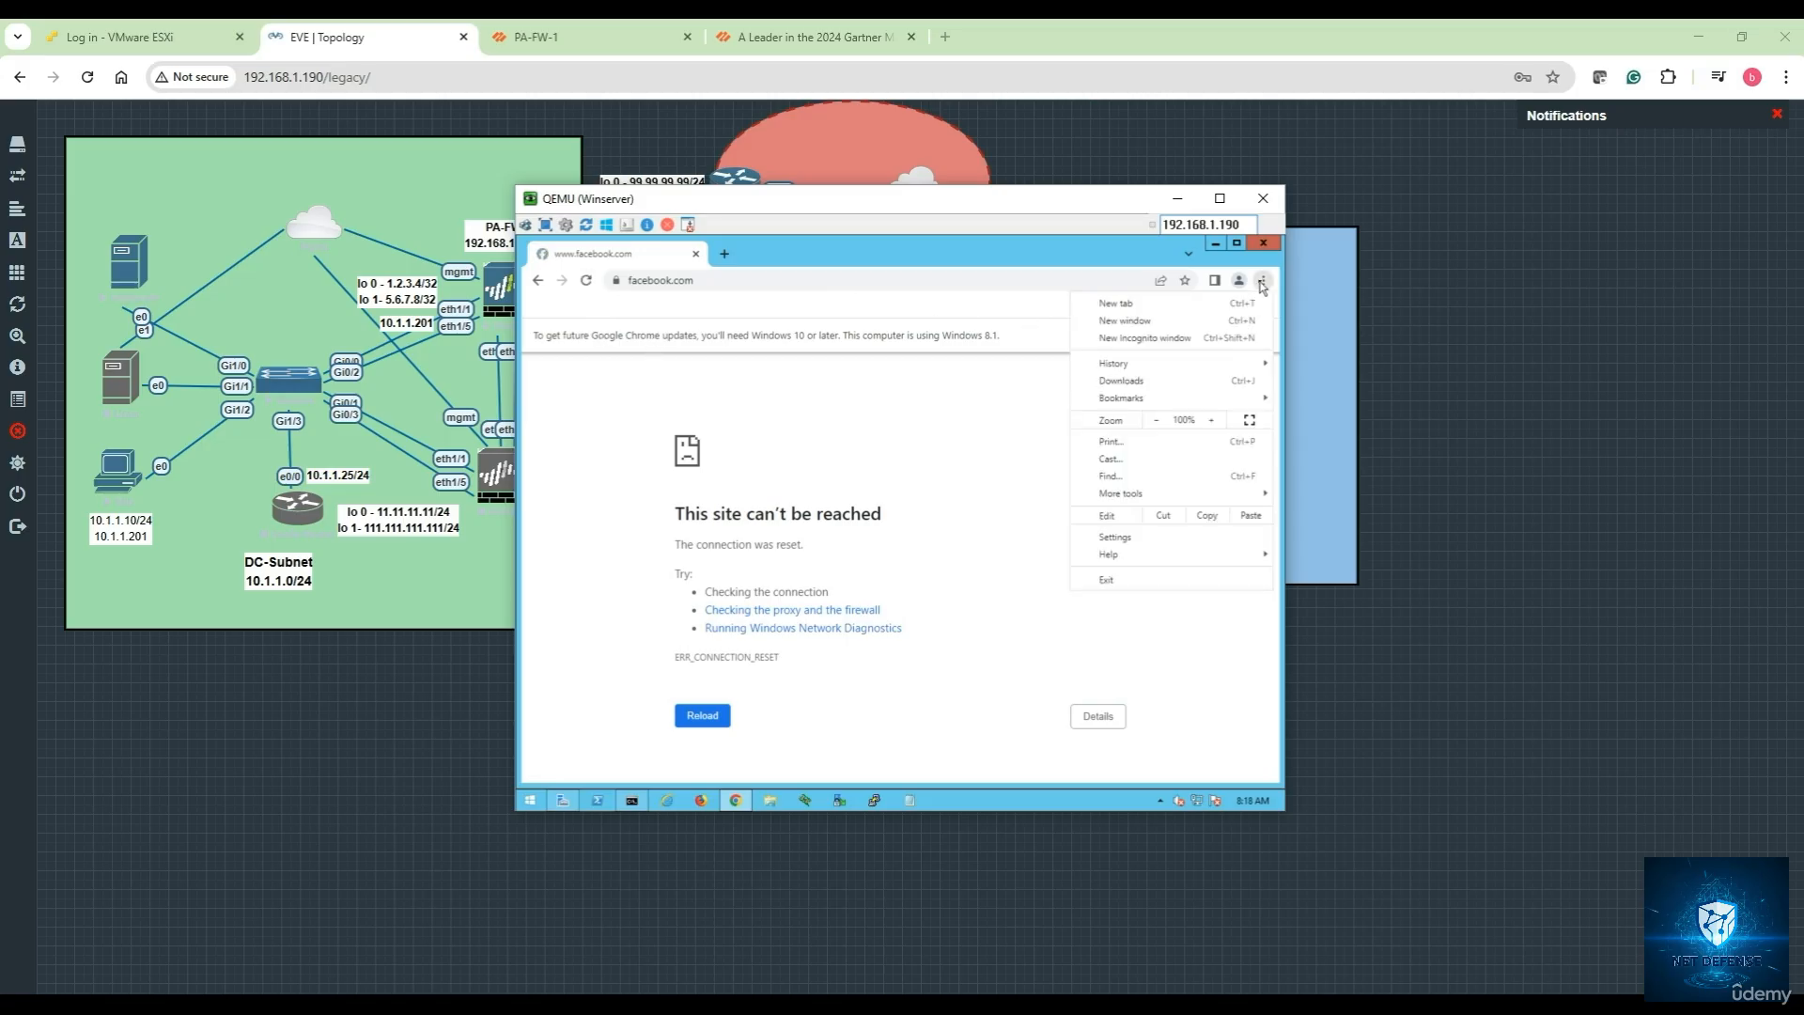
pyautogui.click(1165, 338)
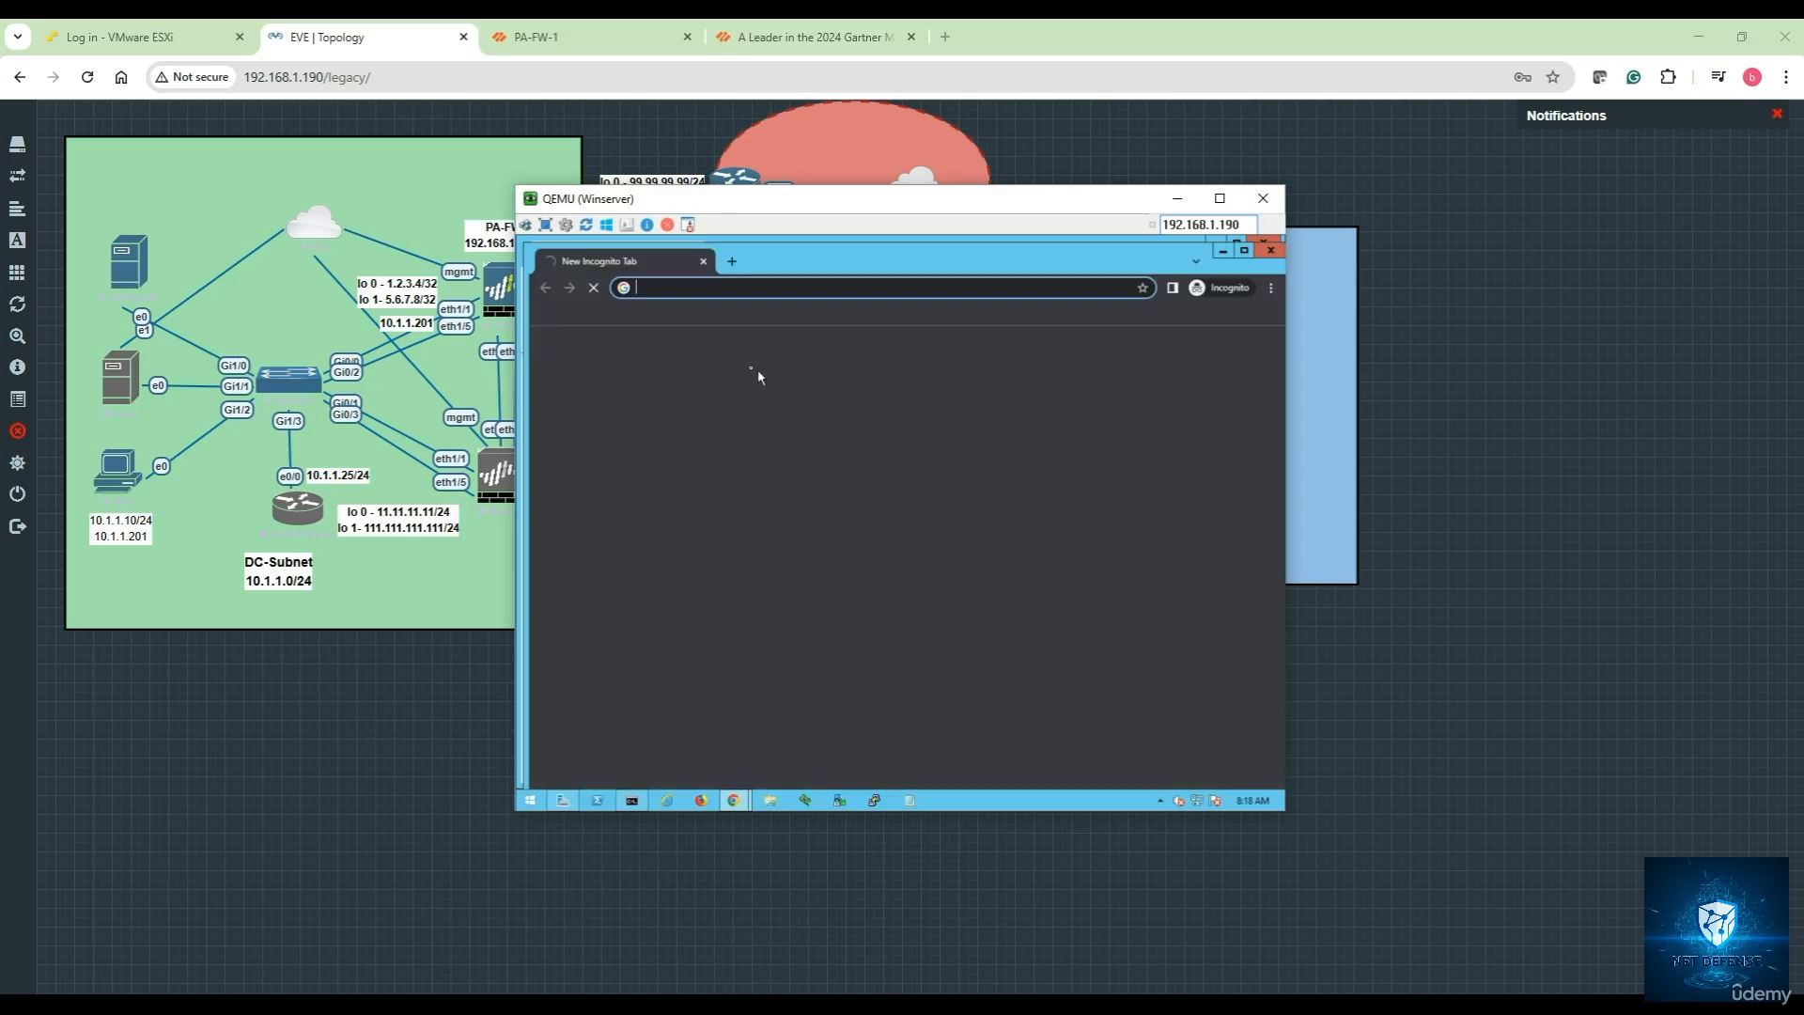
pyautogui.write('faceb')
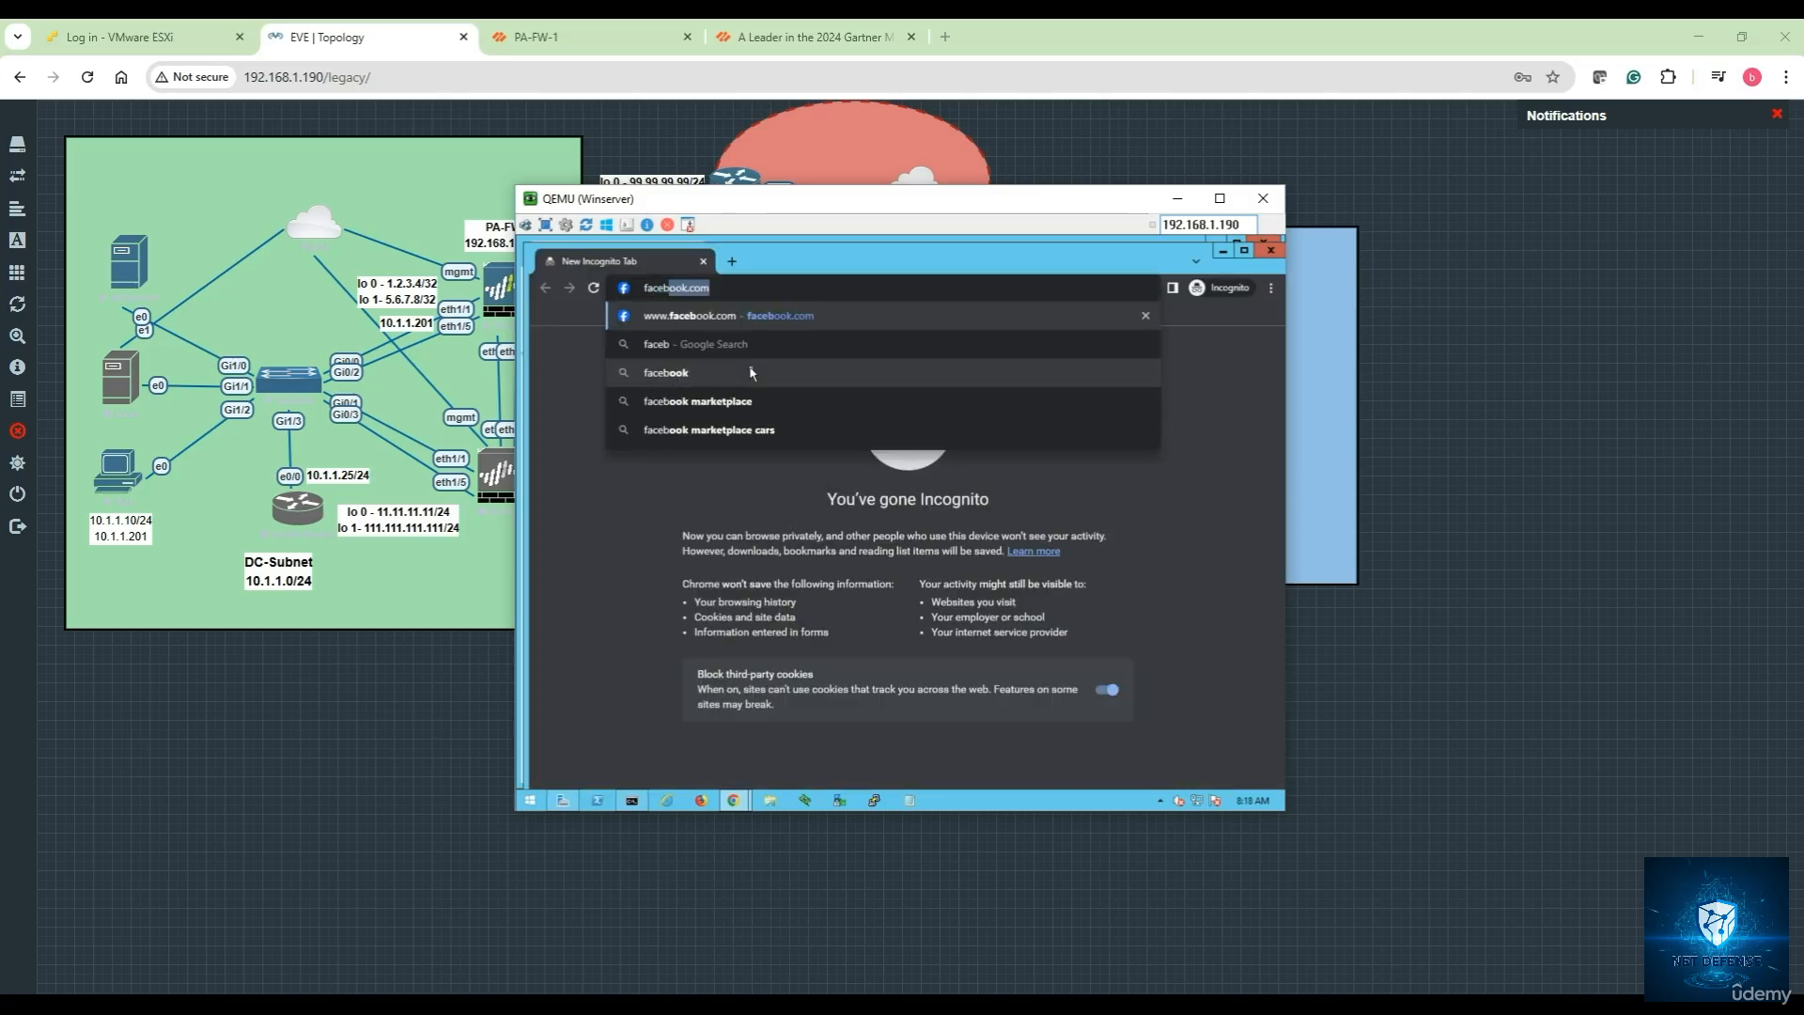
pyautogui.write('ook')
pyautogui.press('Return')
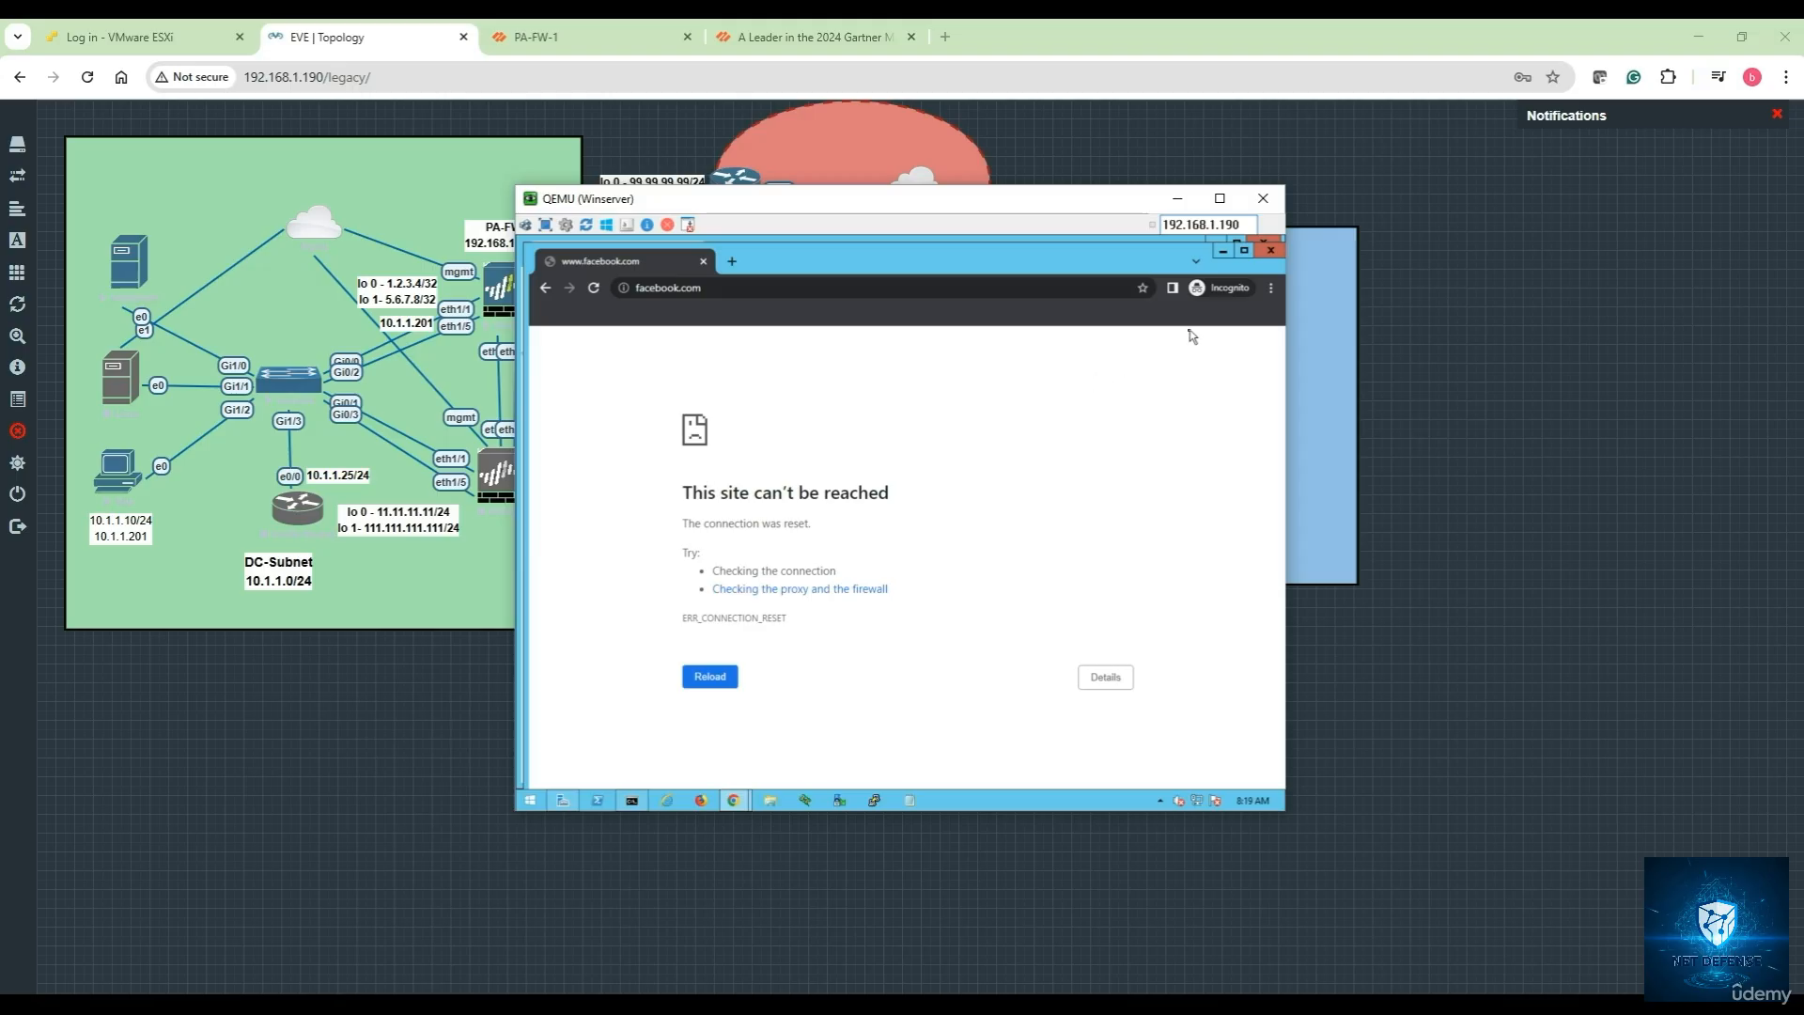
# Inspect facebook.com's full address and connection details to confirm the reset
pyautogui.click(625, 288)
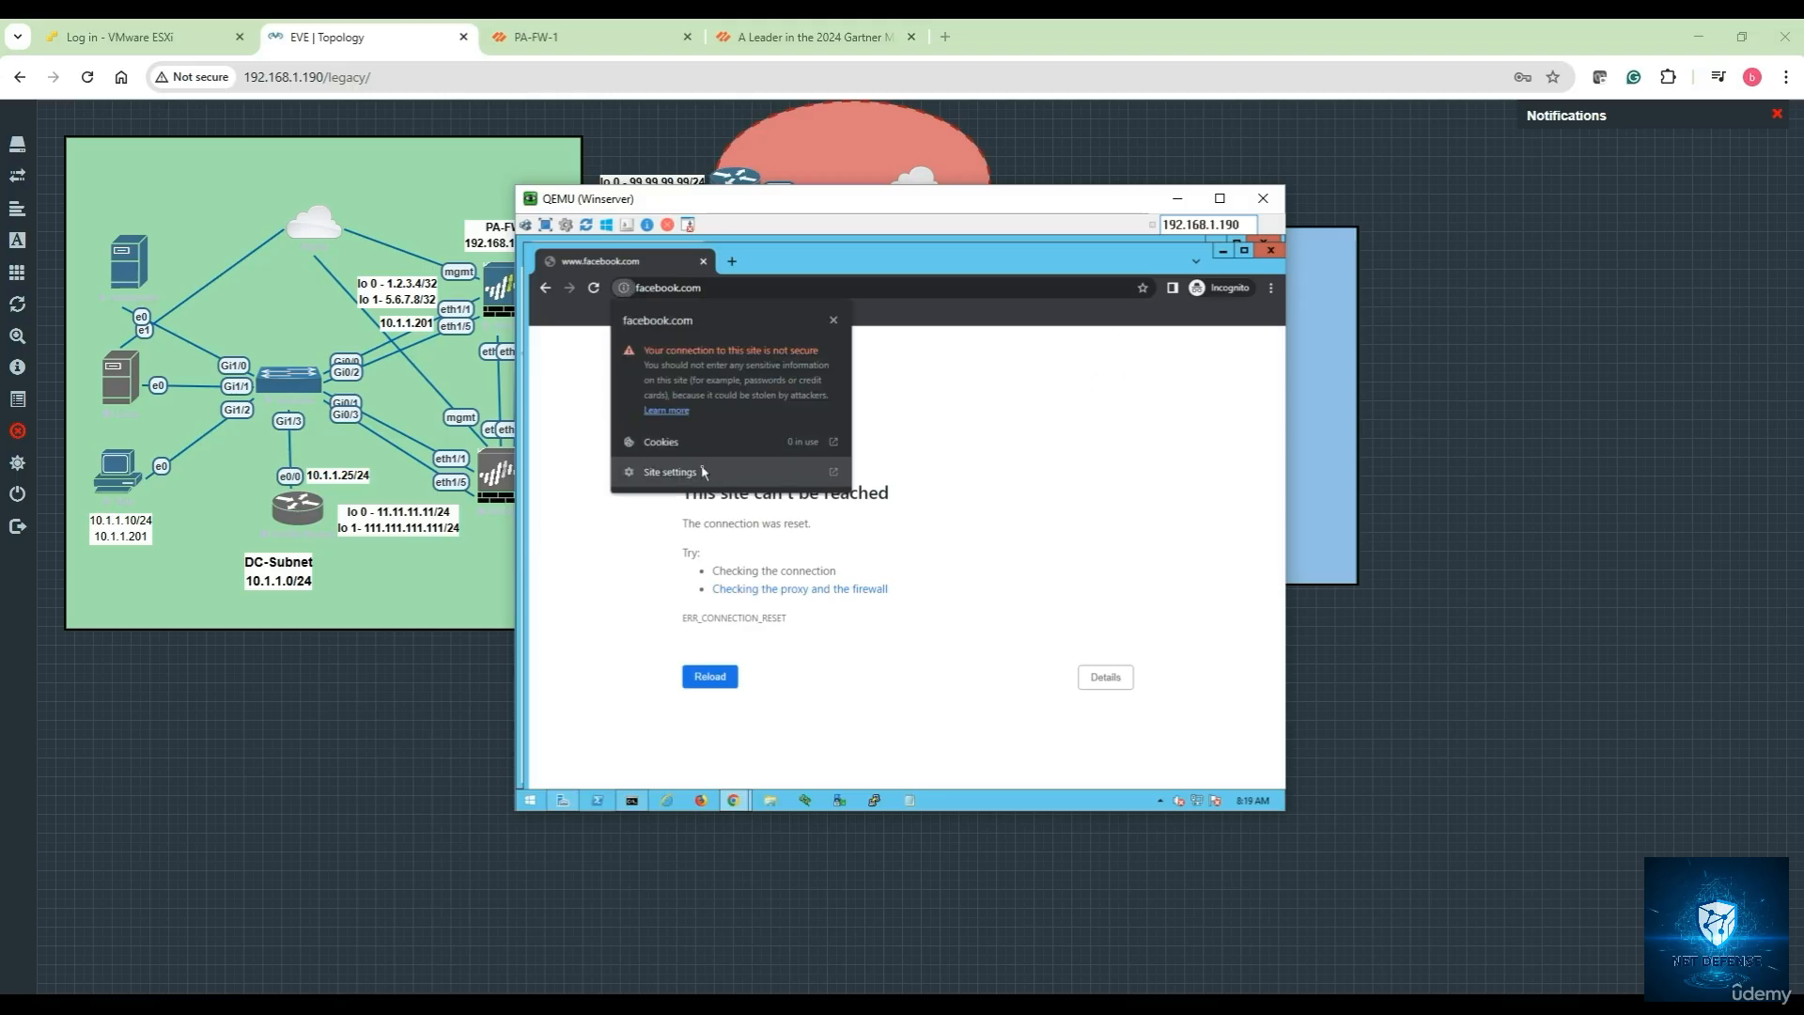
pyautogui.click(978, 435)
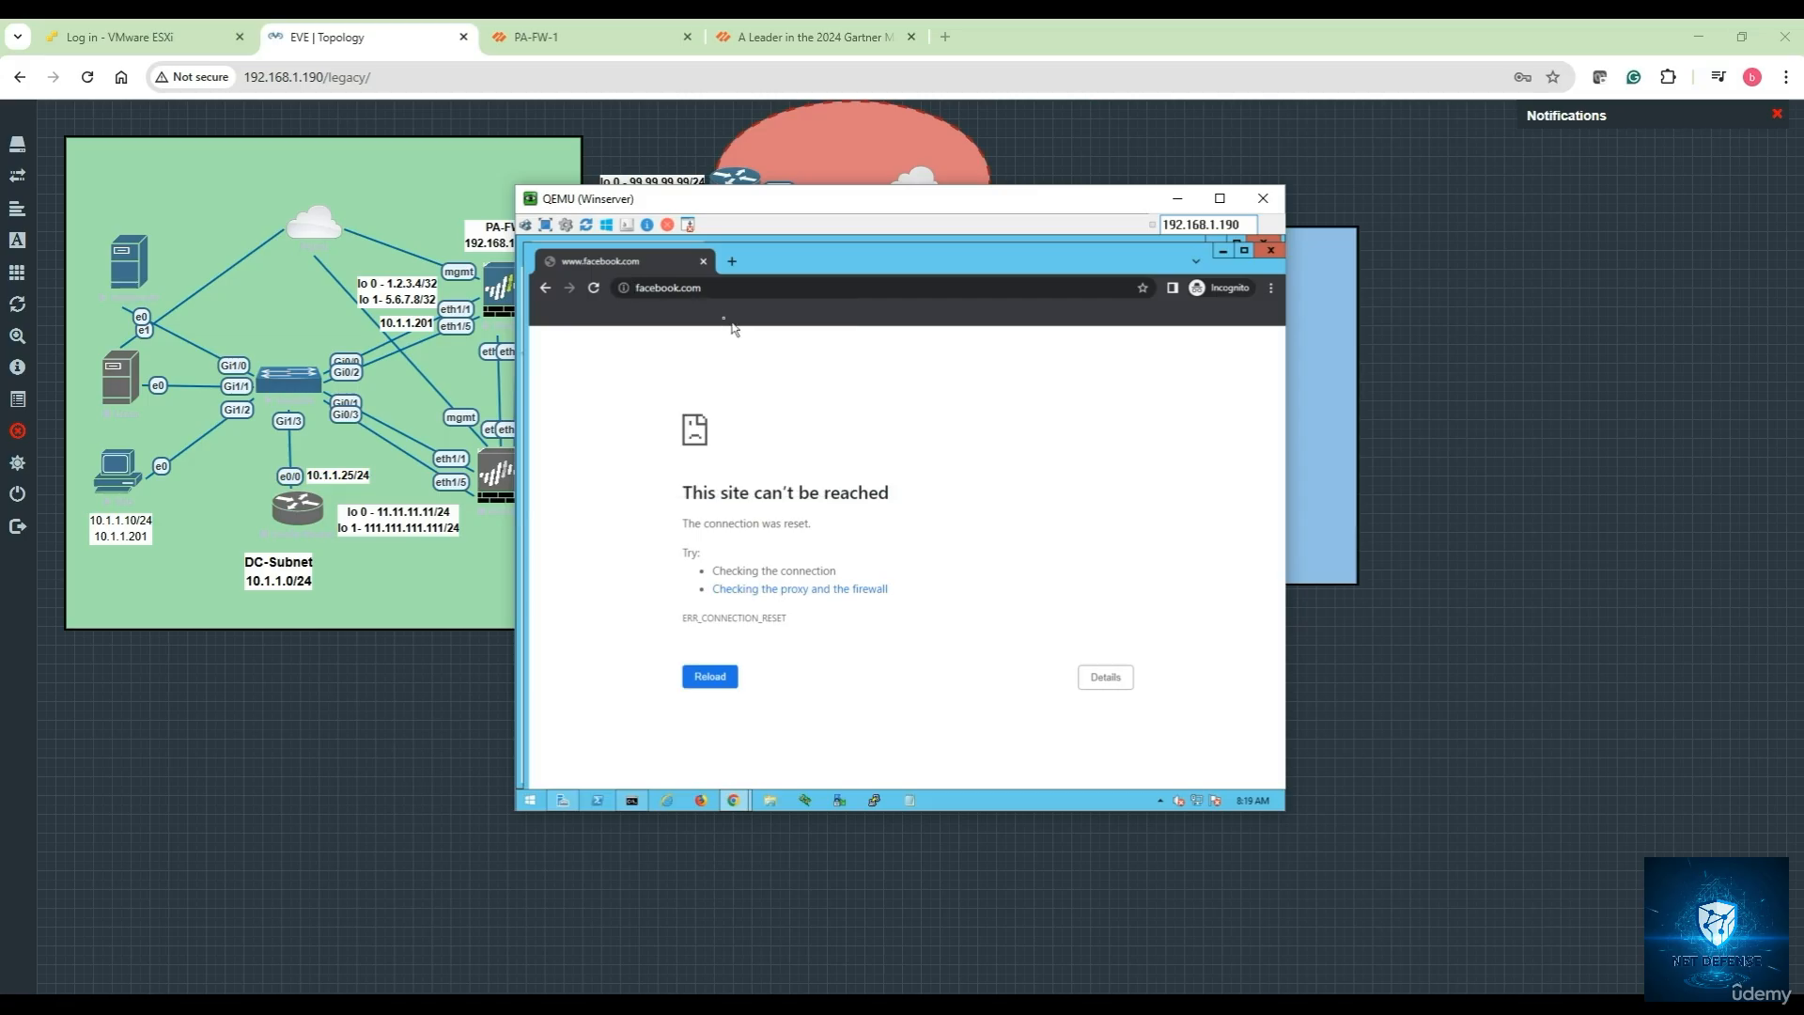
pyautogui.click(723, 289)
pyautogui.press('End')
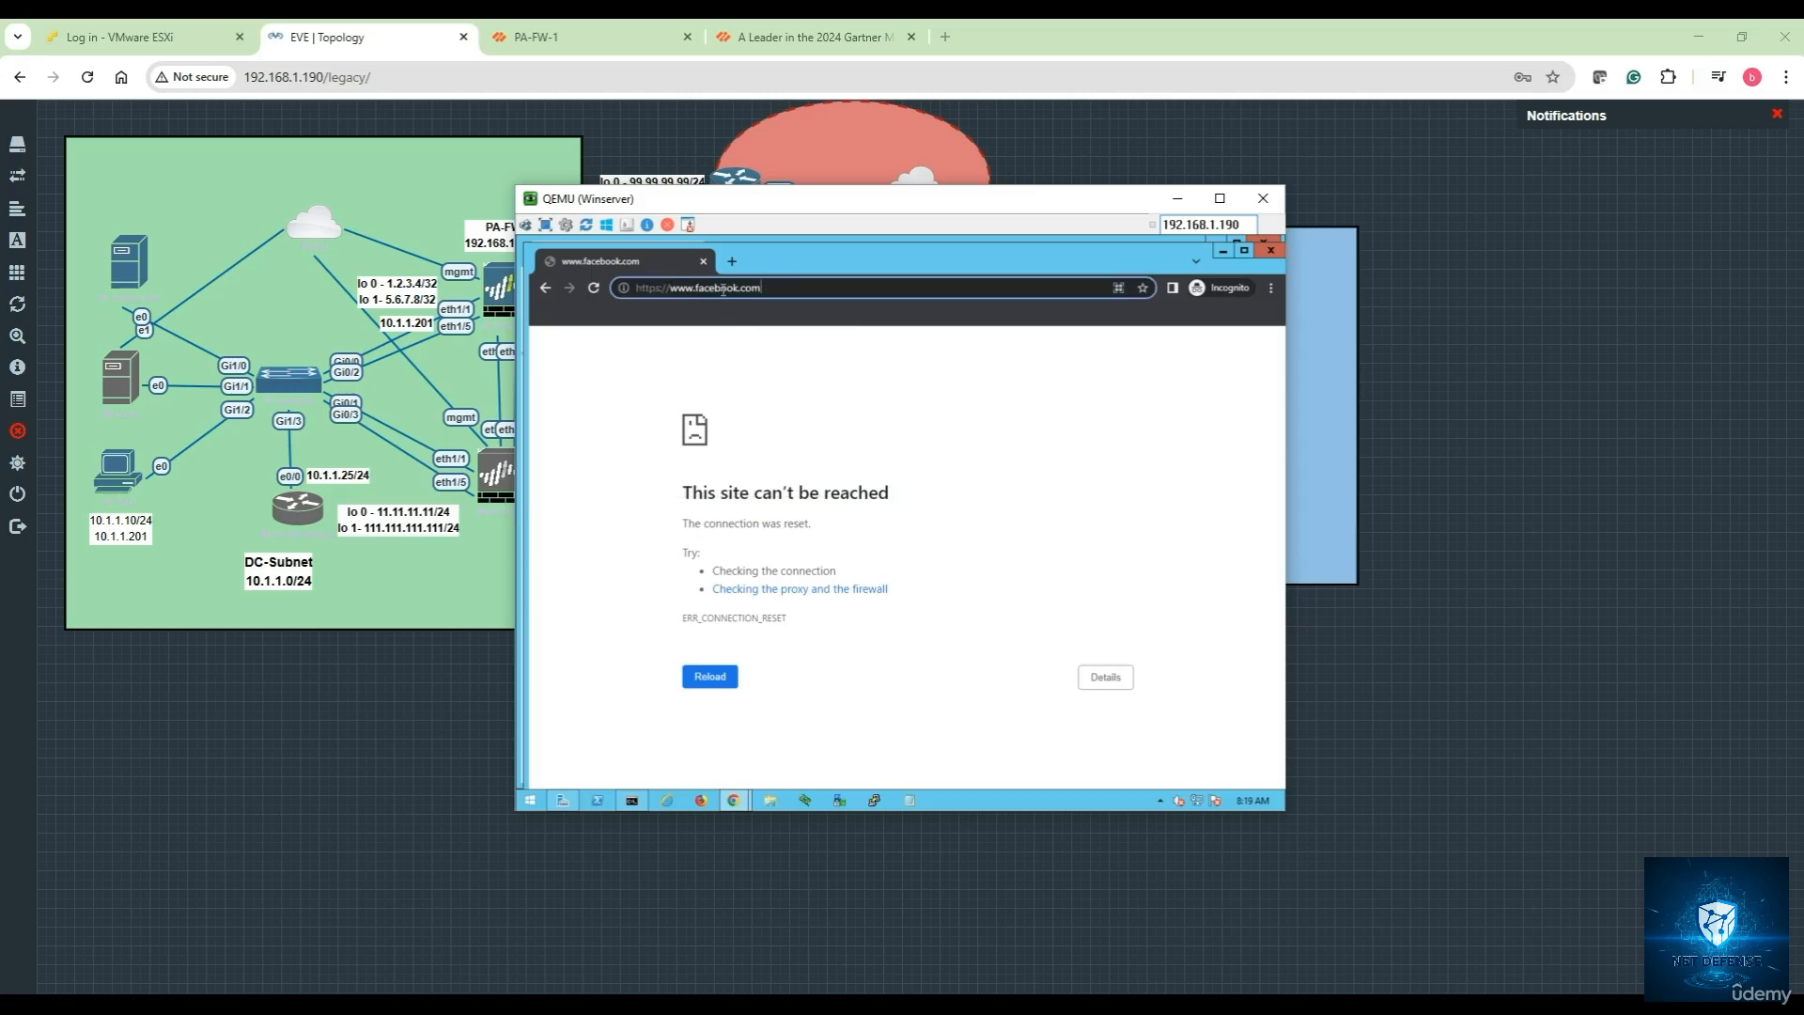
pyautogui.click(624, 289)
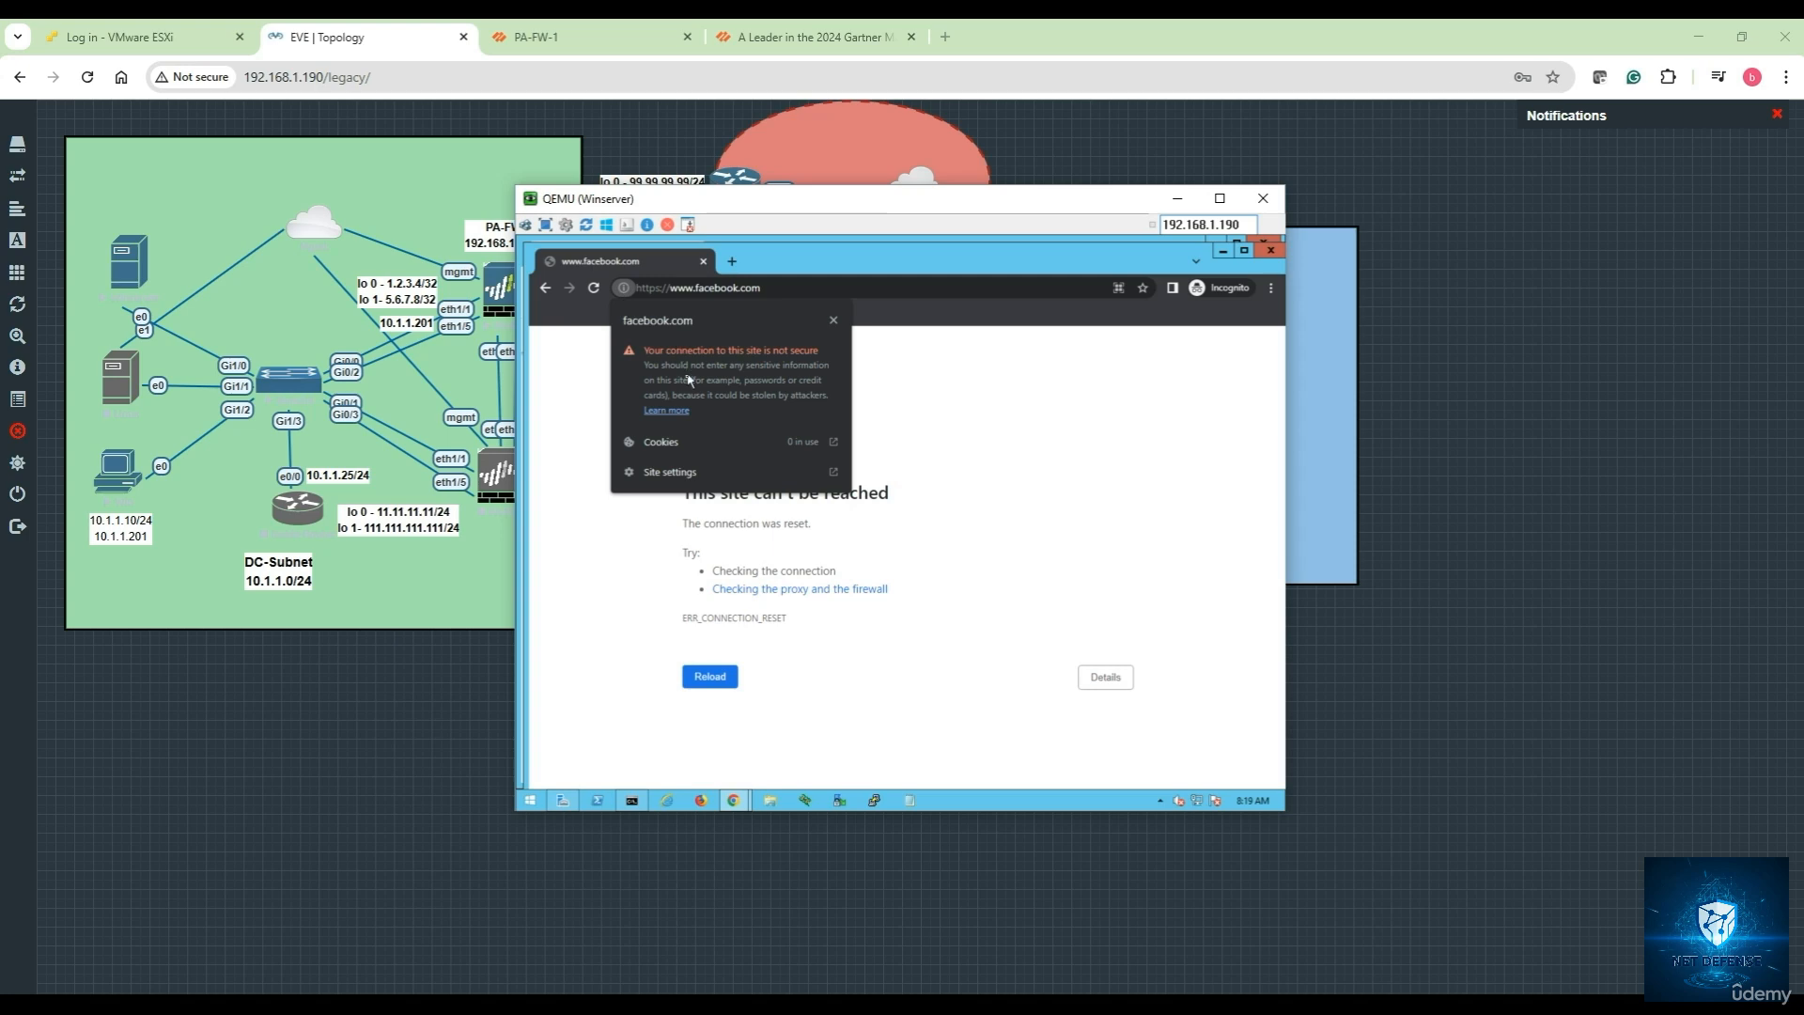
pyautogui.click(891, 423)
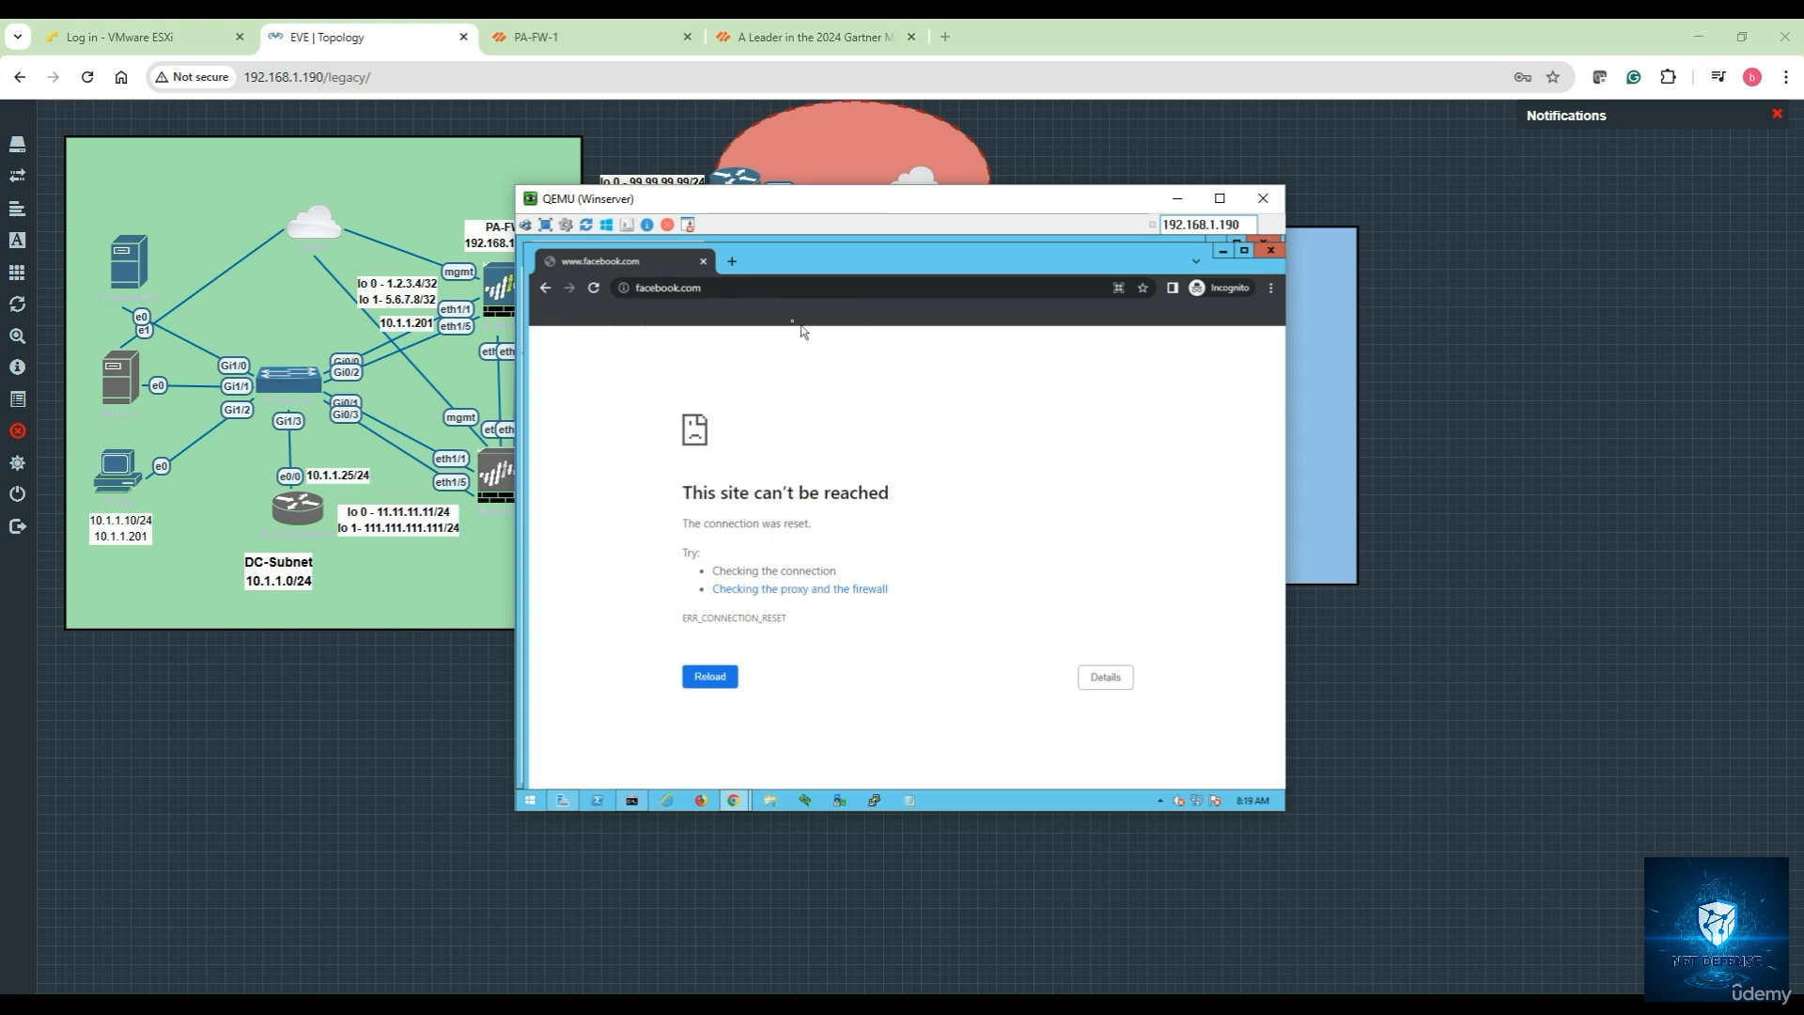
pyautogui.click(635, 82)
pyautogui.click(608, 51)
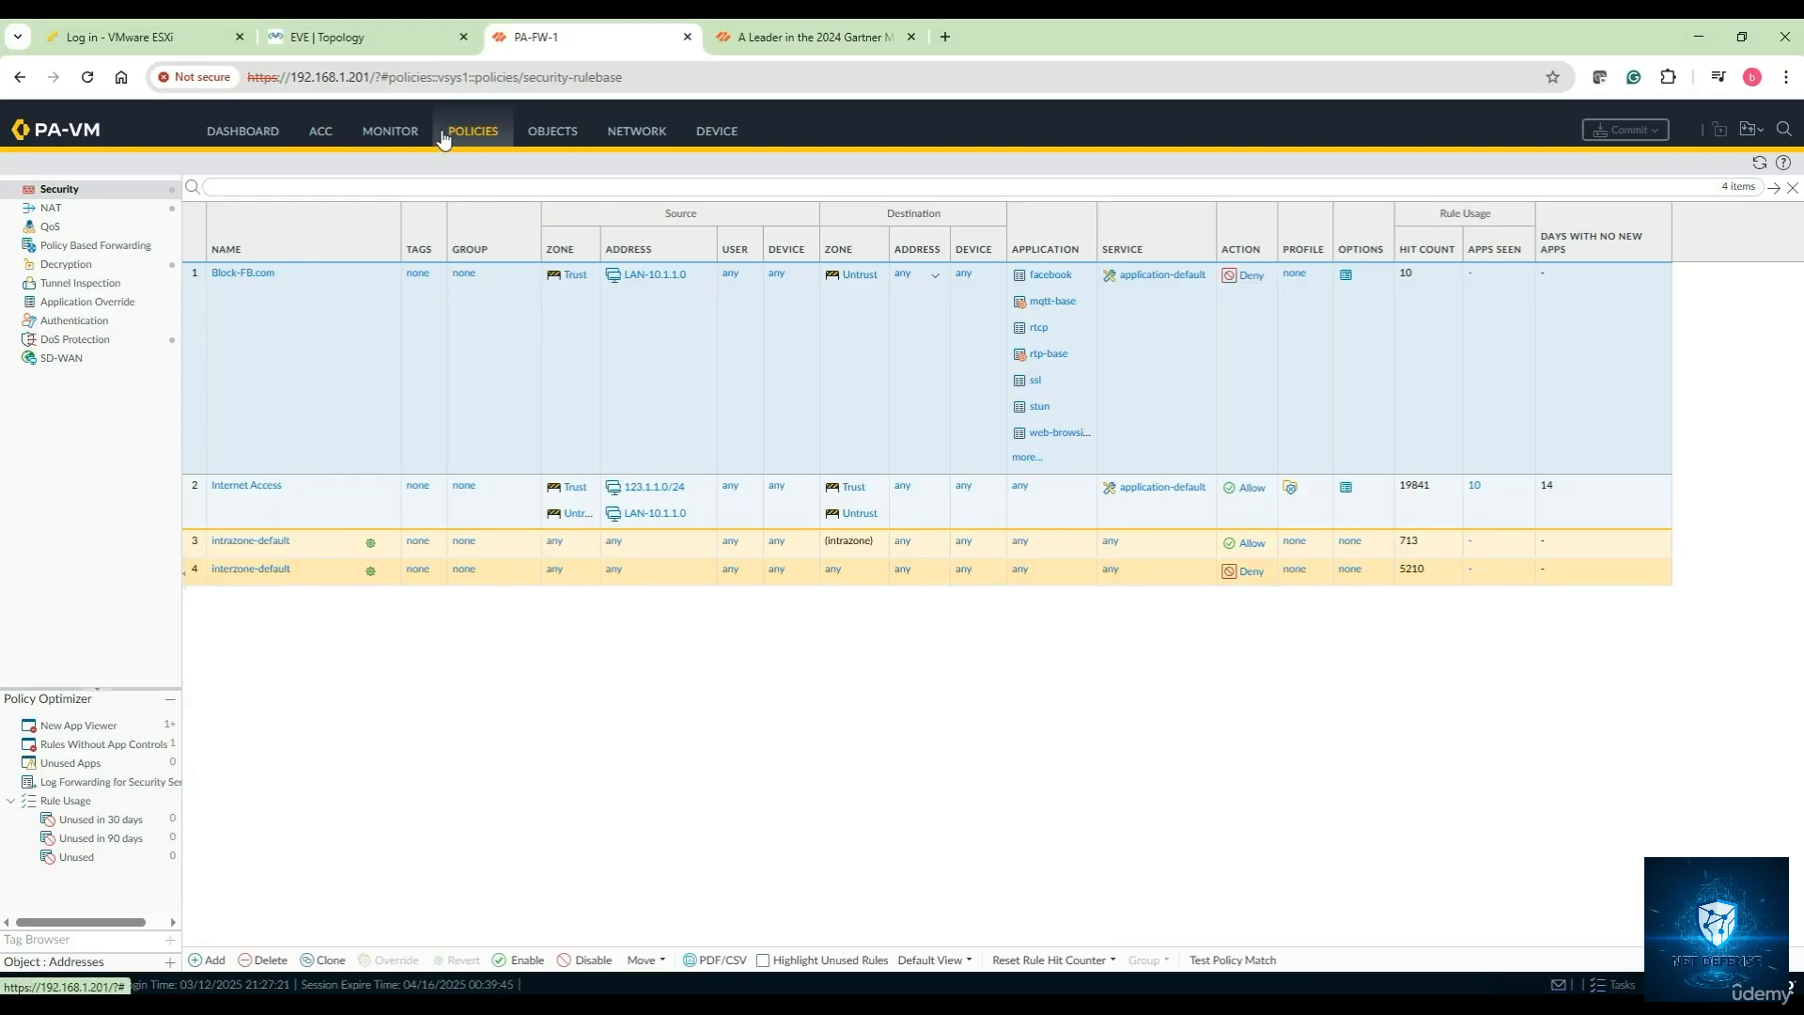
# Open the Traffic log and highlight ssl port 443 entries denied by Block-FB.com with reset-both
pyautogui.click(395, 133)
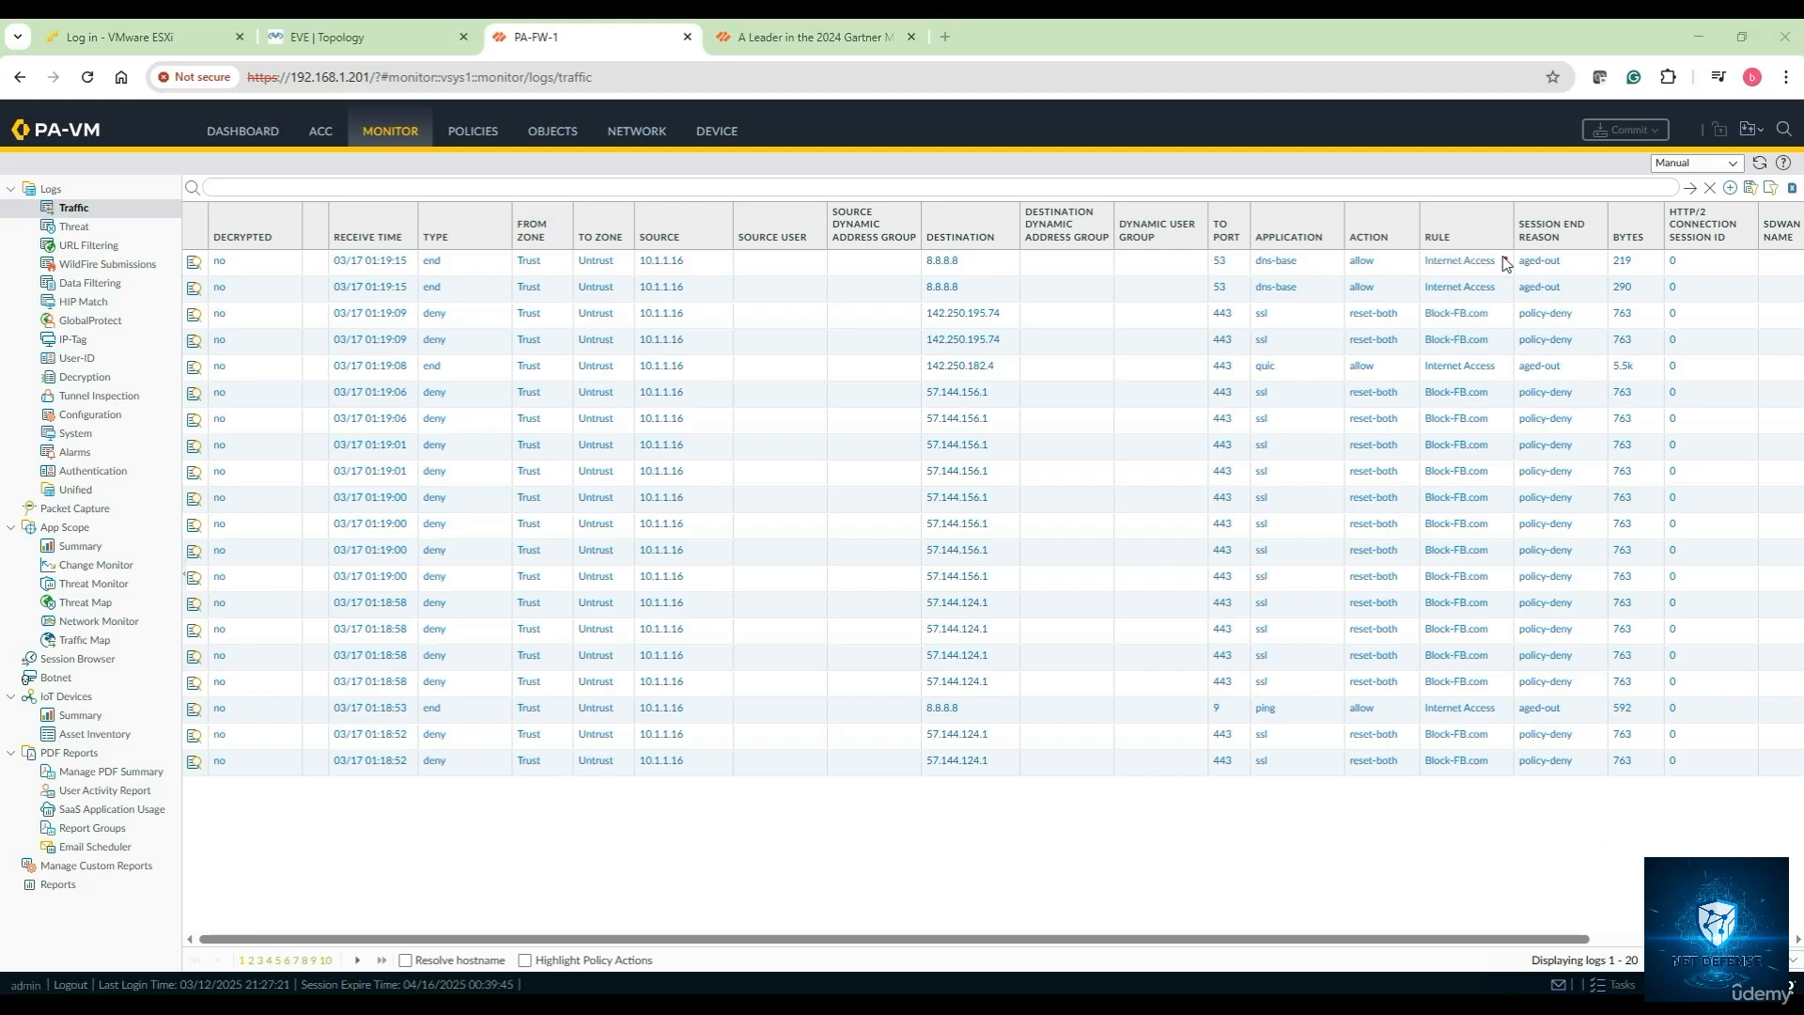
pyautogui.moveTo(1496, 284)
pyautogui.mouseDown()
pyautogui.moveTo(1410, 312)
pyautogui.moveTo(1502, 342)
pyautogui.moveTo(1490, 297)
pyautogui.mouseUp()
pyautogui.moveTo(1289, 305)
pyautogui.mouseDown()
pyautogui.moveTo(1269, 355)
pyautogui.moveTo(1293, 303)
pyautogui.mouseUp()
pyautogui.click(1236, 427)
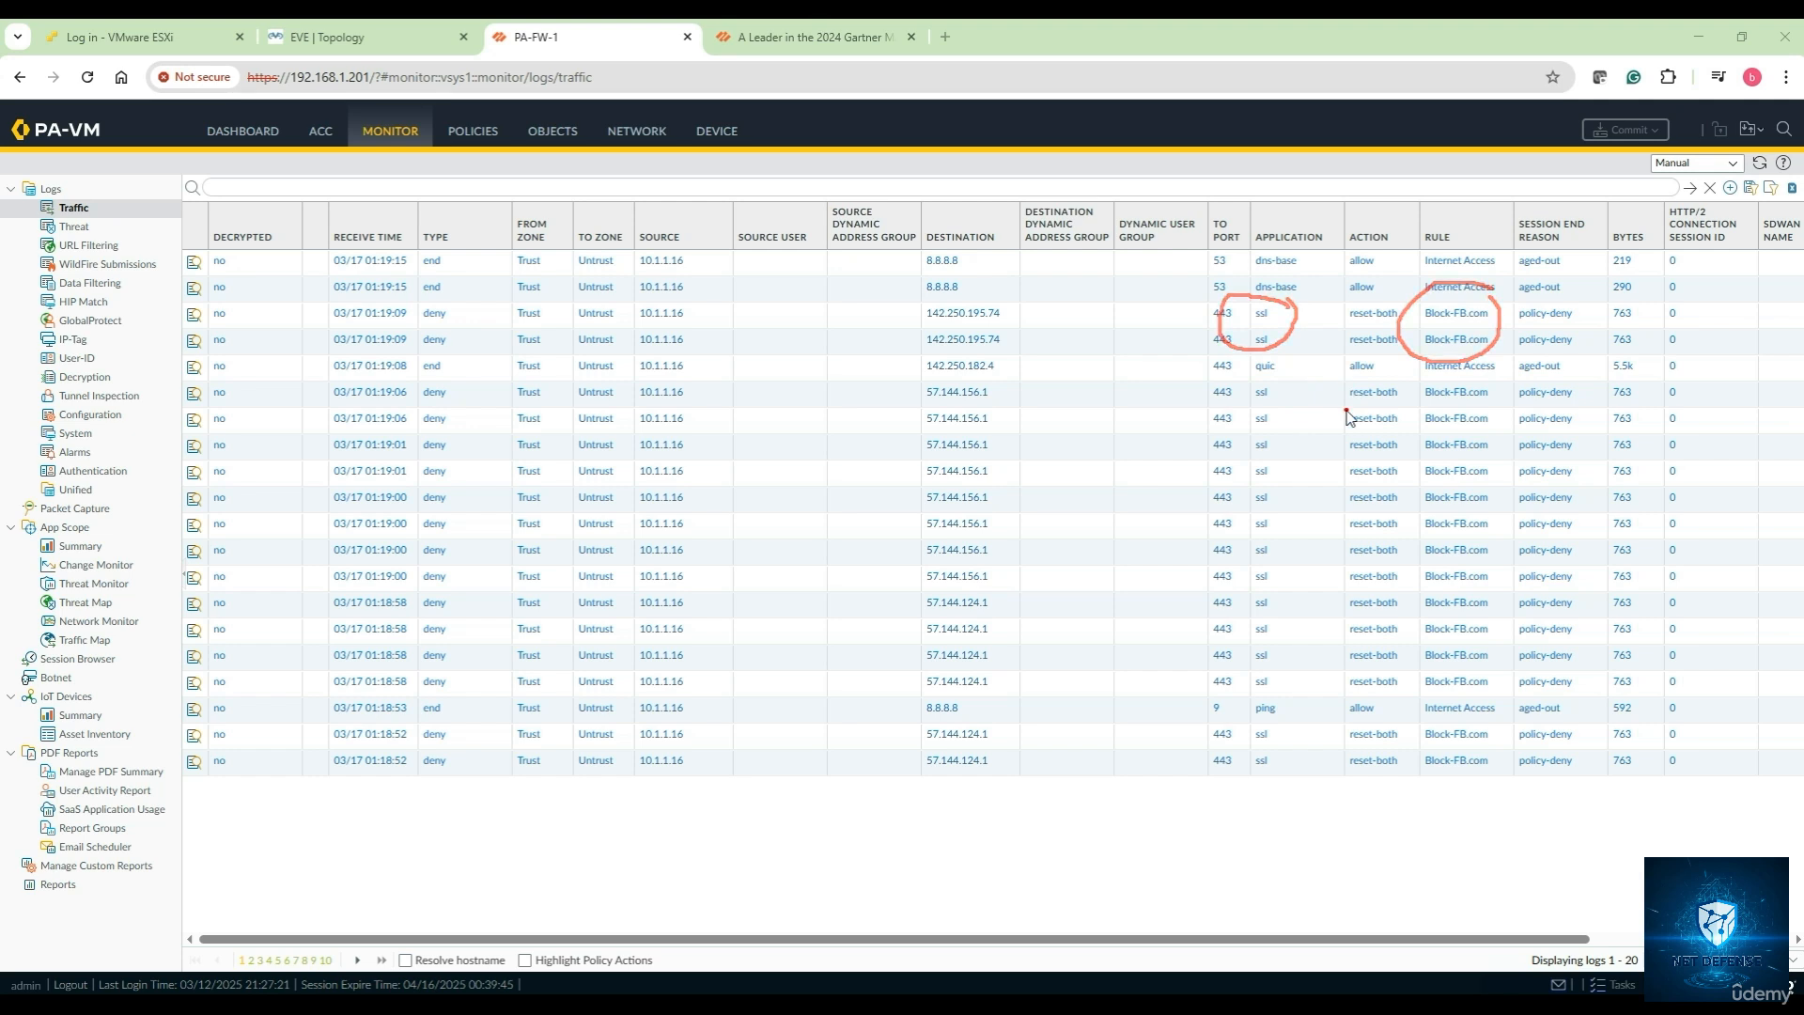
pyautogui.moveTo(1353, 378)
pyautogui.mouseDown()
pyautogui.moveTo(1339, 441)
pyautogui.moveTo(1424, 390)
pyautogui.moveTo(1410, 369)
pyautogui.mouseUp()
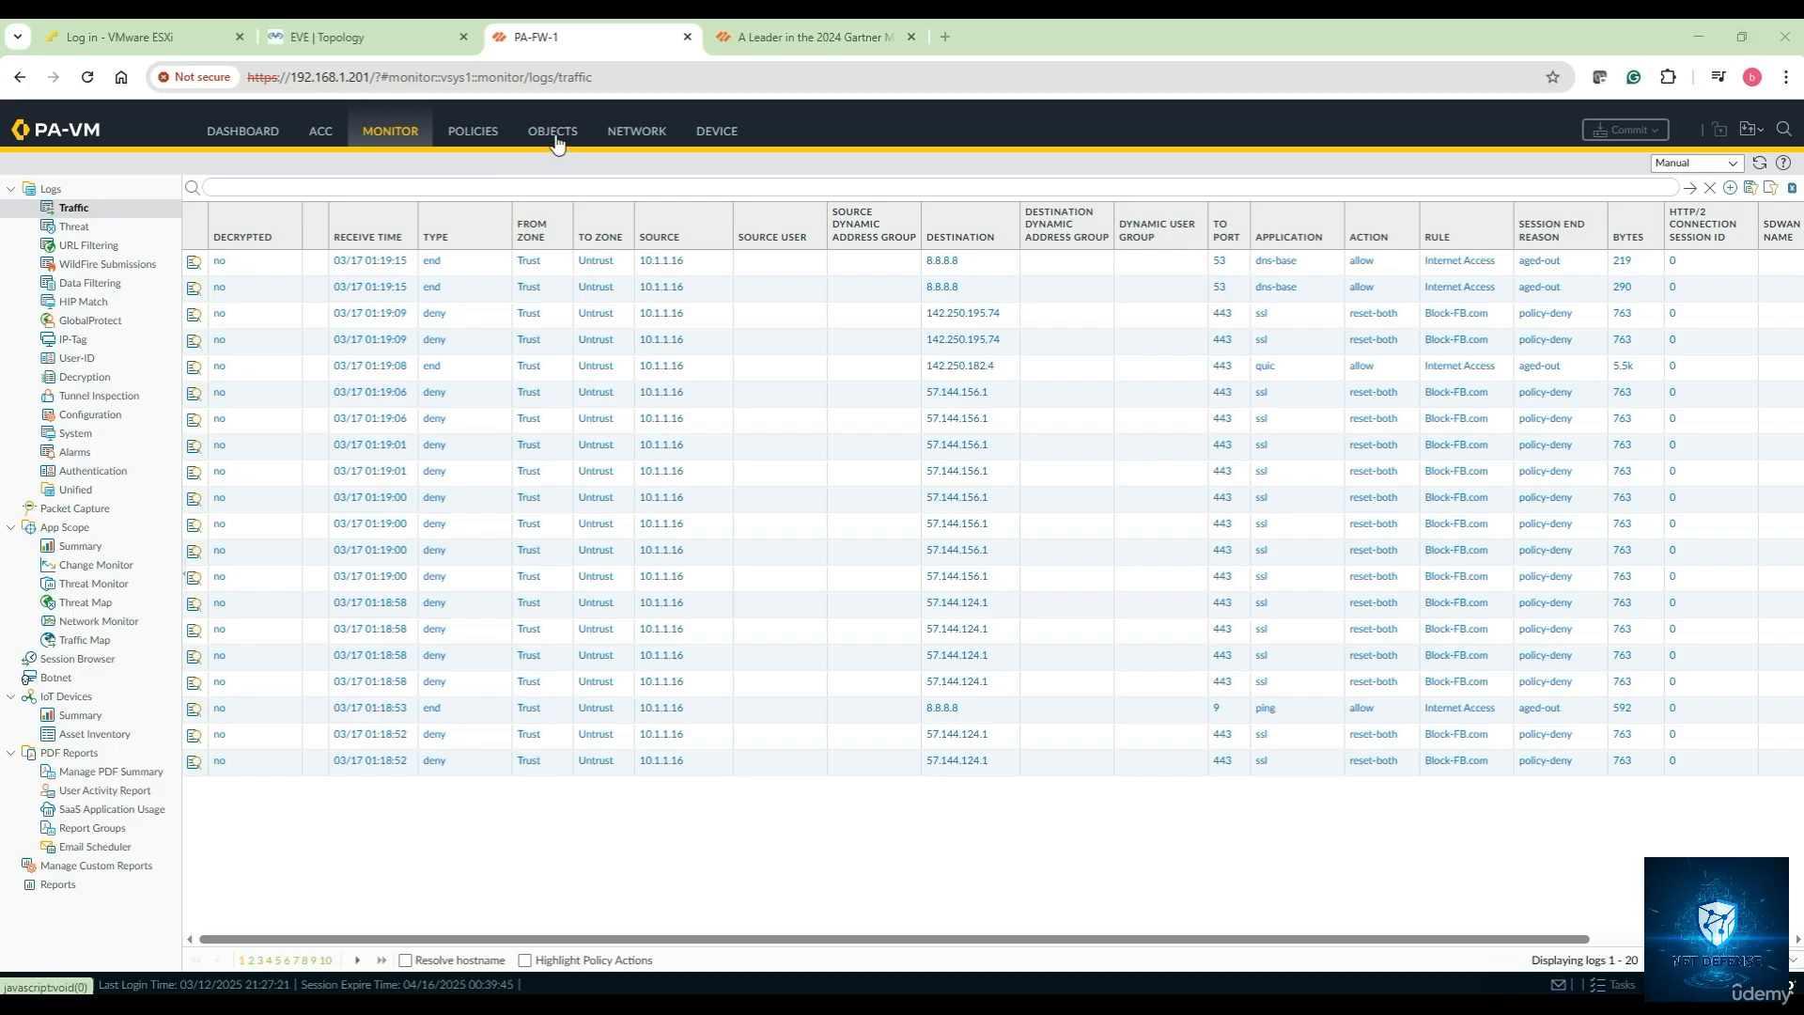
# Install the 8955-9339 Applications and Threats content from Dynamic Updates, then open Applications objects
pyautogui.click(711, 132)
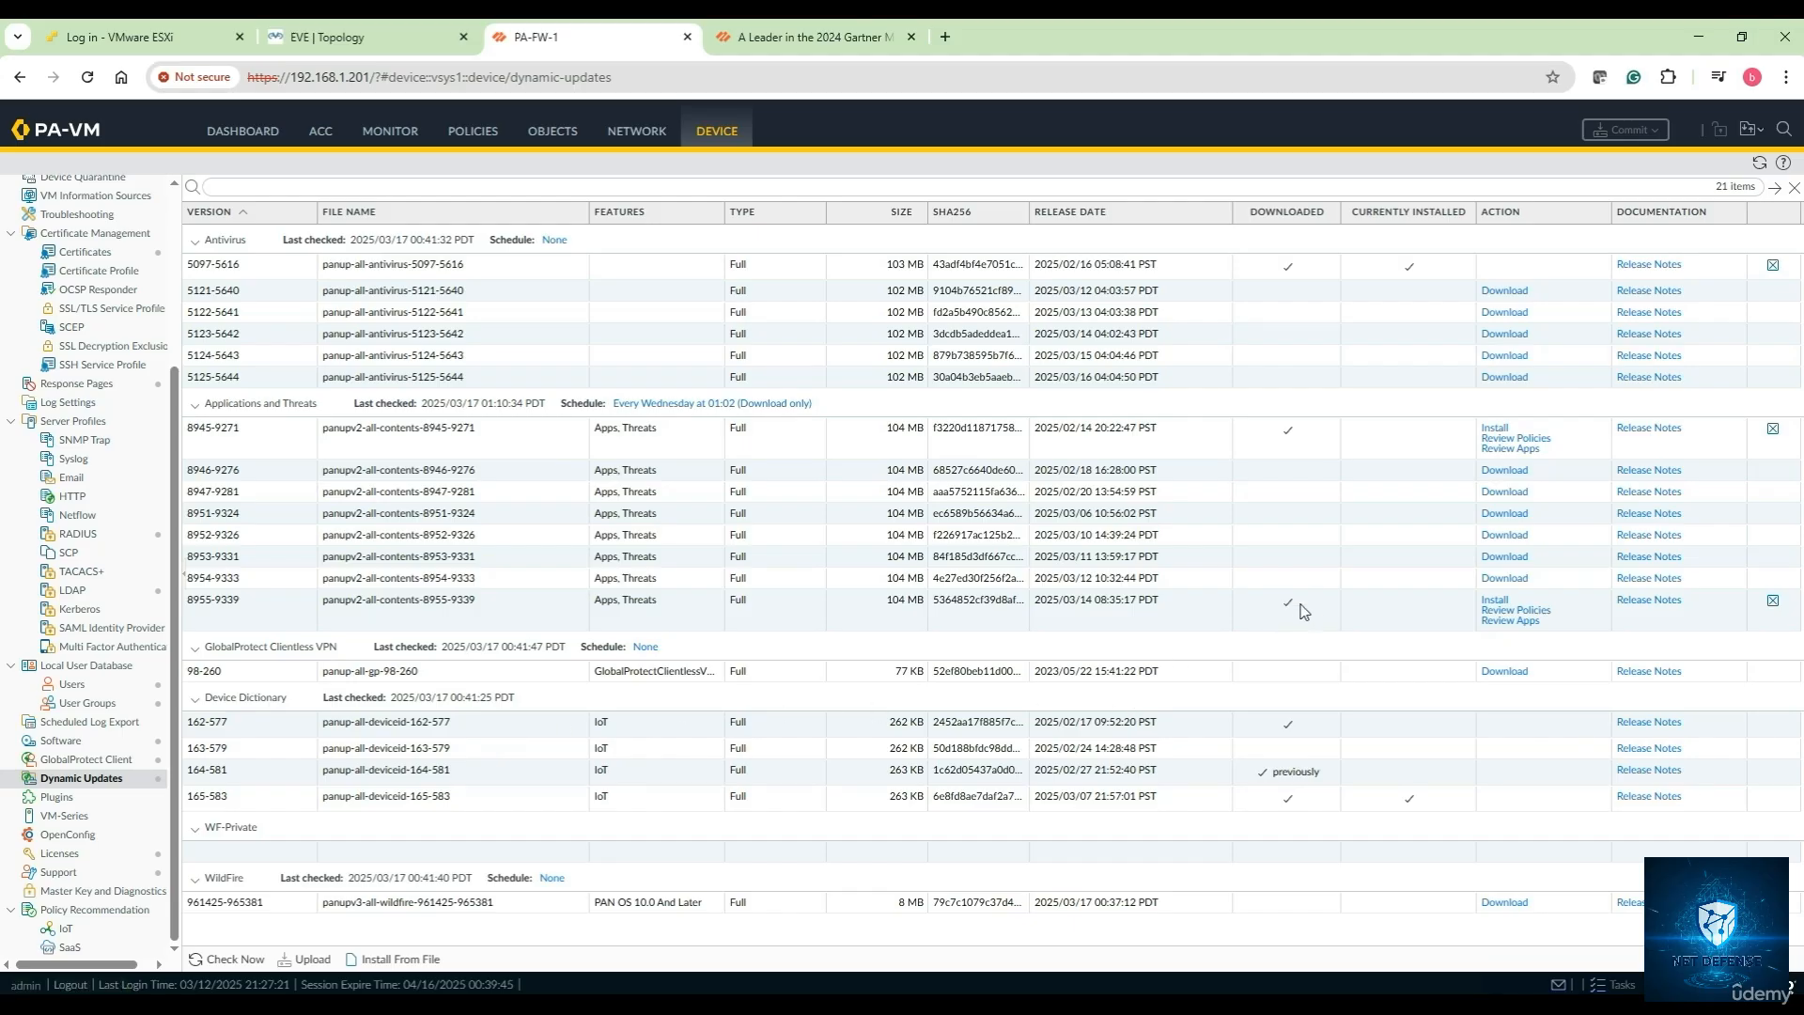
pyautogui.click(1495, 601)
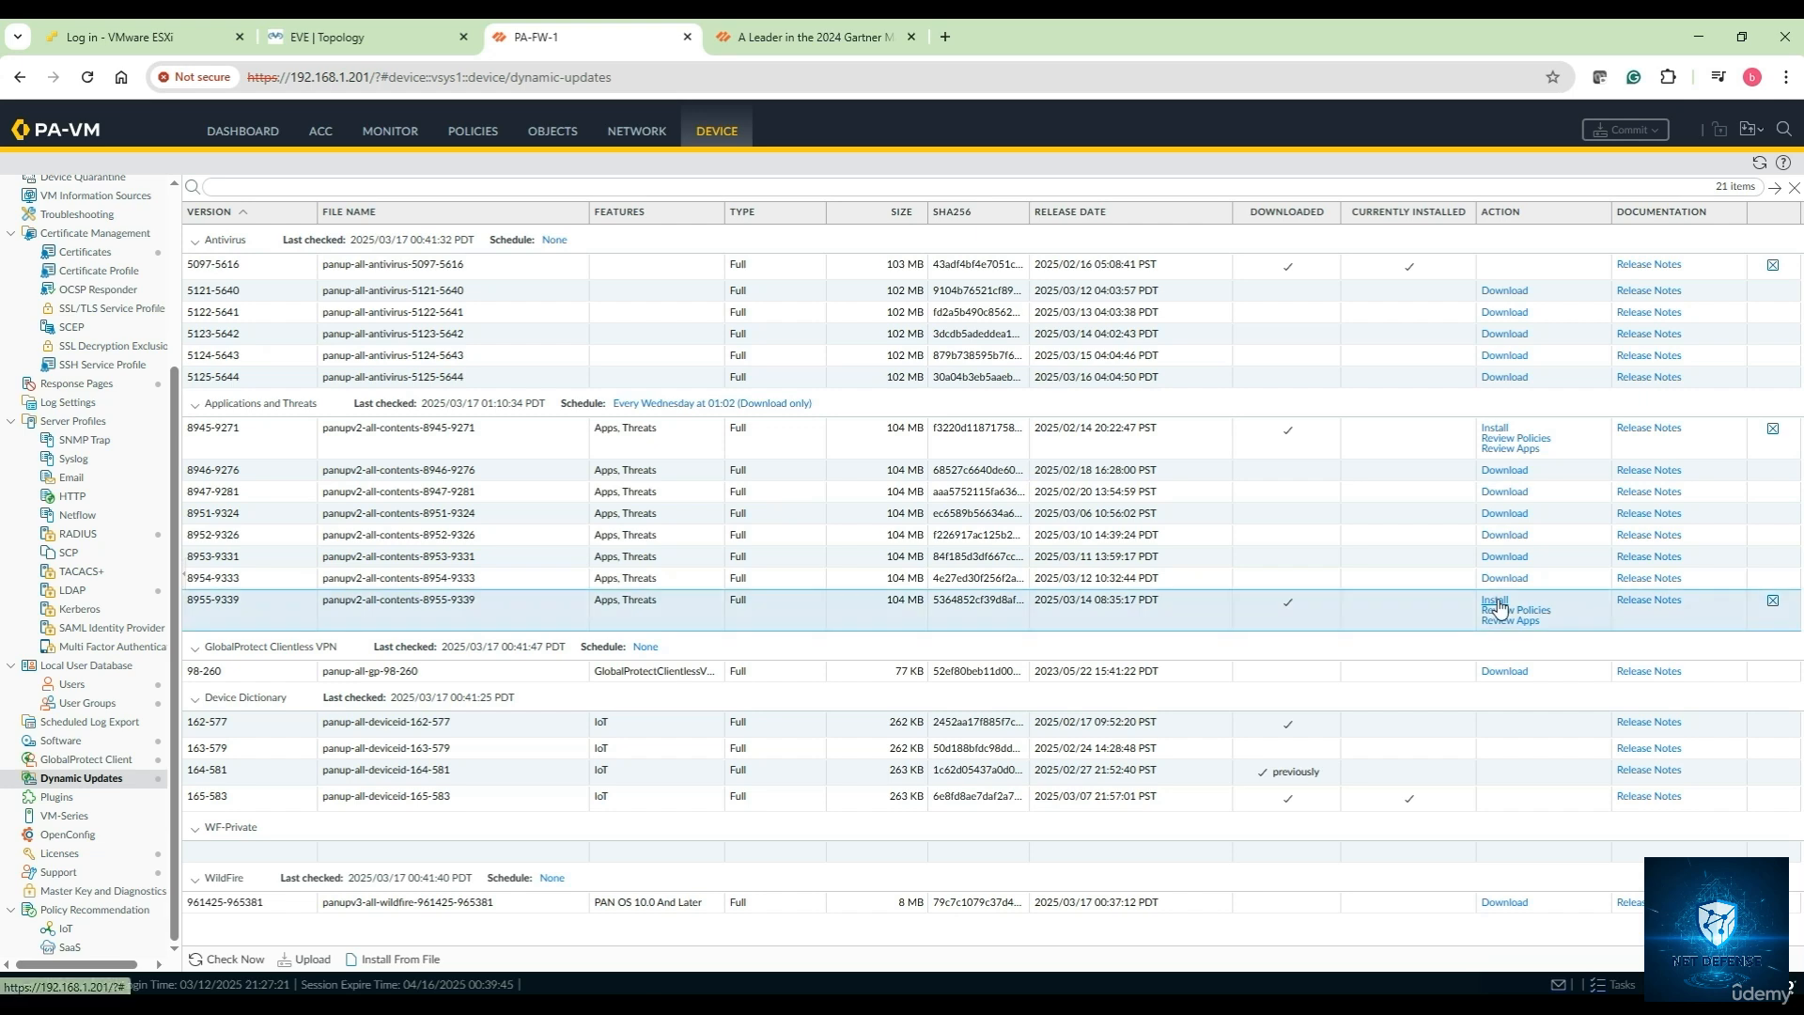
pyautogui.click(941, 578)
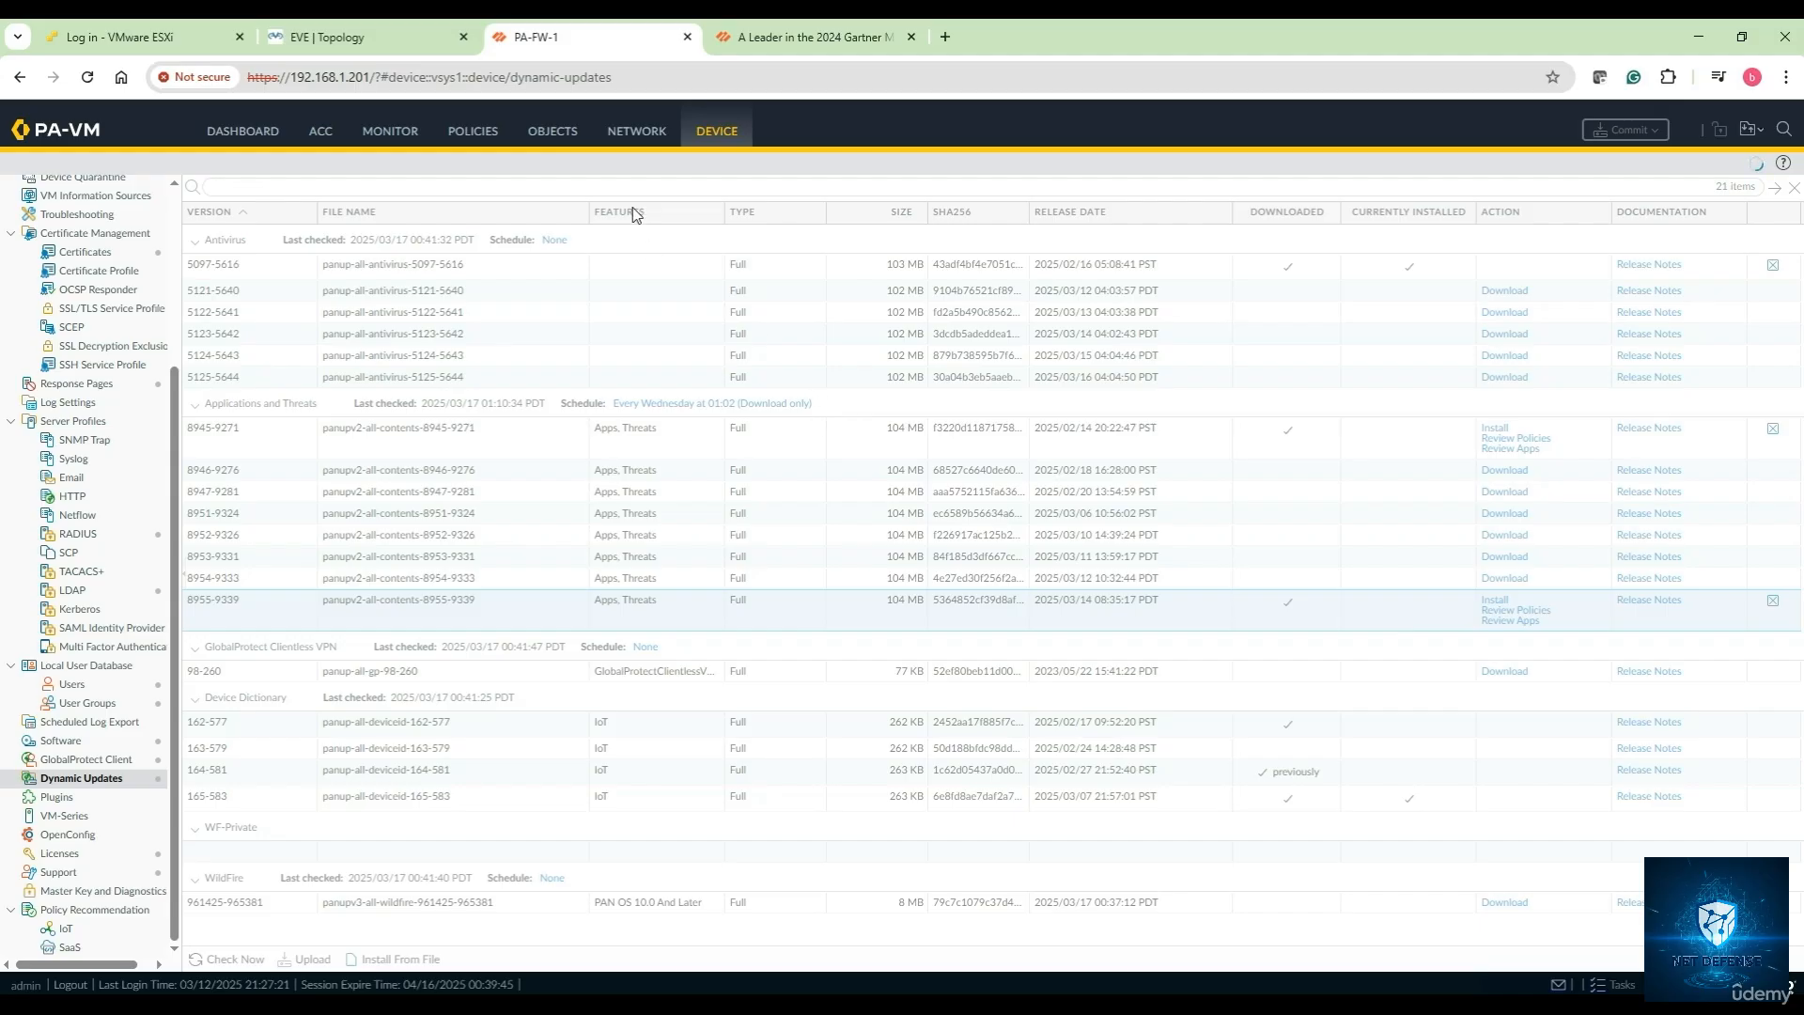
pyautogui.click(549, 134)
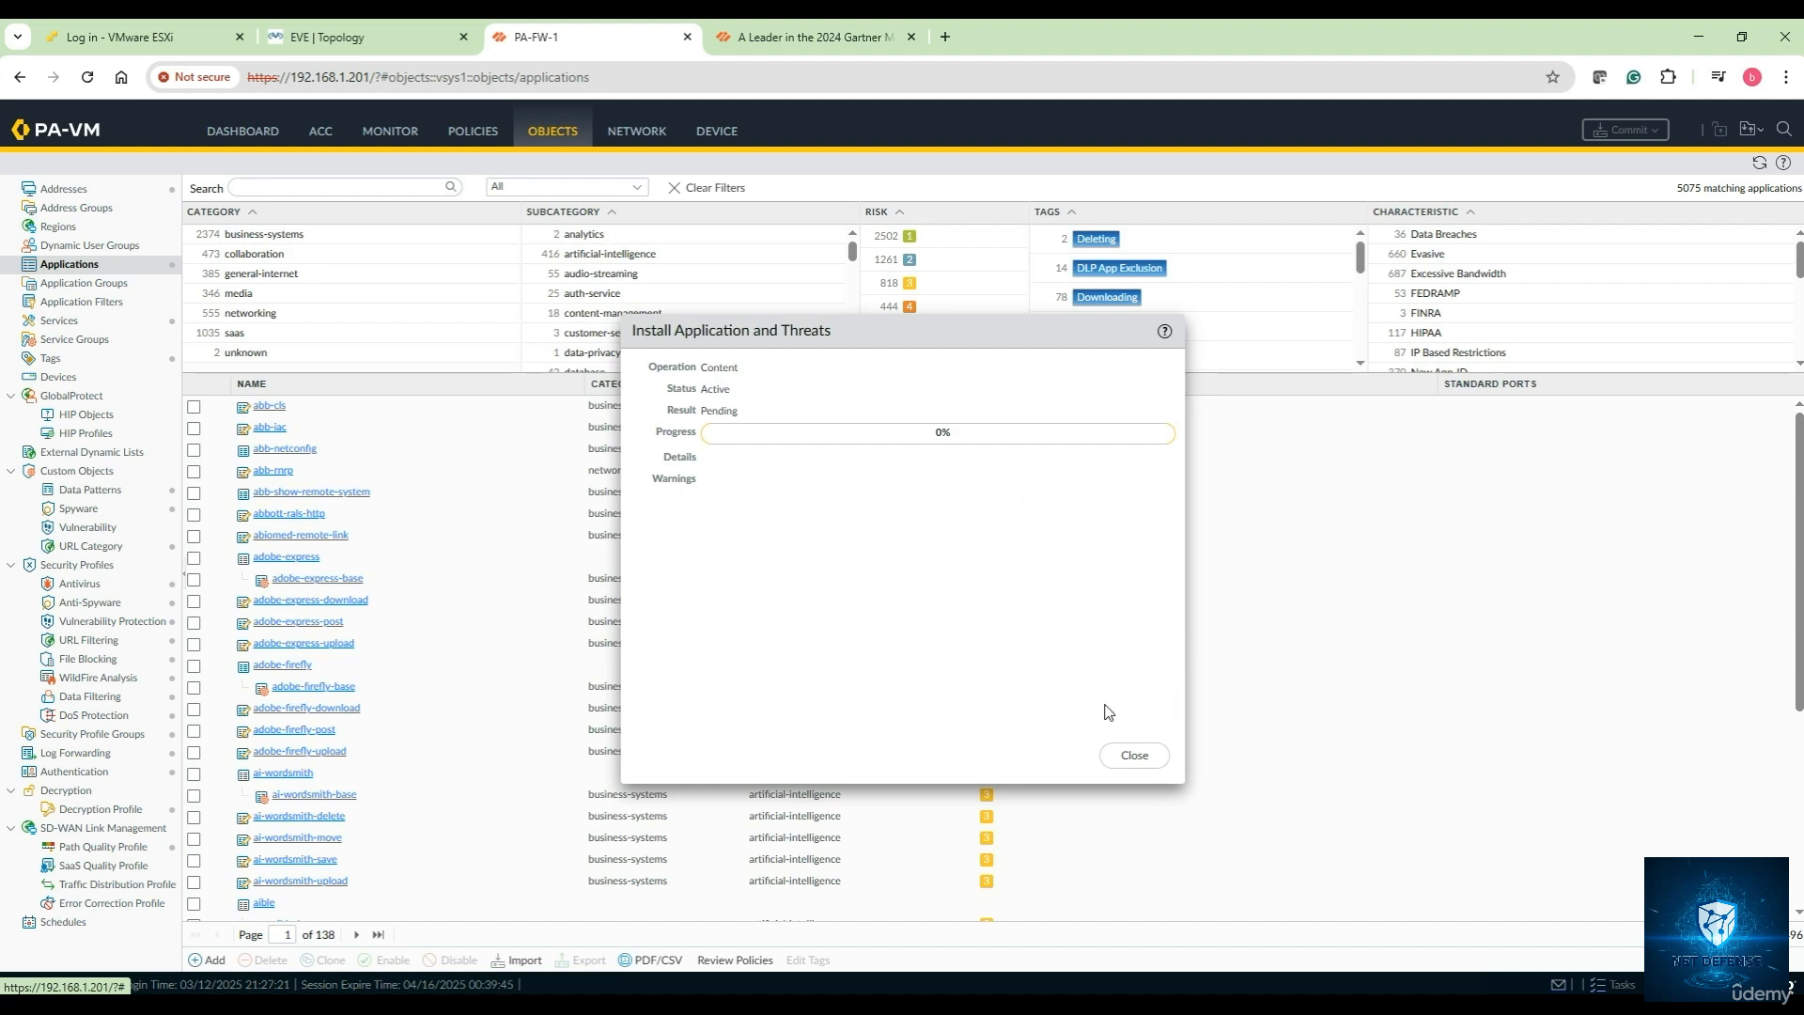
# Close the install progress window and highlight the 5075 applications count and the Category column
pyautogui.click(1135, 756)
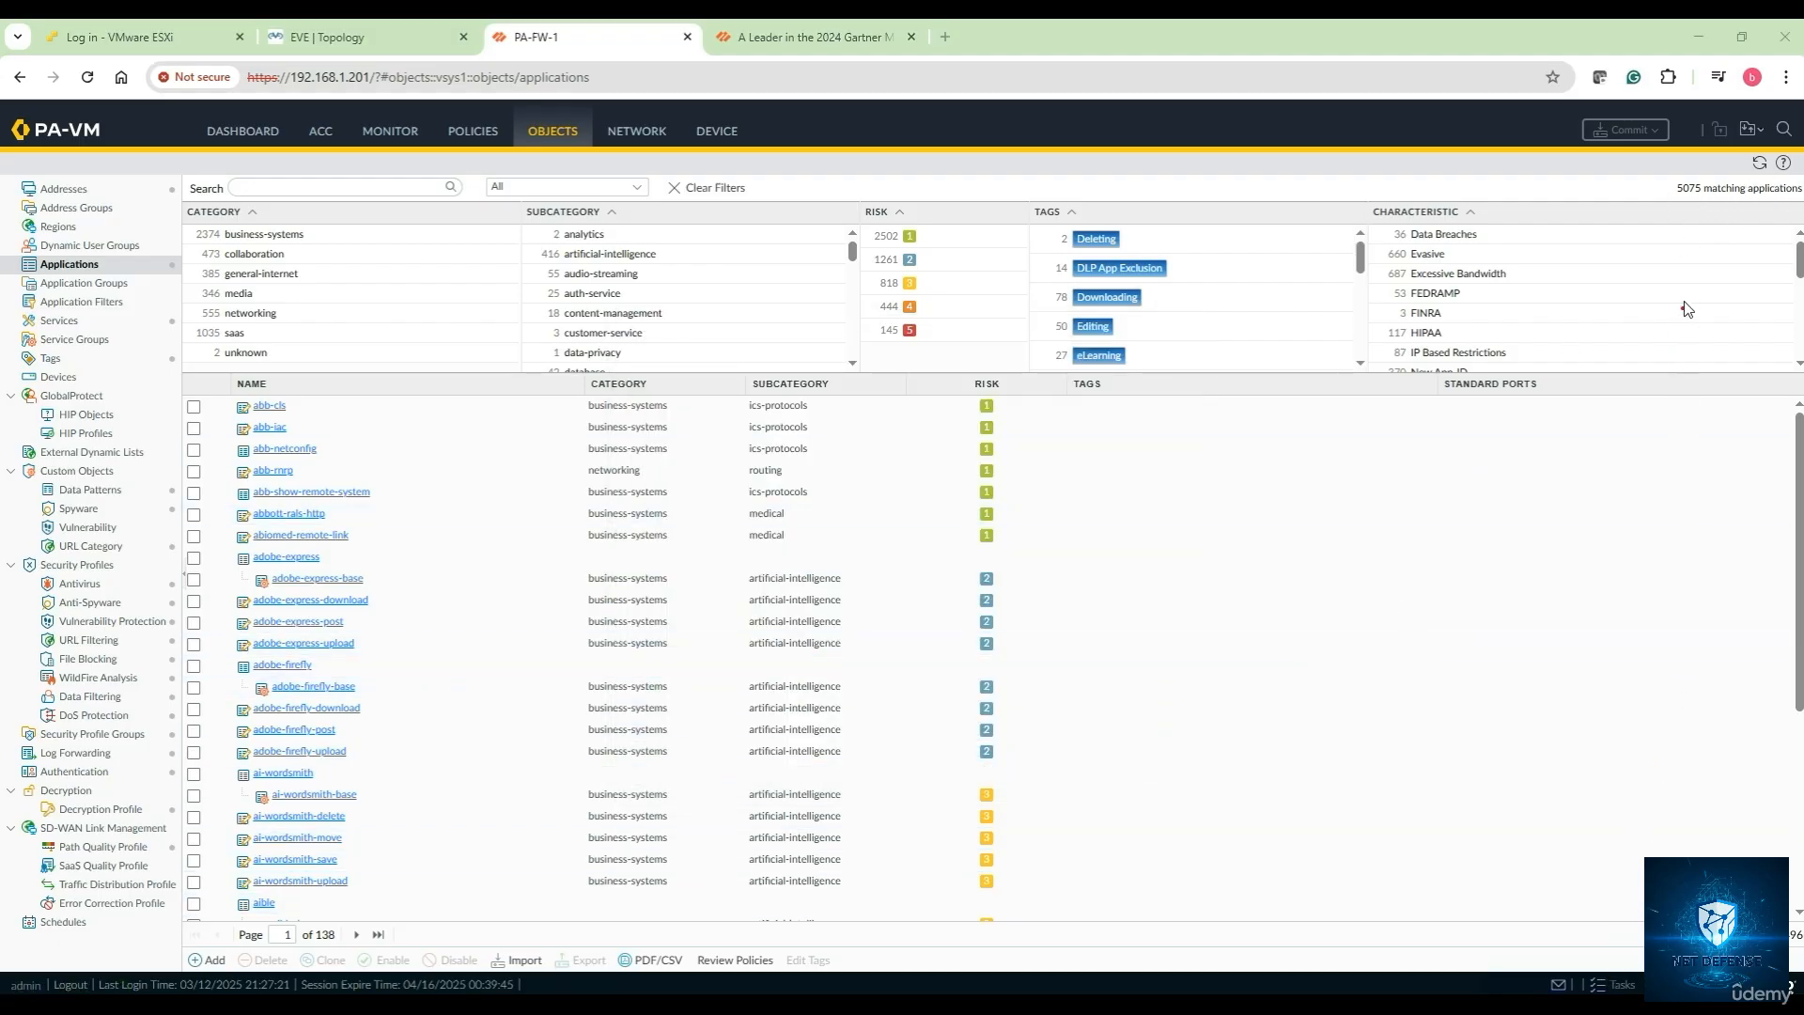
pyautogui.moveTo(1712, 175)
pyautogui.mouseDown()
pyautogui.moveTo(1659, 184)
pyautogui.moveTo(1719, 172)
pyautogui.mouseUp()
pyautogui.moveTo(189, 224); pyautogui.dragTo(183, 366)
pyautogui.moveTo(172, 237)
pyautogui.mouseDown()
pyautogui.moveTo(194, 233)
pyautogui.moveTo(193, 357)
pyautogui.mouseUp()
pyautogui.click(200, 291)
pyautogui.moveTo(1724, 173); pyautogui.dragTo(1646, 207)
# Highlight the Subcategory, Risk level counts, Tags and Characteristic filter columns
pyautogui.moveTo(521, 218)
pyautogui.mouseDown()
pyautogui.moveTo(514, 327)
pyautogui.moveTo(539, 368)
pyautogui.mouseUp()
pyautogui.moveTo(884, 204)
pyautogui.mouseDown()
pyautogui.moveTo(947, 343)
pyautogui.moveTo(869, 362)
pyautogui.moveTo(857, 205)
pyautogui.moveTo(890, 193)
pyautogui.mouseUp()
pyautogui.moveTo(920, 320)
pyautogui.mouseDown()
pyautogui.moveTo(934, 338)
pyautogui.moveTo(904, 347)
pyautogui.mouseUp()
pyautogui.moveTo(914, 215); pyautogui.dragTo(933, 246)
pyautogui.click(944, 265)
pyautogui.moveTo(1136, 212)
pyautogui.mouseDown()
pyautogui.moveTo(1203, 340)
pyautogui.moveTo(1176, 361)
pyautogui.mouseUp()
pyautogui.click(1363, 369)
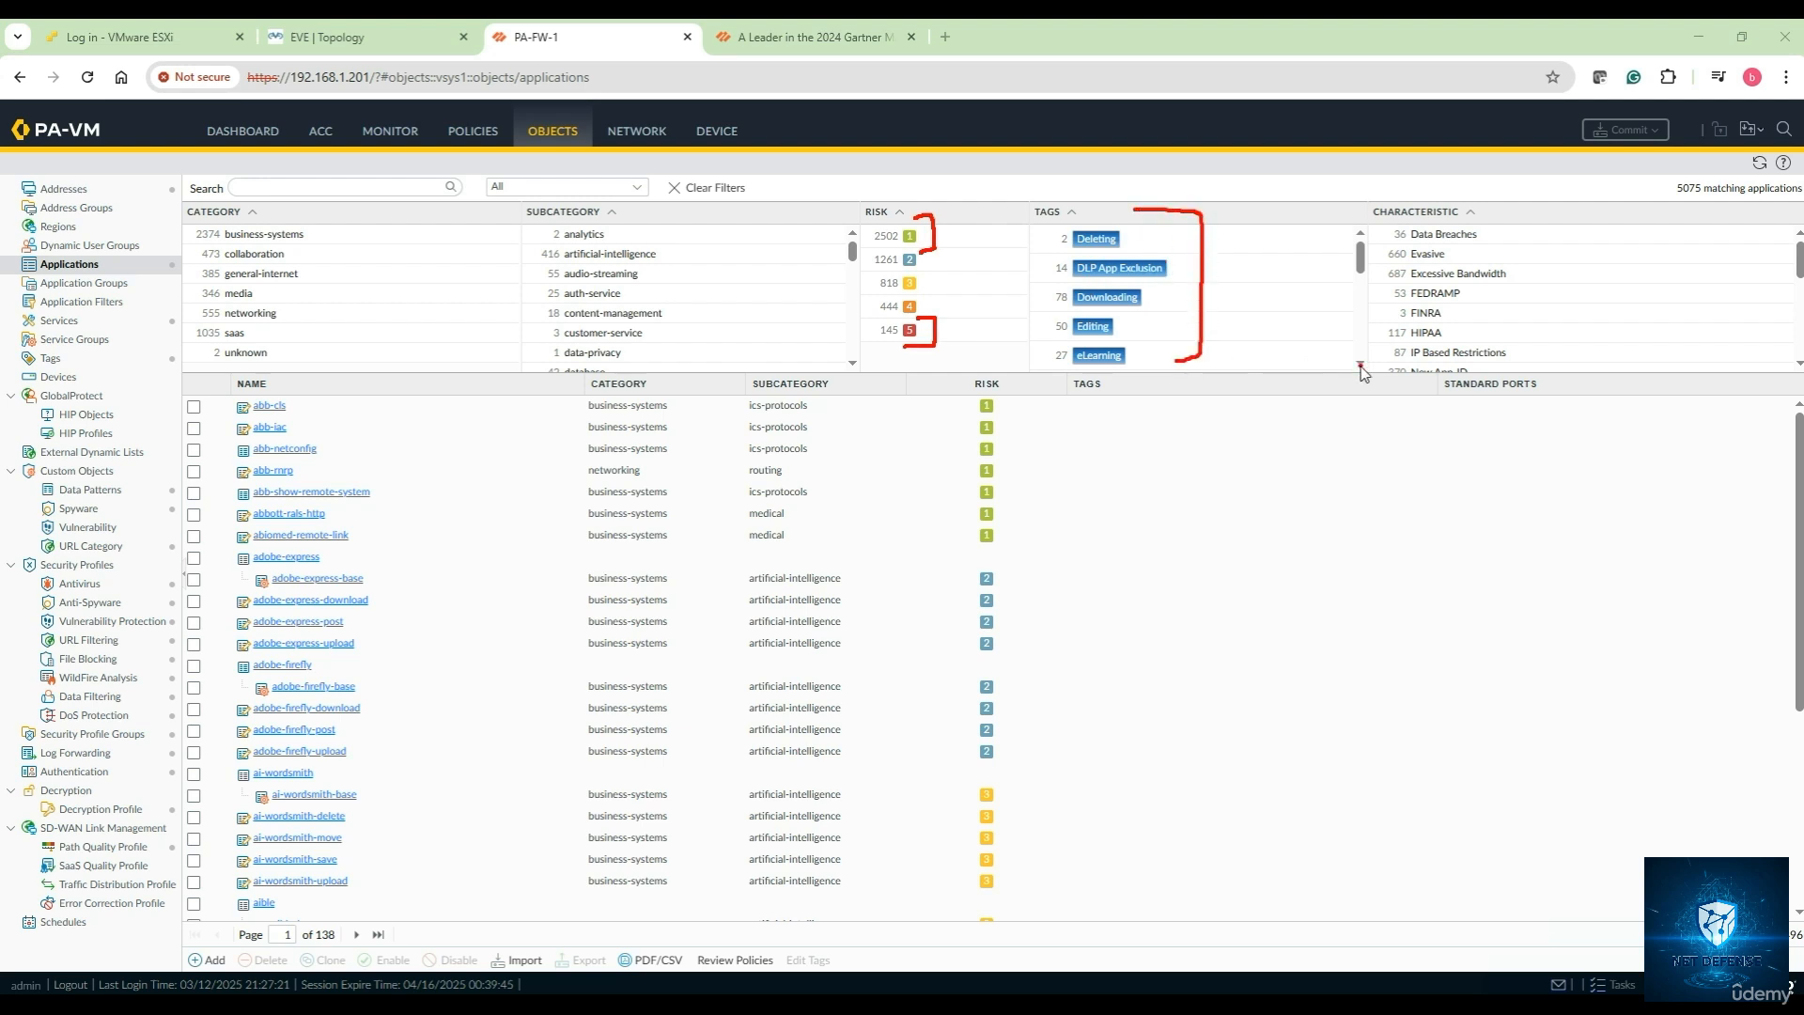
pyautogui.click(1180, 346)
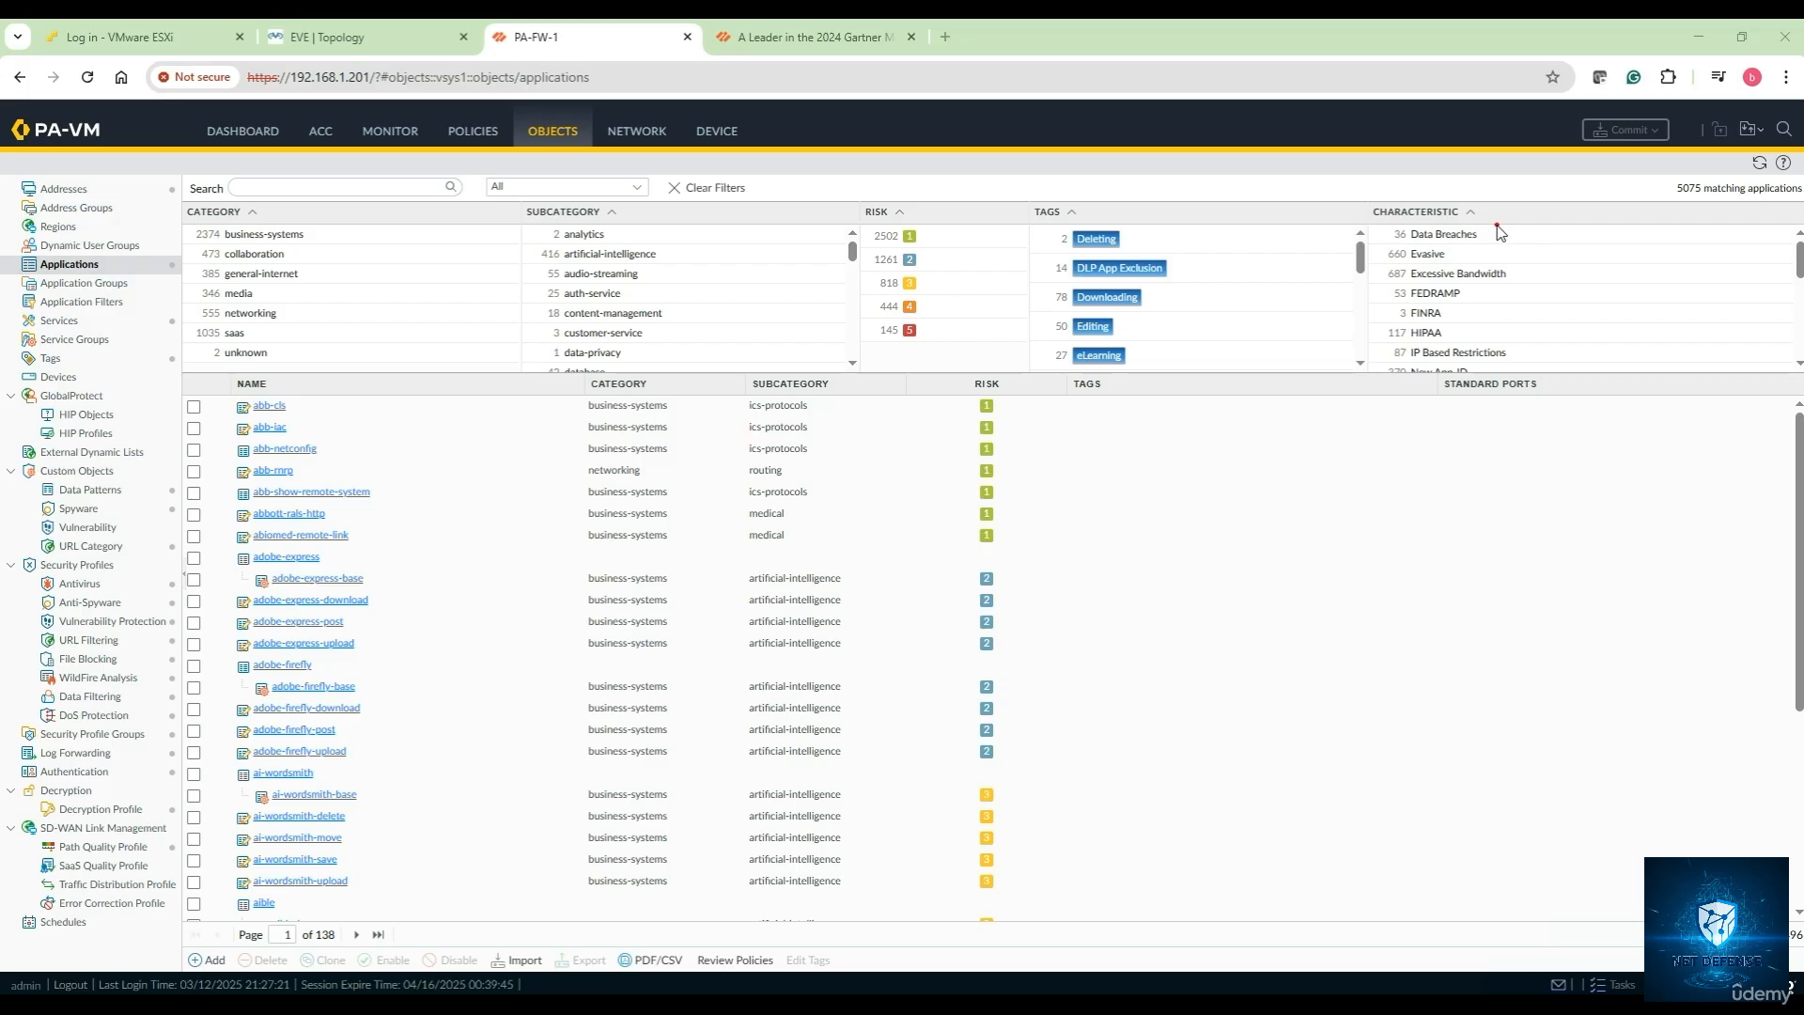
pyautogui.moveTo(1497, 226)
pyautogui.mouseDown()
pyautogui.moveTo(1520, 222)
pyautogui.moveTo(1539, 301)
pyautogui.moveTo(1530, 374)
pyautogui.mouseUp()
# Filter to the general-internet category and internet-utility subcategory, then page to page 3
pyautogui.click(252, 275)
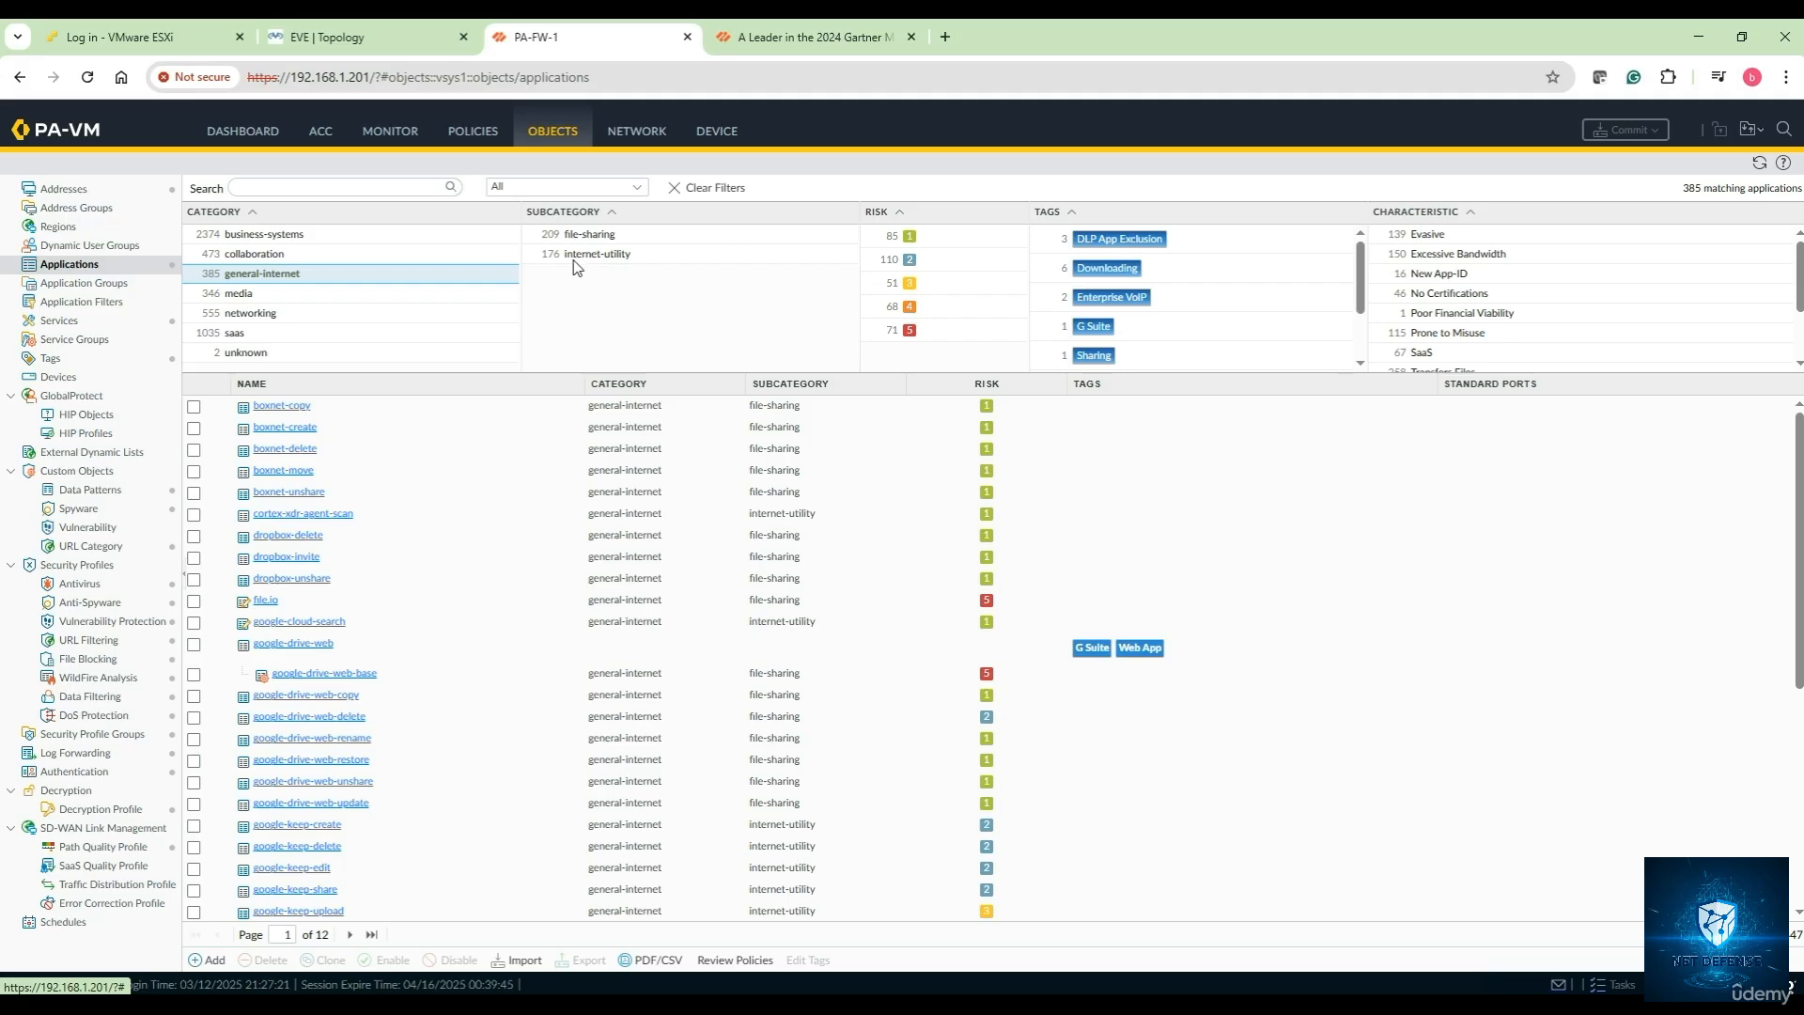
pyautogui.click(593, 259)
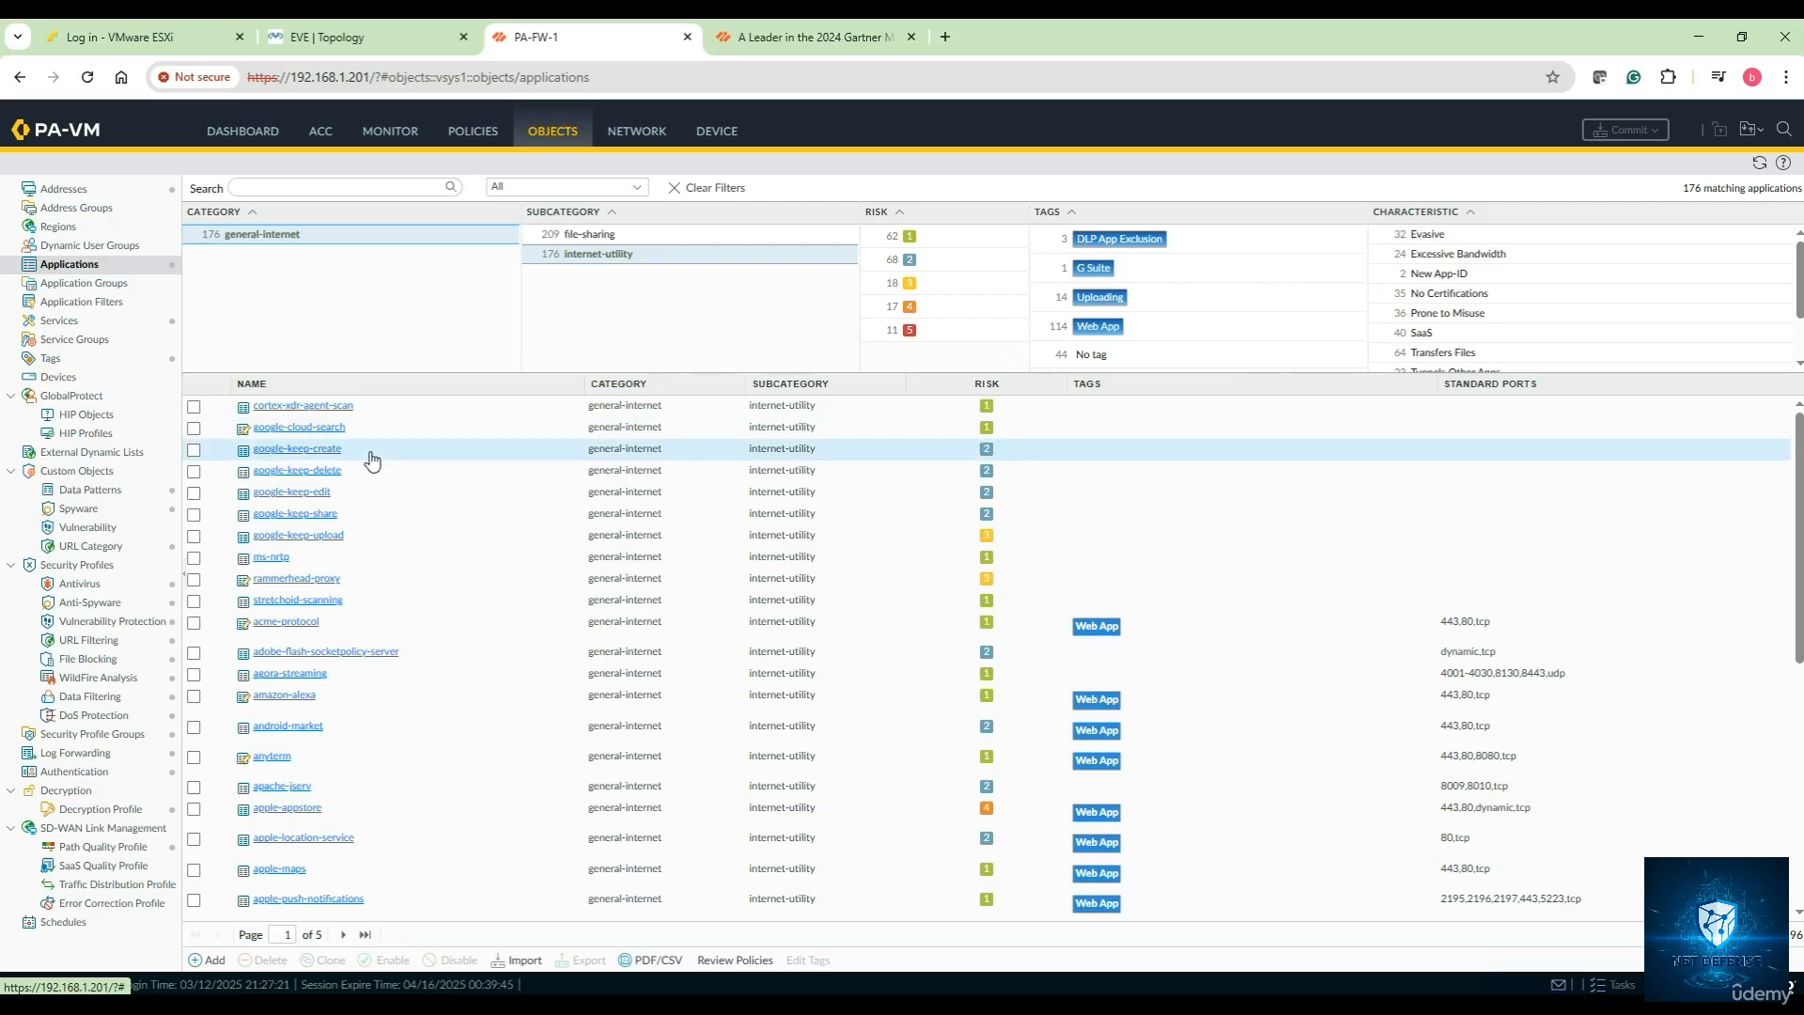
pyautogui.scroll(-10, 373, 459)
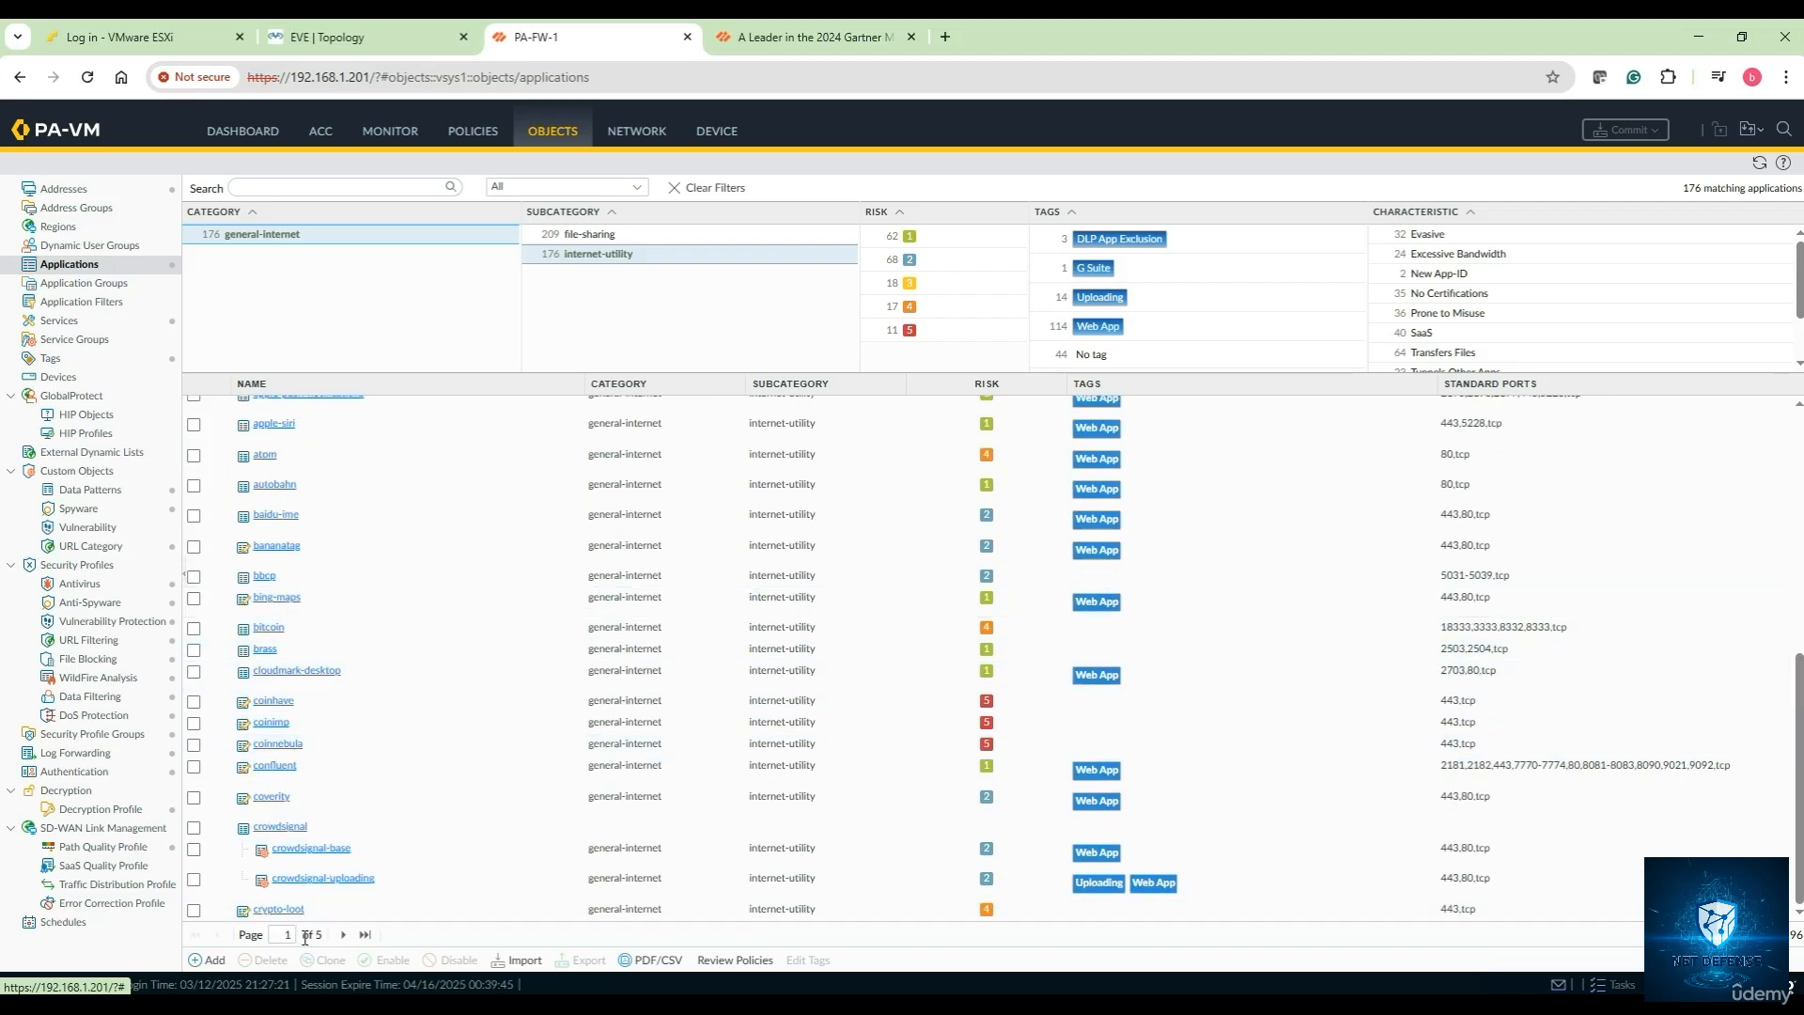
pyautogui.click(343, 934)
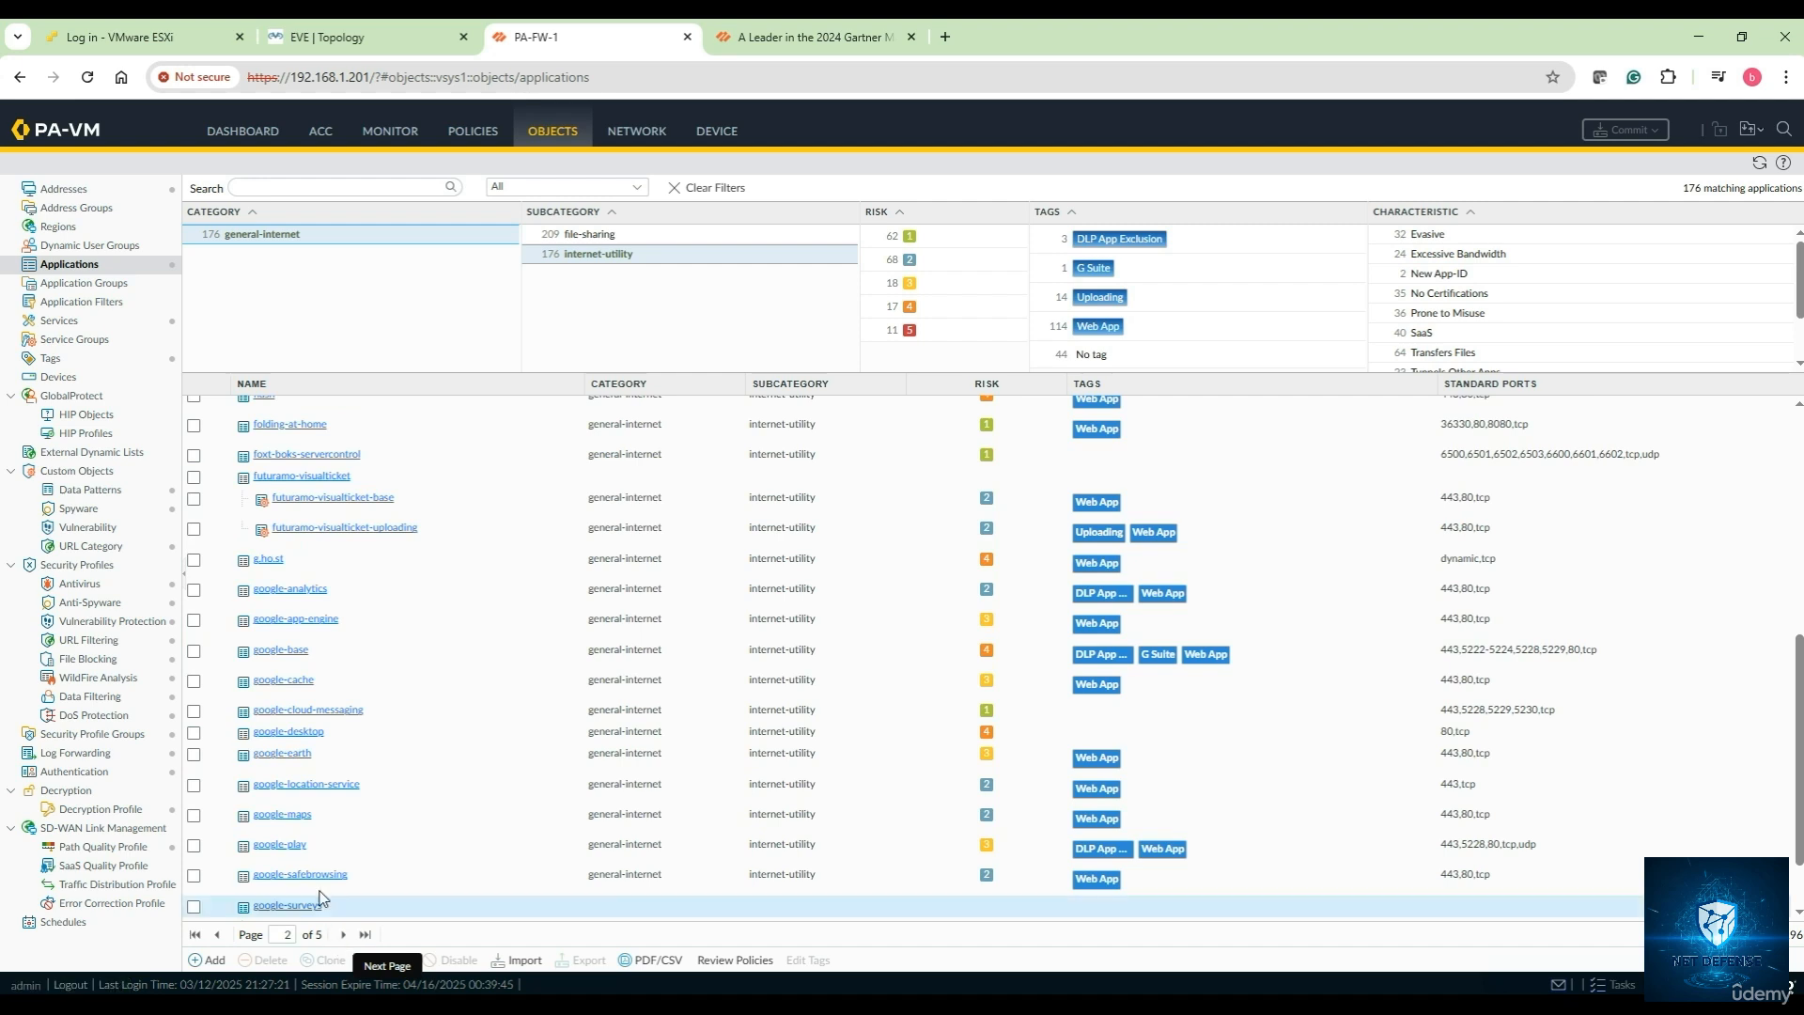
pyautogui.click(343, 934)
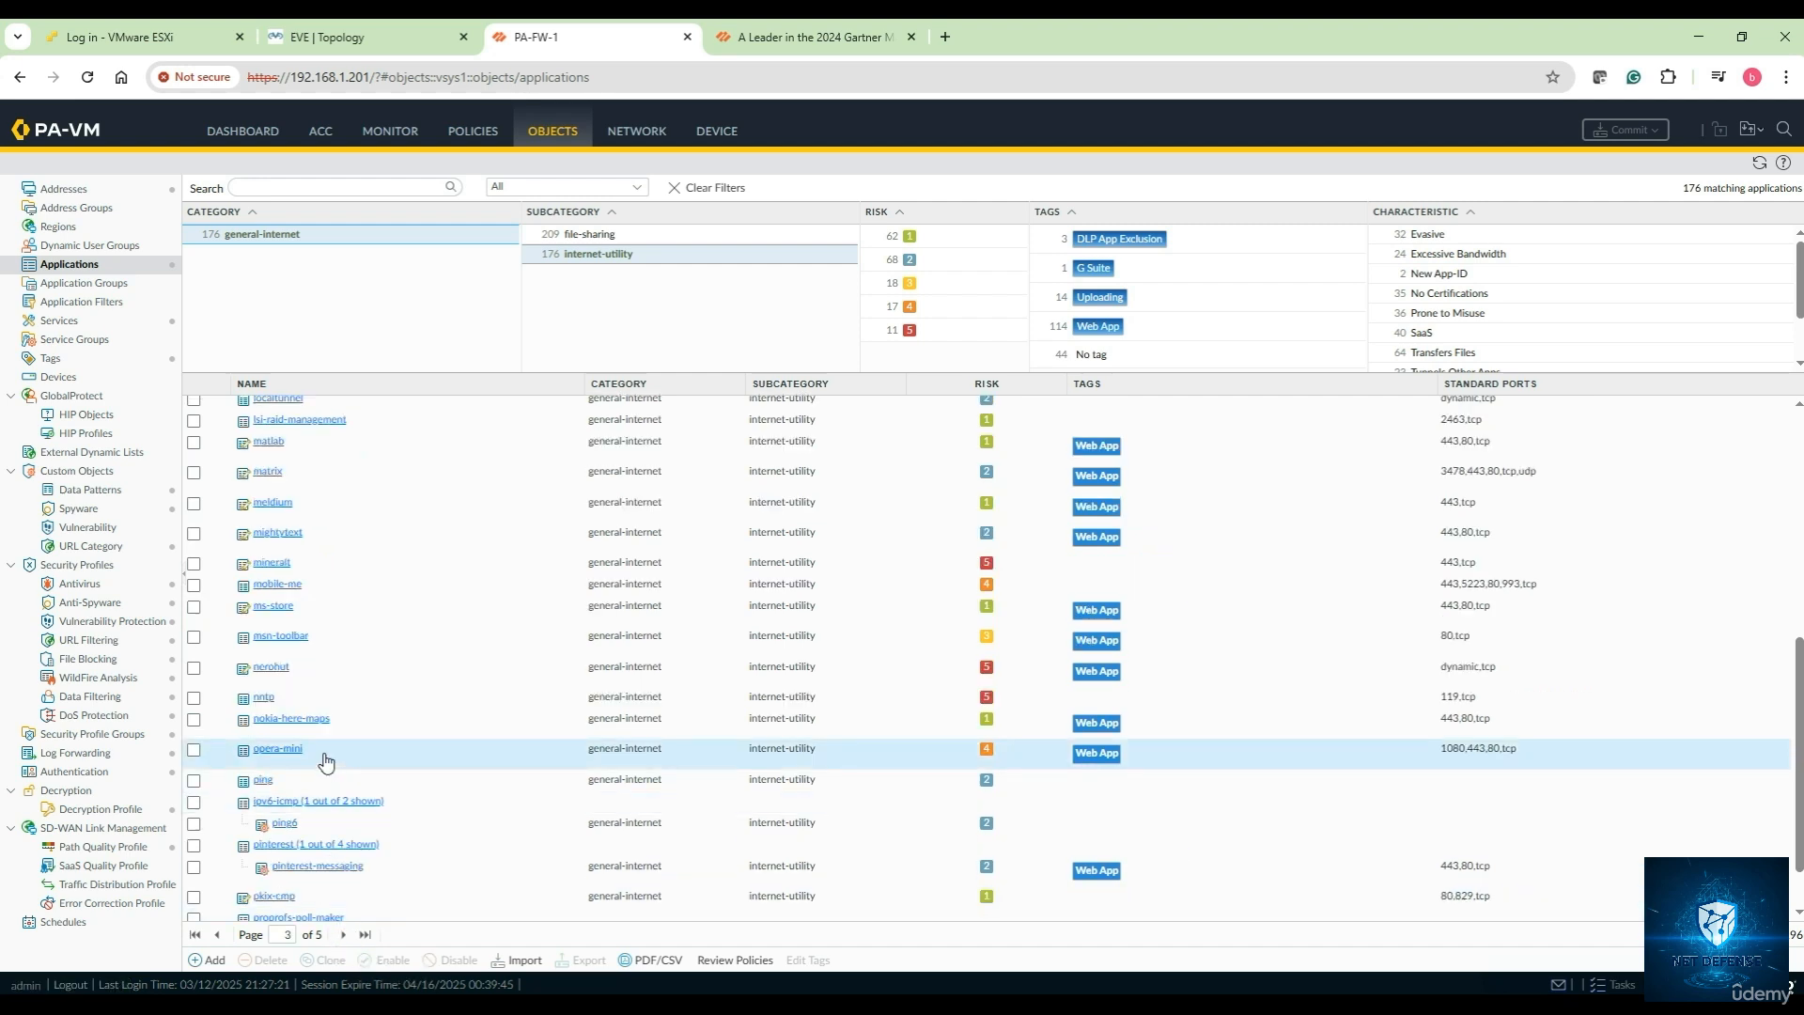
pyautogui.scroll(5, 326, 761)
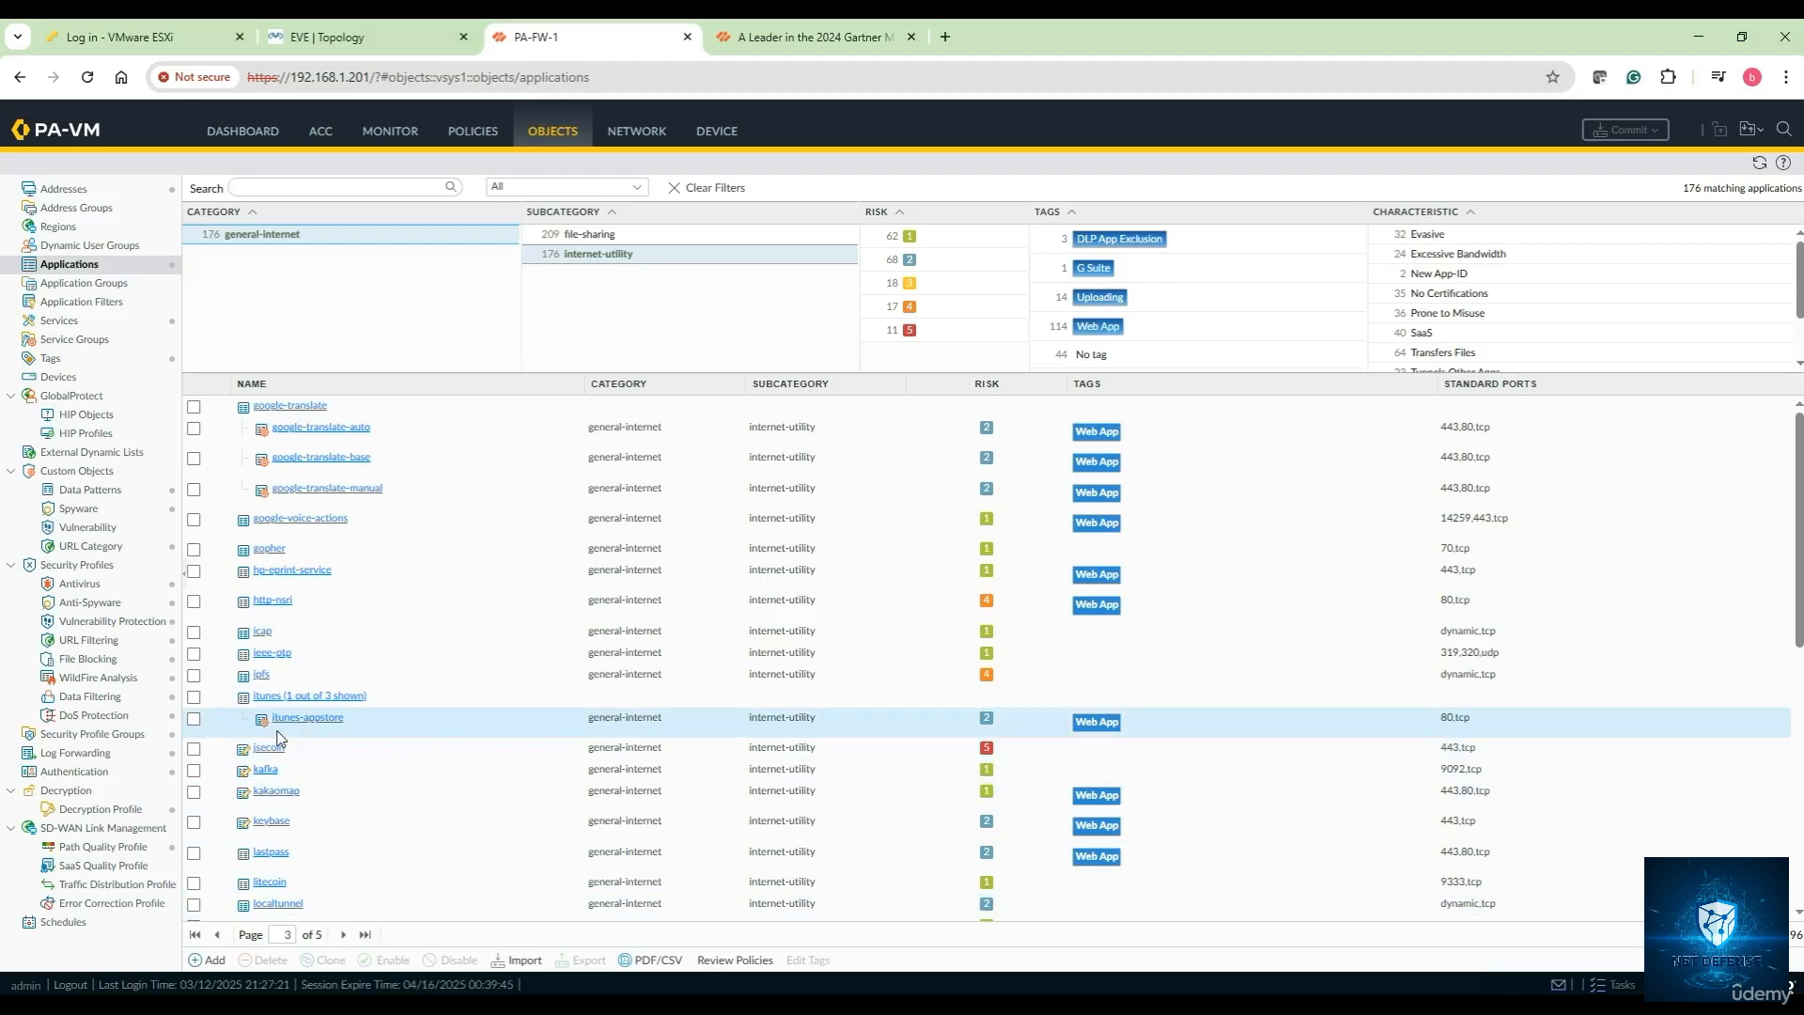
pyautogui.click(275, 632)
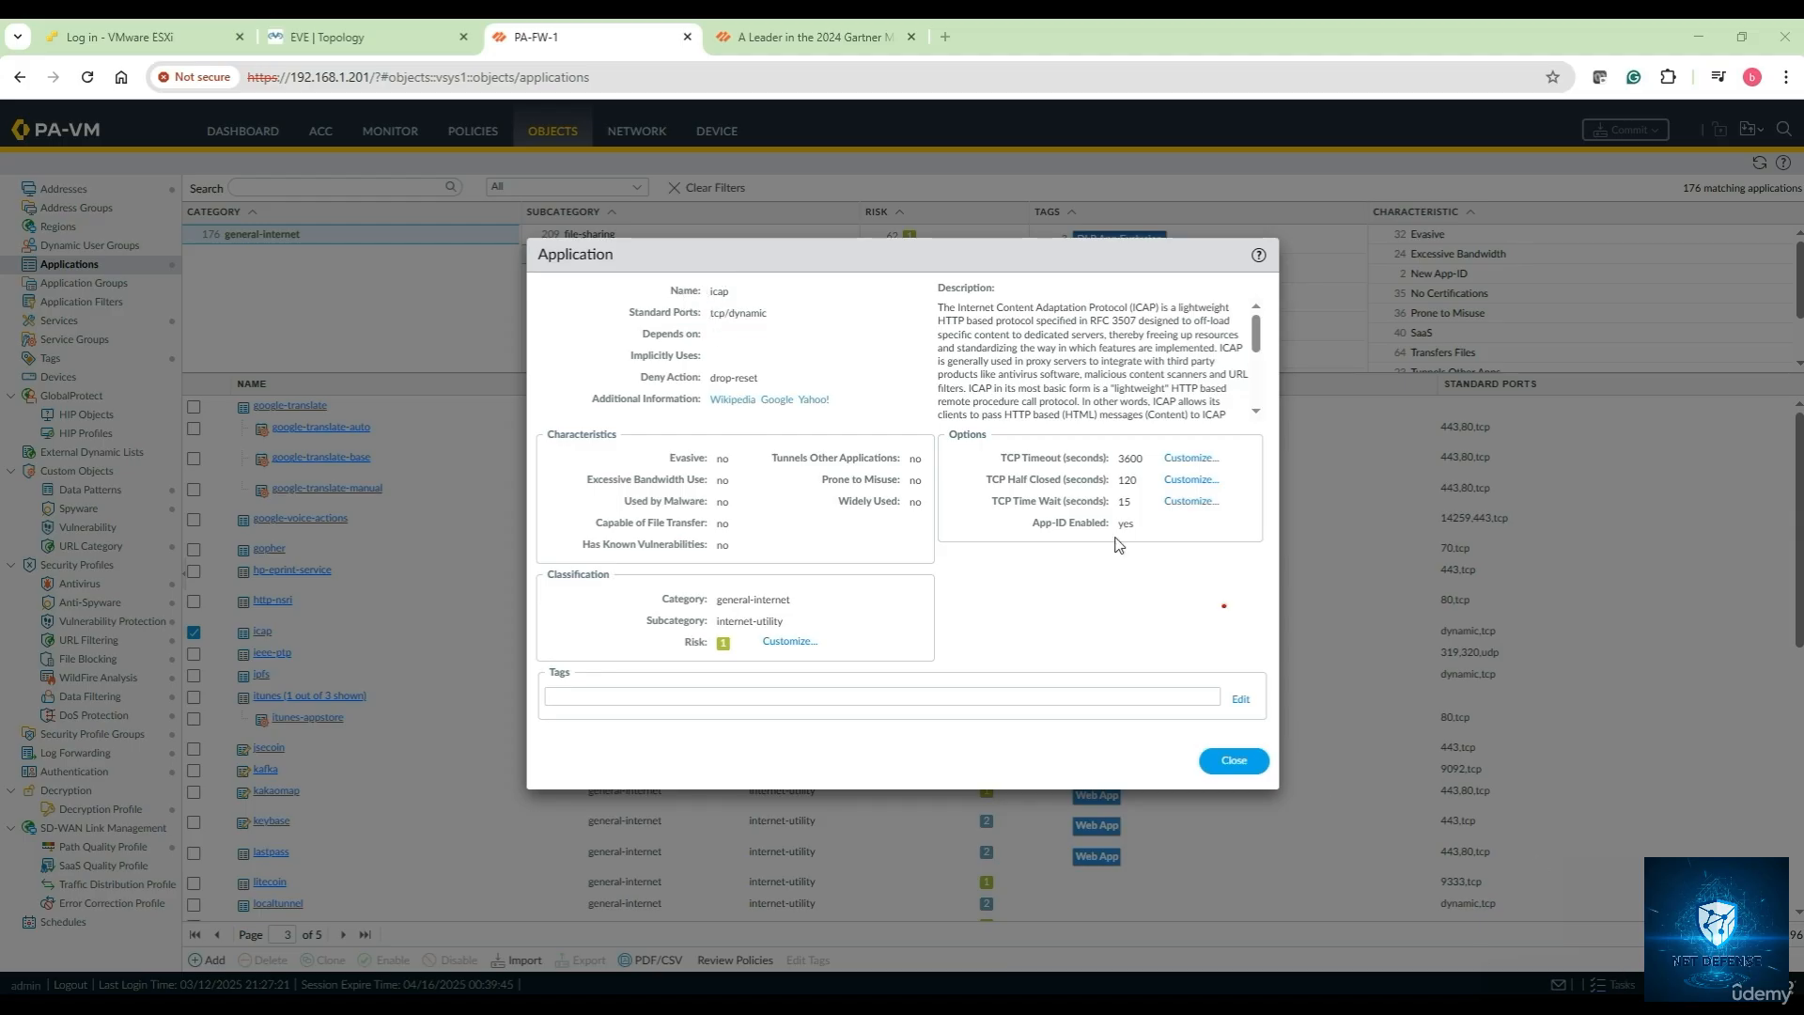
pyautogui.moveTo(774, 264)
pyautogui.mouseDown()
pyautogui.moveTo(736, 285)
pyautogui.moveTo(780, 325)
pyautogui.moveTo(738, 328)
pyautogui.mouseUp()
pyautogui.moveTo(731, 355)
pyautogui.mouseDown()
pyautogui.moveTo(777, 387)
pyautogui.moveTo(686, 394)
pyautogui.moveTo(700, 359)
pyautogui.moveTo(742, 355)
pyautogui.mouseUp()
pyautogui.moveTo(827, 415); pyautogui.dragTo(832, 413)
pyautogui.moveTo(563, 436); pyautogui.dragTo(569, 544)
pyautogui.moveTo(625, 646); pyautogui.dragTo(666, 646)
pyautogui.moveTo(905, 287); pyautogui.dragTo(912, 429)
pyautogui.moveTo(979, 449)
pyautogui.mouseDown()
pyautogui.moveTo(966, 498)
pyautogui.moveTo(993, 529)
pyautogui.mouseUp()
pyautogui.click(1233, 760)
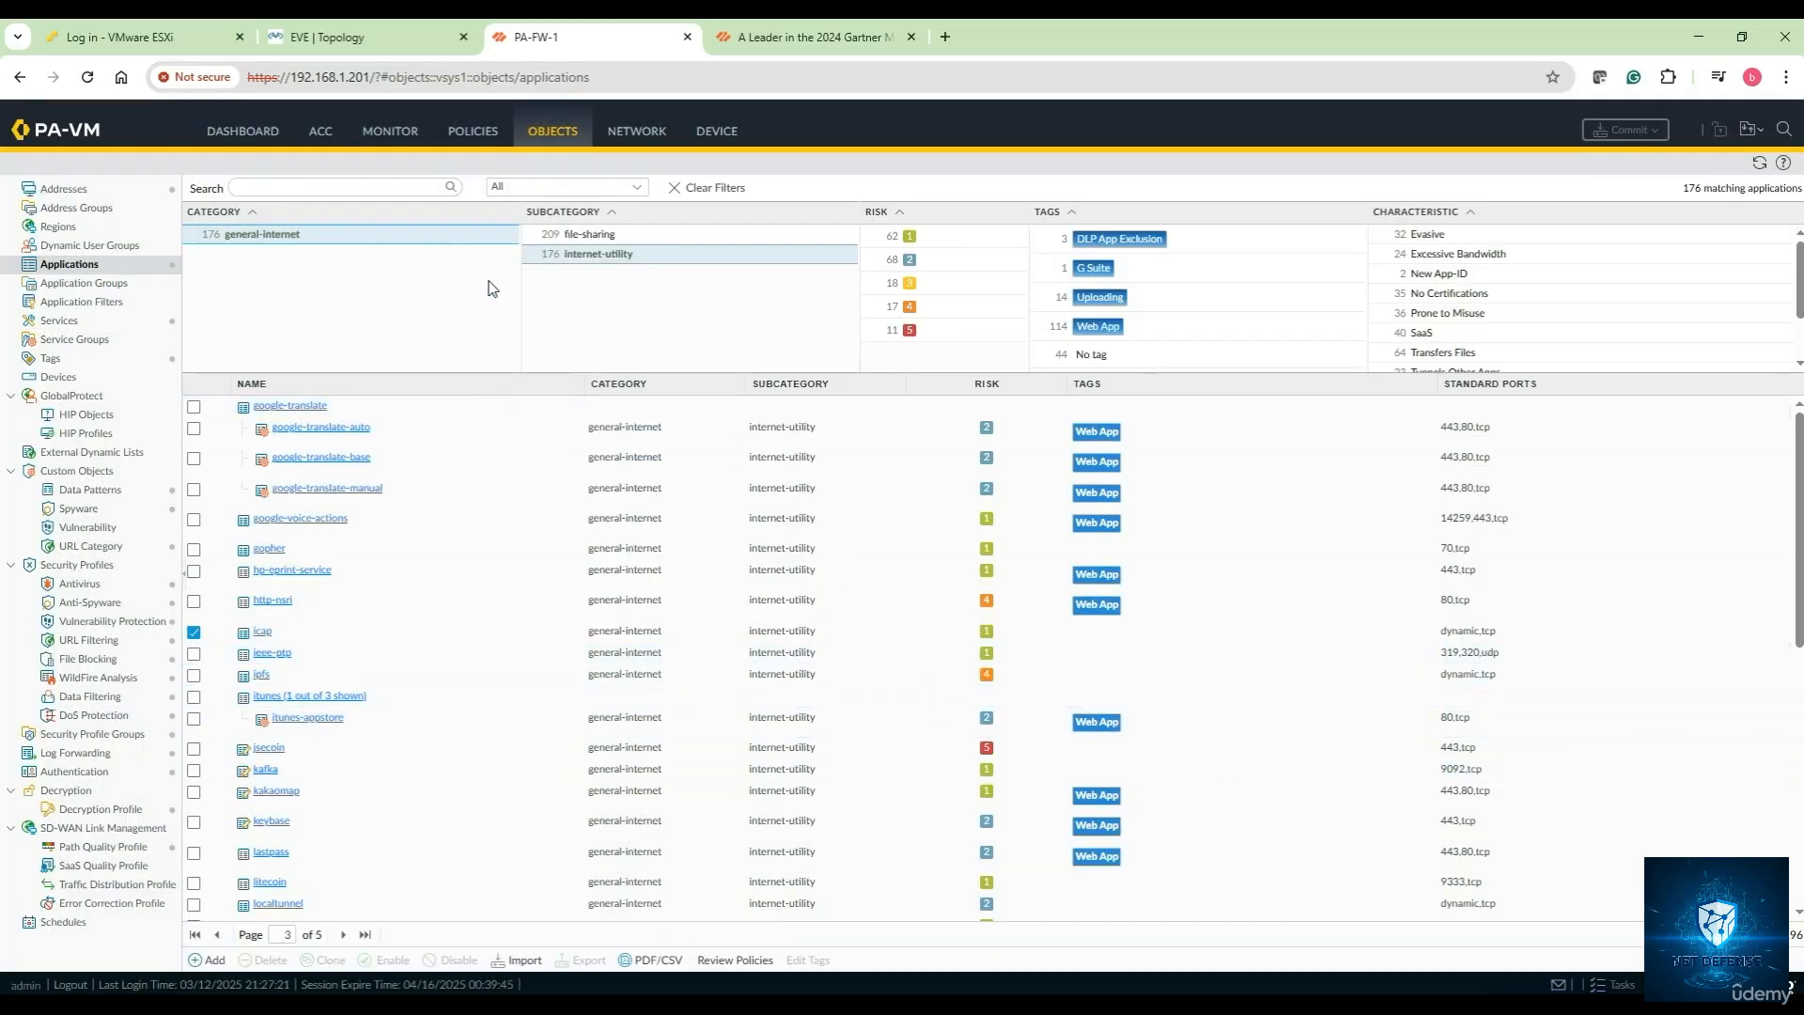
# Clear the filters and show only the 552 networking-category applications
pyautogui.click(692, 188)
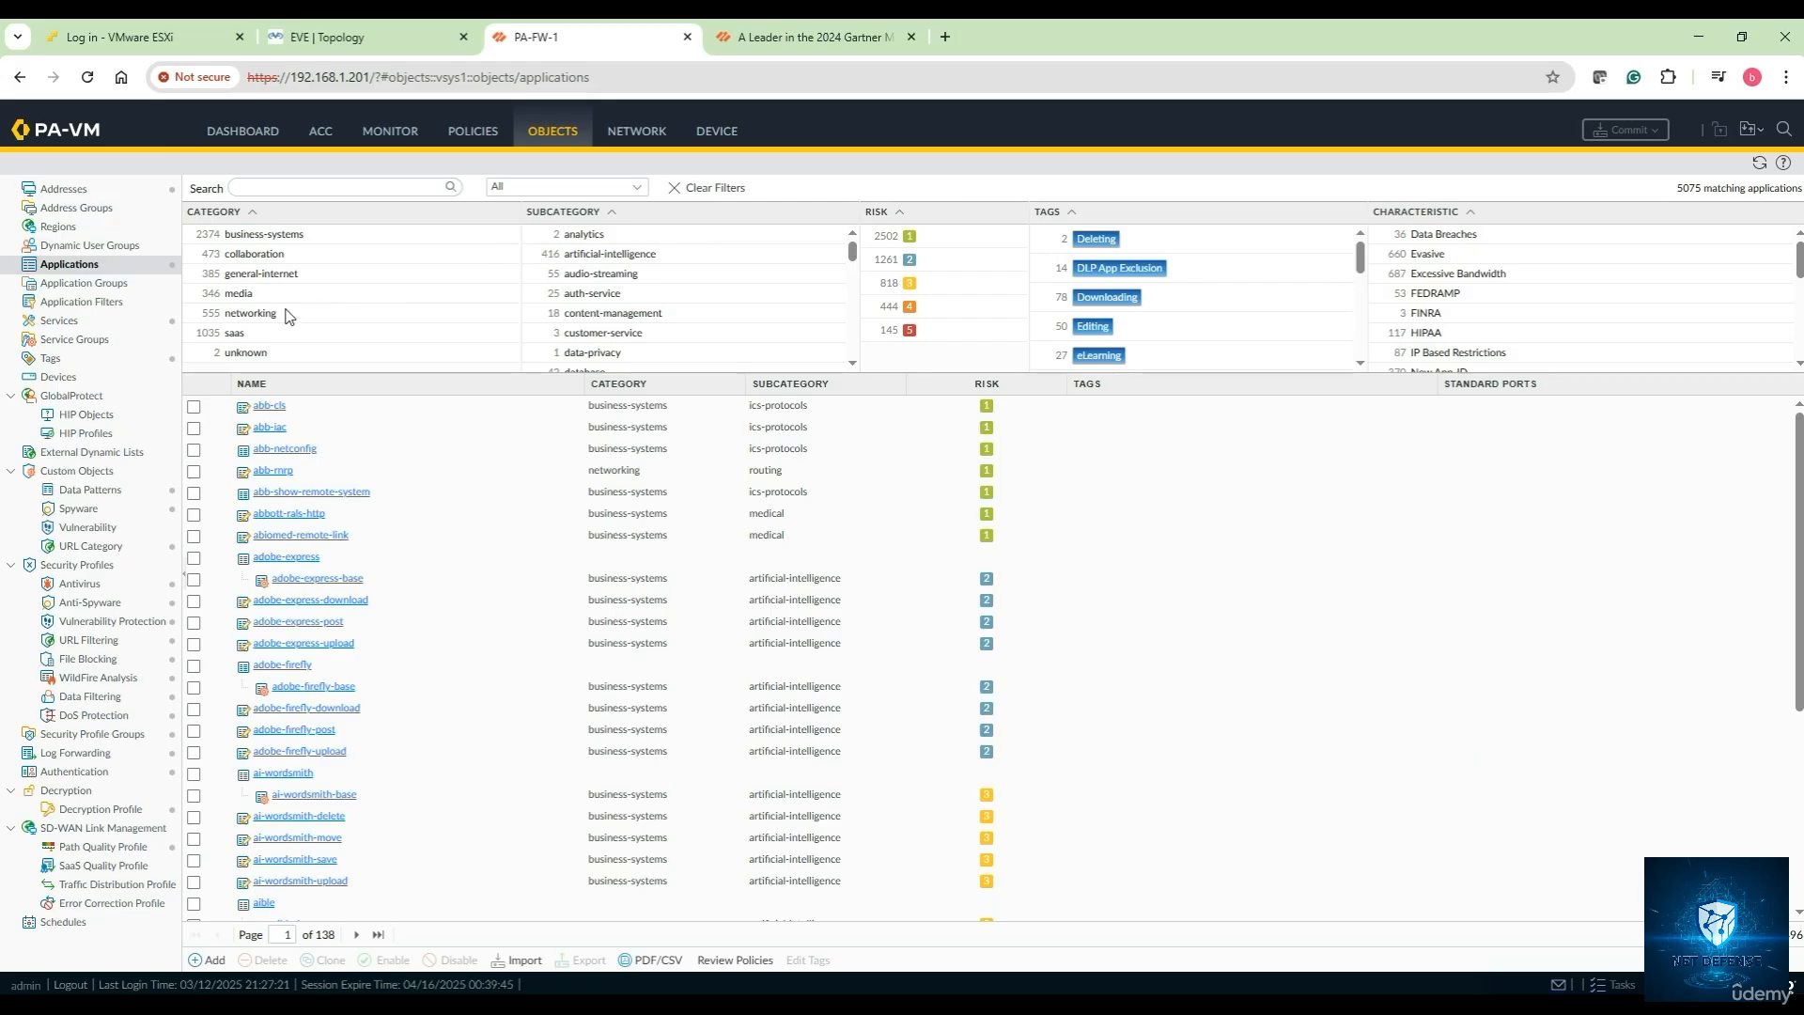
pyautogui.click(252, 315)
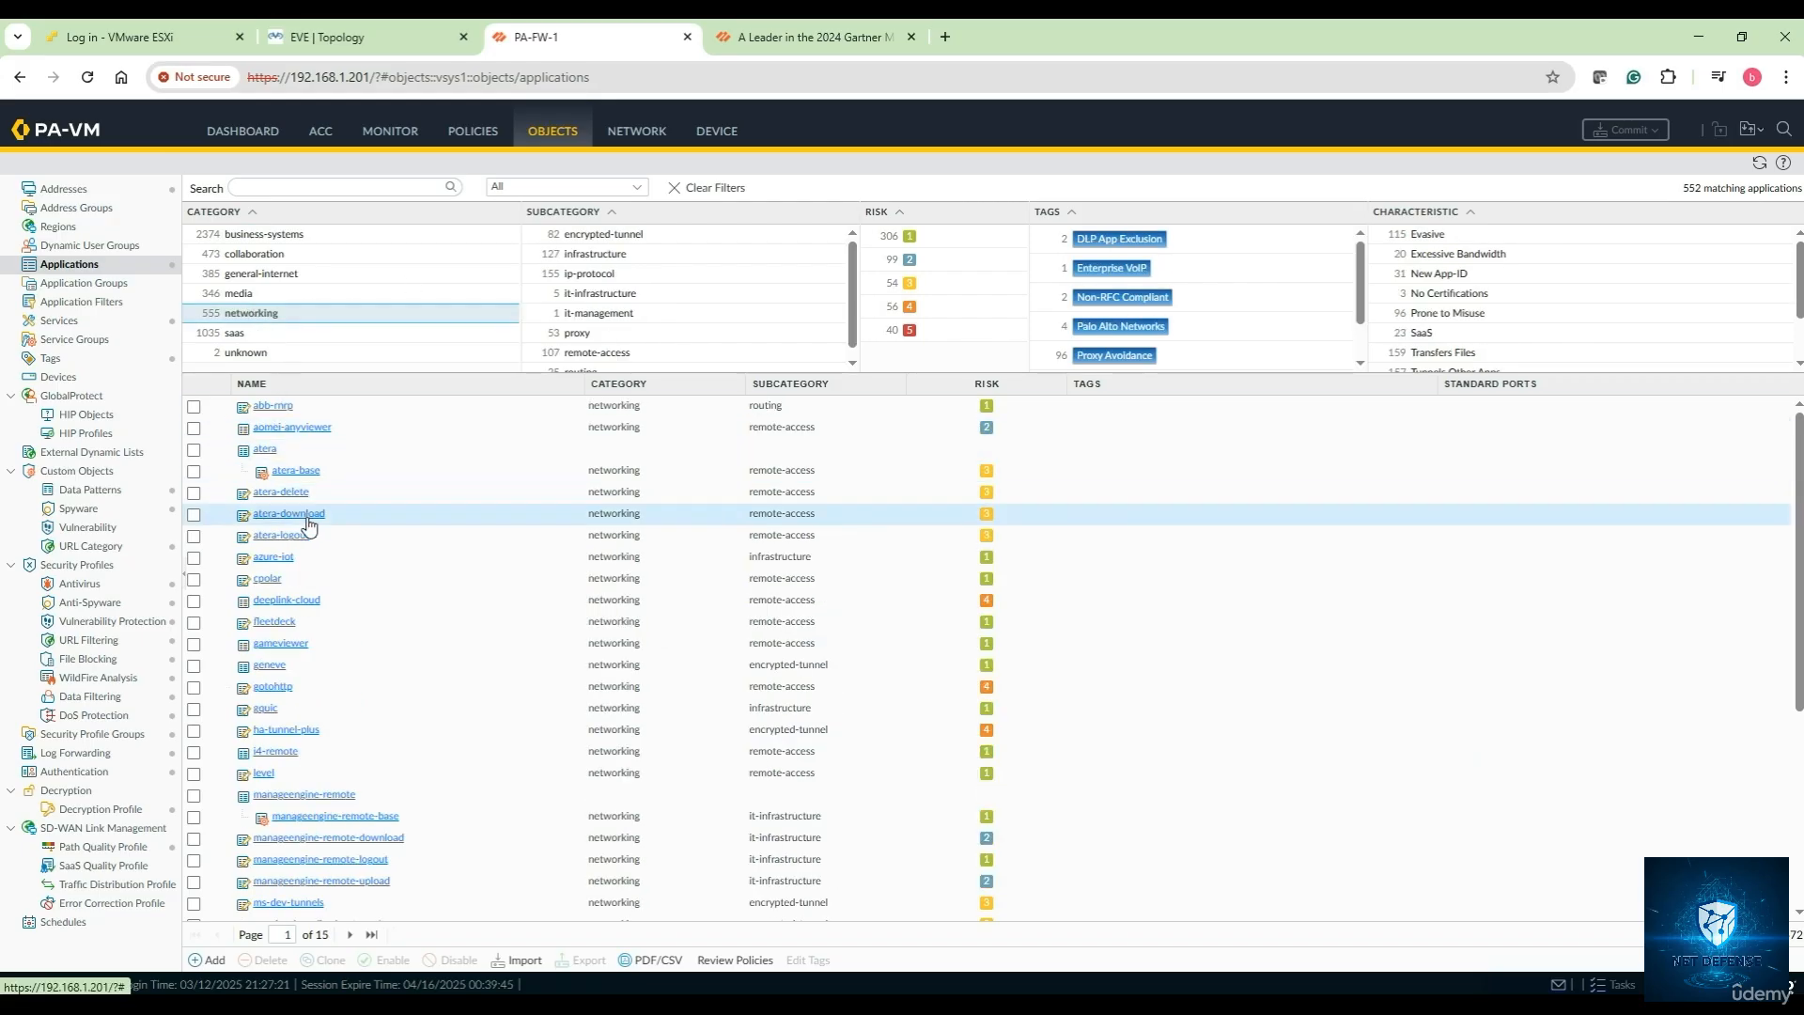
pyautogui.scroll(-2, 286, 656)
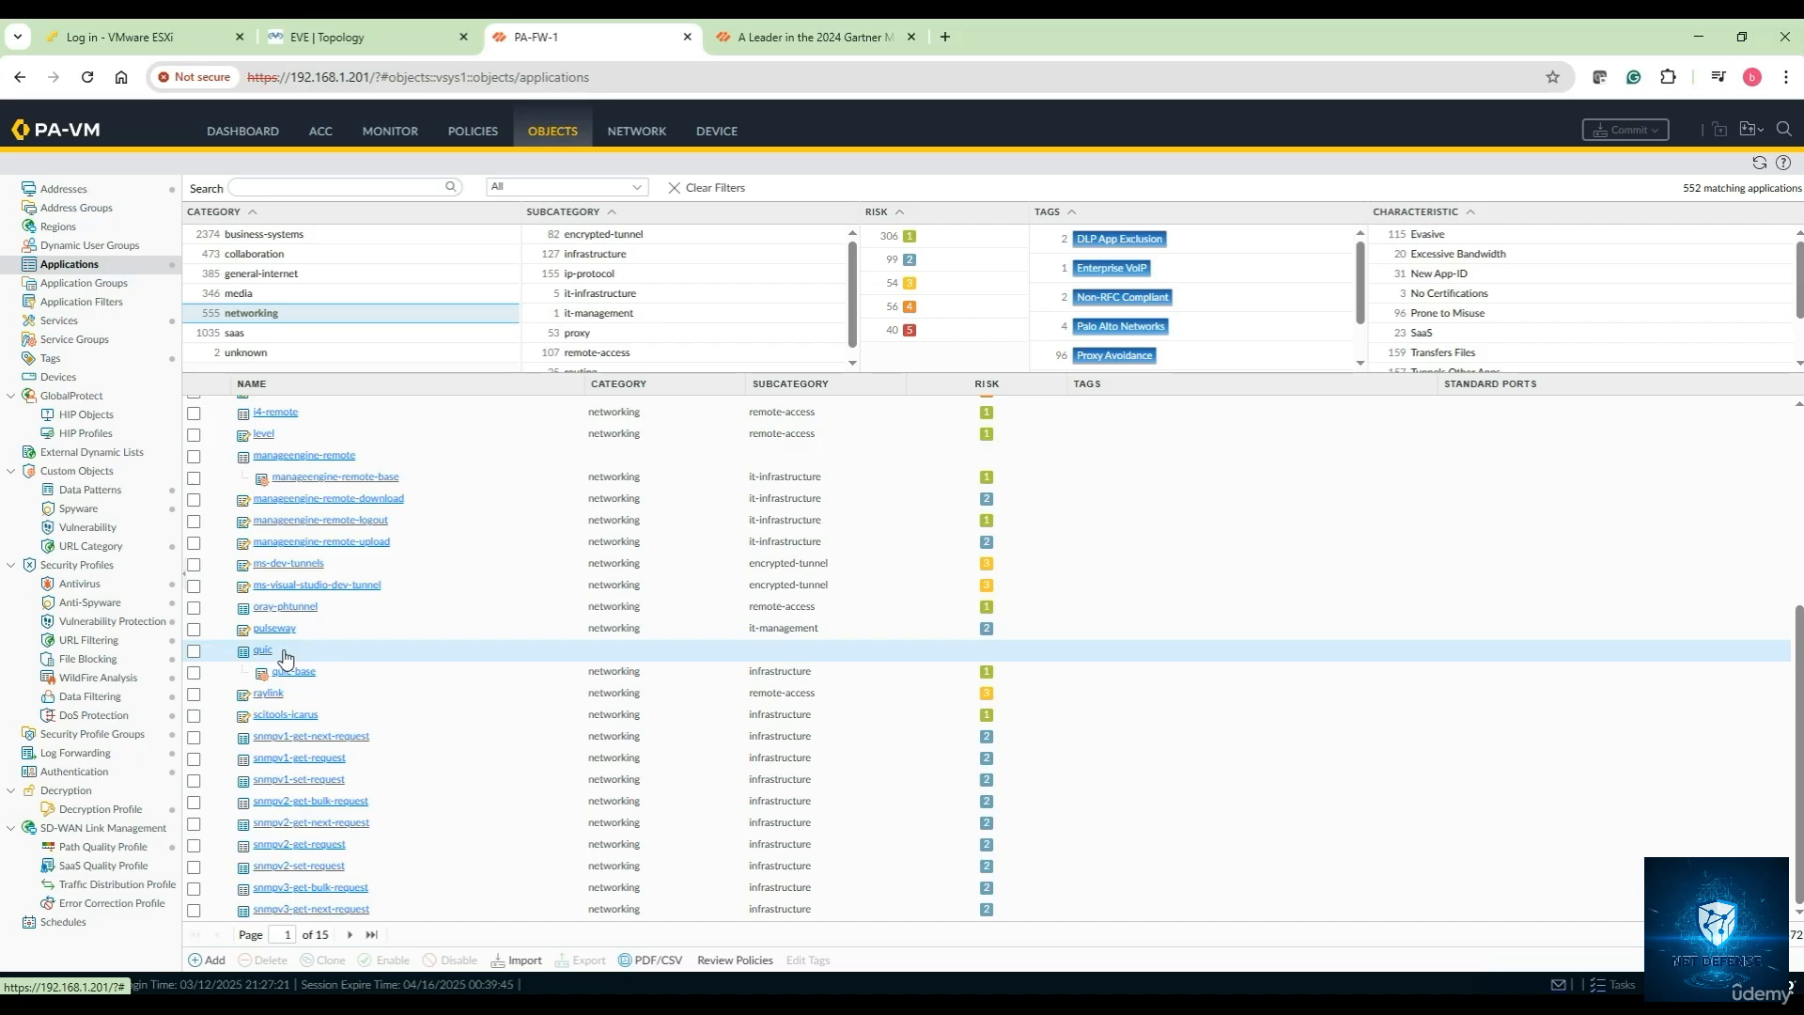
pyautogui.scroll(2, 279, 705)
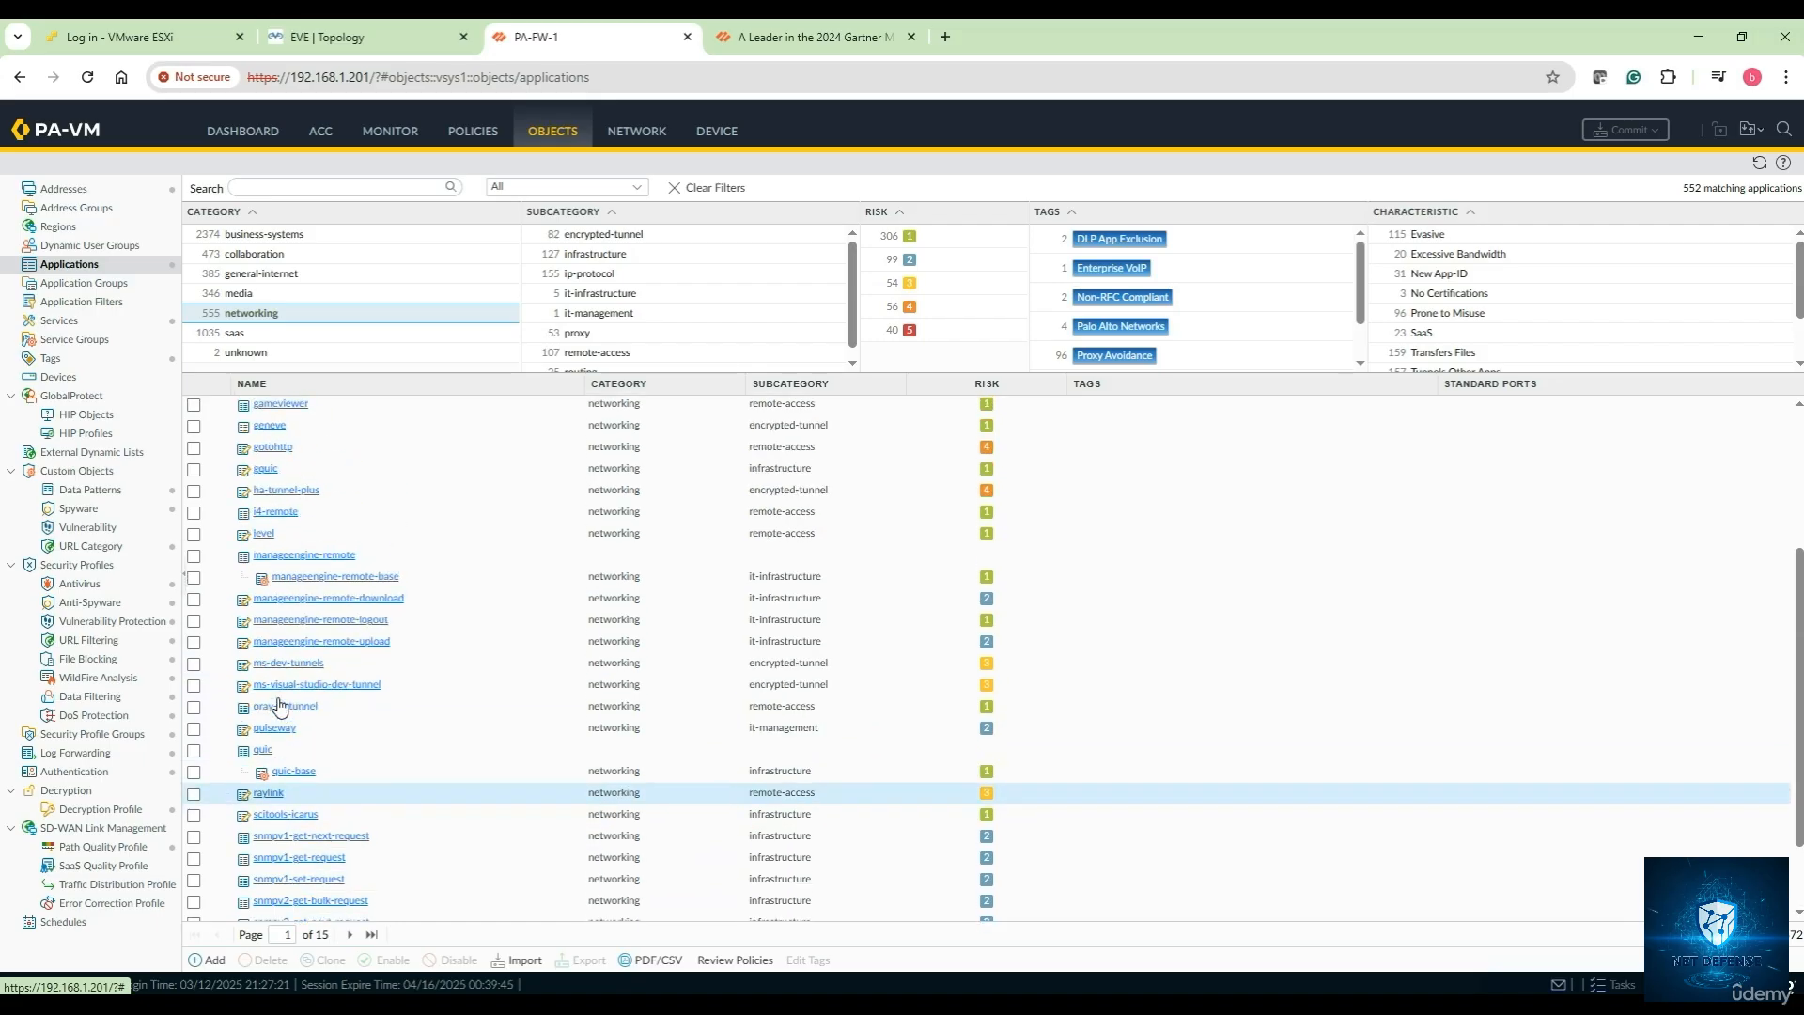
pyautogui.scroll(1, 279, 705)
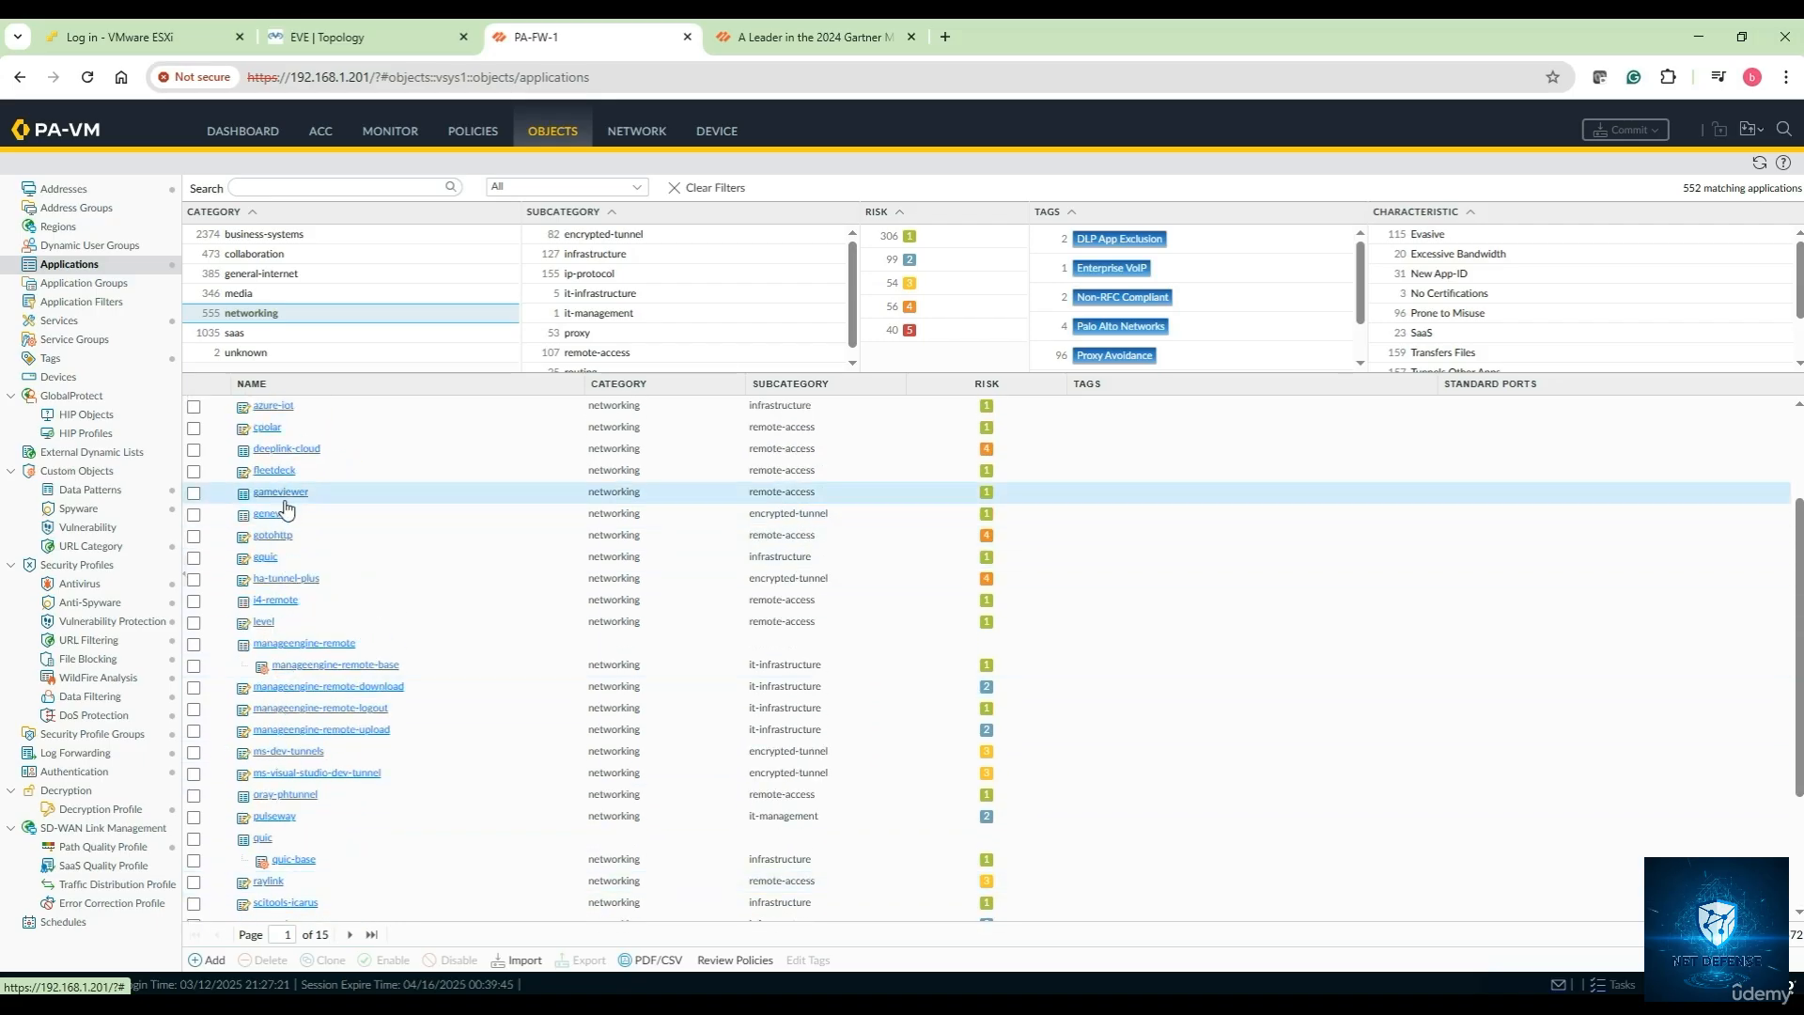
pyautogui.scroll(2, 287, 507)
pyautogui.scroll(-5, 287, 515)
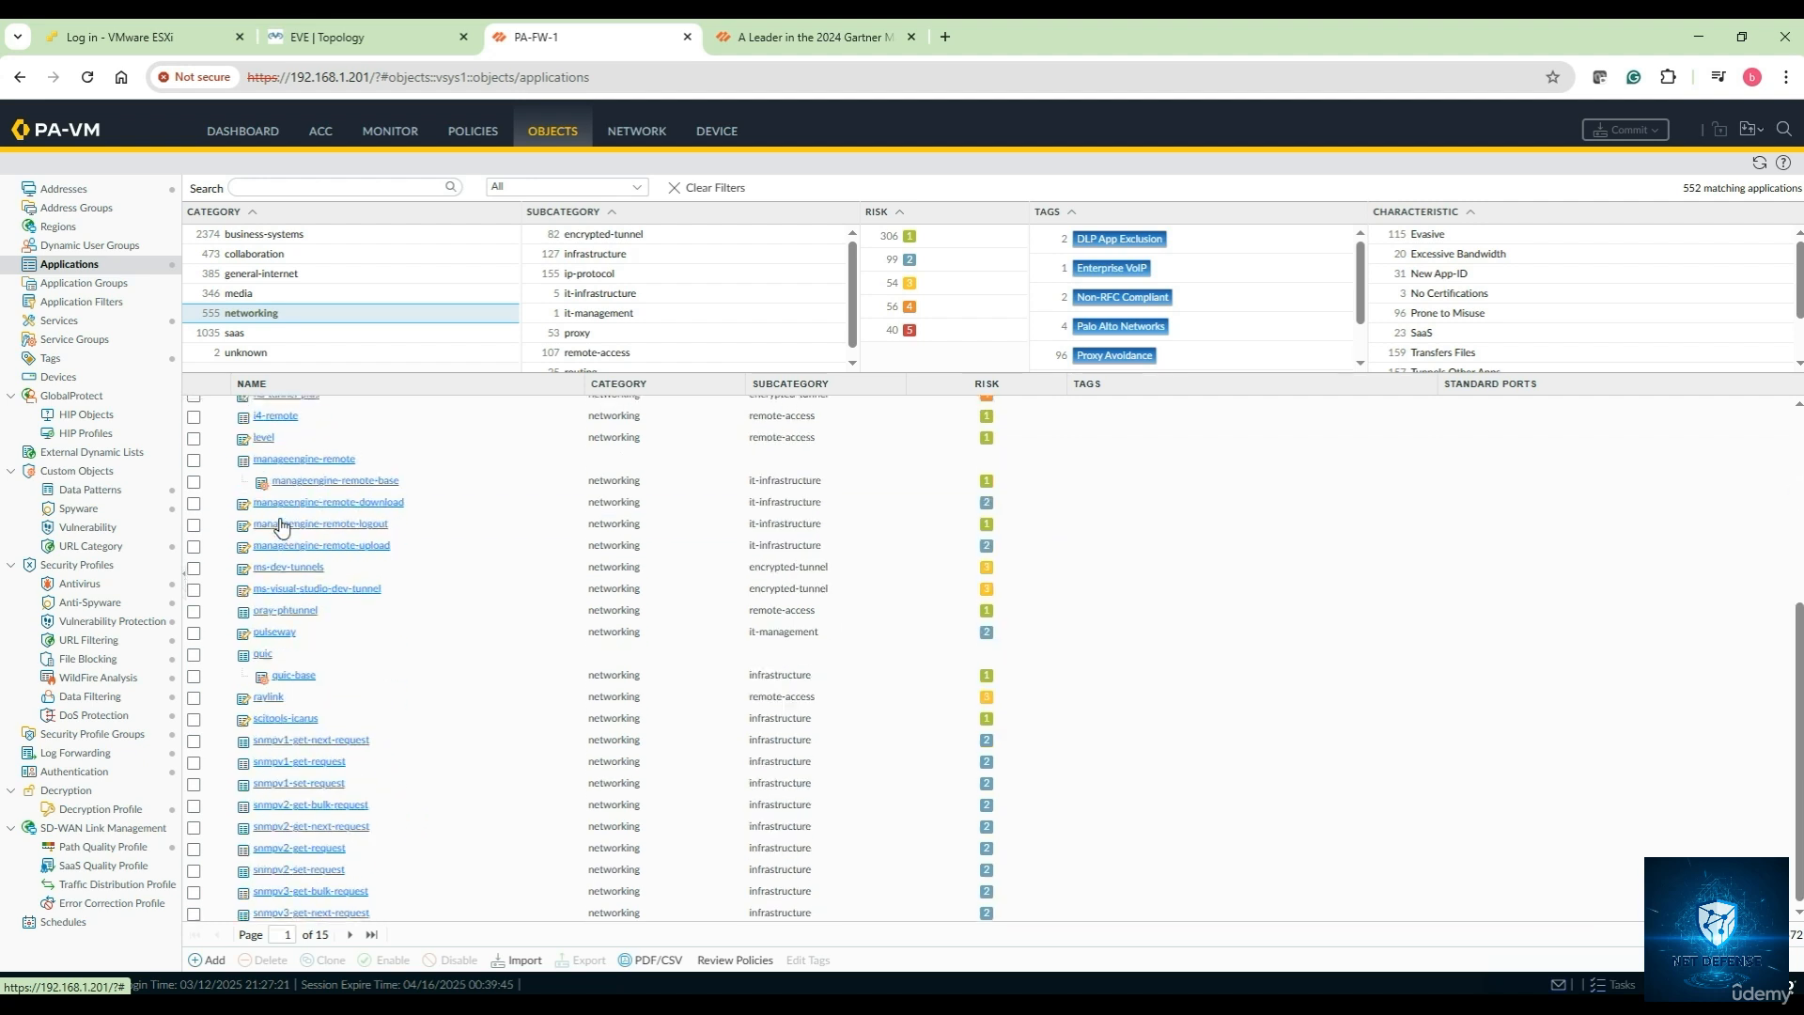
# Page through the networking applications to page 4 of 15
pyautogui.click(349, 934)
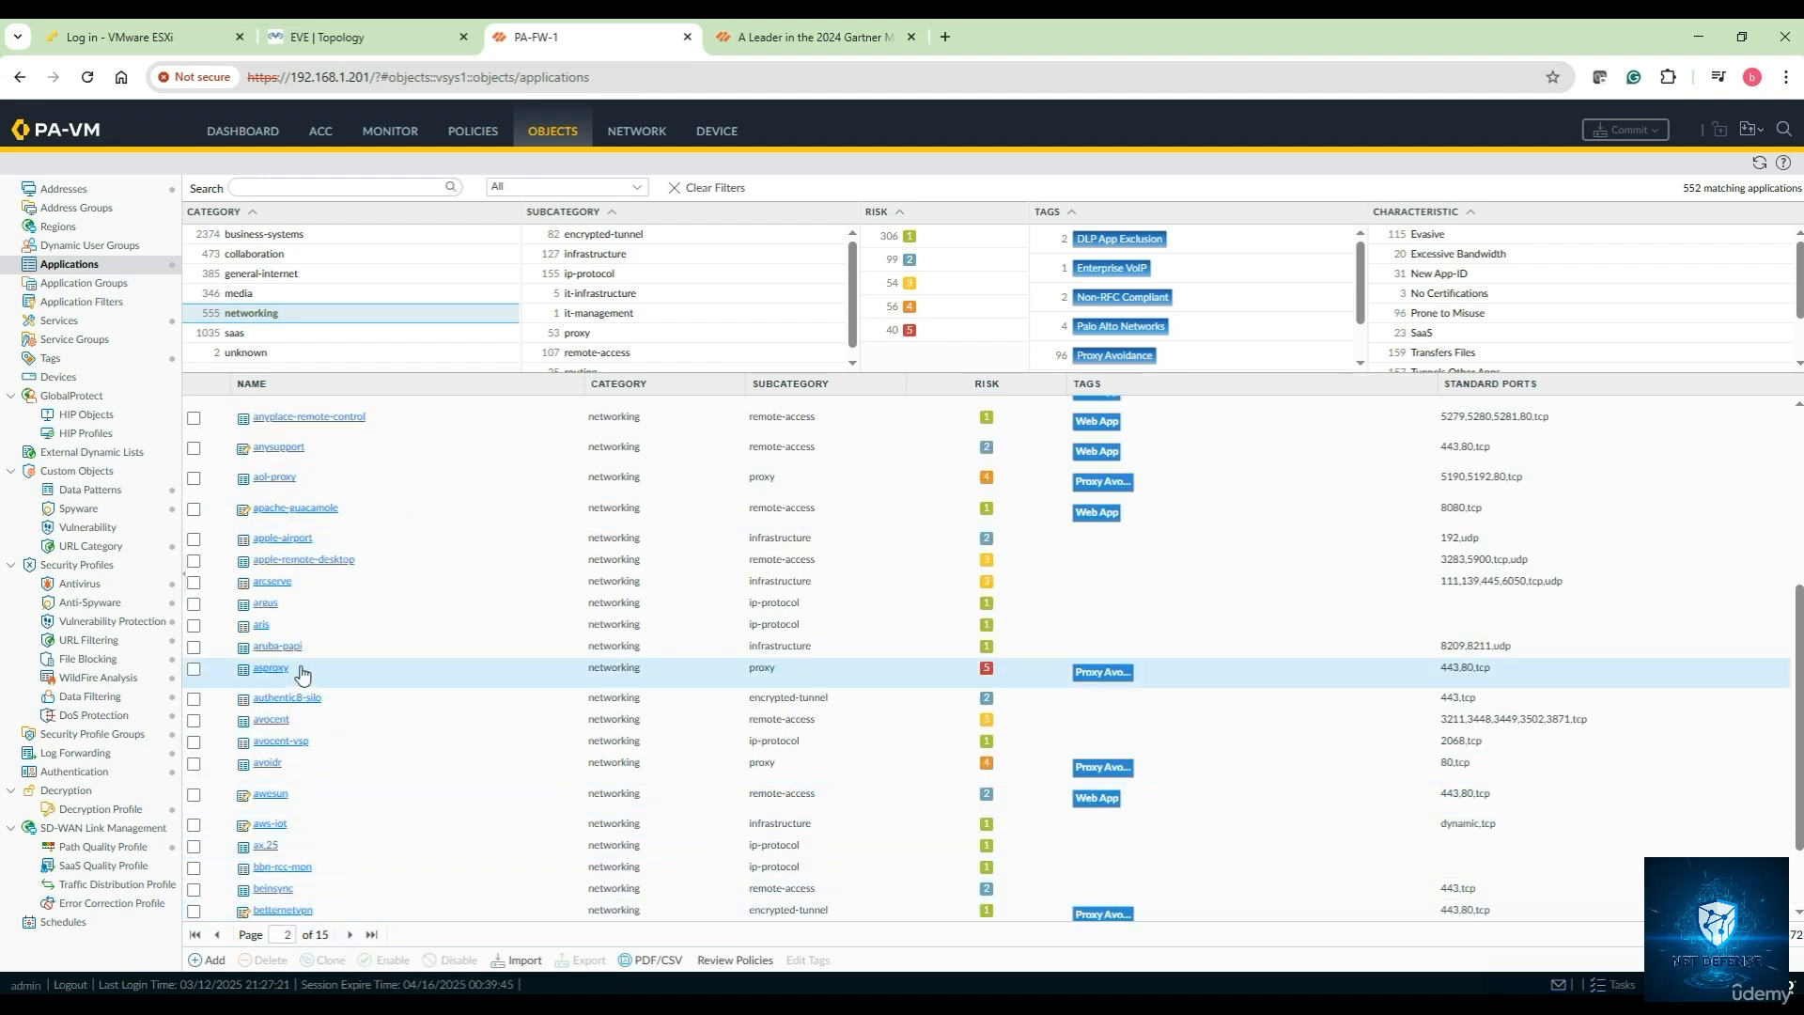
pyautogui.scroll(-1, 298, 771)
pyautogui.scroll(-1, 298, 771)
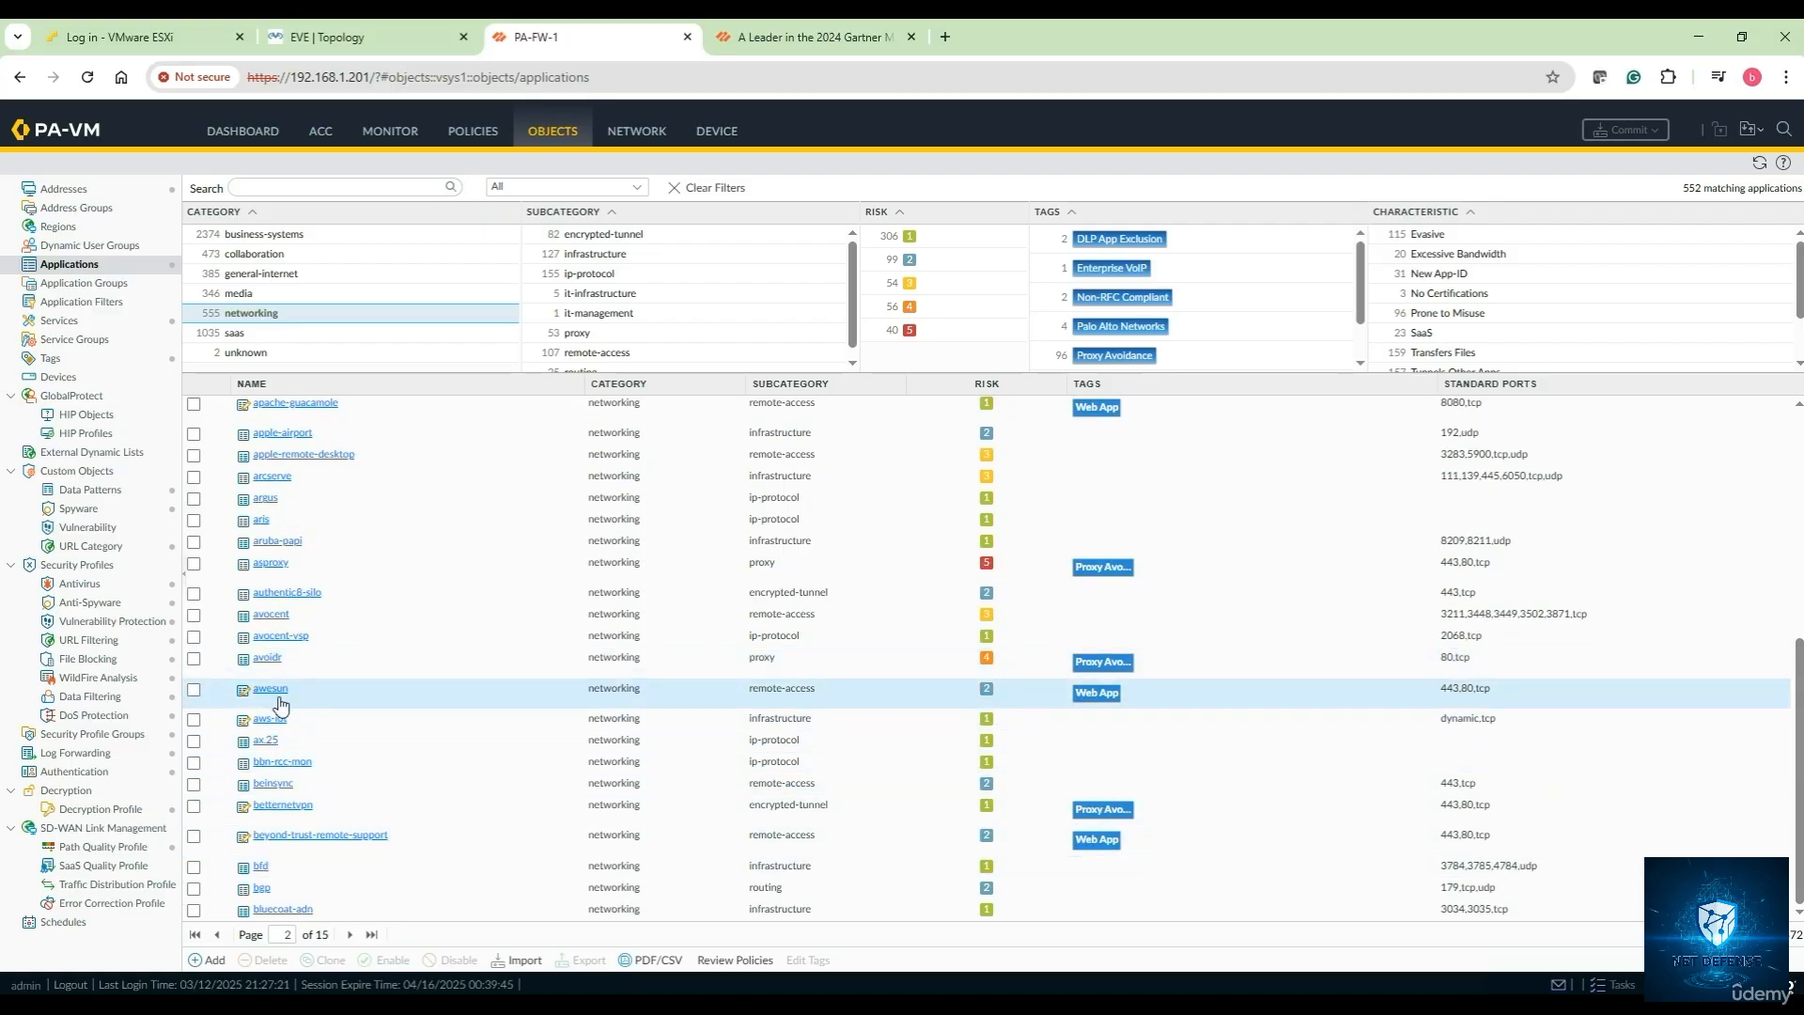
pyautogui.click(349, 934)
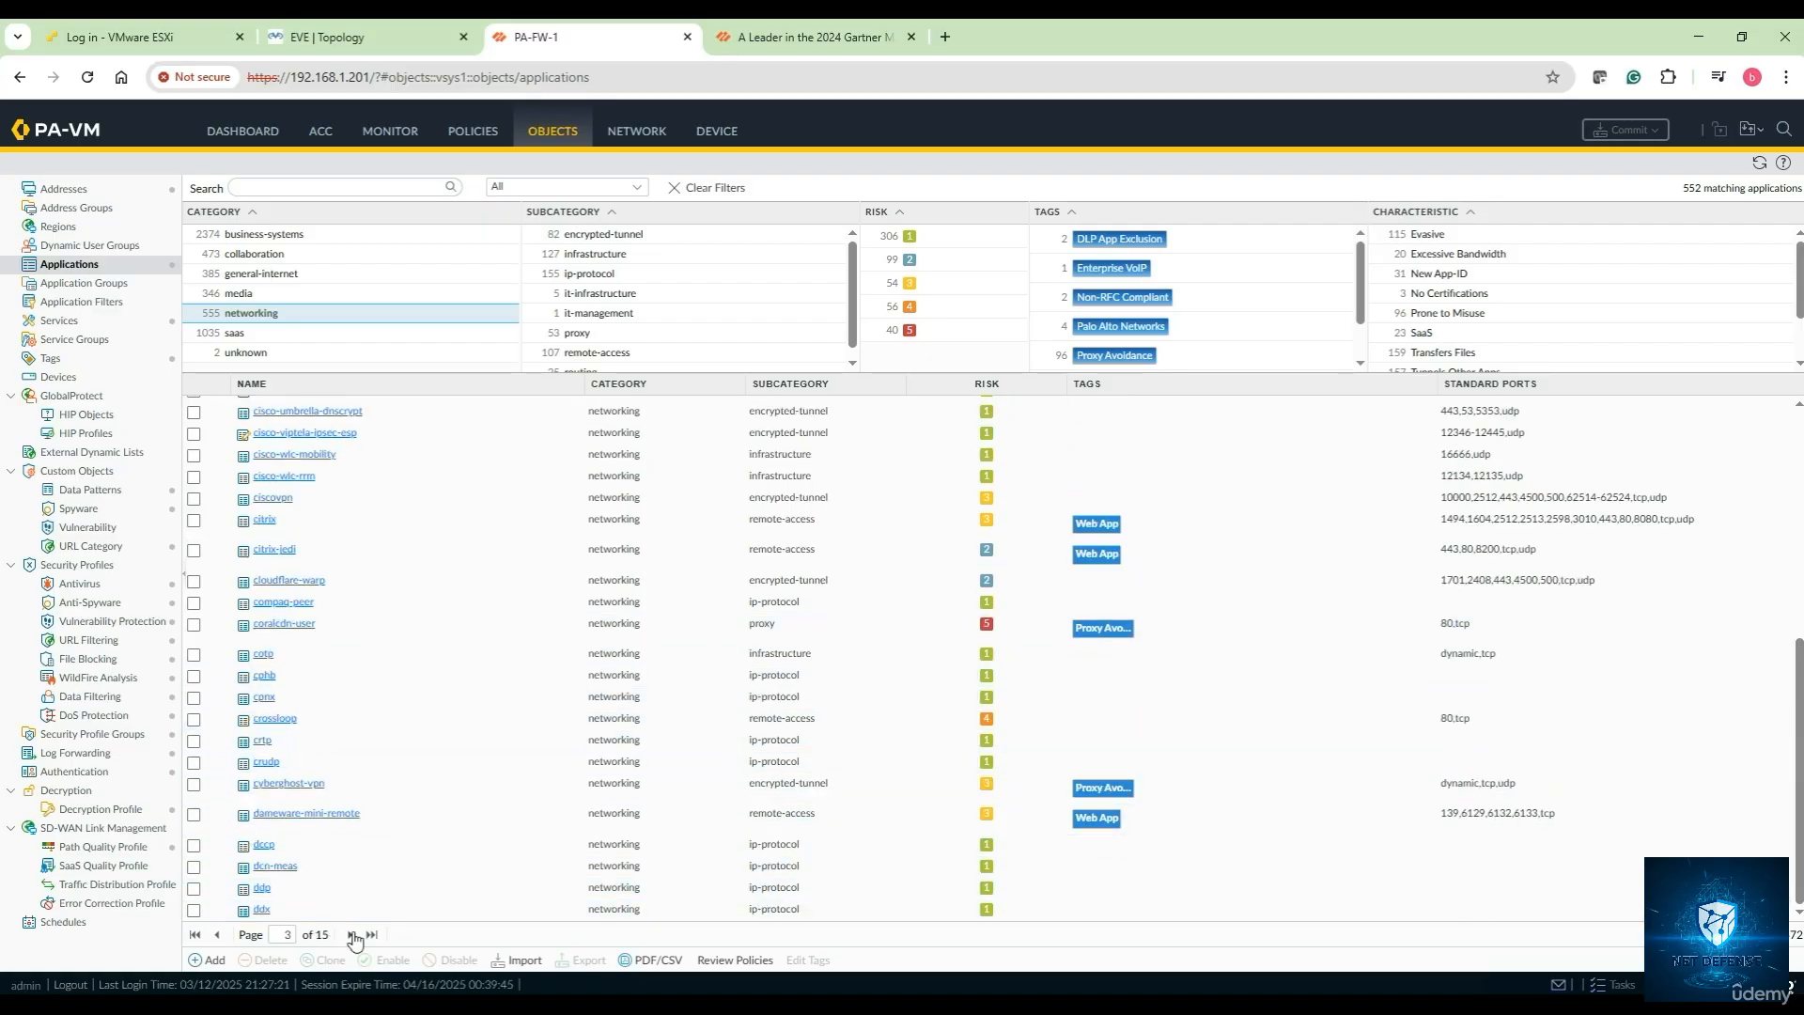
pyautogui.click(349, 934)
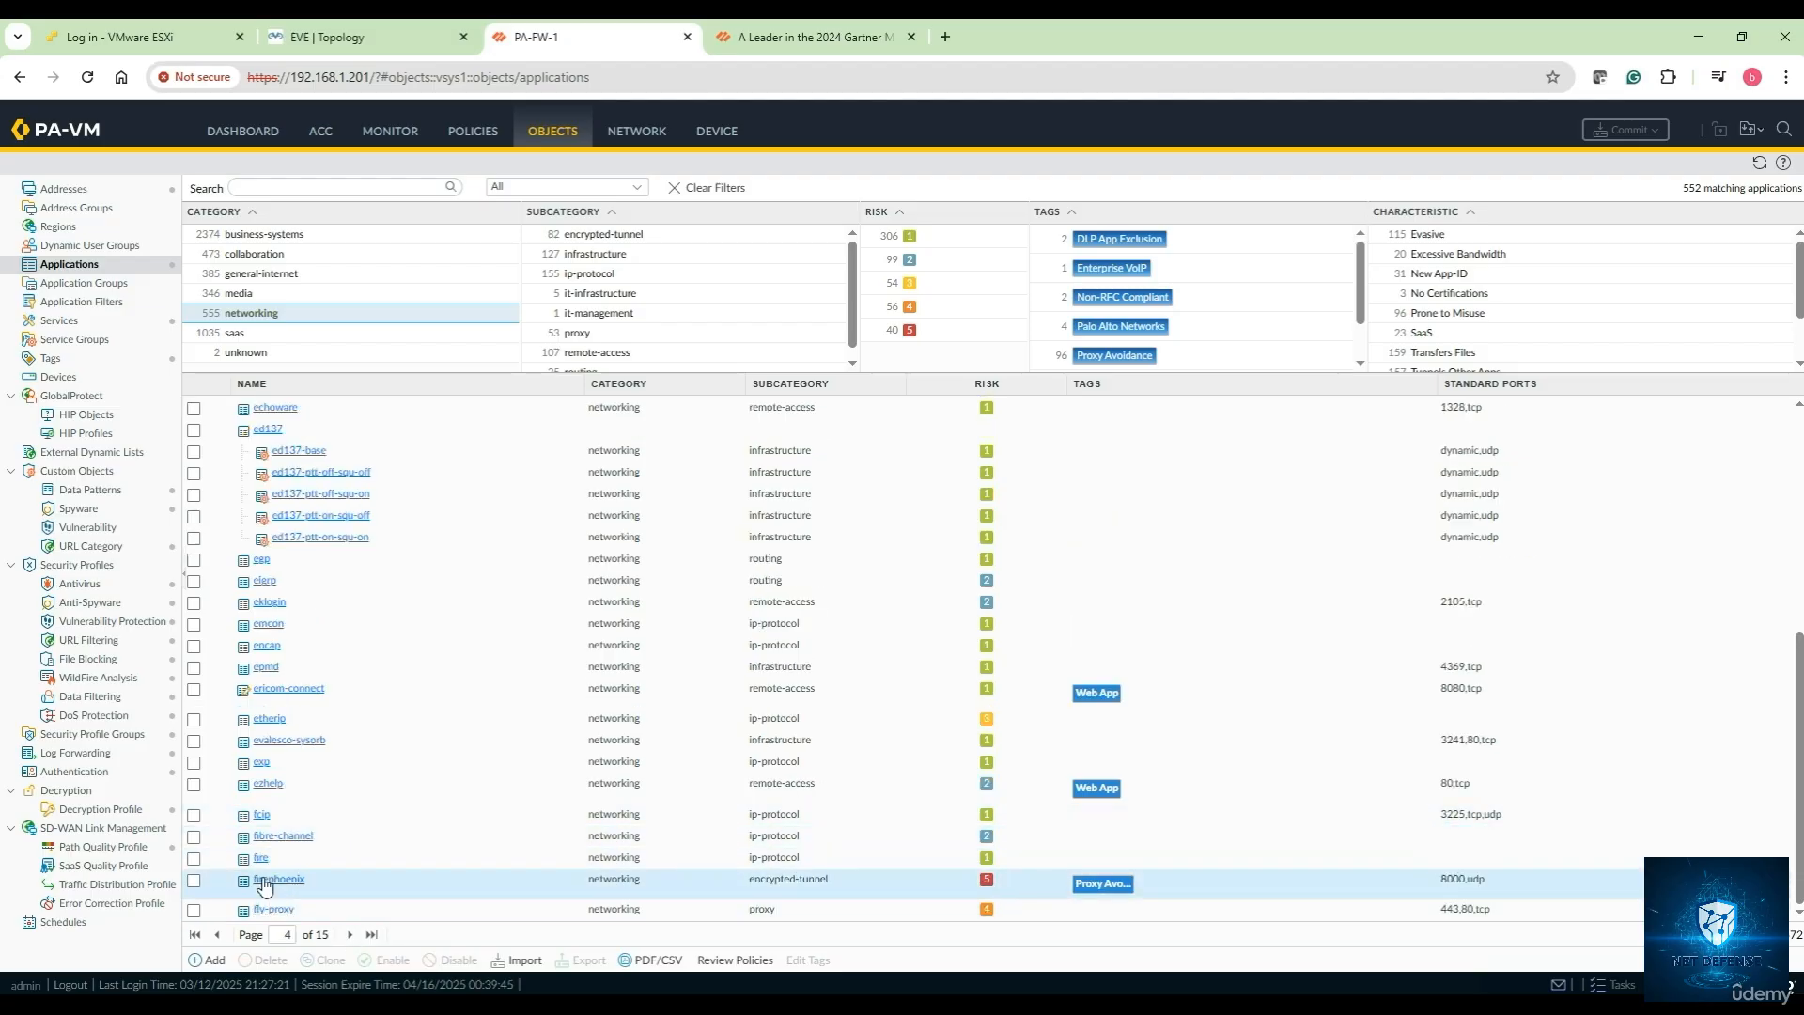
pyautogui.scroll(1, 278, 855)
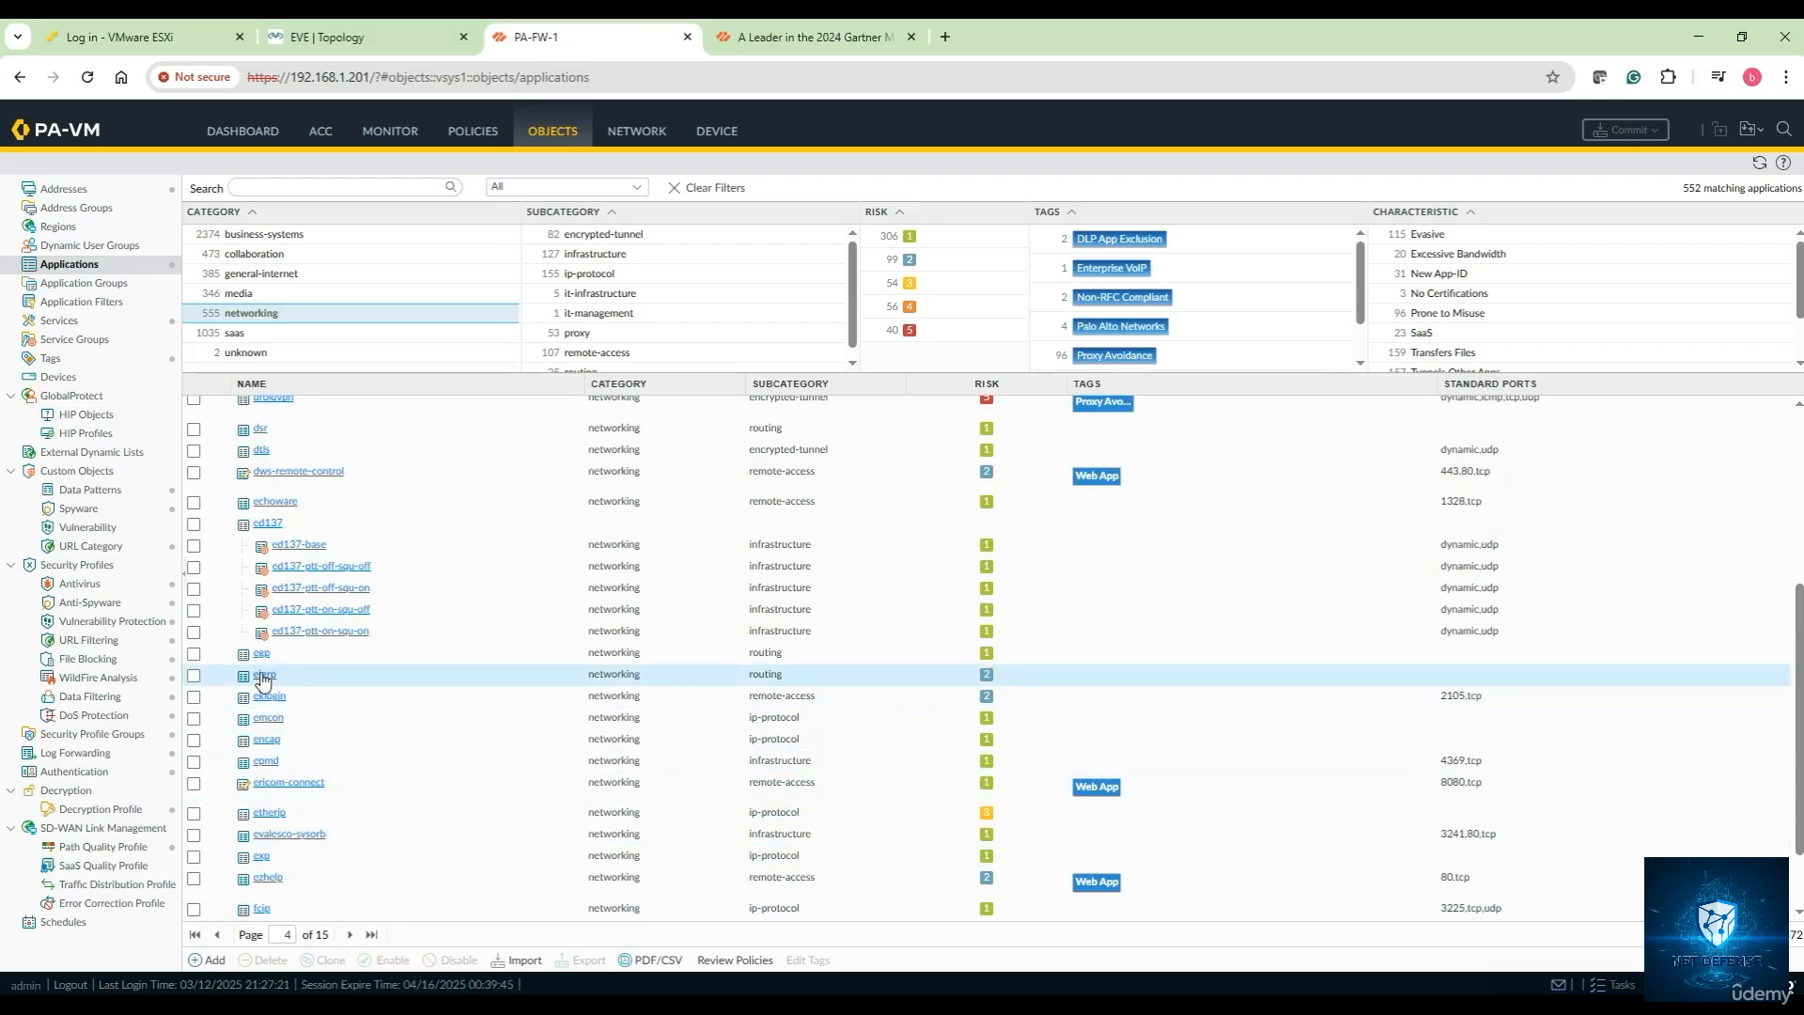
pyautogui.scroll(1, 266, 683)
pyautogui.scroll(3, 263, 695)
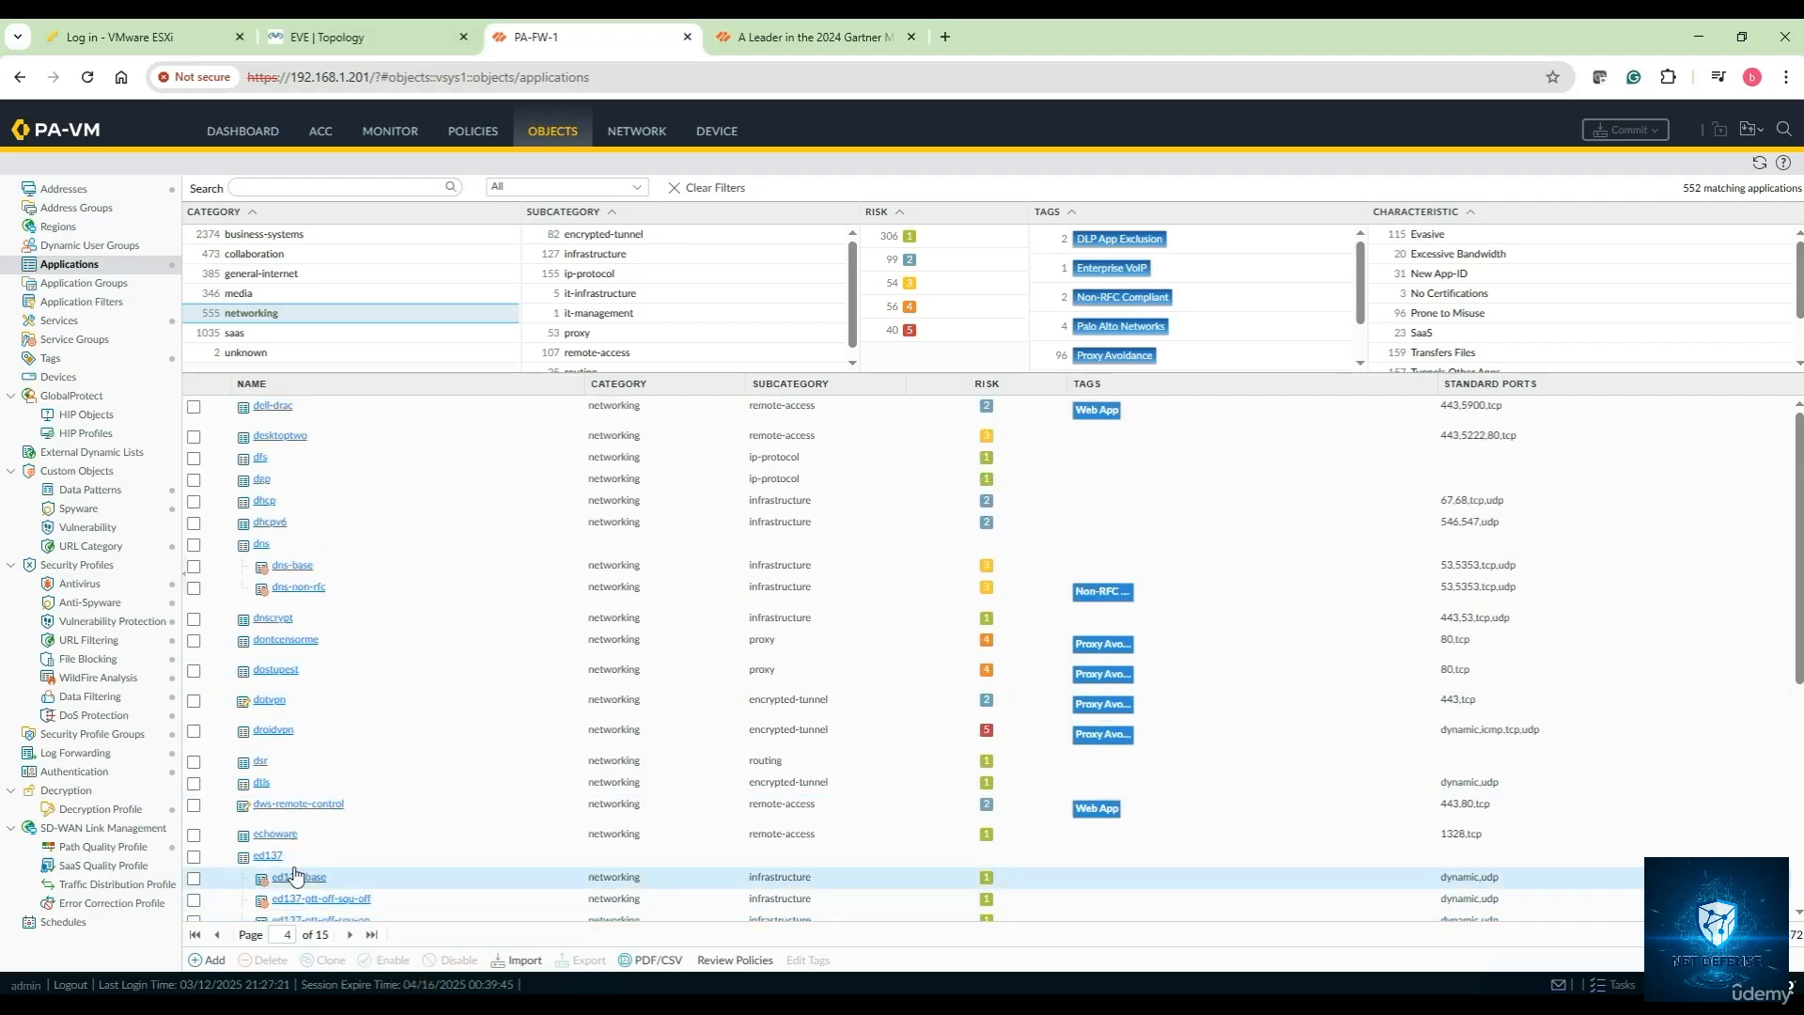
pyautogui.scroll(-2, 282, 757)
pyautogui.scroll(-2, 283, 758)
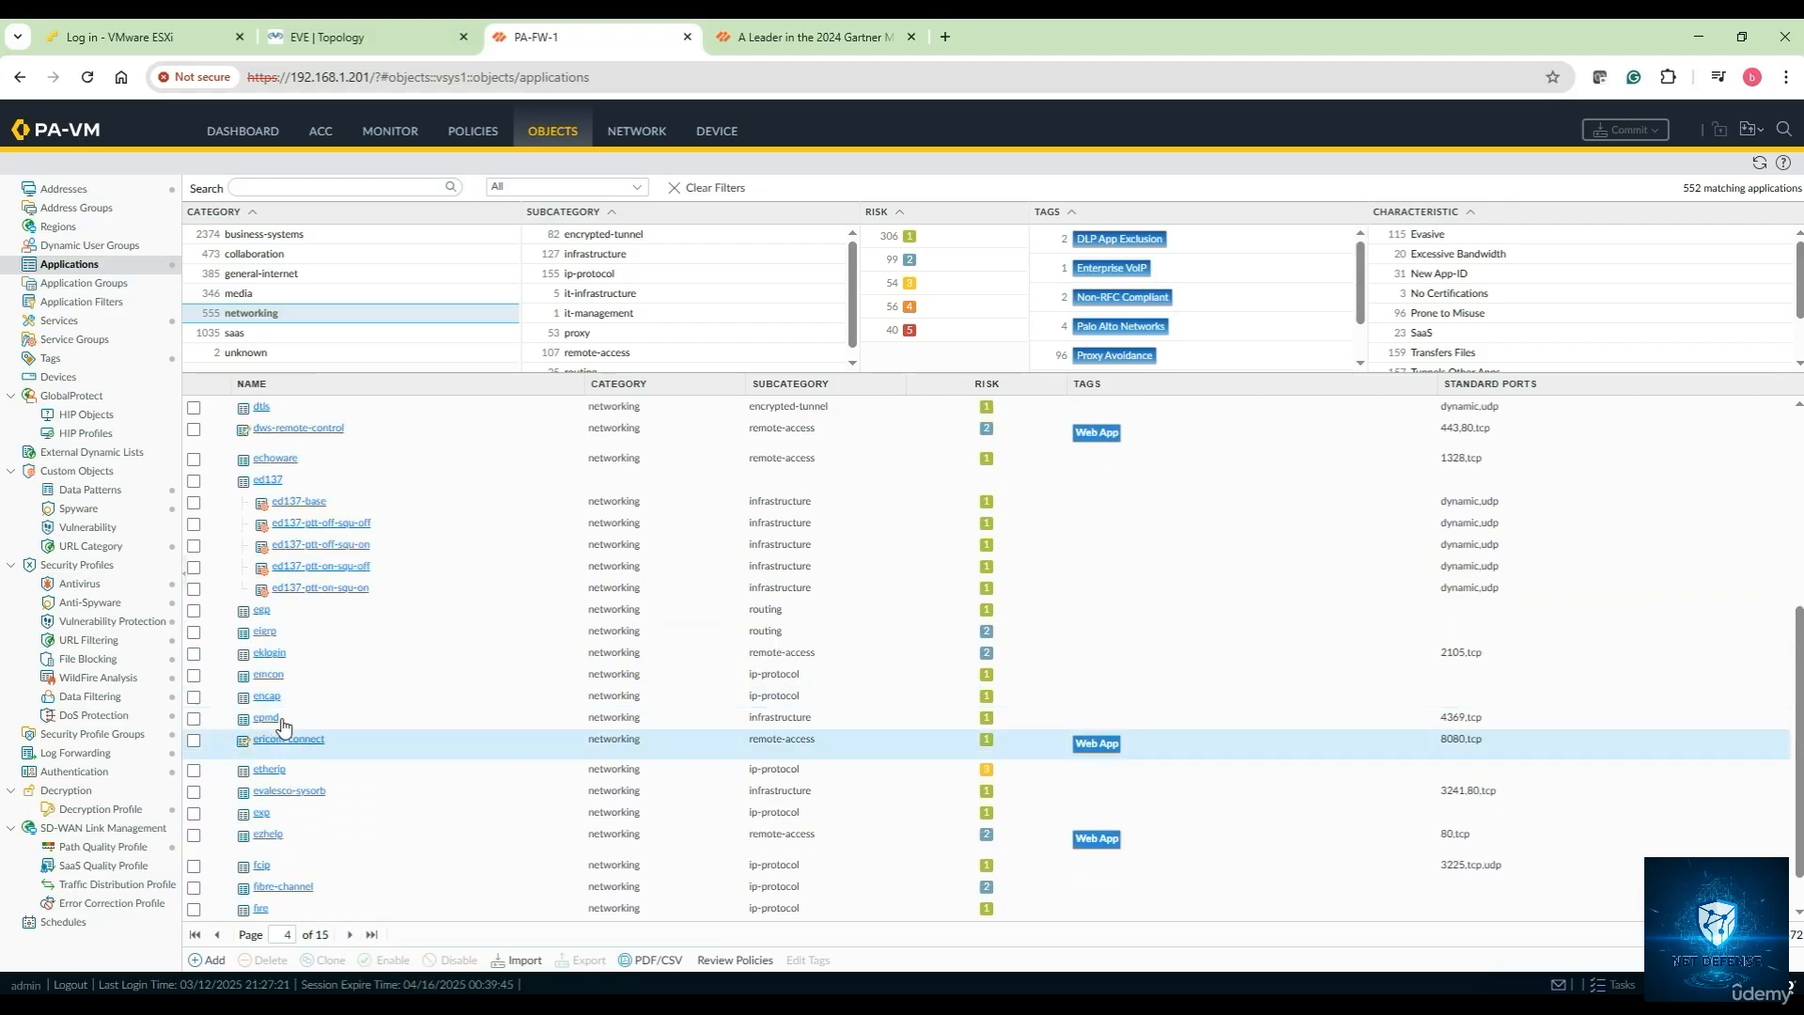
pyautogui.scroll(-1, 281, 714)
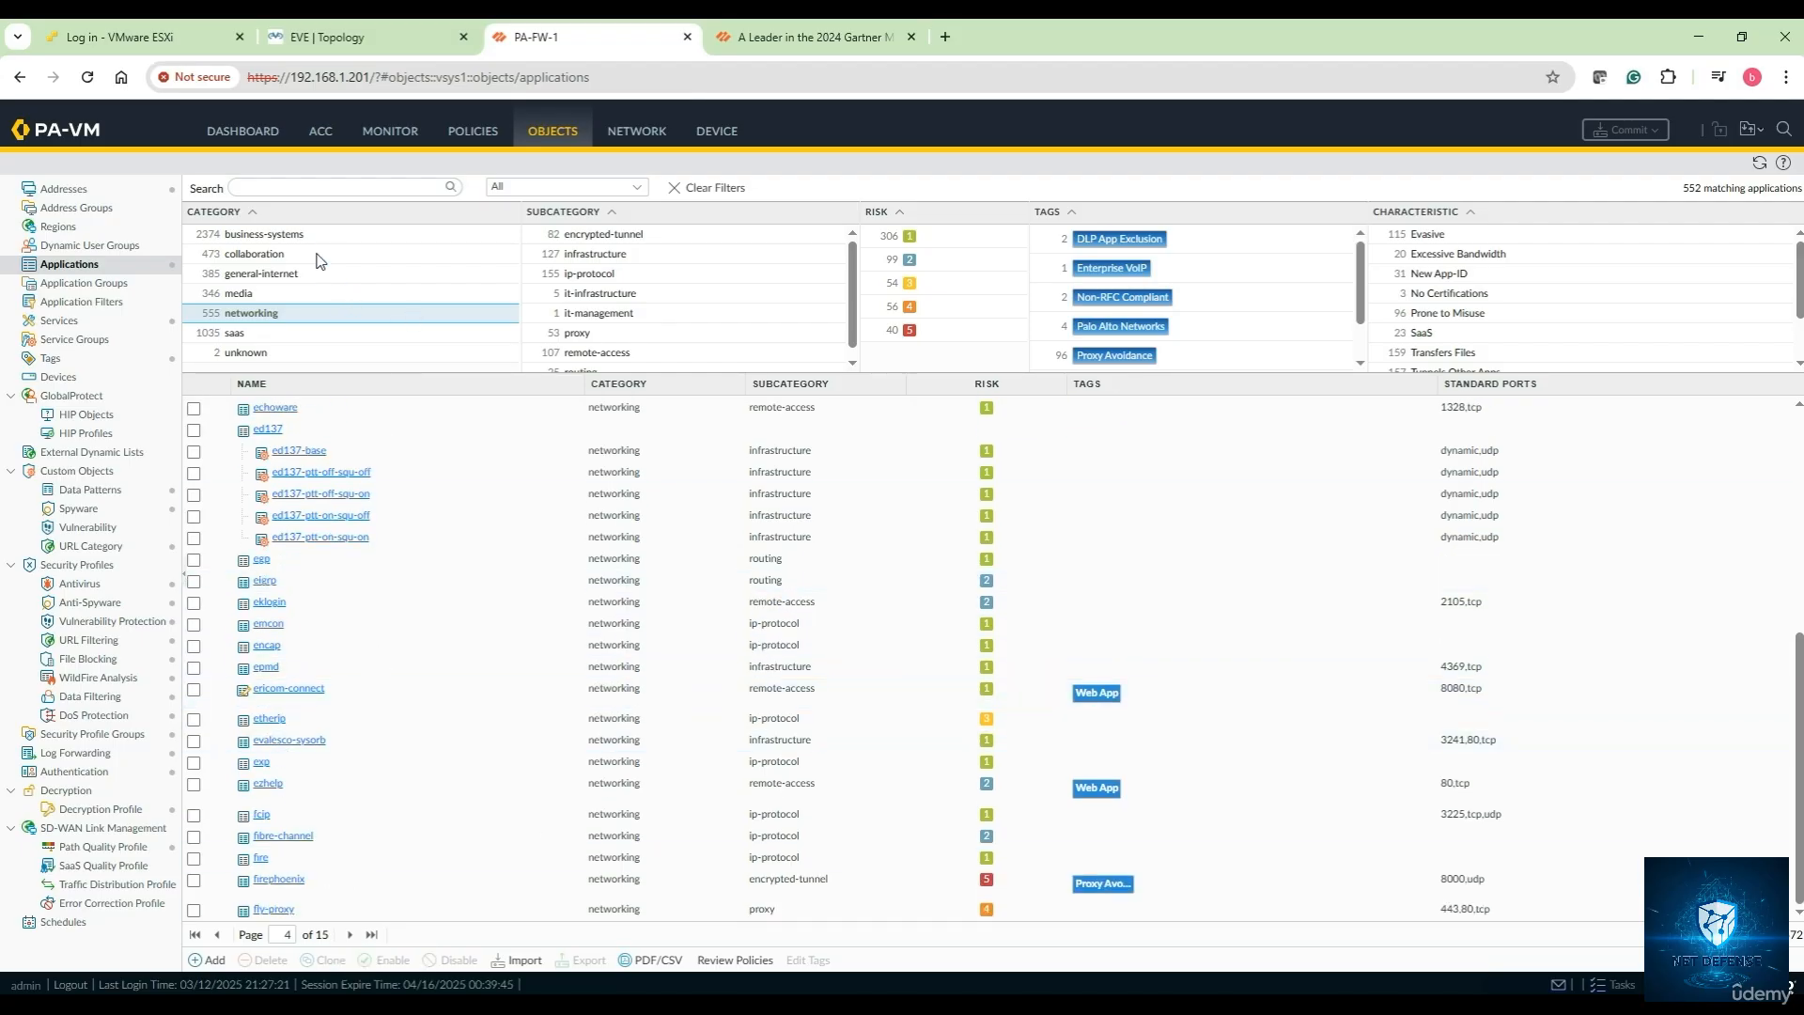
# Search for bgp, filter to risk level 2, and open the bgp application's tag editor
pyautogui.click(268, 188)
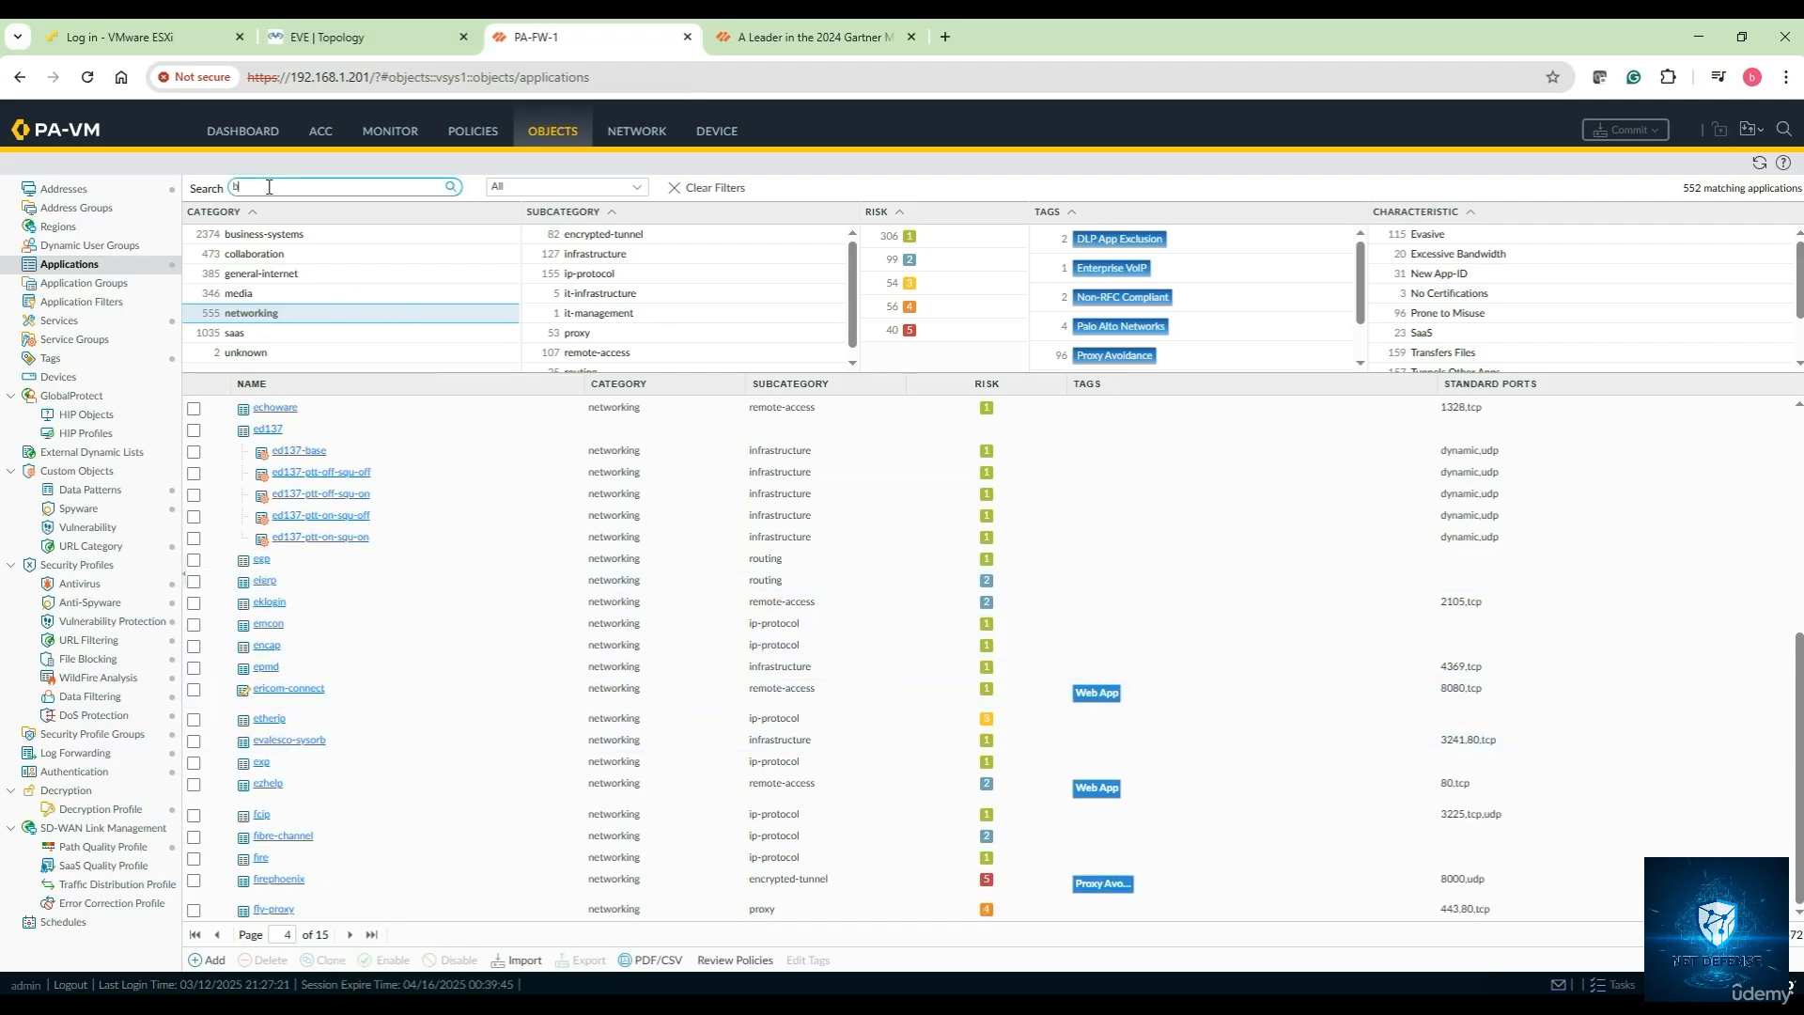
pyautogui.press('Return')
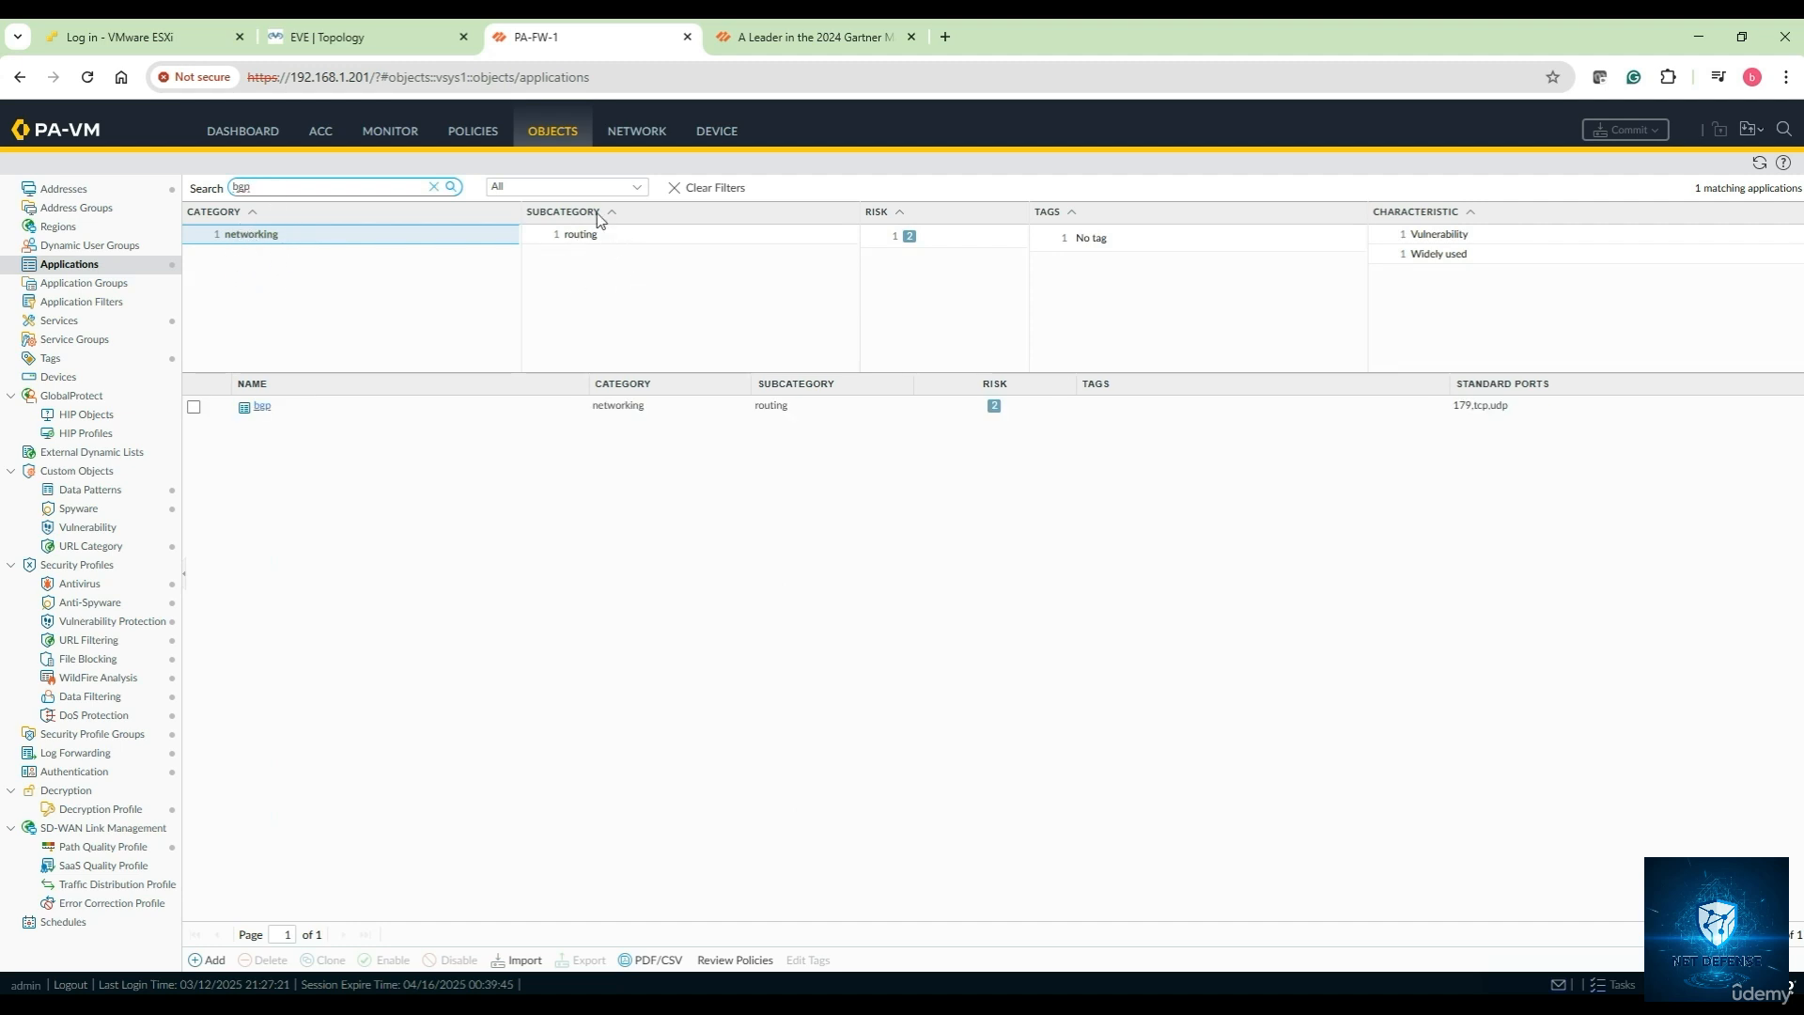
pyautogui.click(909, 240)
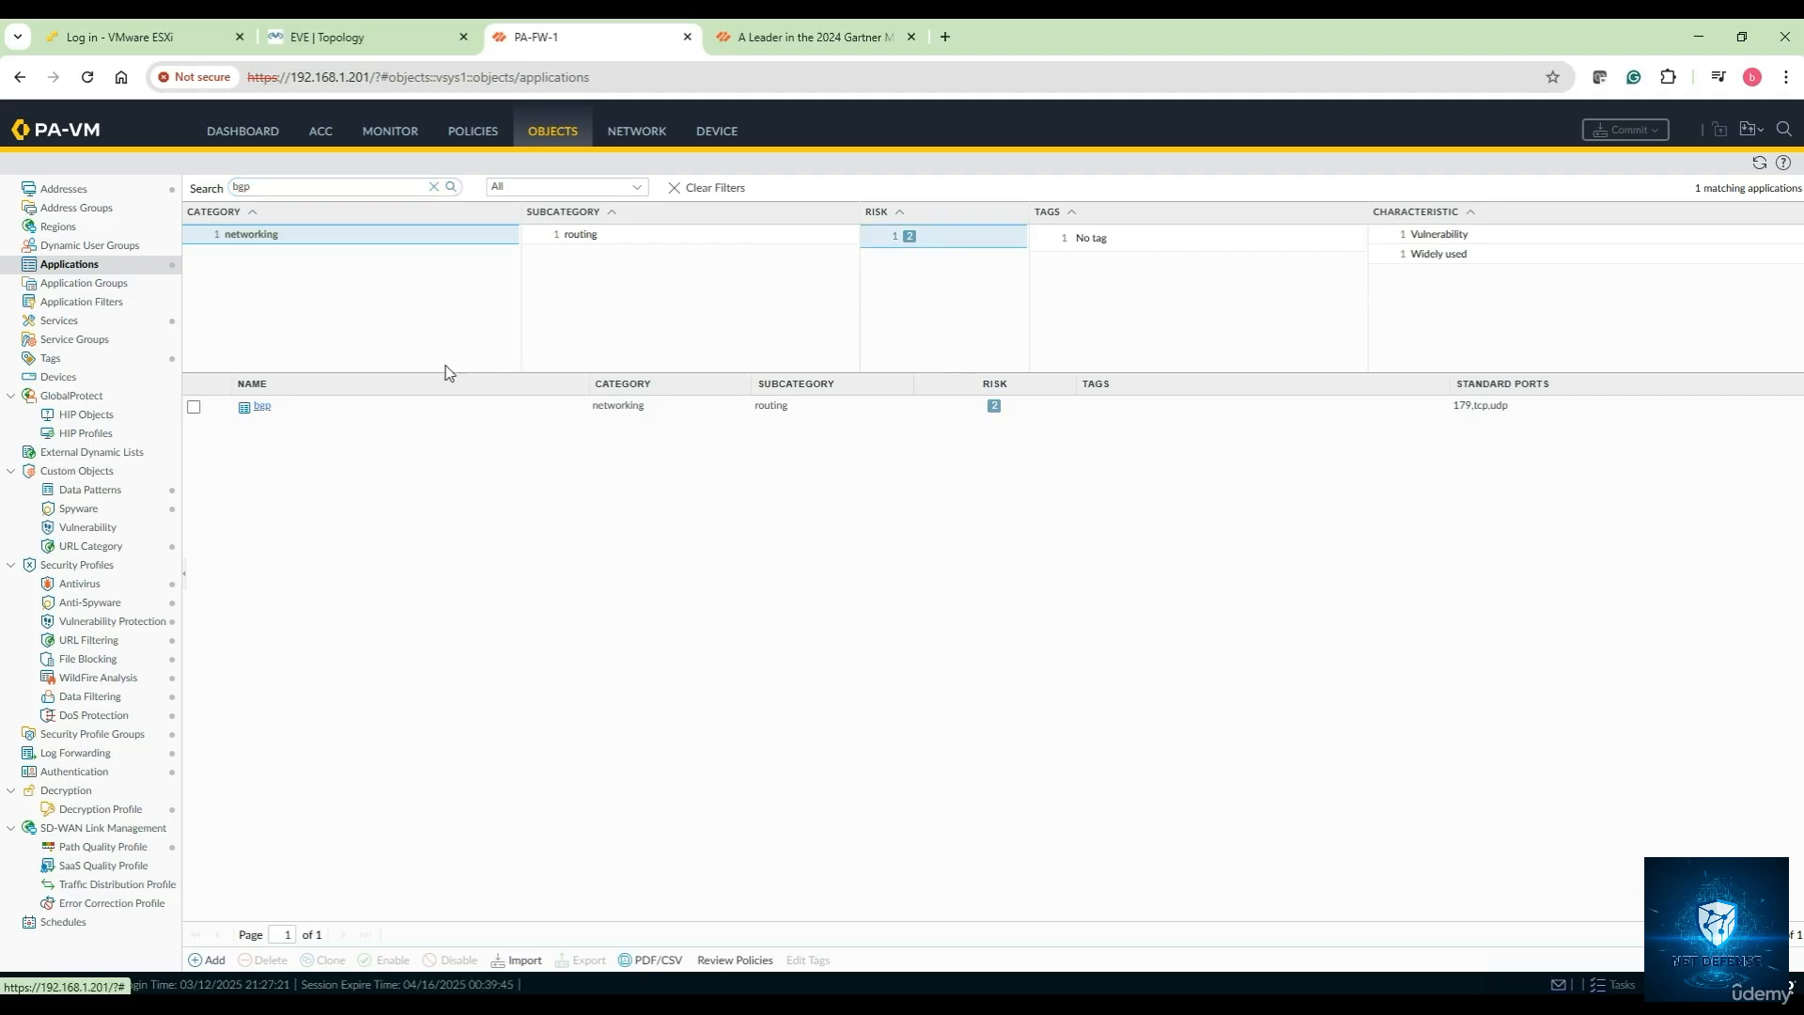
pyautogui.click(263, 408)
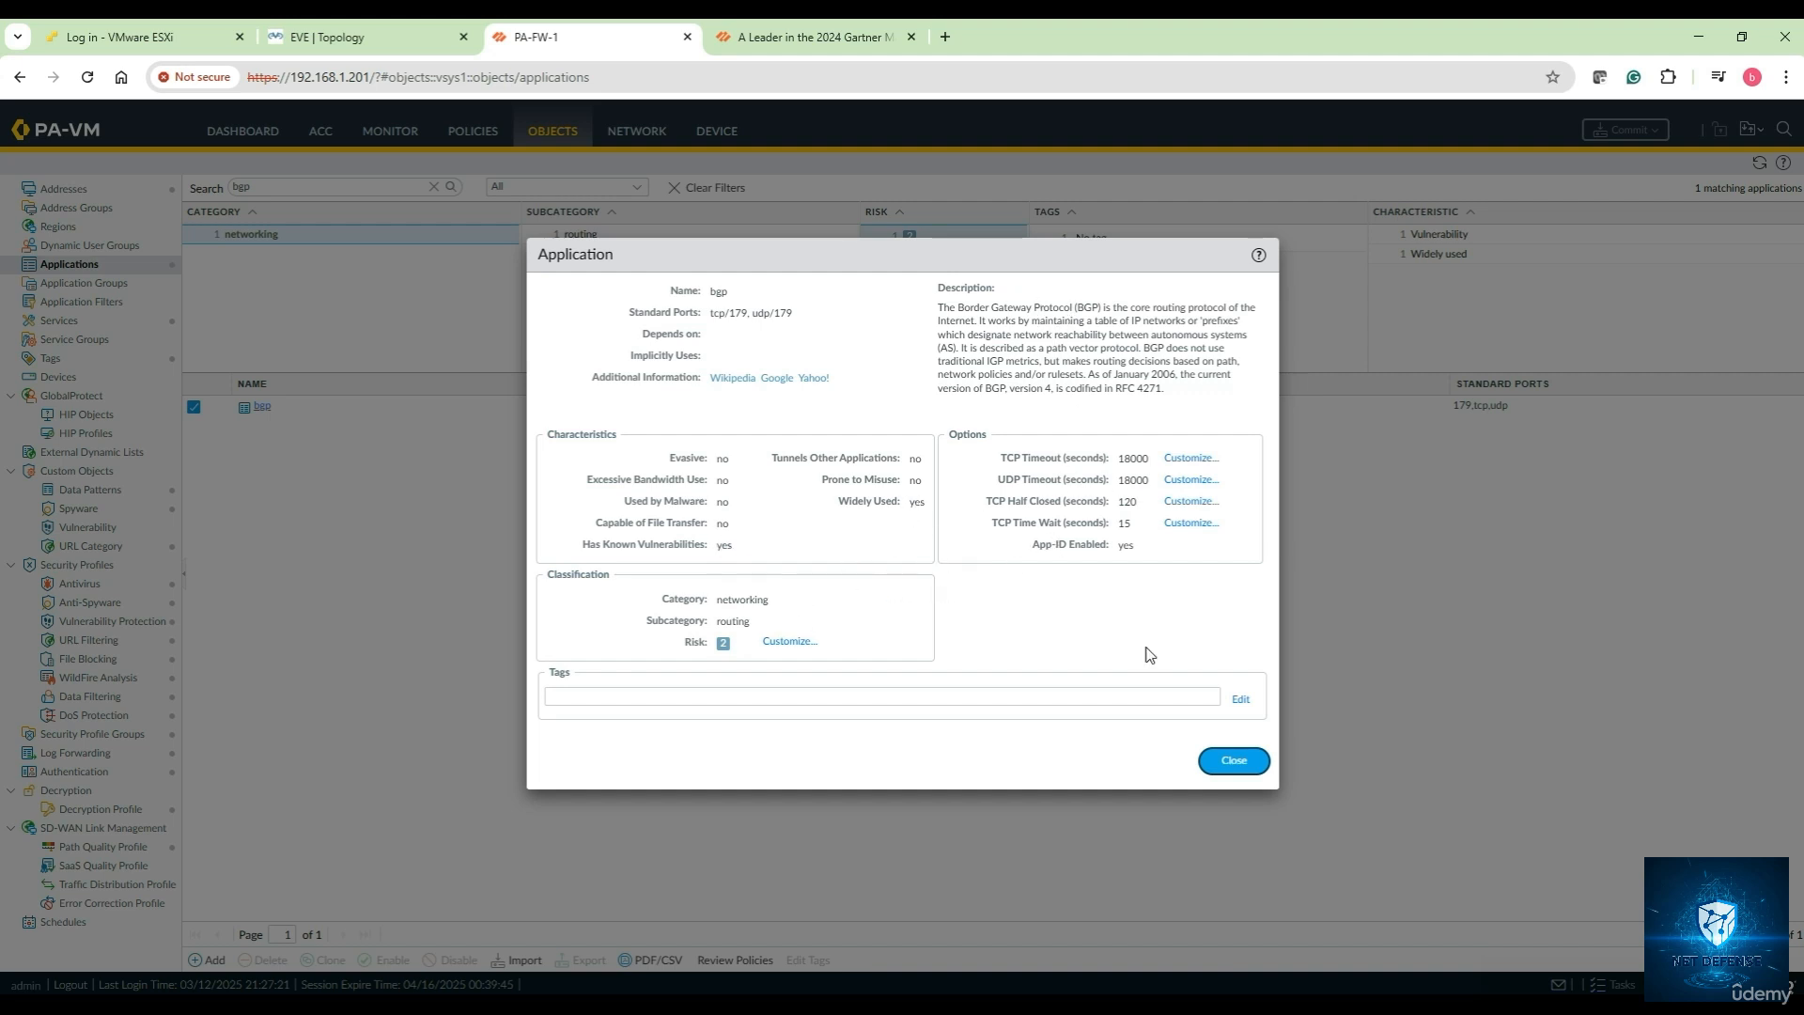
pyautogui.click(1240, 700)
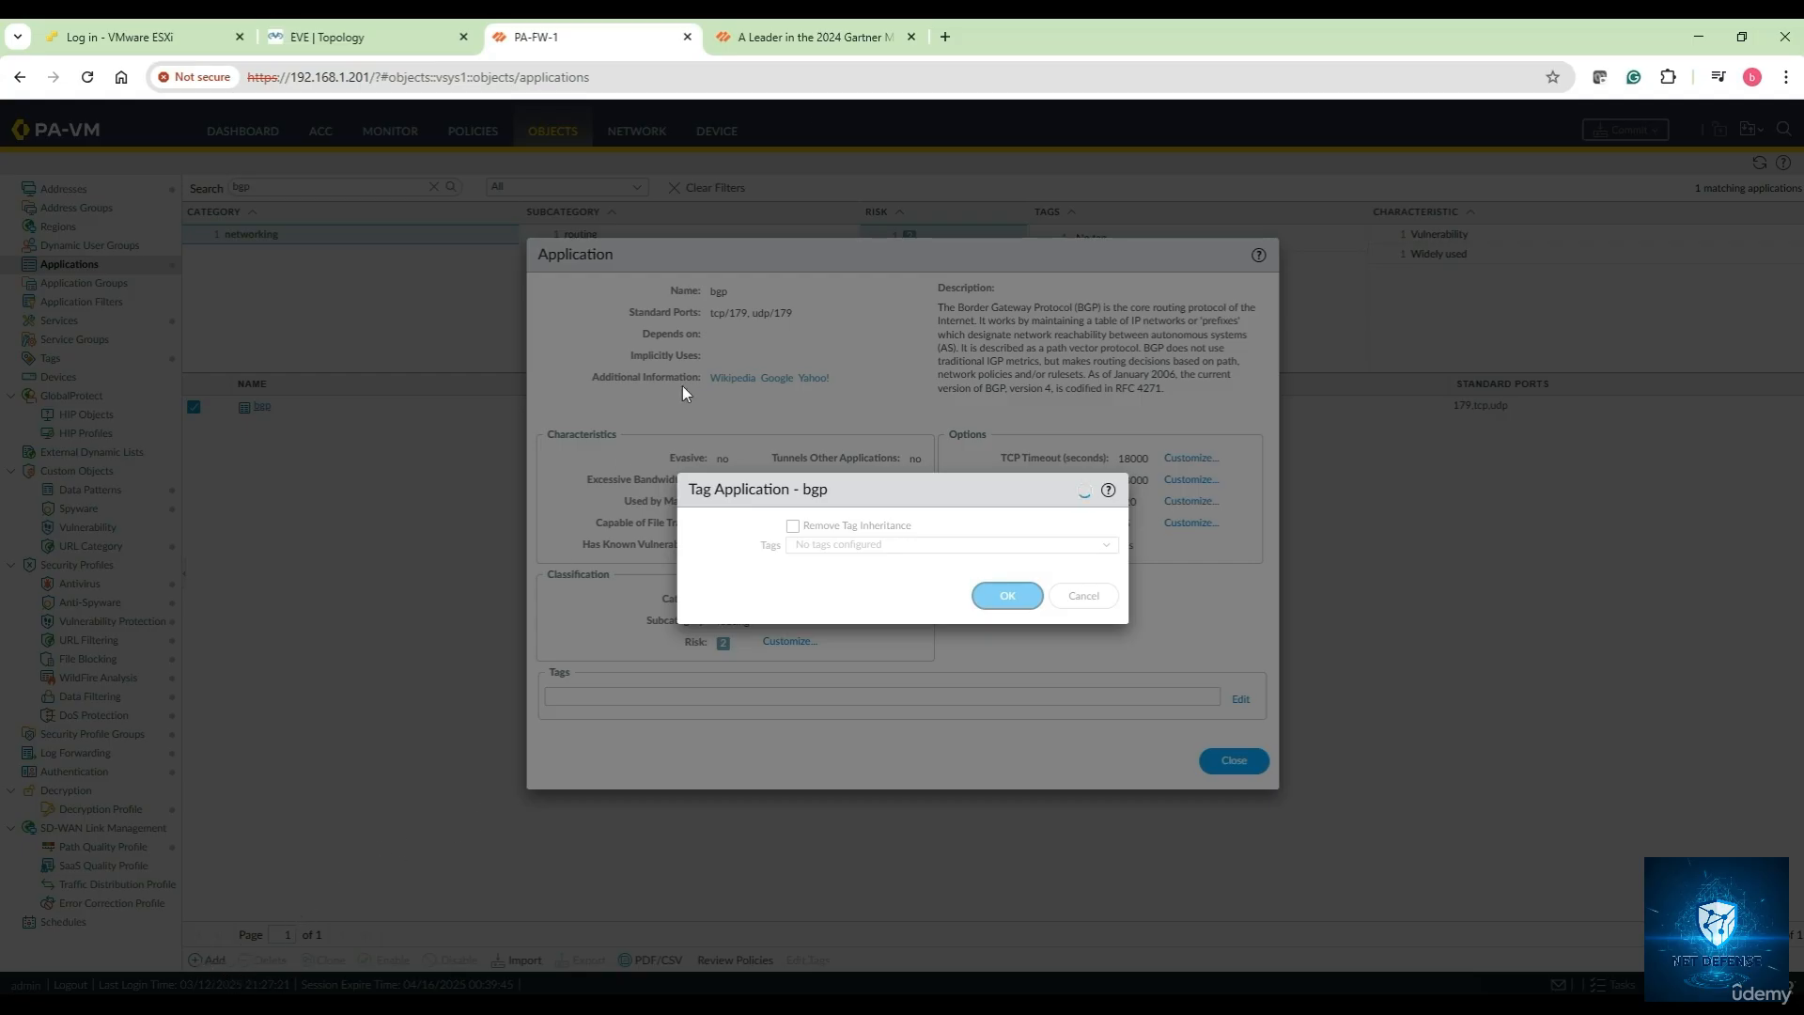
pyautogui.click(945, 38)
# Search Google for 'applipedia palo alto' and open the Palo Alto Networks Applipedia site
pyautogui.click(619, 395)
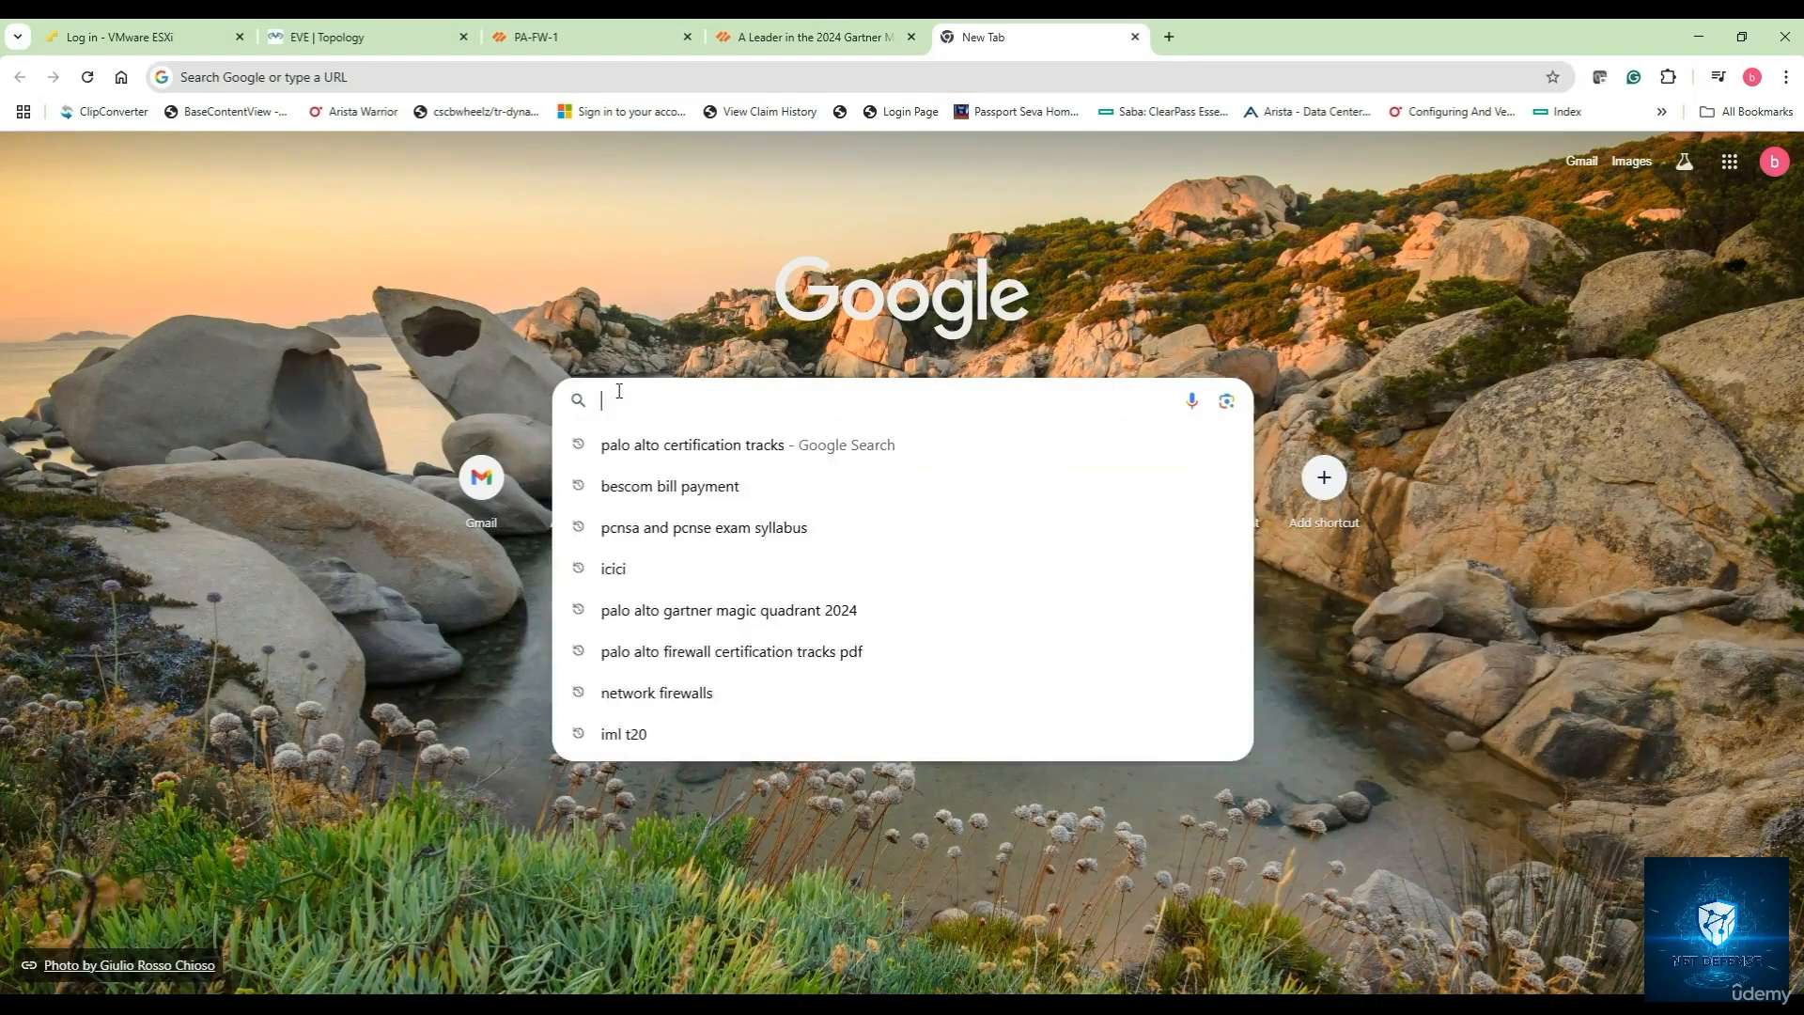
pyautogui.write('apple')
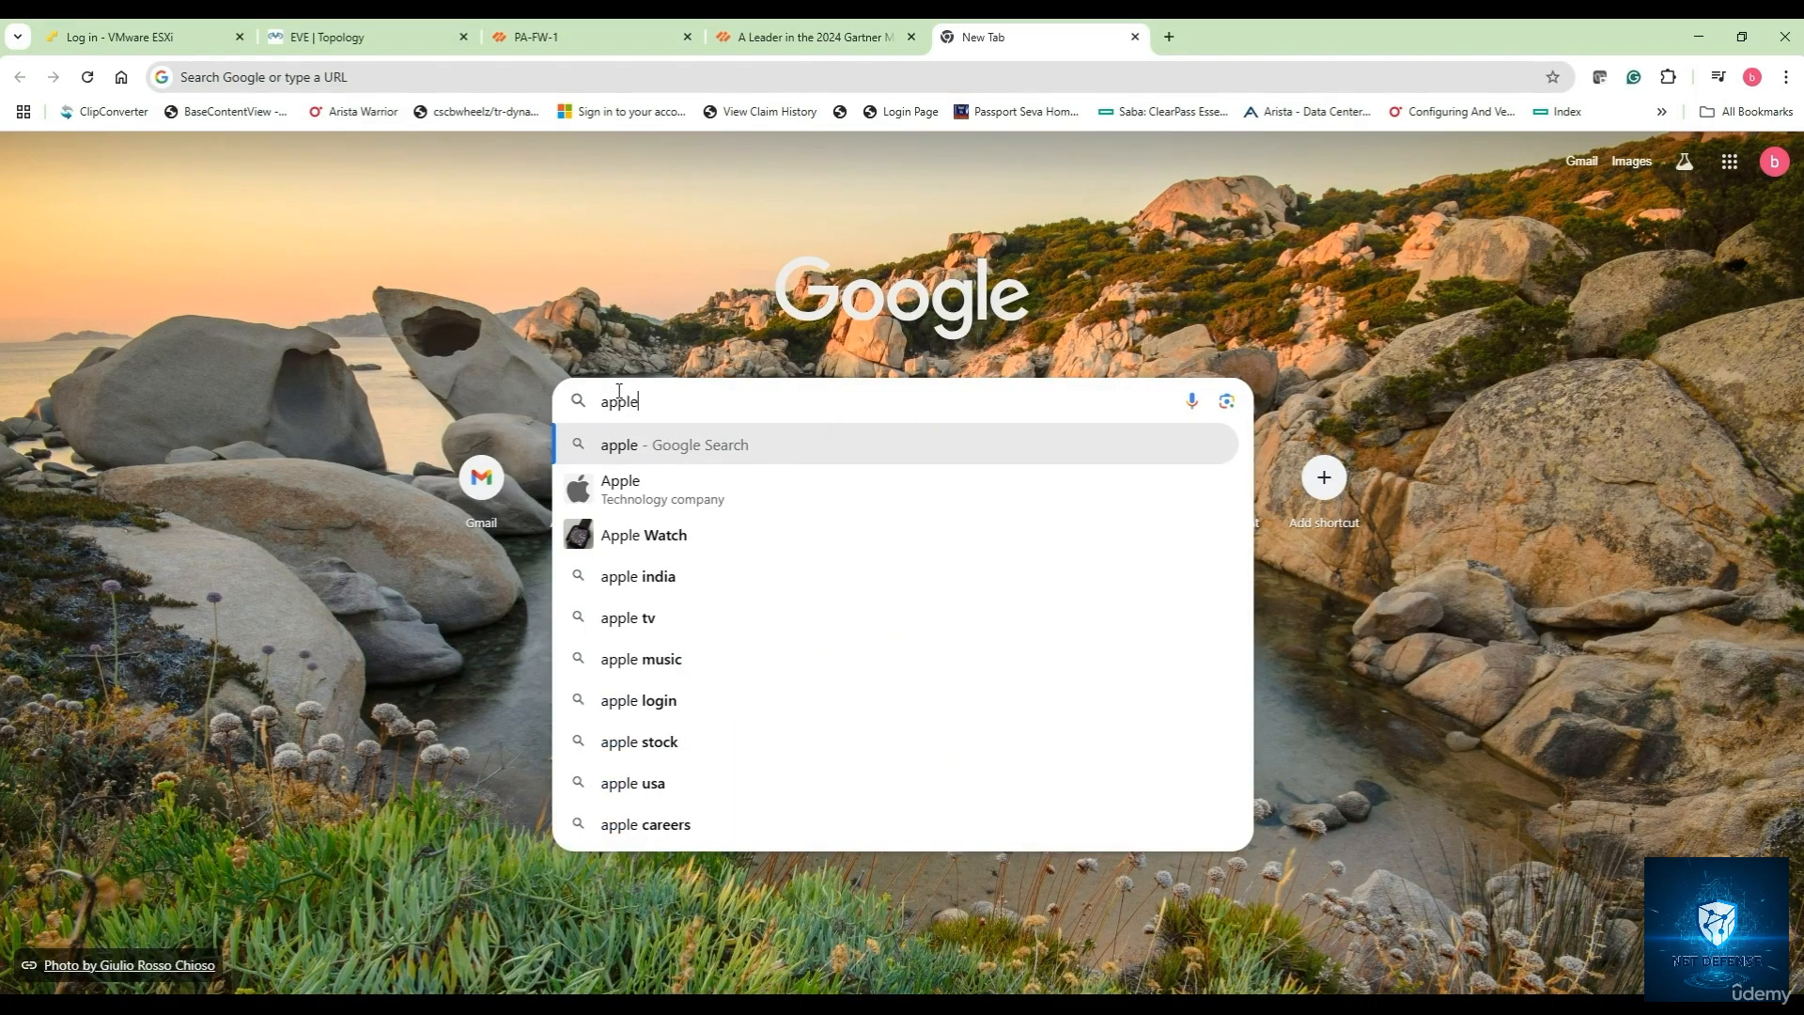
pyautogui.write('pedia')
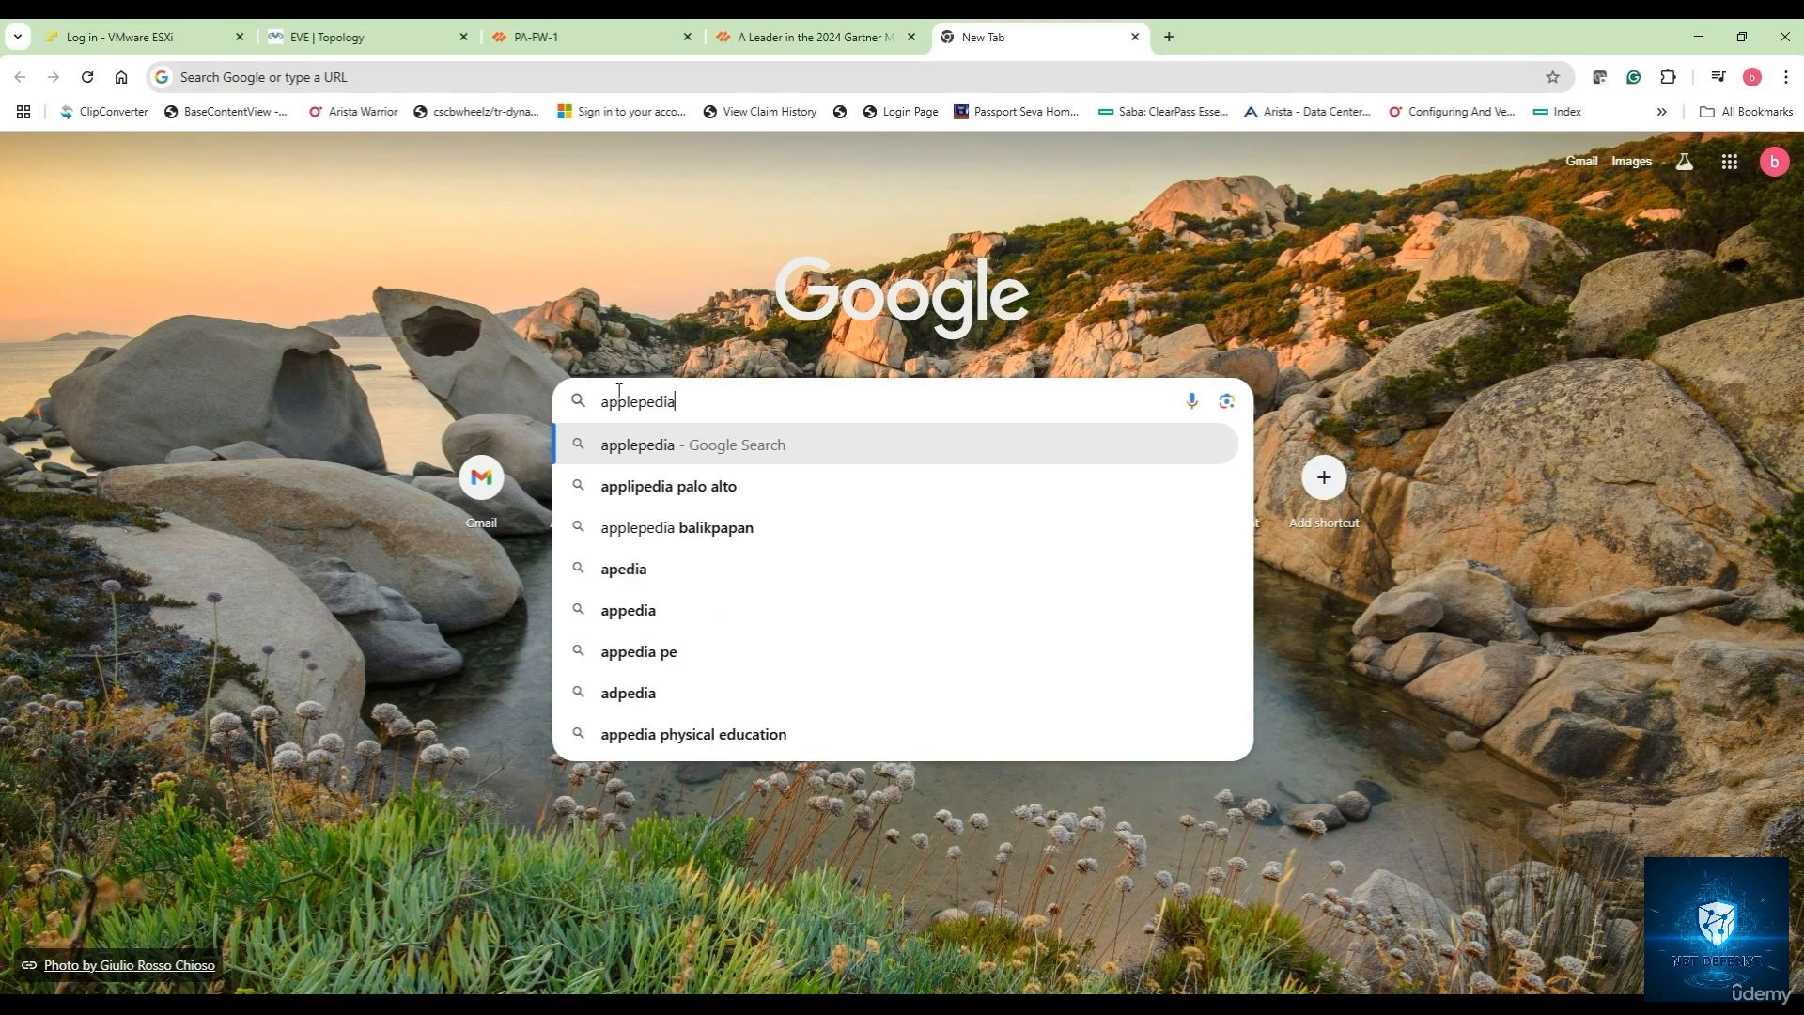
pyautogui.click(644, 488)
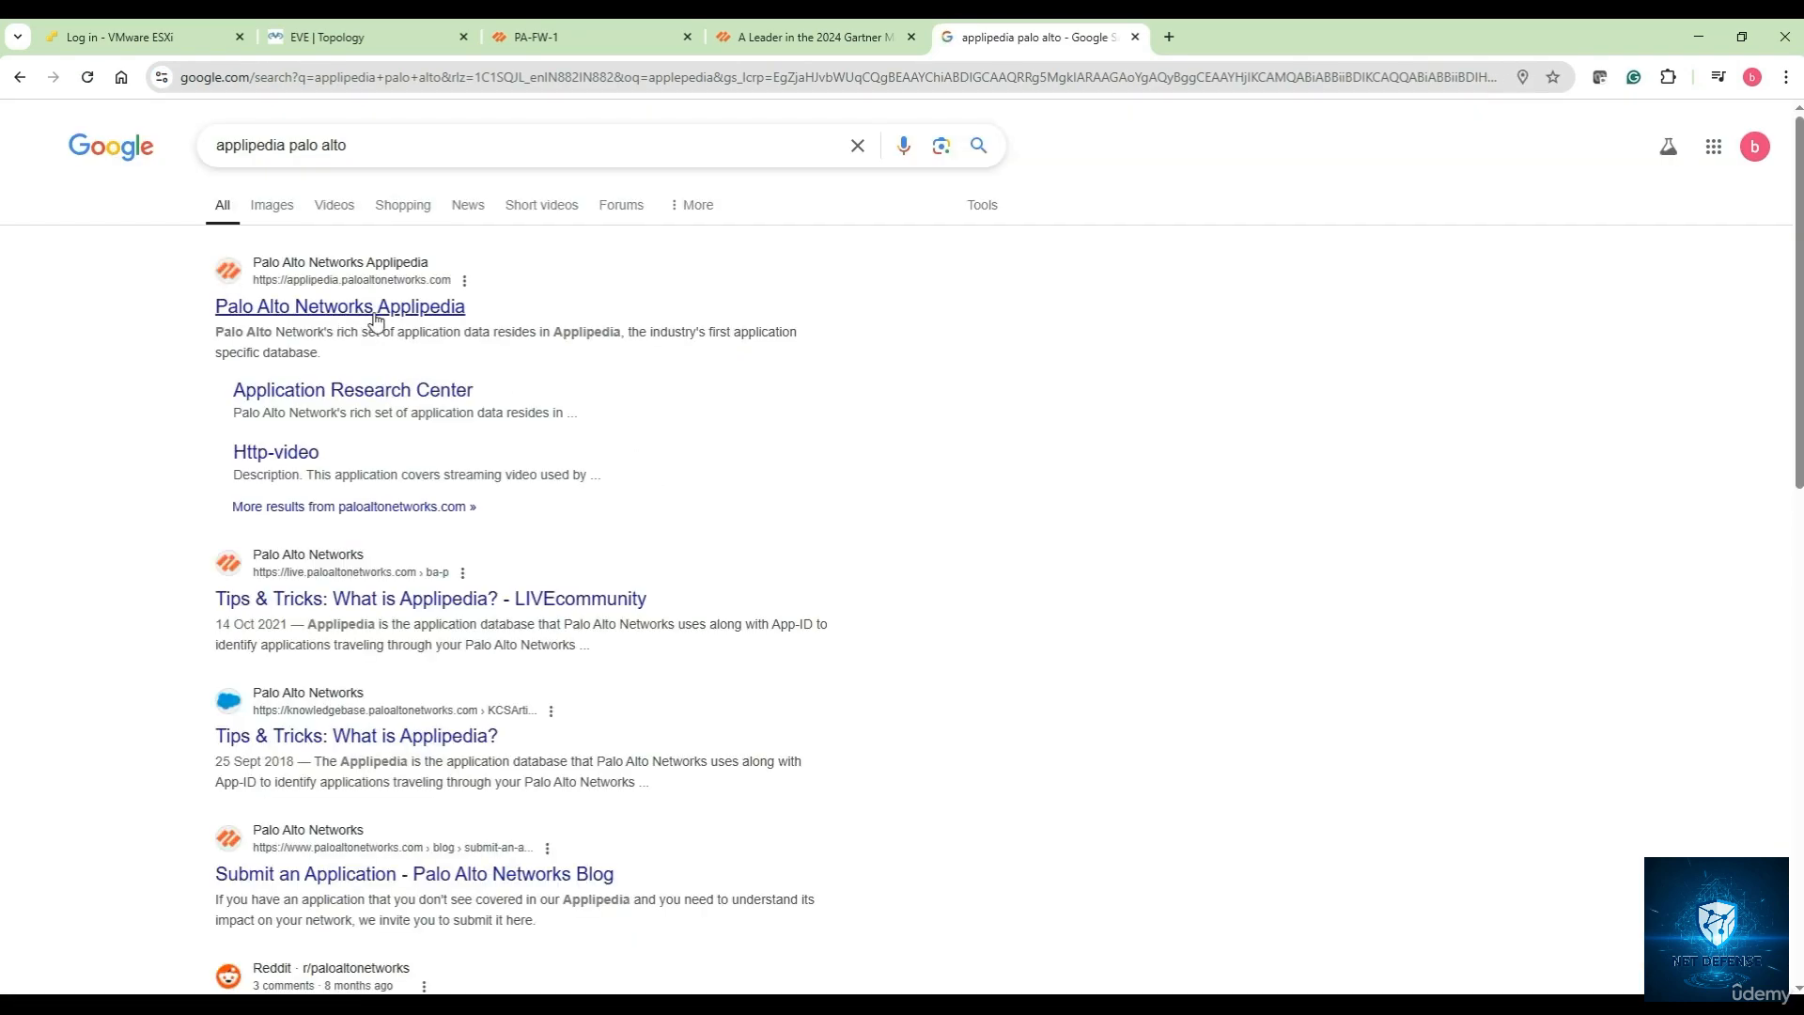
pyautogui.click(365, 317)
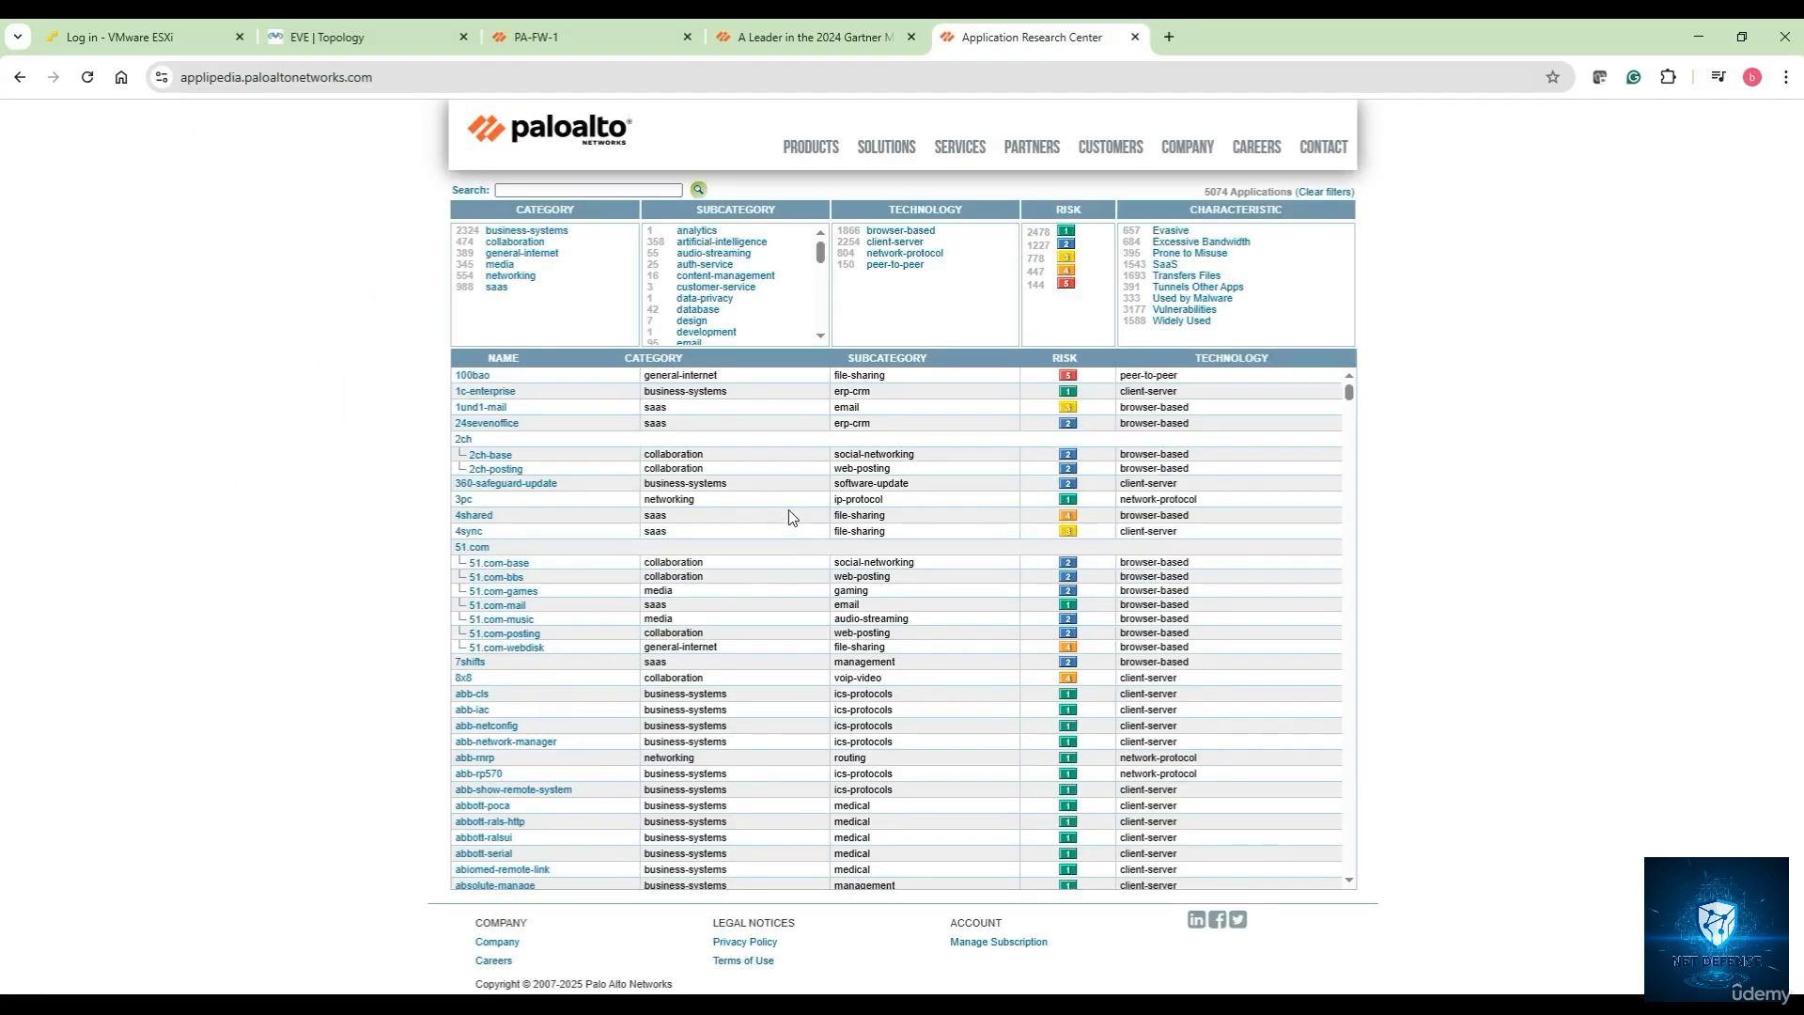
# Back in PA-FW-1, cancel the bgp Tag Application dialog and close the bgp details
pyautogui.click(588, 41)
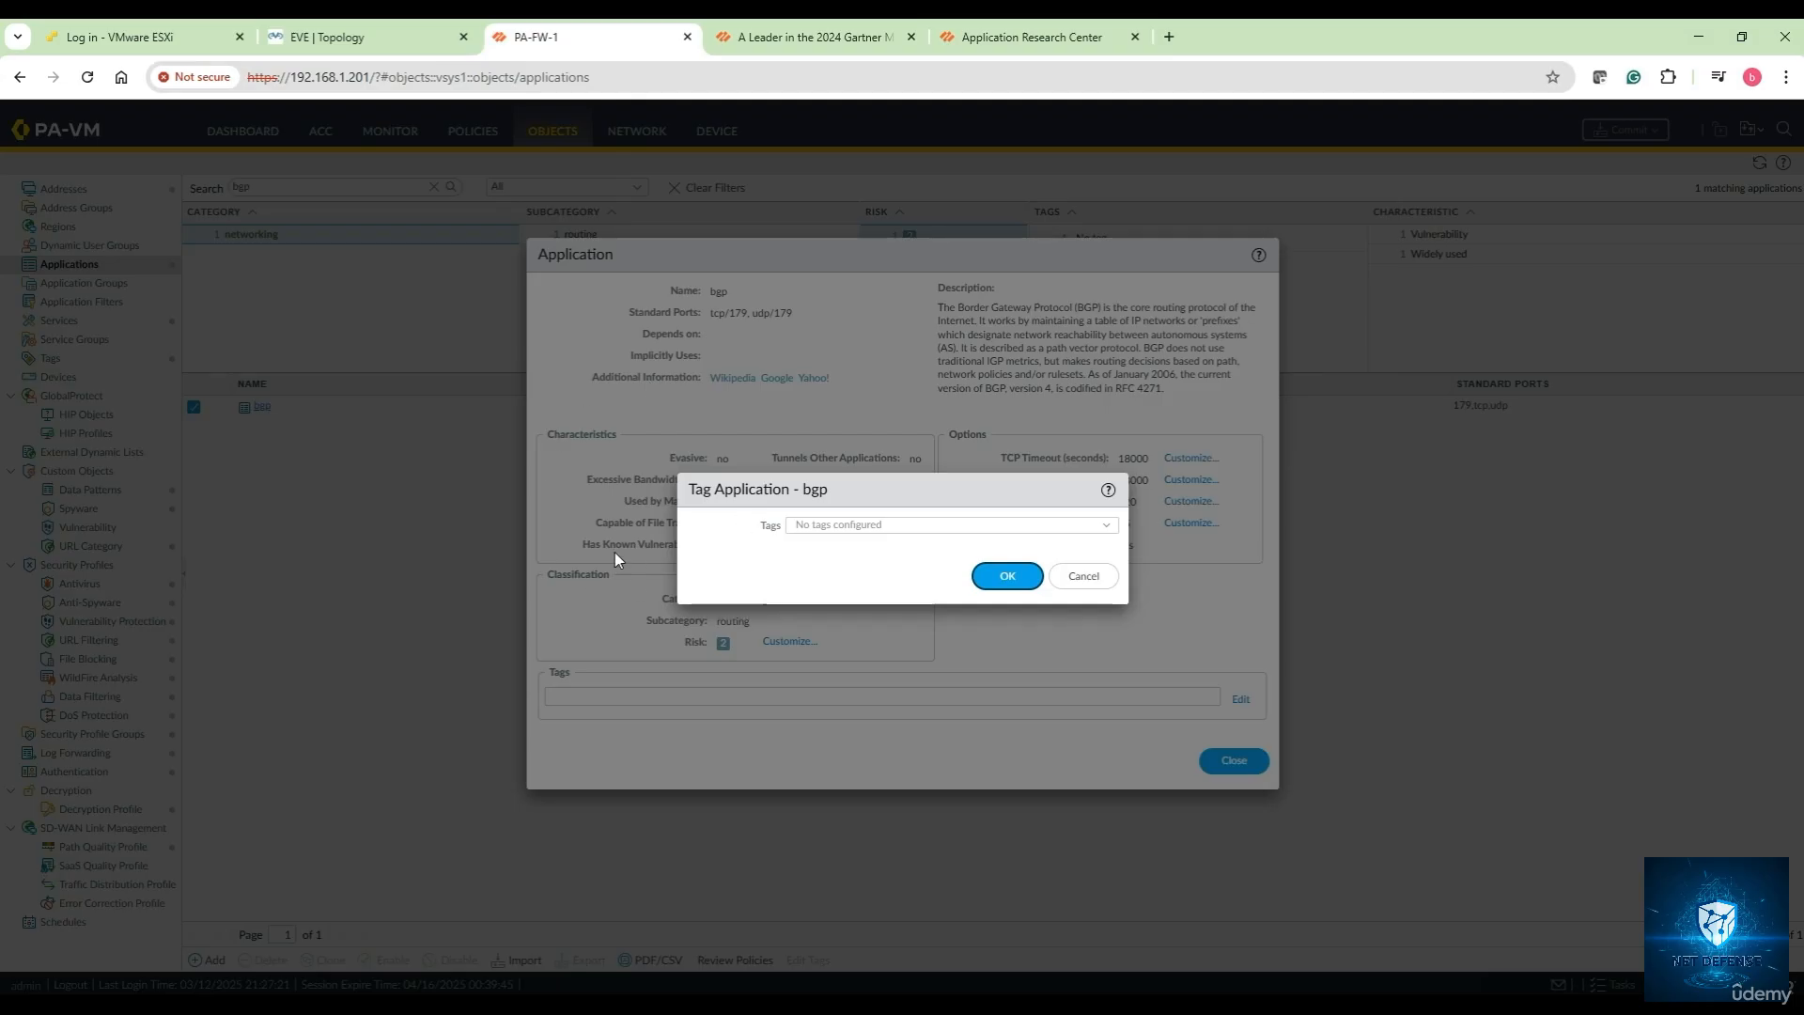
pyautogui.click(1073, 575)
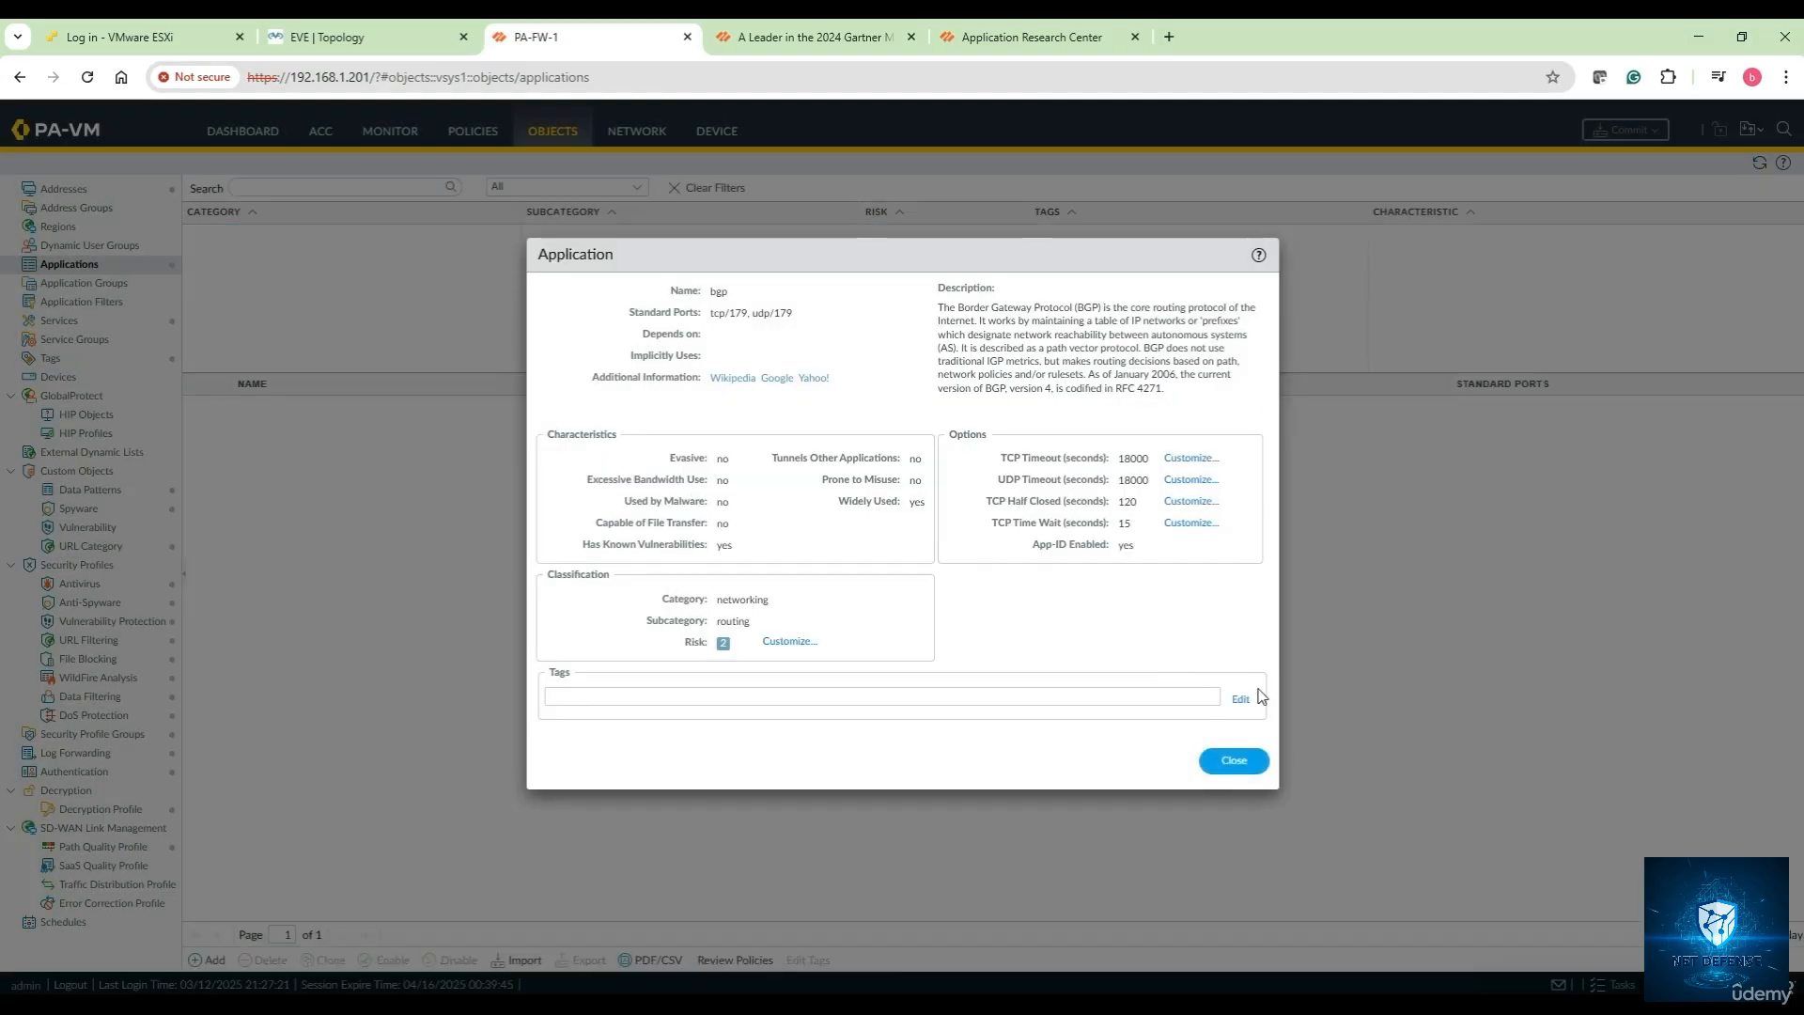
pyautogui.click(1234, 760)
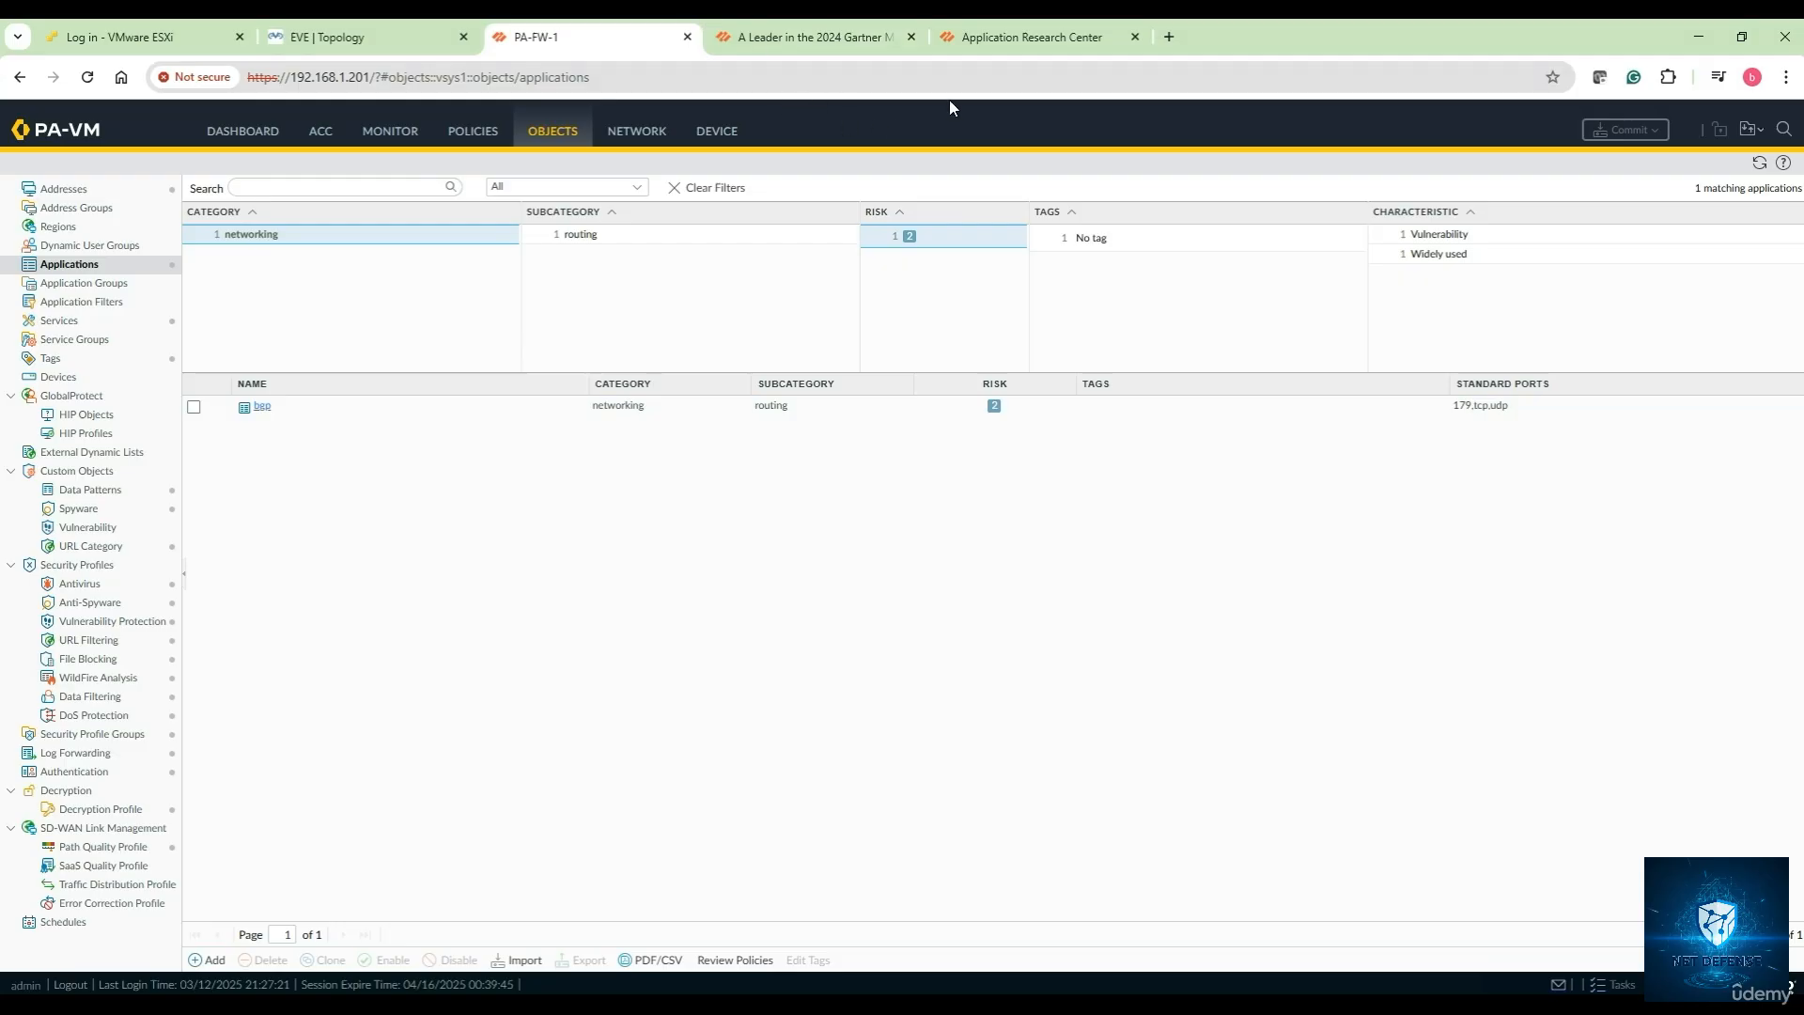
# Filter Applipedia to the media category and search 'facebook', leaving 5 applications
pyautogui.click(1005, 38)
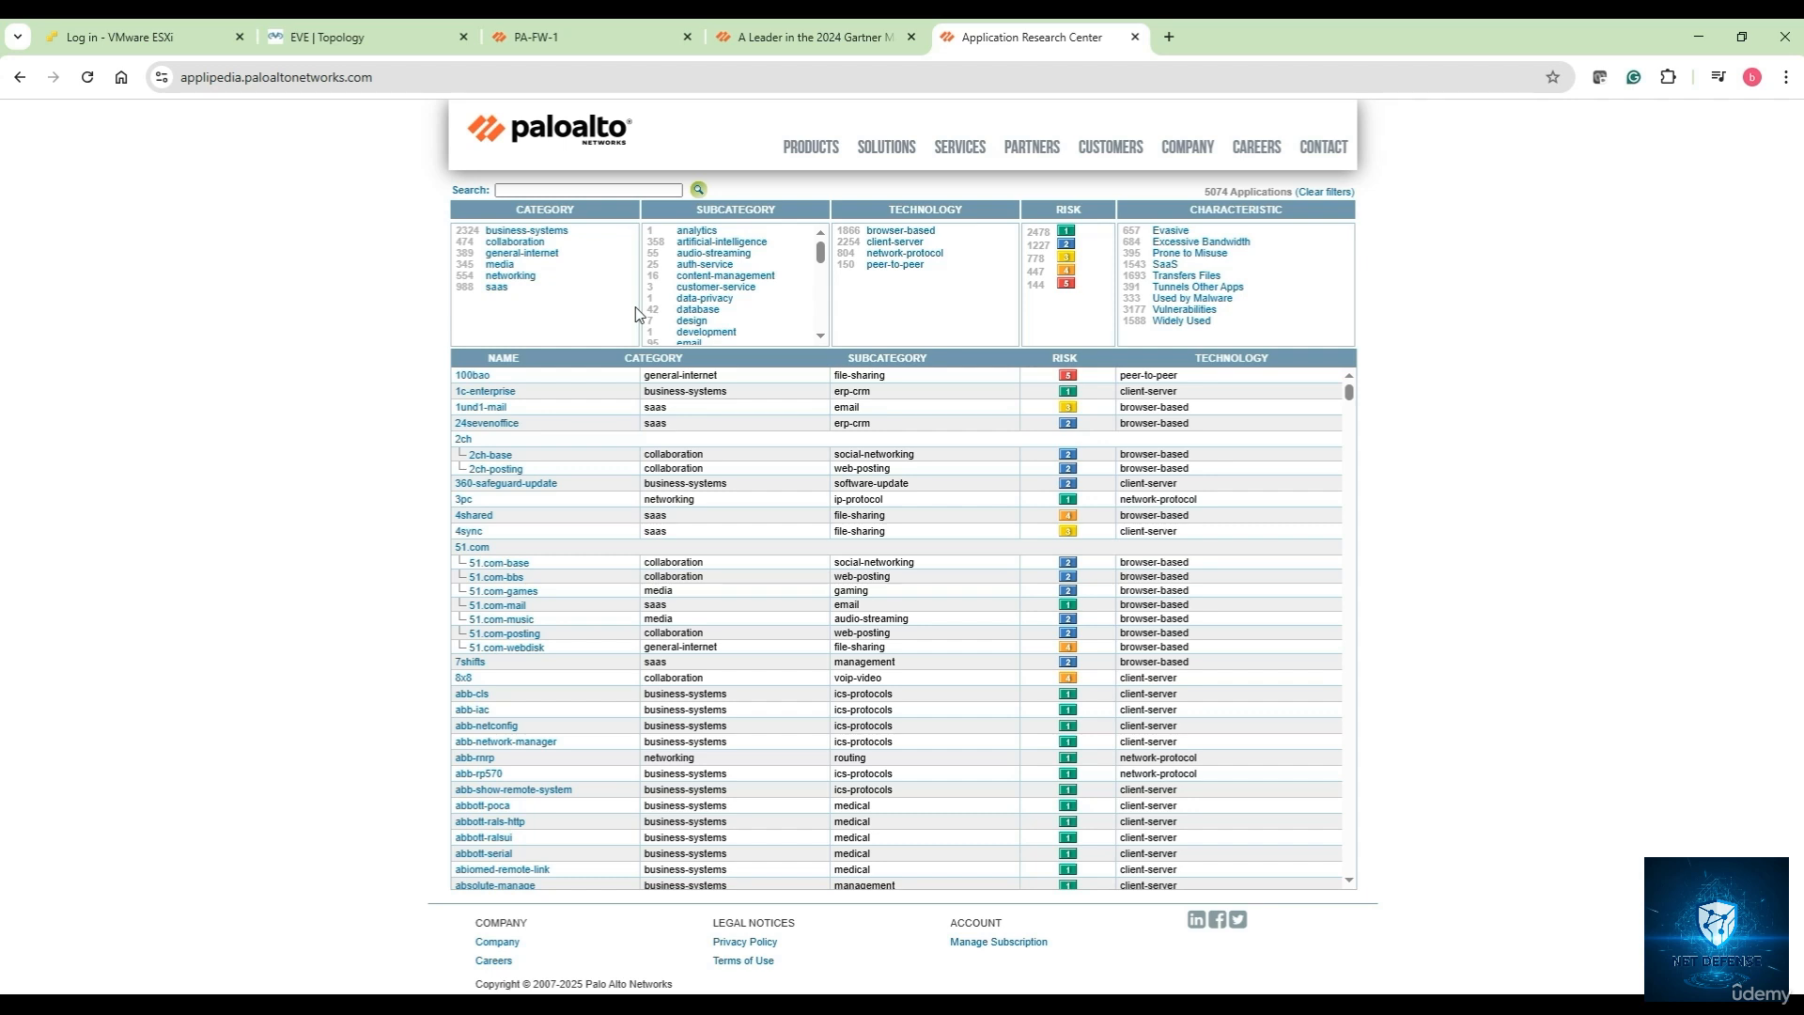
pyautogui.click(555, 188)
pyautogui.click(502, 264)
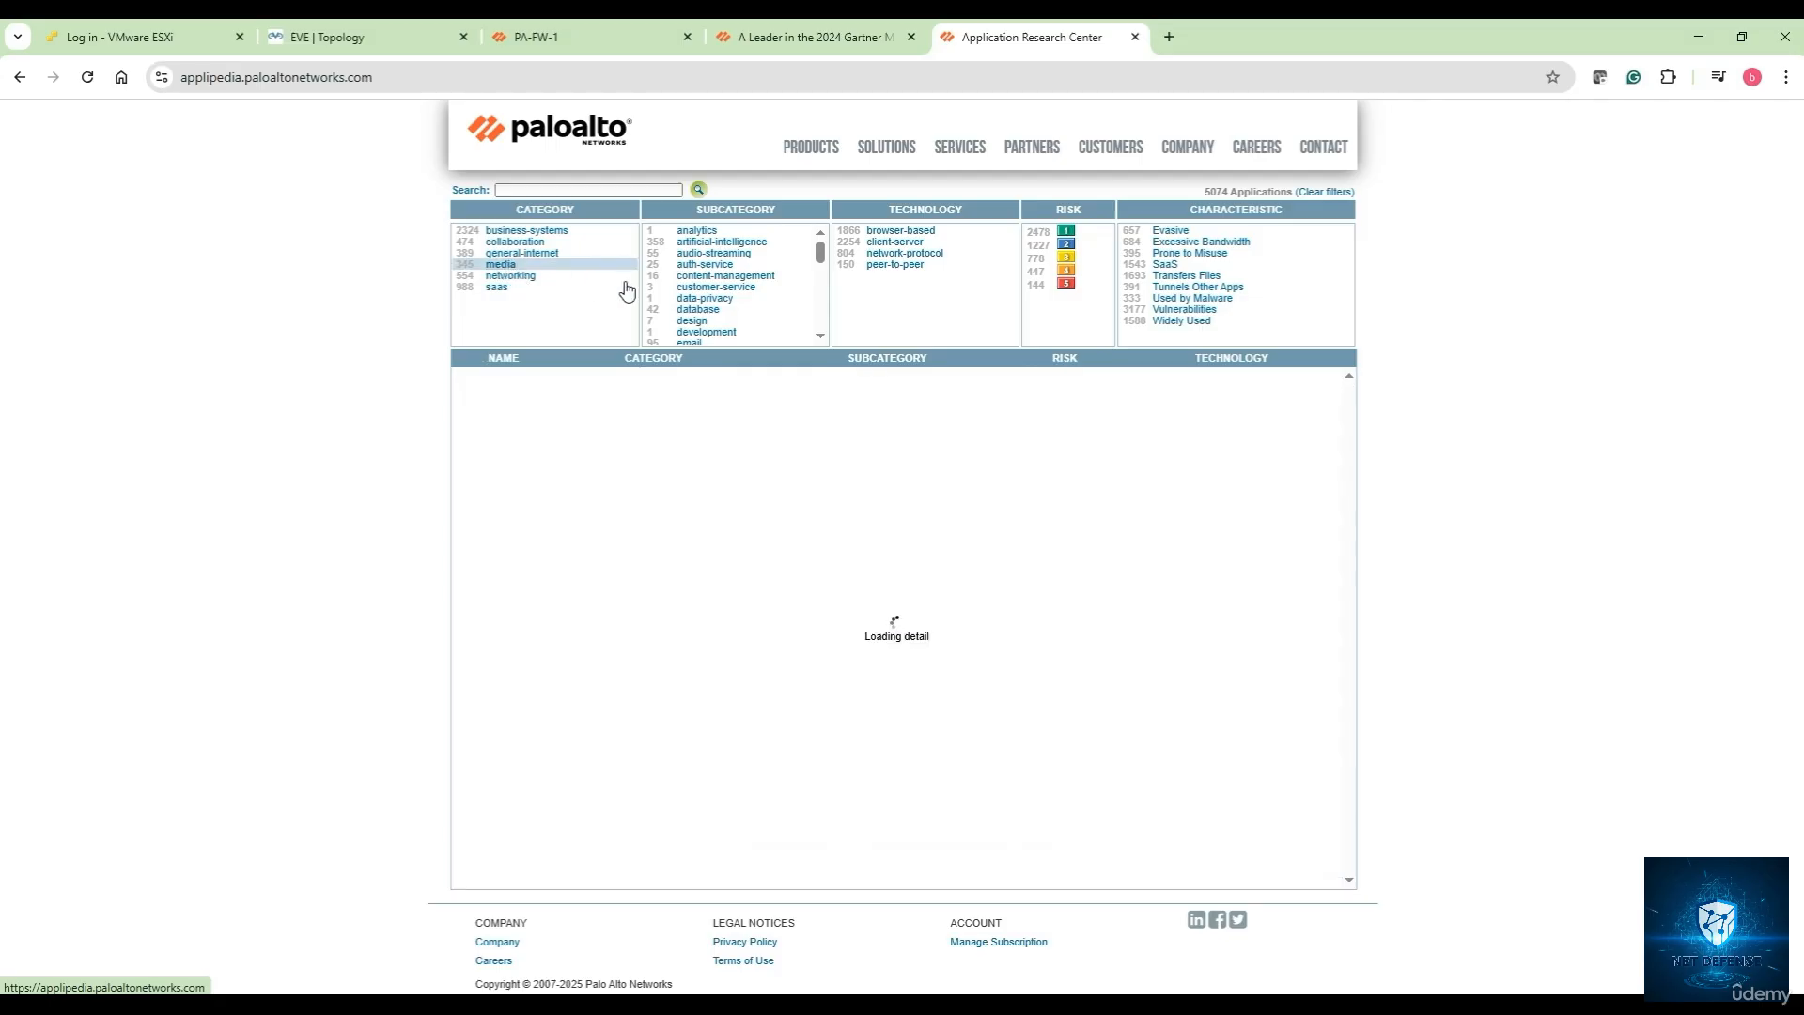
pyautogui.scroll(-5, 525, 508)
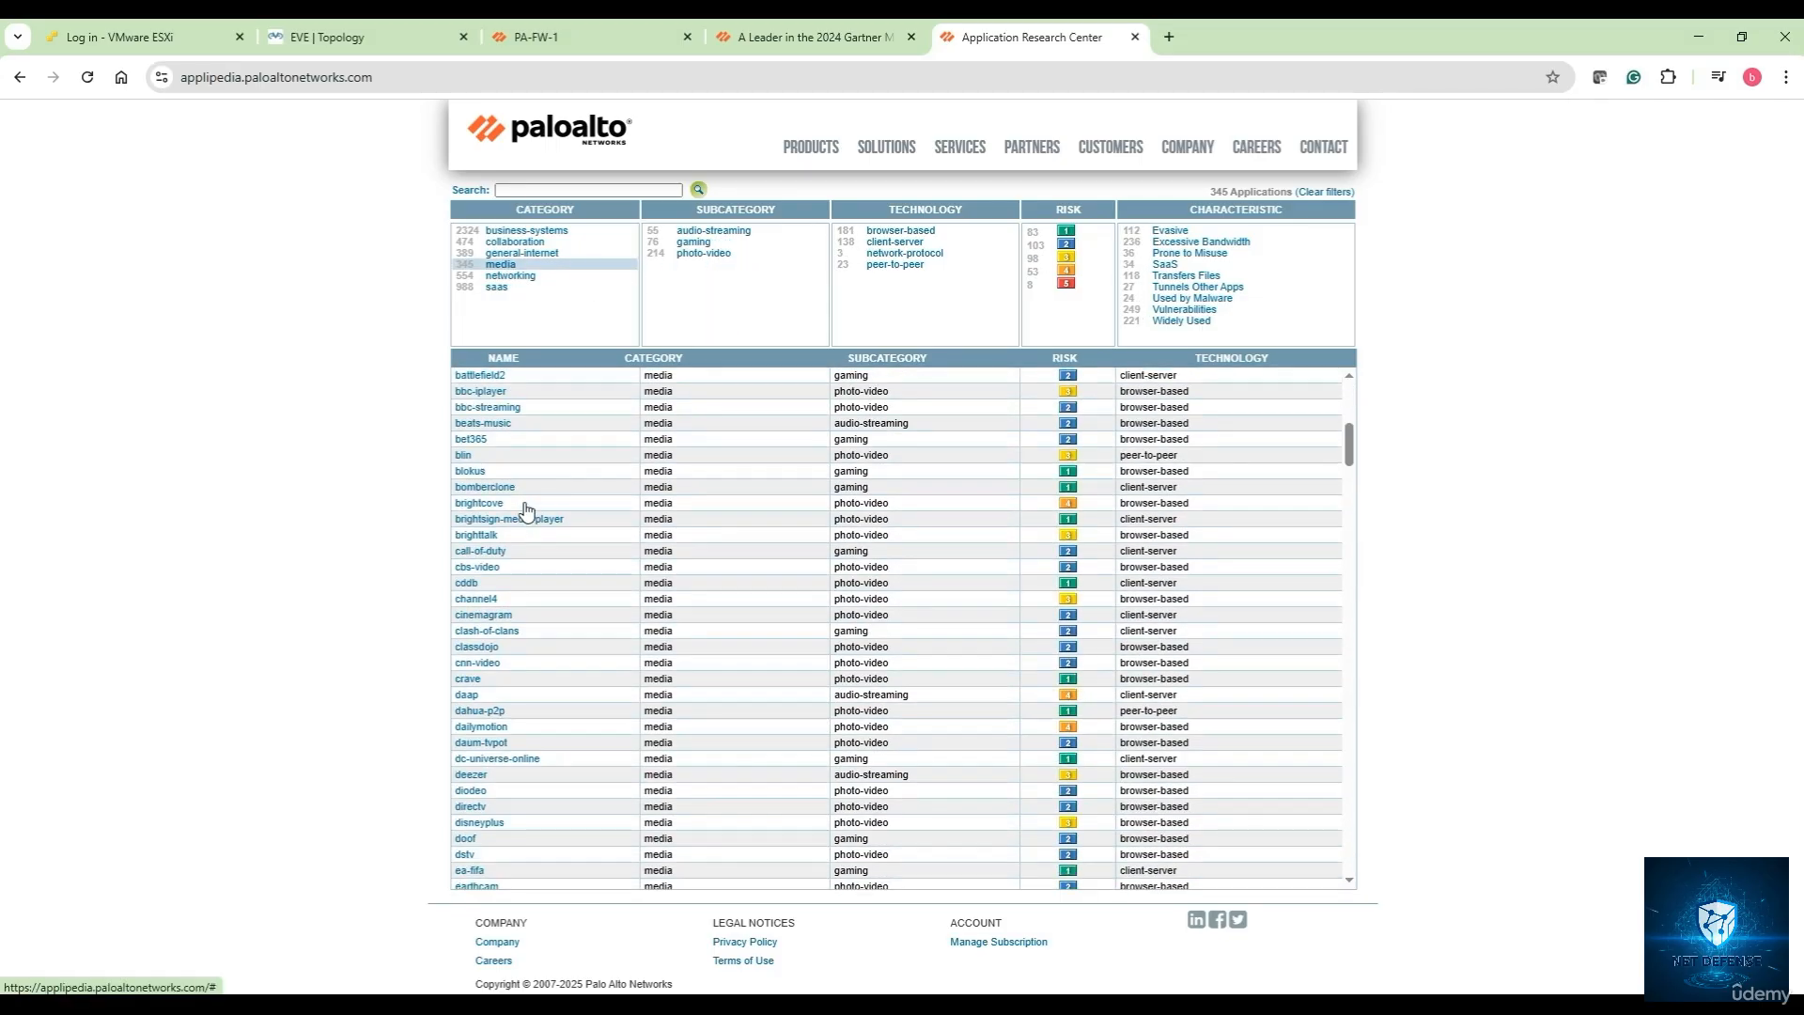
pyautogui.scroll(-5, 526, 509)
pyautogui.click(515, 190)
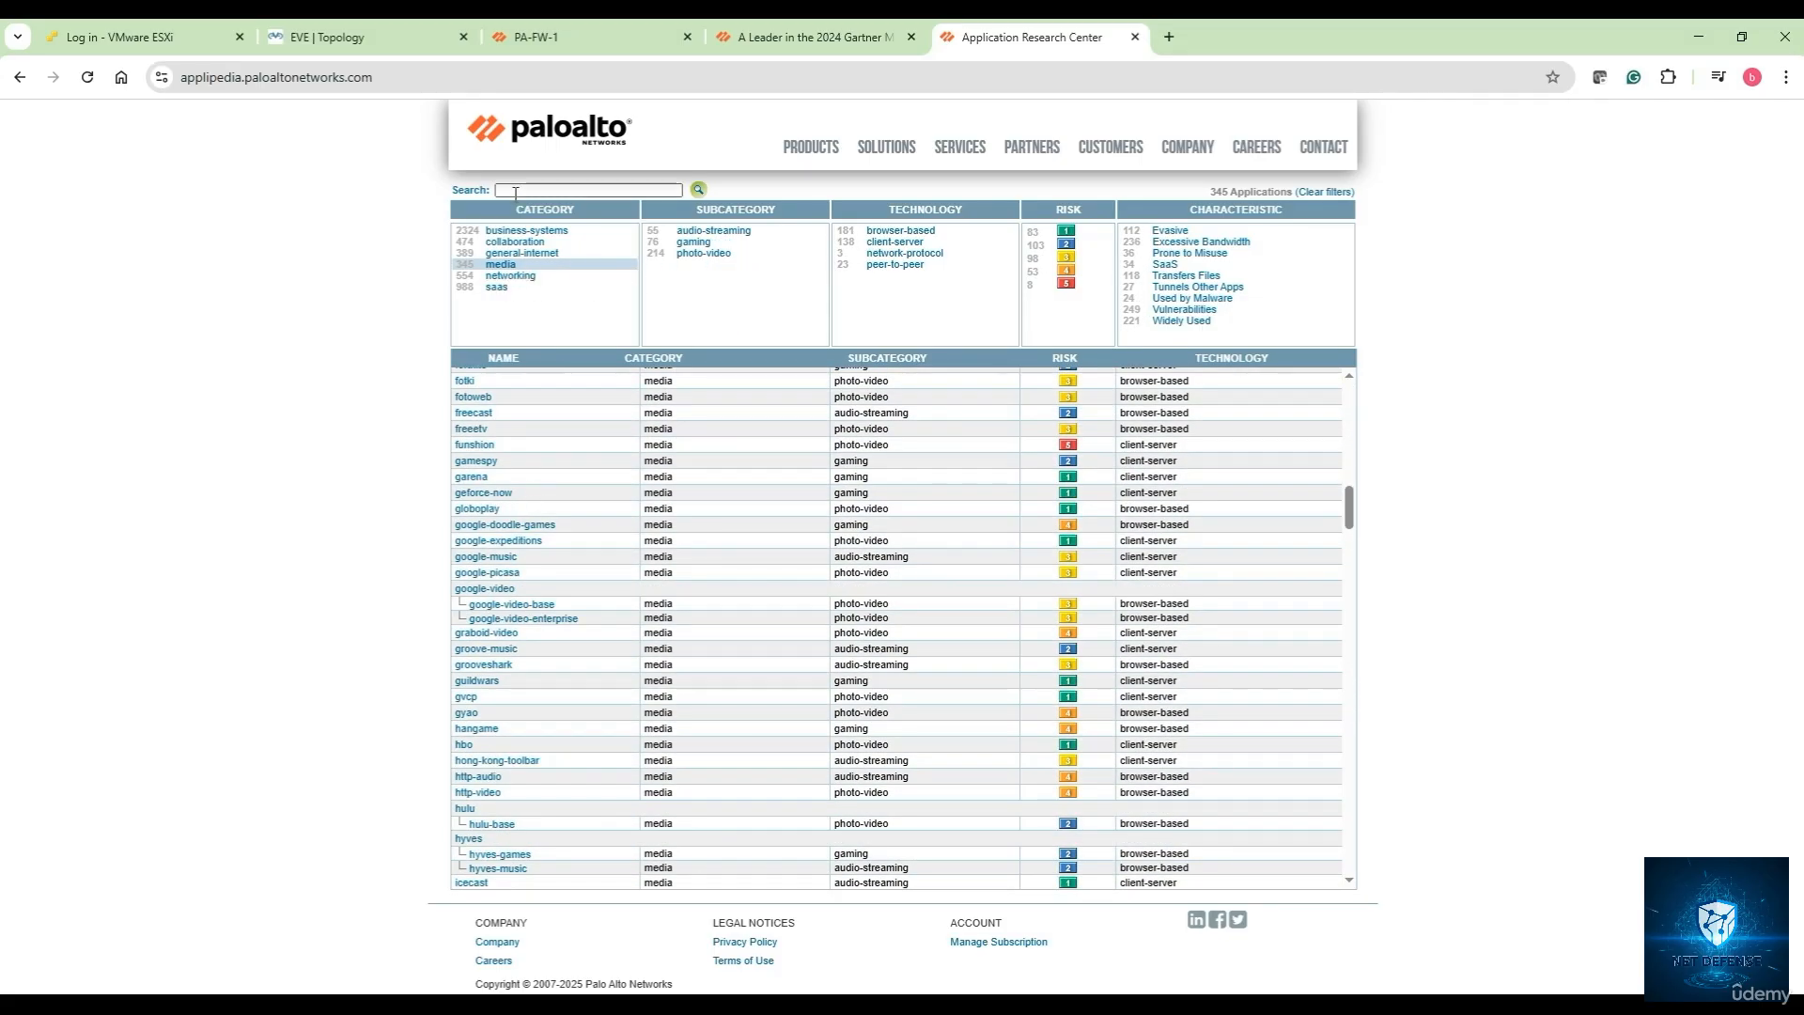
pyautogui.write('facebook')
pyautogui.press('Return')
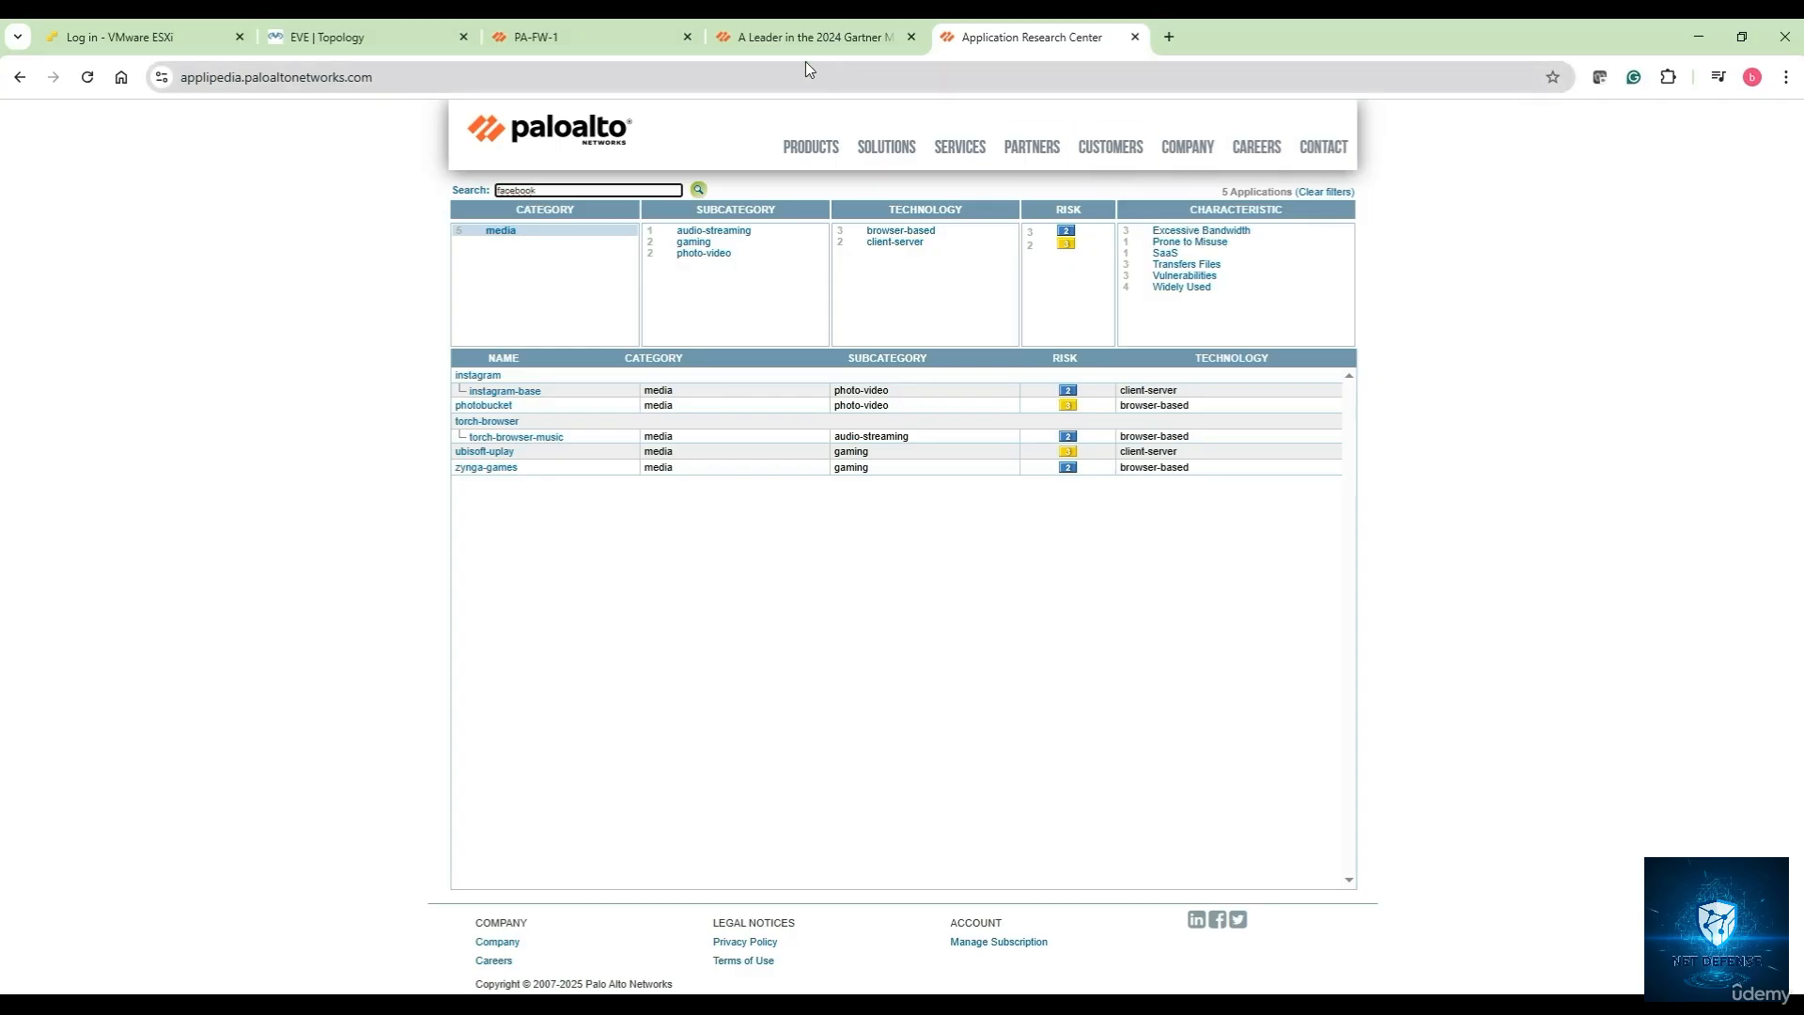
# In PA-FW-1, start a new custom application and look through the Category choices
pyautogui.click(754, 39)
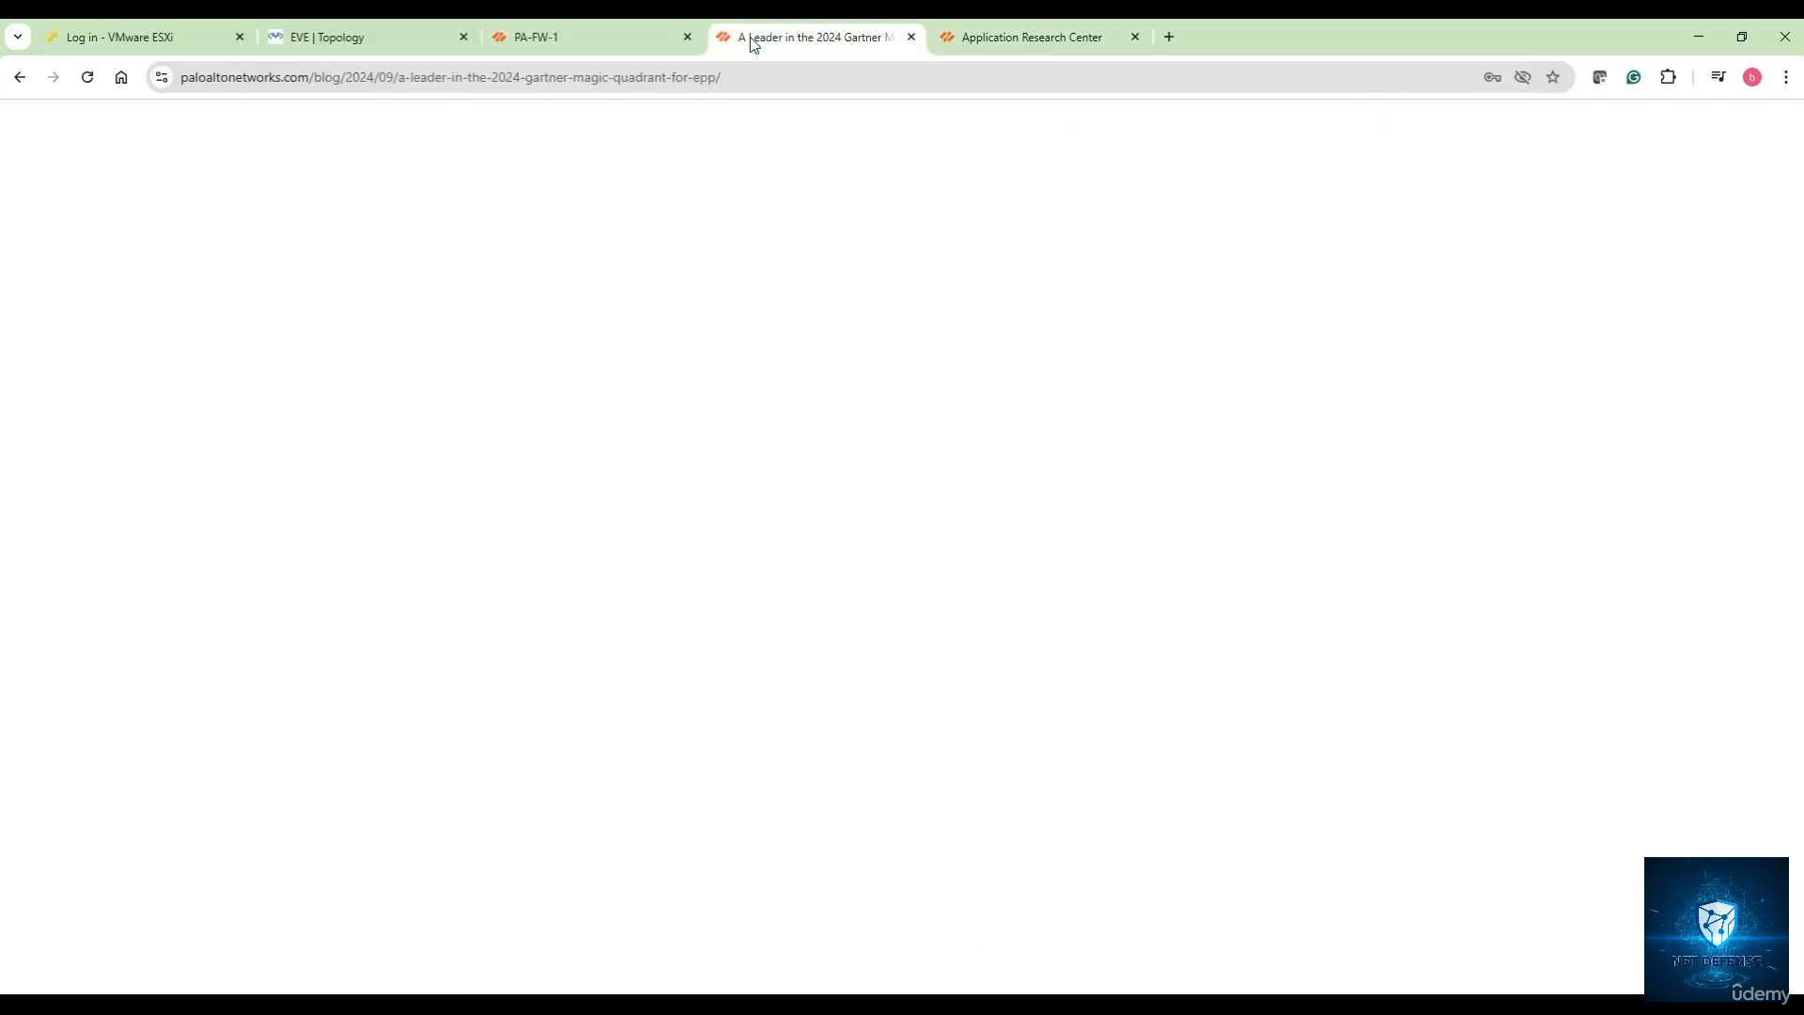
pyautogui.click(602, 38)
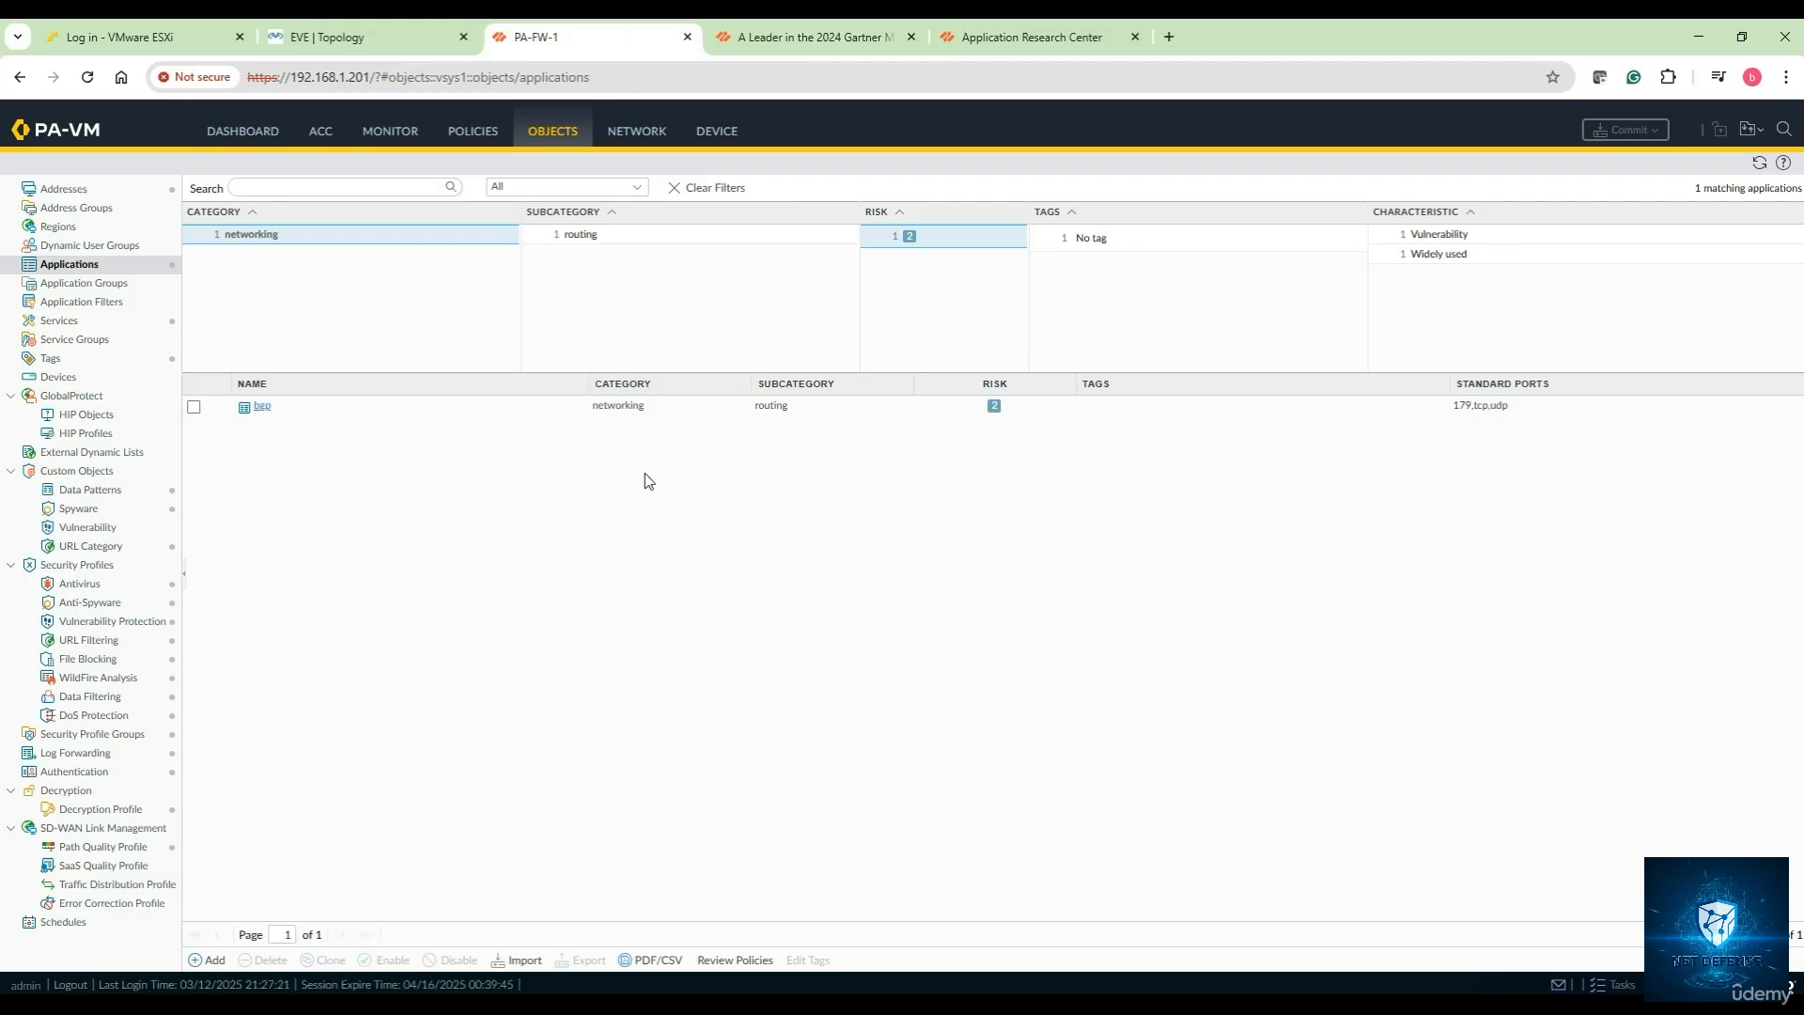
pyautogui.click(208, 958)
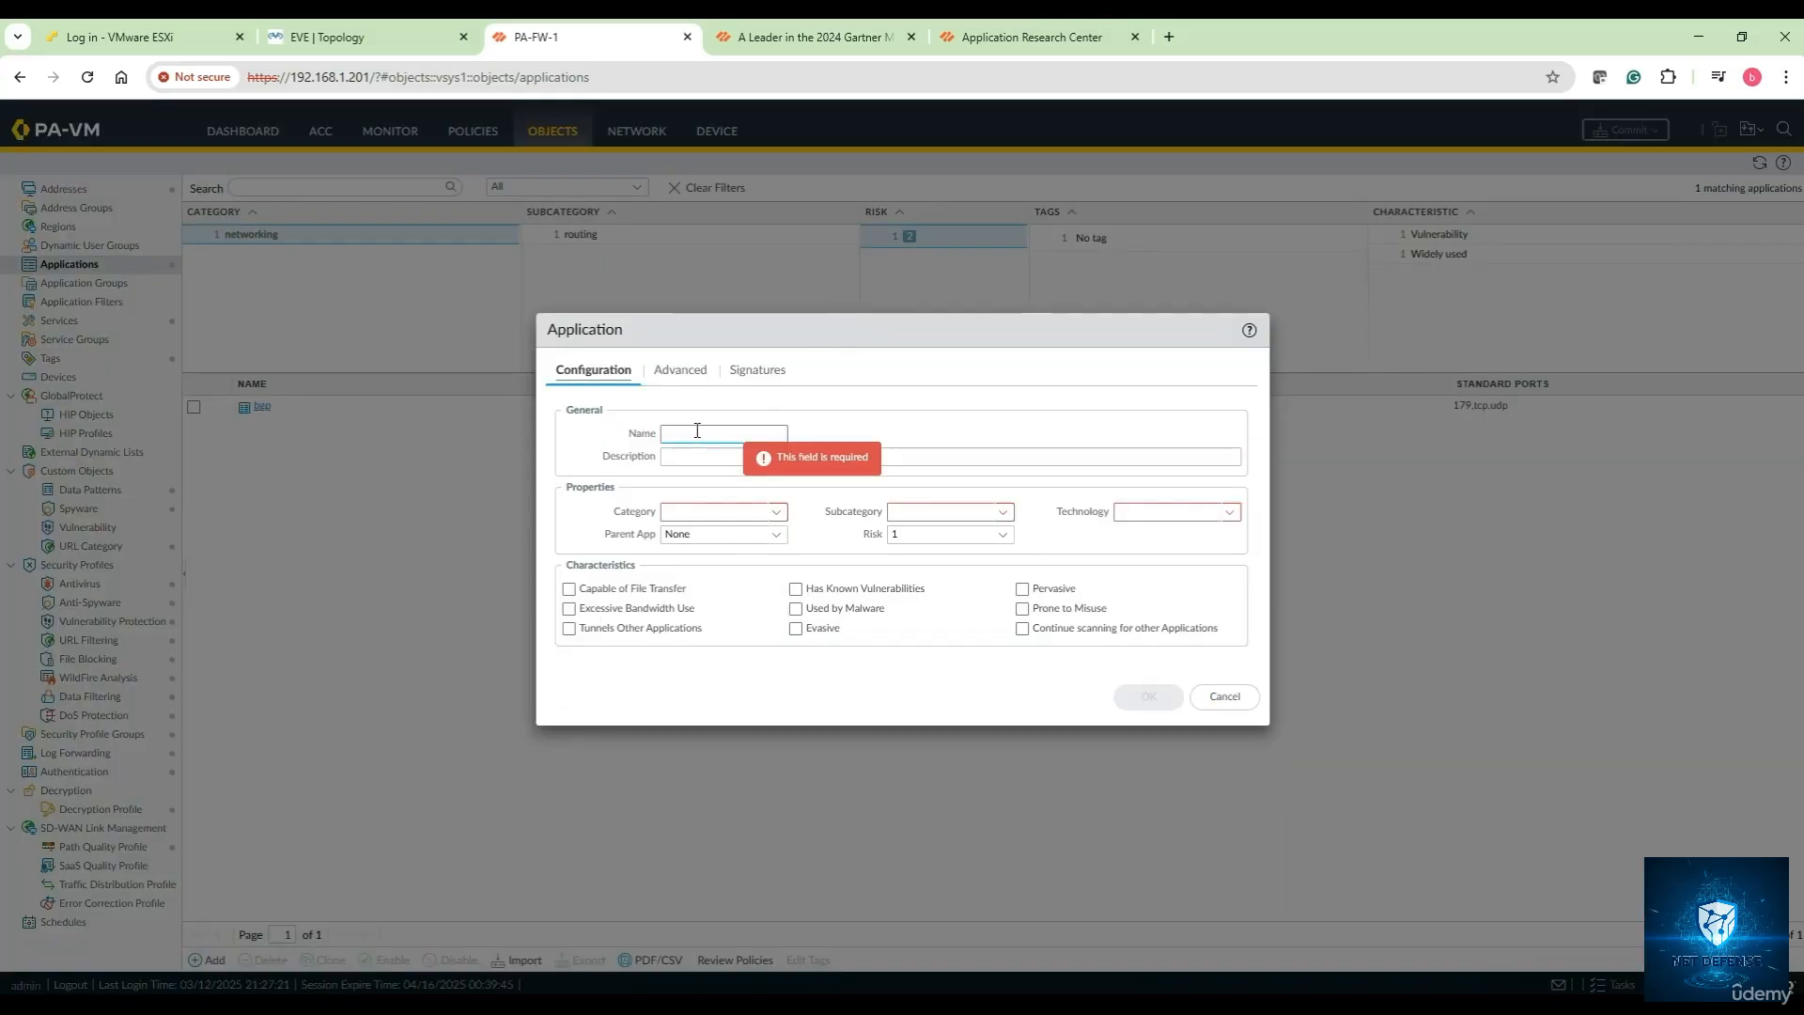
pyautogui.click(776, 513)
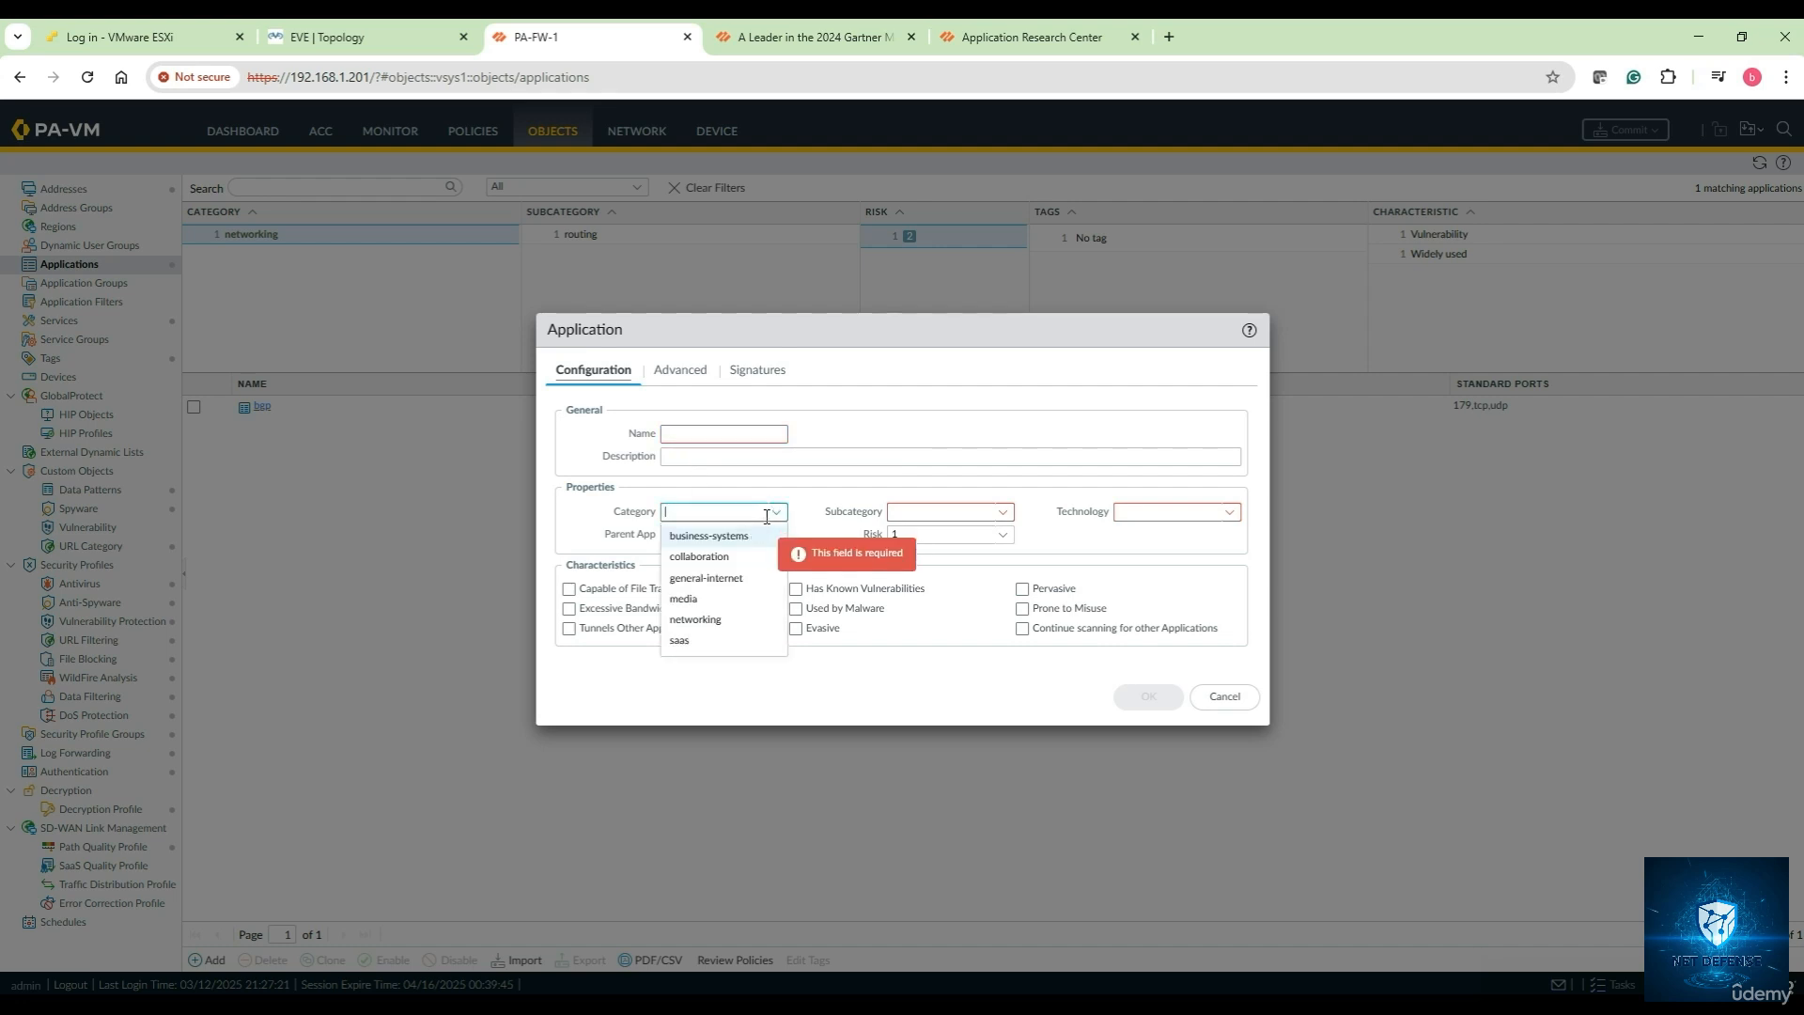
pyautogui.click(811, 481)
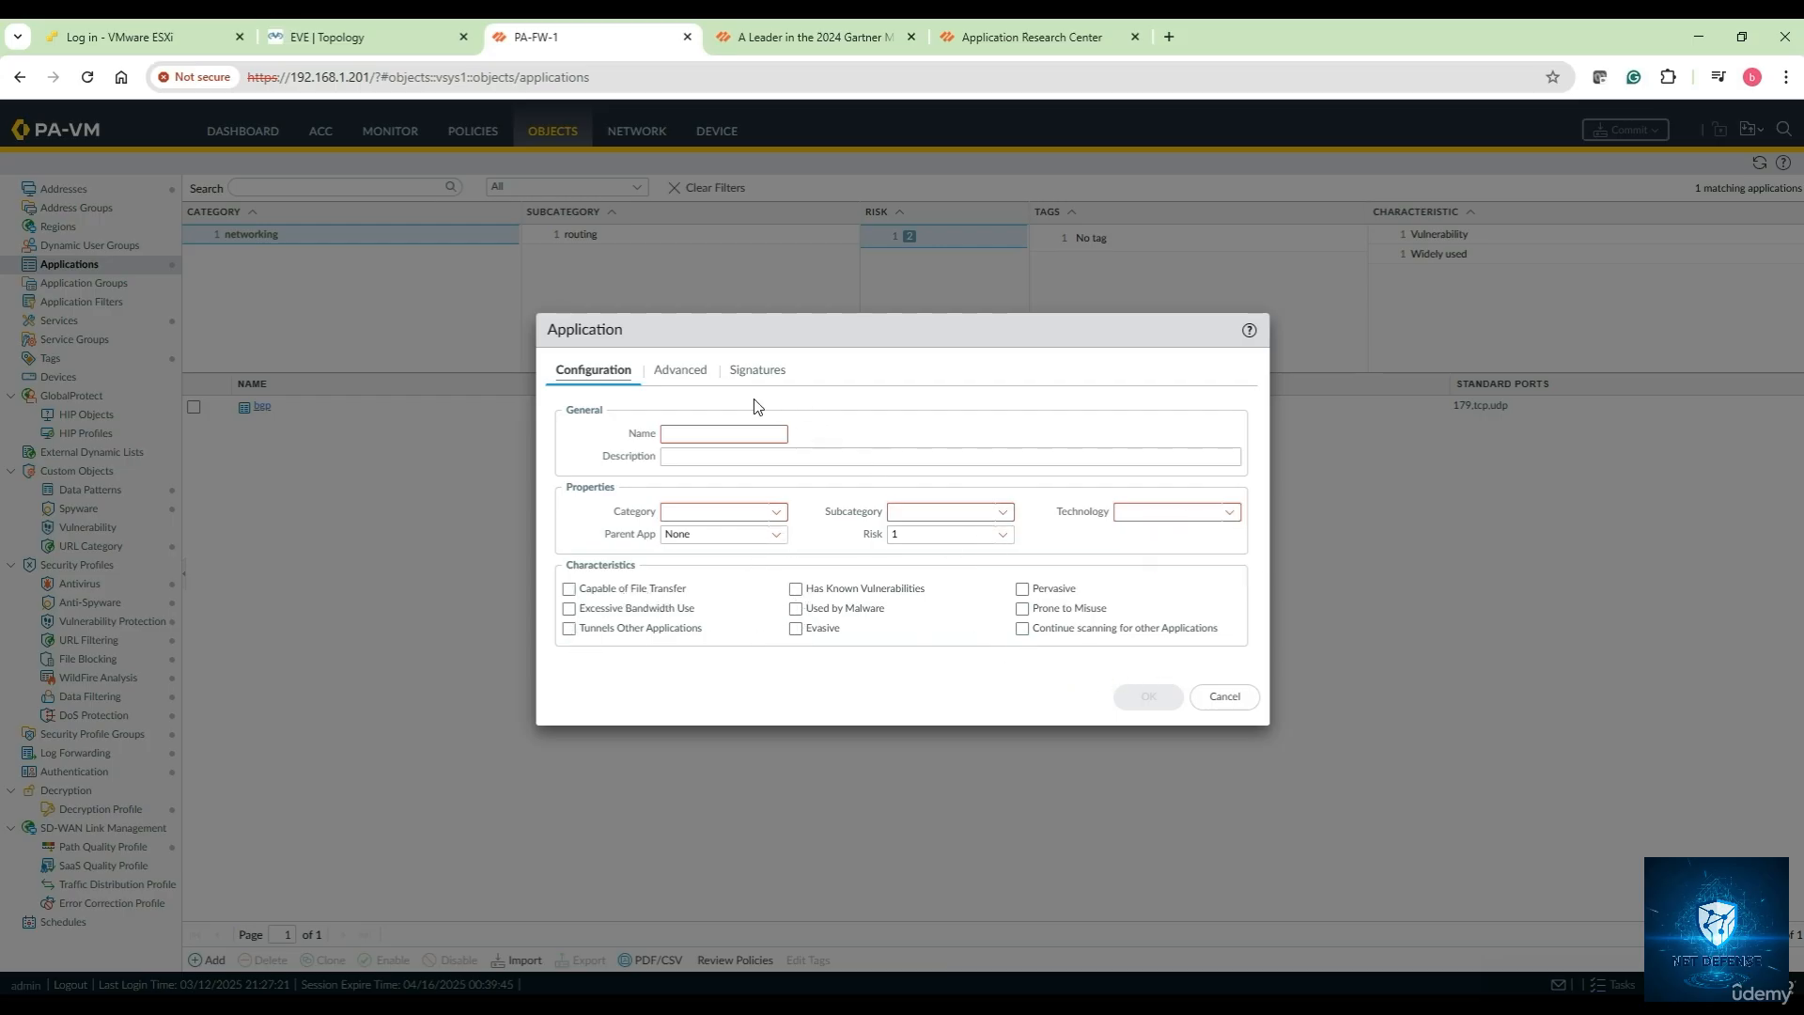
# Review the Advanced and Signatures tabs, then cancel the custom application
pyautogui.click(680, 373)
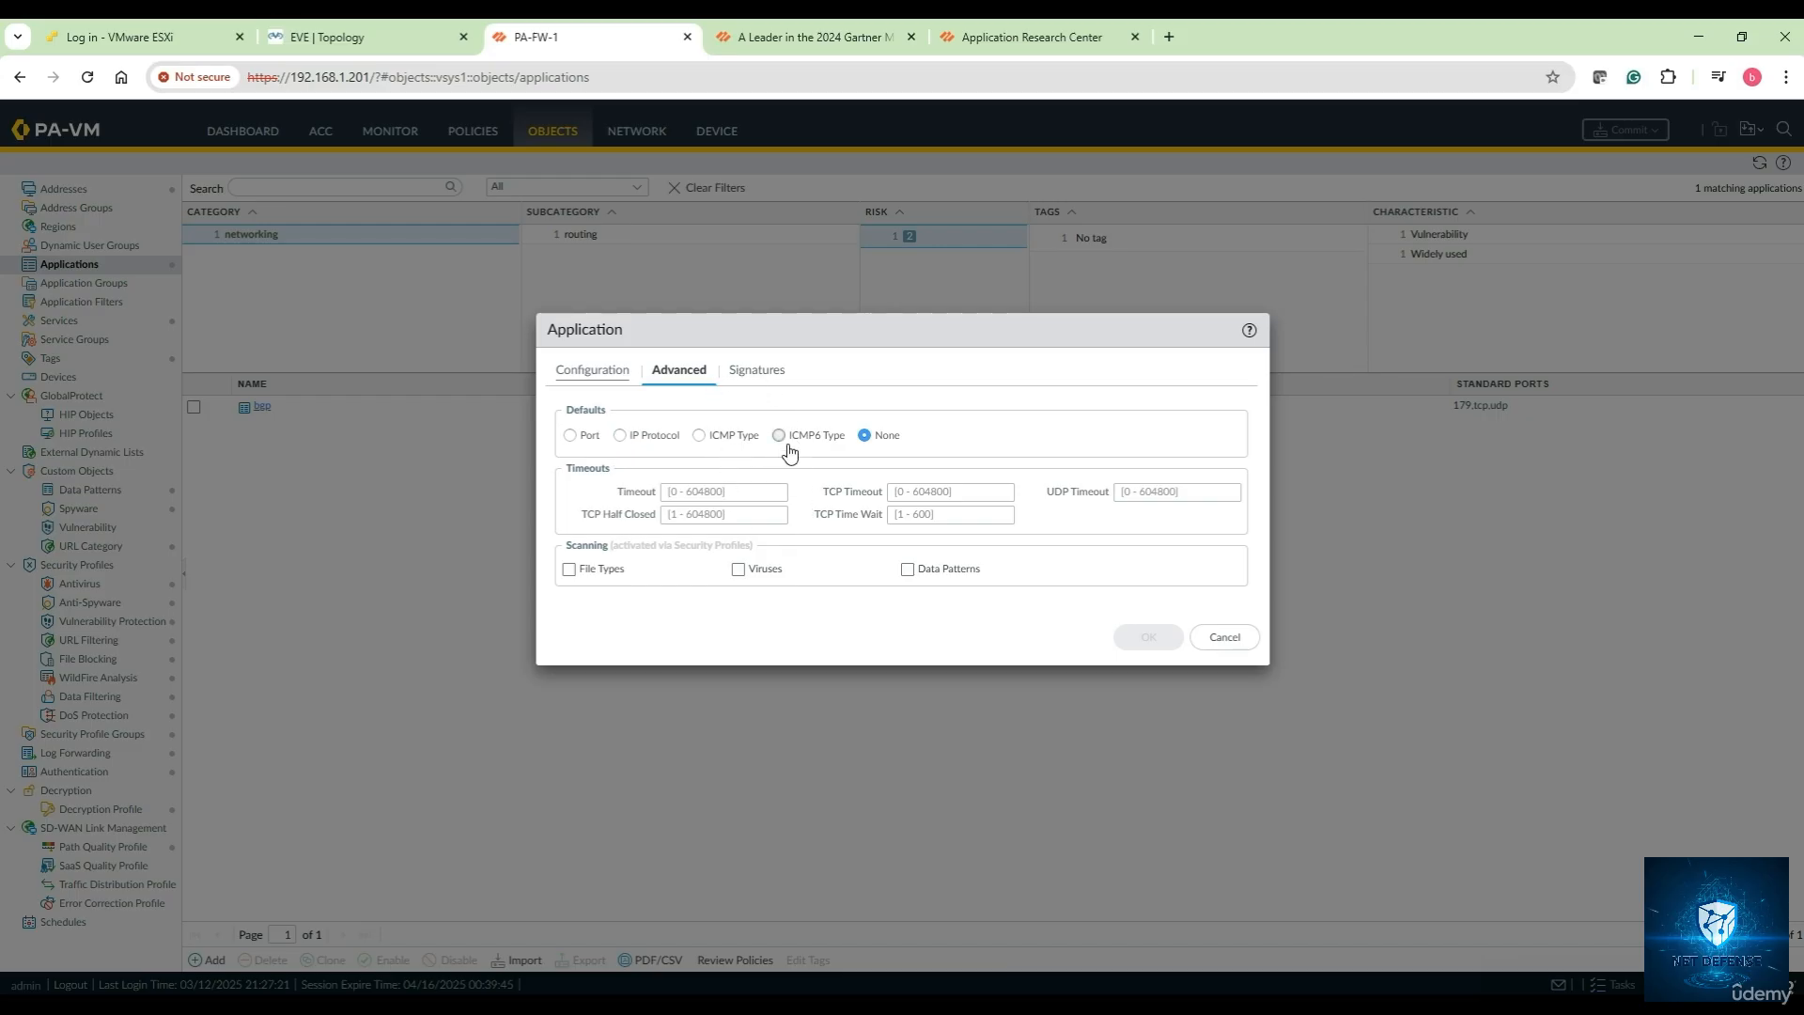
pyautogui.click(763, 376)
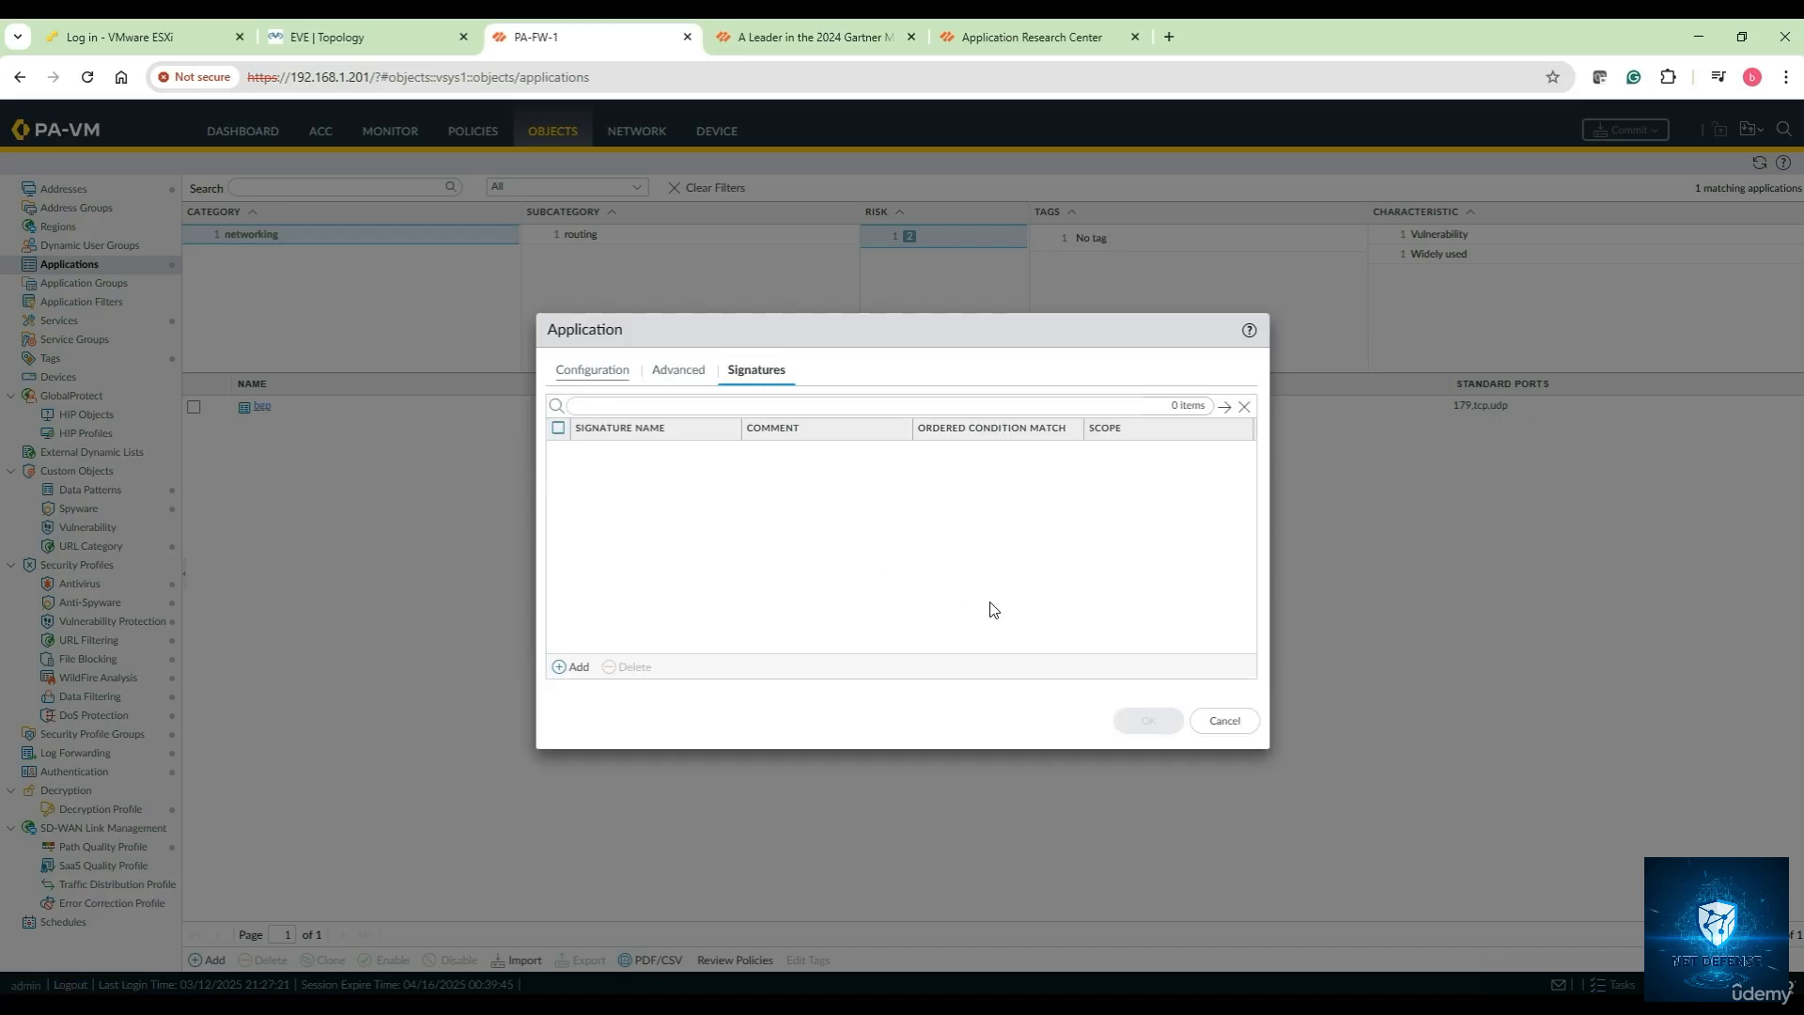
pyautogui.click(1224, 720)
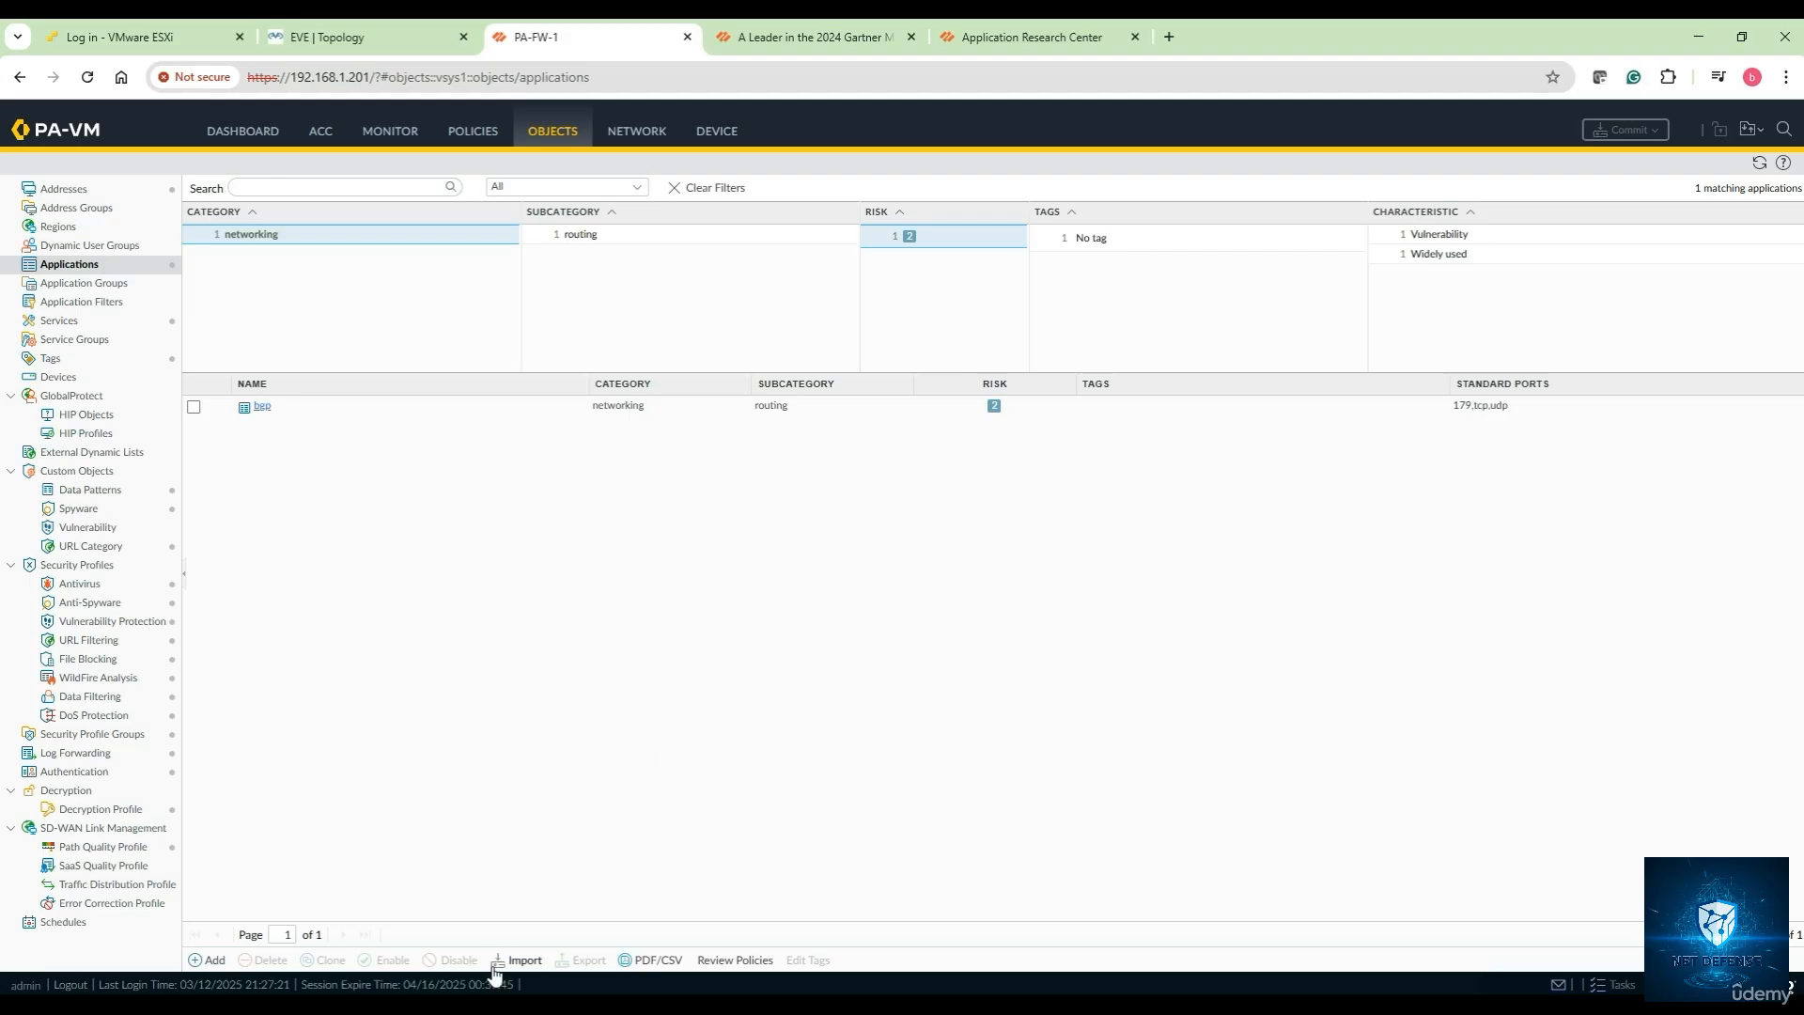
# In the QEMU firewall console, run 'show session all' to list active sessions
pyautogui.moveTo(483, 1009)
pyautogui.moveTo(553, 1009)
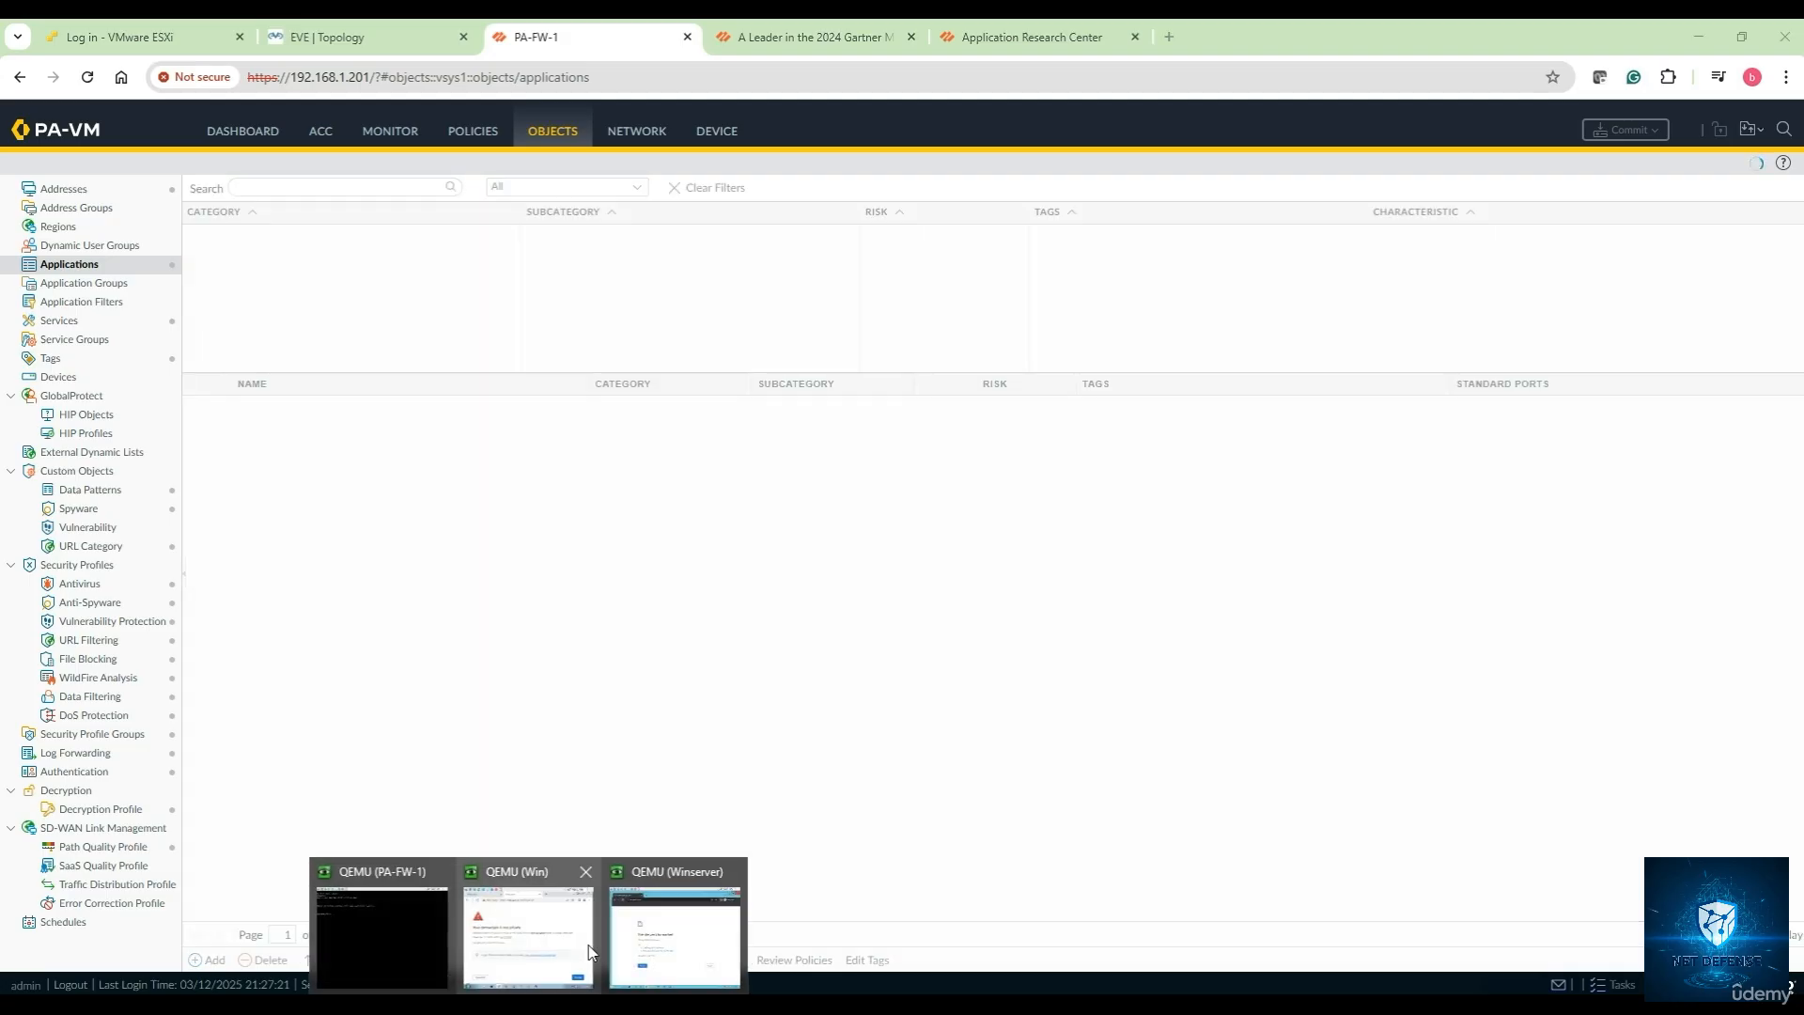
pyautogui.click(396, 931)
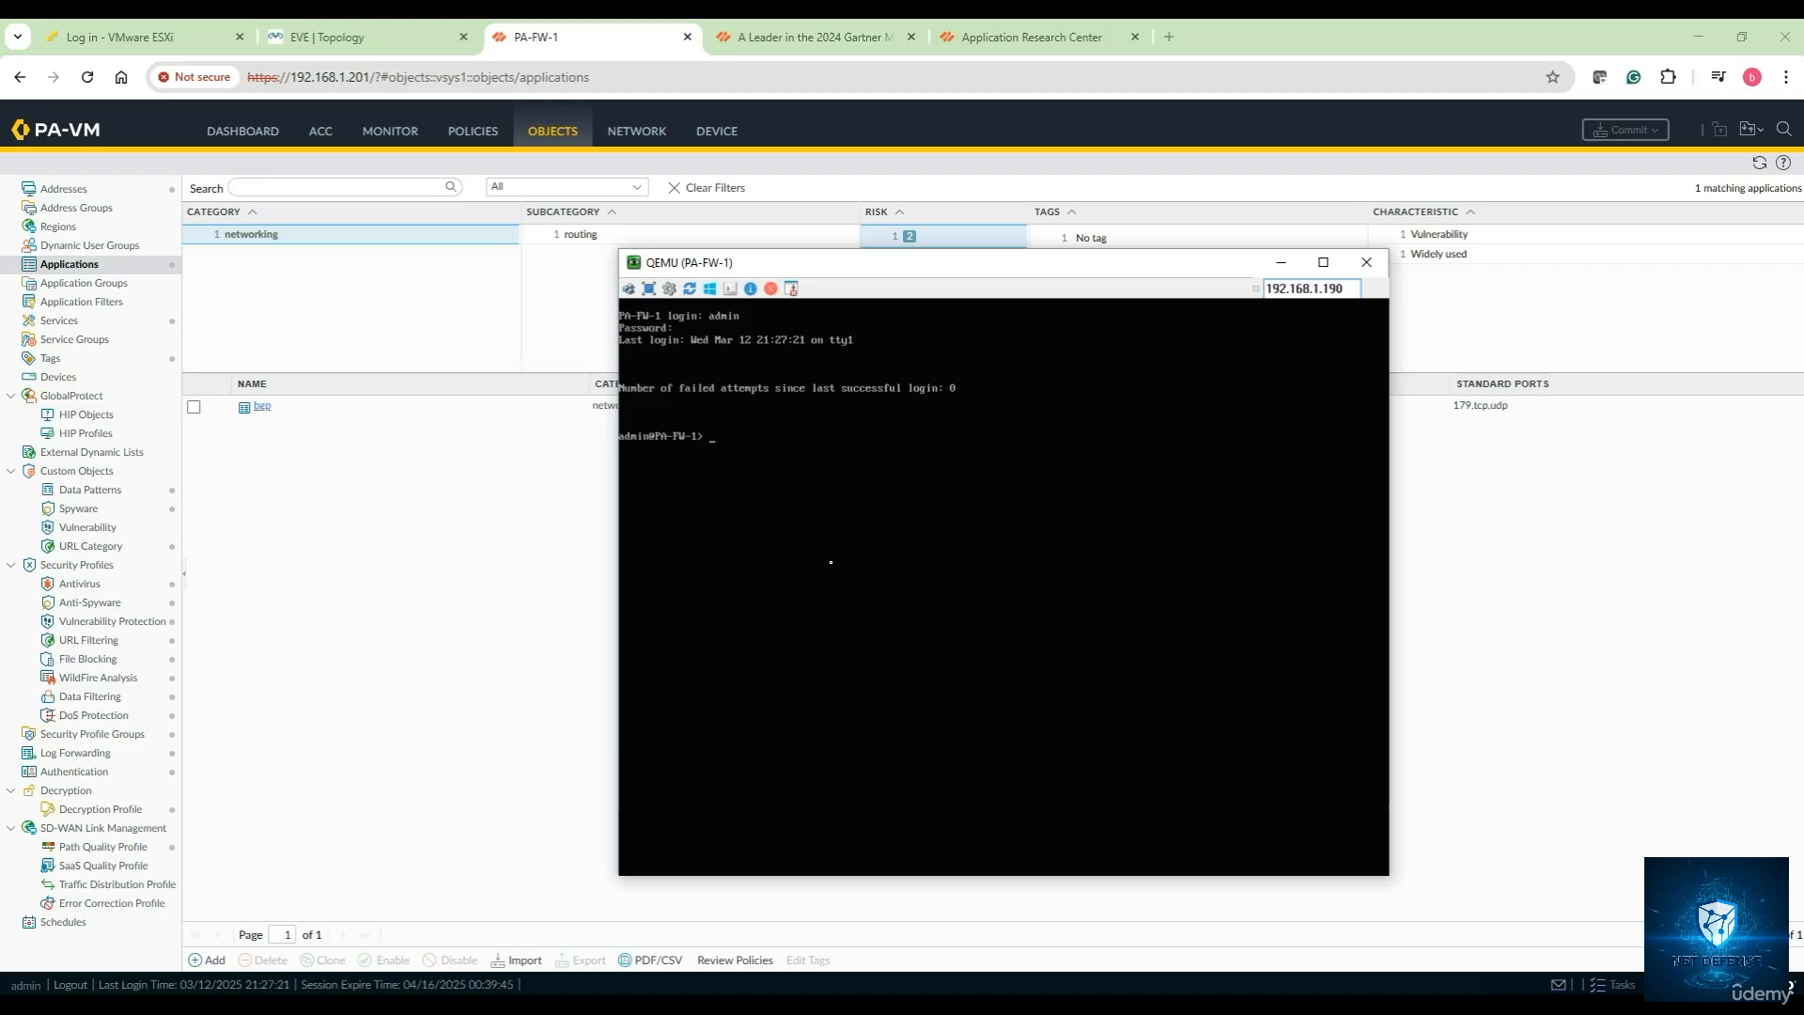
pyautogui.write('show session all')
pyautogui.press('Return')
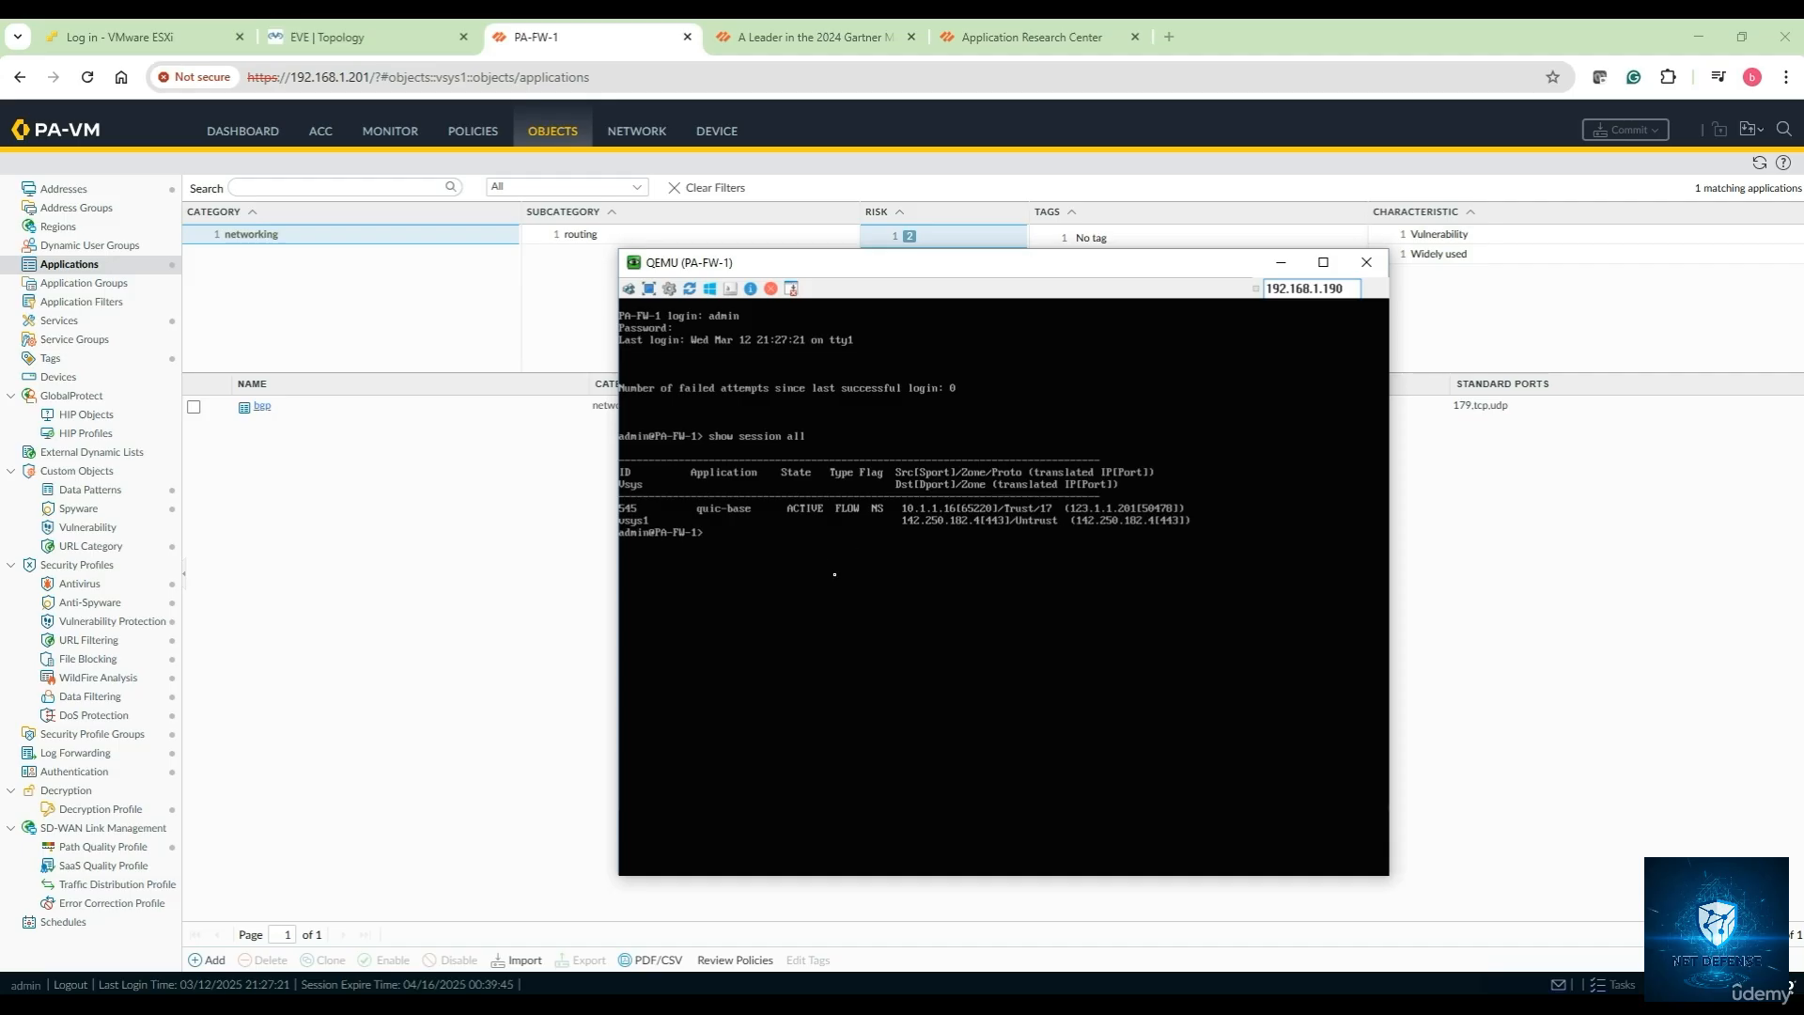
# Run 'show running application' and list its available options with '?'
pyautogui.write('show running application')
pyautogui.press('Return')
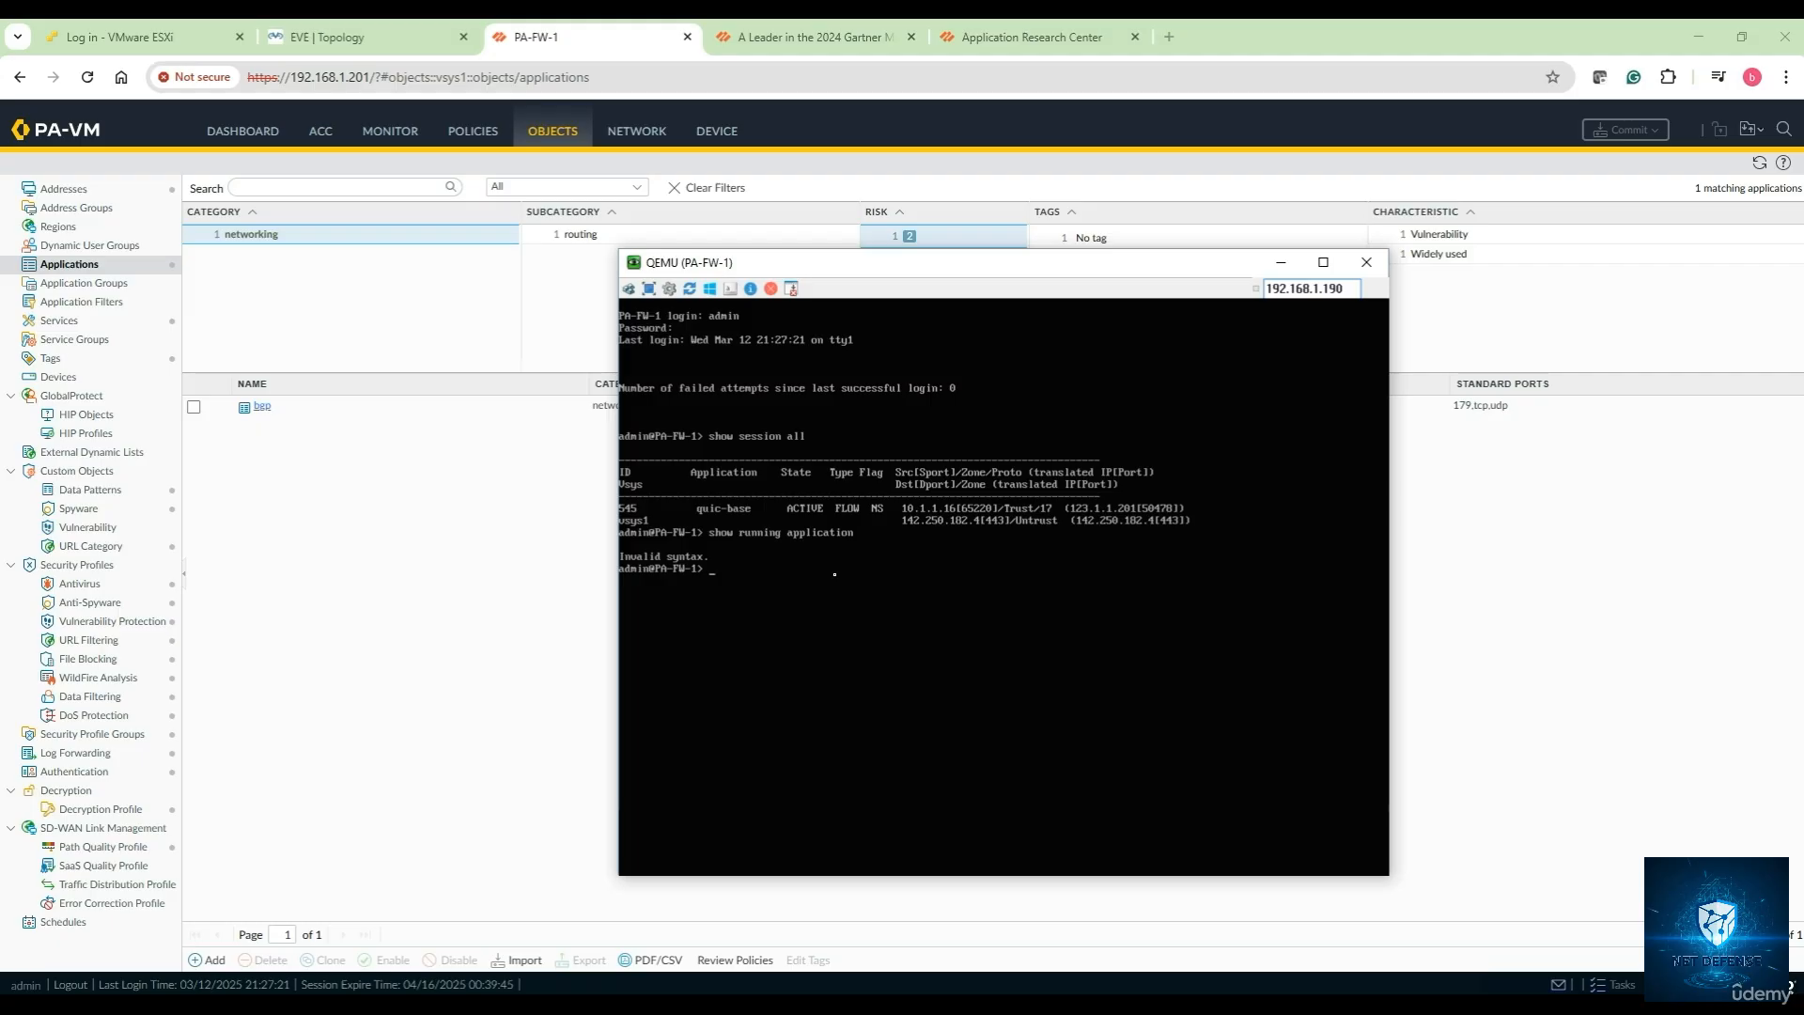
pyautogui.press('Up')
pyautogui.press('?')
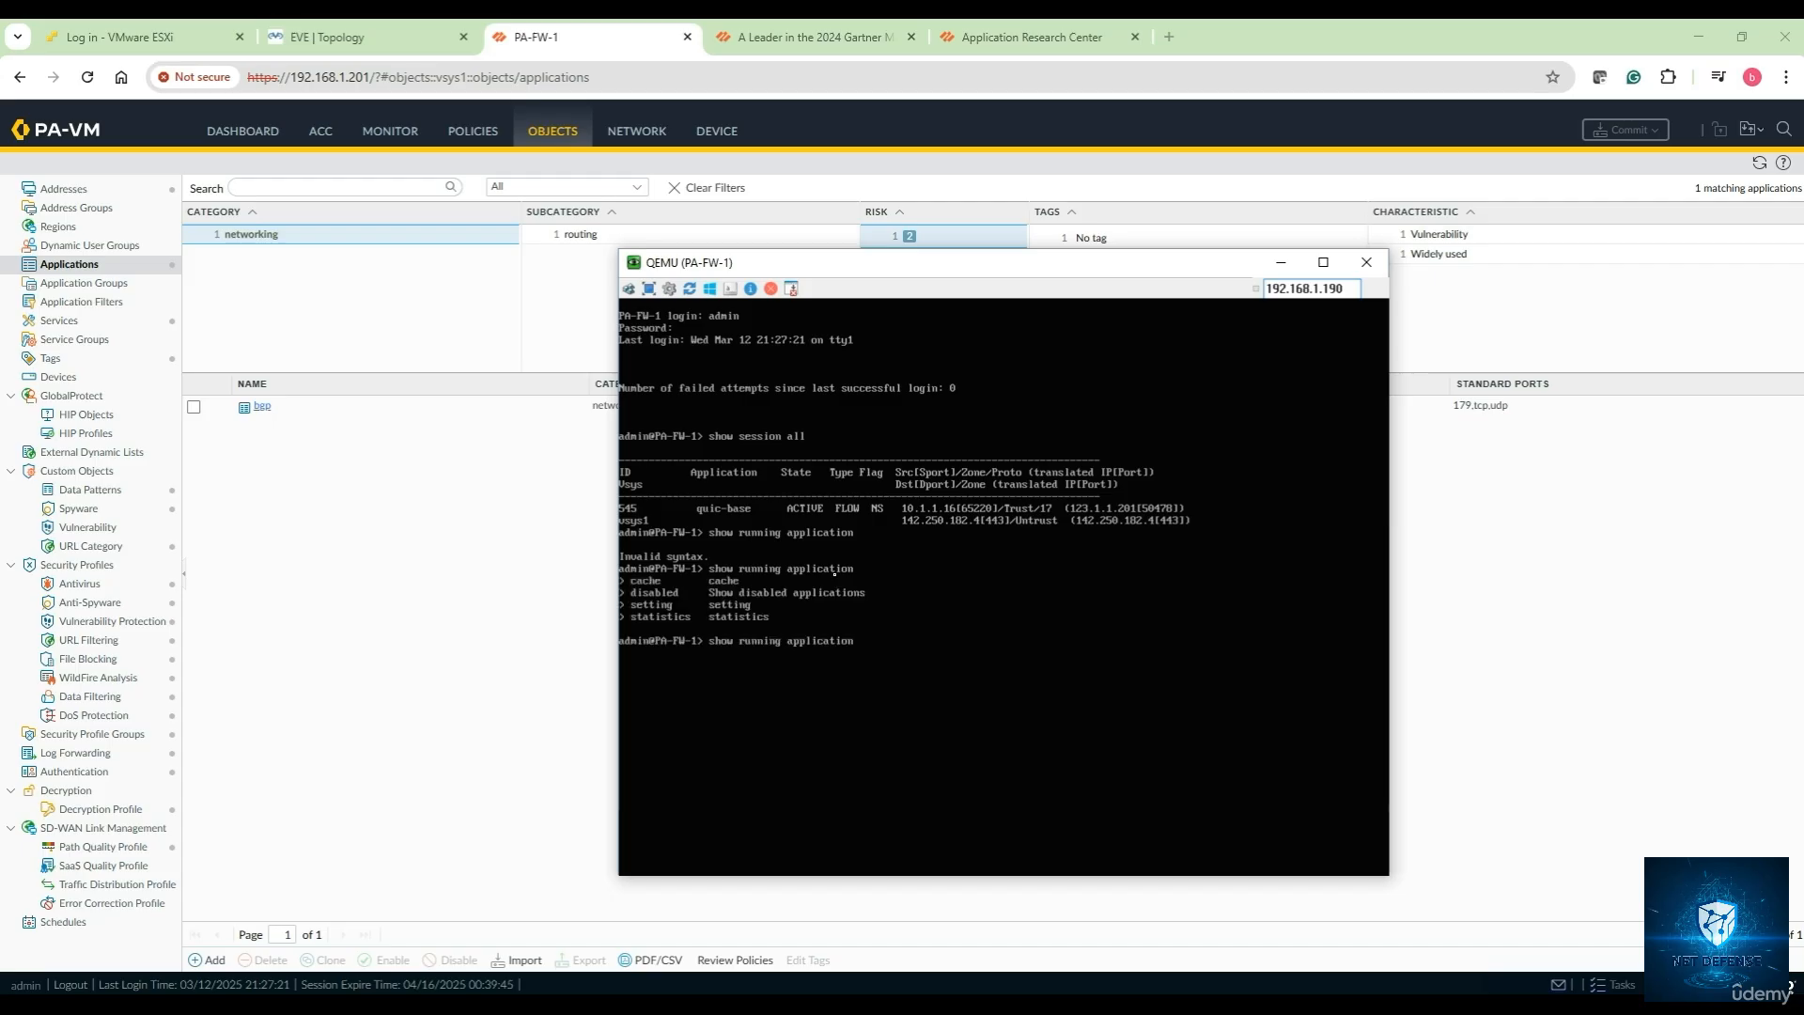
pyautogui.press('Return')
pyautogui.press('Up')
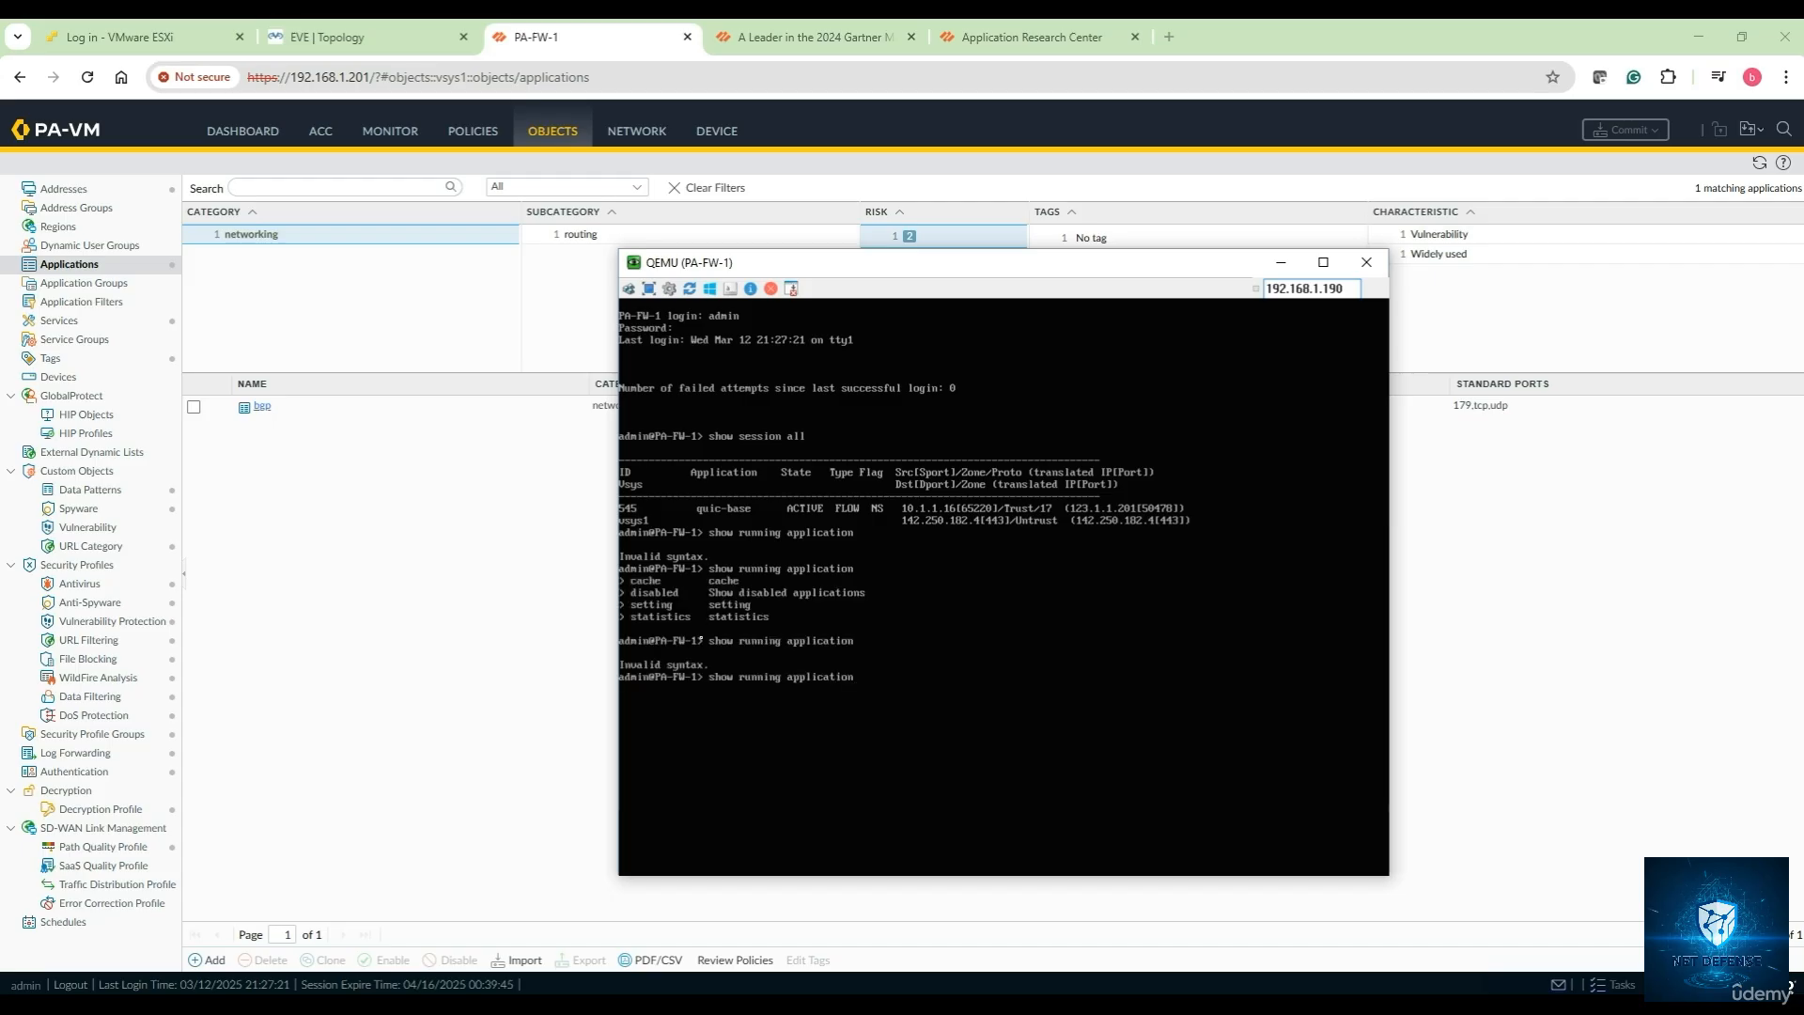
# Run 'show running application statistics', then list the 'show applications' options and clear the line
pyautogui.write('statistics')
pyautogui.press('Return')
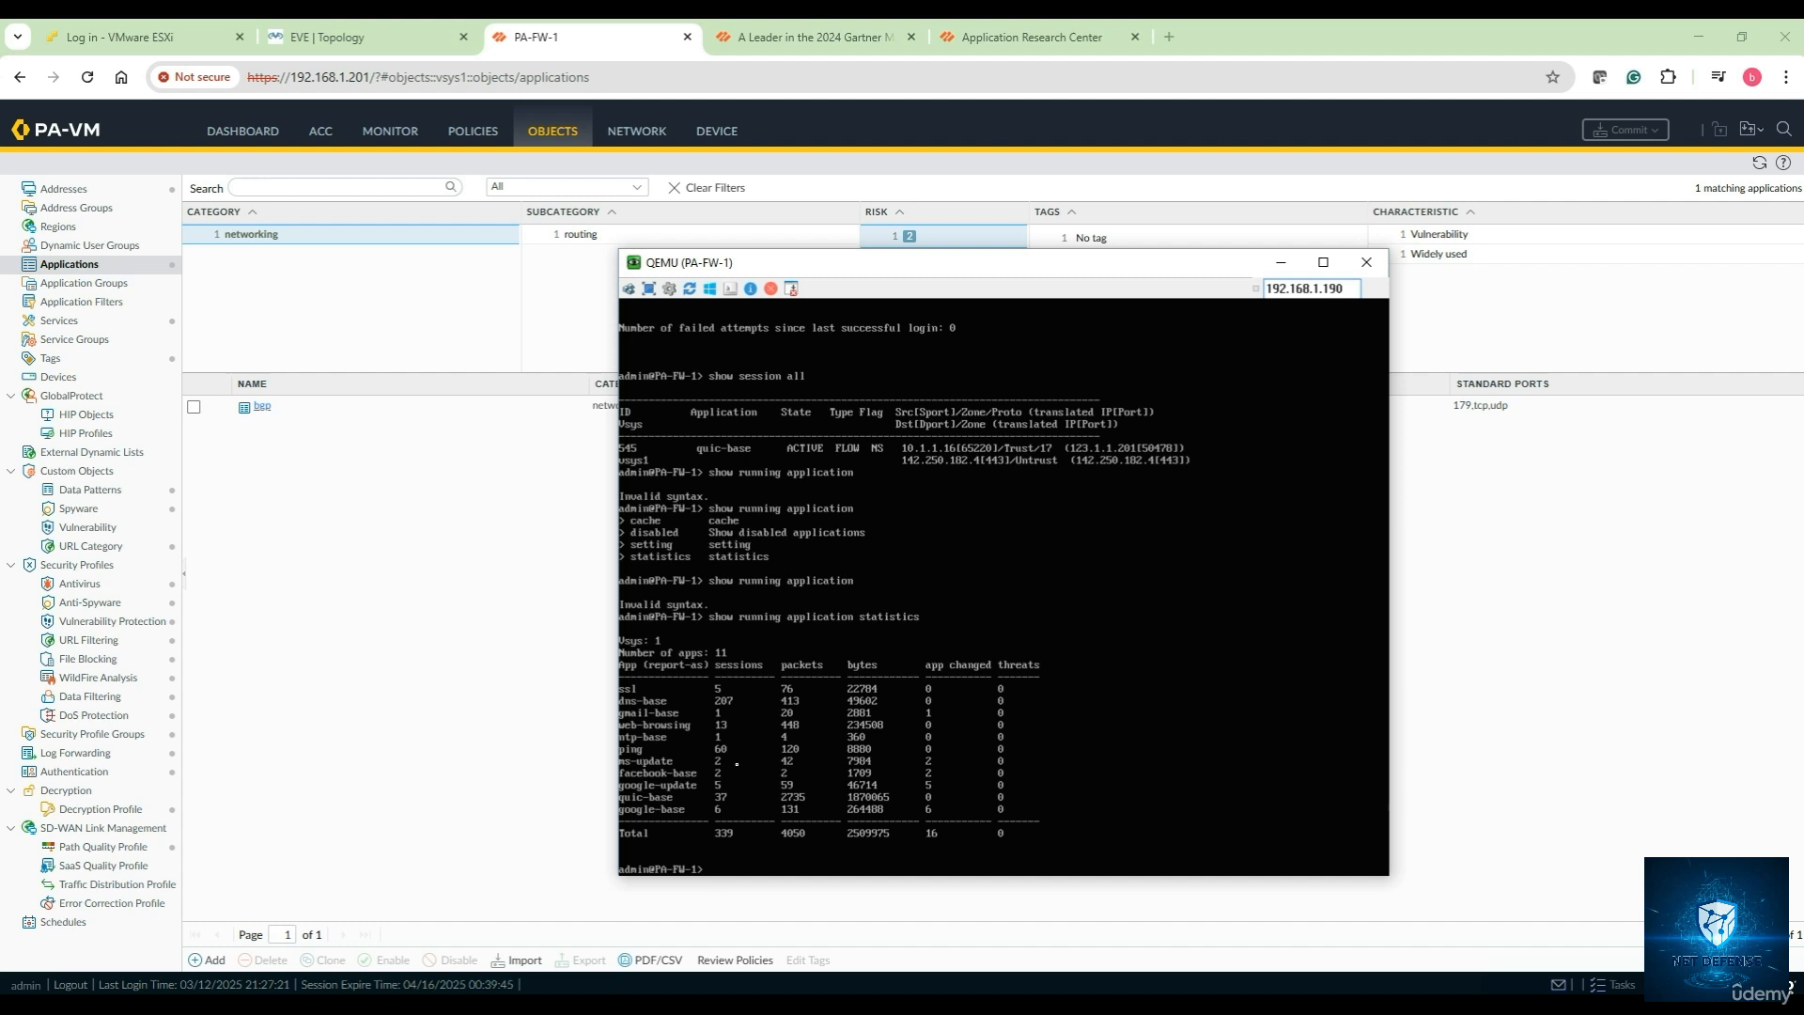
pyautogui.write('how applications')
pyautogui.press('Tab')
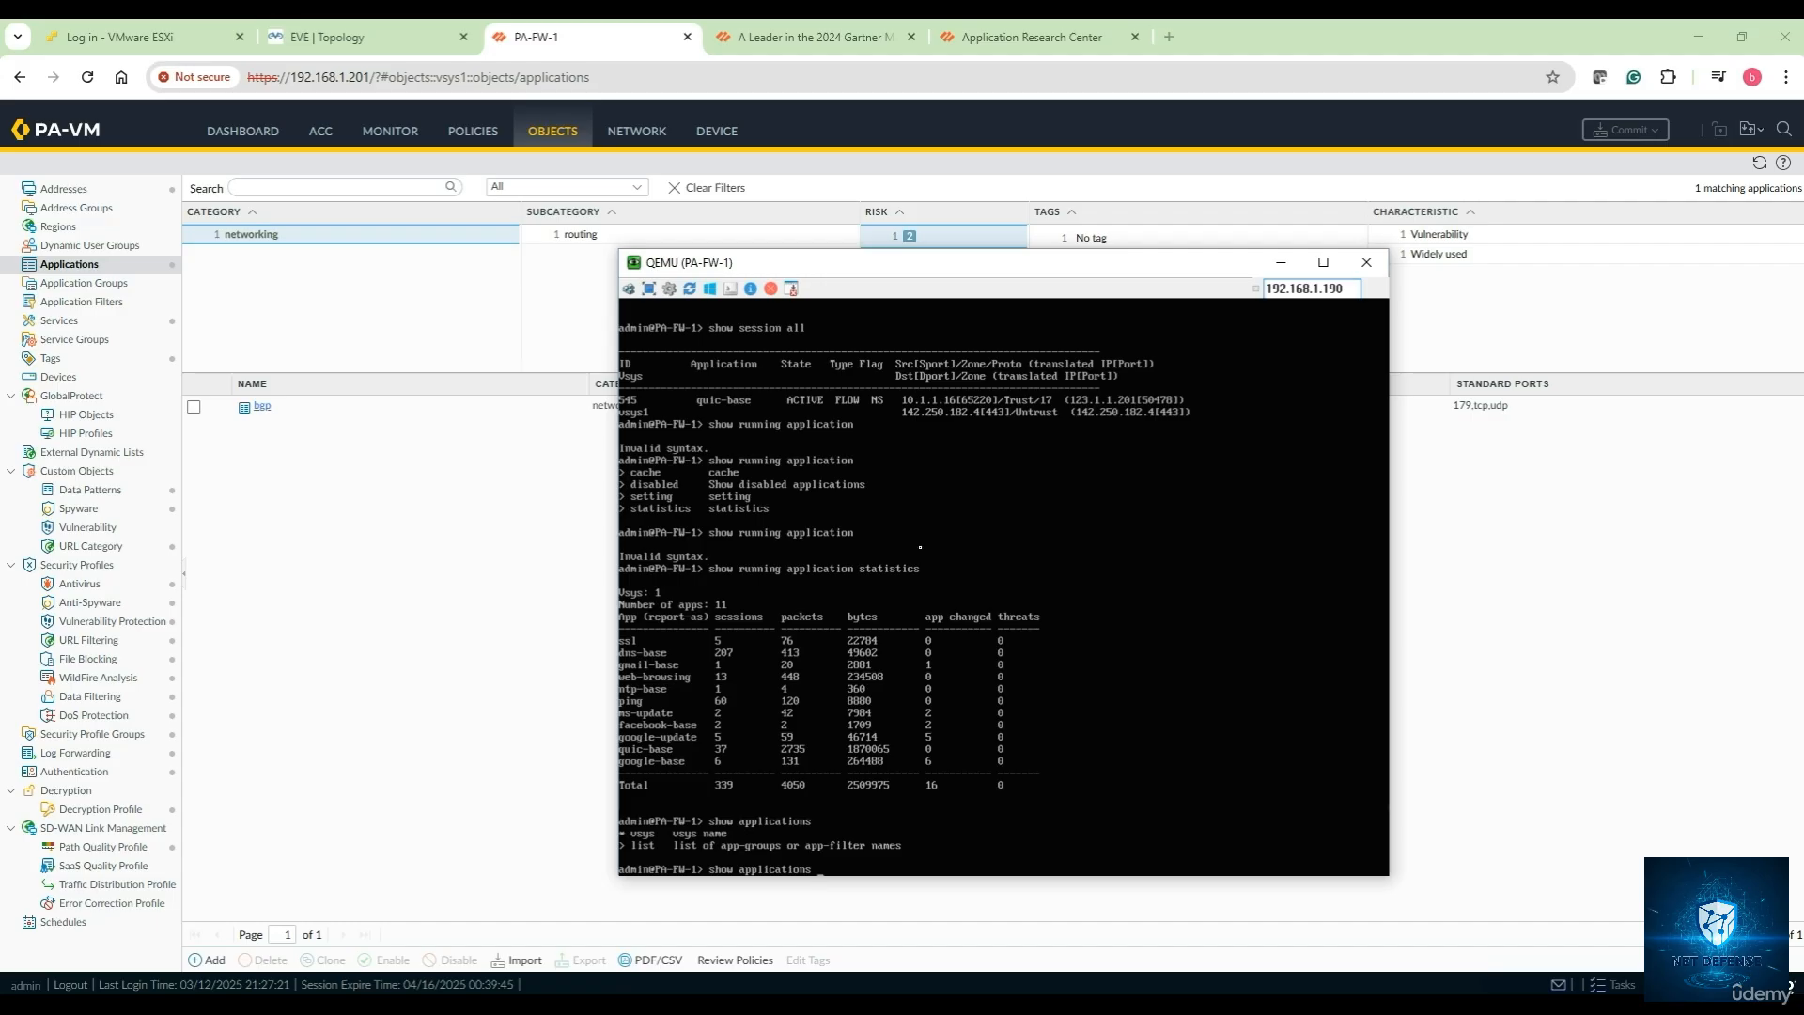
pyautogui.press('BackSpace')
pyautogui.press('BackSpace')
pyautogui.press('BackSpace')
pyautogui.press('BackSpace')
pyautogui.press('BackSpace')
pyautogui.press('BackSpace')
pyautogui.press('BackSpace')
pyautogui.press('BackSpace')
pyautogui.press('BackSpace')
pyautogui.press('BackSpace')
pyautogui.press('BackSpace')
pyautogui.press('BackSpace')
pyautogui.press('BackSpace')
pyautogui.press('BackSpace')
pyautogui.press('BackSpace')
pyautogui.press('BackSpace')
pyautogui.press('BackSpace')
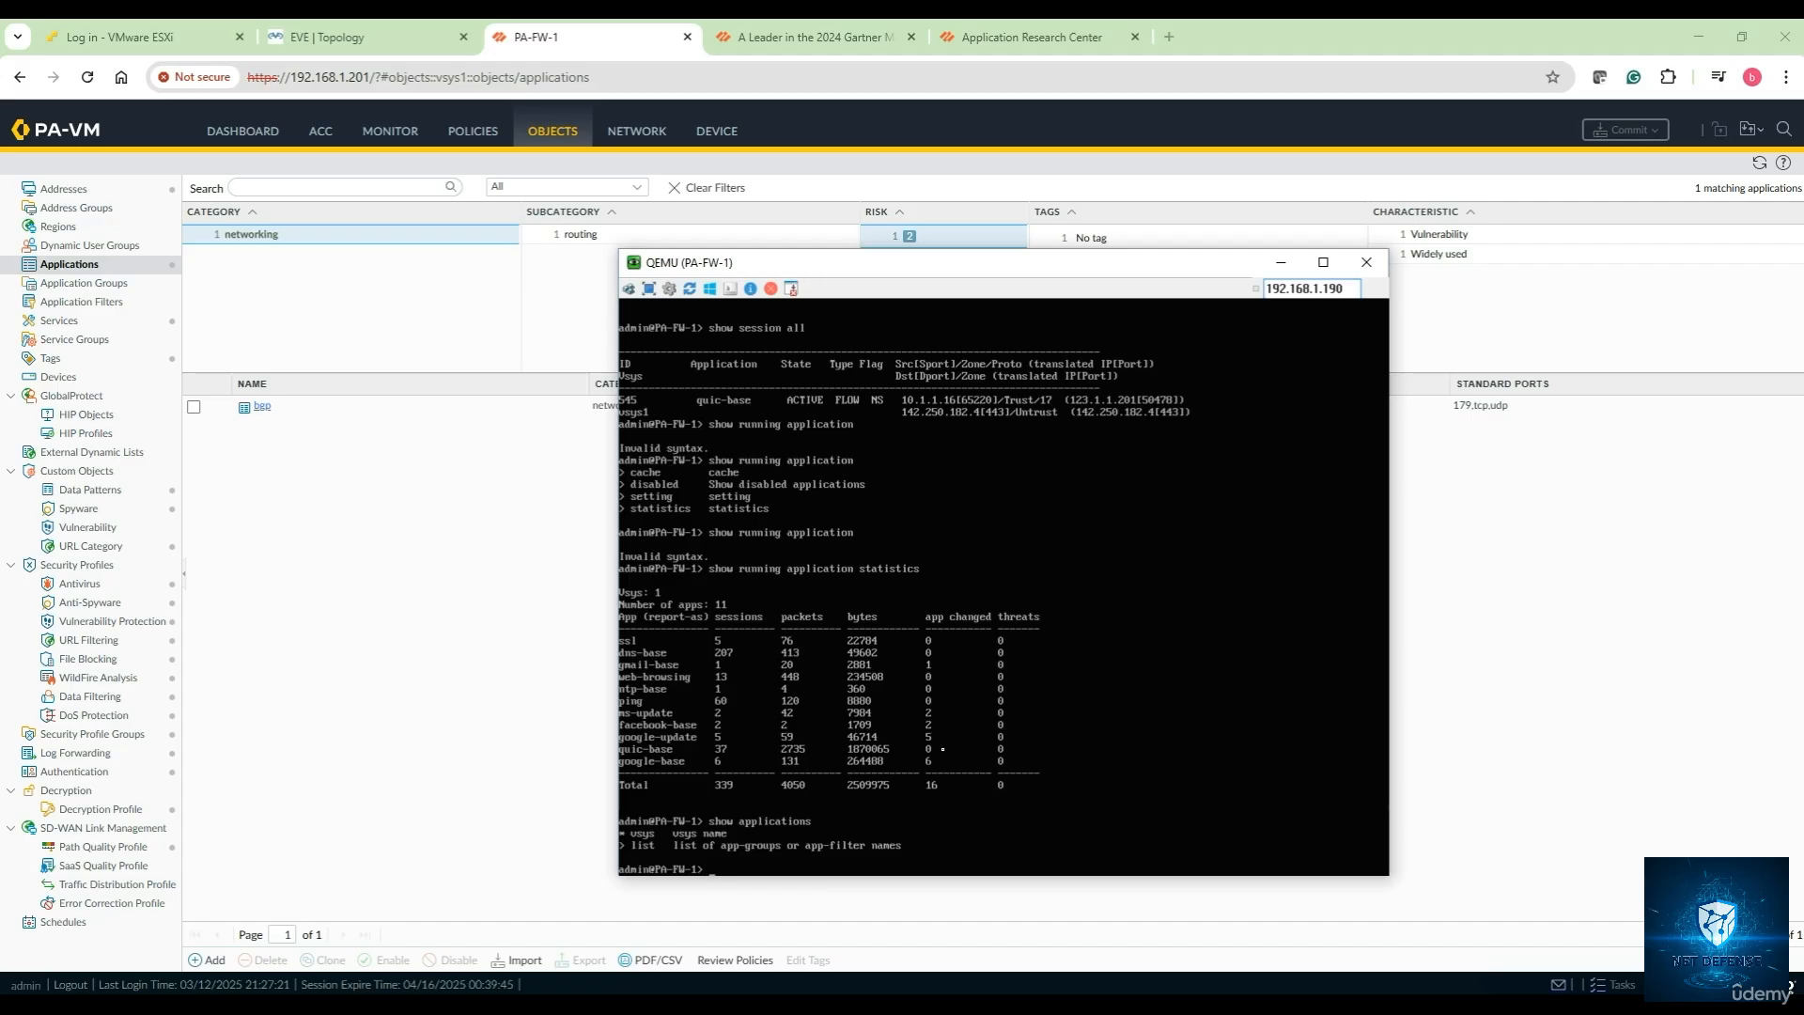